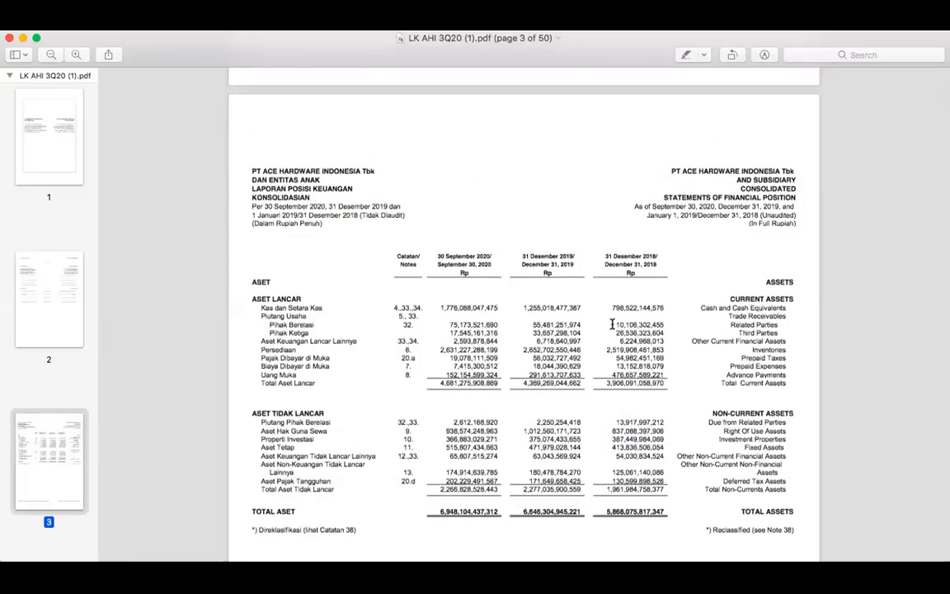
# Look through the consolidated statements of financial position, comprehensive income, changes in equity and cash flows
pyautogui.scroll(-3, 615, 330)
pyautogui.scroll(7, 615, 336)
pyautogui.scroll(-15, 616, 336)
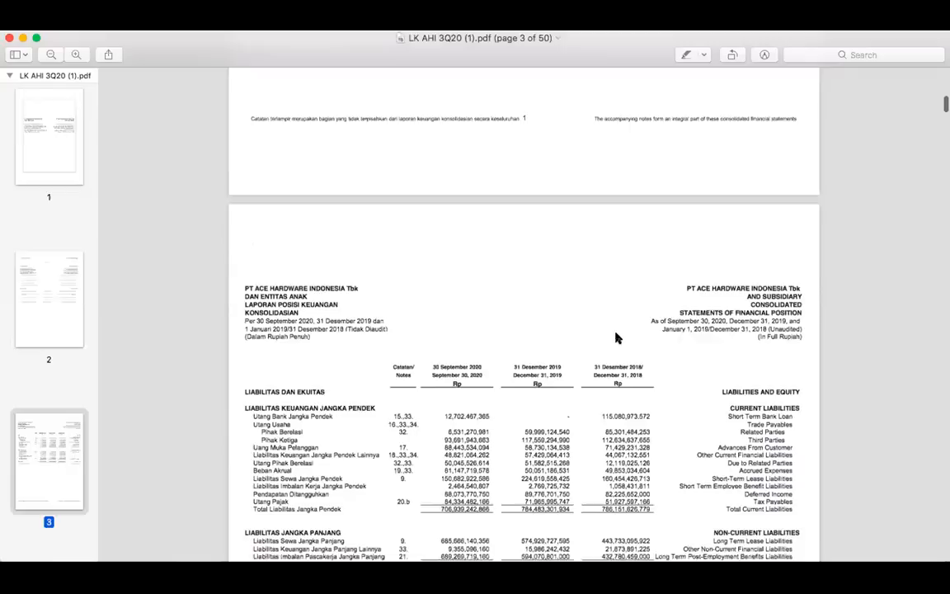
pyautogui.scroll(-15, 616, 333)
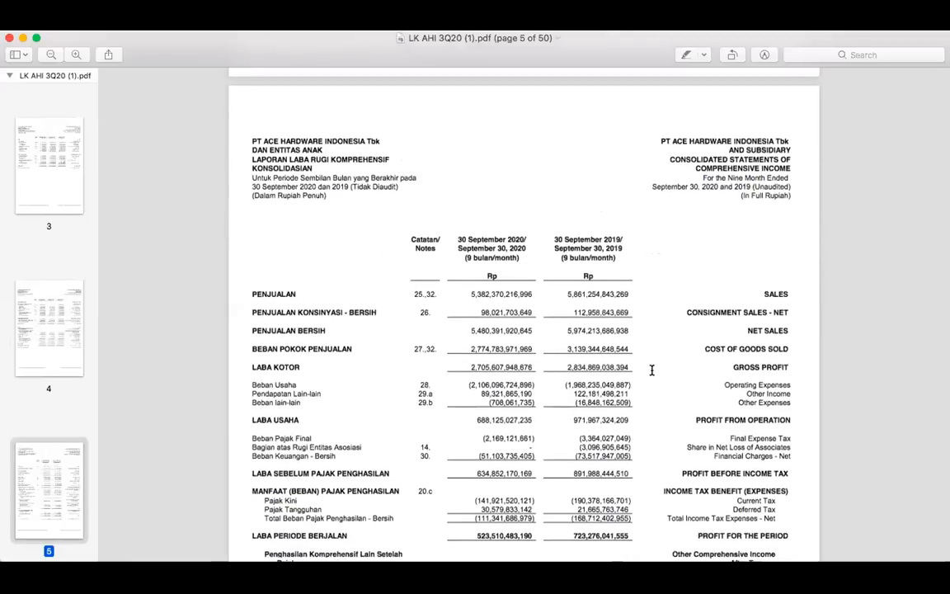
pyautogui.scroll(-6, 652, 370)
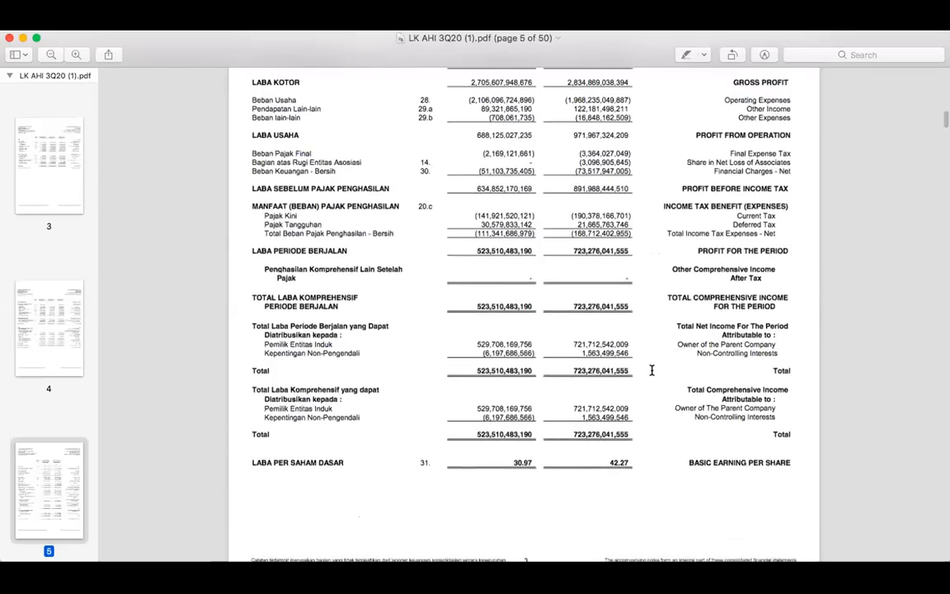
pyautogui.scroll(-10, 651, 371)
pyautogui.scroll(-12, 652, 371)
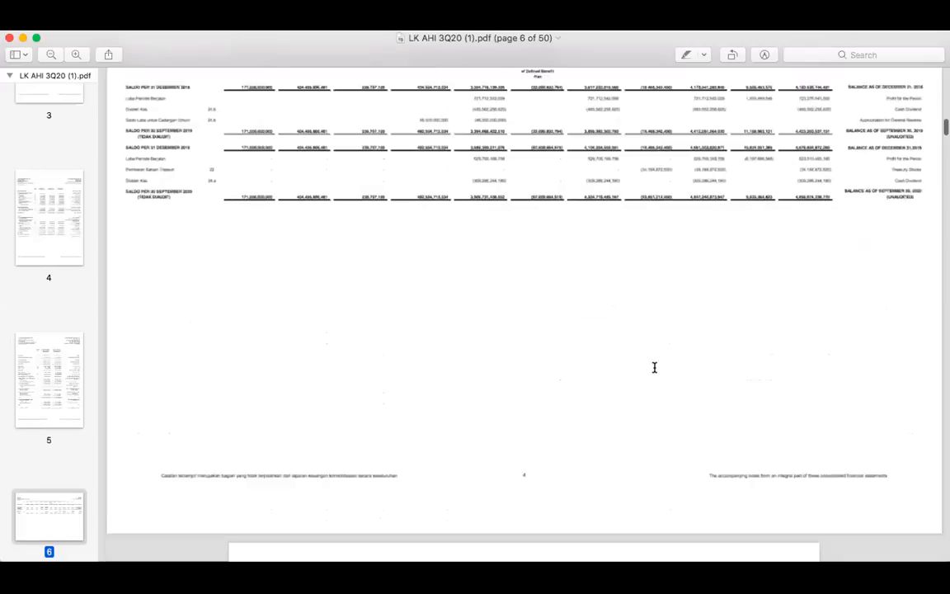
pyautogui.scroll(-1, 656, 373)
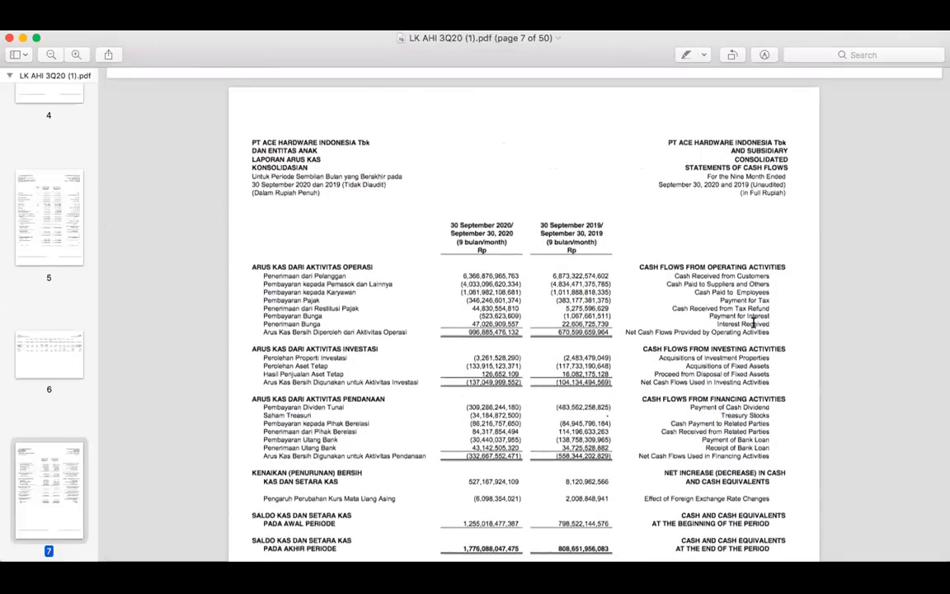
# Return to the assets page of the consolidated statement of financial position
pyautogui.scroll(10, 674, 307)
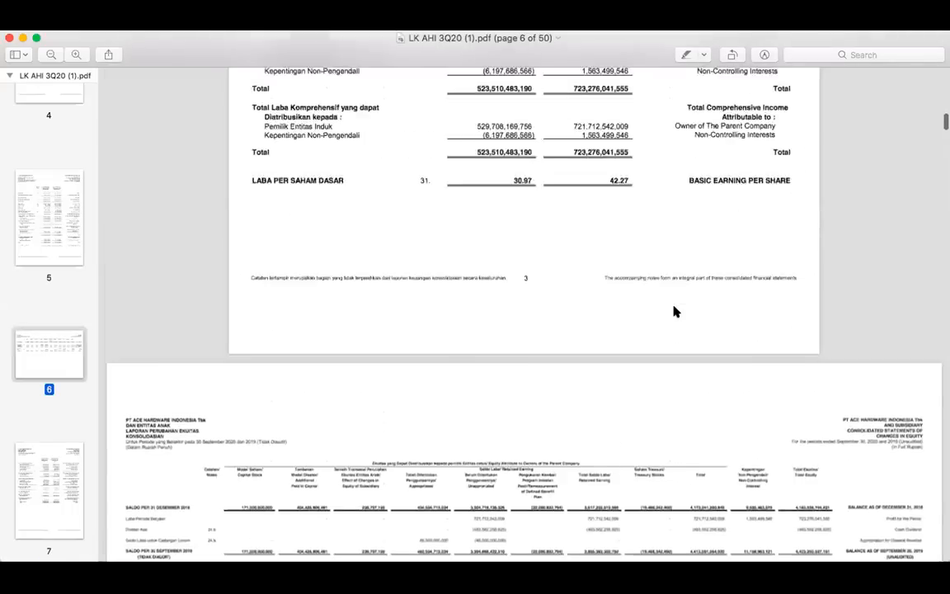
pyautogui.scroll(10, 675, 311)
pyautogui.scroll(10, 675, 311)
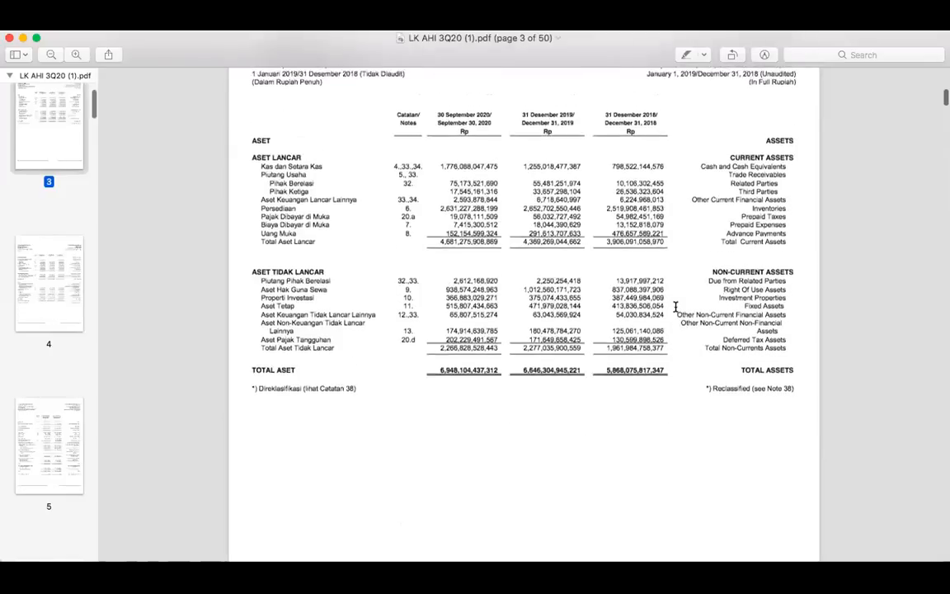
pyautogui.scroll(3, 675, 307)
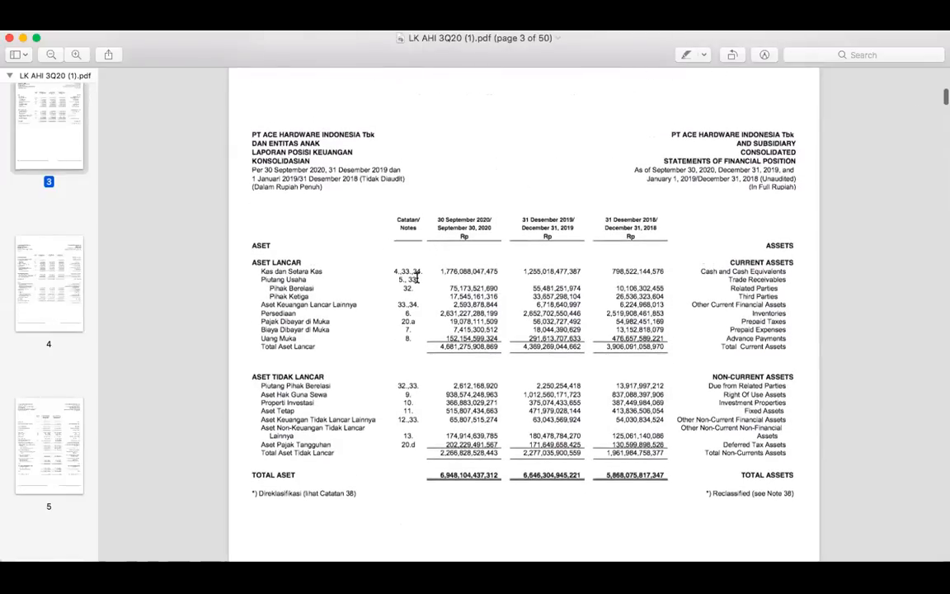
# Review the nine-month comprehensive income statement and the liabilities and equity page before it
pyautogui.scroll(-8, 420, 276)
pyautogui.scroll(-10, 420, 276)
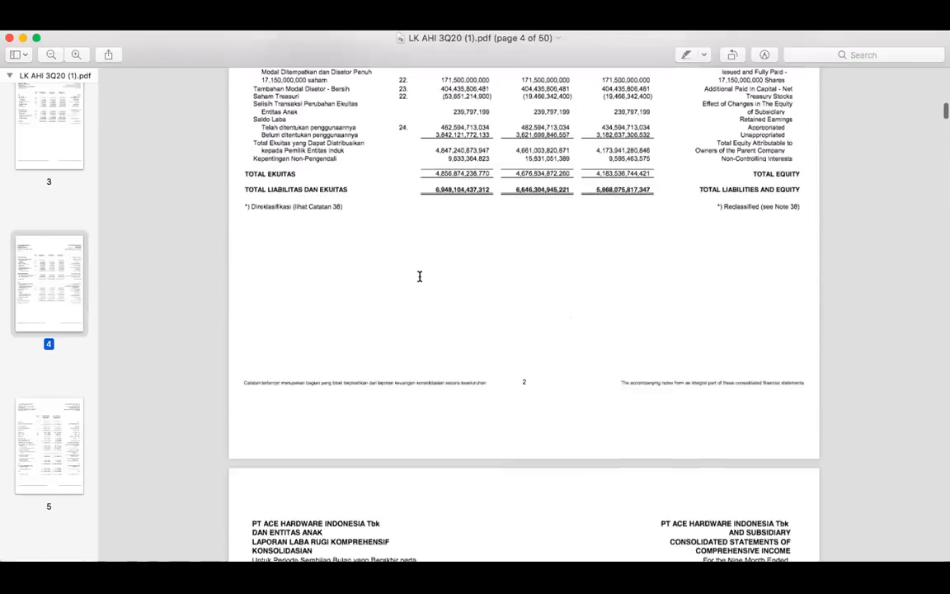
pyautogui.scroll(-3, 420, 277)
pyautogui.scroll(5, 420, 276)
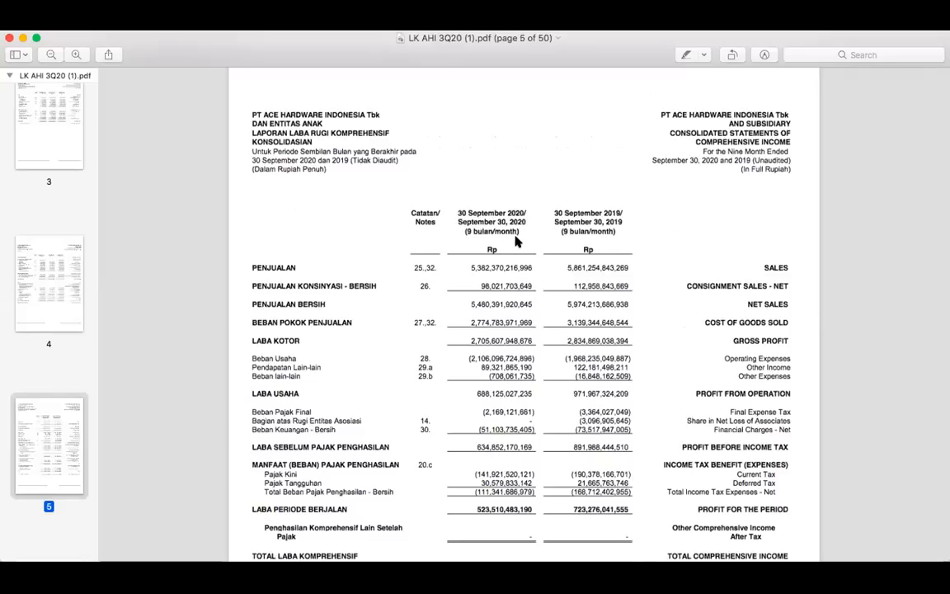
pyautogui.scroll(15, 495, 247)
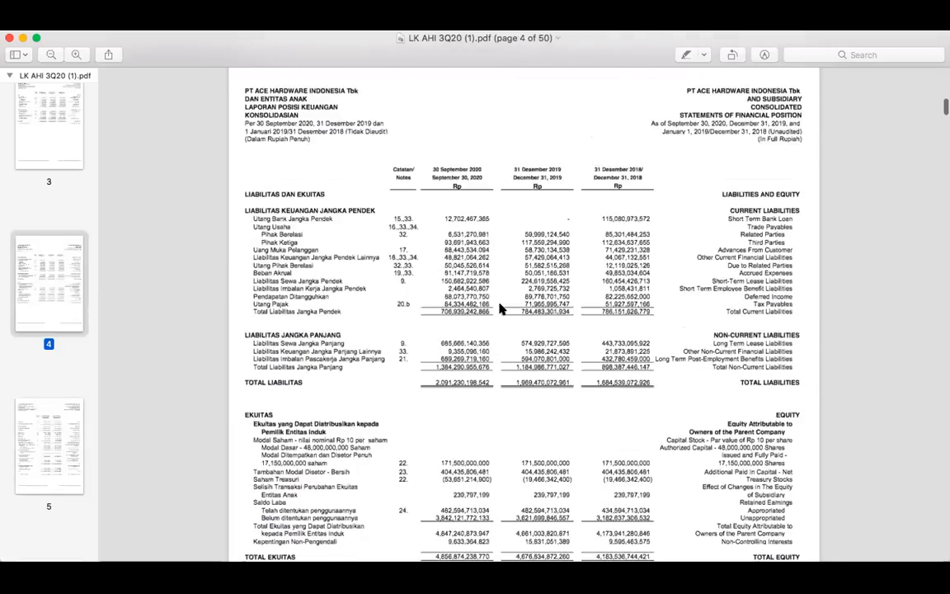
# Skim the opening notes and the front pages of the report, ending on the assets statement on page 3
pyautogui.scroll(-20, 501, 308)
pyautogui.scroll(-15, 500, 308)
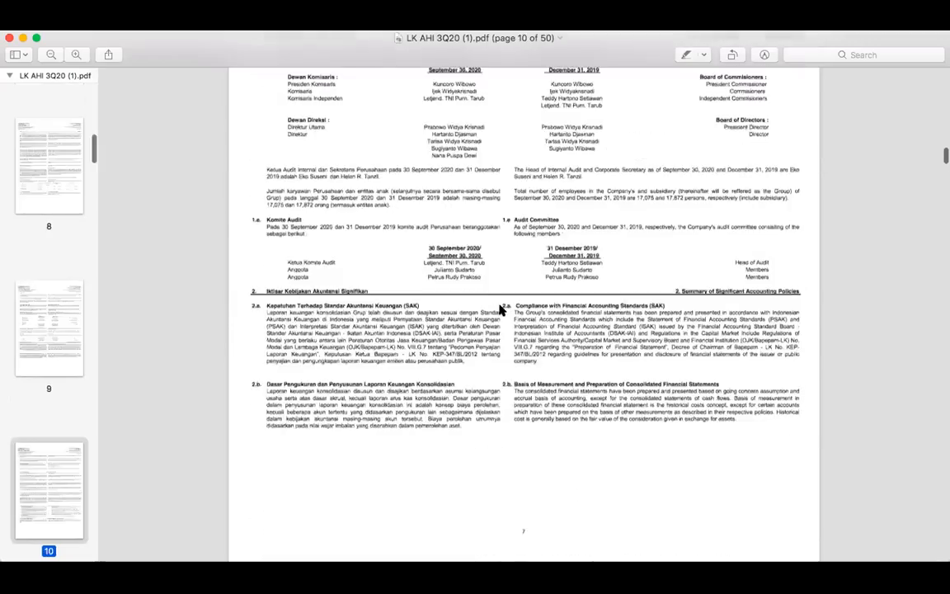
pyautogui.scroll(20, 501, 308)
pyautogui.scroll(-8, 498, 308)
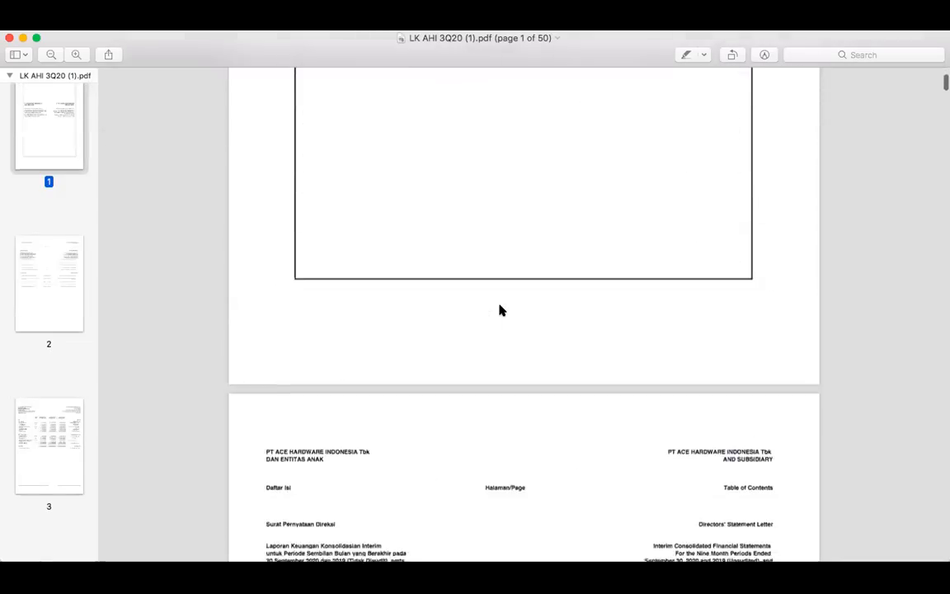
pyautogui.scroll(-10, 501, 310)
pyautogui.scroll(-1, 501, 310)
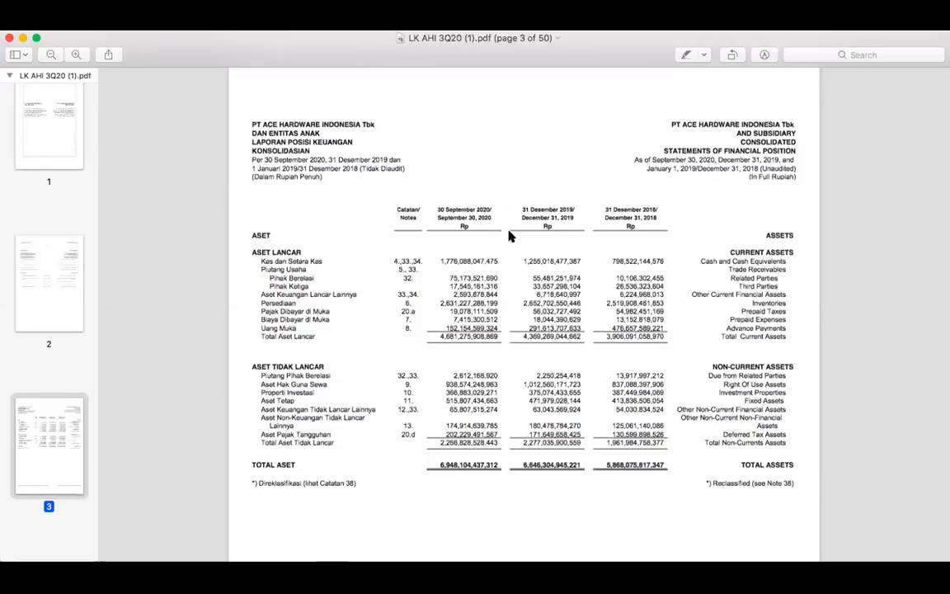
# Compare the cash and cash equivalents row across the September 30, 2020, December 31, 2019 and December 31, 2018 columns
pyautogui.moveTo(454, 215); pyautogui.dragTo(660, 209)
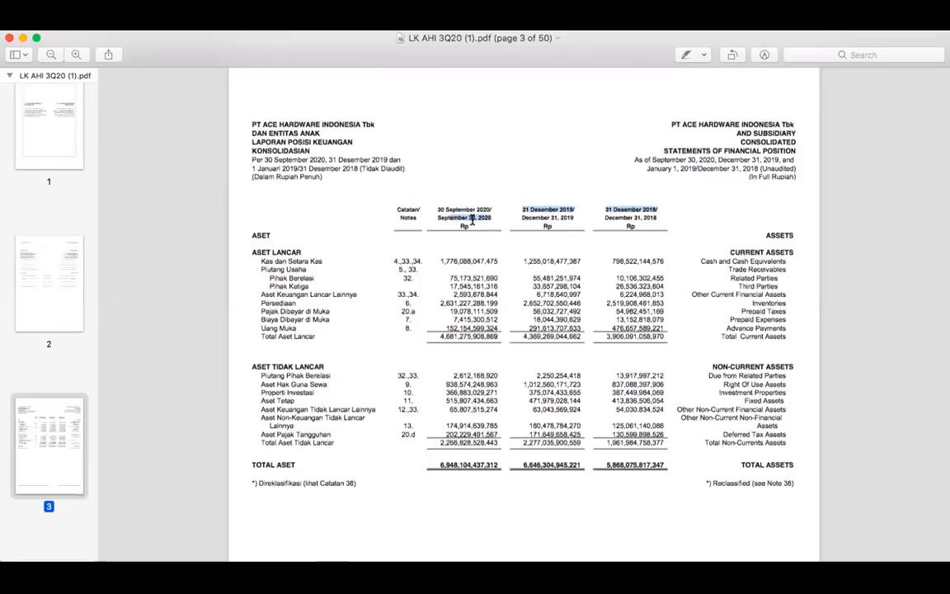
pyautogui.click(74, 54)
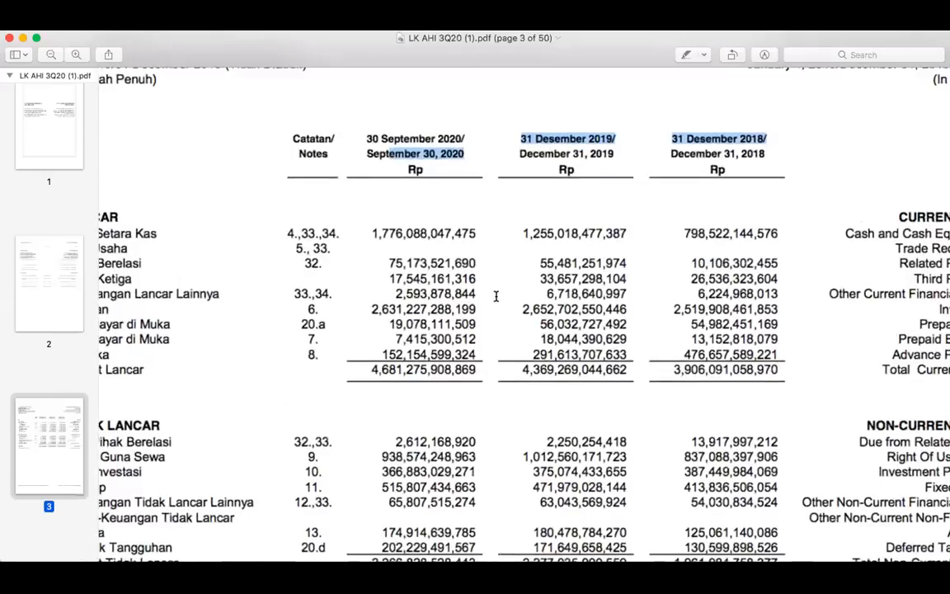
pyautogui.click(406, 239)
pyautogui.moveTo(406, 240); pyautogui.dragTo(462, 237)
pyautogui.click(537, 235)
pyautogui.moveTo(774, 321); pyautogui.dragTo(588, 311)
pyautogui.click(800, 329)
pyautogui.moveTo(443, 319)
pyautogui.mouseDown()
pyautogui.moveTo(365, 309)
pyautogui.moveTo(445, 319)
pyautogui.mouseUp()
pyautogui.click(450, 321)
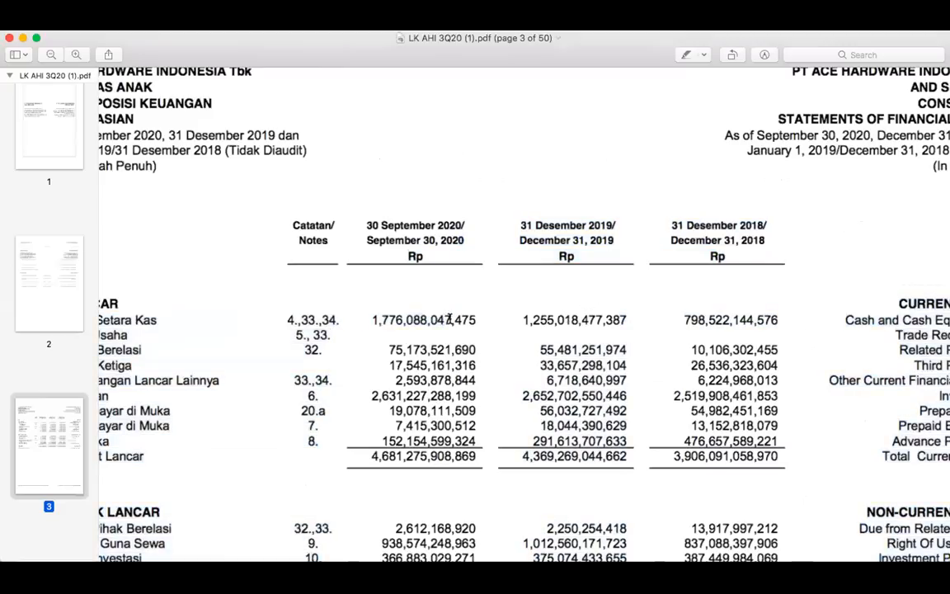
# Examine the Indonesian line items under current and non-current assets alongside their figures
pyautogui.hscroll(-2, 464, 327)
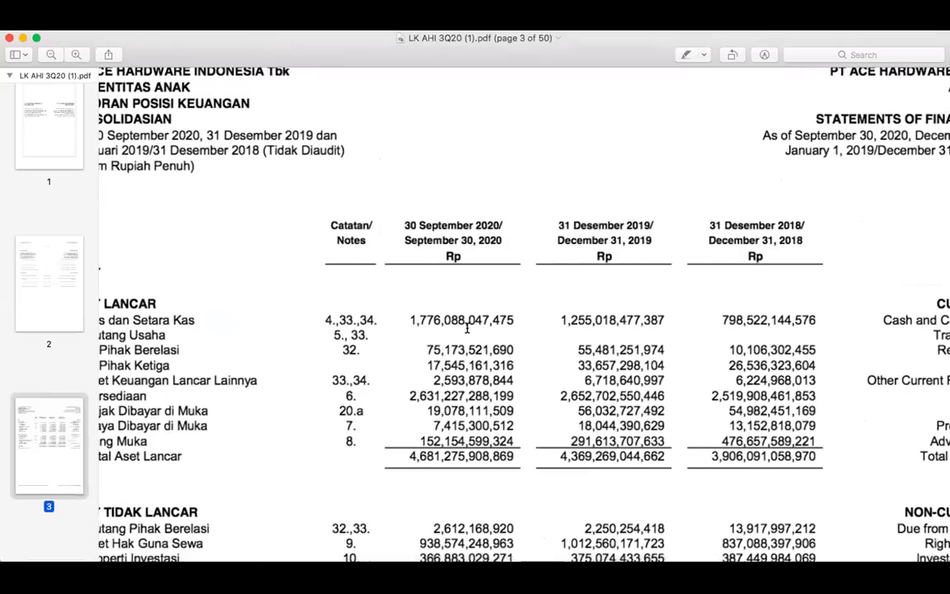
pyautogui.hscroll(-2, 468, 328)
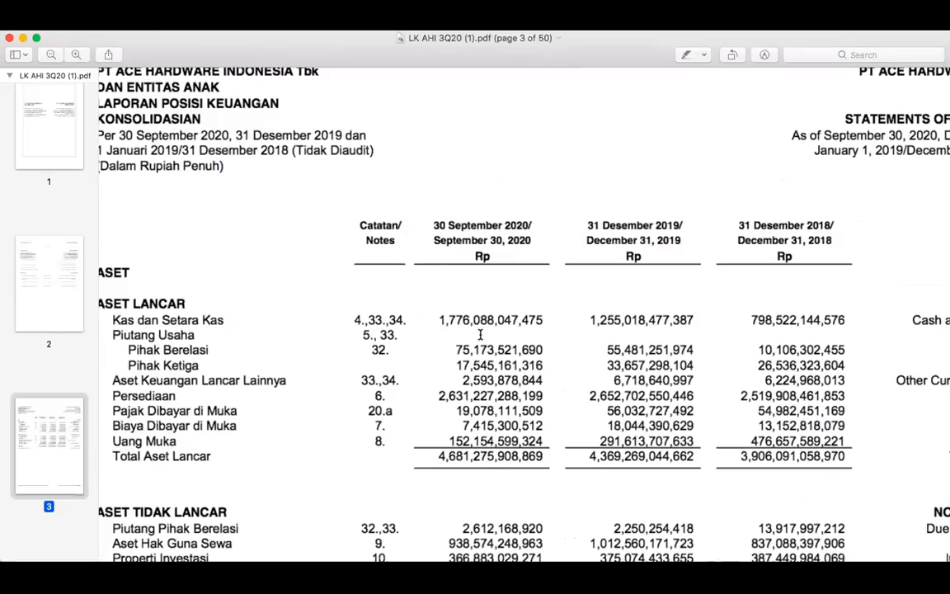
pyautogui.scroll(-5, 597, 364)
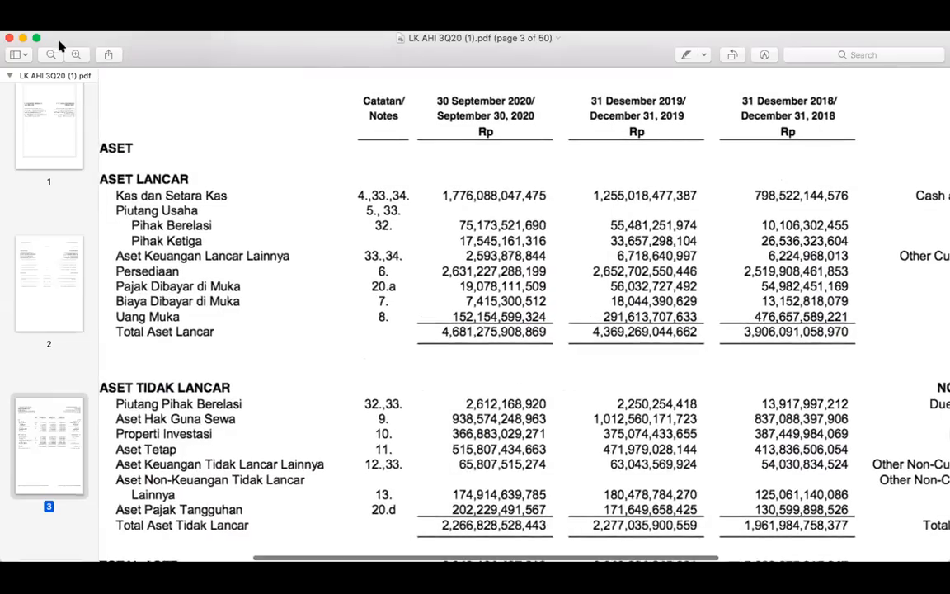
# Bring up an enlarged view of the sales and profit lines in the comprehensive income statement on page 5
pyautogui.click(52, 54)
pyautogui.scroll(-10, 371, 321)
pyautogui.scroll(-20, 371, 324)
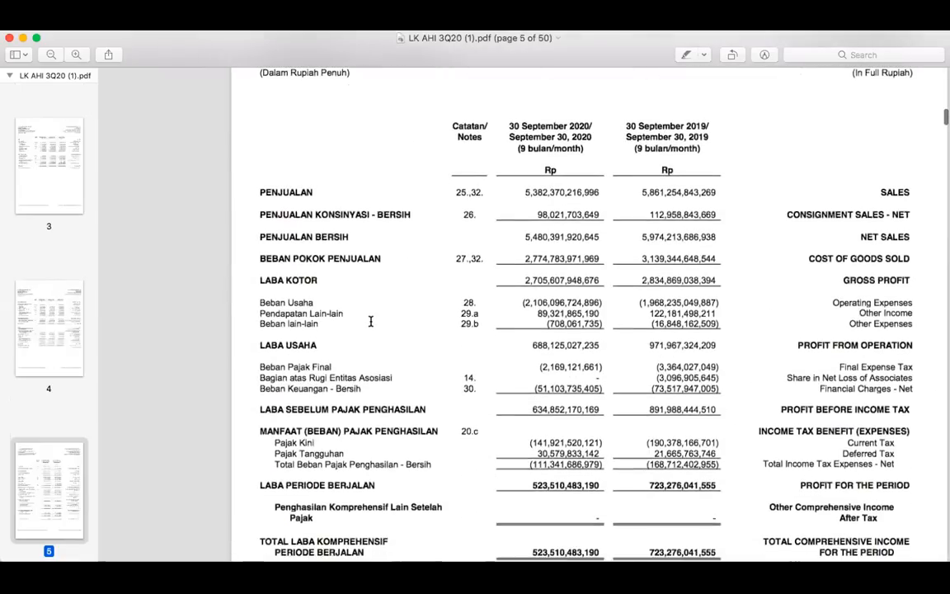
pyautogui.click(76, 54)
pyautogui.scroll(5, 381, 221)
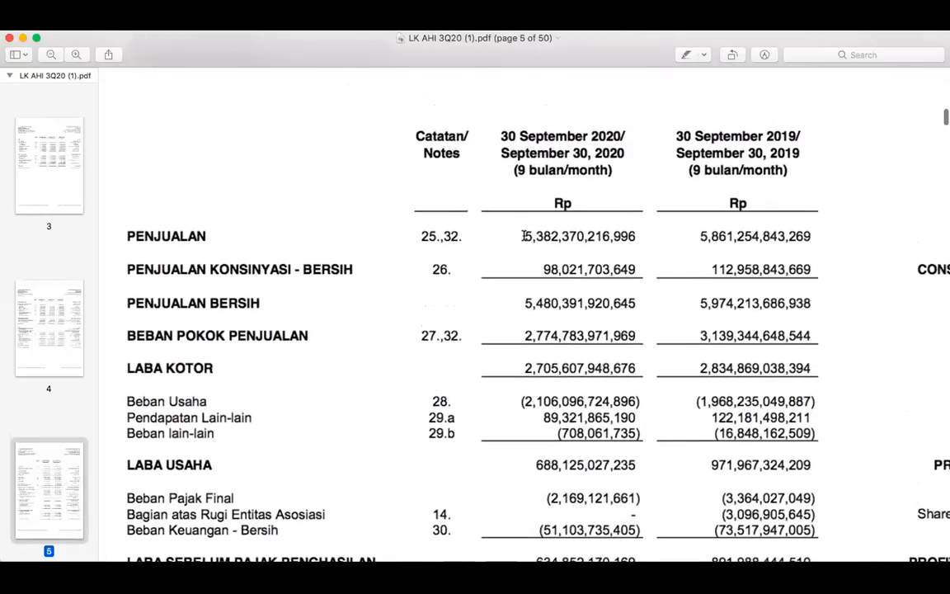
# Compare the PENJUALAN figures between the September 30, 2020 and September 30, 2019 nine-month columns
pyautogui.moveTo(524, 236); pyautogui.dragTo(587, 236)
pyautogui.moveTo(511, 139); pyautogui.dragTo(613, 141)
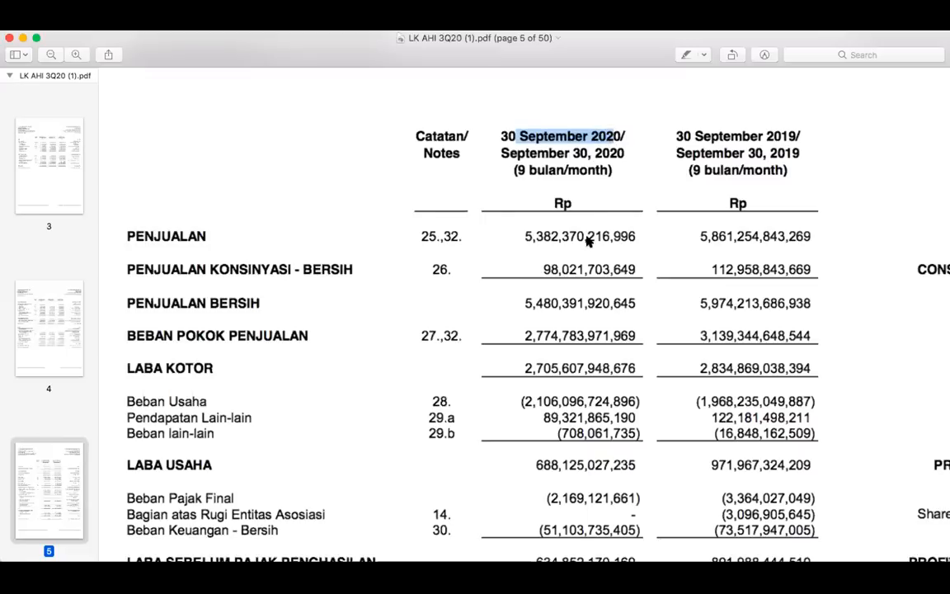
pyautogui.click(587, 238)
pyautogui.moveTo(714, 137); pyautogui.dragTo(823, 135)
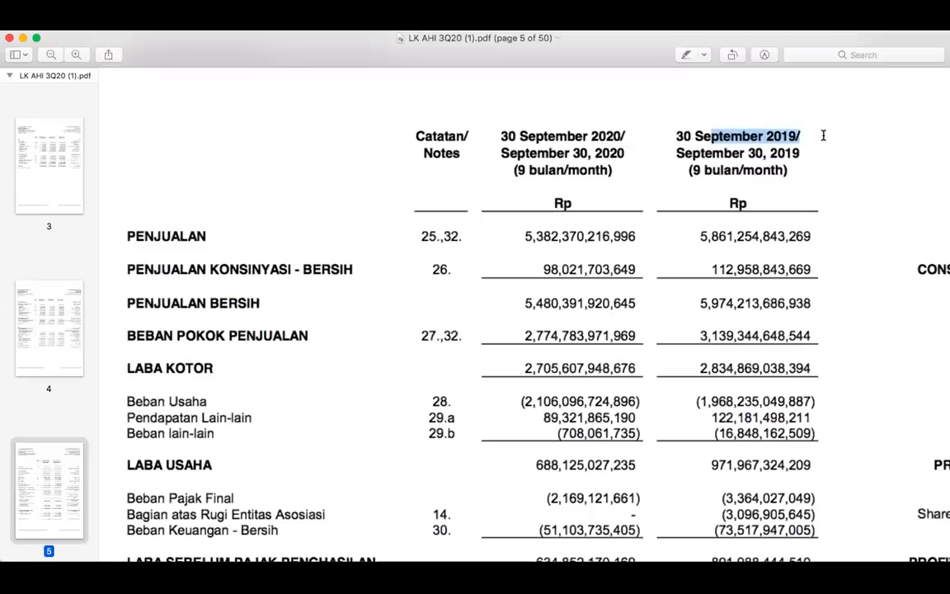
pyautogui.moveTo(710, 237); pyautogui.dragTo(779, 233)
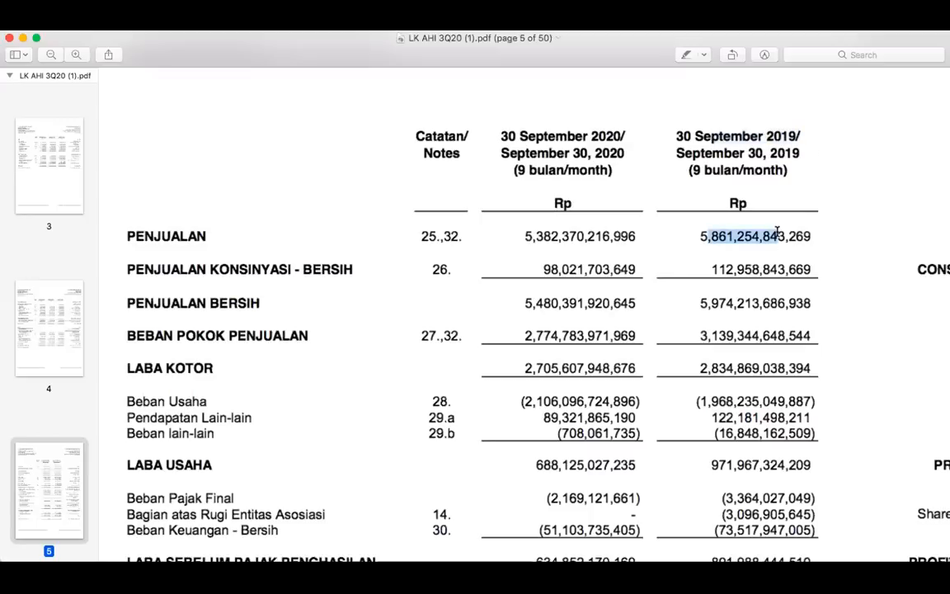
pyautogui.click(718, 236)
pyautogui.moveTo(689, 236); pyautogui.dragTo(632, 241)
pyautogui.click(620, 237)
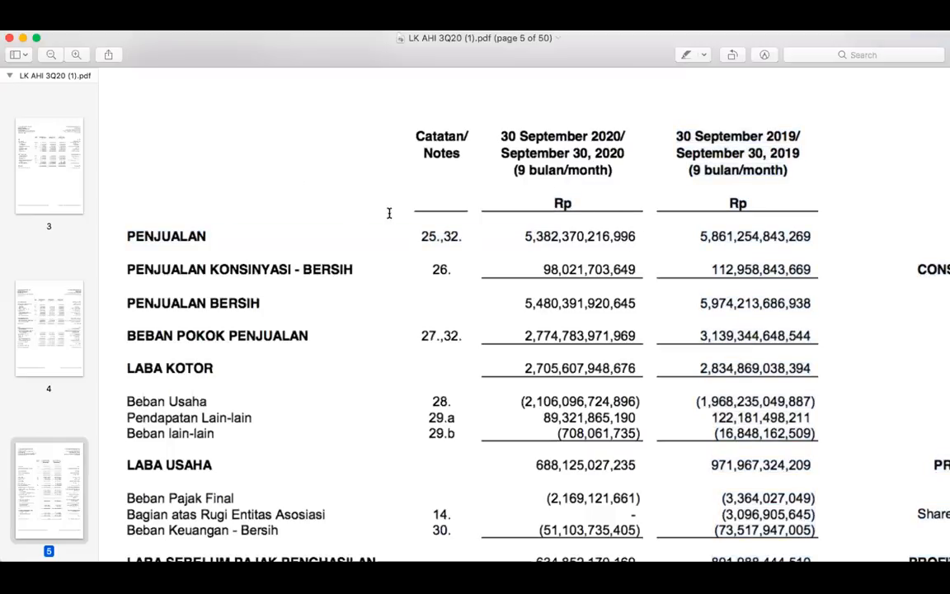
# Check the note references 25 and 32 given for the PENJUALAN line against its 2020 figure
pyautogui.moveTo(420, 236); pyautogui.dragTo(460, 237)
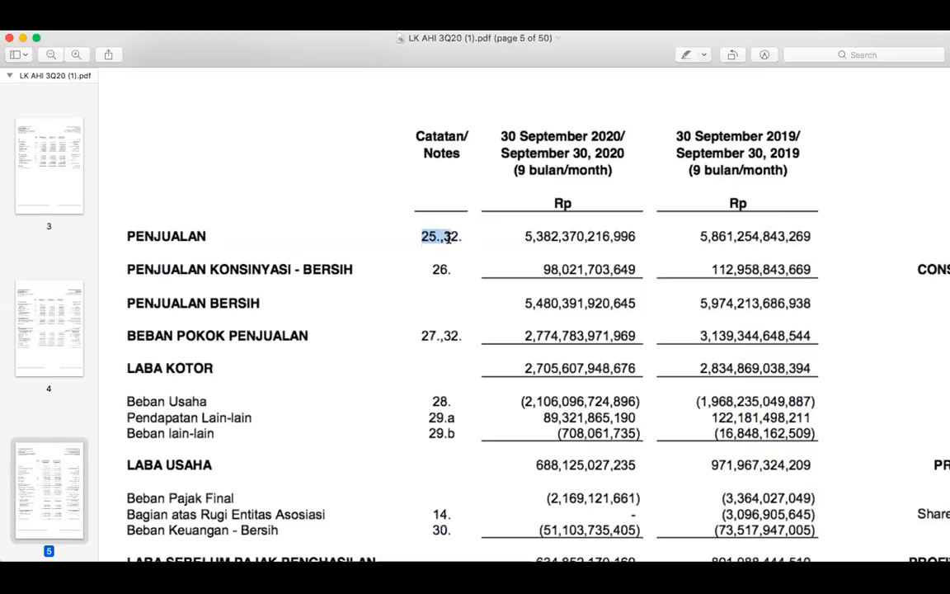
pyautogui.moveTo(154, 236); pyautogui.dragTo(207, 237)
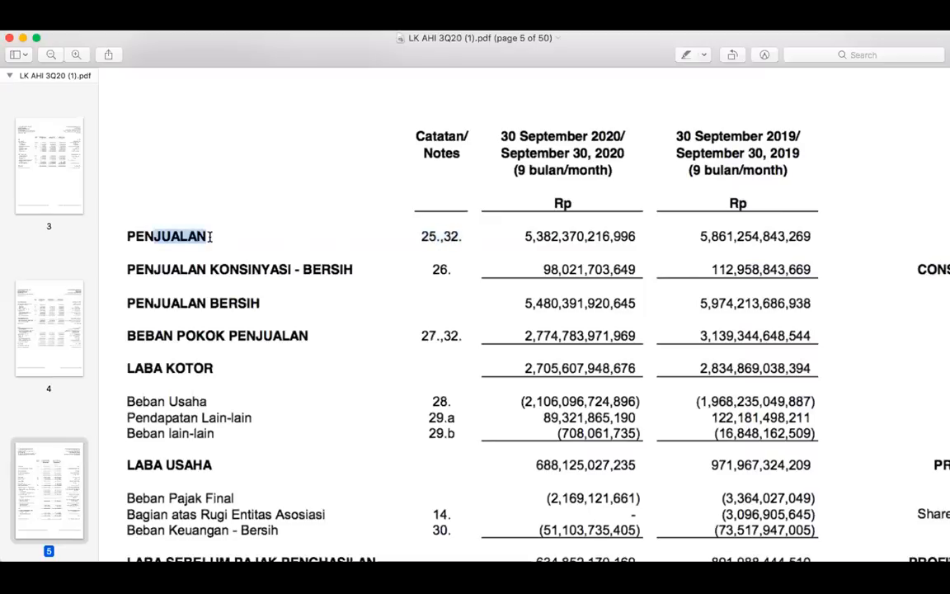
pyautogui.moveTo(526, 236); pyautogui.dragTo(635, 237)
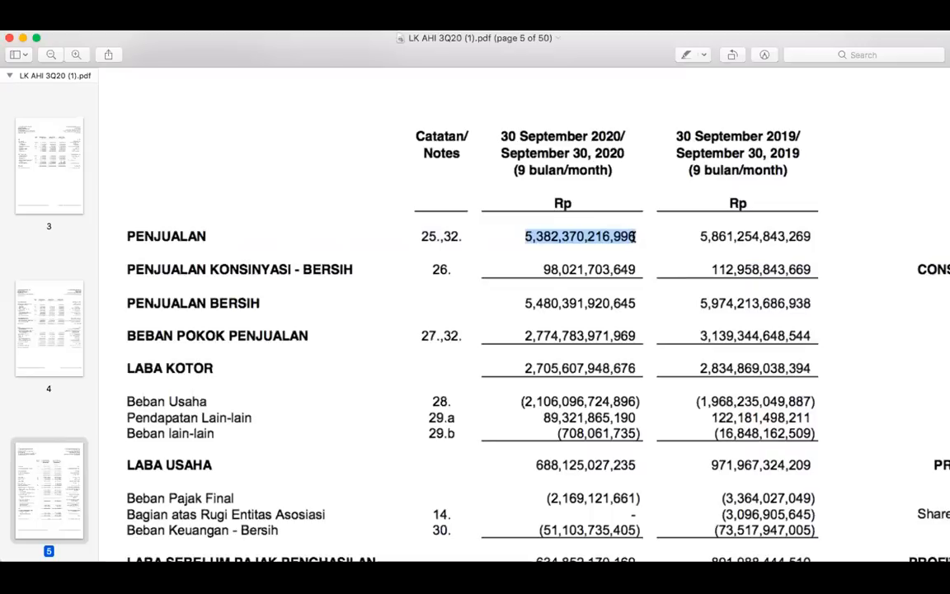
pyautogui.moveTo(419, 236); pyautogui.dragTo(449, 237)
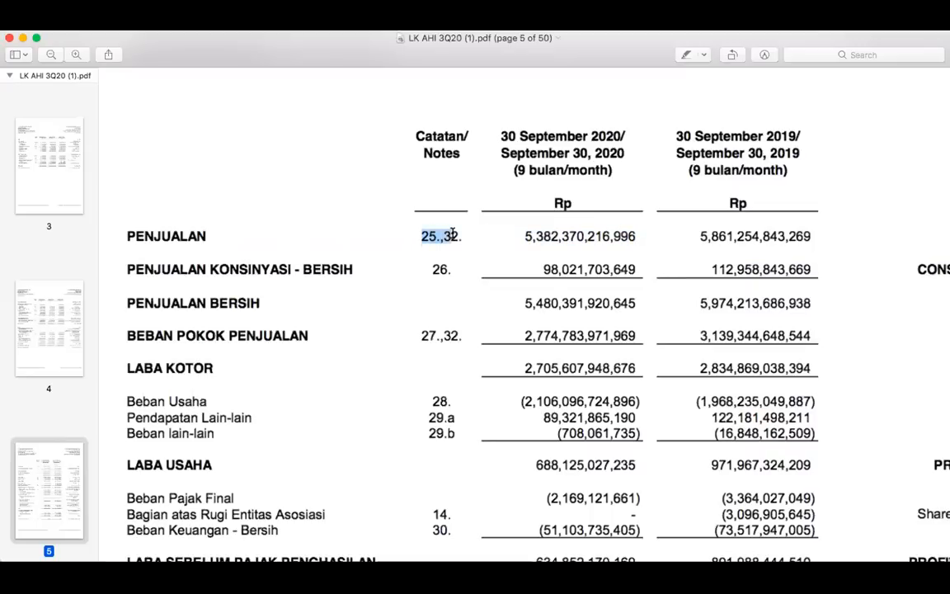
pyautogui.click(50, 54)
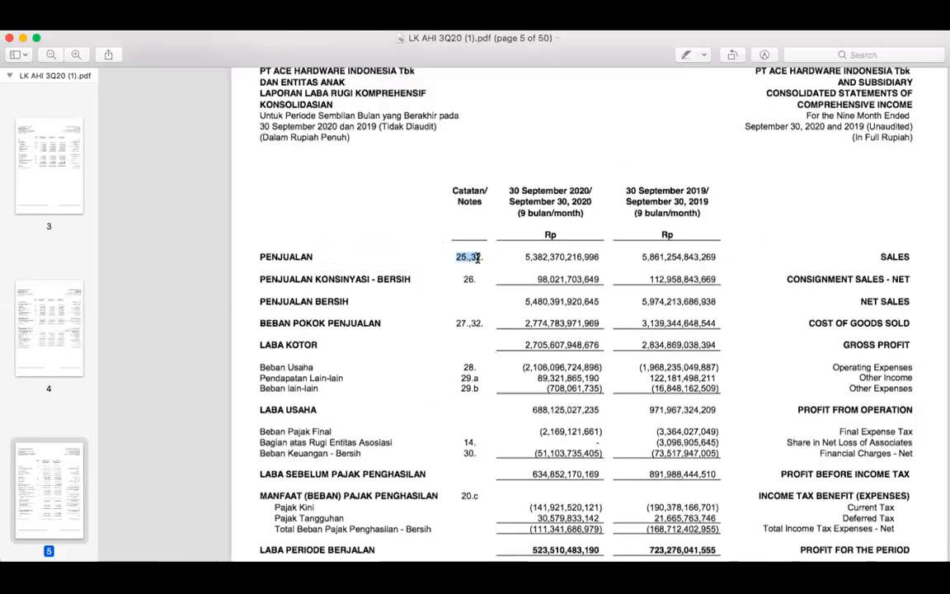
pyautogui.moveTo(469, 259); pyautogui.dragTo(482, 257)
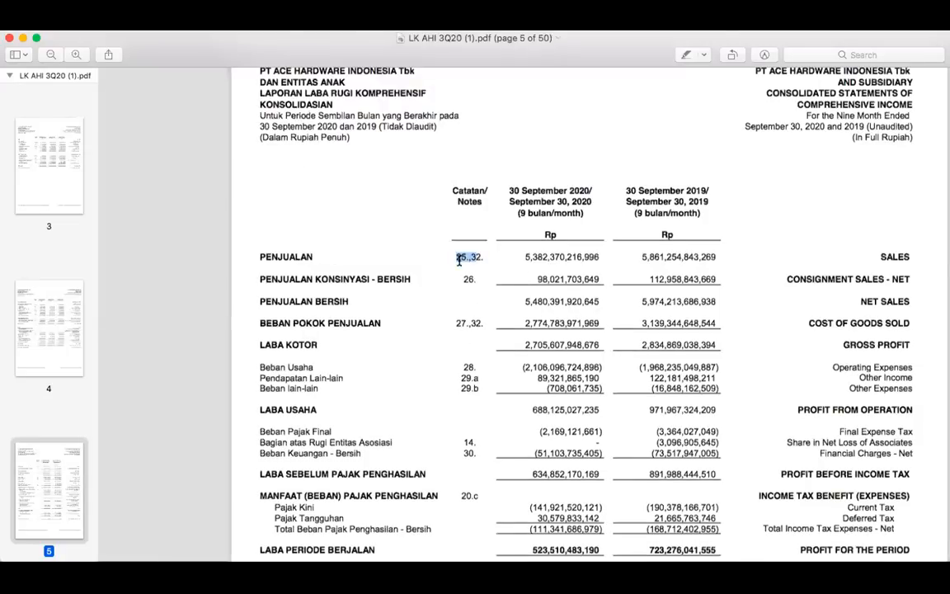
# Find note 25, Penjualan, in the notes to the interim consolidated financial statements and enlarge its sales breakdown
pyautogui.scroll(-20, 554, 350)
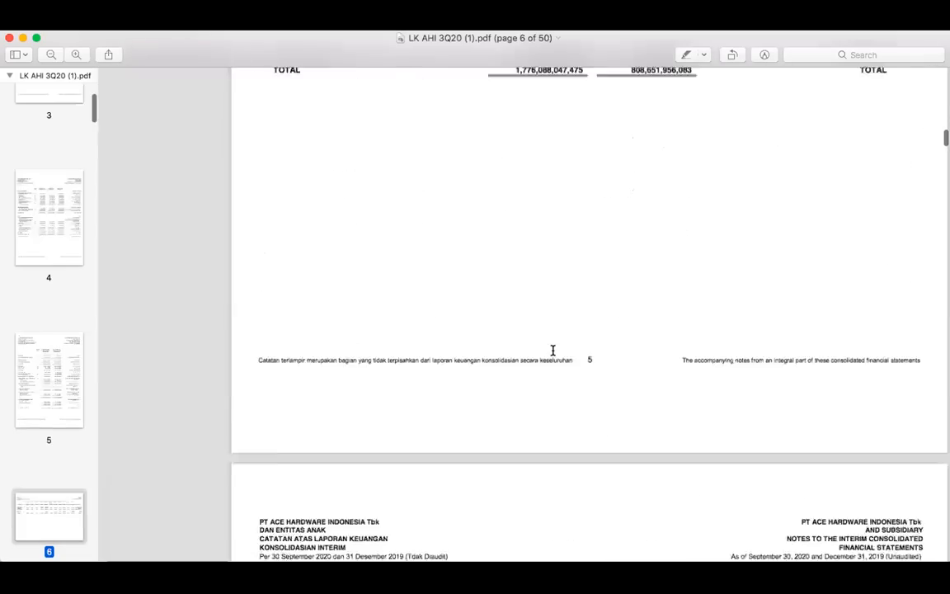
pyautogui.scroll(-20, 553, 350)
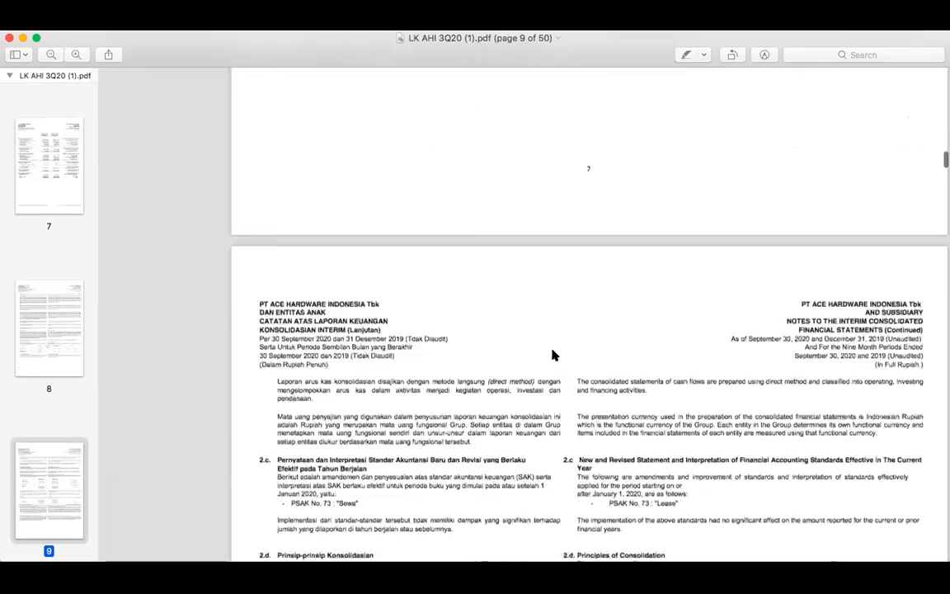
pyautogui.scroll(-20, 555, 354)
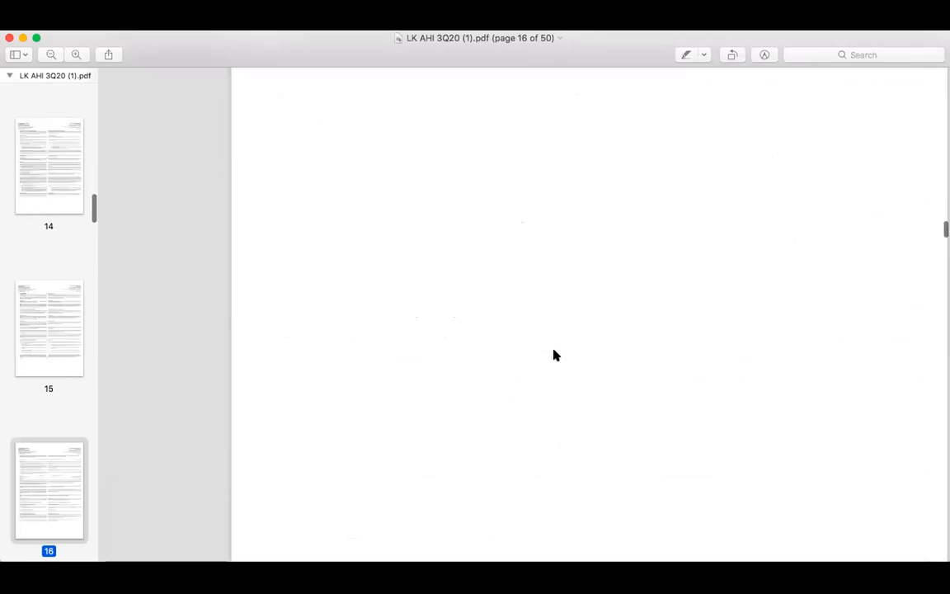
pyautogui.scroll(-20, 555, 355)
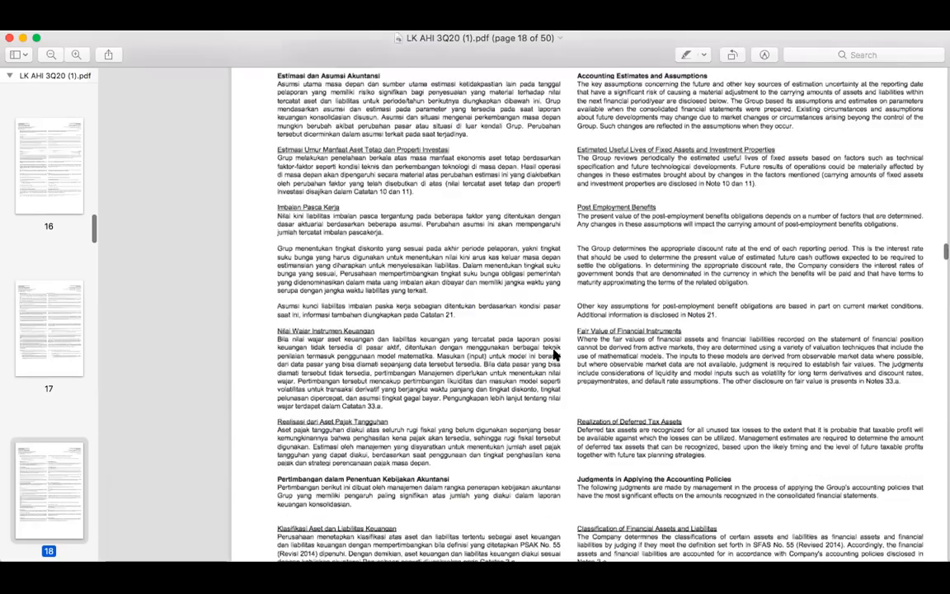
pyautogui.scroll(-20, 555, 355)
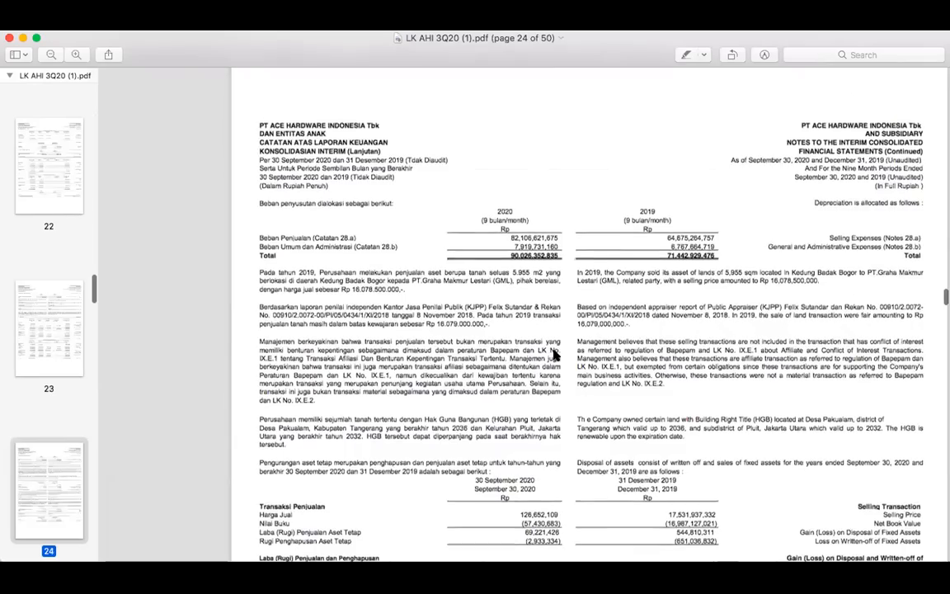
pyautogui.scroll(-20, 555, 355)
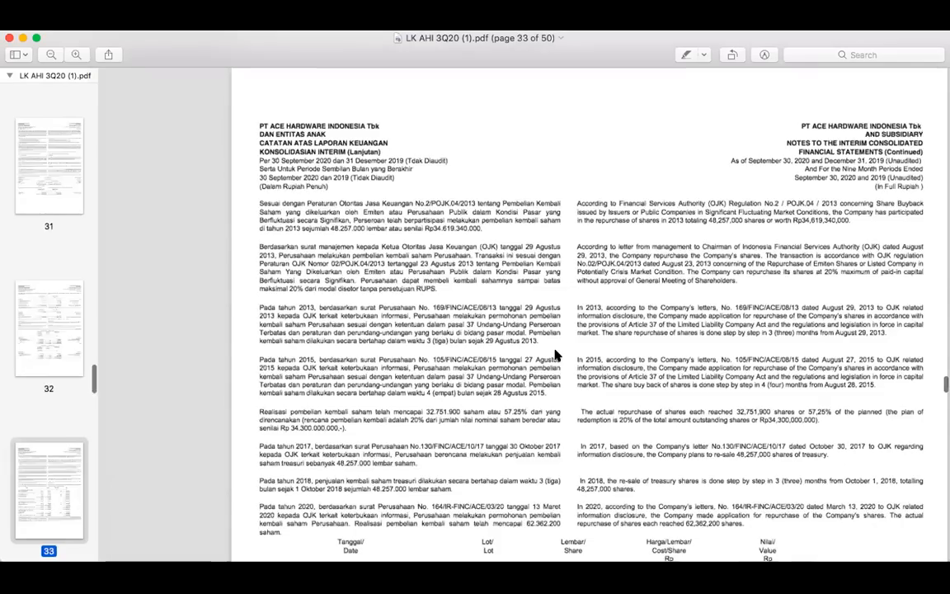
pyautogui.scroll(-20, 555, 355)
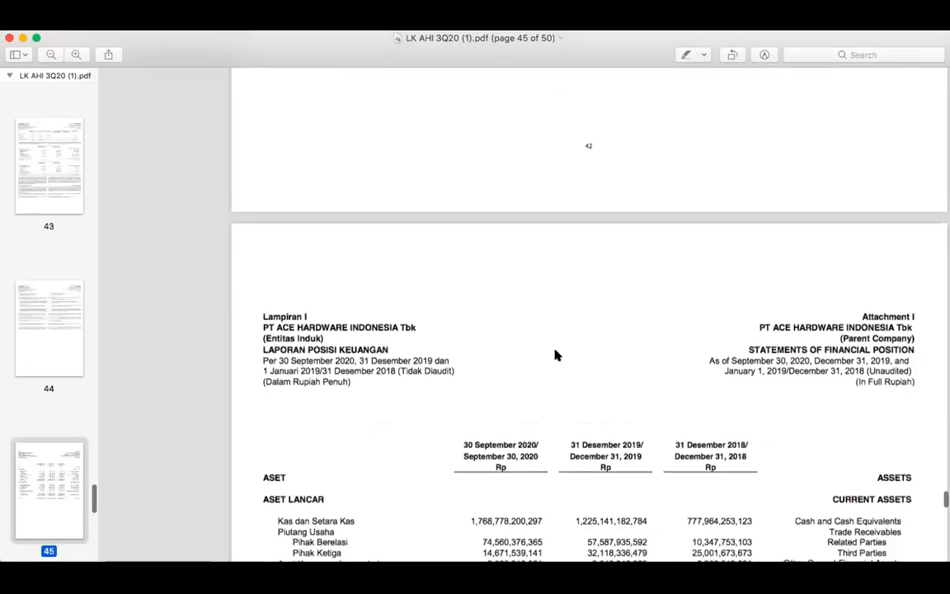
pyautogui.scroll(-1, 555, 354)
pyautogui.scroll(7, 555, 355)
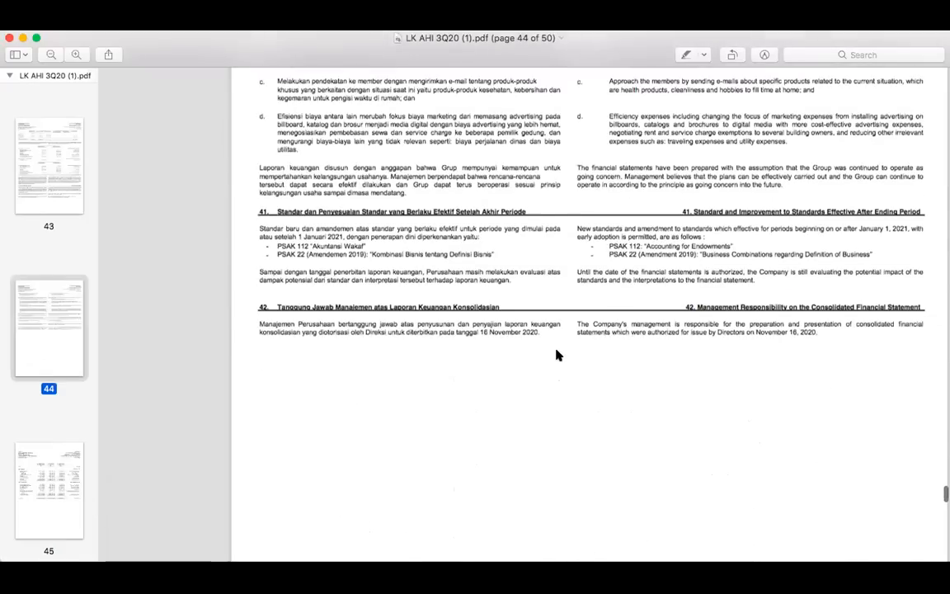
pyautogui.scroll(18, 556, 355)
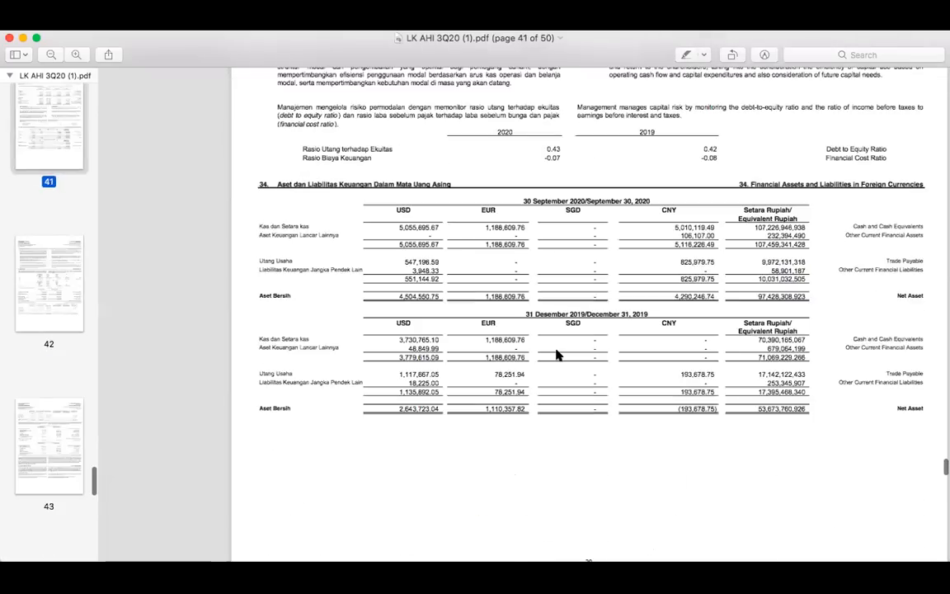
pyautogui.scroll(12, 556, 355)
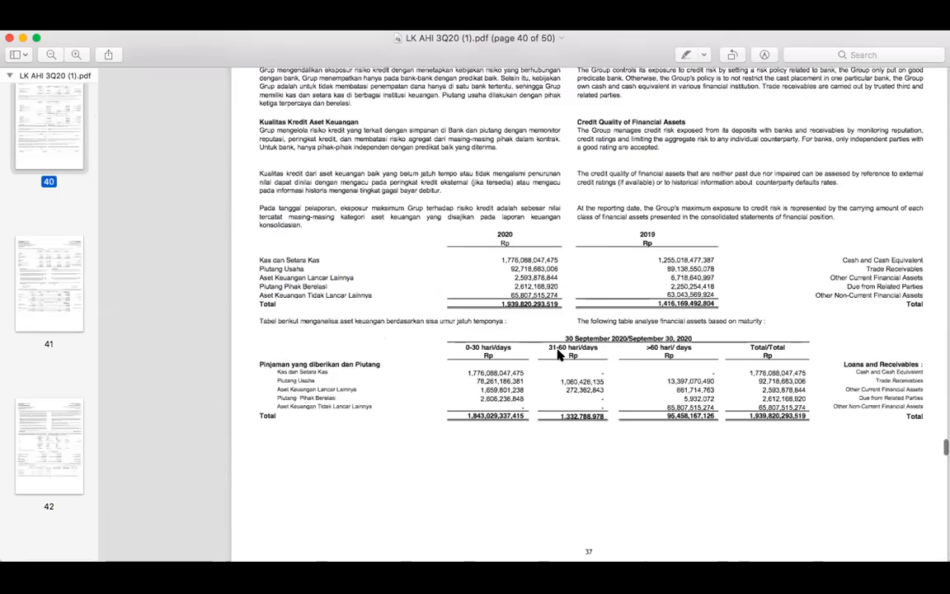
pyautogui.scroll(12, 557, 355)
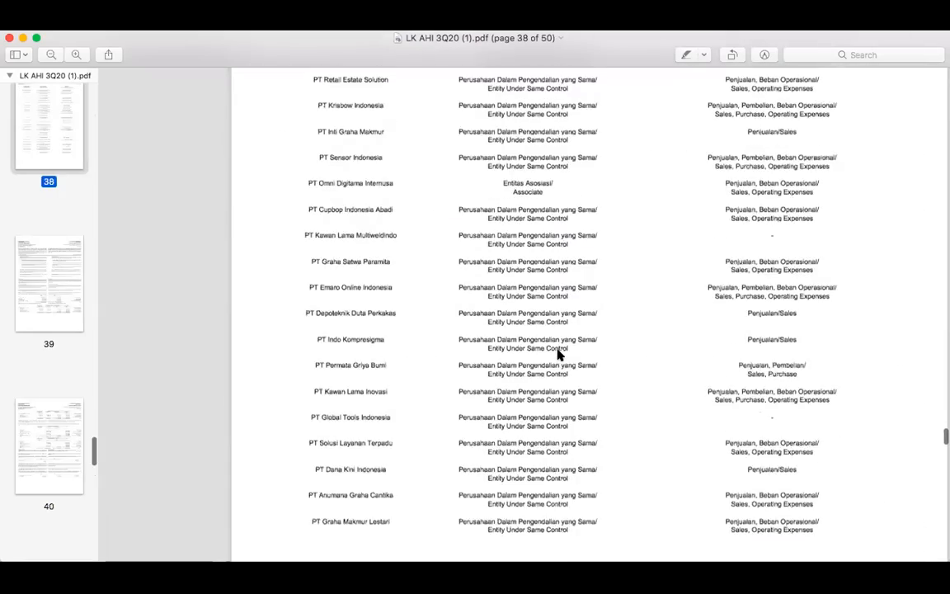
pyautogui.scroll(18, 557, 355)
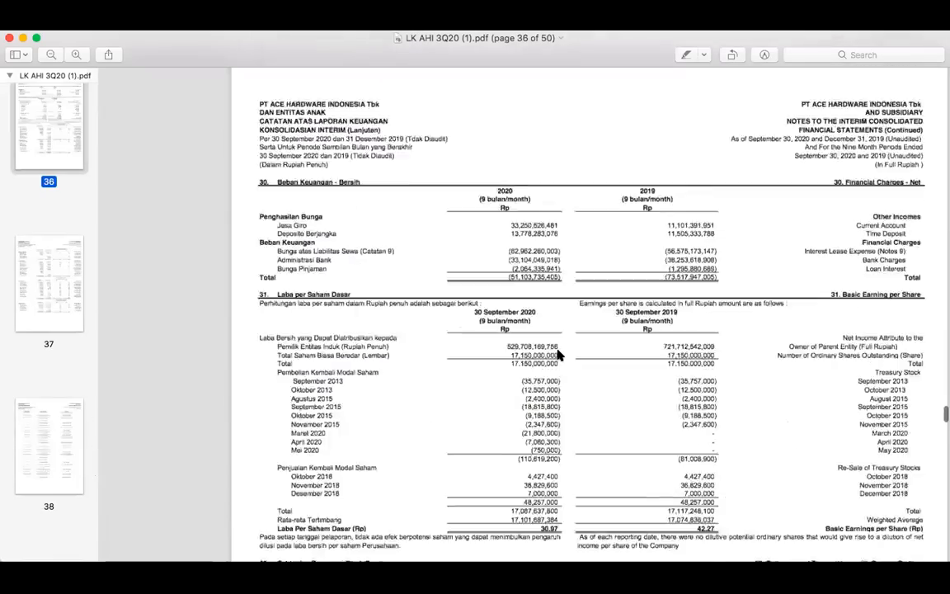
pyautogui.scroll(5, 557, 355)
pyautogui.scroll(10, 557, 355)
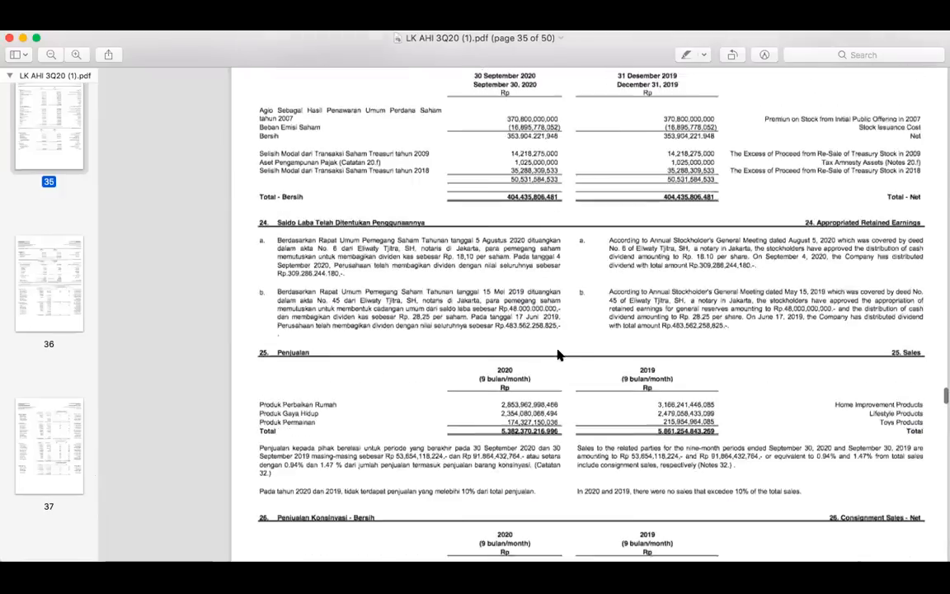
pyautogui.scroll(-1, 557, 355)
pyautogui.click(76, 54)
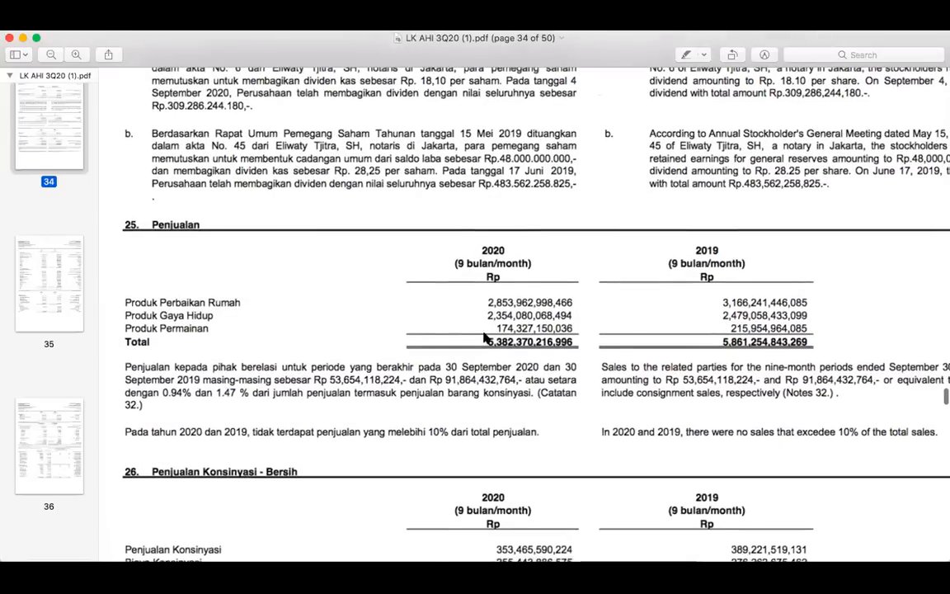
# Examine the 2020 sales figures for Produk Perbaikan Rumah, Produk Gaya Hidup and Produk Permainan, and restore the smaller page view
pyautogui.moveTo(124, 302); pyautogui.dragTo(230, 300)
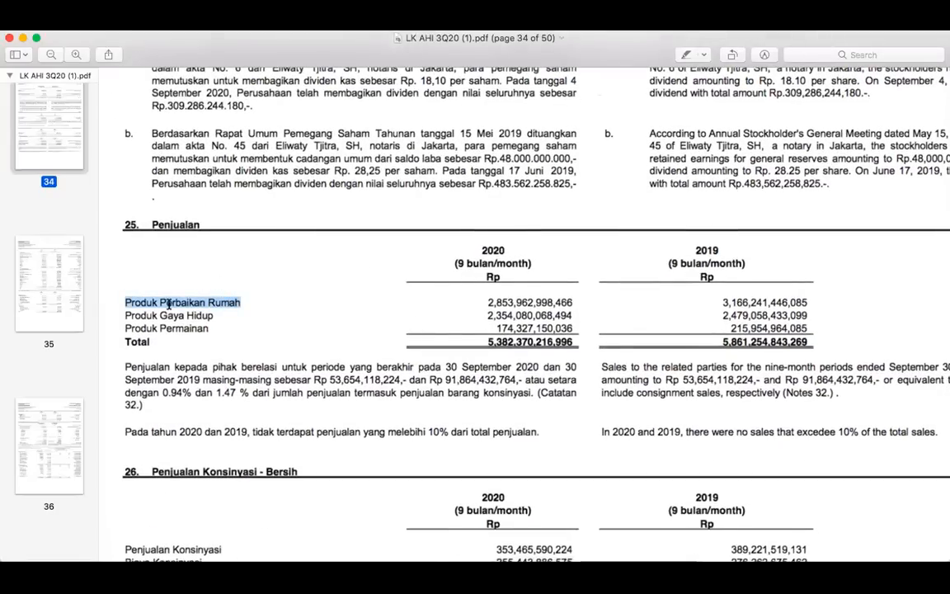
pyautogui.moveTo(487, 302); pyautogui.dragTo(565, 302)
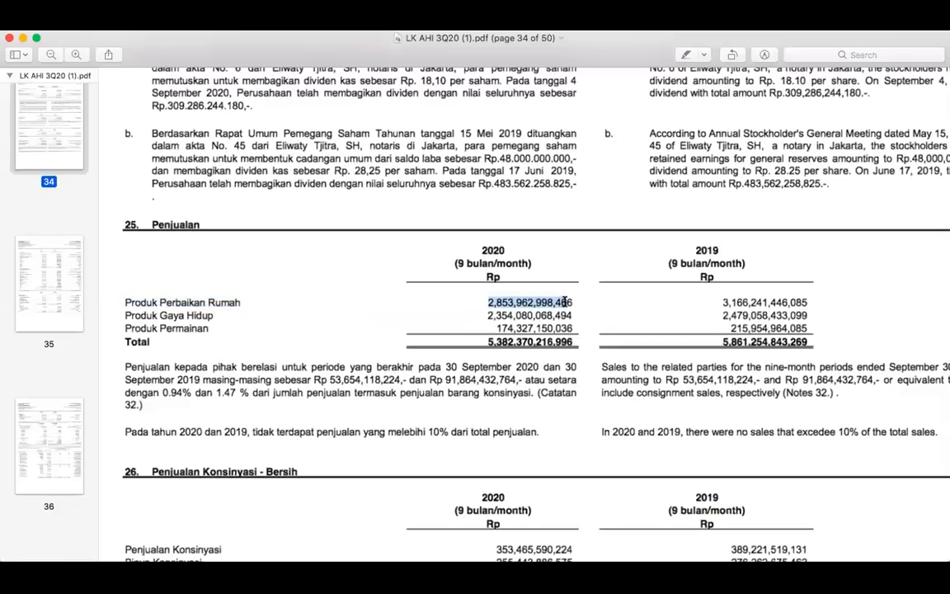
pyautogui.moveTo(123, 315); pyautogui.dragTo(233, 315)
pyautogui.moveTo(488, 316); pyautogui.dragTo(568, 316)
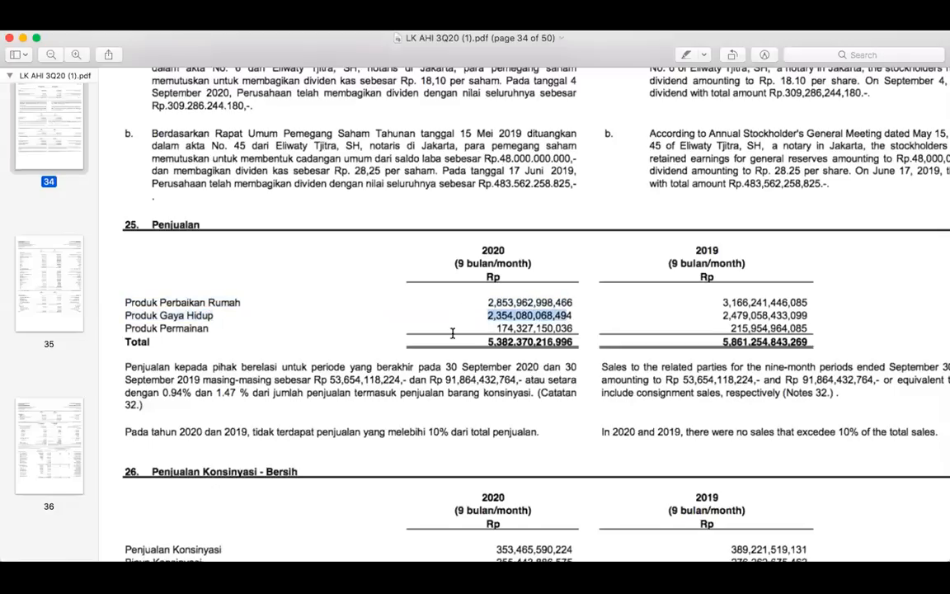
pyautogui.moveTo(124, 328); pyautogui.dragTo(224, 326)
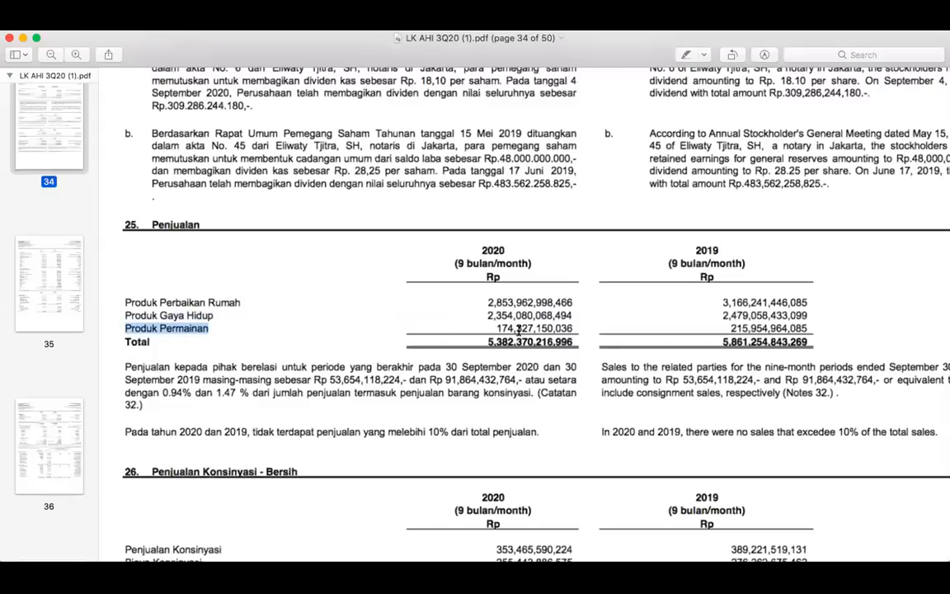
pyautogui.moveTo(497, 328); pyautogui.dragTo(555, 330)
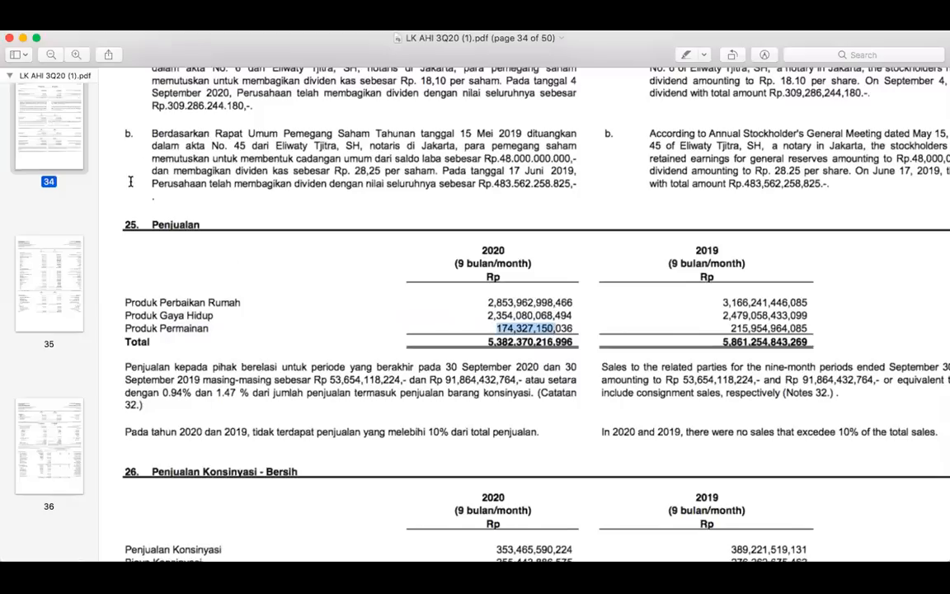
pyautogui.click(52, 53)
pyautogui.scroll(15, 277, 203)
pyautogui.scroll(20, 287, 202)
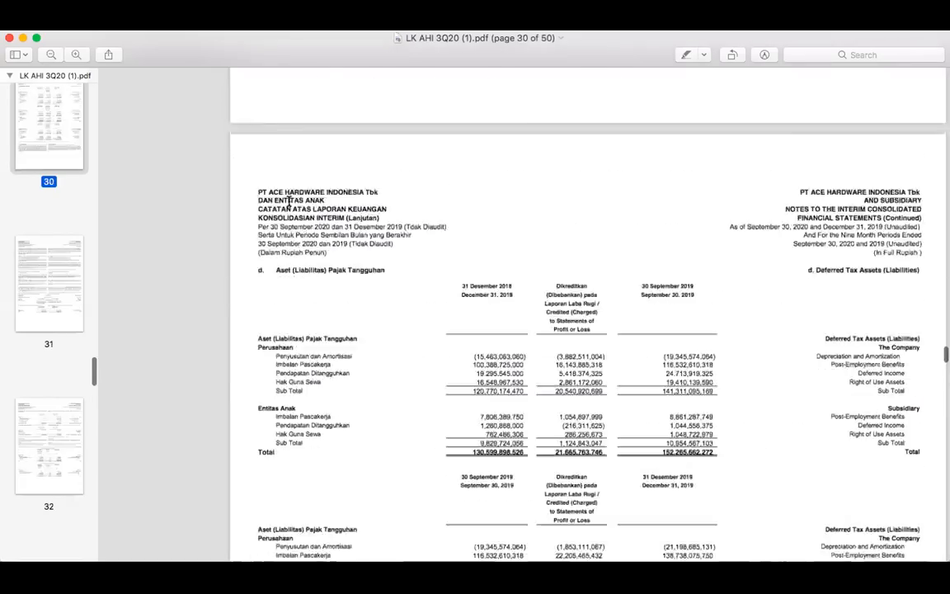
pyautogui.scroll(-5, 563, 341)
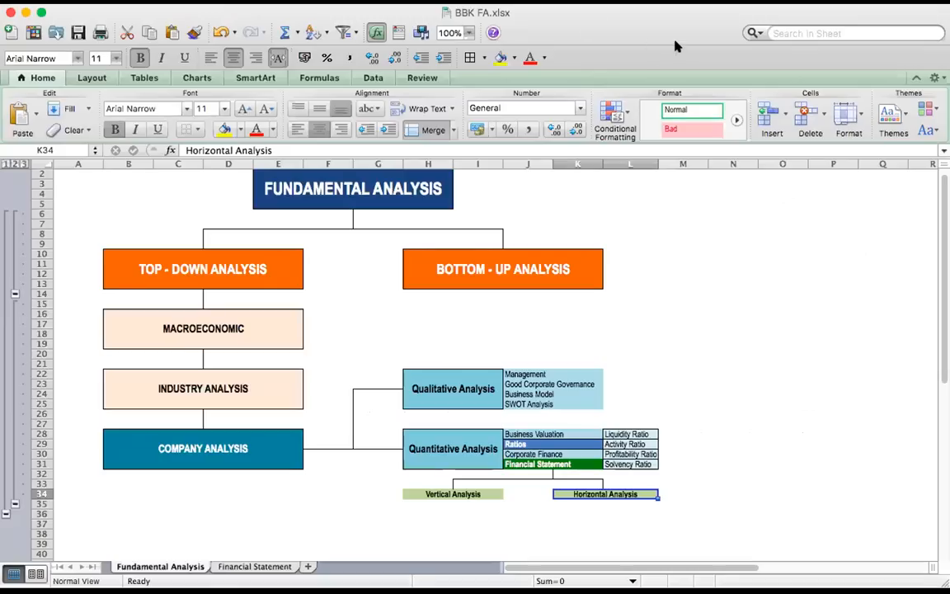
# Switch to BBK FA.xlsx and paste the Asset block of 10.000.000.000 at B9, F9 and J9 of the Financial Statement sheet
pyautogui.click(261, 568)
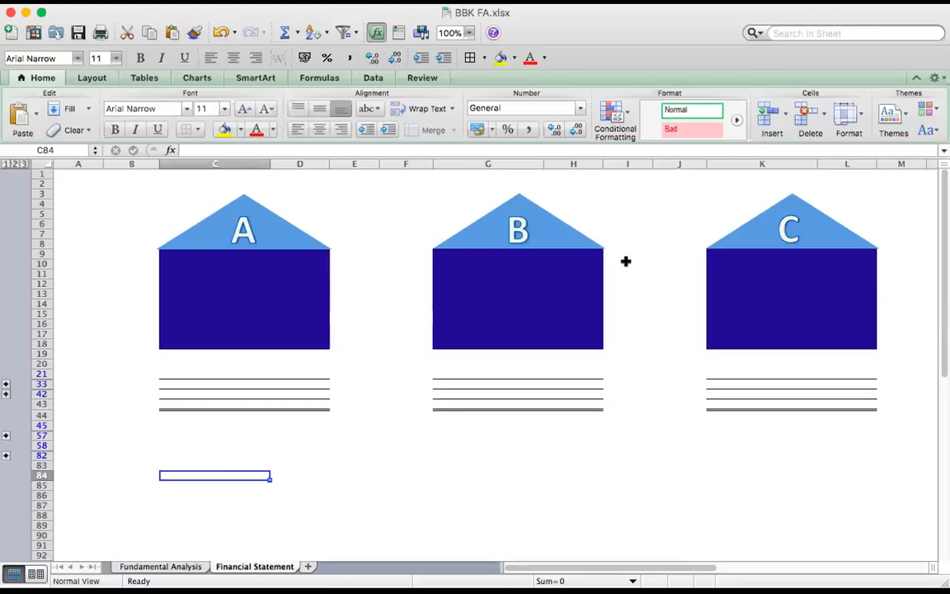
pyautogui.press('super+c')
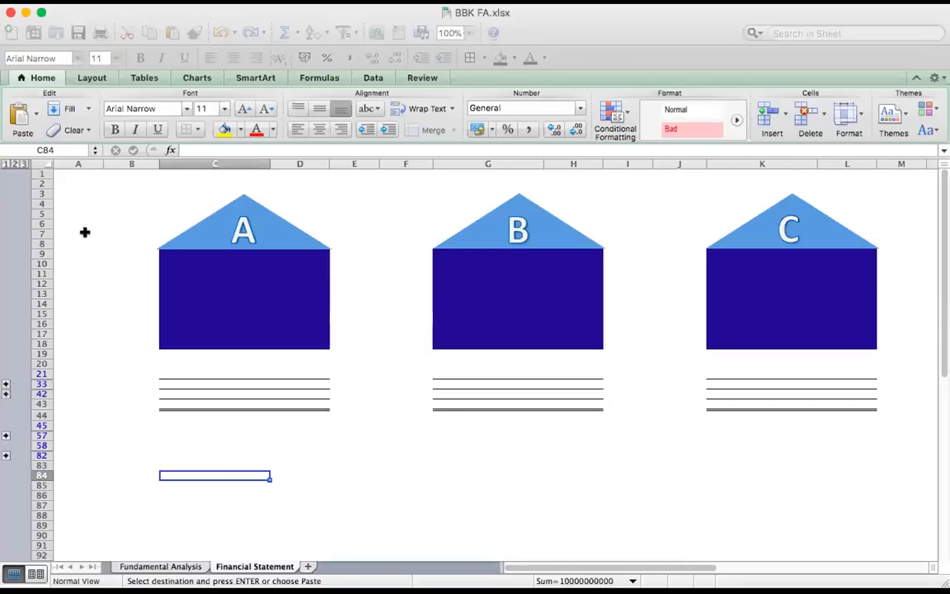
pyautogui.click(116, 253)
pyautogui.press('super+v')
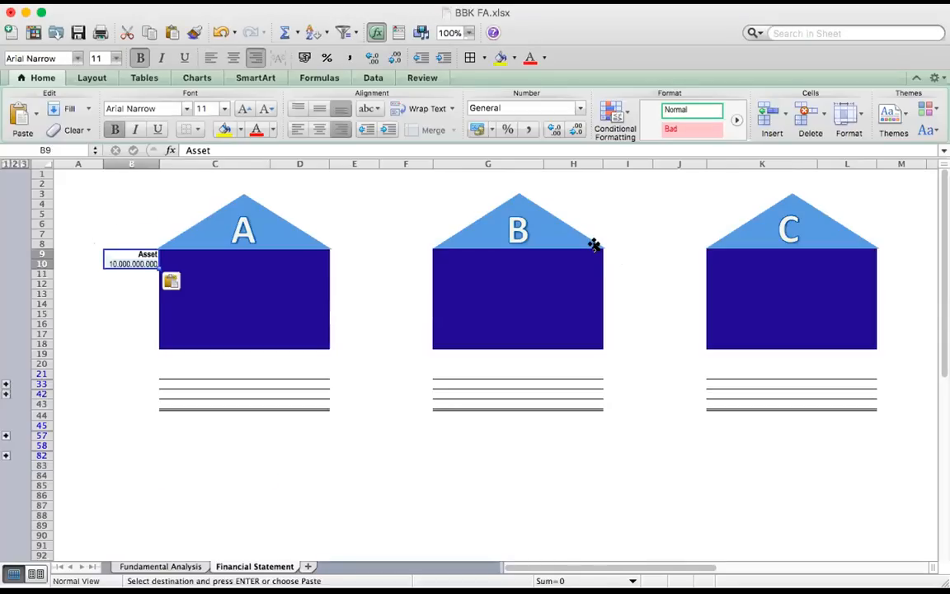
pyautogui.click(412, 254)
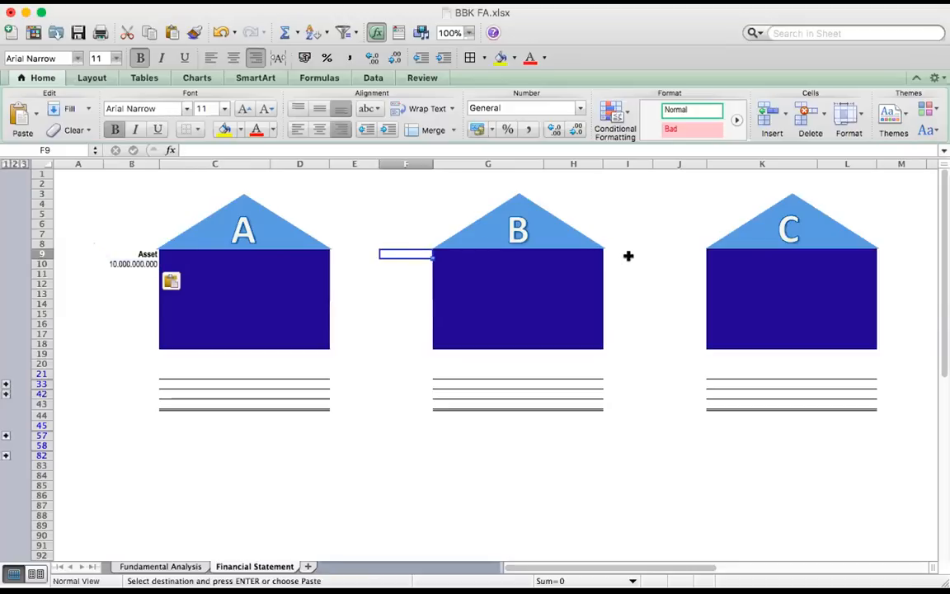
pyautogui.press('super+v')
pyautogui.click(678, 256)
pyautogui.press('super+v')
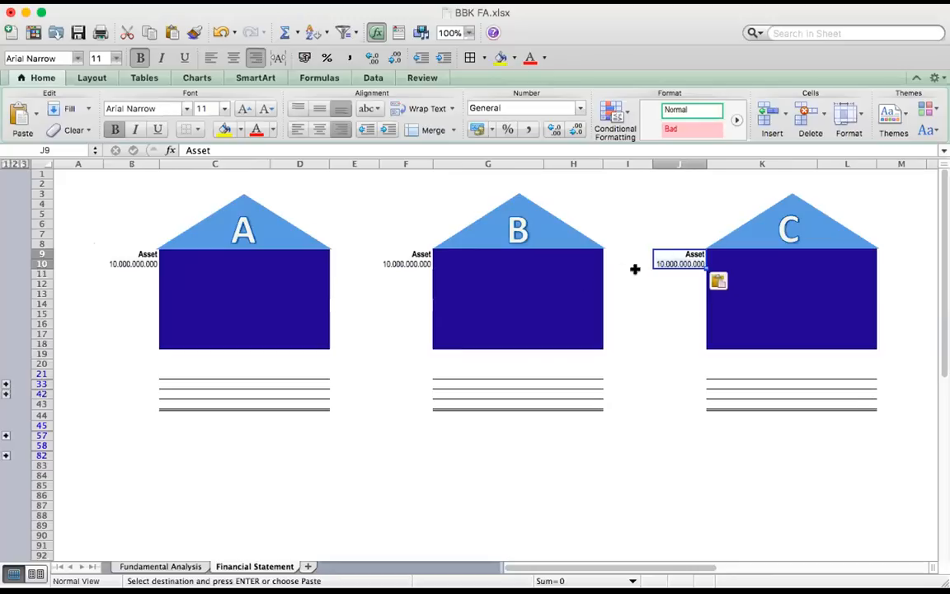
pyautogui.click(390, 383)
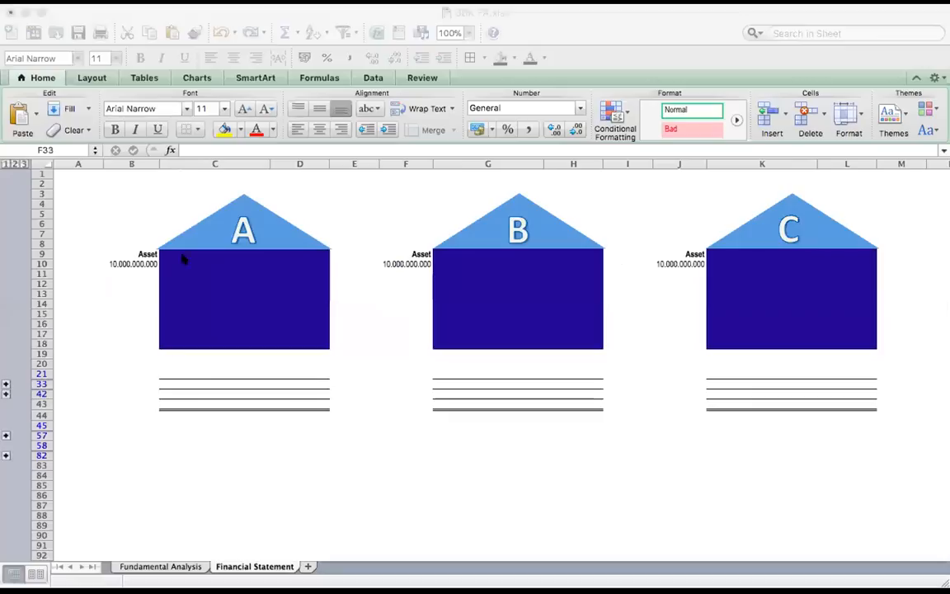
# Paste house A's Outstanding Shares of 12.000.000 and Current Price of 1.050 into B11:B14, below its asset value
pyautogui.click(132, 273)
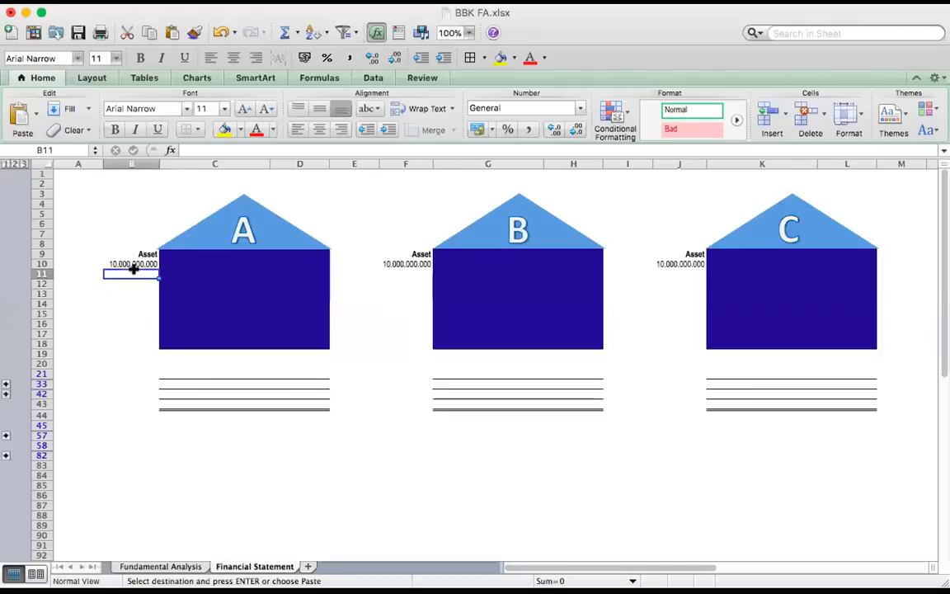
pyautogui.press('super+v')
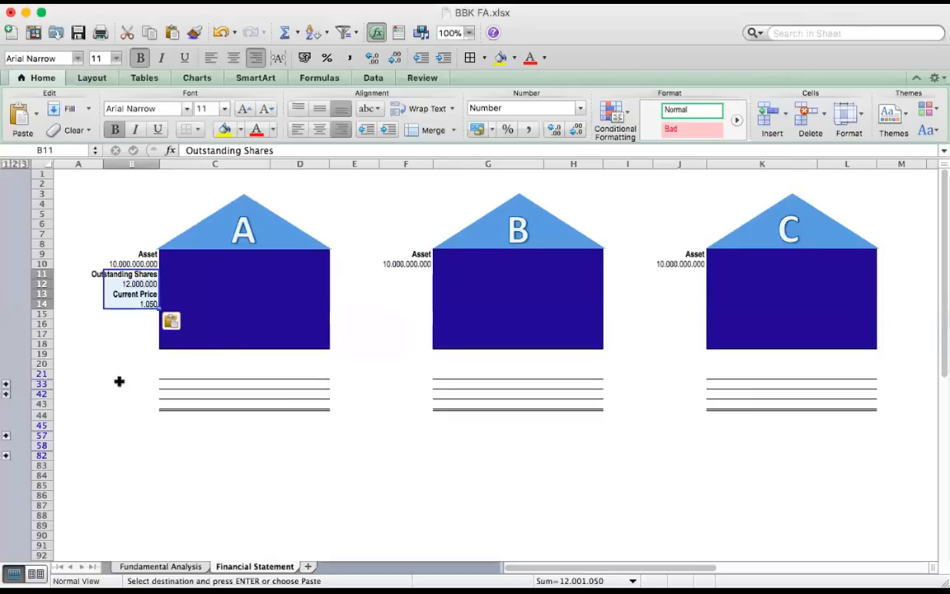
pyautogui.click(110, 384)
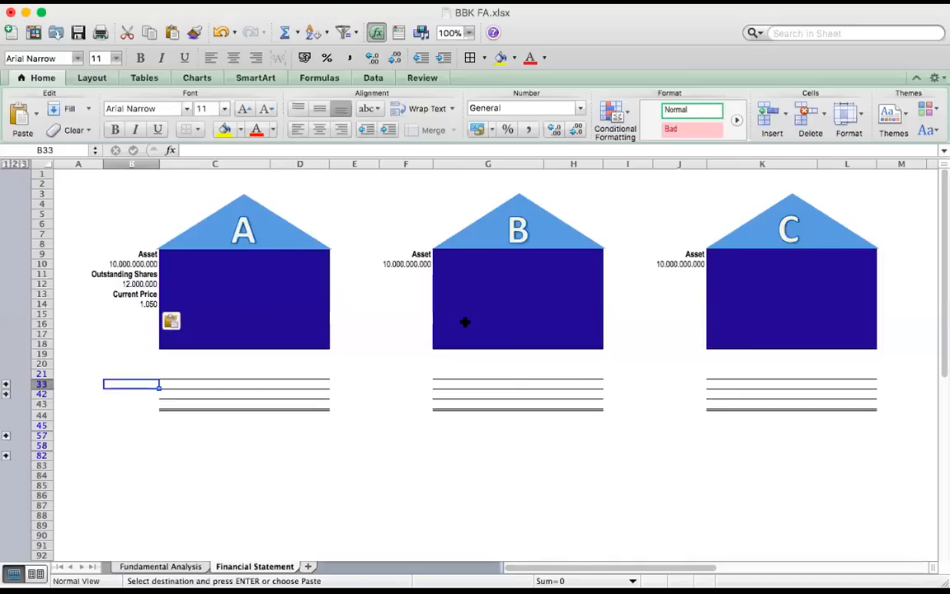
# Paste house B's Outstanding Shares of 7.200.000 and Current Price of 1.050 into F11:F14, below its asset value
pyautogui.click(408, 273)
pyautogui.press('super+v')
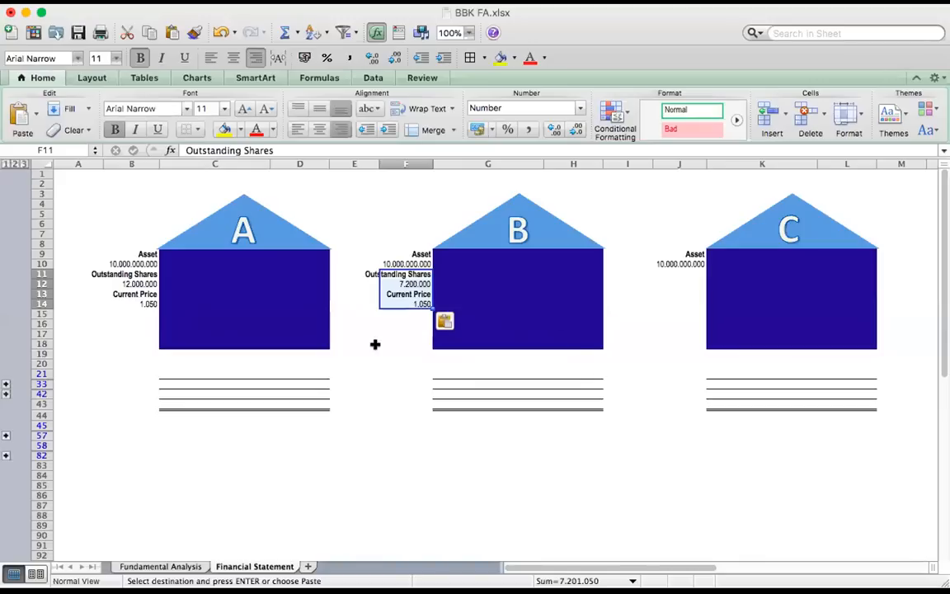
pyautogui.click(374, 345)
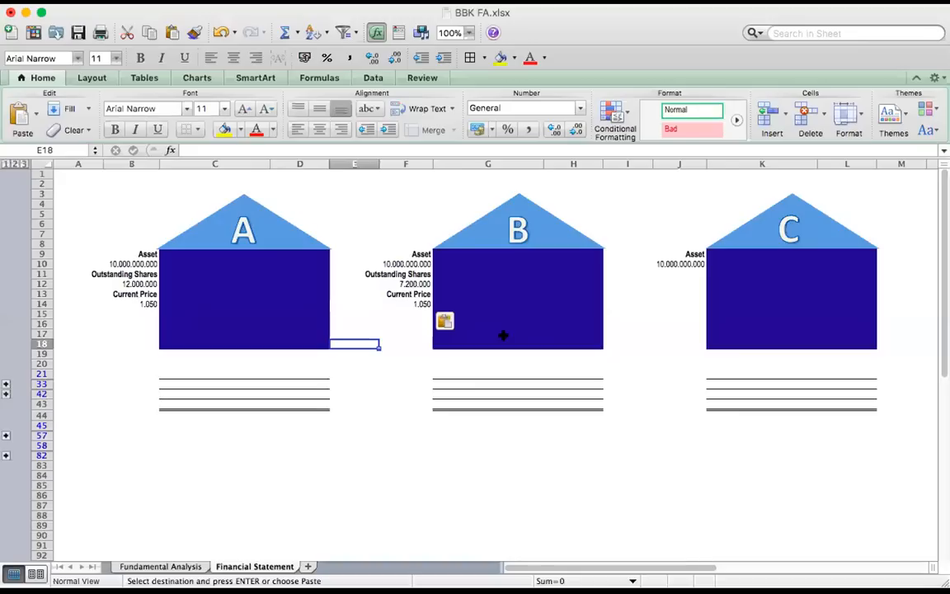
# Paste house C's Outstanding Shares of 8.800.000 and Current Price of 1.050 into J11:J14, below its asset value
pyautogui.click(696, 273)
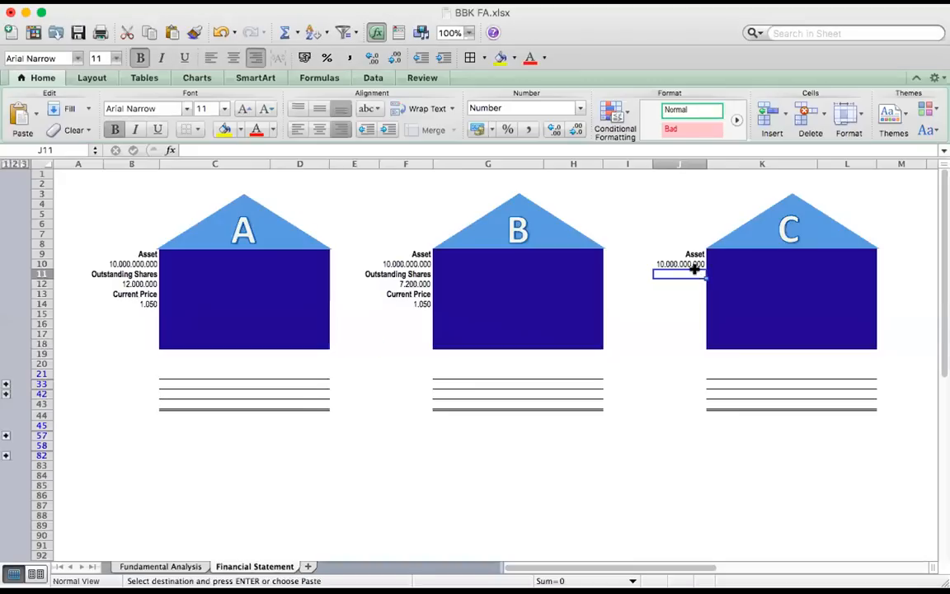
pyautogui.press('super+v')
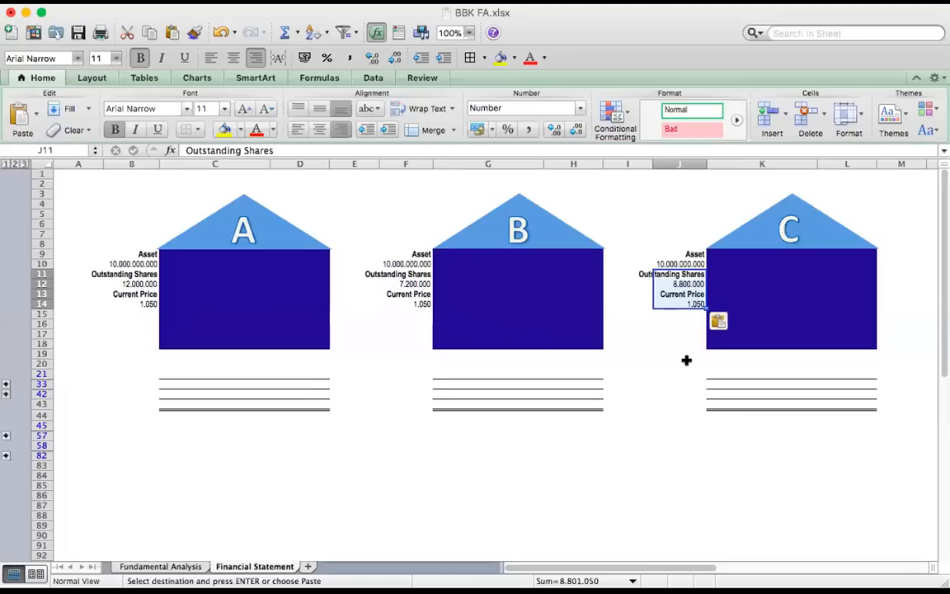
pyautogui.click(686, 361)
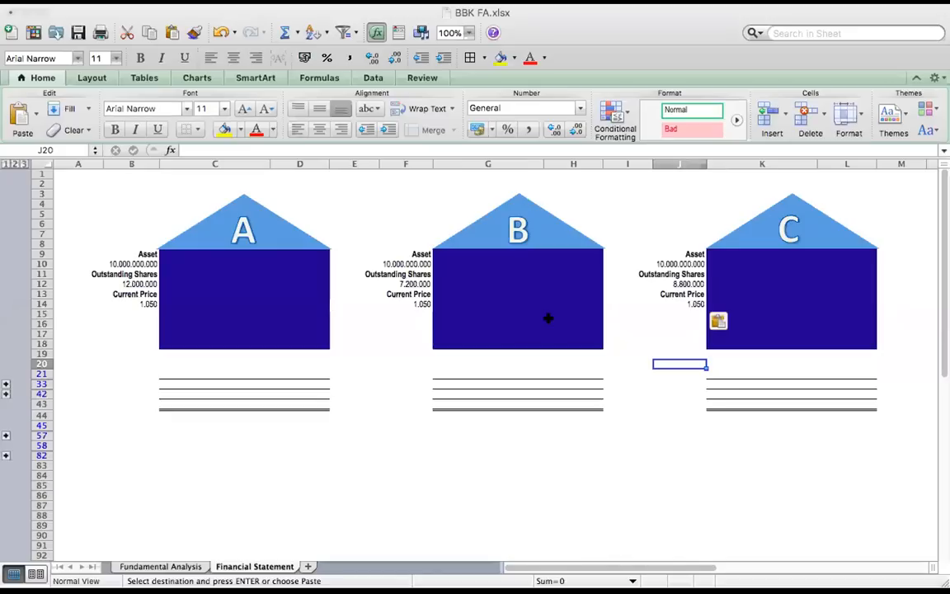
# Paste the "Tottal Asset per Share" label into B16, F16 and J16, below the current prices of houses A, B and C
pyautogui.click(128, 313)
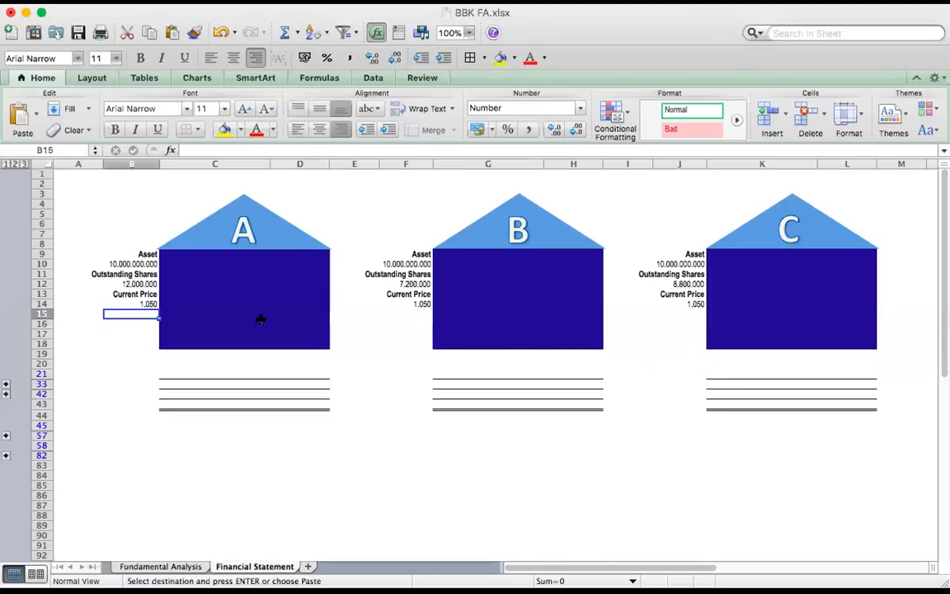
pyautogui.click(134, 321)
pyautogui.press('super+v')
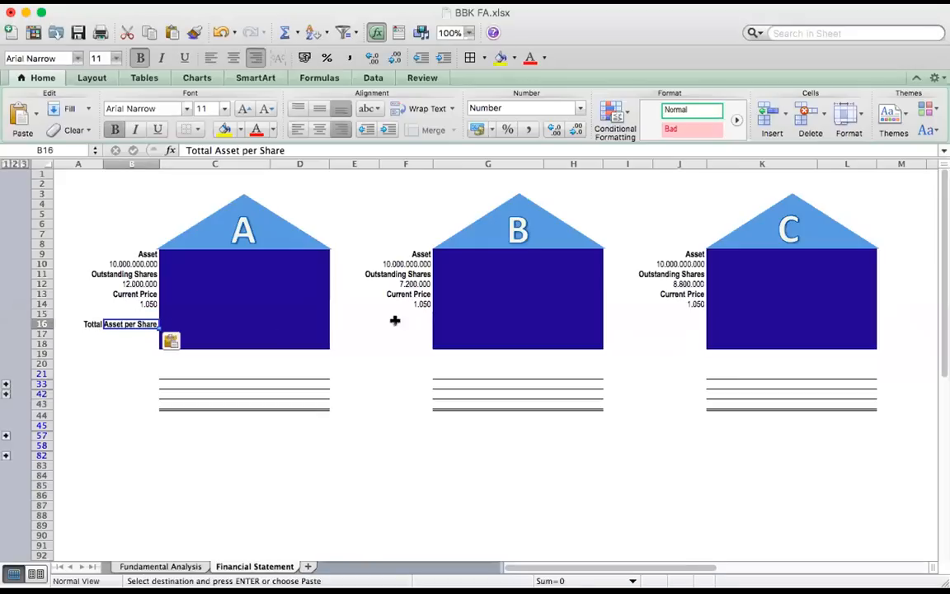
pyautogui.click(424, 324)
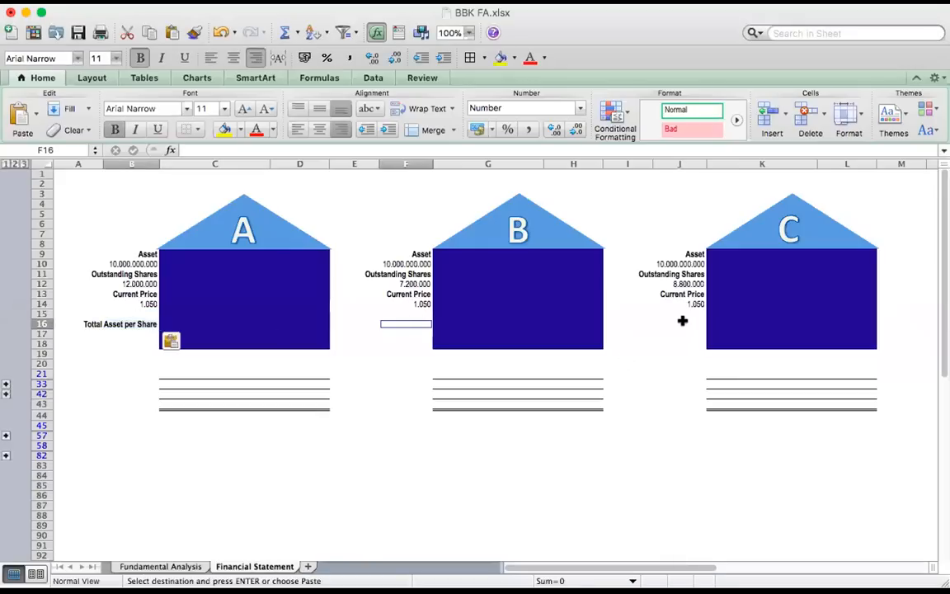
pyautogui.write('Tottal Asset per Share')
pyautogui.click(683, 323)
pyautogui.write('Tottal Asset per Share')
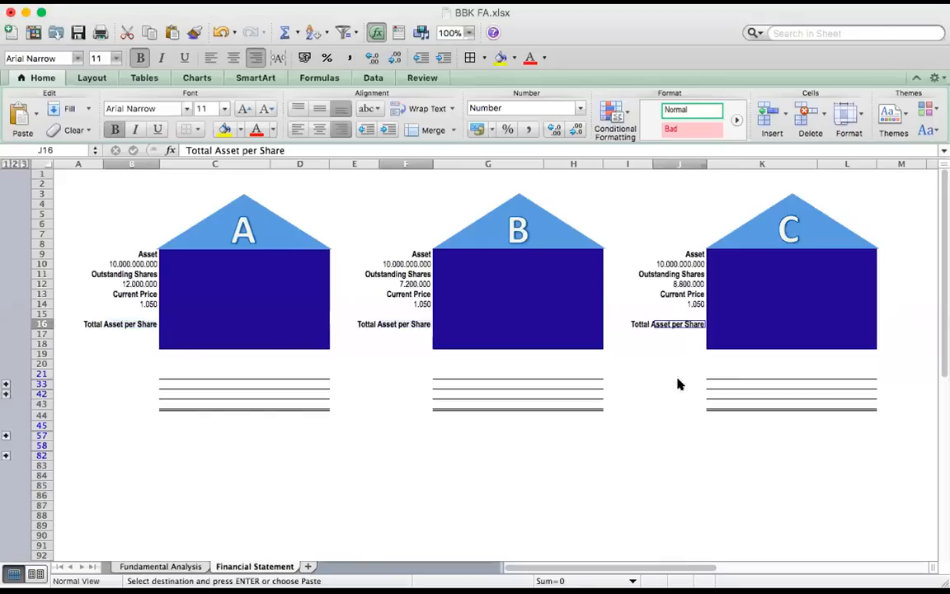
pyautogui.click(676, 383)
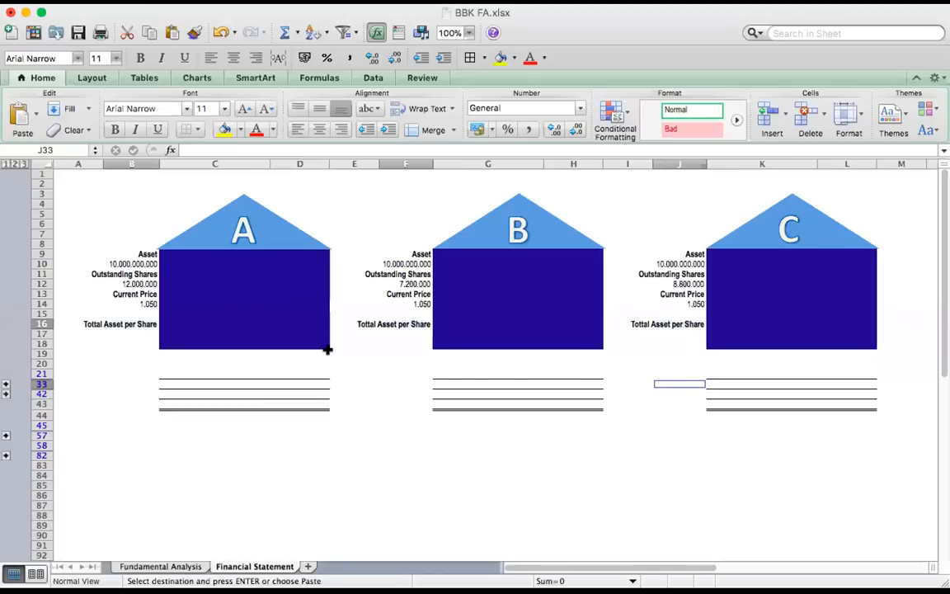
pyautogui.click(143, 340)
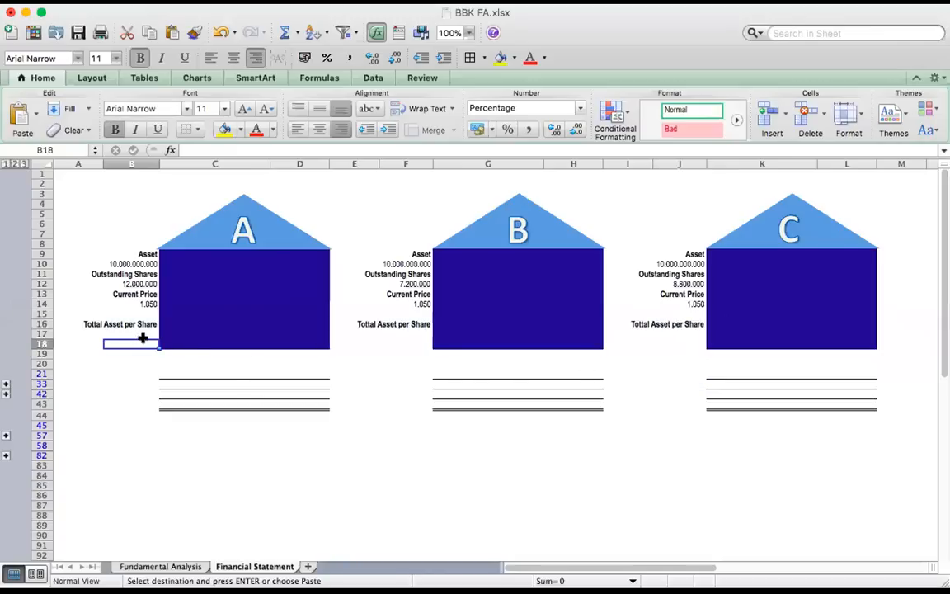
pyautogui.click(146, 333)
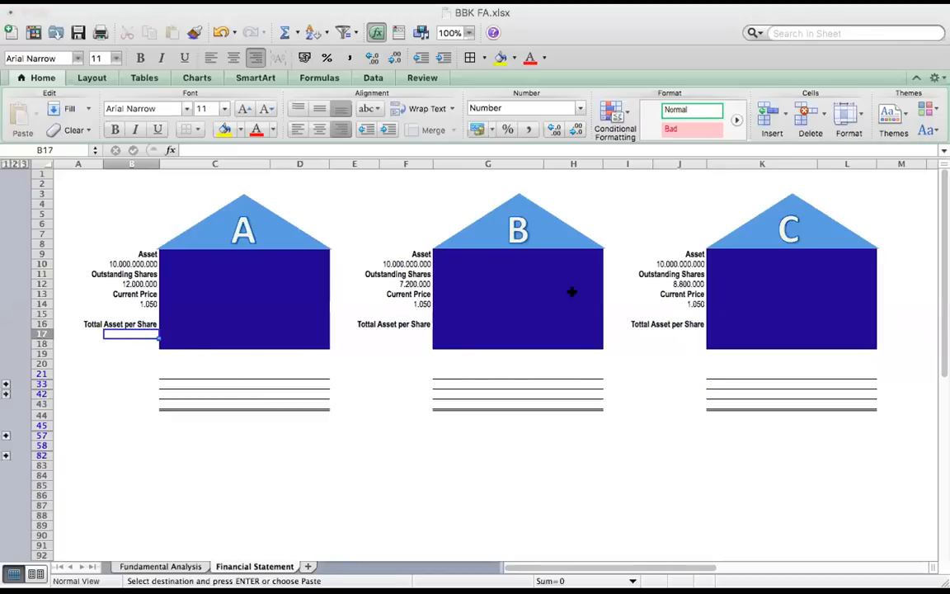
pyautogui.click(145, 333)
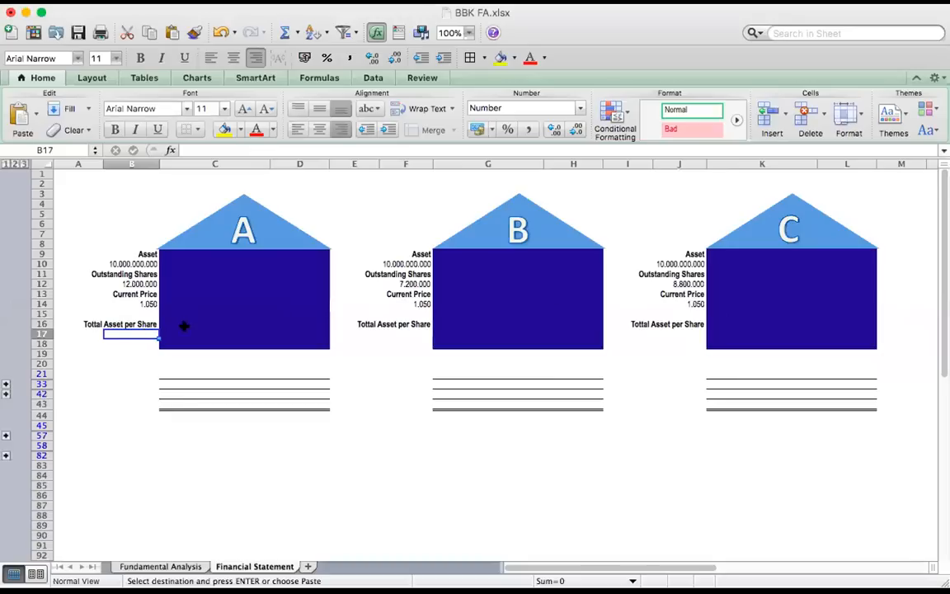
pyautogui.write('=')
pyautogui.press('Up')
pyautogui.press('Up')
pyautogui.press('Up')
pyautogui.press('Up')
pyautogui.press('Up')
pyautogui.press('Up')
pyautogui.press('Up')
pyautogui.press('Up')
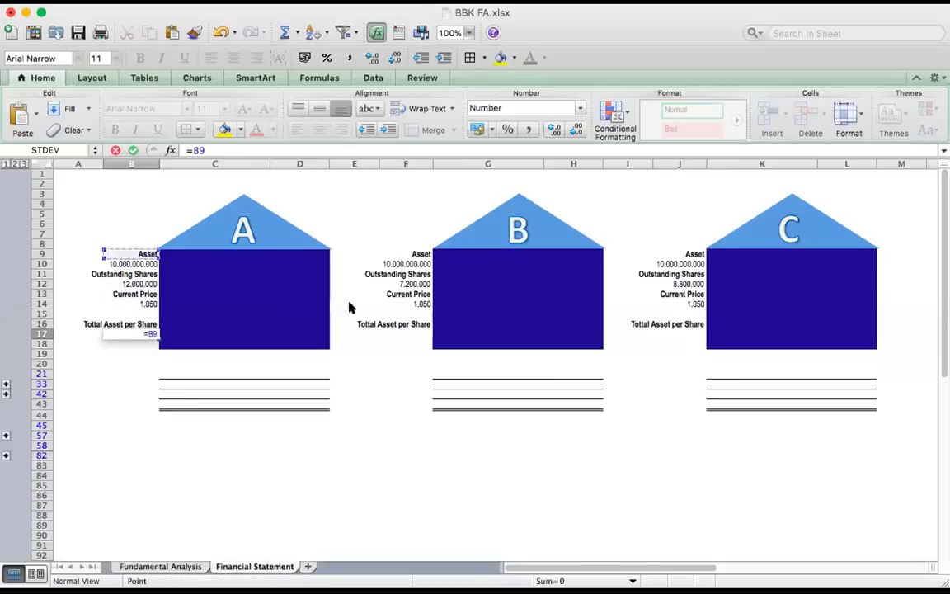
pyautogui.write('/')
pyautogui.press('Escape')
pyautogui.write('=')
pyautogui.press('Up')
pyautogui.press('Up')
pyautogui.press('Up')
pyautogui.press('Up')
pyautogui.press('Up')
pyautogui.press('Up')
pyautogui.press('Up')
pyautogui.press('Up')
pyautogui.press('Up')
pyautogui.press('Up')
pyautogui.press('Up')
pyautogui.press('Up')
pyautogui.press('Up')
pyautogui.press('Up')
pyautogui.press('Up')
pyautogui.press('Up')
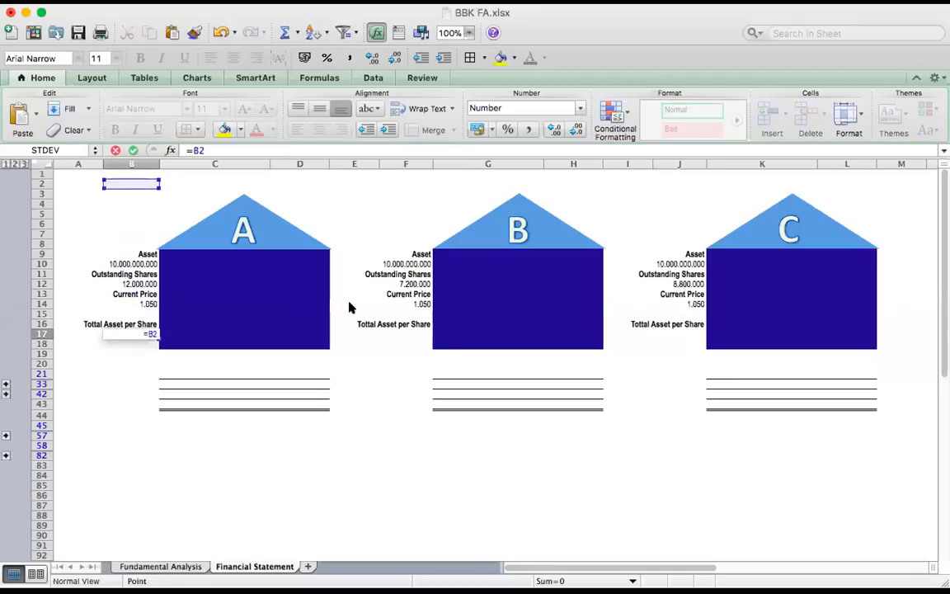
pyautogui.press('Down')
pyautogui.press('Down')
pyautogui.write('+')
pyautogui.click(140, 262)
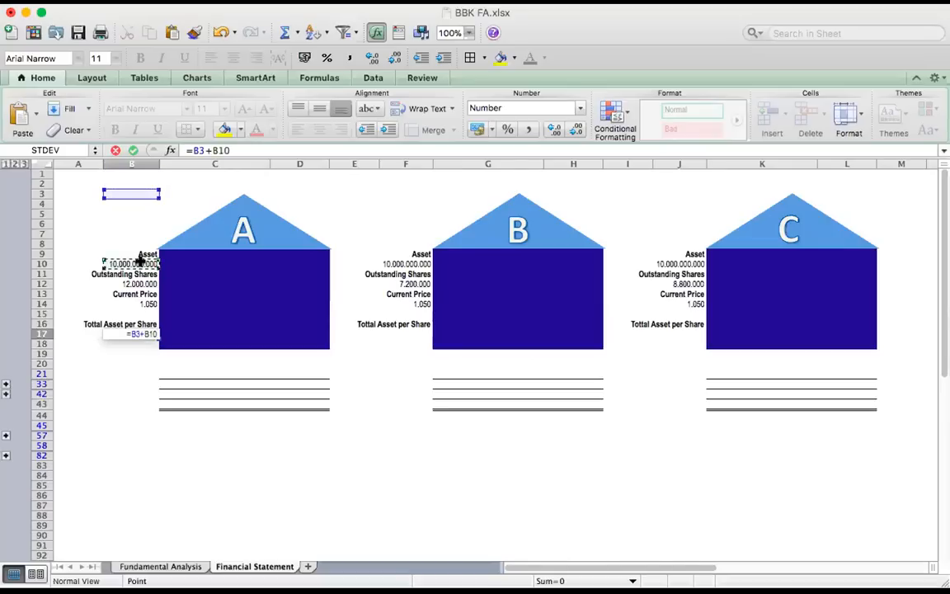
pyautogui.press('BackSpace')
pyautogui.press('BackSpace')
pyautogui.press('BackSpace')
pyautogui.press('BackSpace')
pyautogui.press('BackSpace')
pyautogui.press('BackSpace')
pyautogui.press('BackSpace')
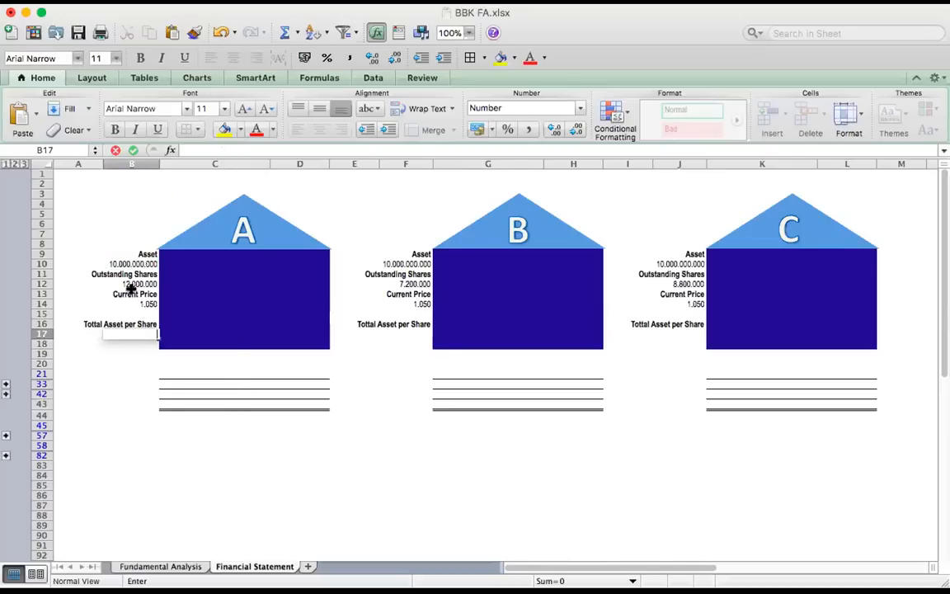
# Enter the formula =B10/B12 in B17 to divide house A's asset by its outstanding shares, accepting the proposed formula correction
pyautogui.write('==')
pyautogui.click(138, 264)
pyautogui.write('==')
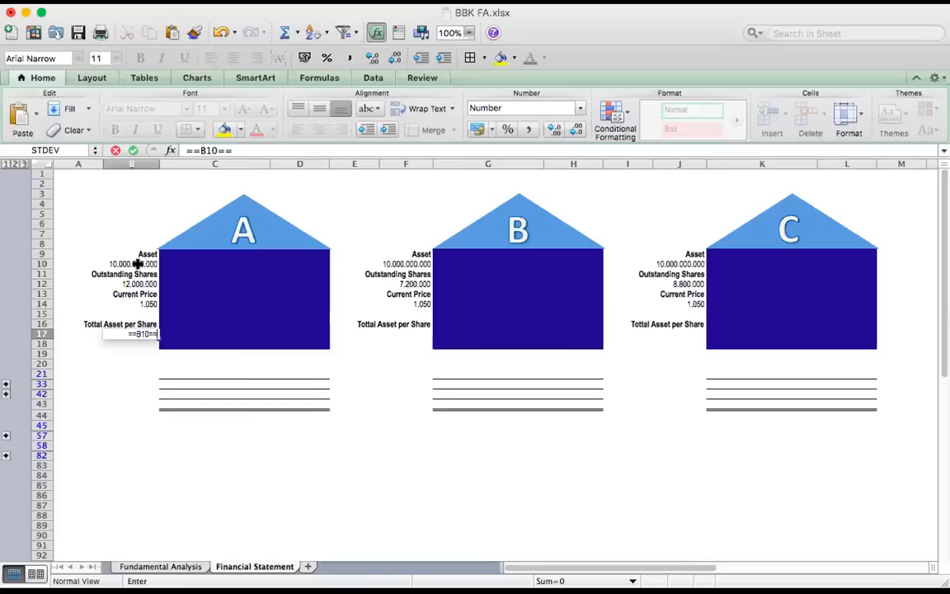
pyautogui.press('BackSpace')
pyautogui.press('BackSpace')
pyautogui.write('/')
pyautogui.click(140, 283)
pyautogui.press('Return')
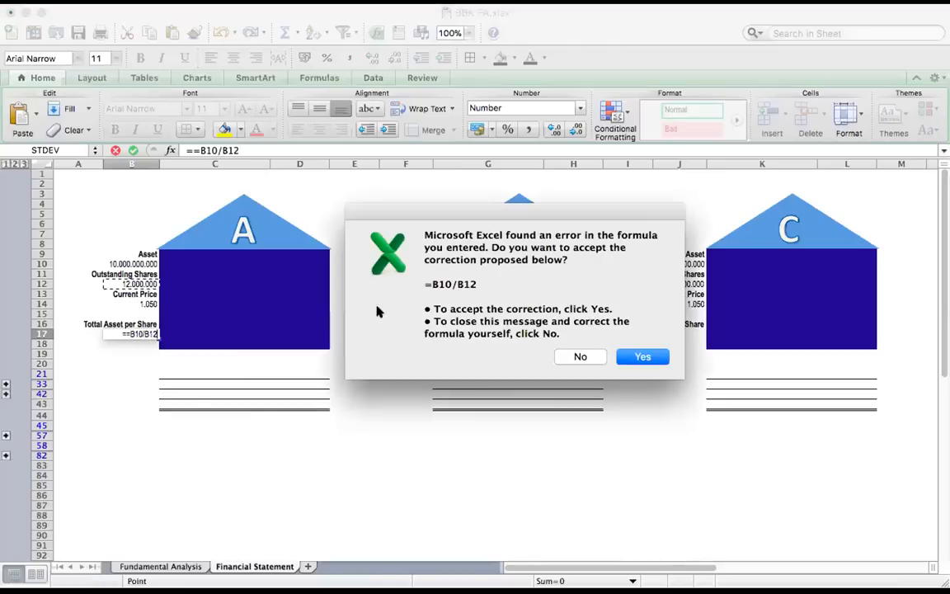
pyautogui.click(647, 356)
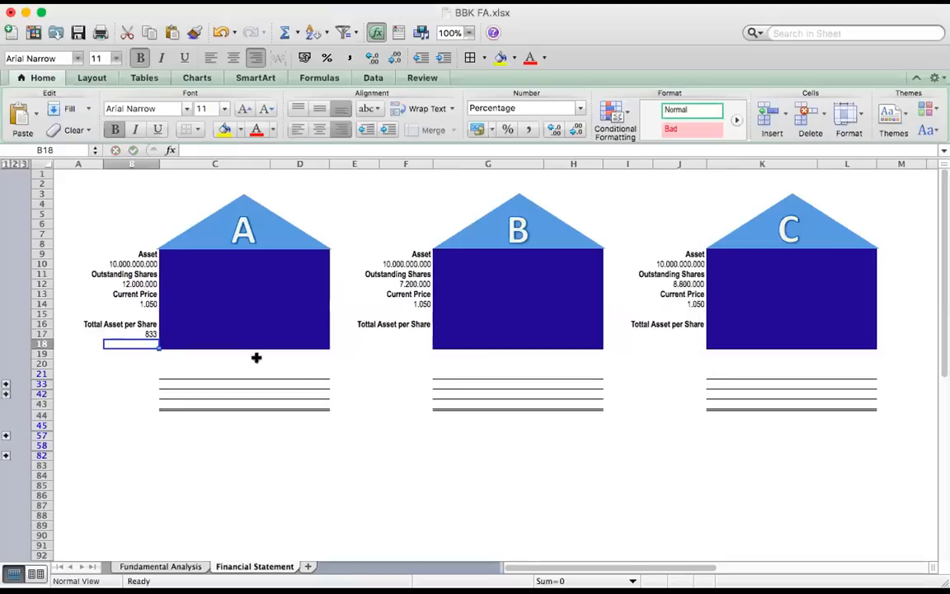
pyautogui.click(140, 332)
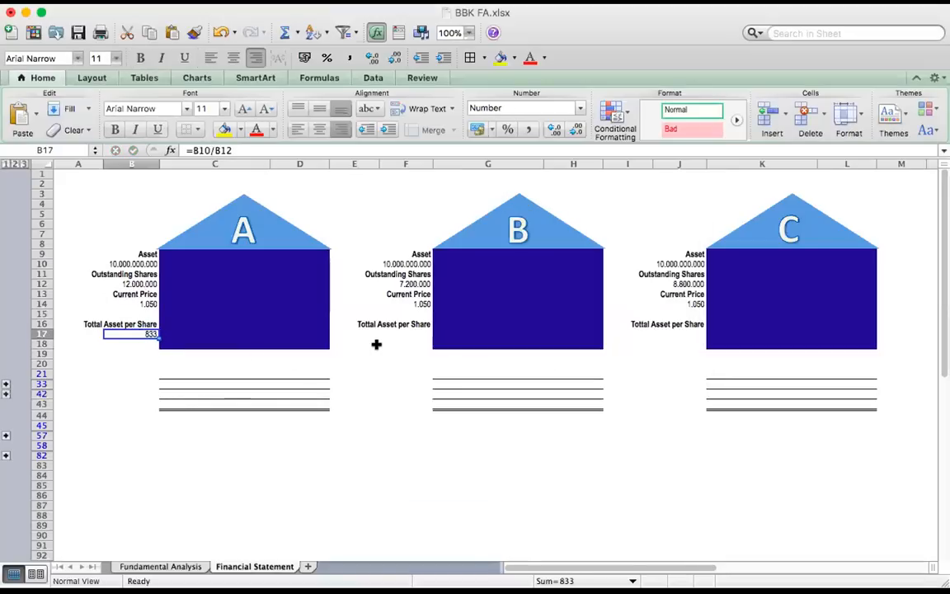
pyautogui.click(124, 302)
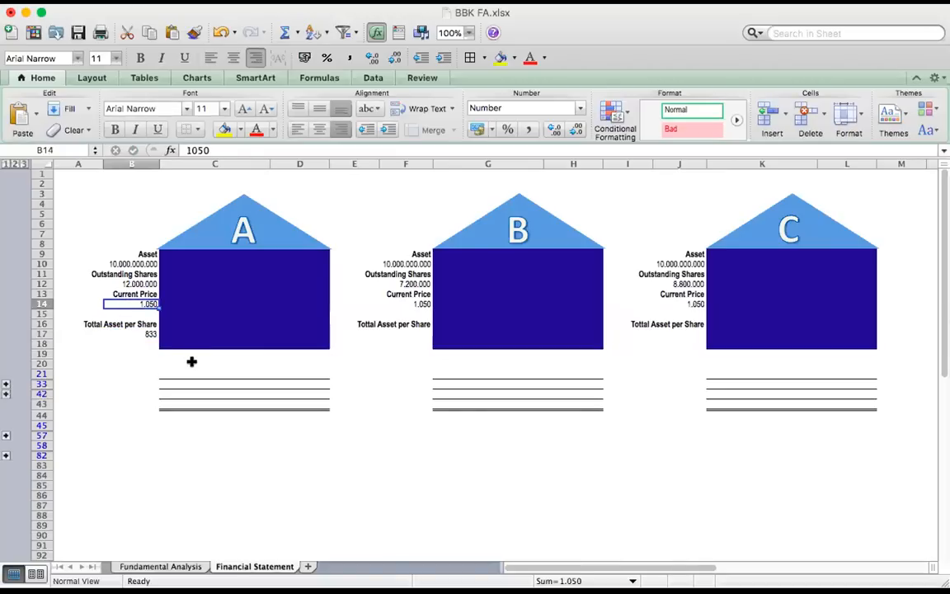
pyautogui.click(142, 333)
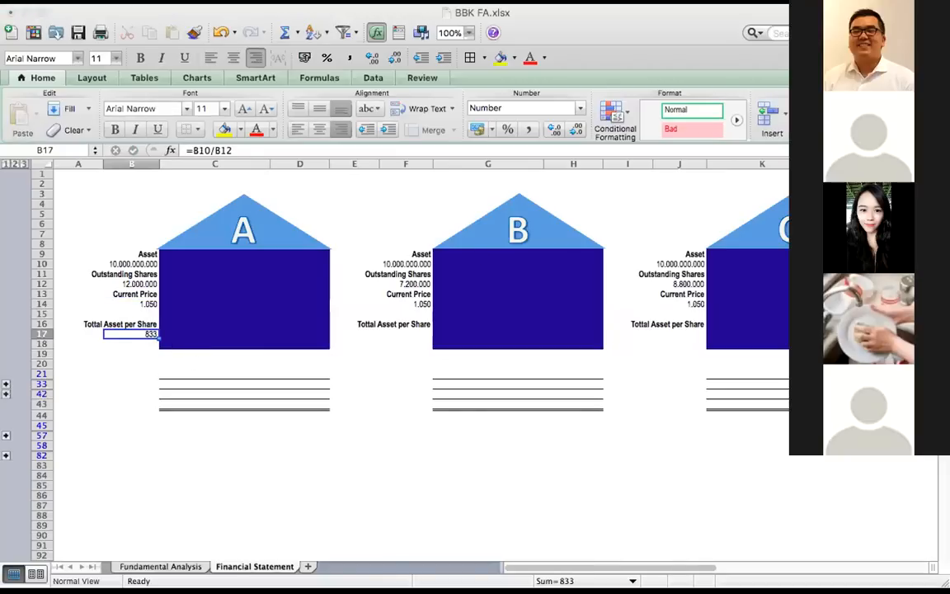
pyautogui.click(858, 6)
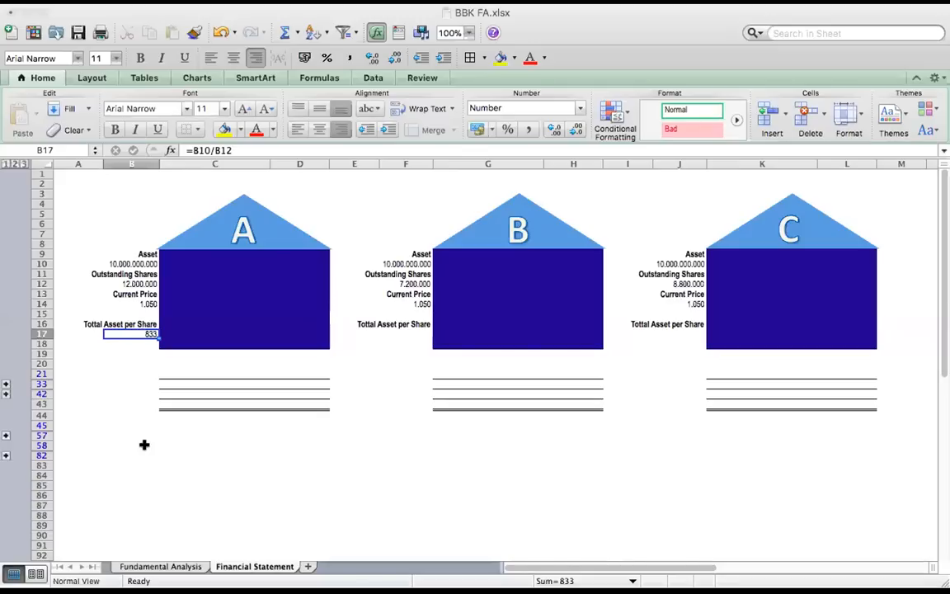
pyautogui.click(129, 303)
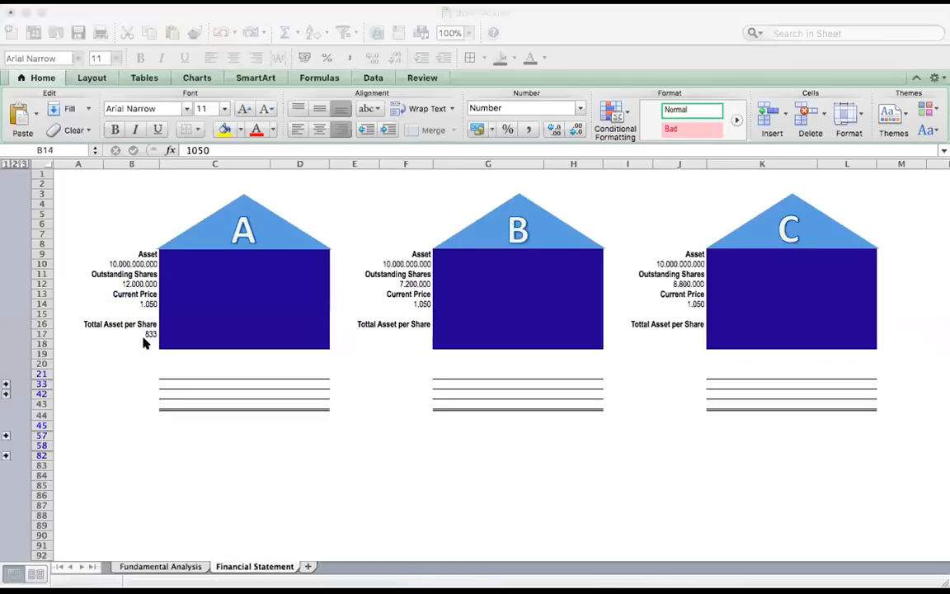
# Paste the percentage-difference formula =((B17-B14)/B14) into B18, below house A's asset per share
pyautogui.click(143, 338)
pyautogui.click(143, 340)
pyautogui.write('-20,63%')
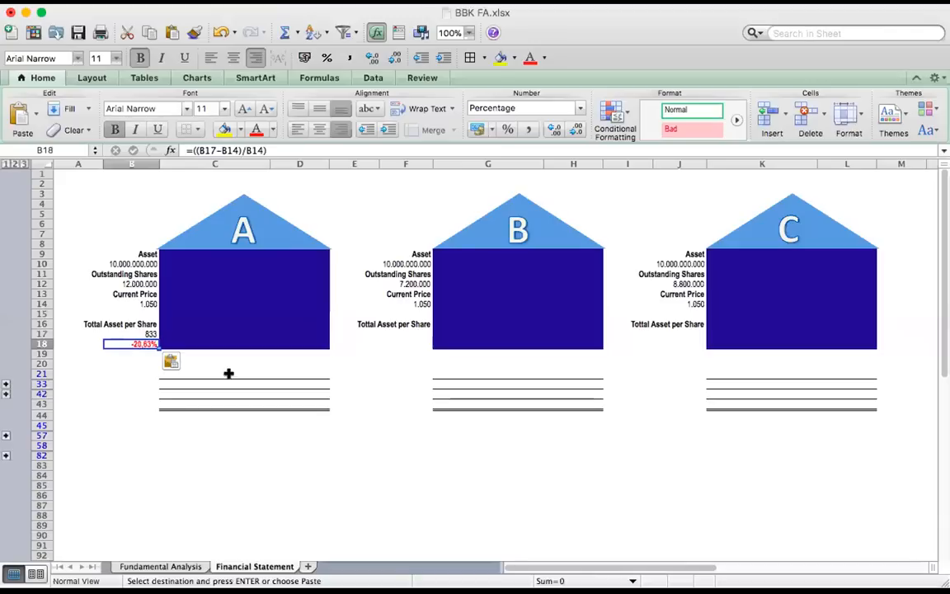
pyautogui.click(321, 454)
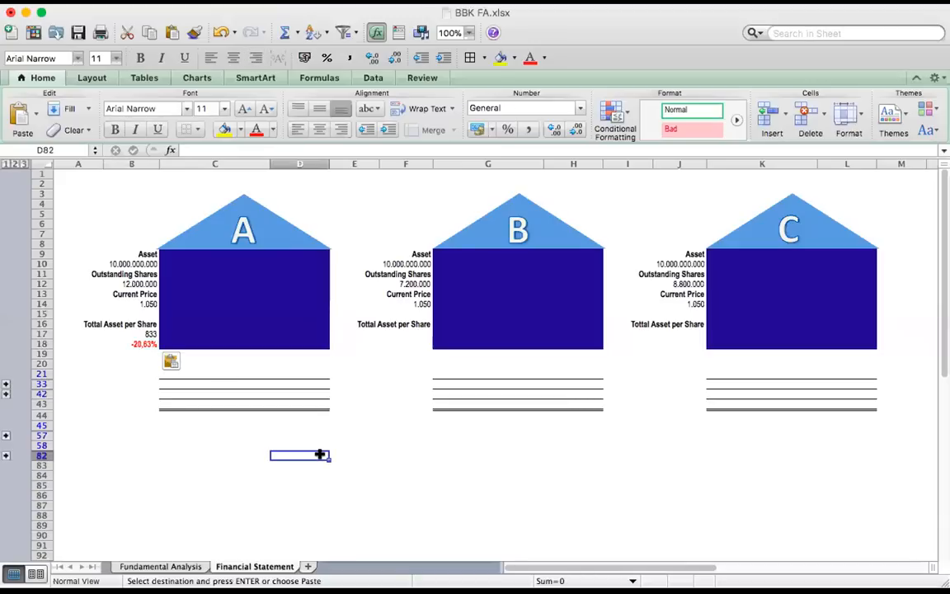
pyautogui.click(135, 305)
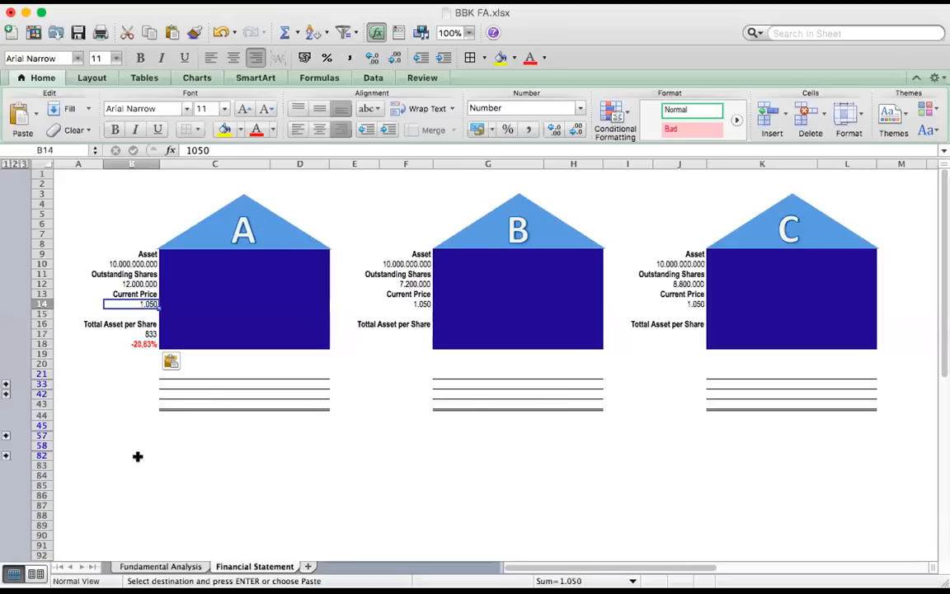
pyautogui.click(142, 332)
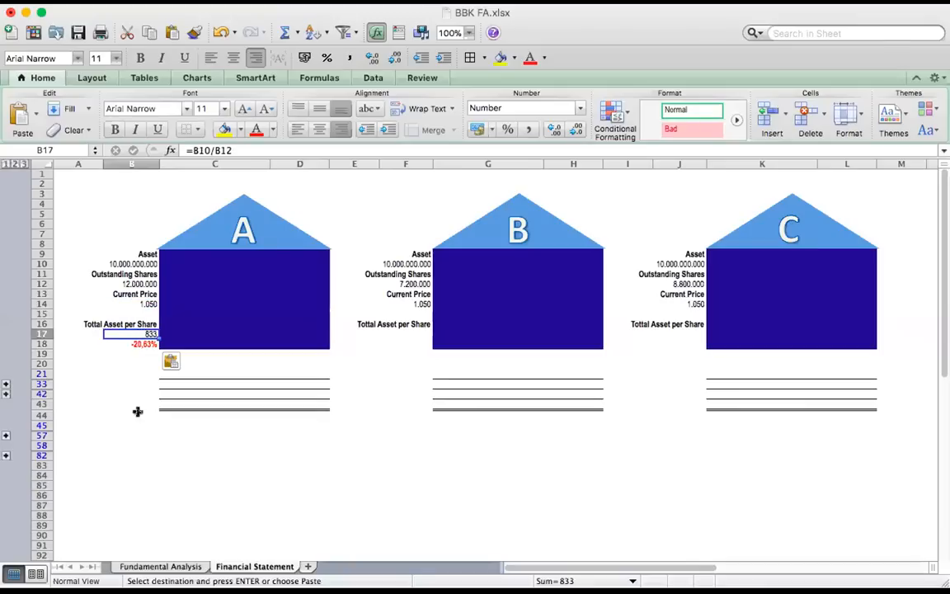
pyautogui.click(136, 304)
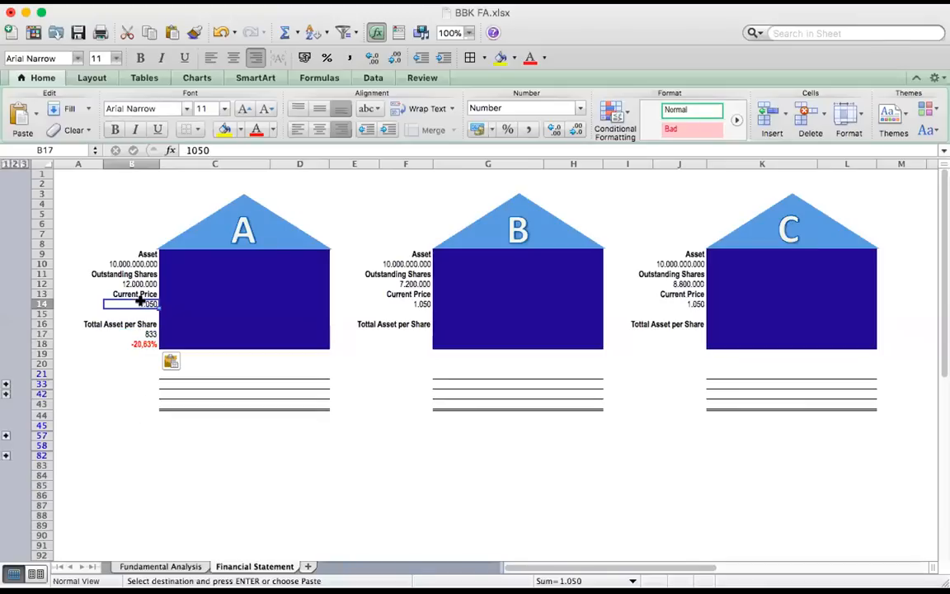
pyautogui.click(136, 343)
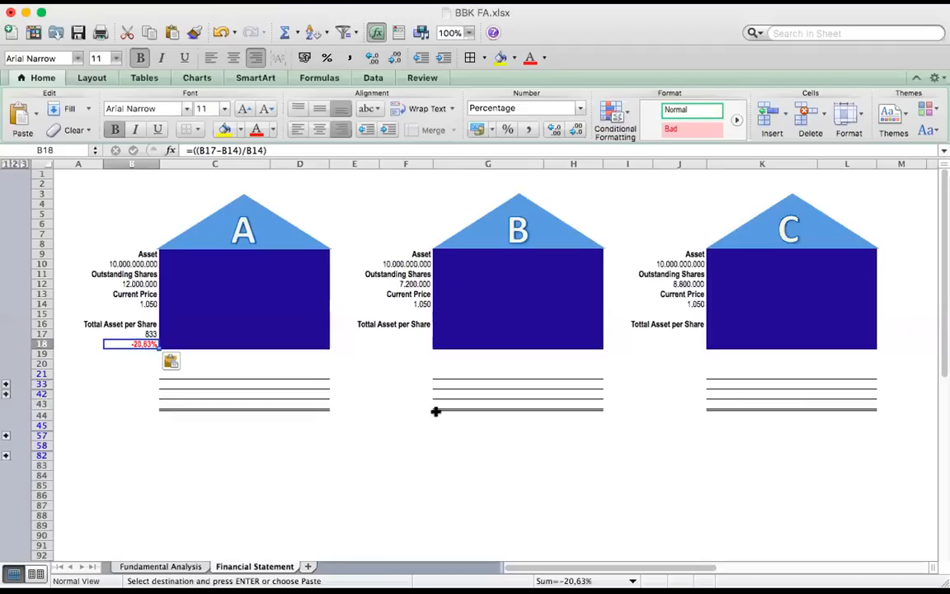
pyautogui.click(401, 333)
pyautogui.write('Total Asset per Share #VALUE! #VALUE!')
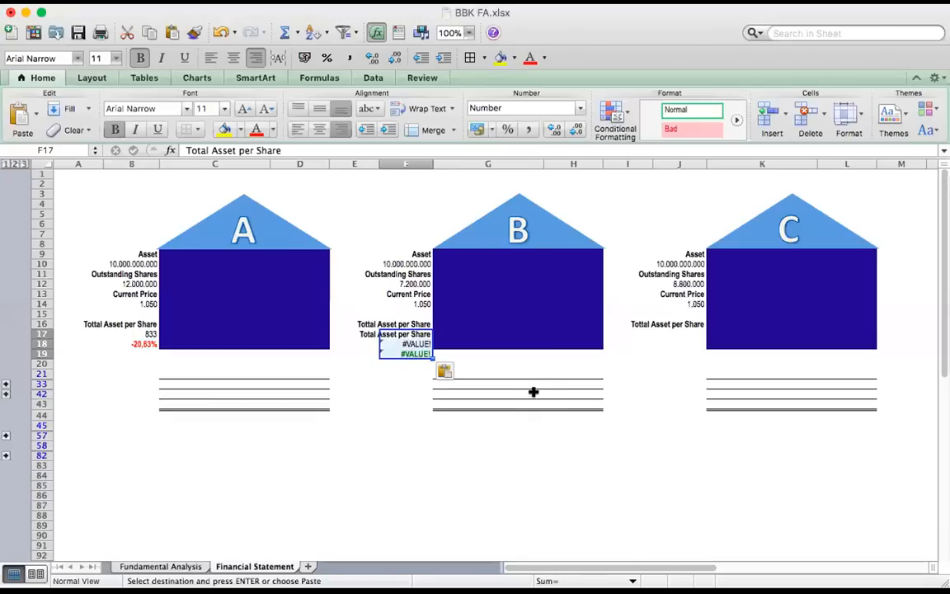
pyautogui.press('super+z')
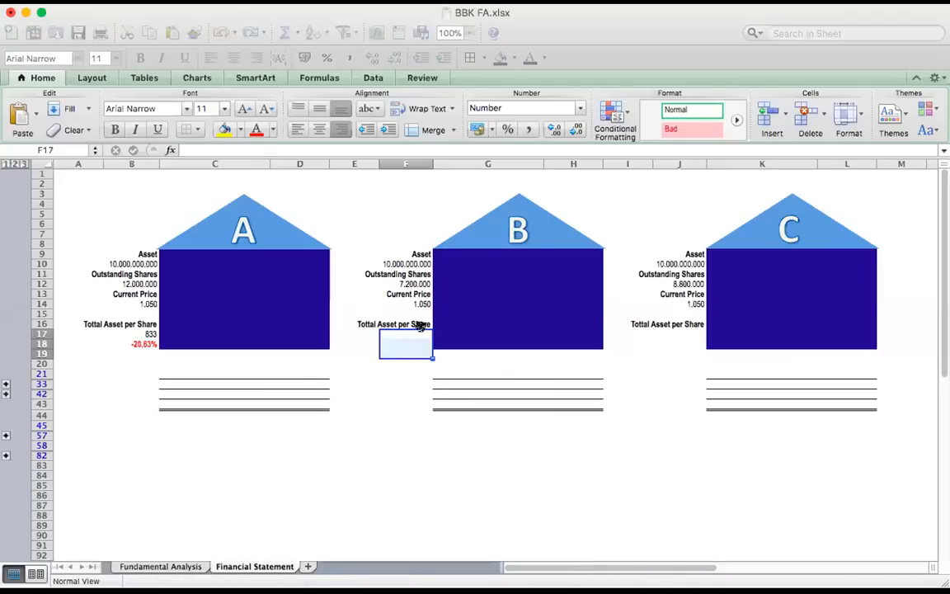
# Paste the asset-per-share formula =F10/F12 and the percentage-difference formula =((F17-F14)/F14) into F17:F18 for house B
pyautogui.click(416, 331)
pyautogui.press('super+v')
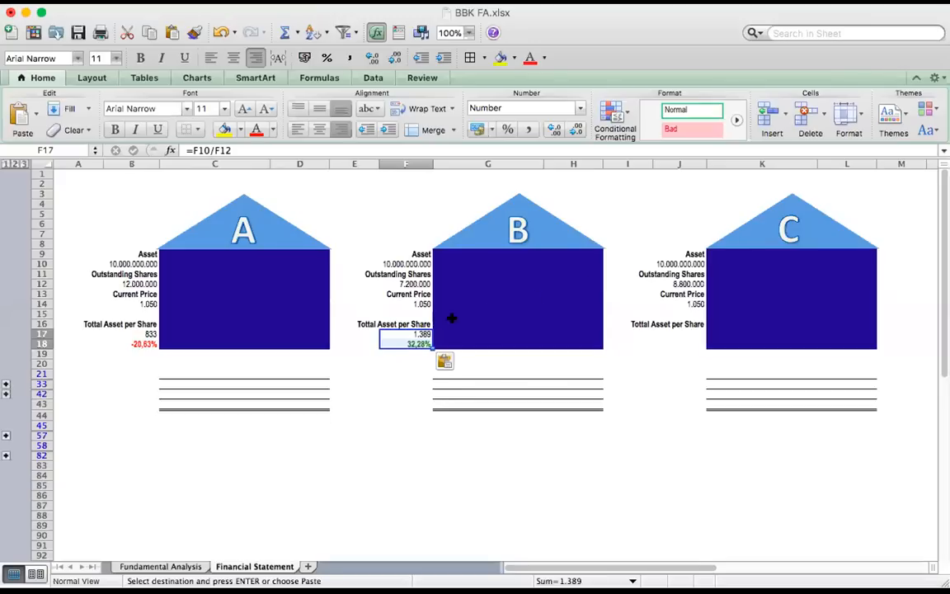
pyautogui.click(416, 313)
pyautogui.click(416, 334)
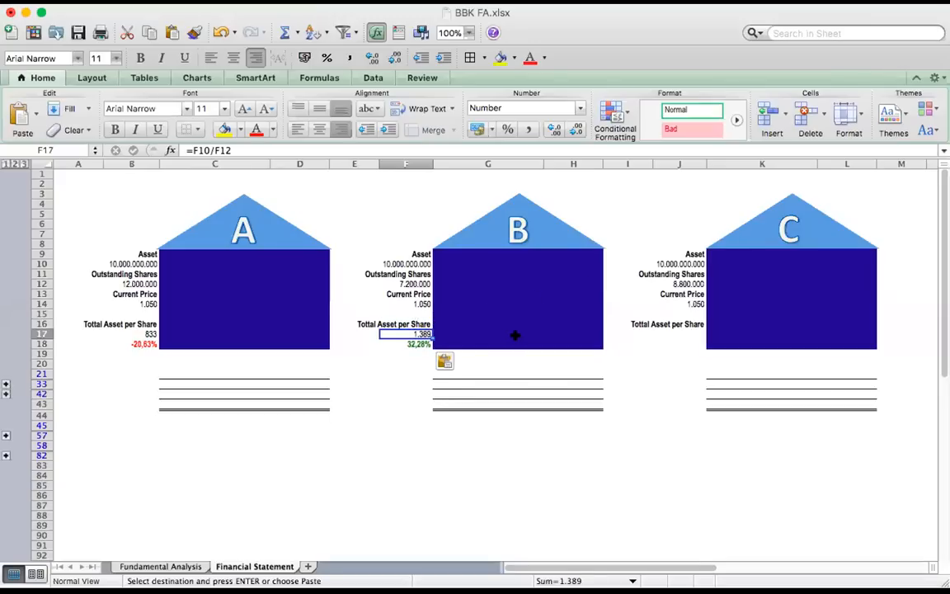
pyautogui.click(423, 283)
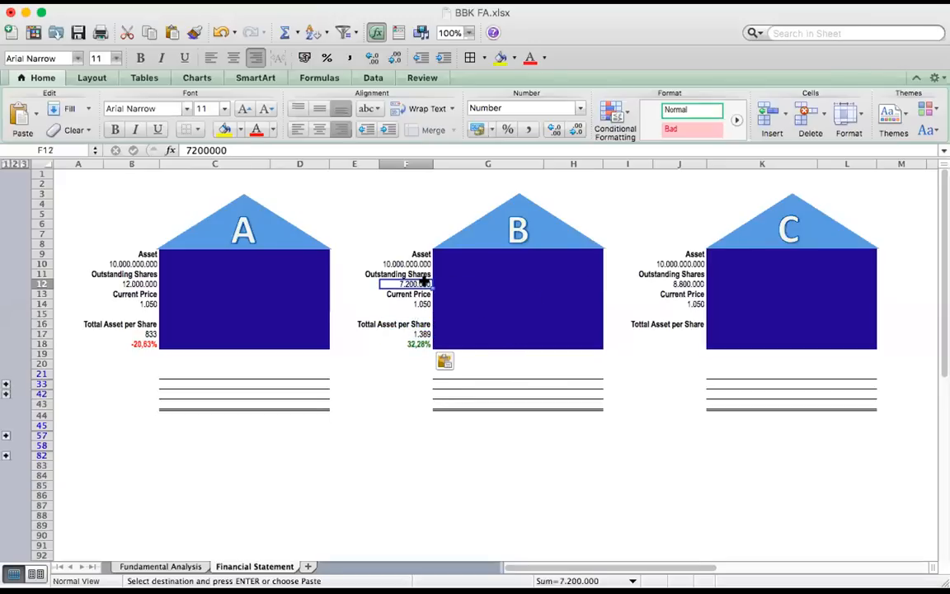
pyautogui.click(420, 334)
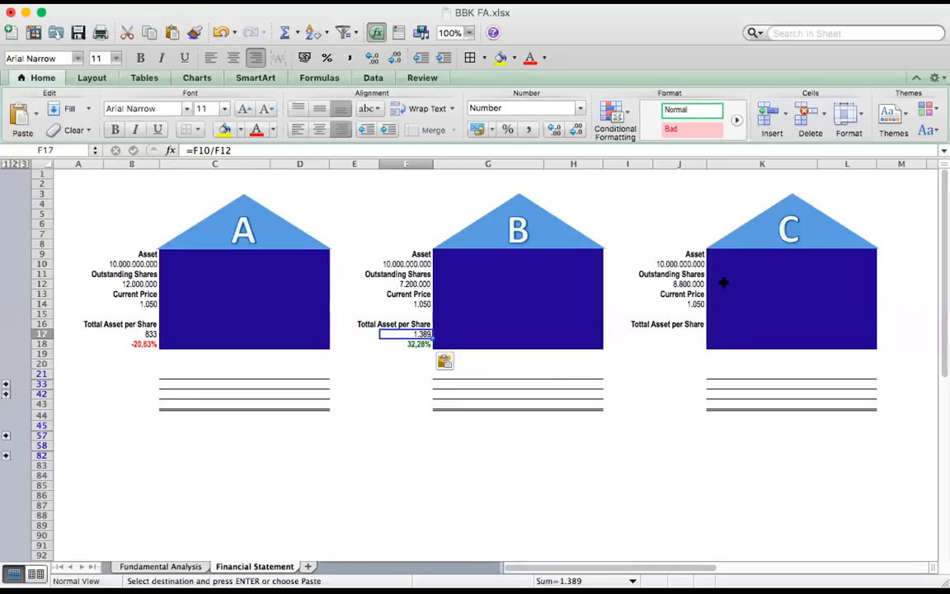
pyautogui.click(394, 342)
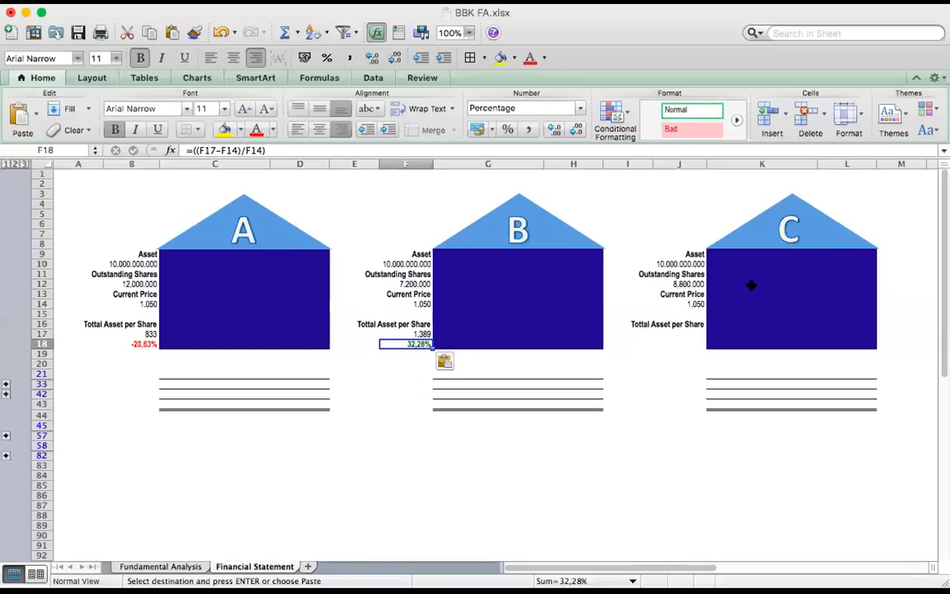
# Paste the asset-per-share formula =J10/J12 and its percentage-difference formula into J17:J18 for house C
pyautogui.click(689, 333)
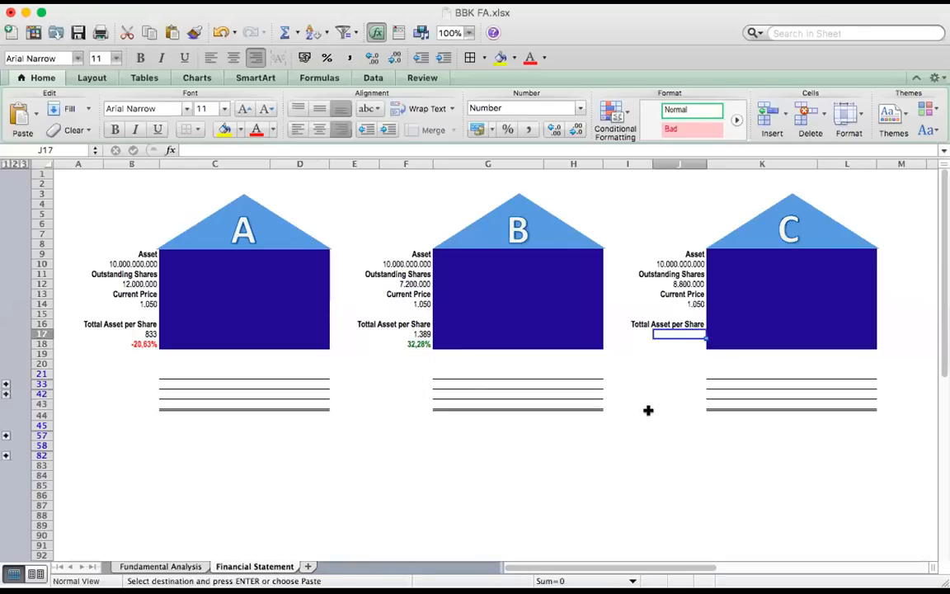
pyautogui.write('1.136 8,23%')
pyautogui.click(610, 456)
pyautogui.click(691, 333)
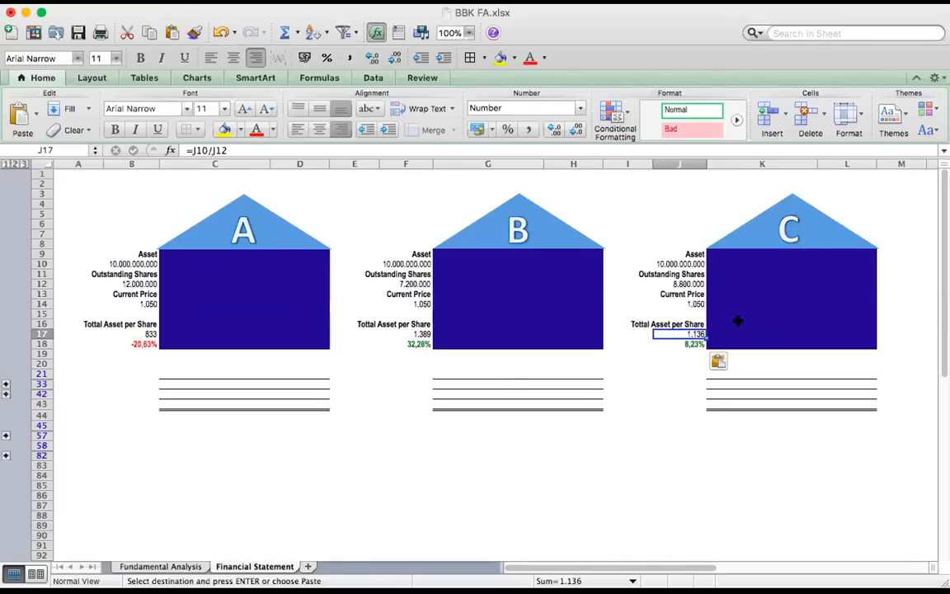
pyautogui.click(493, 404)
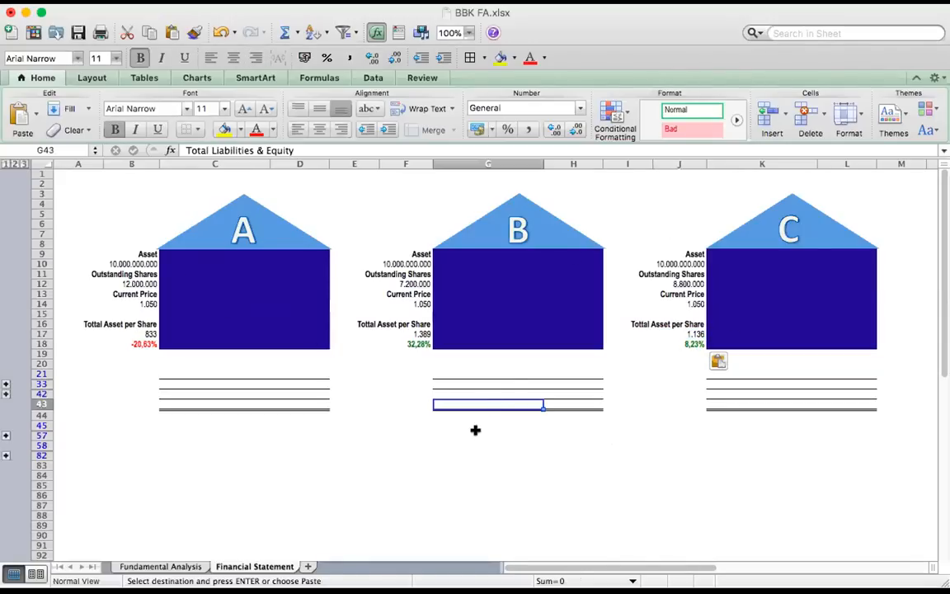
pyautogui.click(477, 432)
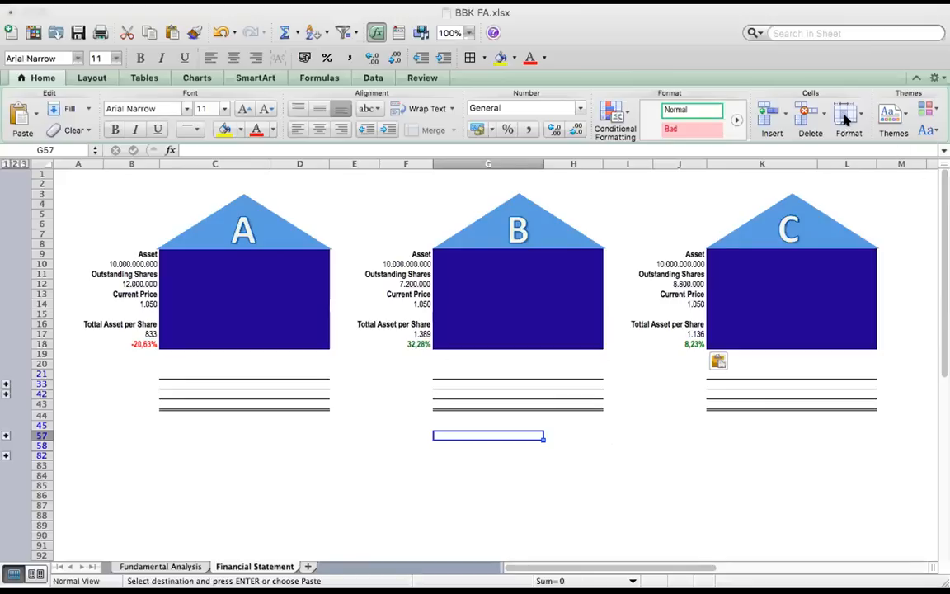
pyautogui.click(707, 14)
pyautogui.click(198, 256)
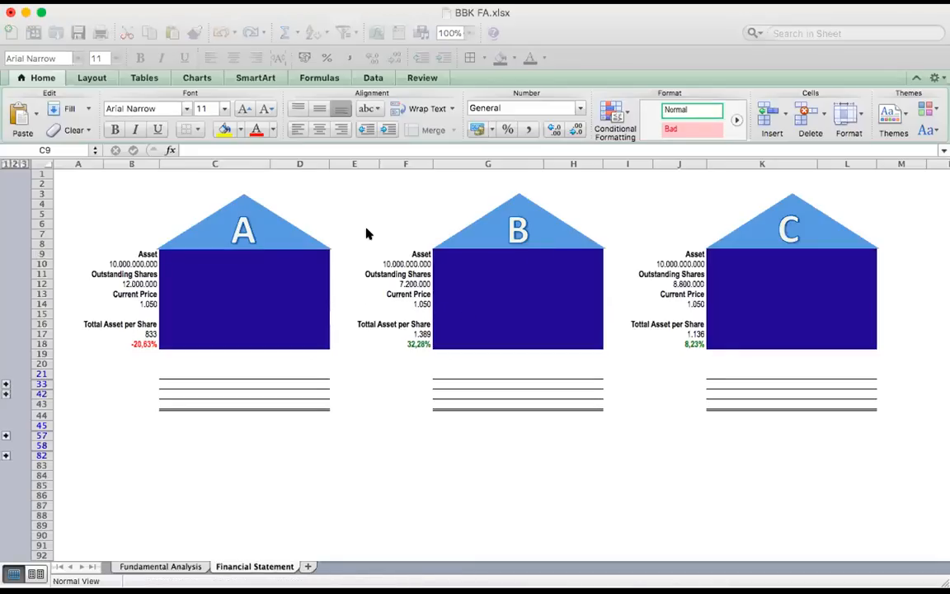
# Paste the 20% Liabilities and 80% Equity blocks into column D of house A, starting at D9
pyautogui.click(146, 254)
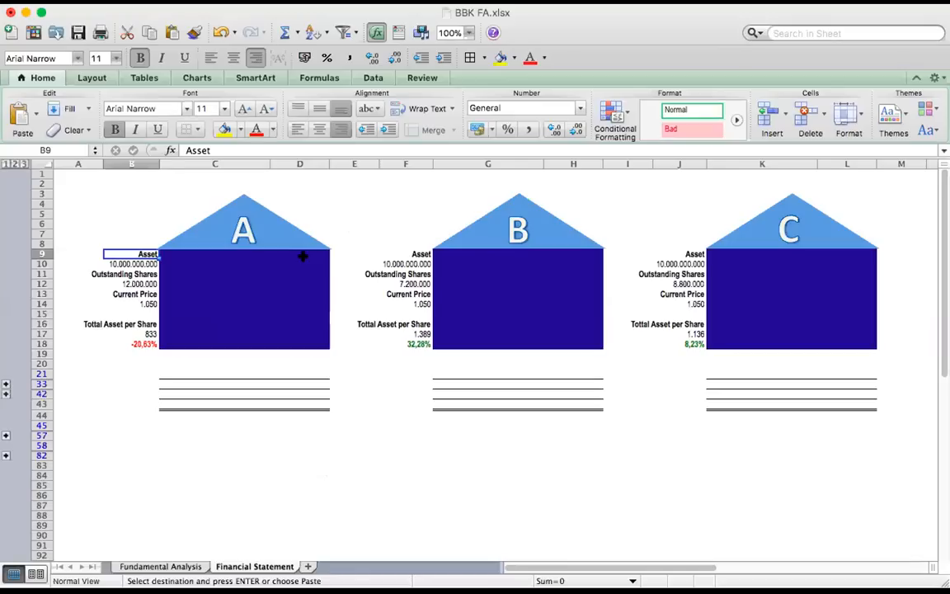
pyautogui.click(303, 255)
pyautogui.click(303, 250)
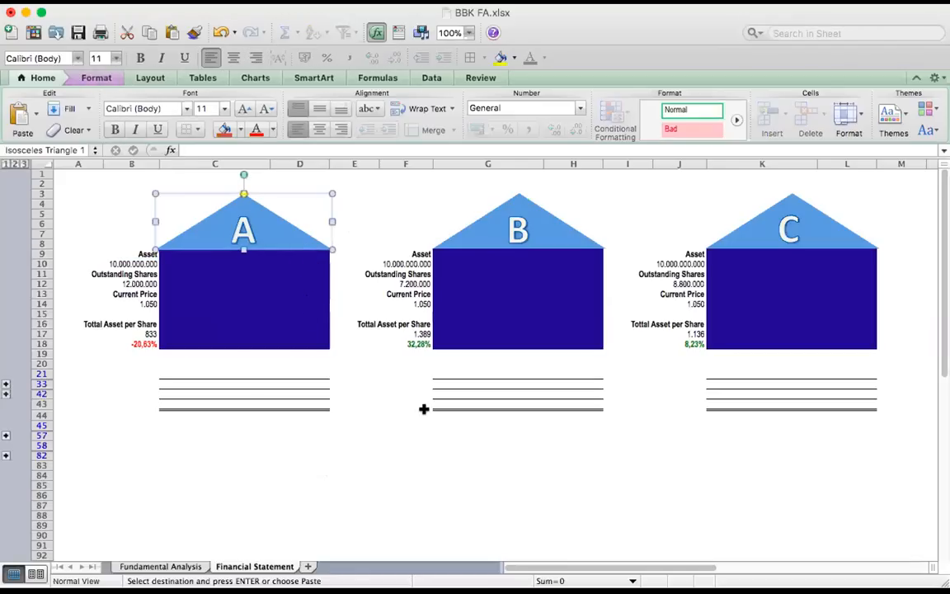
pyautogui.click(318, 251)
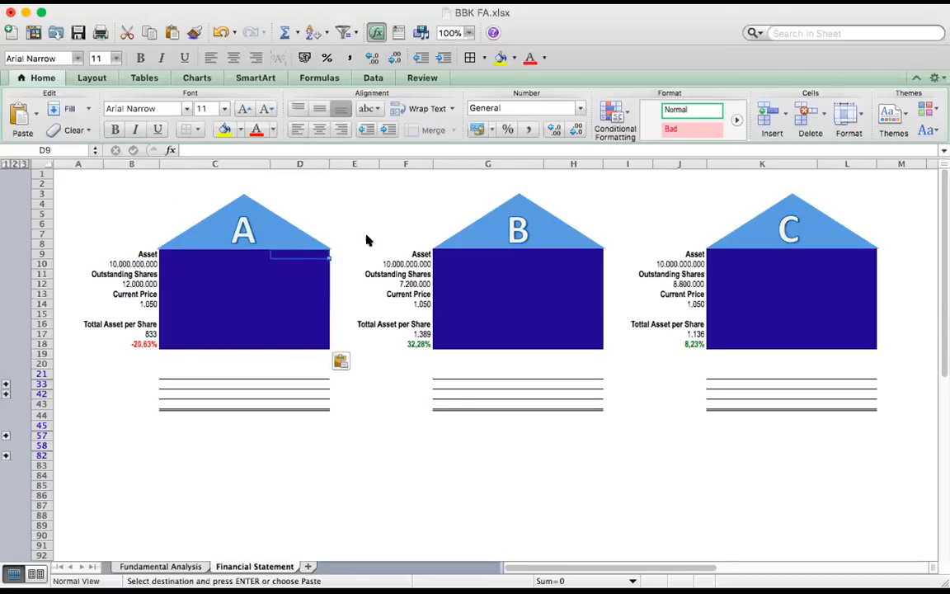
pyautogui.press('super+v')
pyautogui.click(369, 250)
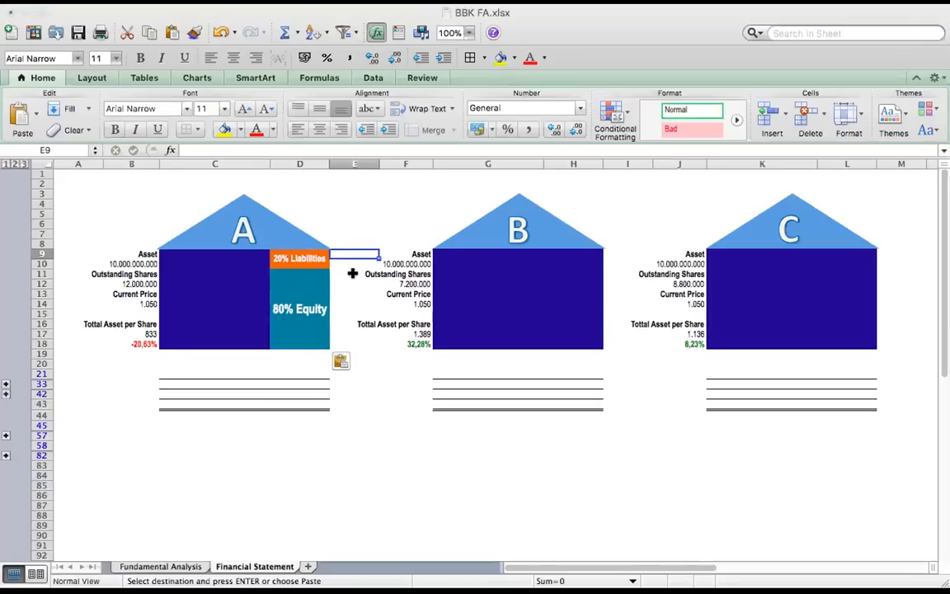
# Paste the 70% Liabilities and 30% Equity blocks into column H of house B, starting at H9
pyautogui.click(587, 255)
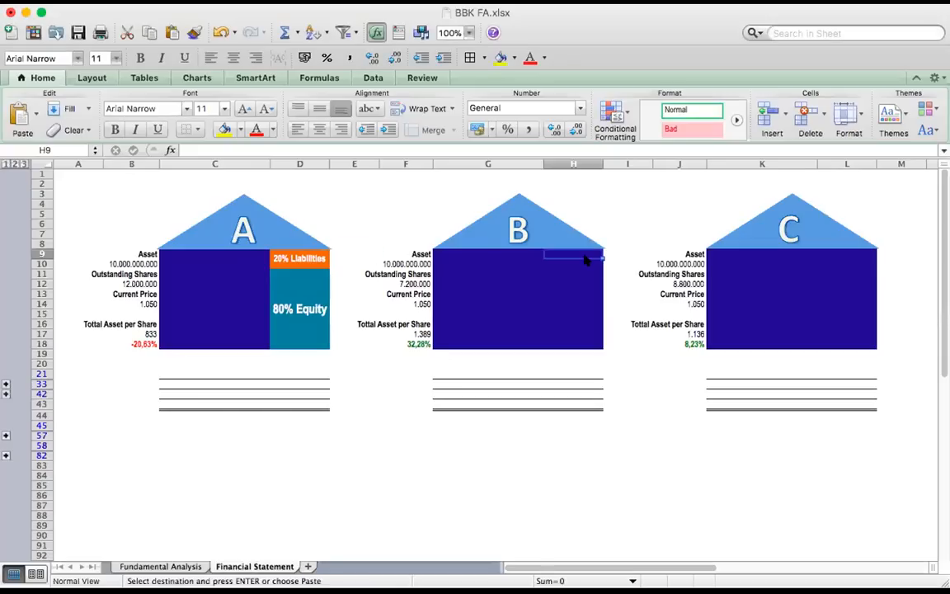
pyautogui.press('super+v')
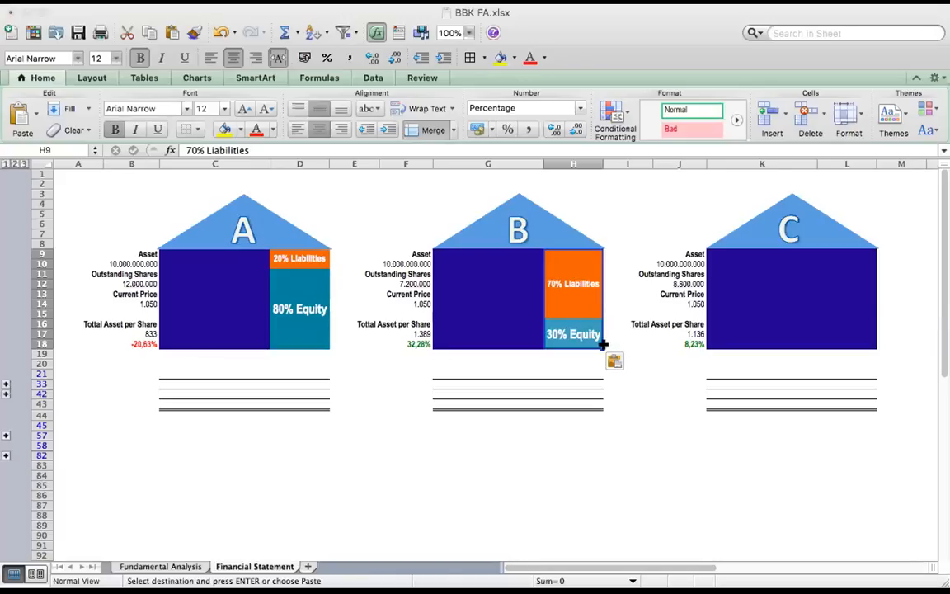
pyautogui.click(604, 345)
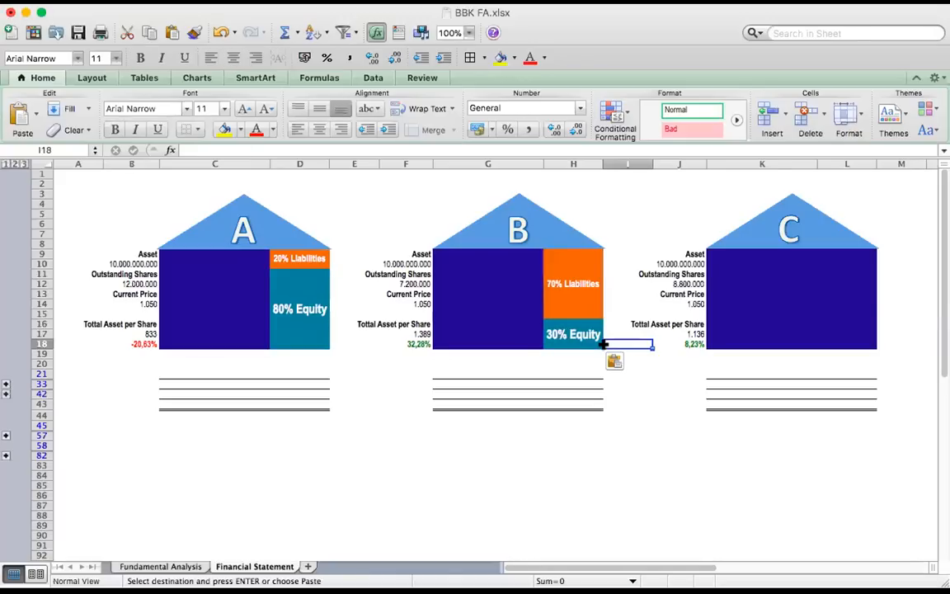
# Paste the 50% Liabilities and 50% Equity blocks into column L of house C, starting at L9
pyautogui.click(855, 254)
pyautogui.press('super+v')
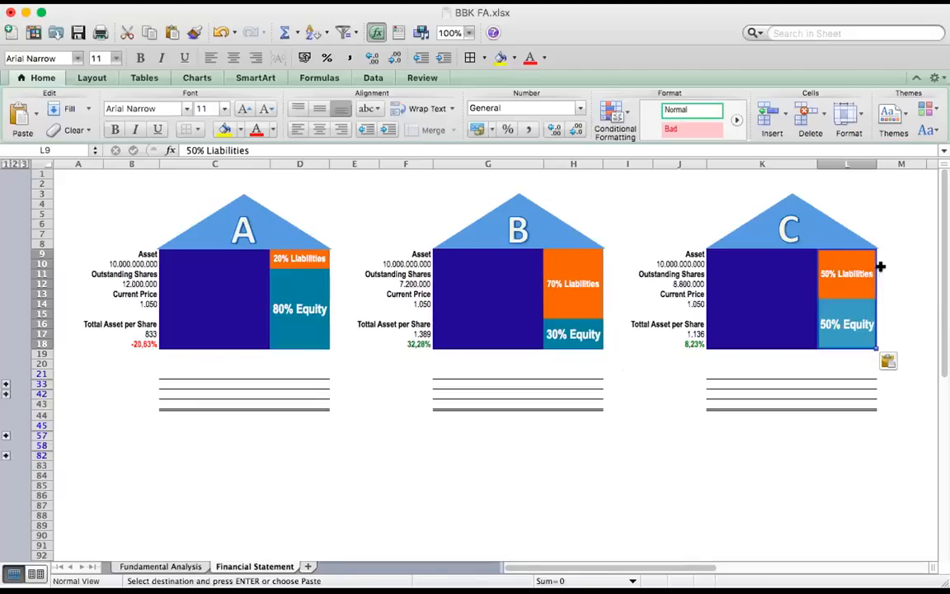
pyautogui.click(897, 284)
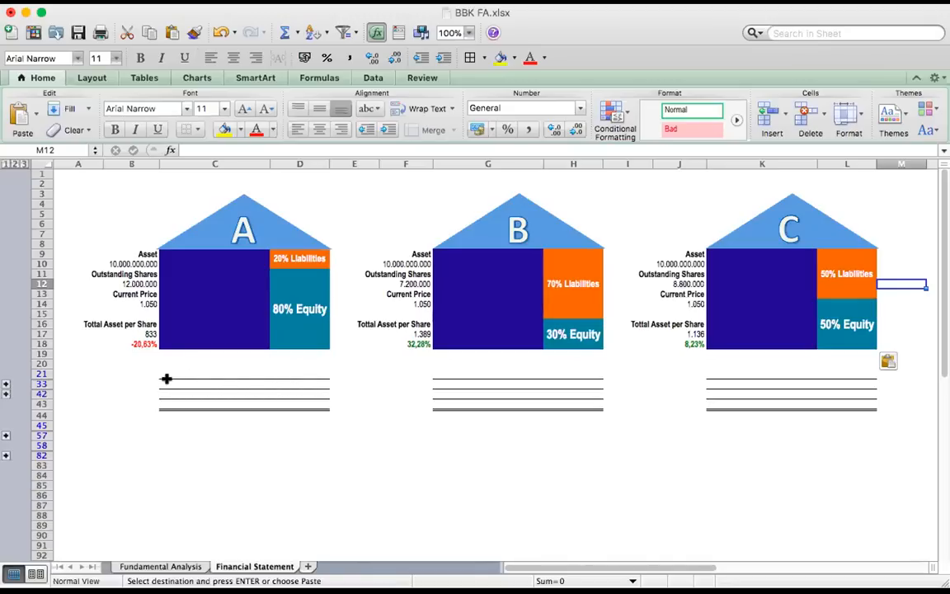
# Save the workbook and set the font color of the balance sheet labels in C21:L43 to Automatic
pyautogui.click(166, 373)
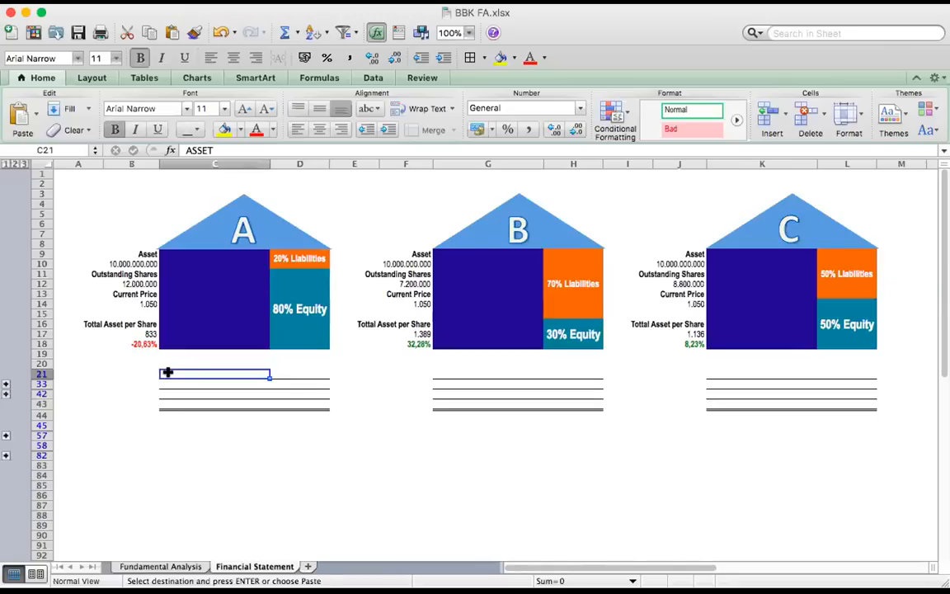
pyautogui.press('super+s')
pyautogui.keyDown('shift'); pyautogui.click(855, 397); pyautogui.keyUp('shift')
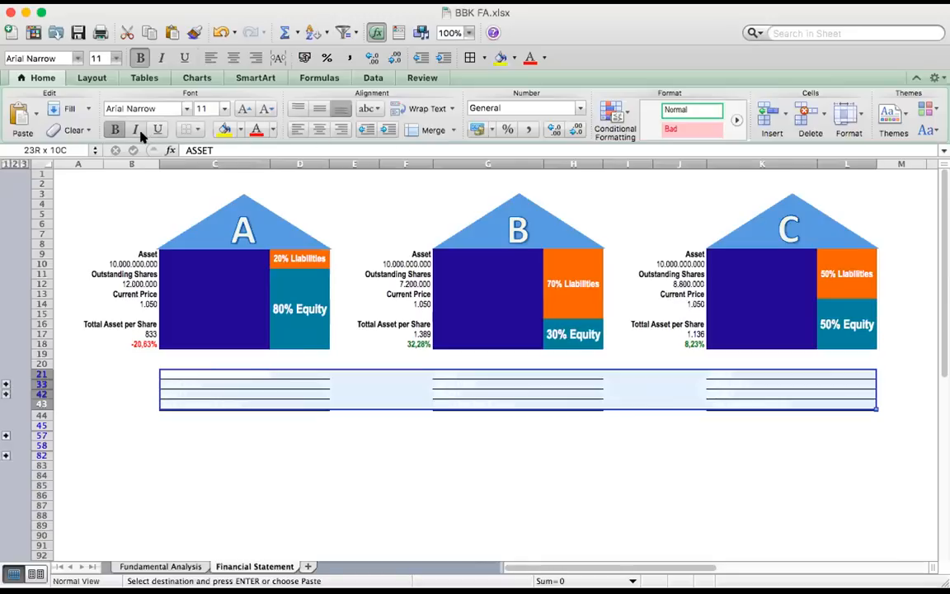
pyautogui.click(272, 130)
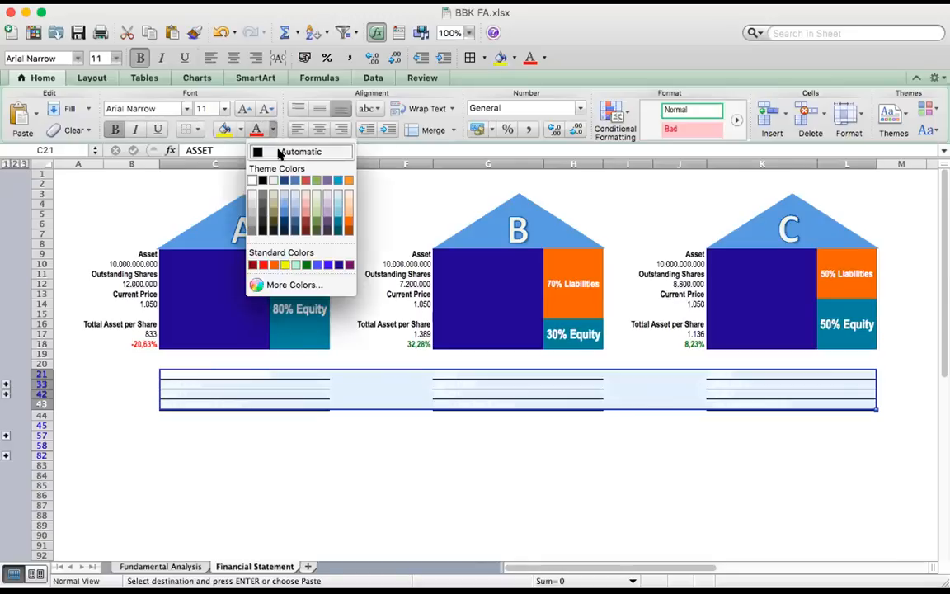
pyautogui.click(266, 150)
pyautogui.click(314, 405)
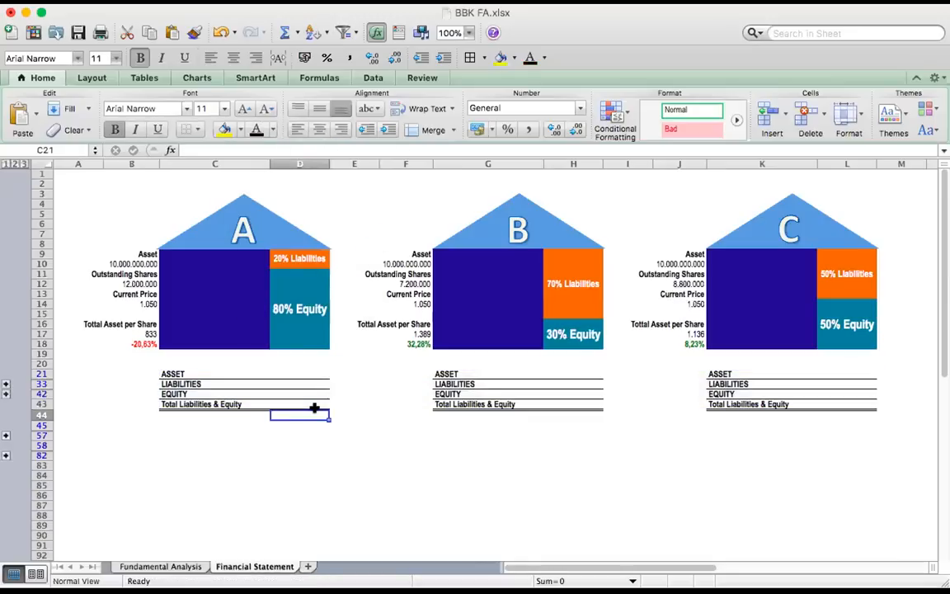
# Expand the row group under ASSET and go through its Current Asset and Non-Current Asset rows
pyautogui.click(240, 444)
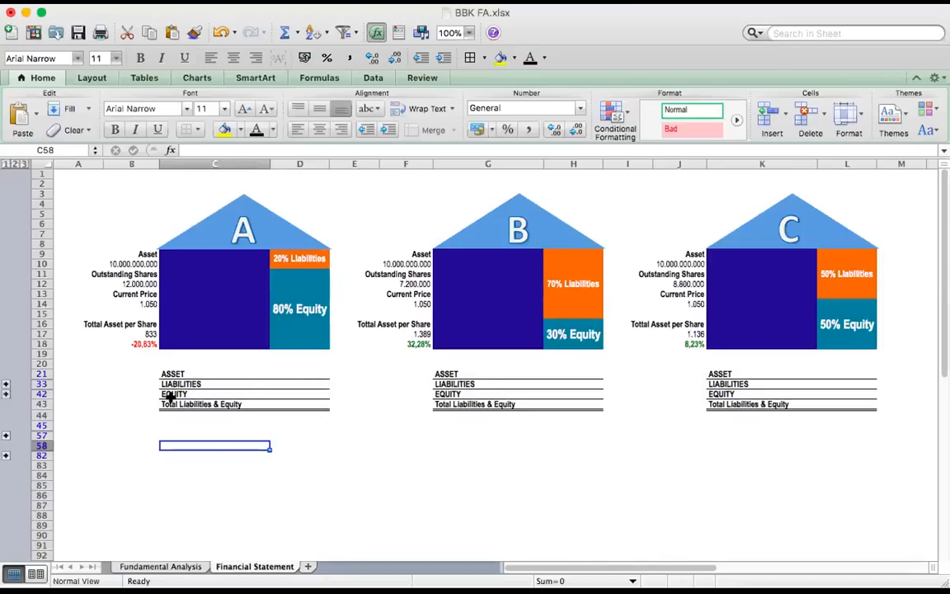
pyautogui.click(171, 403)
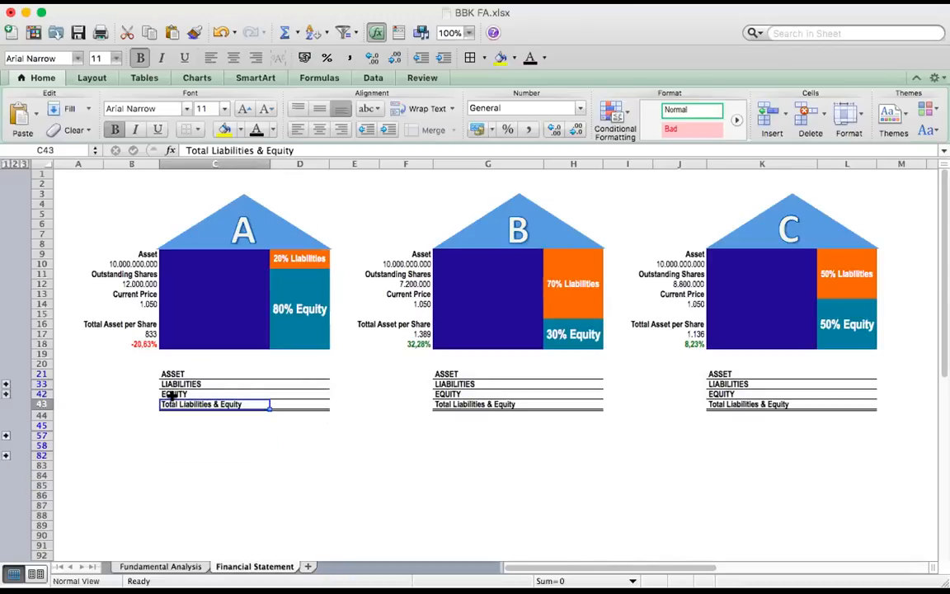
pyautogui.click(6, 393)
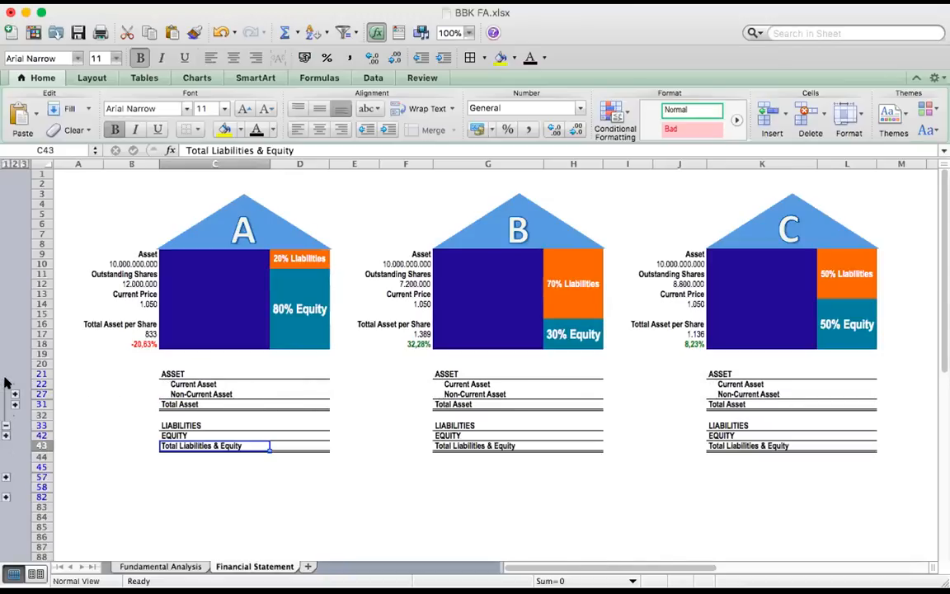
pyautogui.click(287, 402)
pyautogui.click(293, 373)
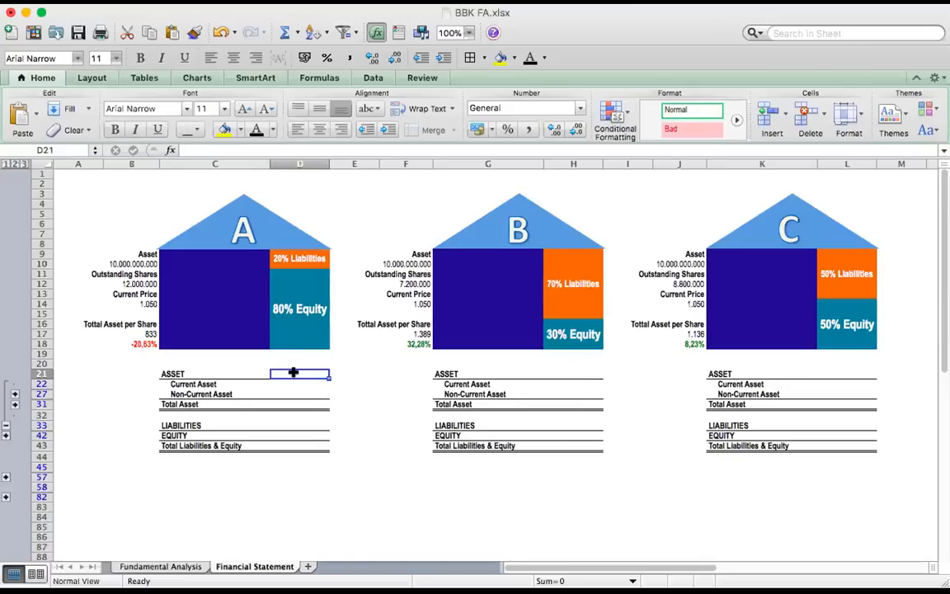
pyautogui.click(188, 384)
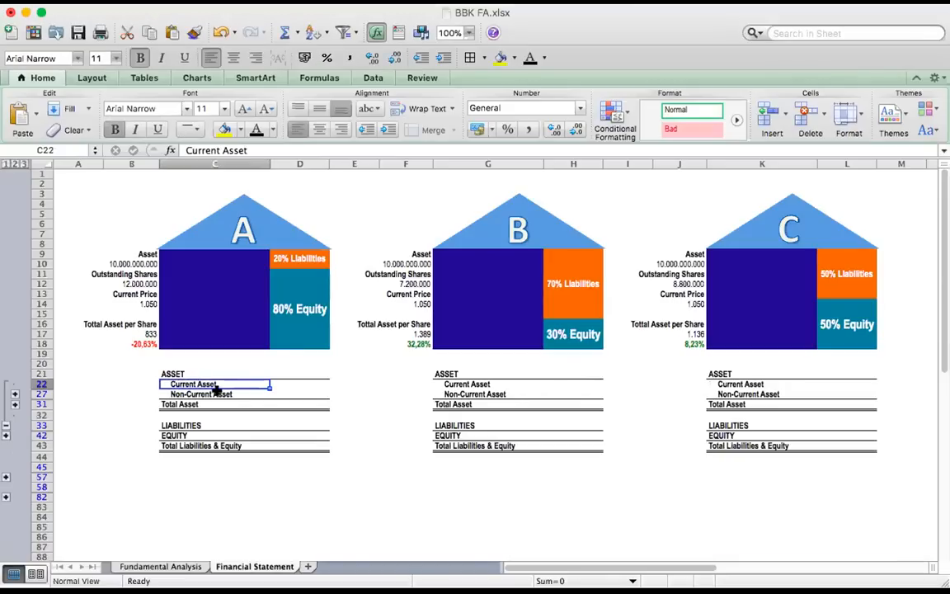
pyautogui.click(216, 393)
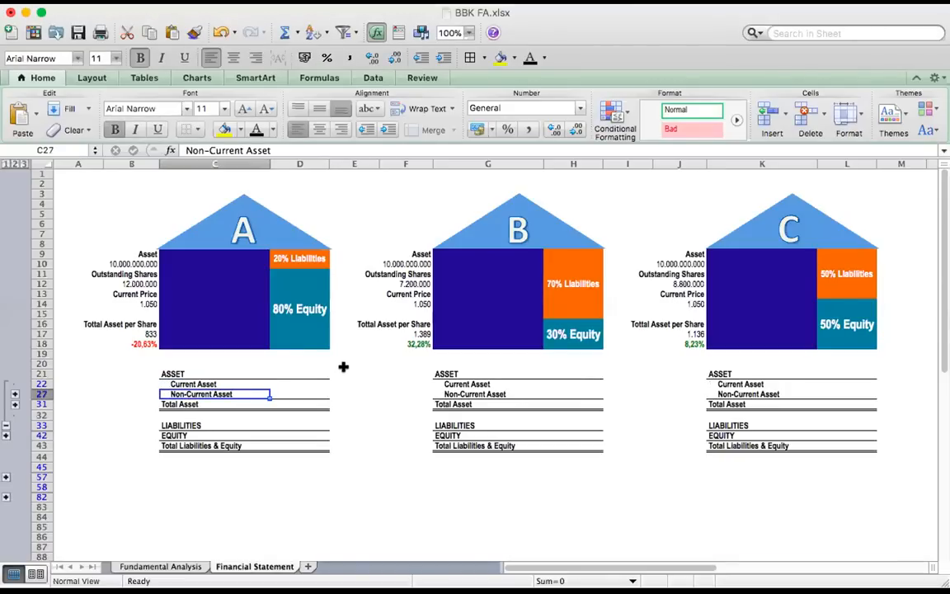
pyautogui.click(211, 382)
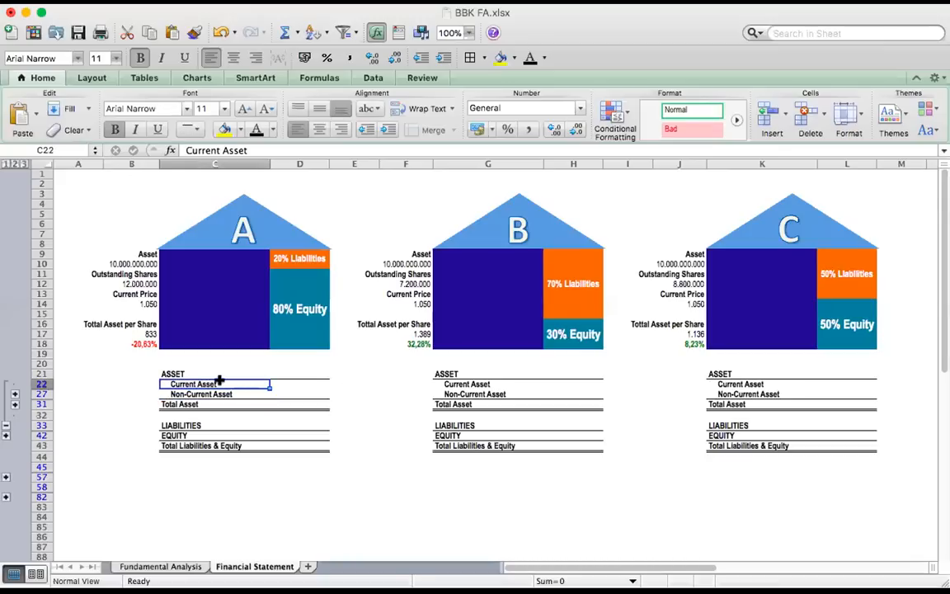
pyautogui.click(189, 394)
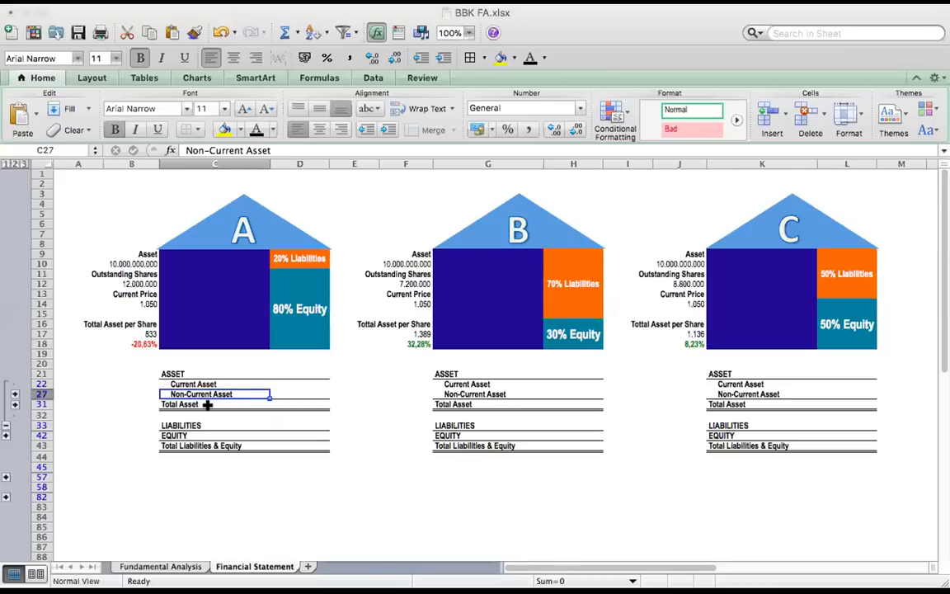
pyautogui.click(165, 425)
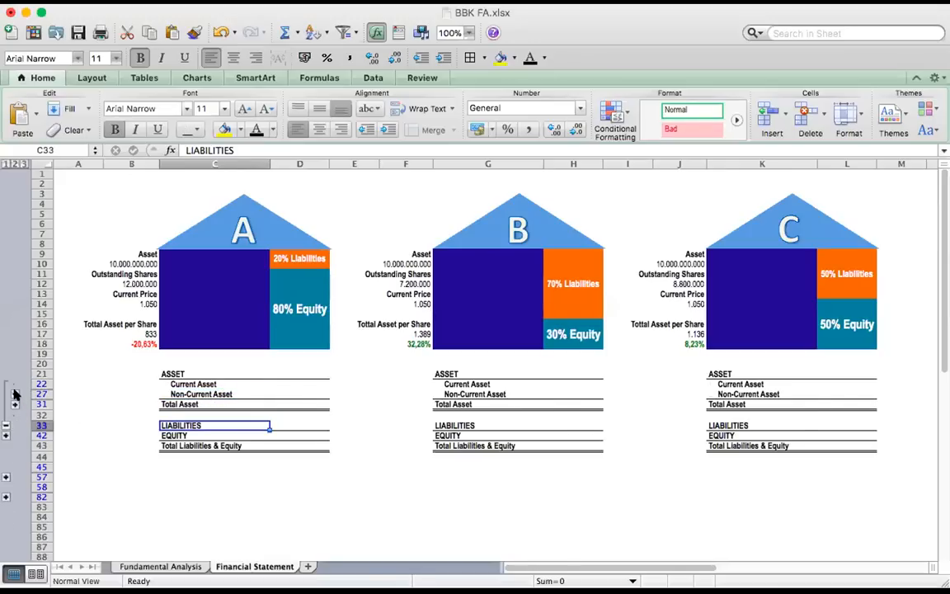
# Expand the Current Asset rows and go through Cash, Account Receivable, Inventories and Others for house A
pyautogui.click(14, 396)
pyautogui.click(188, 395)
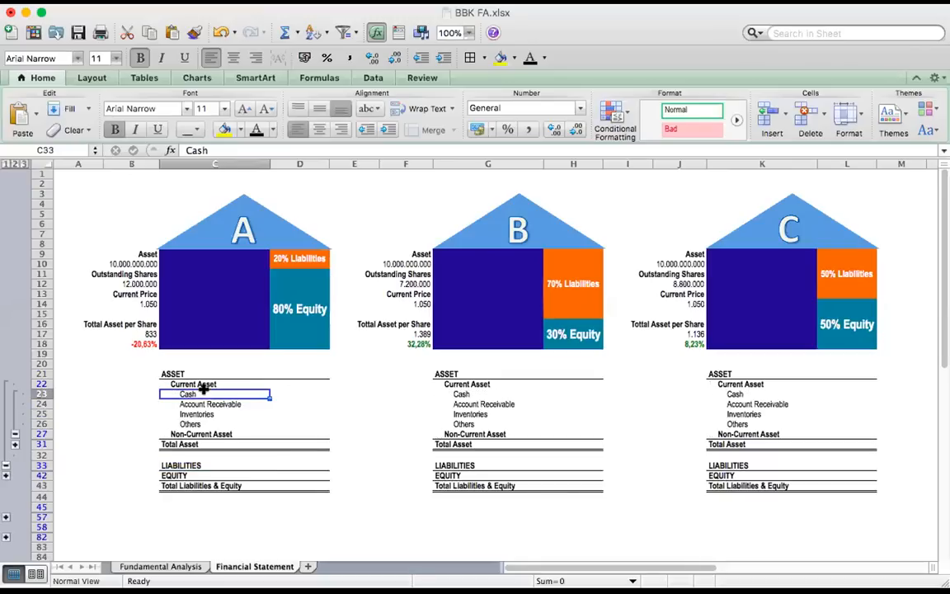
pyautogui.click(216, 404)
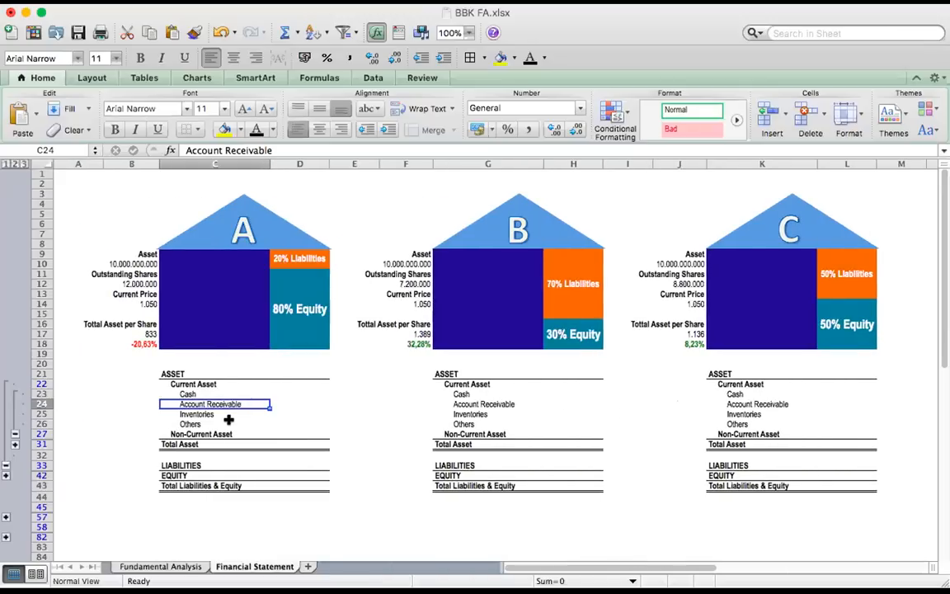
pyautogui.click(219, 416)
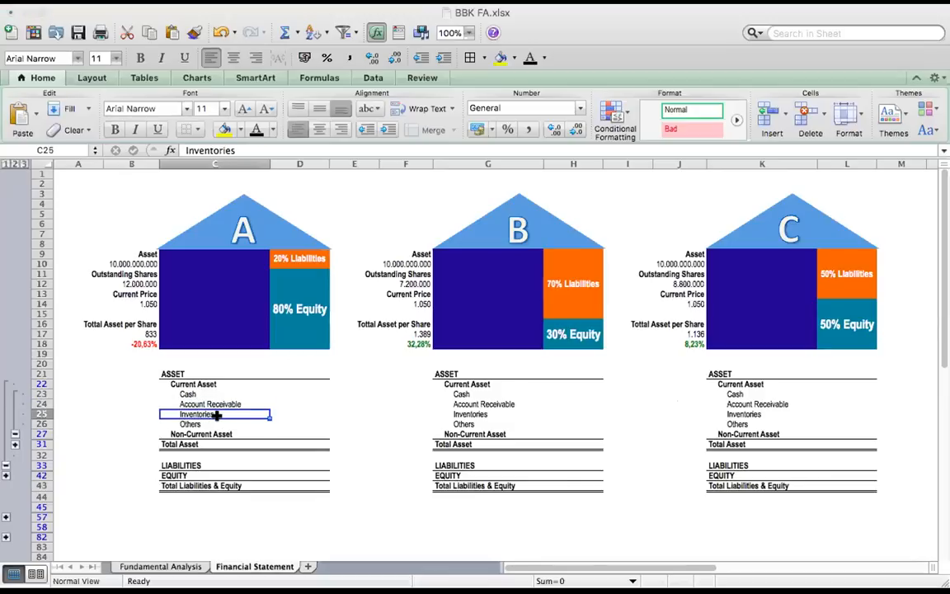
pyautogui.click(219, 425)
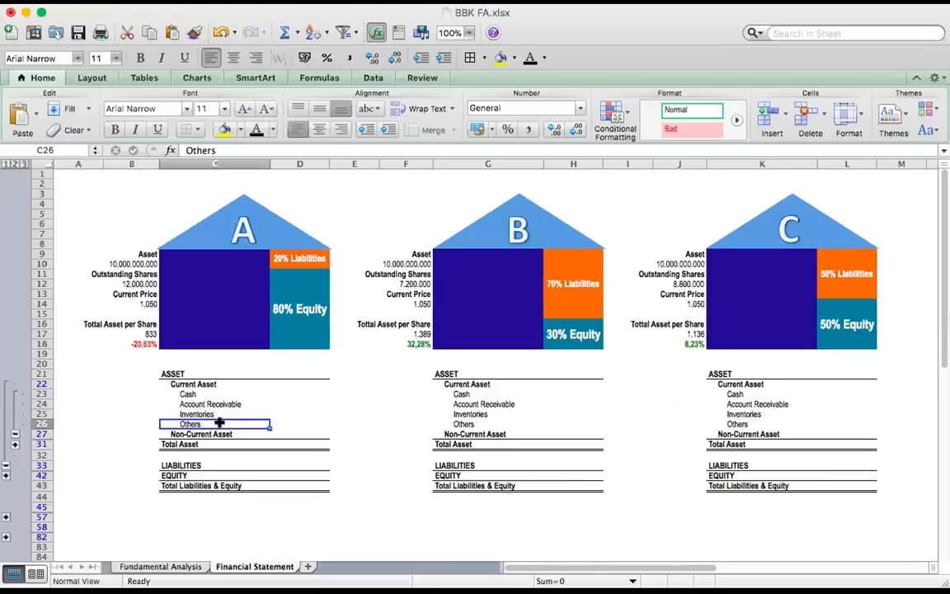
# Expand the Non-Current Asset rows and go through PP&E, Others and Intangible Asset for house A
pyautogui.click(14, 444)
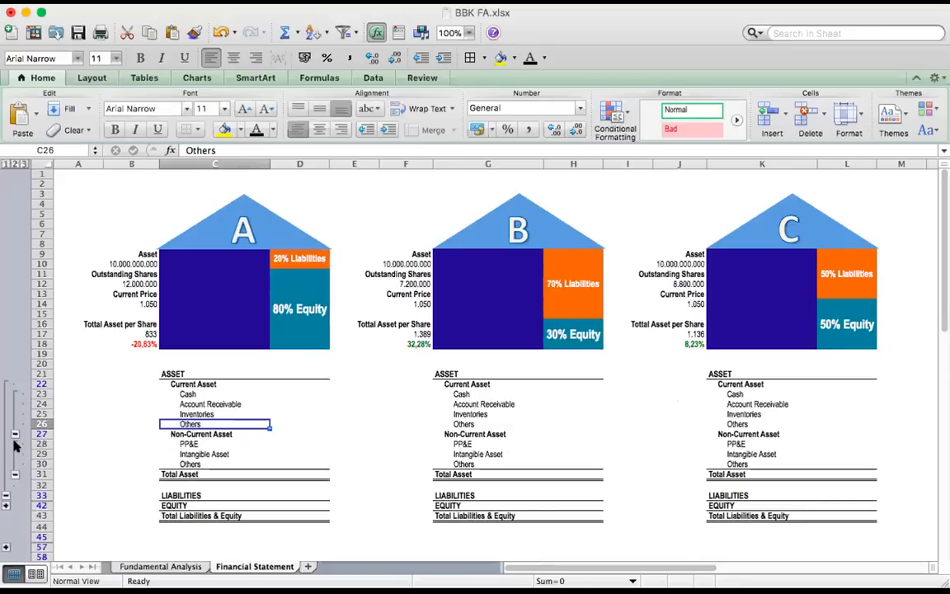
pyautogui.click(175, 444)
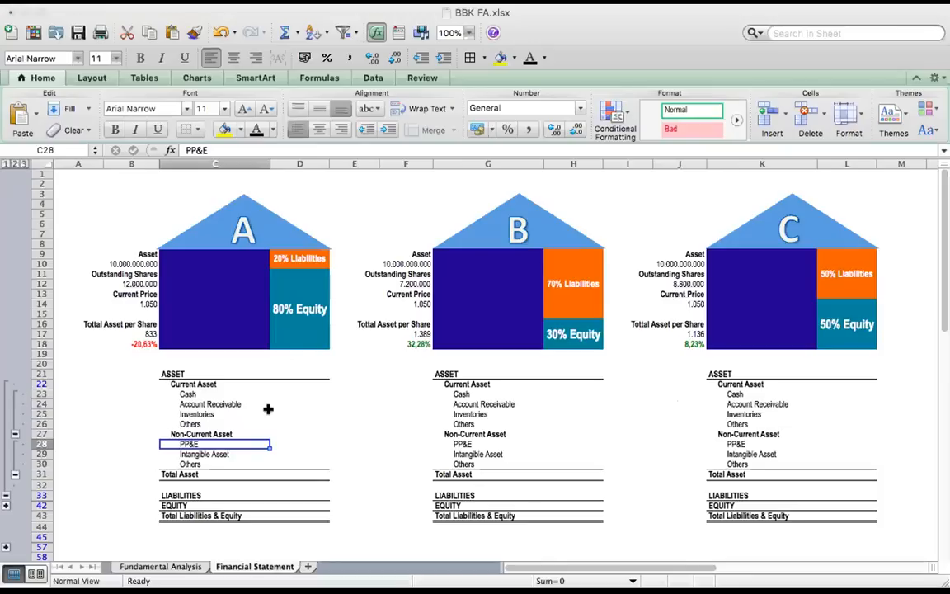
pyautogui.click(183, 462)
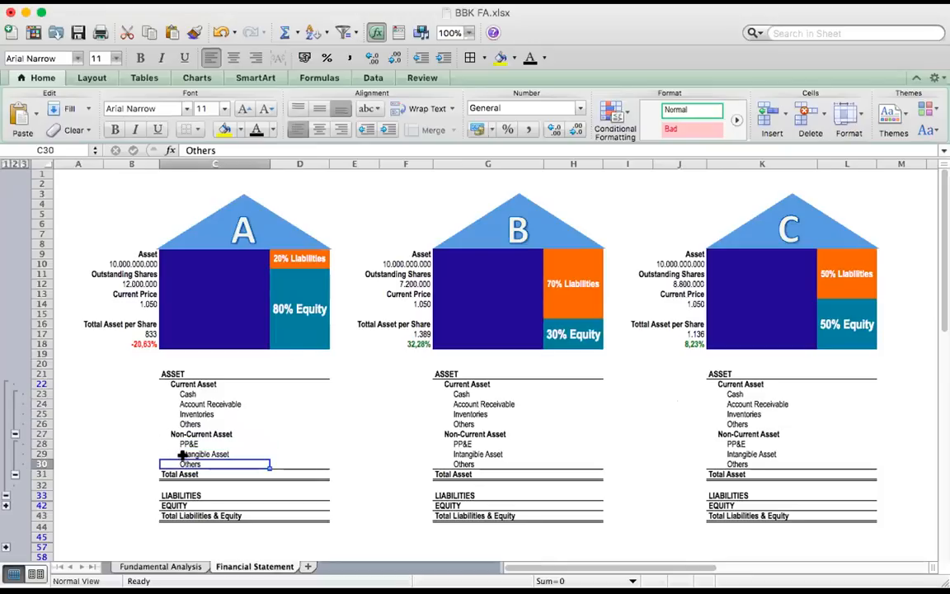
pyautogui.click(184, 454)
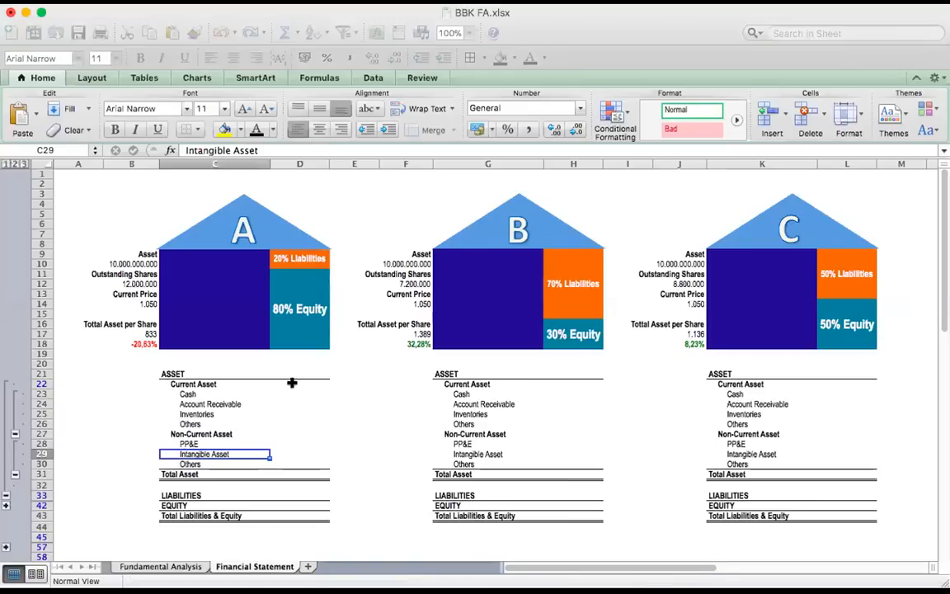
# Paste house A's asset values into D23:D30: cash 3.000.000.000, receivables 500.000.000, inventories 1.000.000.000, others 250.000.000, PP&E 4.000.000.000, intangibles 1.000.000.000, others 250.000.000
pyautogui.press('super+c')
pyautogui.click(325, 393)
pyautogui.press('super+v')
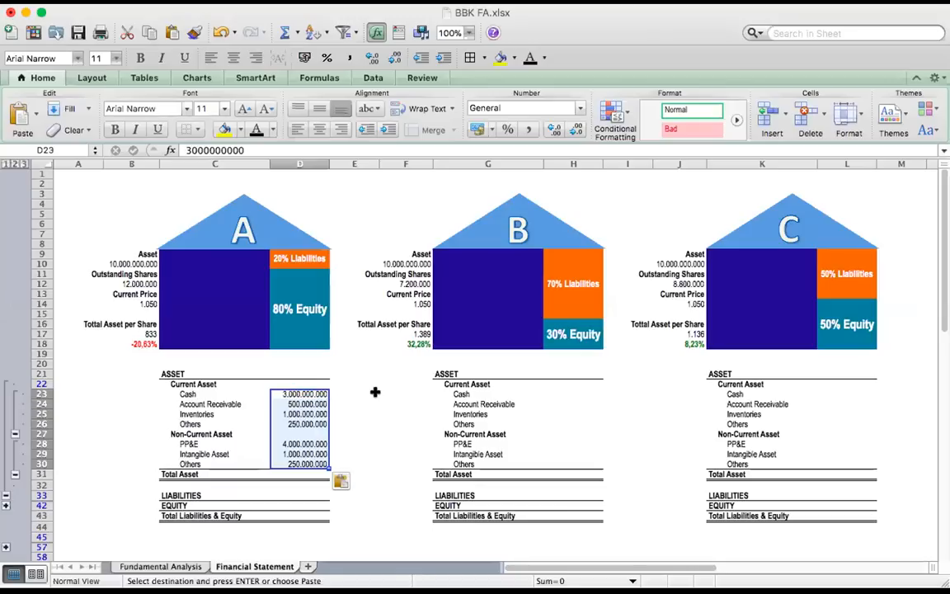
pyautogui.click(396, 394)
pyautogui.click(324, 395)
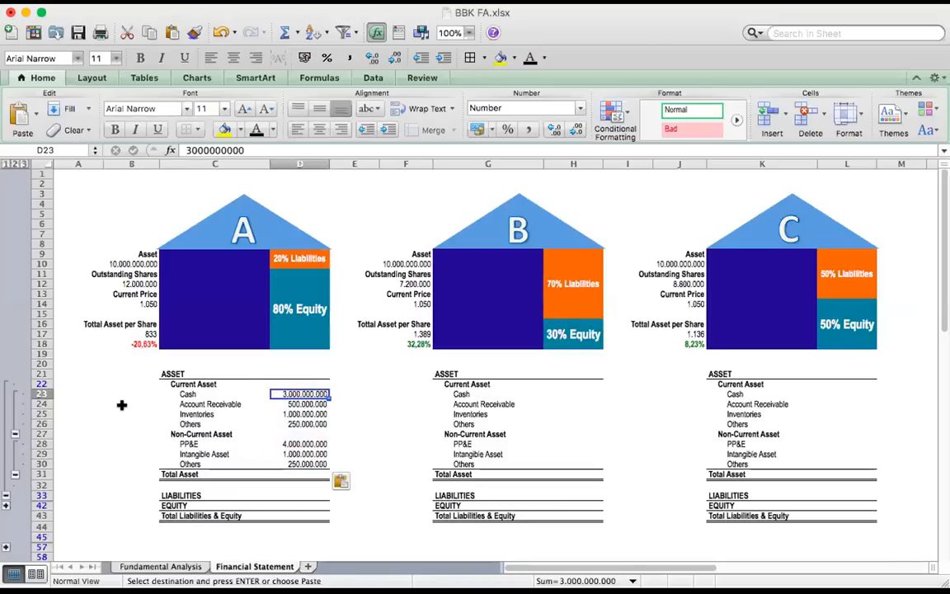
# Go through house A's pasted asset values and paste the Total Asset formula =SUM(D23:D30) into D31
pyautogui.press('Down')
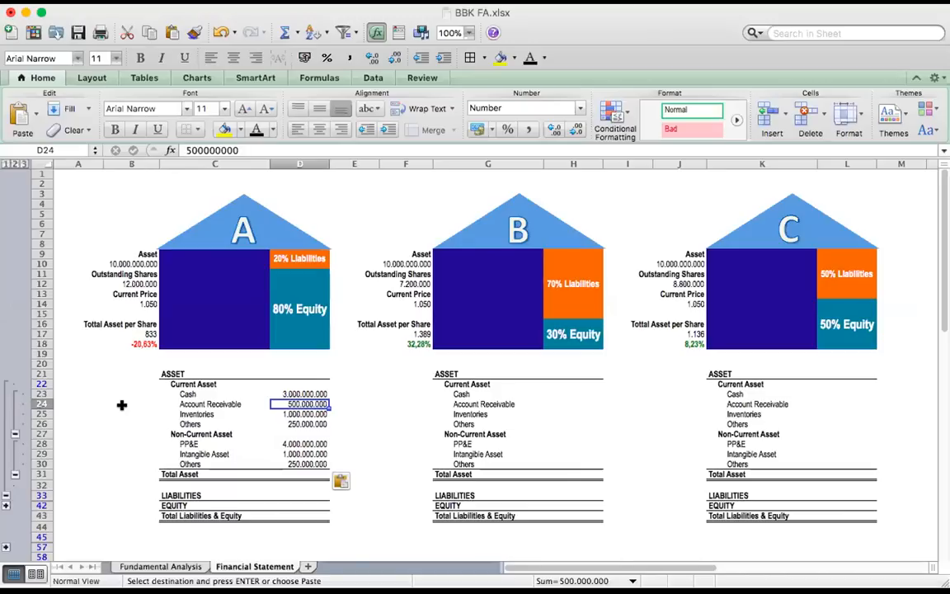
pyautogui.press('Down')
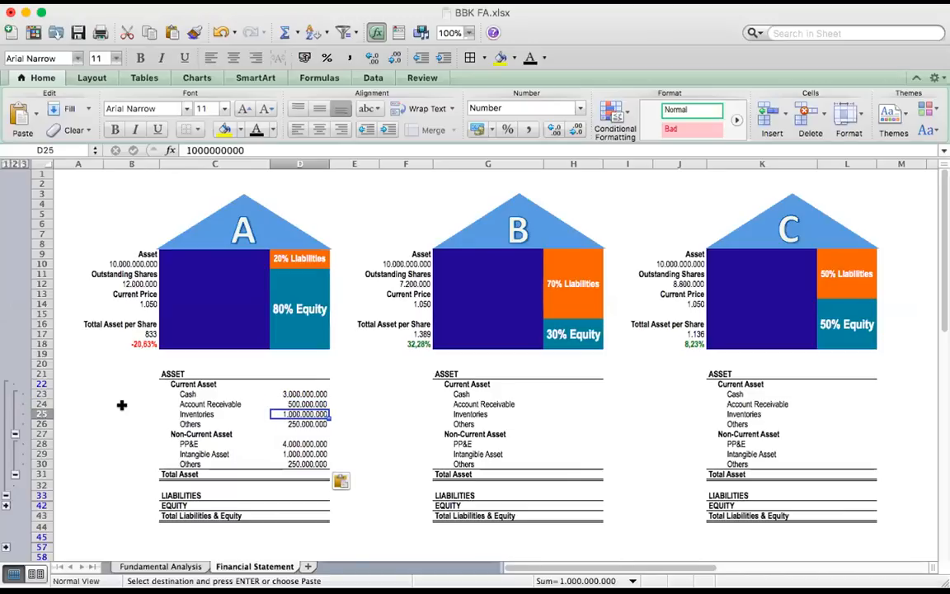
pyautogui.press('Down')
pyautogui.press('Down')
pyautogui.press('Down')
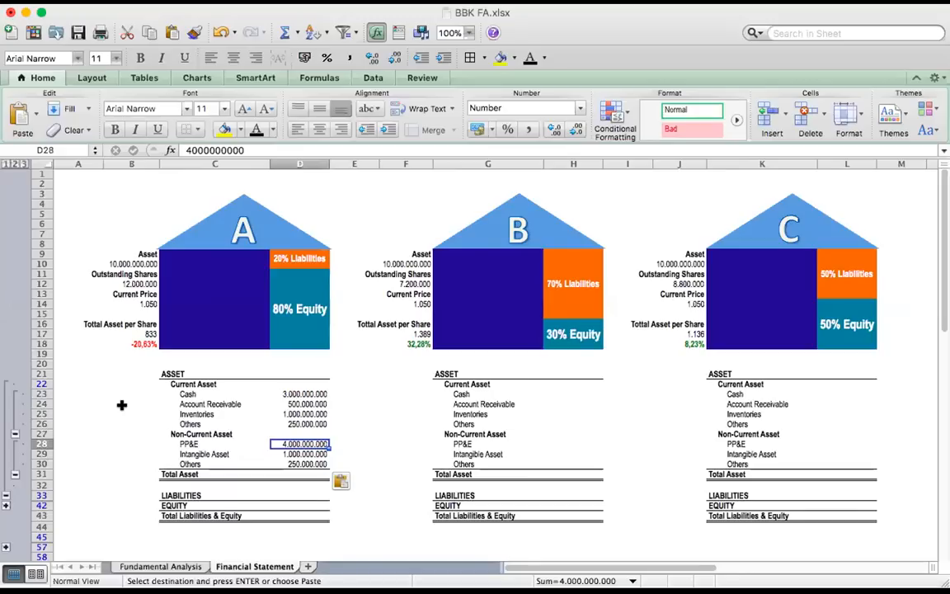
pyautogui.click(295, 473)
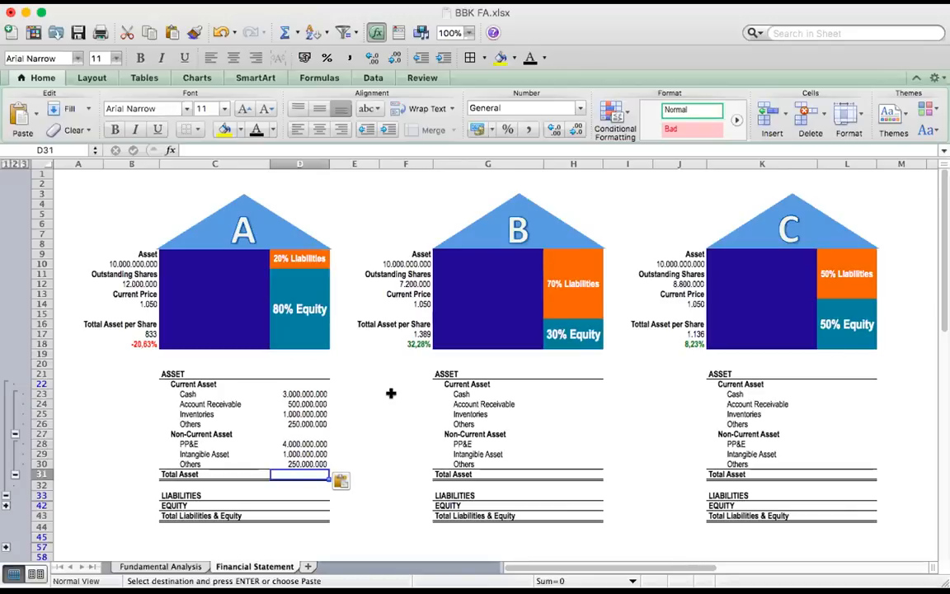
pyautogui.press('super+v')
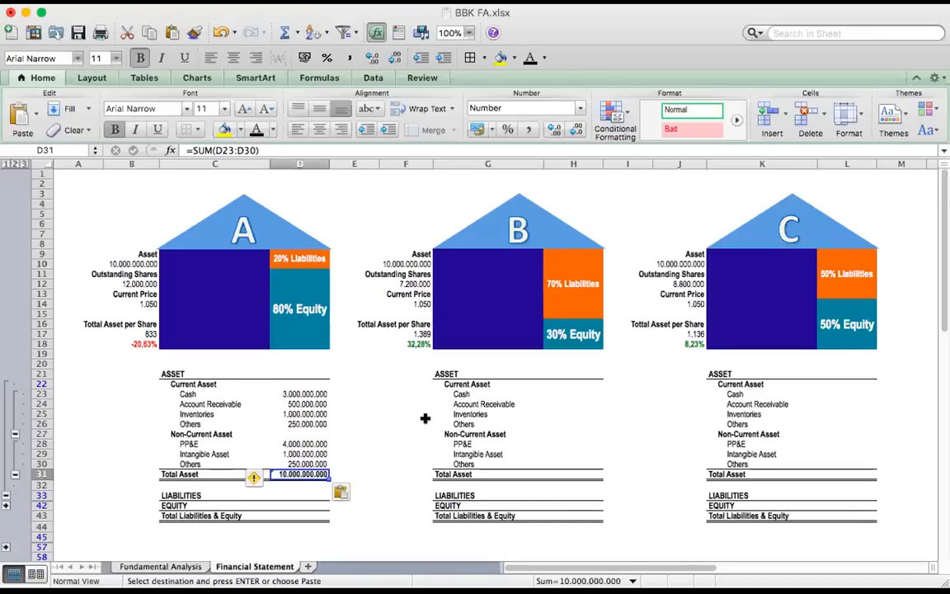
# Compare house A's Total Asset in D31 with the Asset figure in B10 and its component values in D23:D30
pyautogui.click(349, 414)
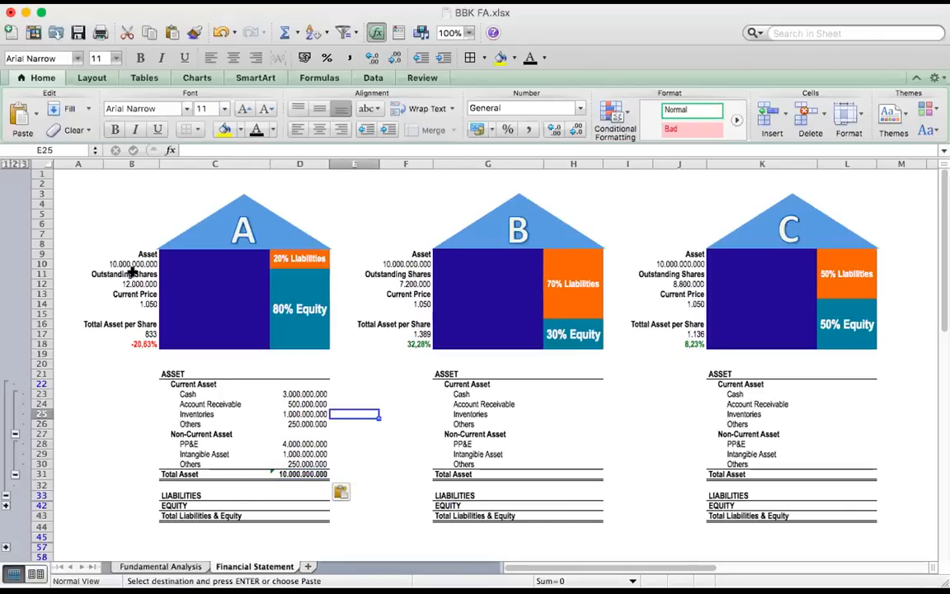
pyautogui.click(131, 263)
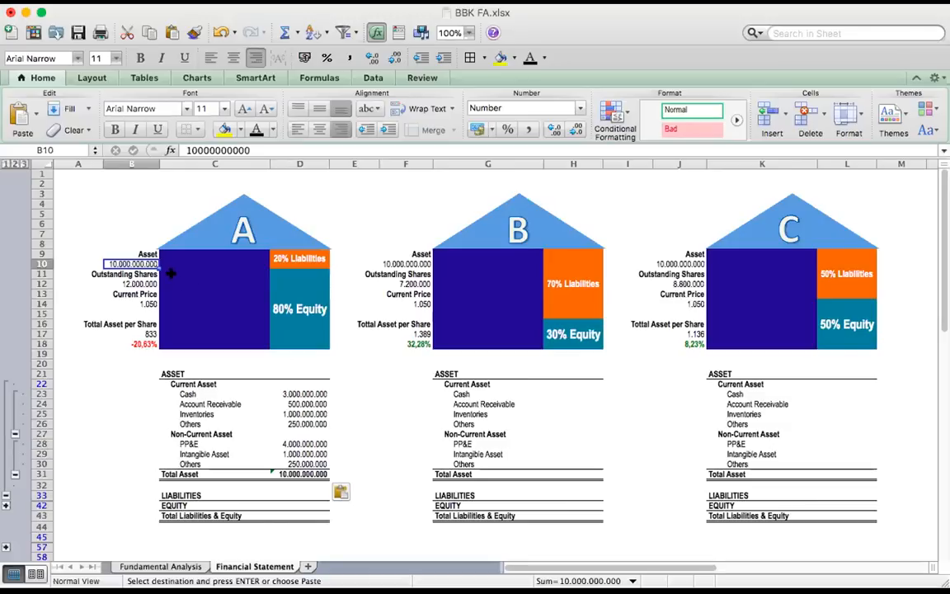
pyautogui.click(318, 472)
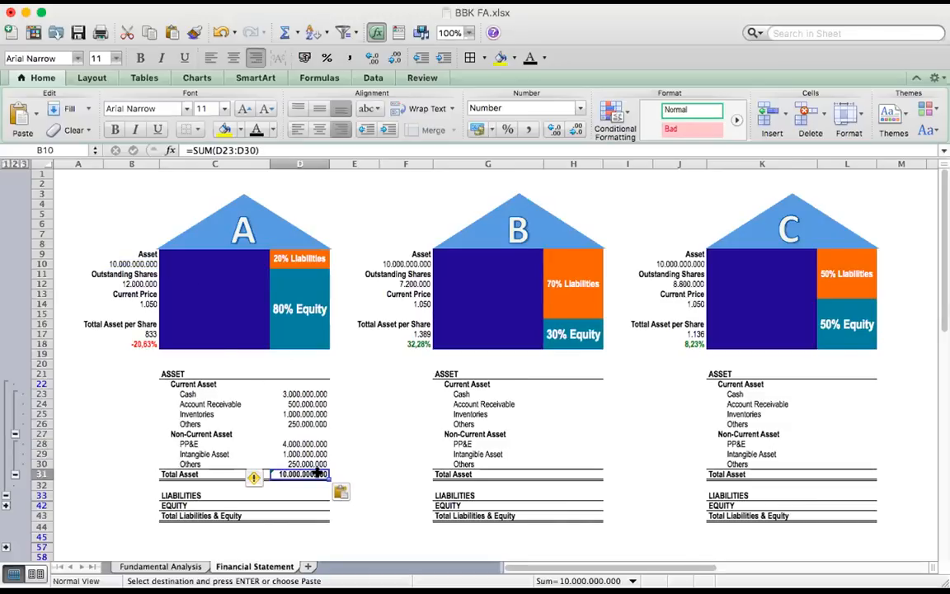
pyautogui.click(302, 395)
pyautogui.click(302, 464)
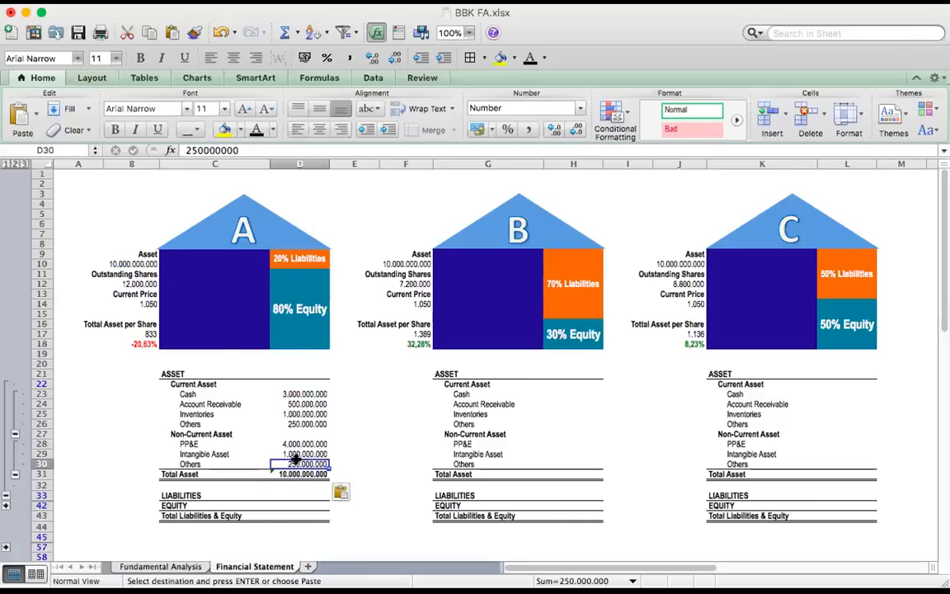
# Expand the row group under LIABILITIES together with its Current Liabilities and Non-Current Liabilities detail rows
pyautogui.click(6, 500)
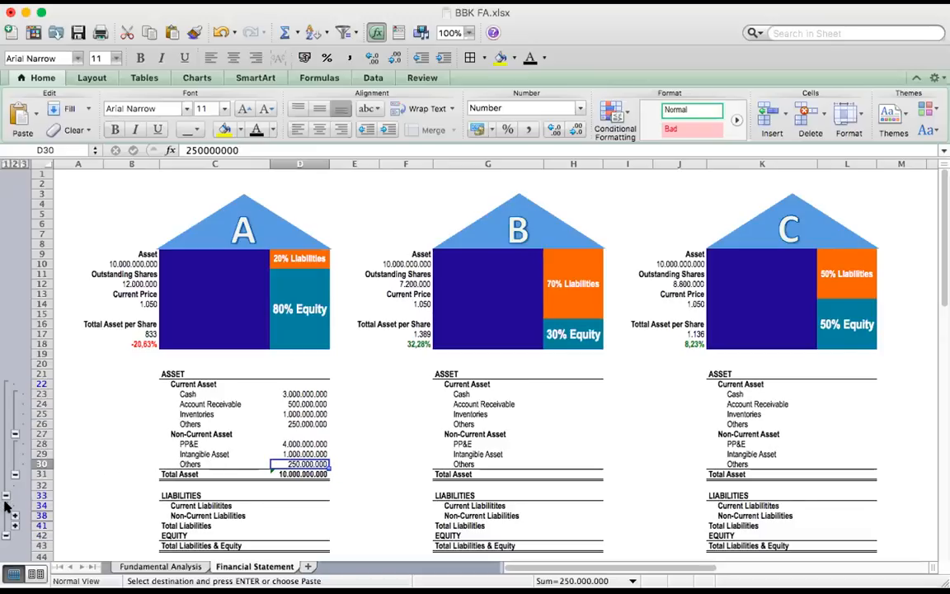
pyautogui.scroll(-3, 119, 467)
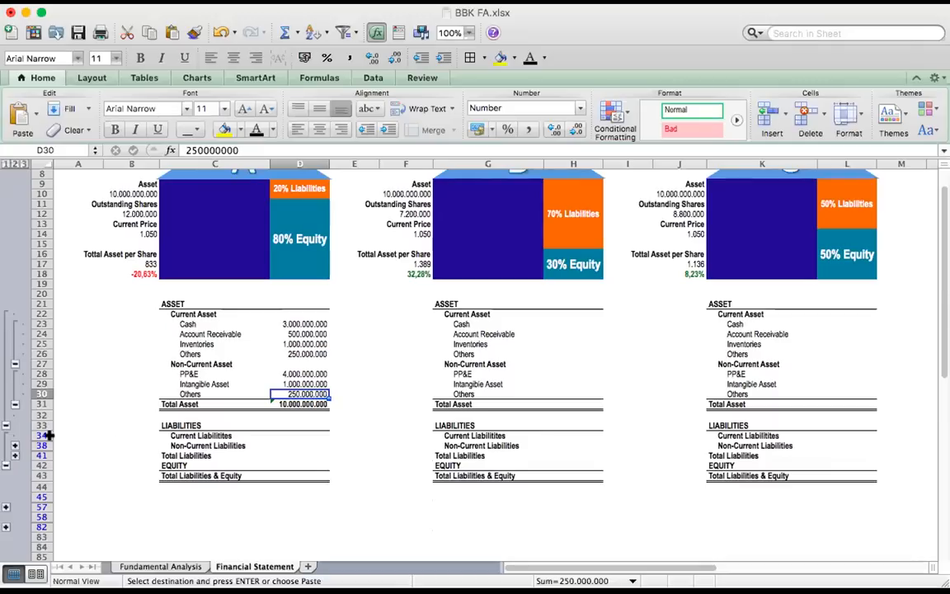
pyautogui.click(14, 450)
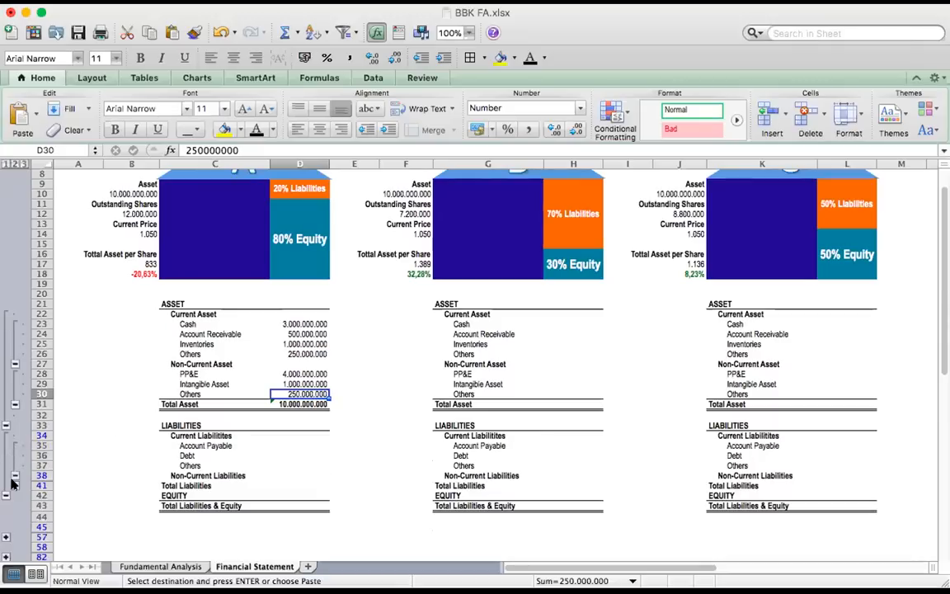
pyautogui.click(11, 486)
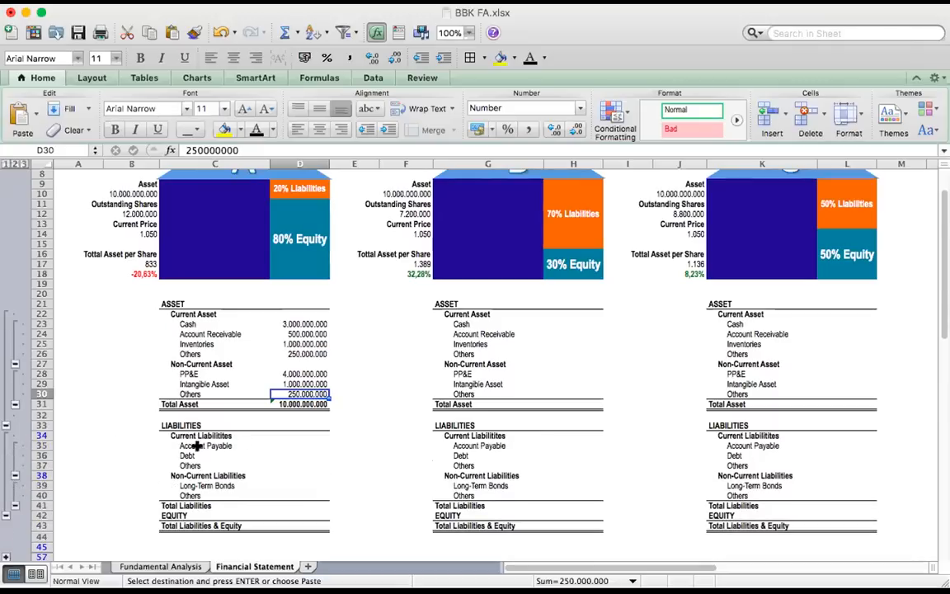
# Go through house A's Account Payable, Debt and Long-Term Bonds rows, comparing Account Payable with Account Receivable
pyautogui.click(198, 446)
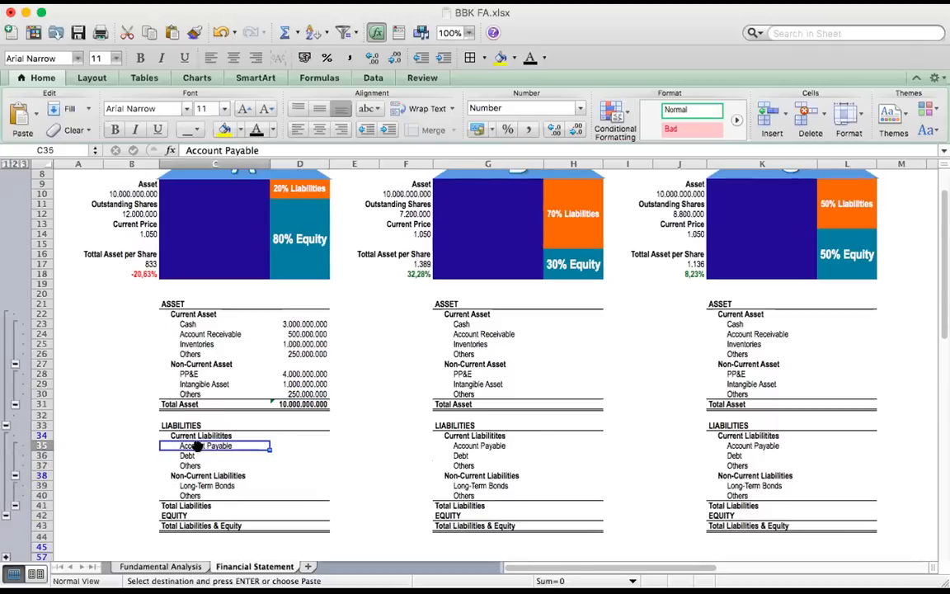
pyautogui.click(195, 332)
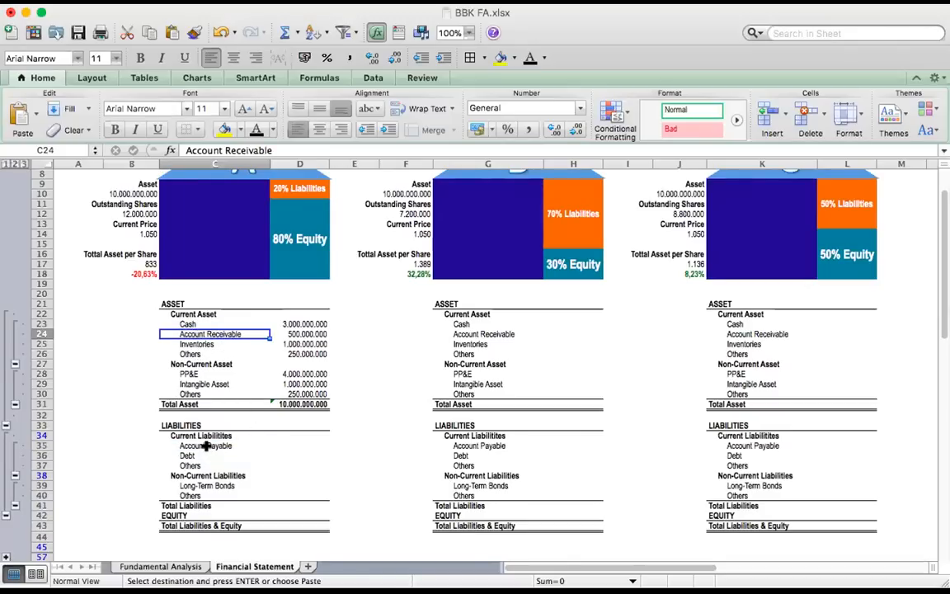
pyautogui.click(195, 445)
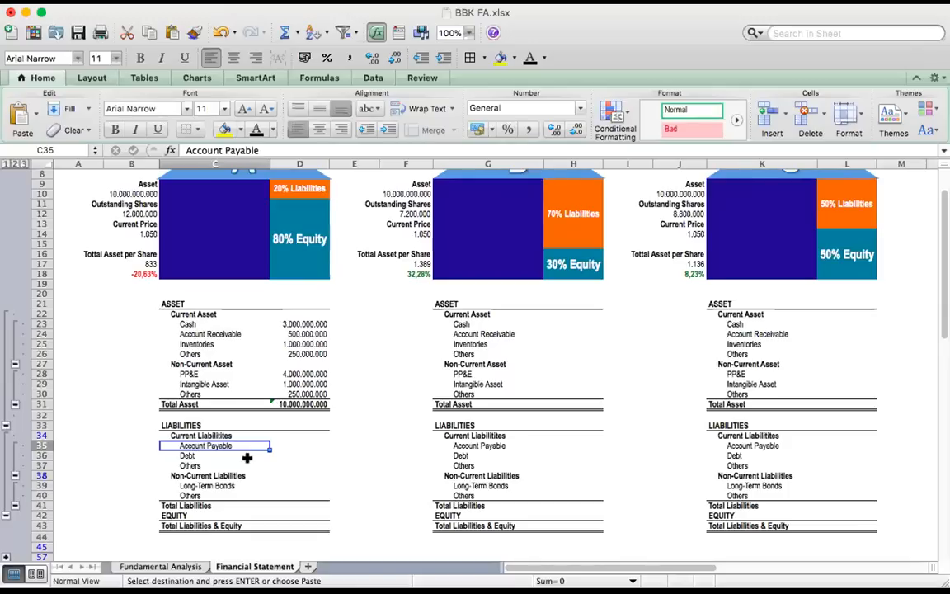
pyautogui.click(179, 456)
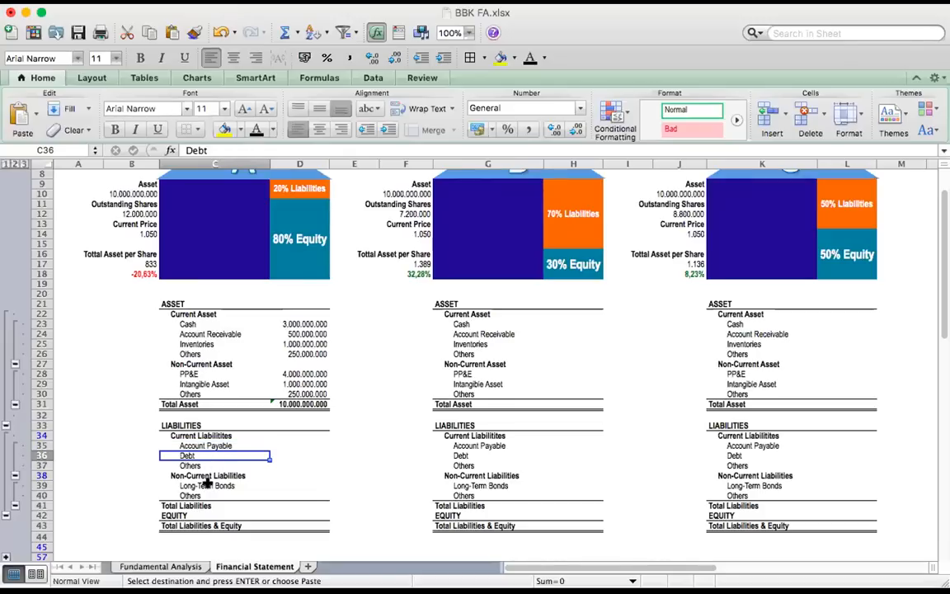
pyautogui.click(206, 485)
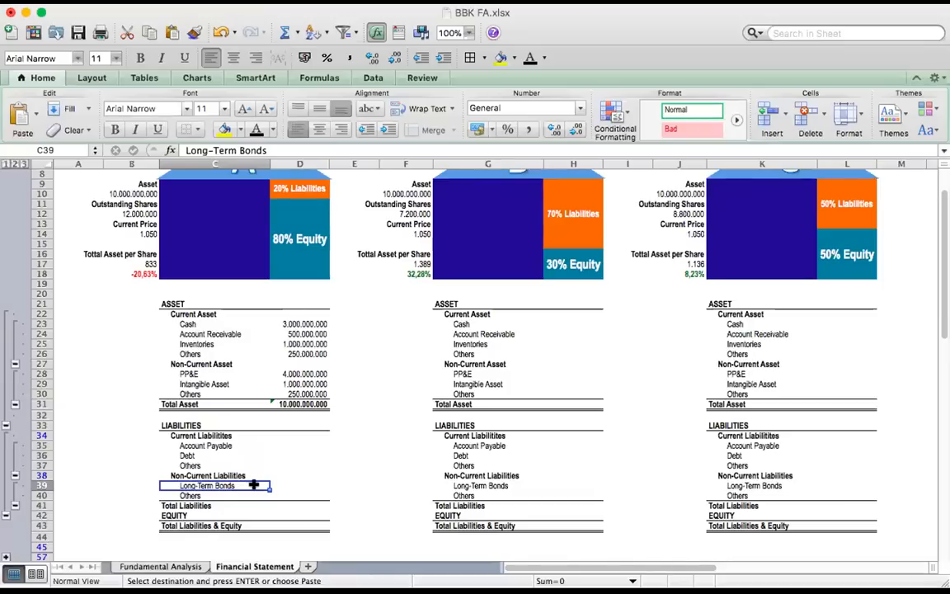
# Paste house A's D35:D43 values: payables 300.000.000, debt 500.000.000, others 100.000.000, long-term bonds 1.000.000.000, others 100.000.000, equity 8.000.000.000, plus the total formulas
pyautogui.press('super+Tab')
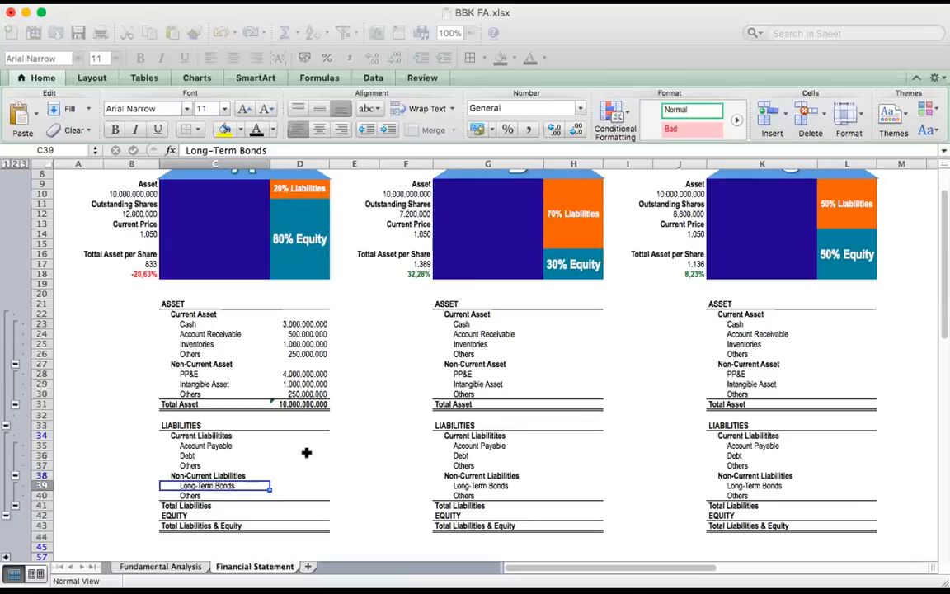
pyautogui.click(307, 446)
pyautogui.write('300.000.000 500.000.000 100.000.000  1.000.000.000 100.000.000 2.000.000.000 8.000.000.000 10.000.000.000')
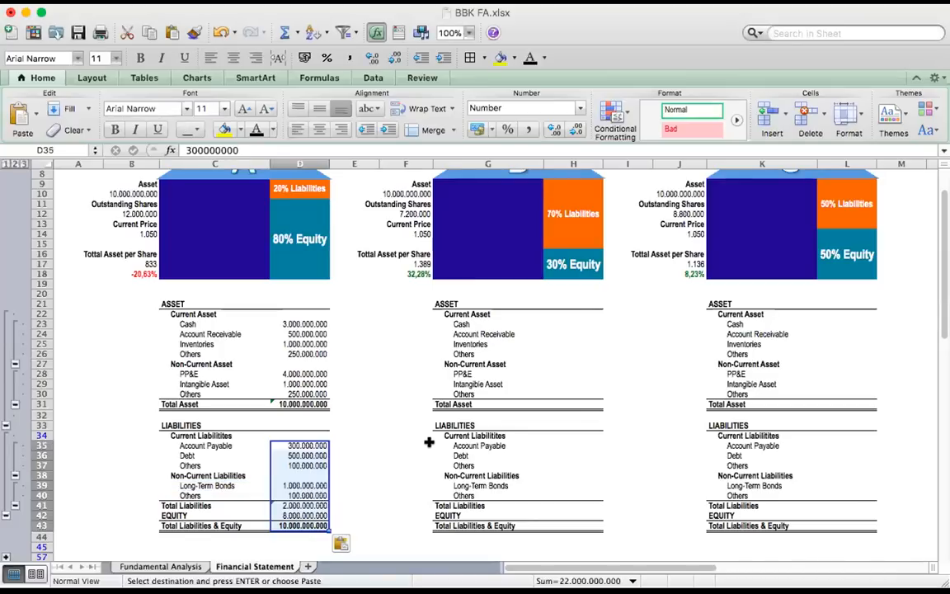
pyautogui.click(381, 472)
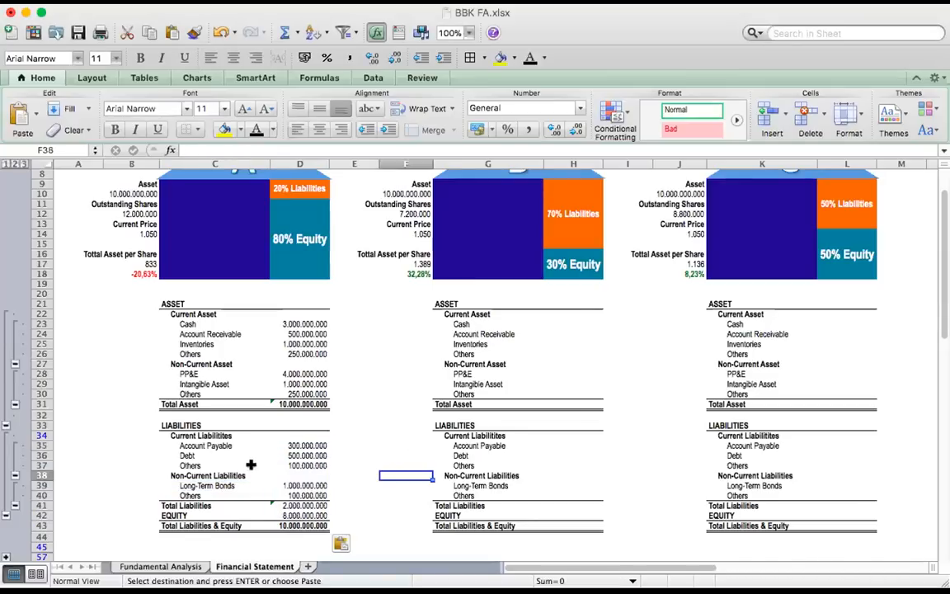
# Review house A's Equity and Total Liabilities, and paste their percentages of total assets, 20% and 80%, into E41:E42
pyautogui.click(197, 515)
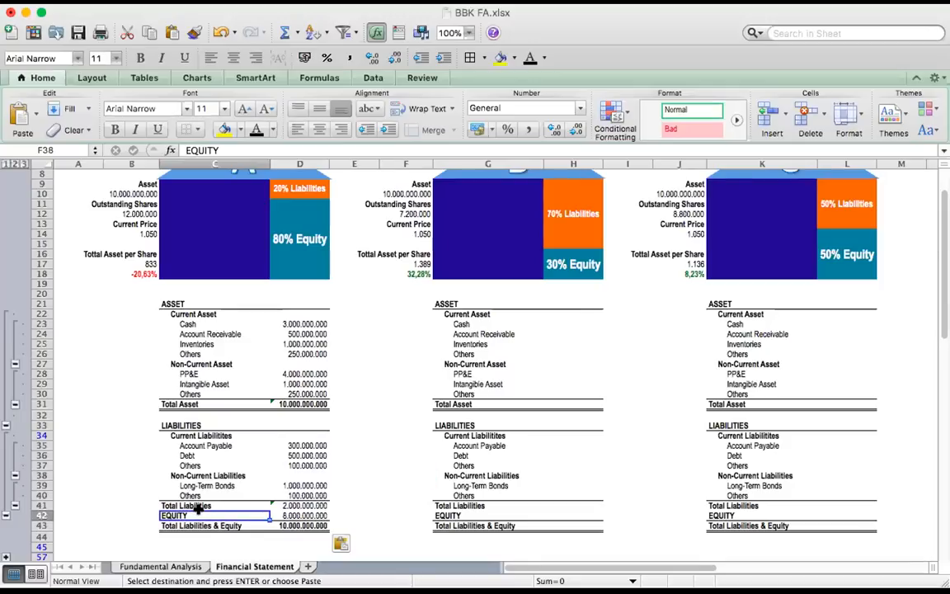
pyautogui.click(292, 515)
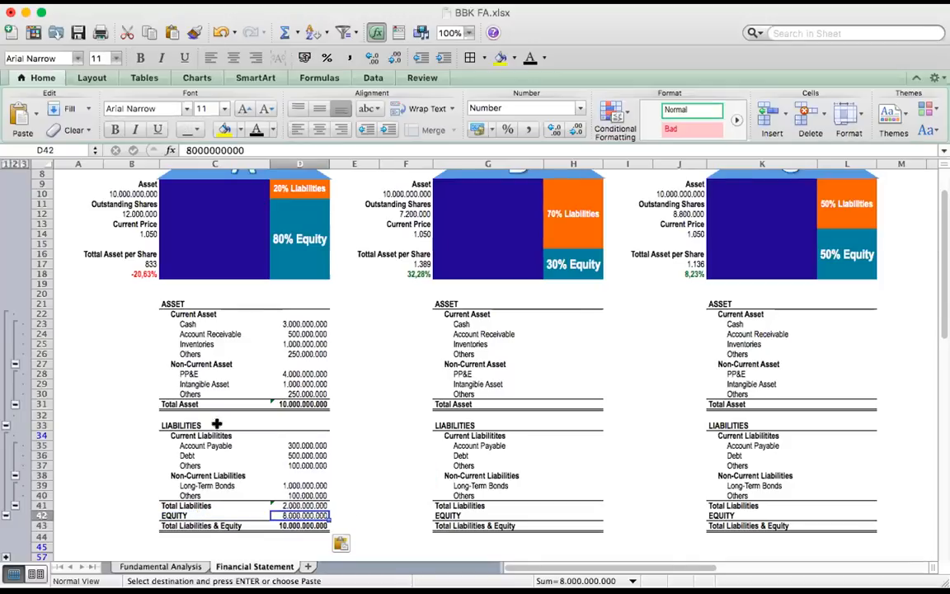
pyautogui.click(305, 503)
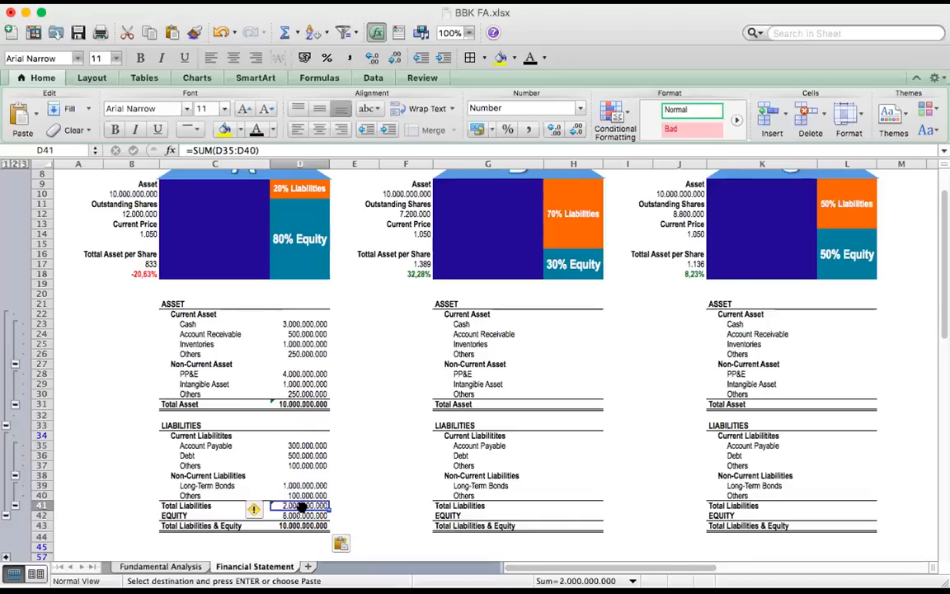
pyautogui.click(304, 513)
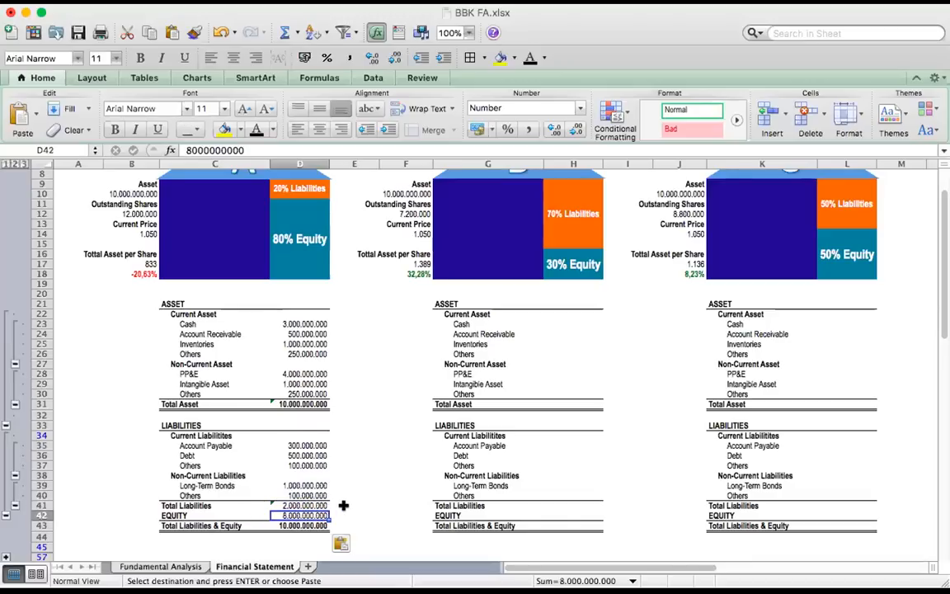
pyautogui.click(347, 503)
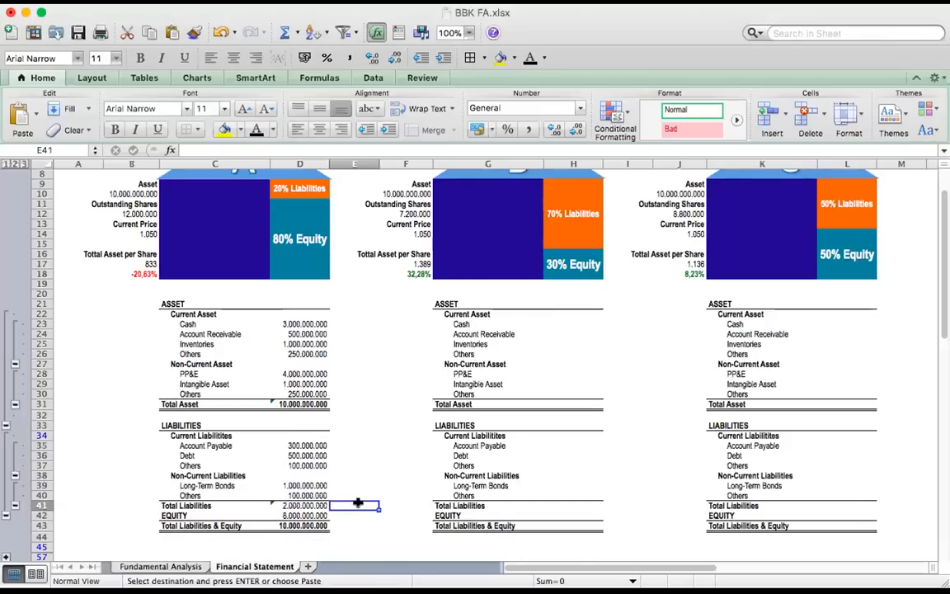
pyautogui.write('20% 80%')
pyautogui.click(396, 485)
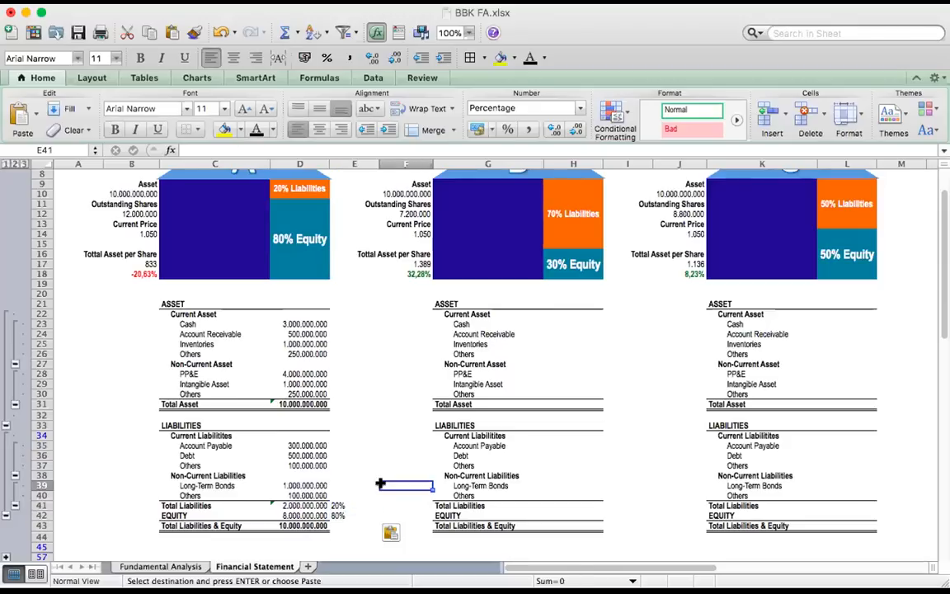
# Compare the liabilities and equity percentages in E41:E42 with the Liabilities and Equity blocks of house A
pyautogui.click(339, 503)
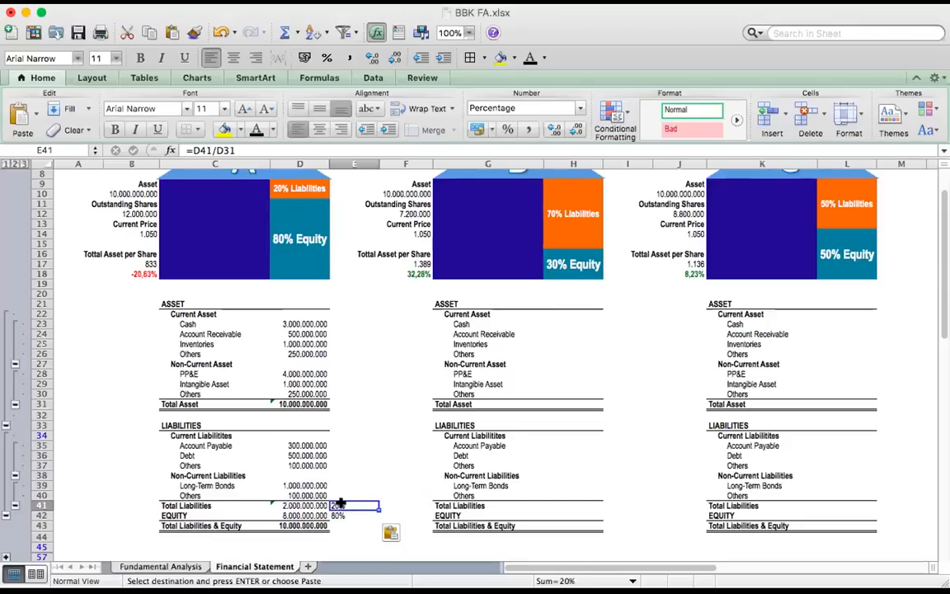
pyautogui.click(283, 188)
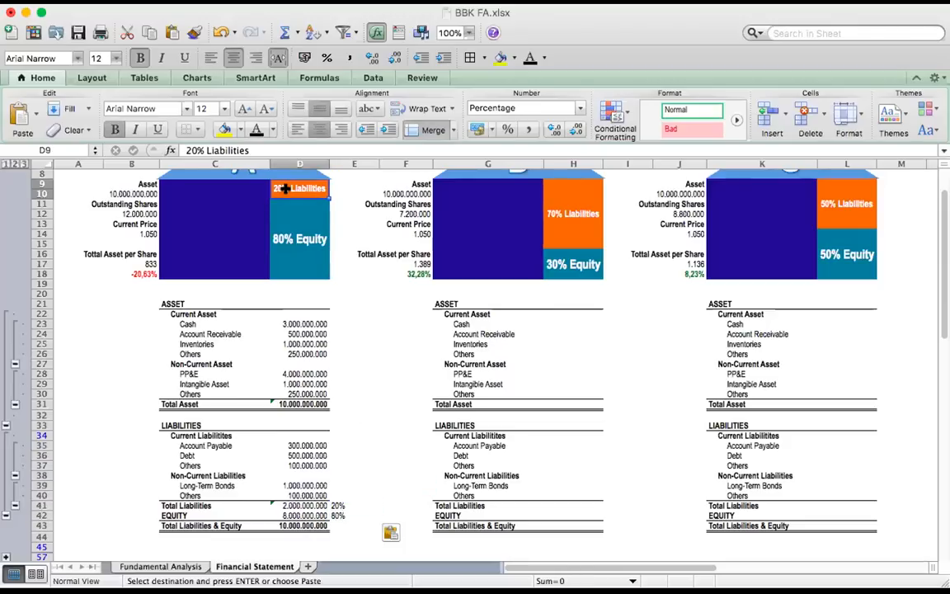
pyautogui.click(340, 515)
pyautogui.click(278, 203)
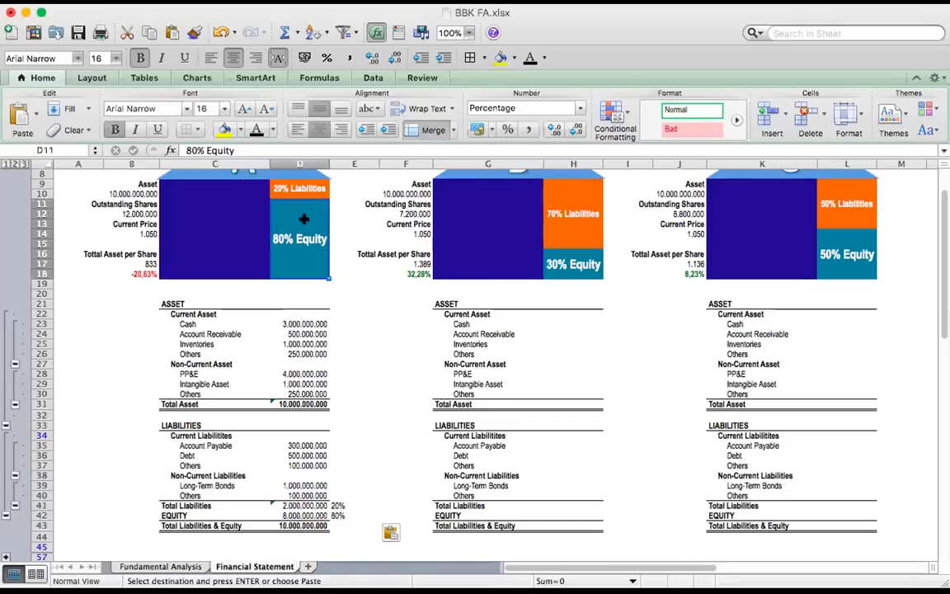
# Compare house A's Total Liabilities & Equity in D43 with its Total Asset in D31
pyautogui.click(309, 525)
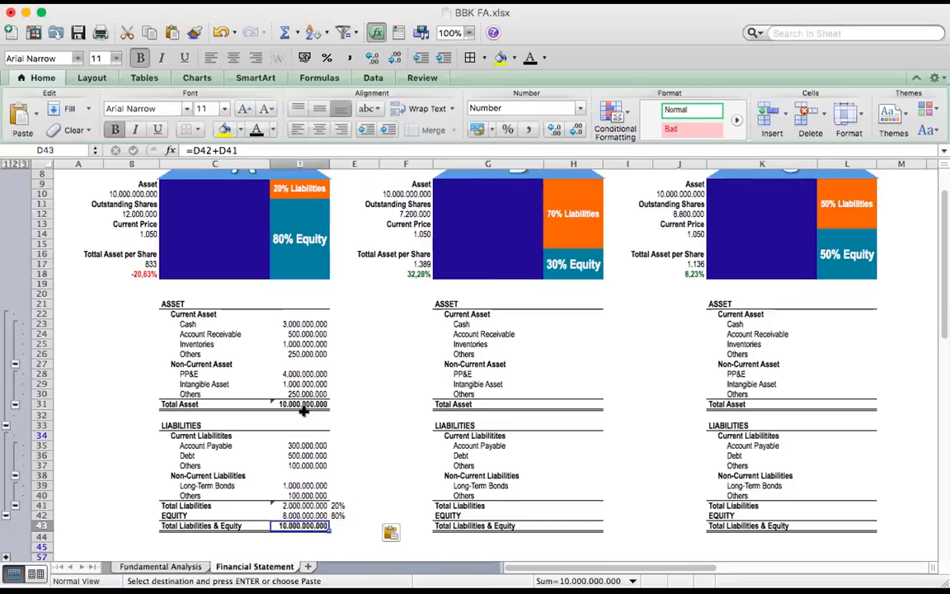
pyautogui.click(305, 405)
pyautogui.click(305, 526)
pyautogui.click(304, 403)
pyautogui.click(295, 523)
pyautogui.click(341, 404)
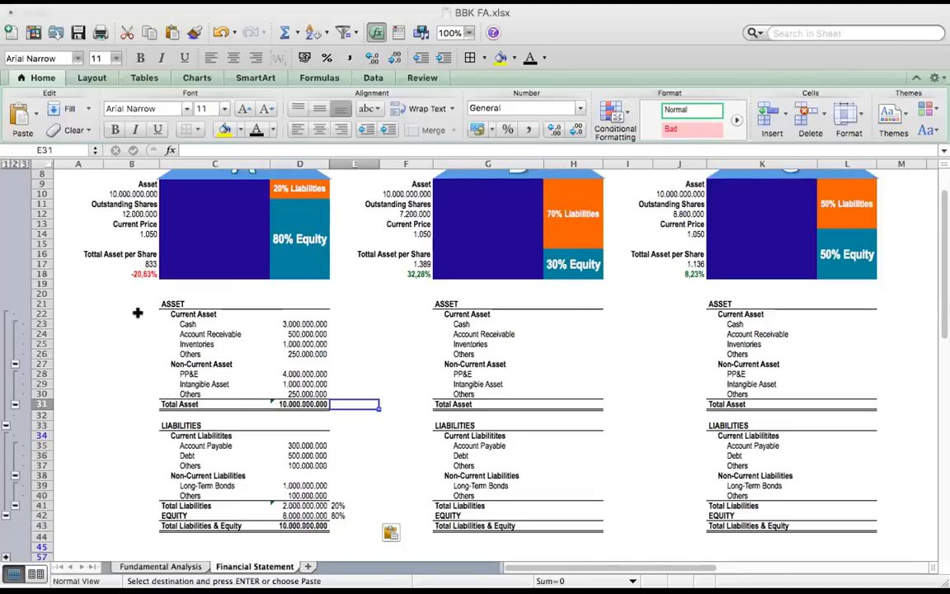
# Paste the shaded heading BALANCE SHEET into C20 above house A's ASSET section
pyautogui.click(186, 293)
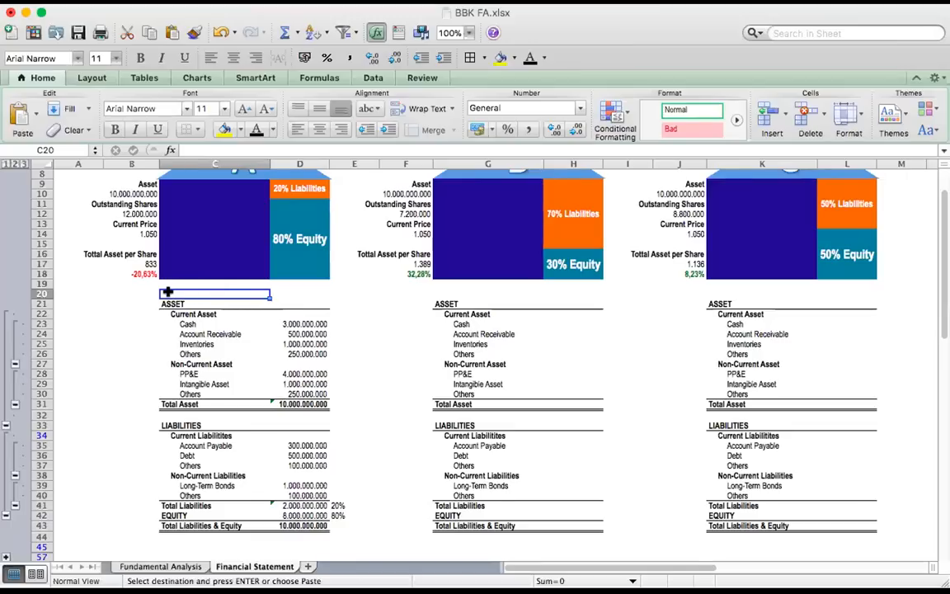
pyautogui.write('BALANCE SHEET')
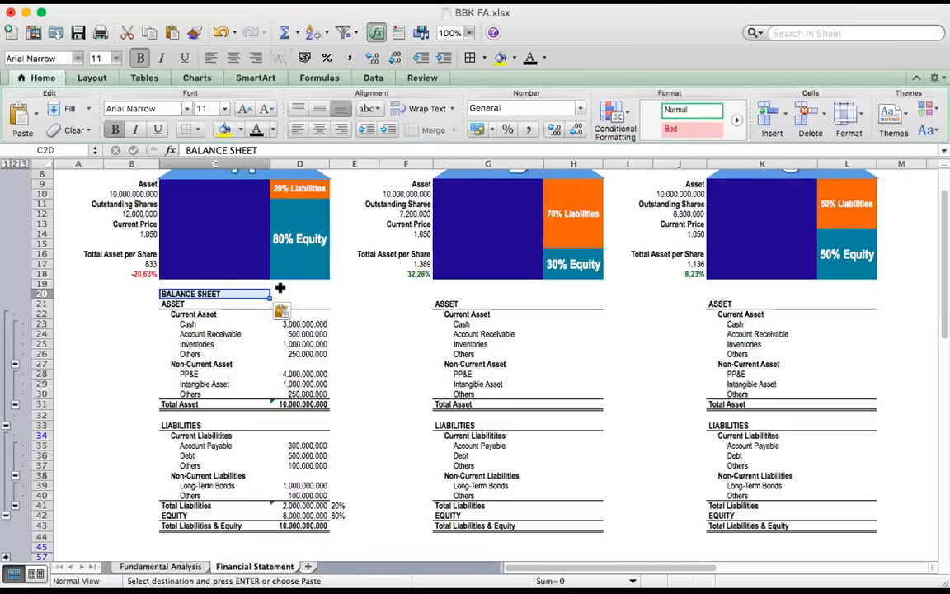
pyautogui.click(286, 295)
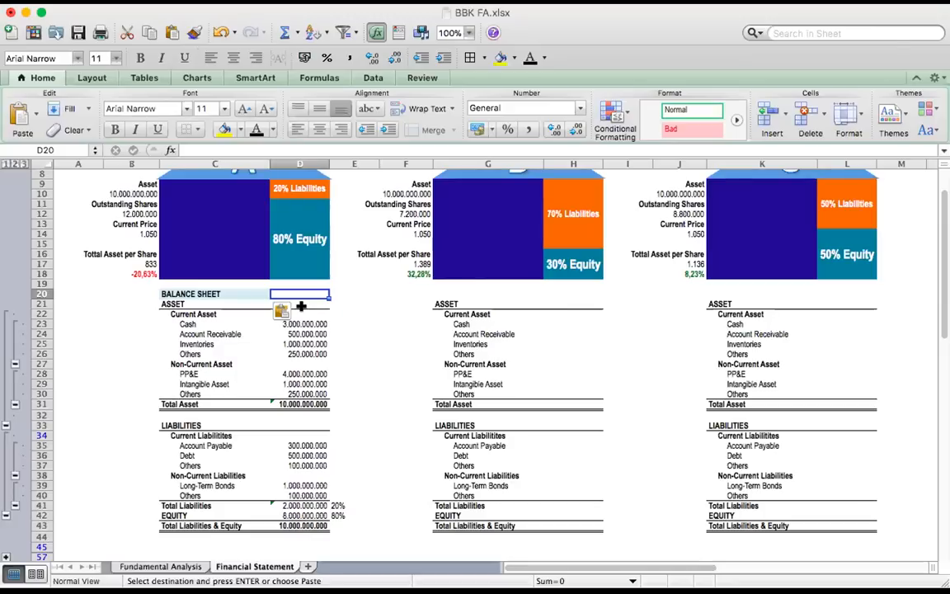
# Paste the merged 100% Asset block into the dark blue asset areas of houses A, B and C, starting at C9, G9 and K9
pyautogui.click(223, 231)
pyautogui.click(221, 202)
pyautogui.click(189, 188)
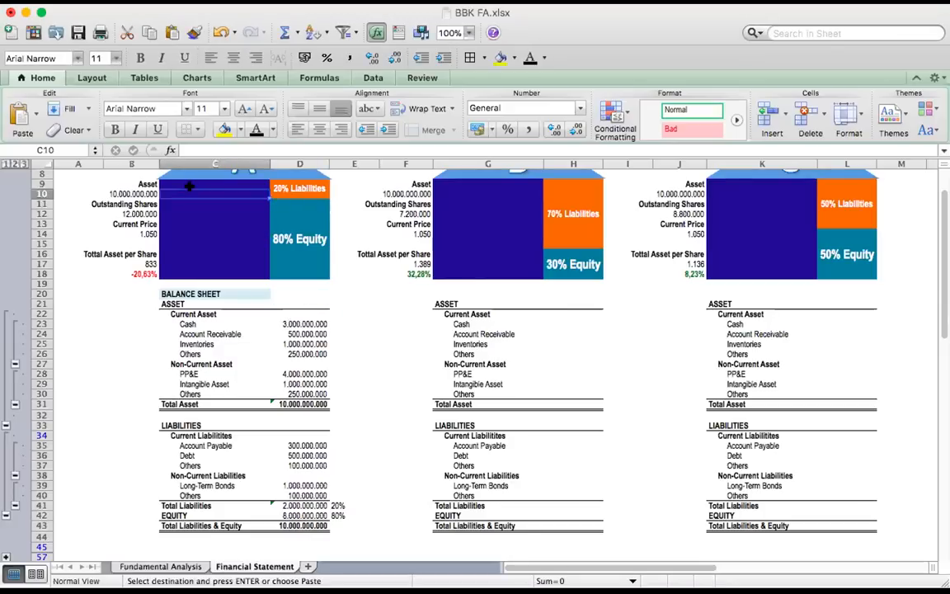
pyautogui.click(177, 184)
pyautogui.write('100% Asset')
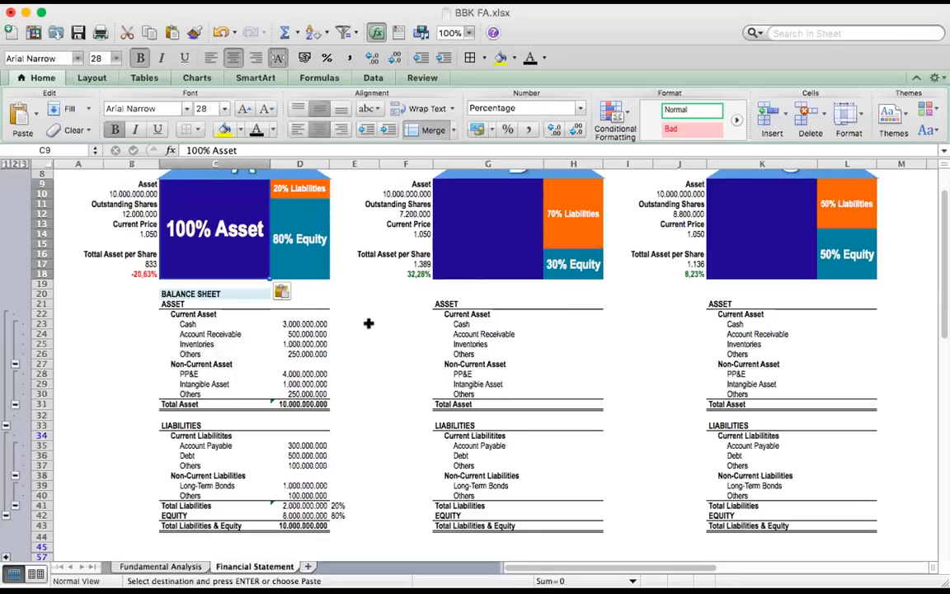
pyautogui.click(447, 183)
pyautogui.write('100% Asset')
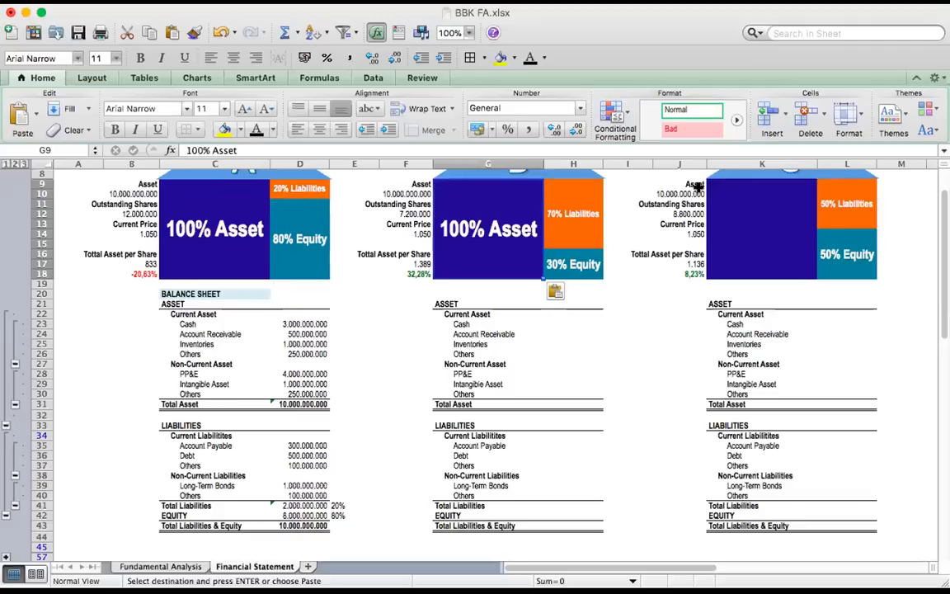
pyautogui.click(715, 184)
pyautogui.press('super+v')
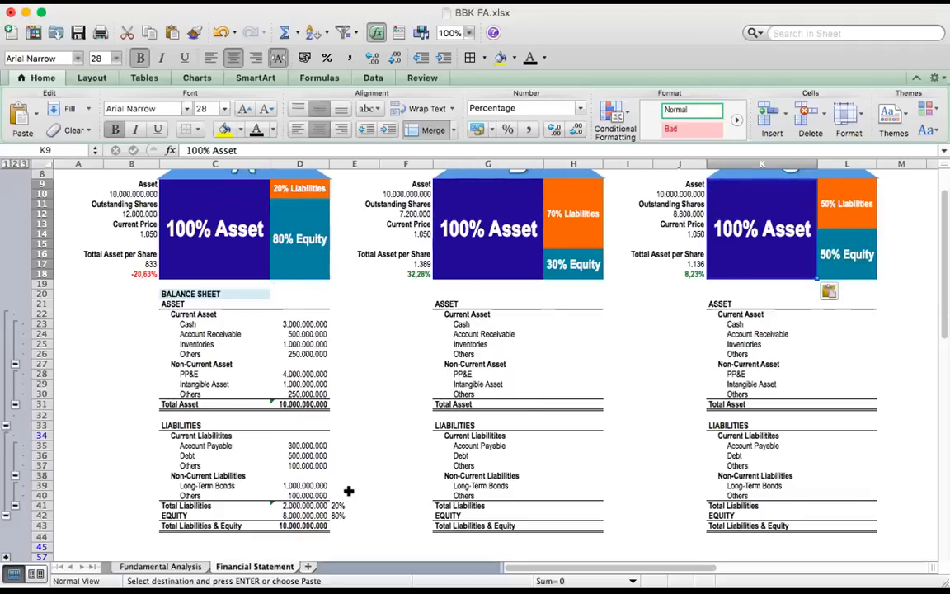
# Expand the collapsed INCOME STATEMENT rows below the balance sheets
pyautogui.scroll(-5, 330, 485)
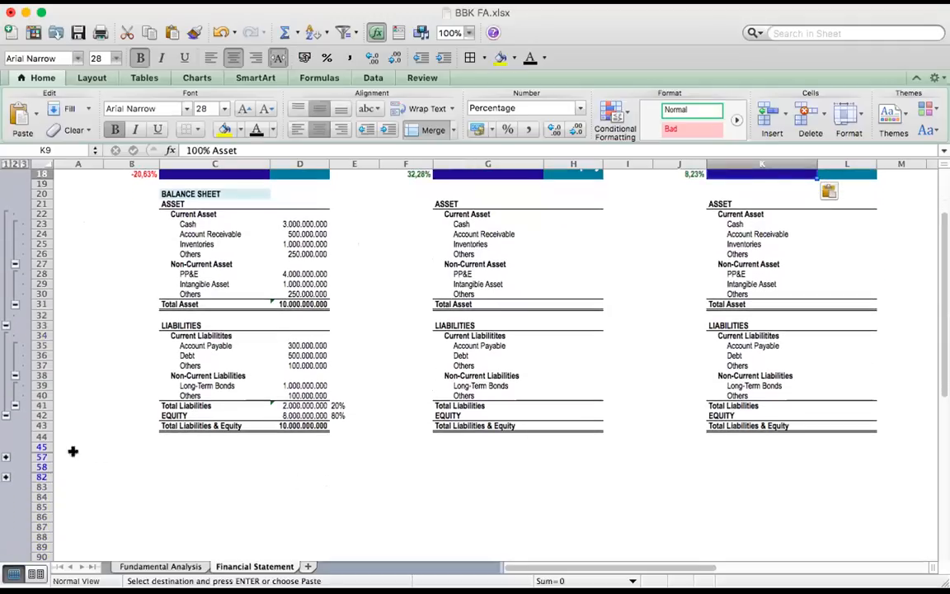
pyautogui.click(6, 458)
pyautogui.scroll(-4, 9, 417)
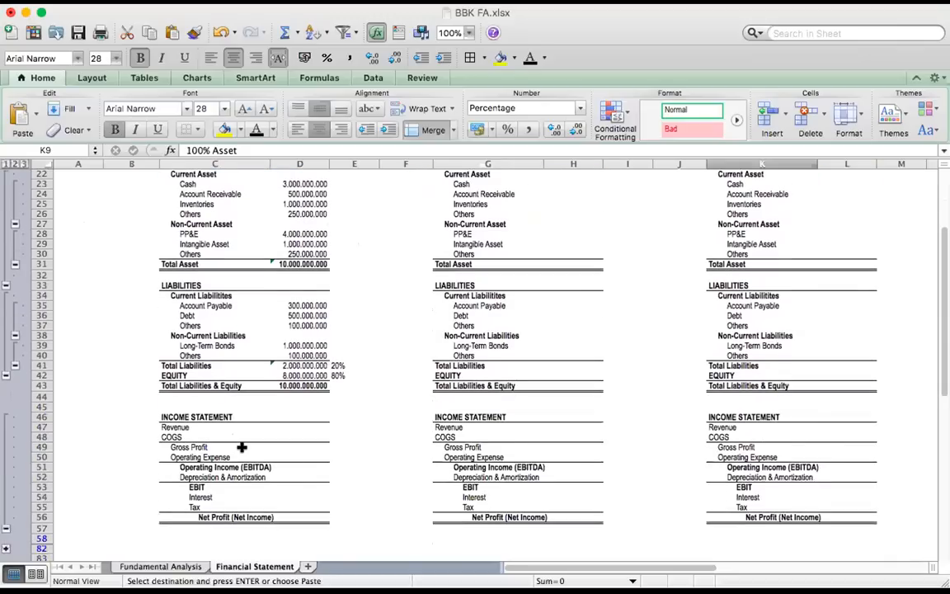
pyautogui.scroll(-3, 242, 447)
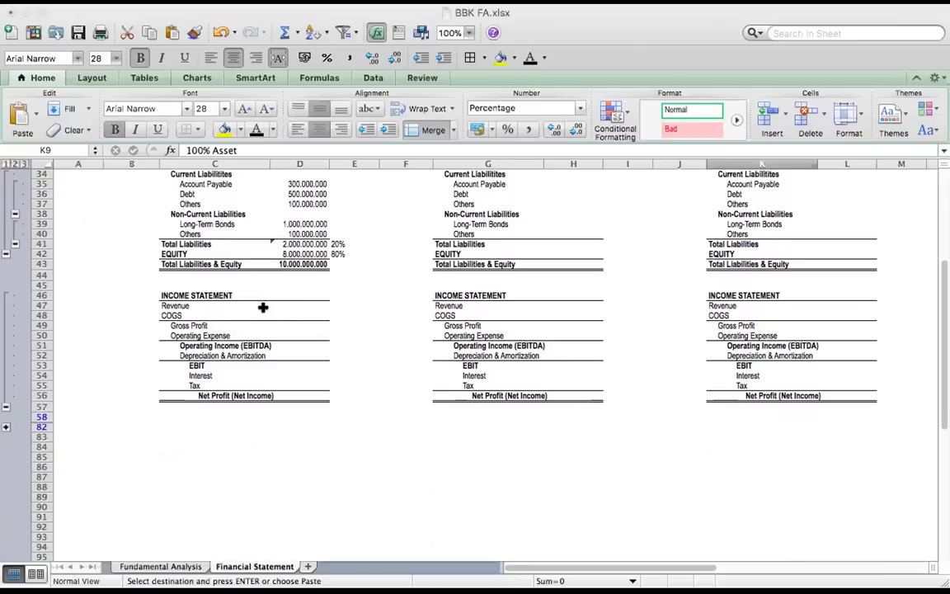
# Paste house A's Revenue 8.125.000.000, COGS 3.800.000.000 and Gross Profit formula =D47-D48 into D47:D49
pyautogui.click(163, 316)
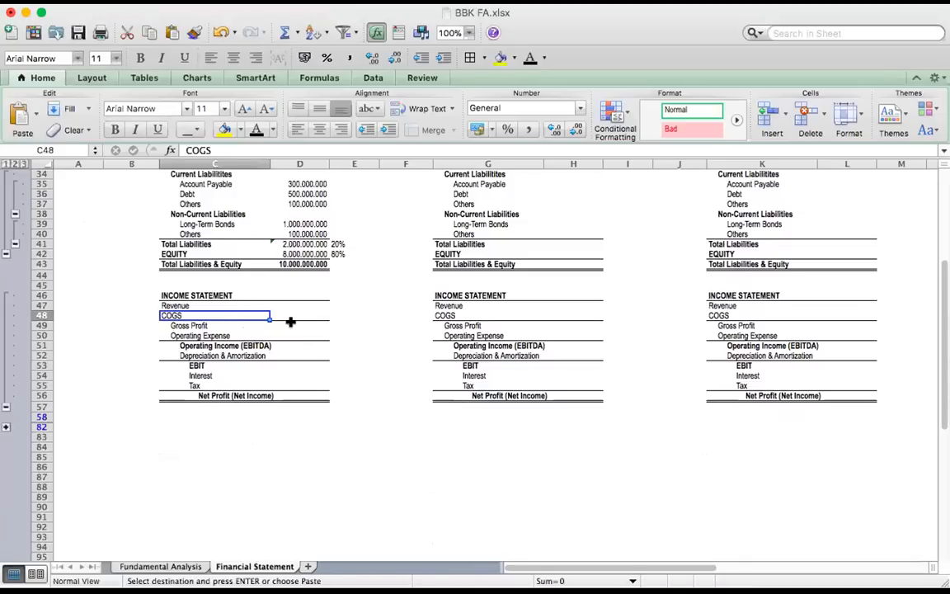
pyautogui.click(283, 321)
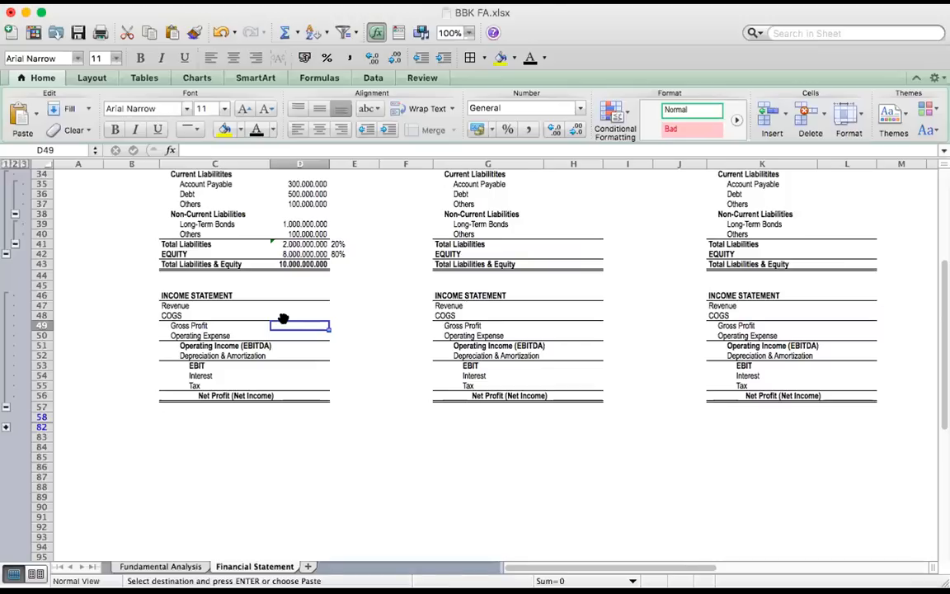
pyautogui.click(303, 302)
pyautogui.write('8.125.000.000 3.800.000.000 4.325.000.000')
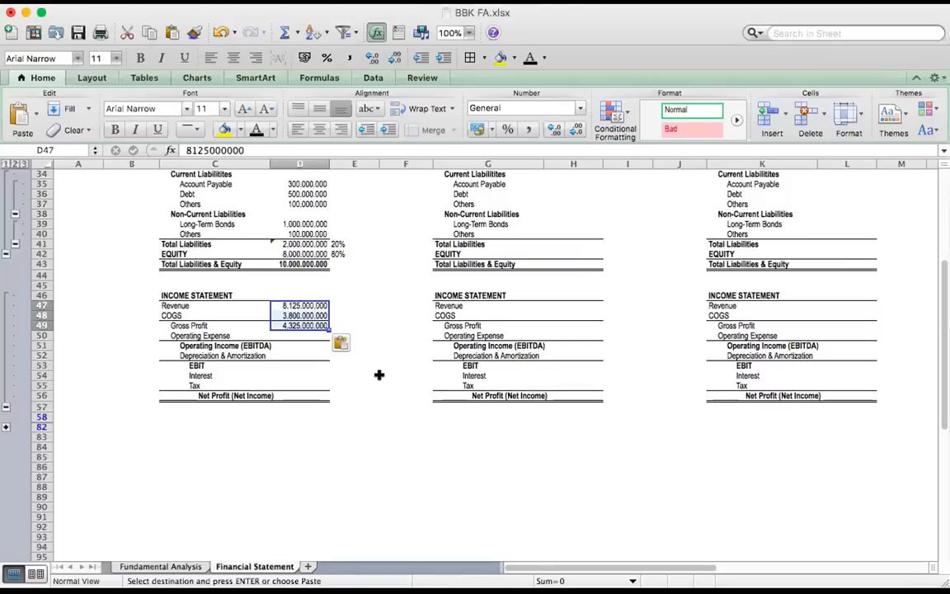
# Review house A's Revenue, COGS and Gross Profit, and paste Operating Expense 1.200.000.000 and the EBITDA formula =D49-D50 into D50:D51
pyautogui.click(219, 334)
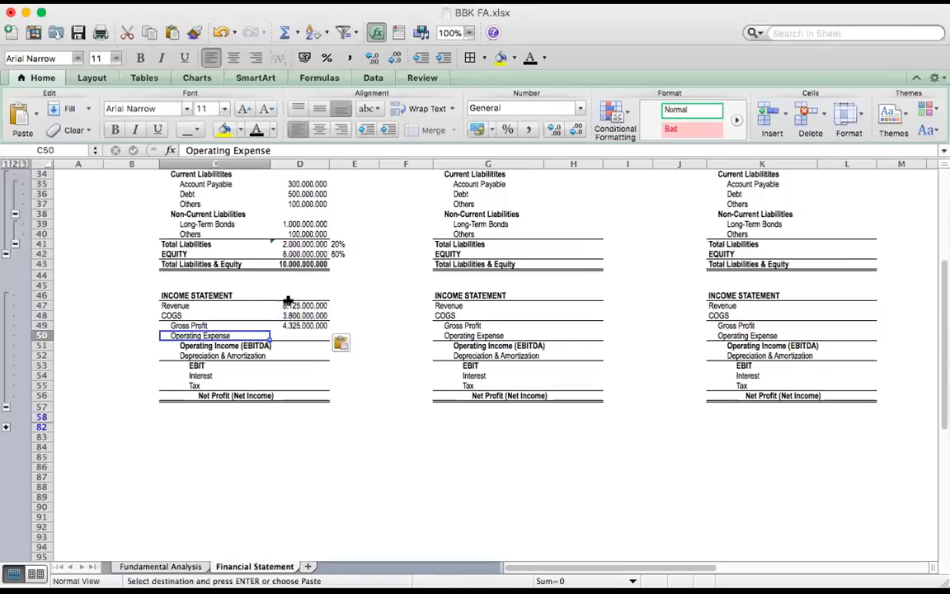
pyautogui.click(290, 305)
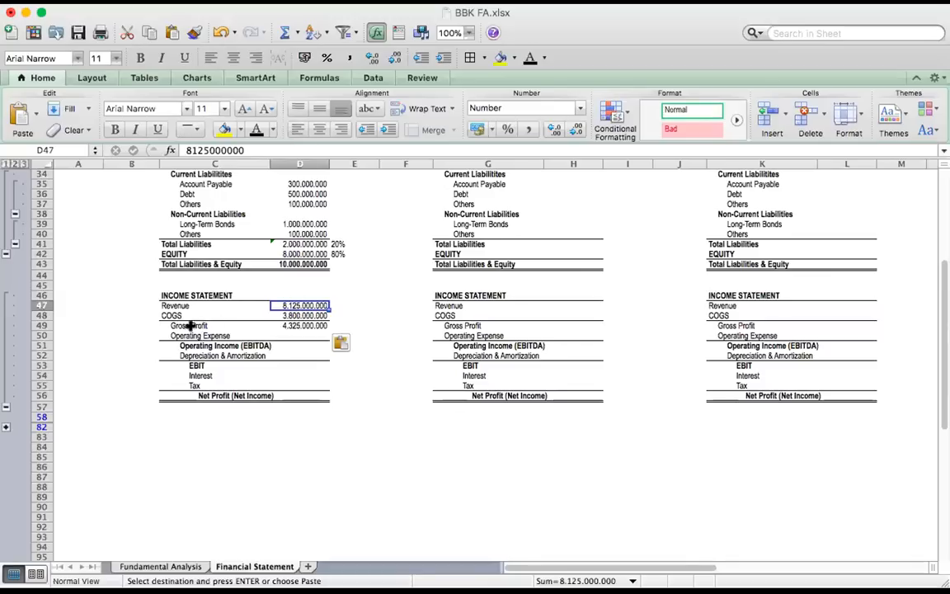
pyautogui.click(314, 315)
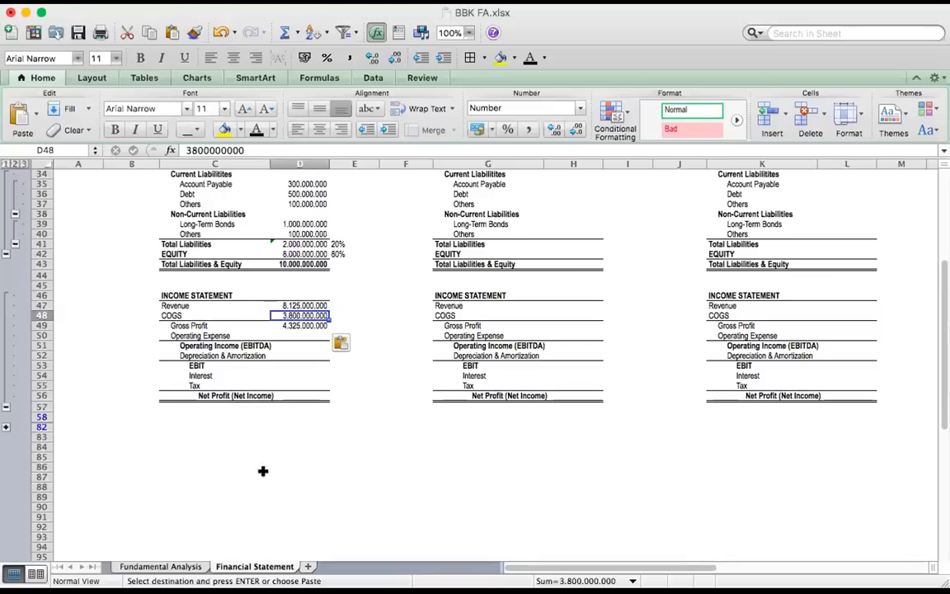
pyautogui.click(302, 327)
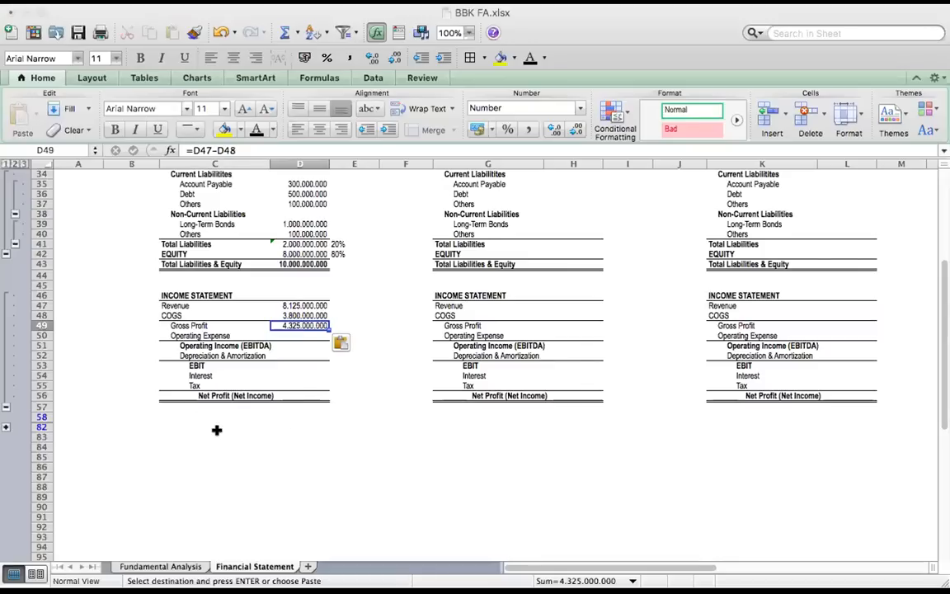
pyautogui.click(298, 331)
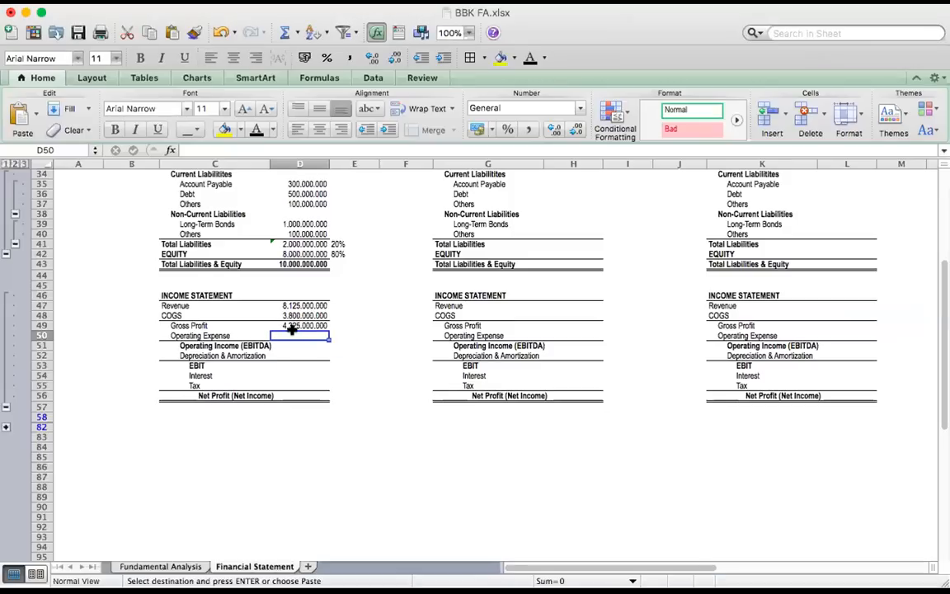
pyautogui.write('1.200.000.000 3.125.000.000')
pyautogui.click(363, 366)
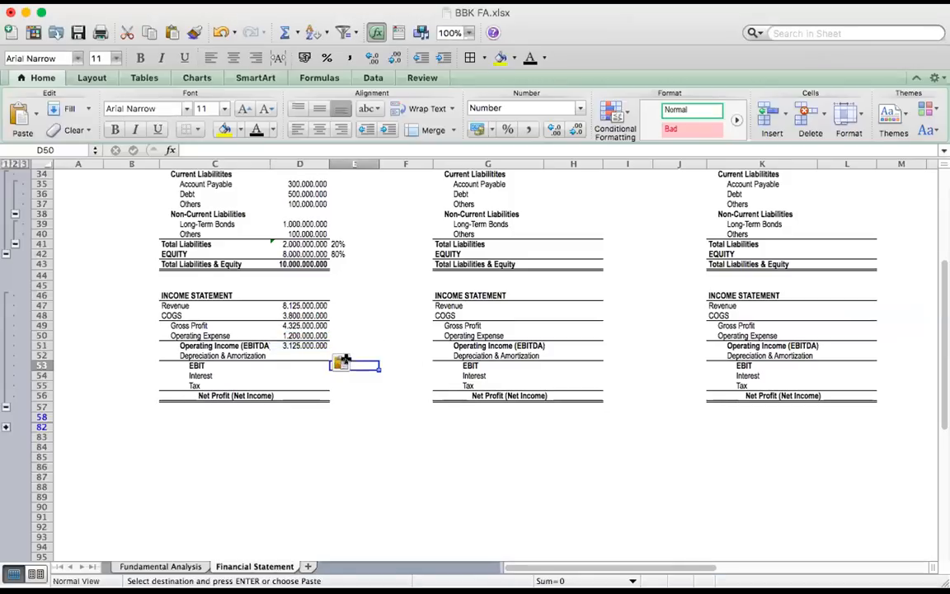
# Paste house A's Depreciation & Amortization of 300.000.000 and EBIT of 2.825.000.000 into D52:D53
pyautogui.click(314, 345)
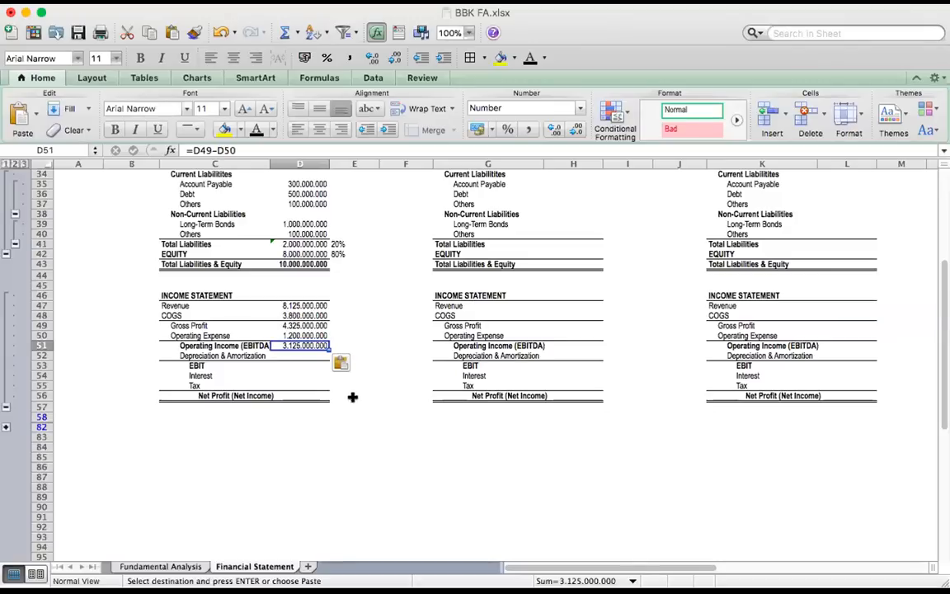
pyautogui.click(244, 355)
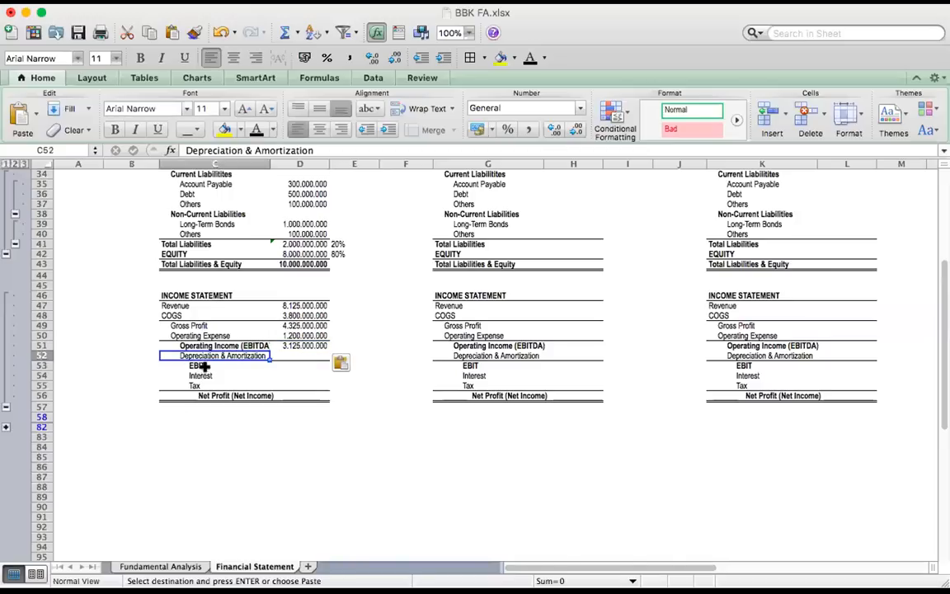
pyautogui.click(297, 357)
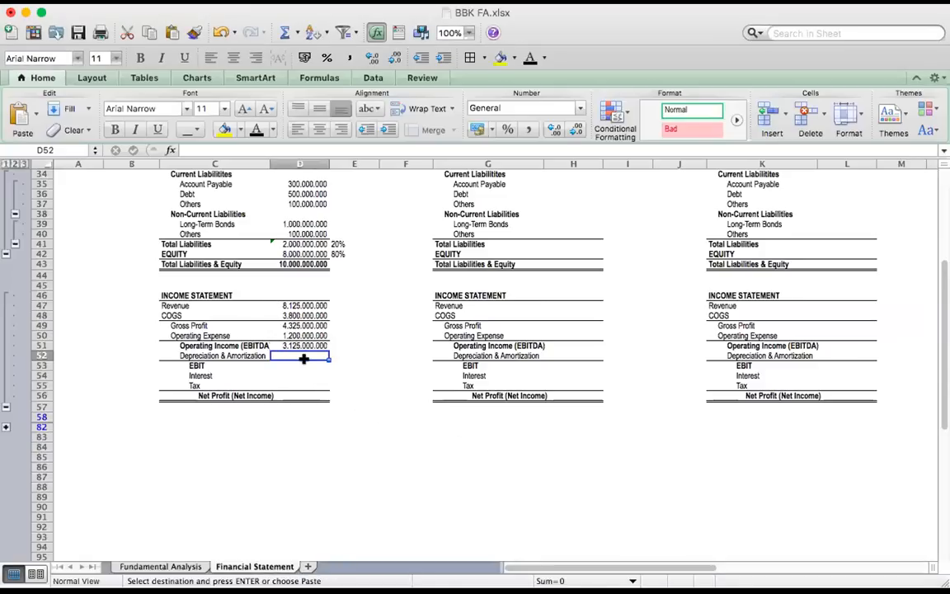
pyautogui.press('super+v')
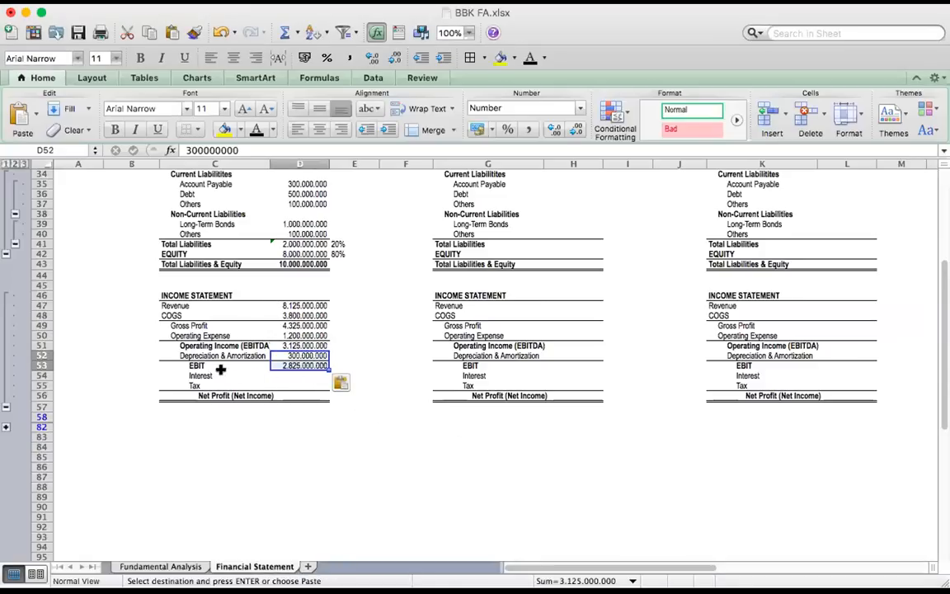
# Paste house A's Interest 150.000.000, Tax 375.000.000 and Net Profit formula =D53-D54-D55 into D54:D56
pyautogui.click(210, 367)
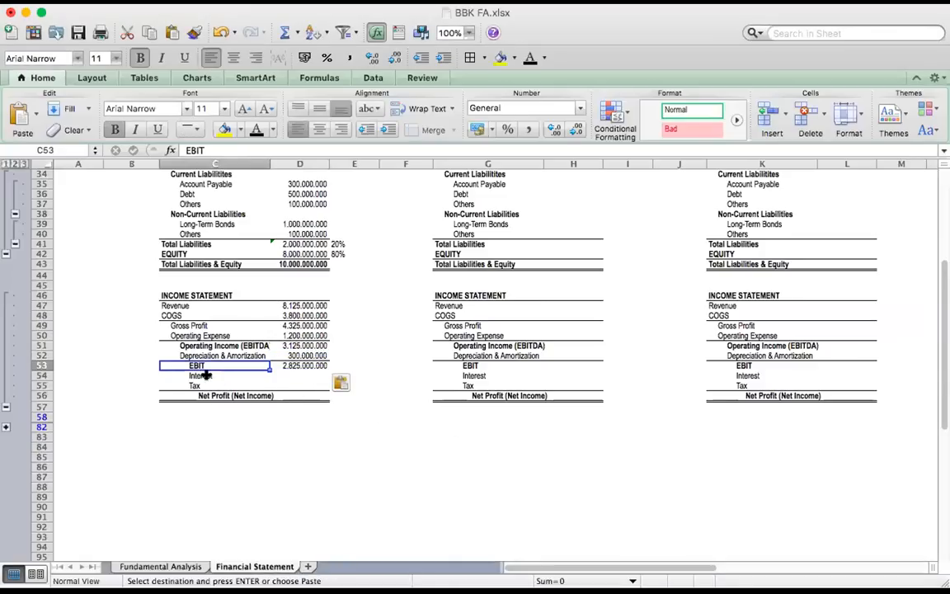
pyautogui.press('Down')
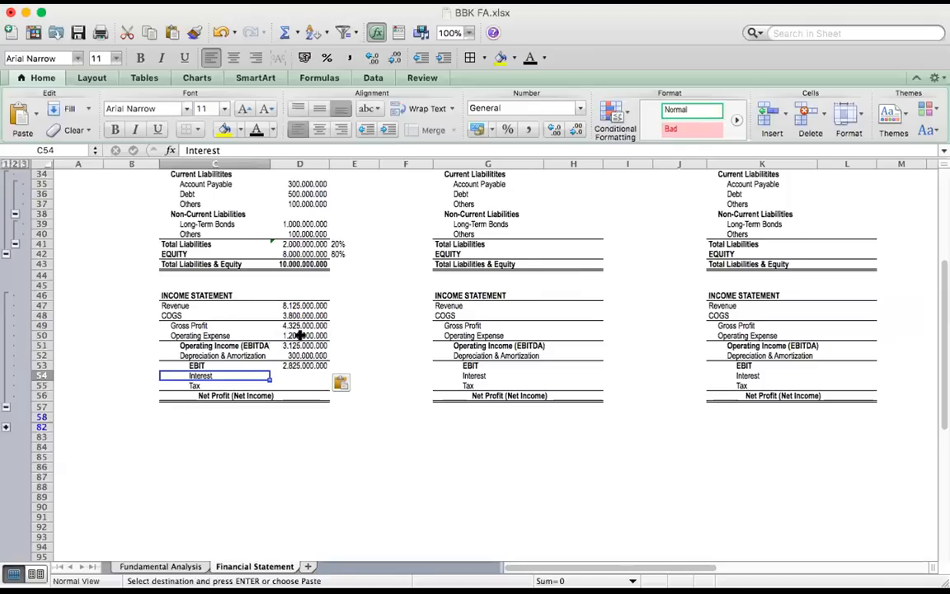
pyautogui.click(187, 384)
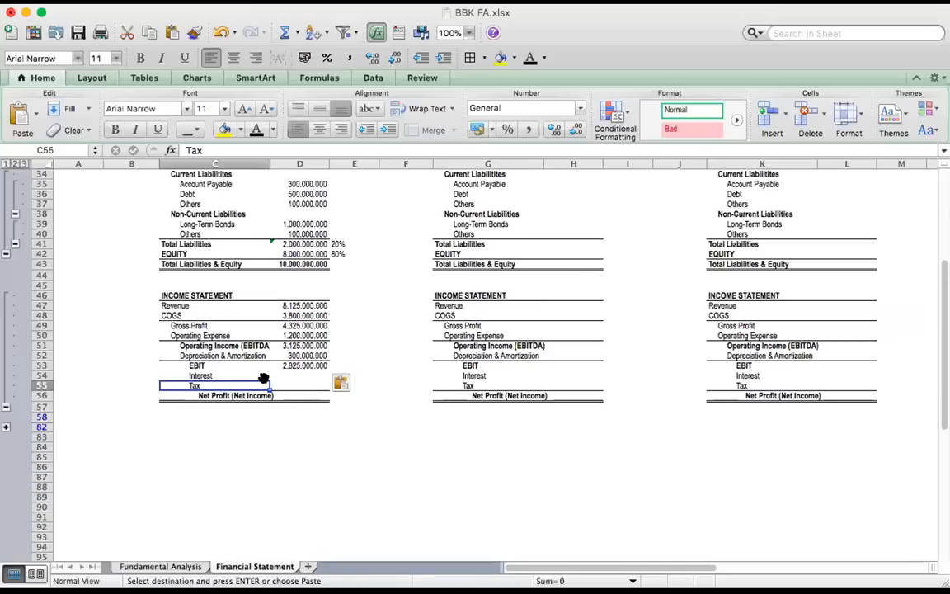
pyautogui.click(303, 375)
pyautogui.write('150.000.000 375.000.000 2.300.000.000')
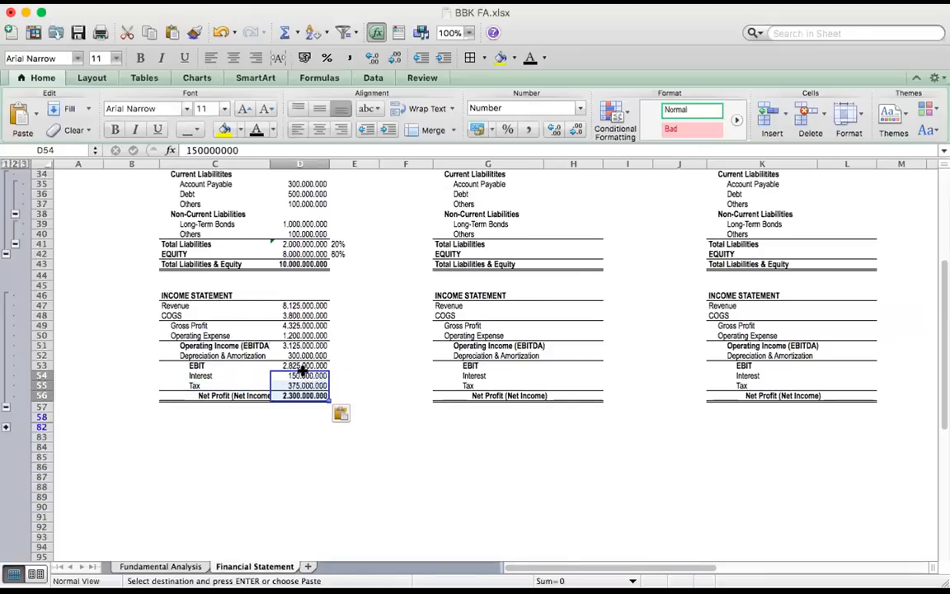
# Widen column C slightly to fit the full Net Profit (Net Income) label
pyautogui.click(299, 413)
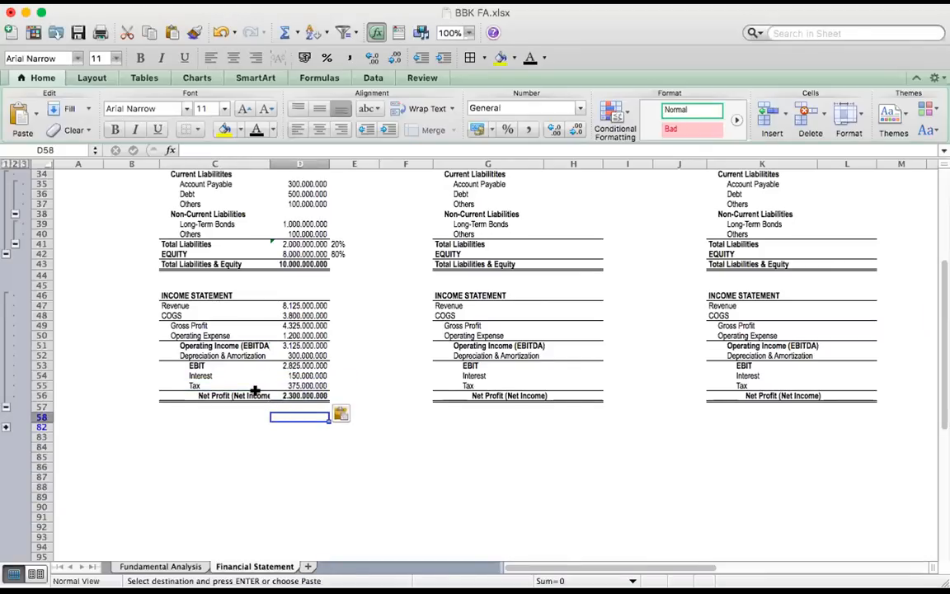
pyautogui.moveTo(269, 163); pyautogui.dragTo(275, 163)
pyautogui.click(370, 385)
pyautogui.click(302, 404)
# Compare house A's Net Profit in D56 with its Equity in D42
pyautogui.click(308, 392)
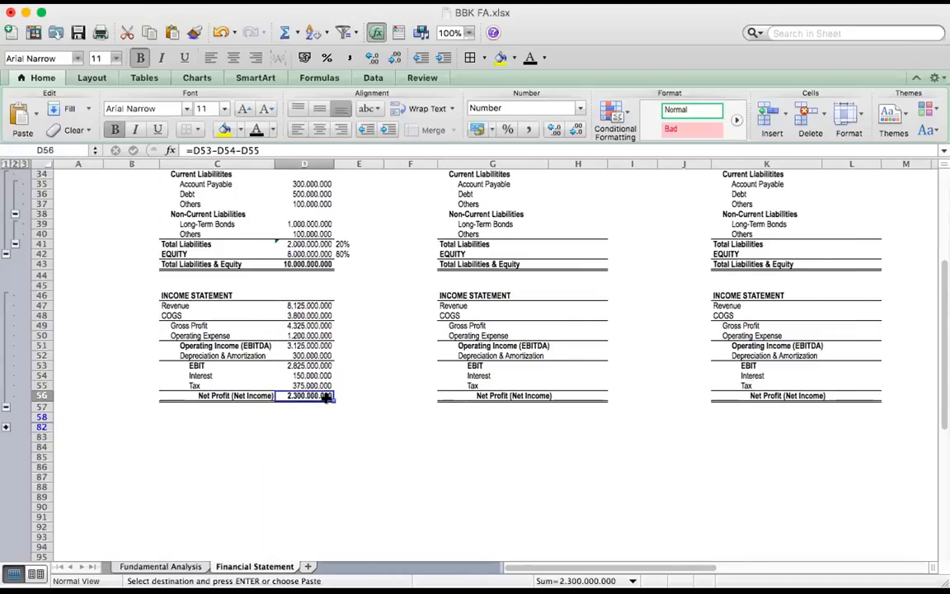
pyautogui.scroll(3, 327, 397)
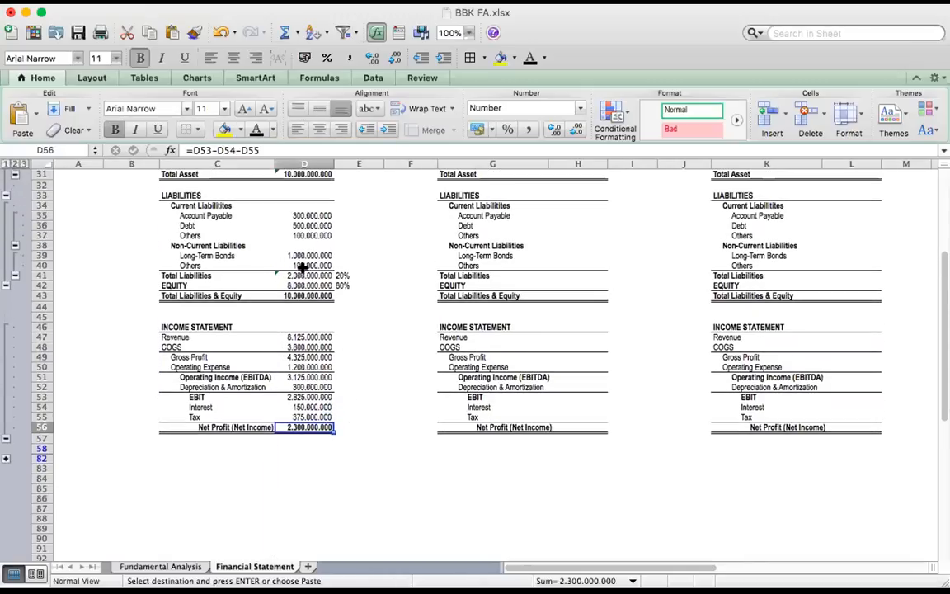
pyautogui.click(293, 283)
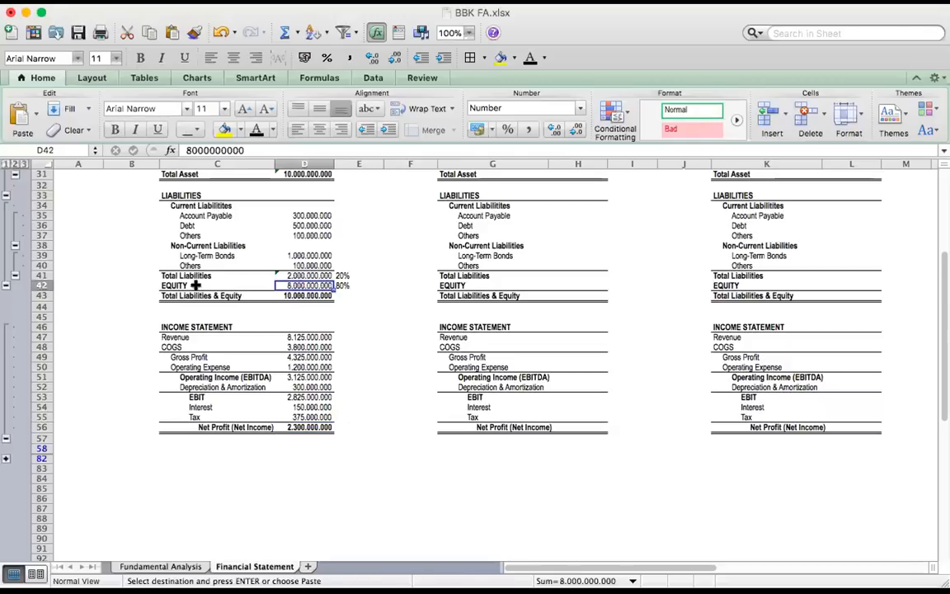
pyautogui.keyDown('shift'); pyautogui.click(190, 285); pyautogui.keyUp('shift')
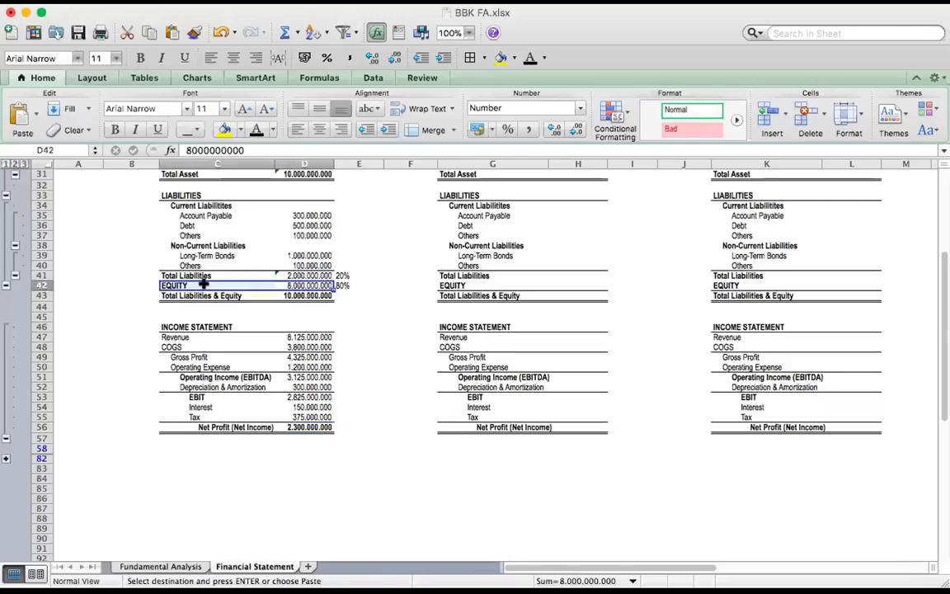
pyautogui.click(303, 421)
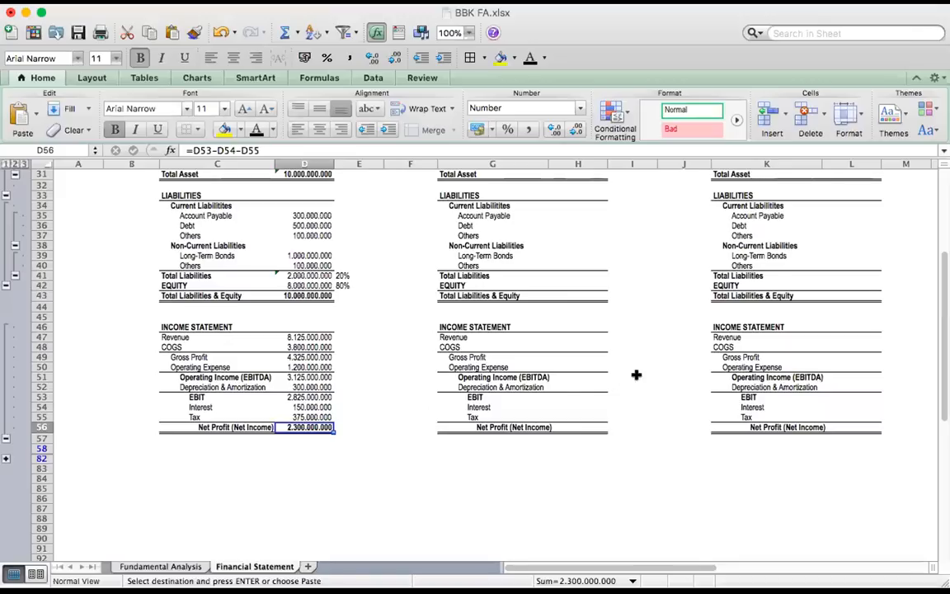
# Apply the light blue heading shading to INCOME STATEMENT in C46:D46, and check it against the BALANCE SHEET heading
pyautogui.scroll(1, 266, 375)
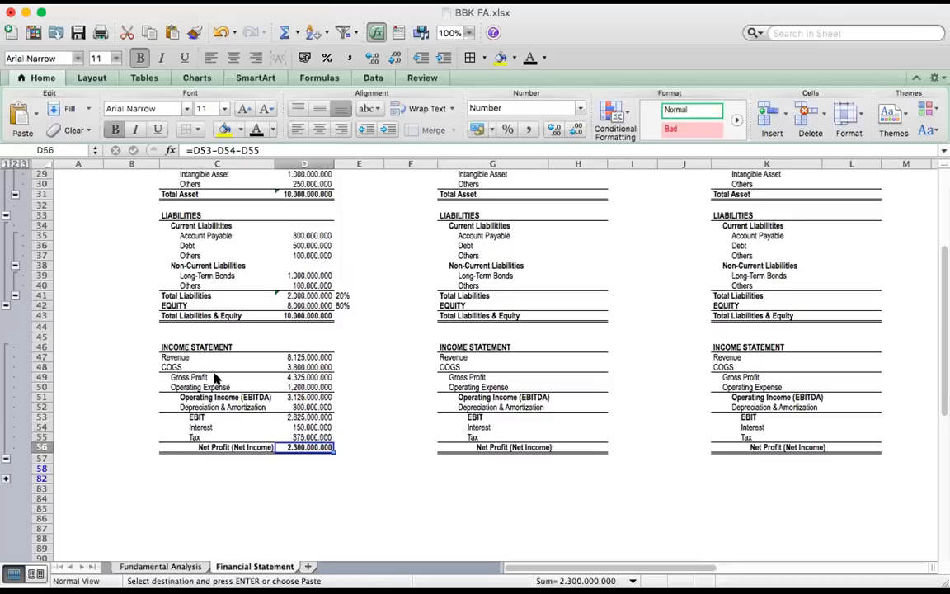
pyautogui.click(168, 342)
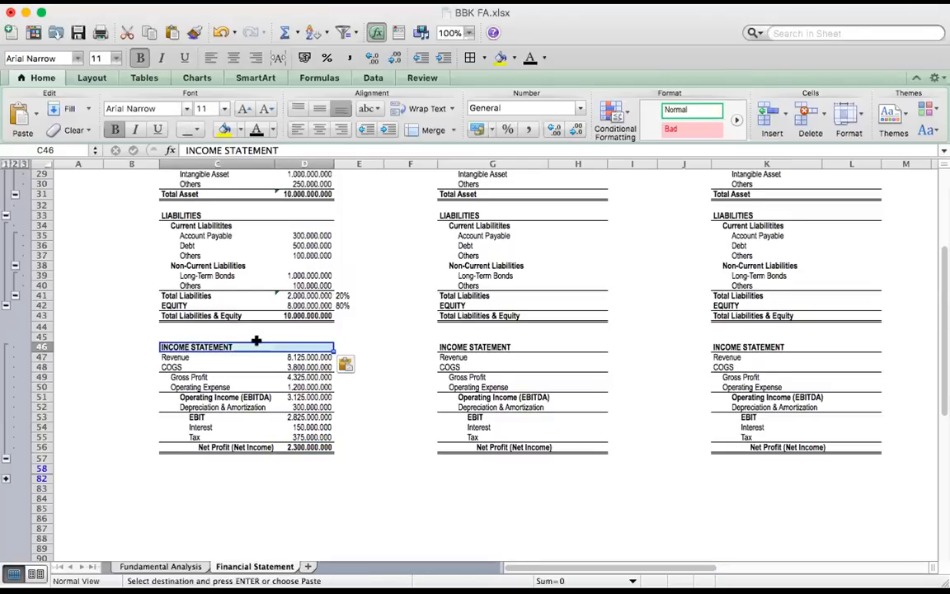
pyautogui.scroll(3, 126, 369)
pyautogui.click(126, 375)
pyautogui.scroll(2, 185, 350)
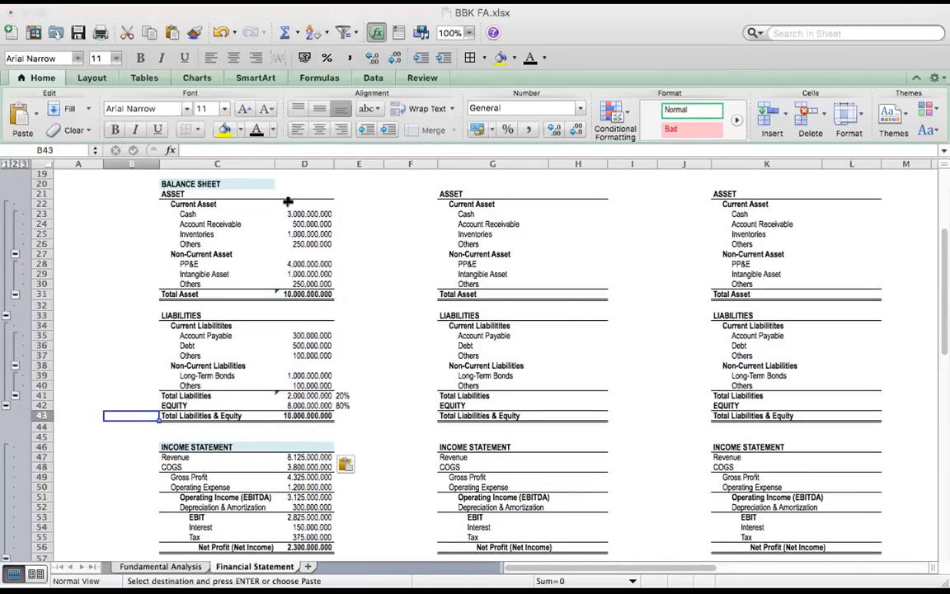
# Expand the collapsed CASHFLOW STATEMENT rows below the income statements
pyautogui.scroll(-5, 267, 420)
pyautogui.scroll(-1, 269, 420)
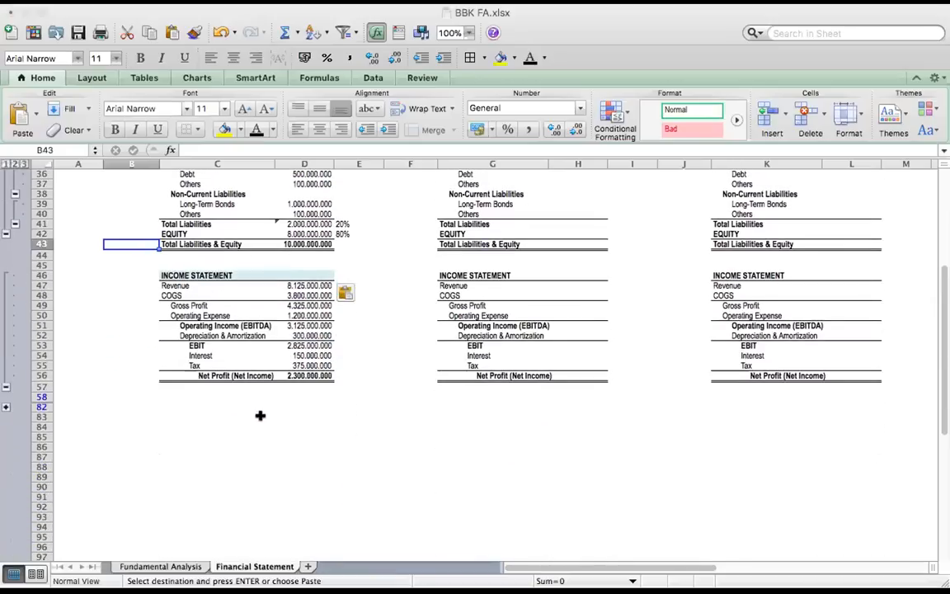
pyautogui.click(7, 407)
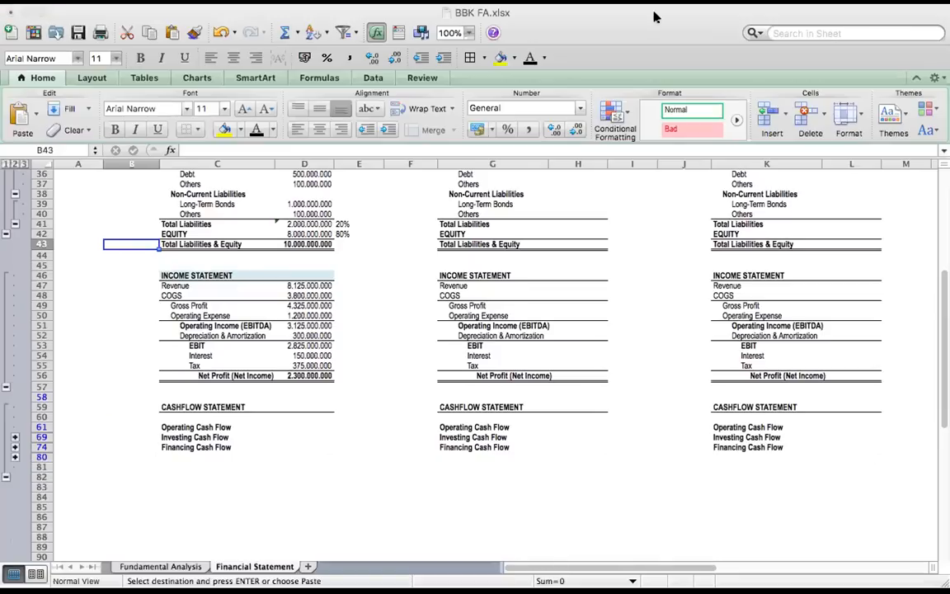
# Review the three cash flow categories in column C and expand the collapsed detail rows under Operating Cash Flow
pyautogui.click(169, 427)
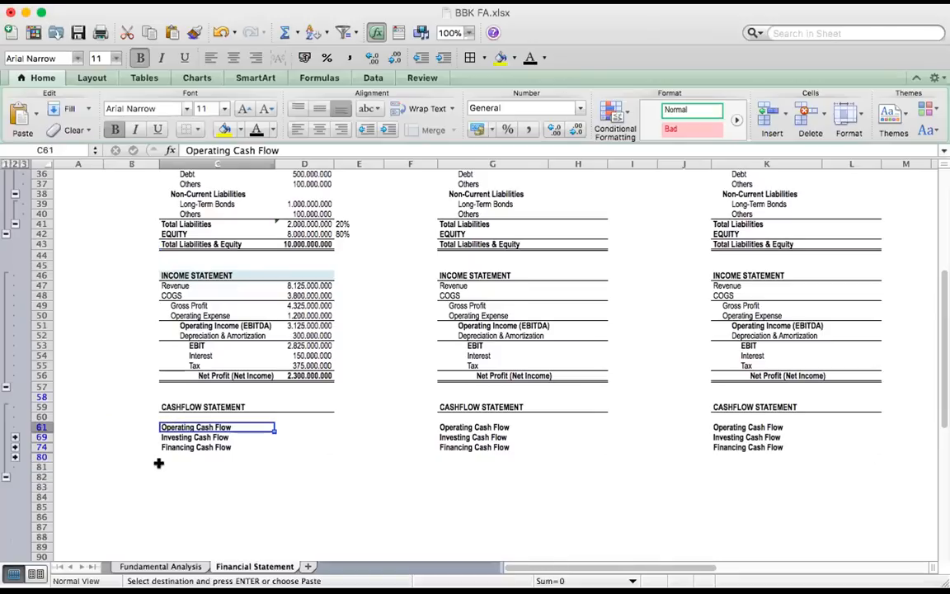
pyautogui.click(165, 438)
pyautogui.click(165, 447)
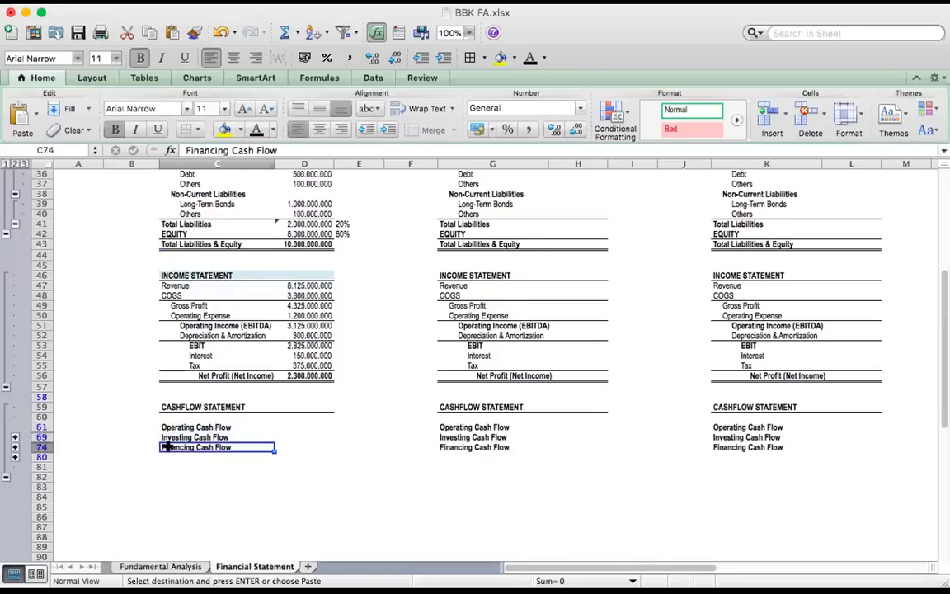
pyautogui.click(154, 546)
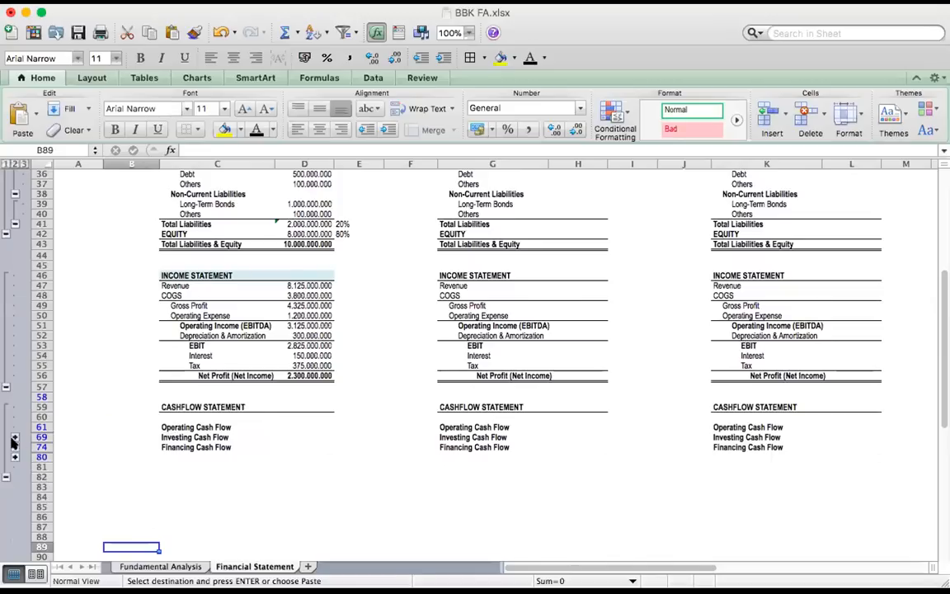
pyautogui.click(177, 437)
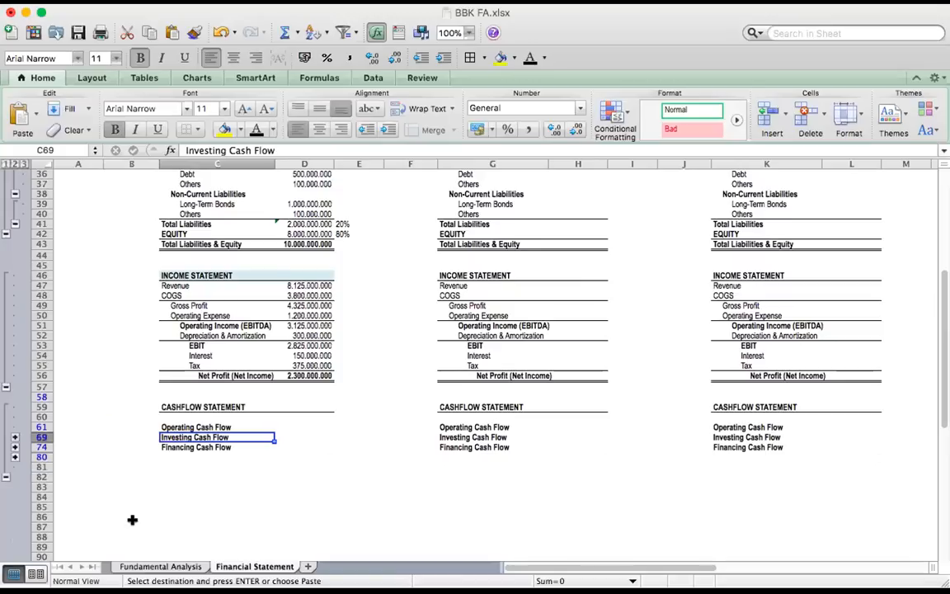
pyautogui.click(13, 440)
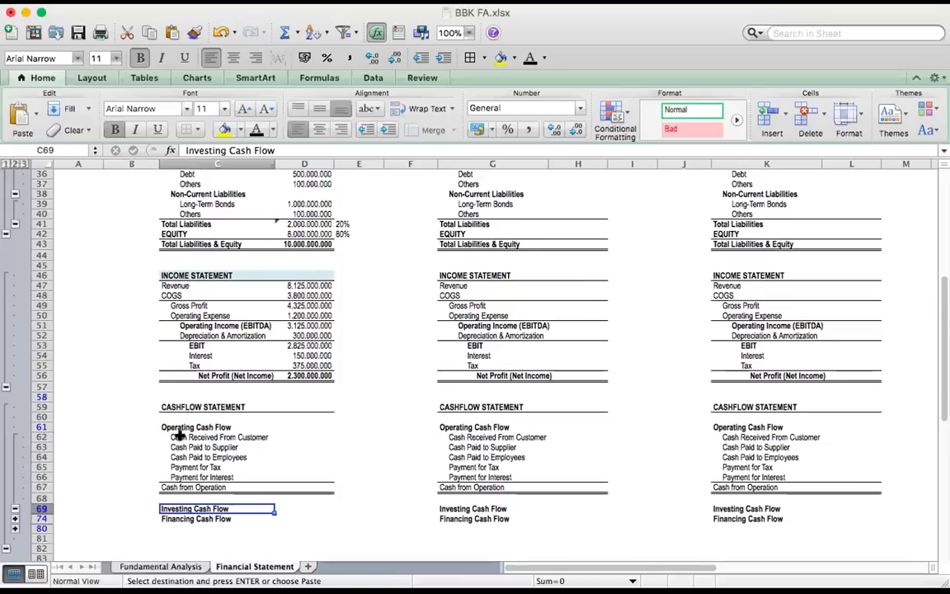
# Compare the Cash Received From Customer item in row 62 with company A's Revenue in D47
pyautogui.click(177, 436)
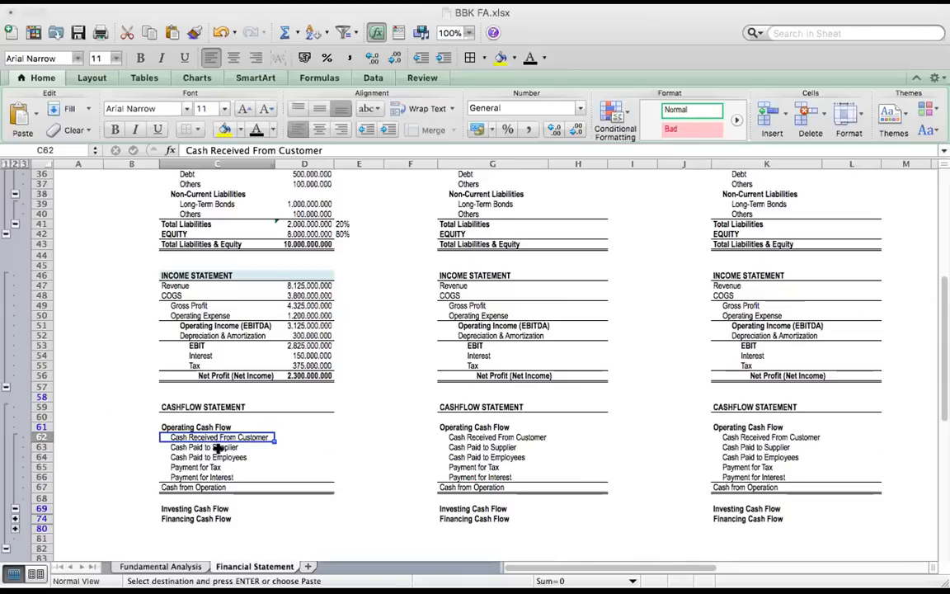
pyautogui.scroll(5, 198, 346)
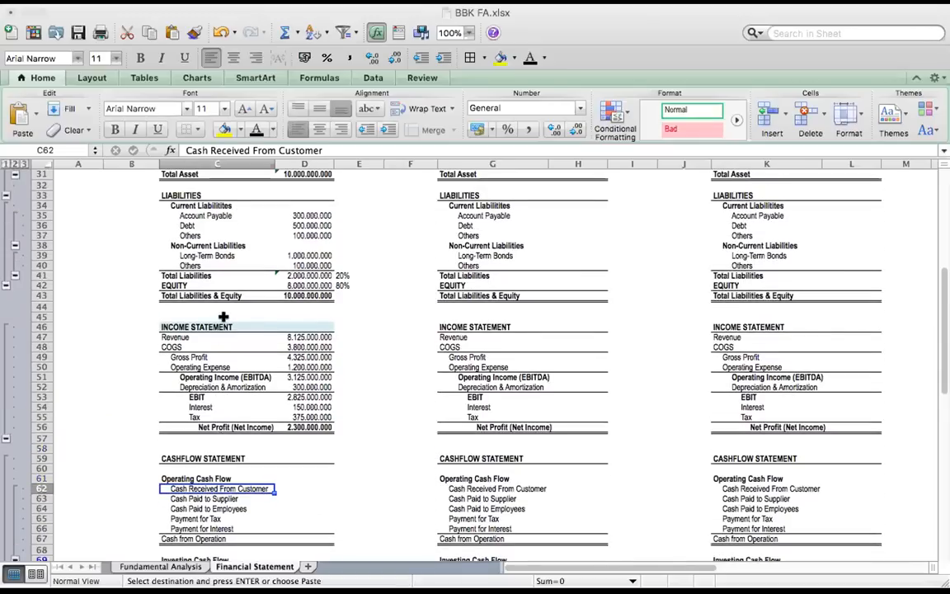
pyautogui.scroll(4, 198, 317)
pyautogui.scroll(-3, 223, 334)
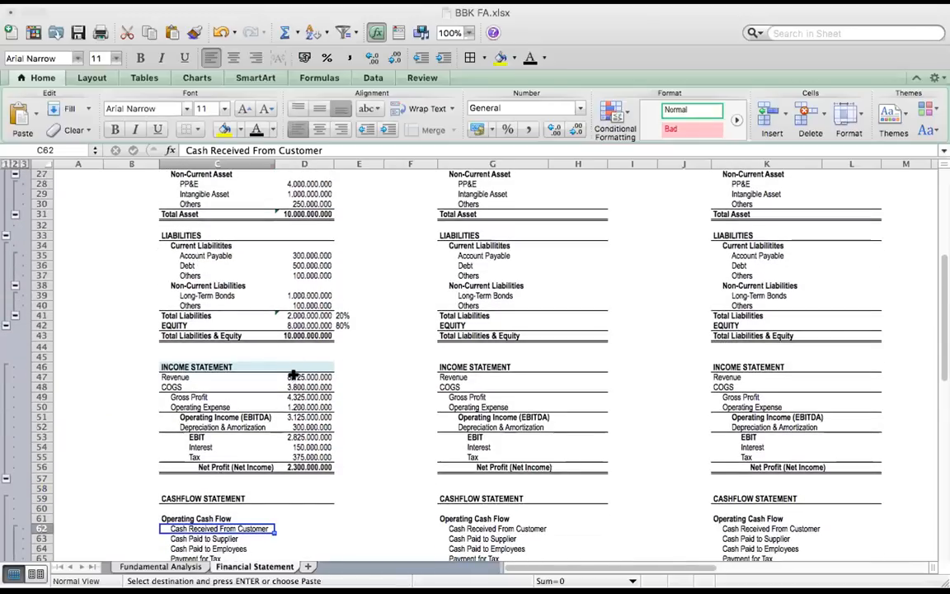
pyautogui.click(305, 377)
pyautogui.scroll(-3, 152, 408)
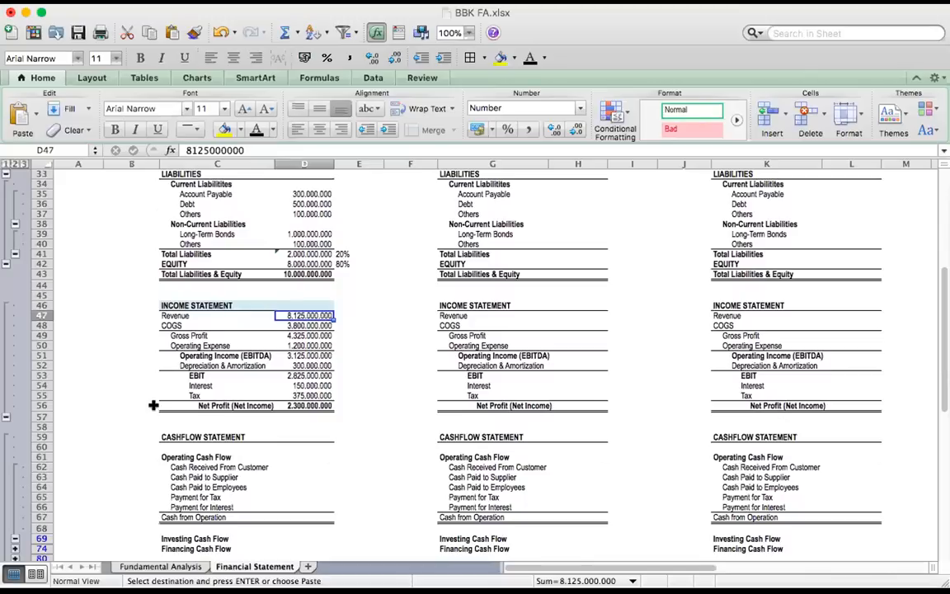
pyautogui.click(165, 467)
pyautogui.scroll(-1, 303, 491)
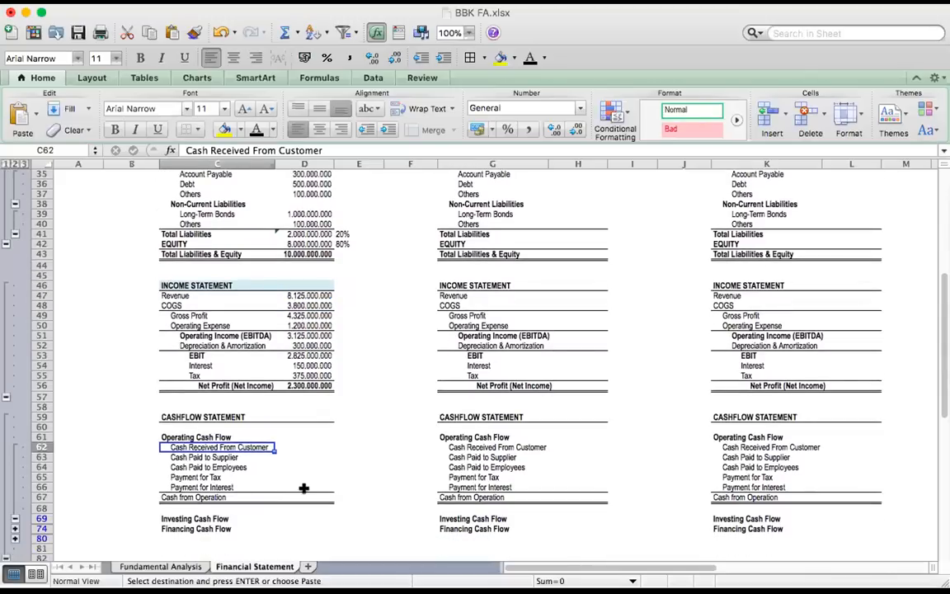
pyautogui.scroll(1, 302, 485)
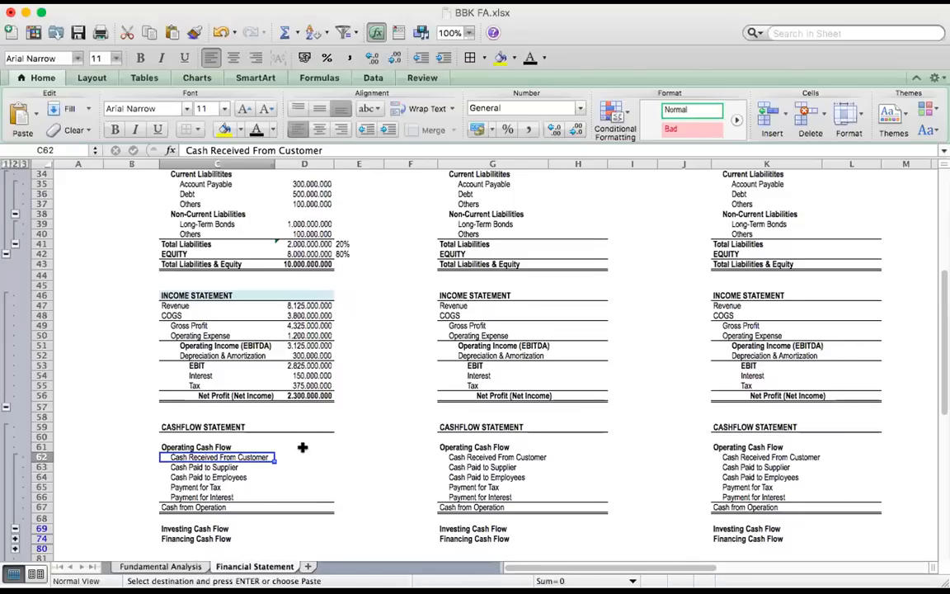
# Paste company A's operating cash flow figures into D62:D67: 7.625.000.000, -700.000.000, -1.200.000.000, -375.000.000, -100.000.000 and their sum
pyautogui.click(306, 456)
pyautogui.write('7.625.000.000 -700.000.000 -1.200.000.000 -375.000.000 -100.000.000 5.250.000.000')
pyautogui.scroll(-5, 418, 458)
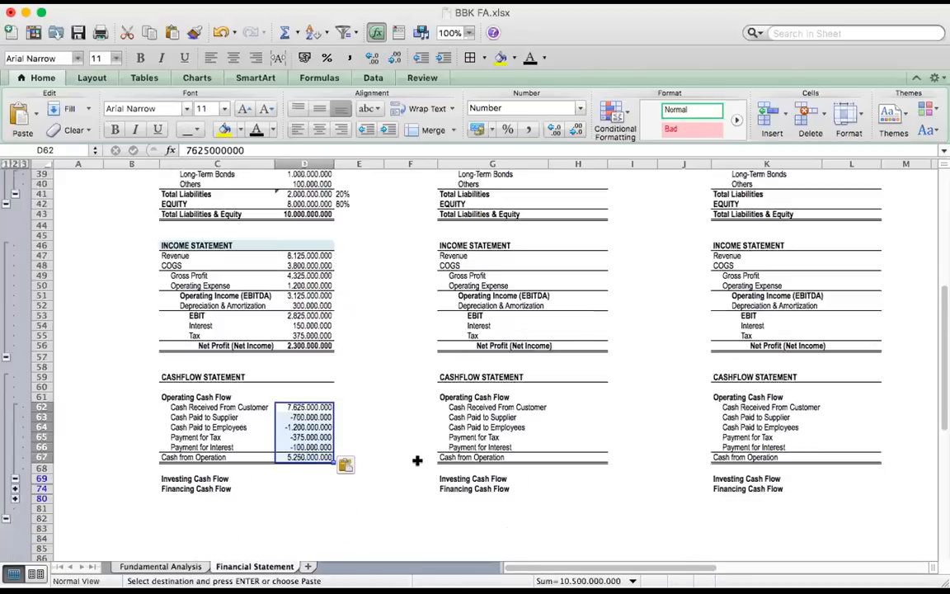
pyautogui.click(367, 485)
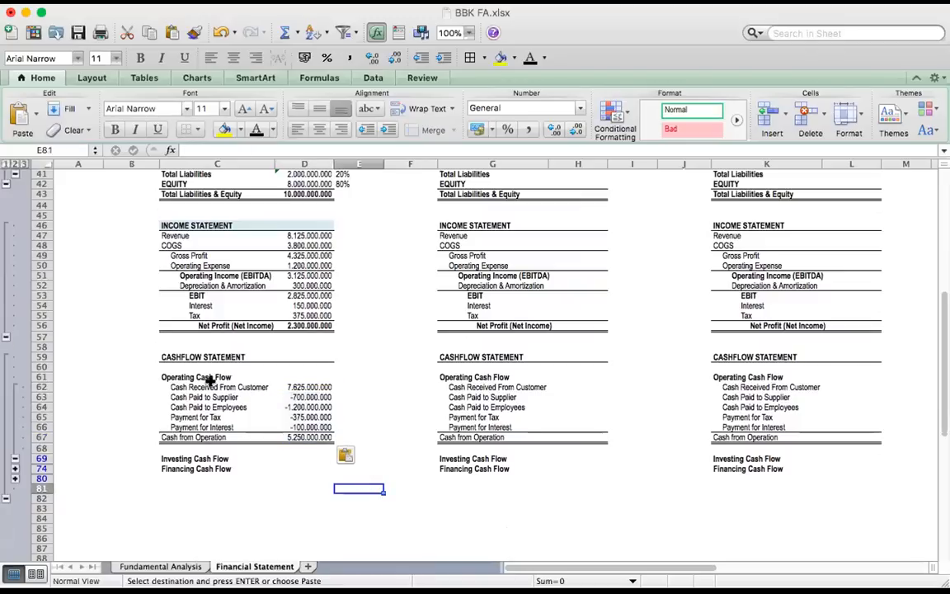
# Check Revenue in D47 against Cash Received From Customer, and examine each operating payment through the Cash from Operation total in D67
pyautogui.click(312, 236)
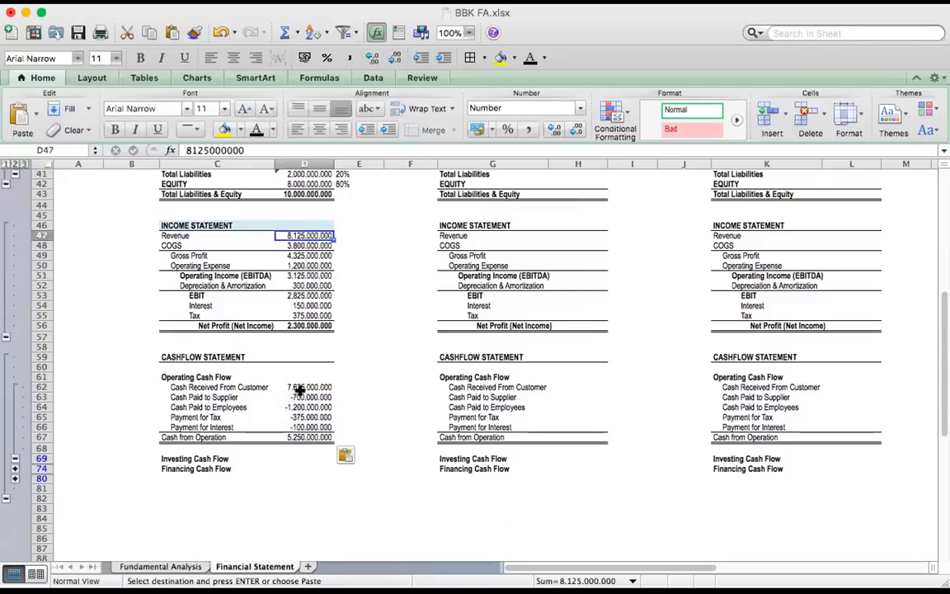
pyautogui.click(299, 387)
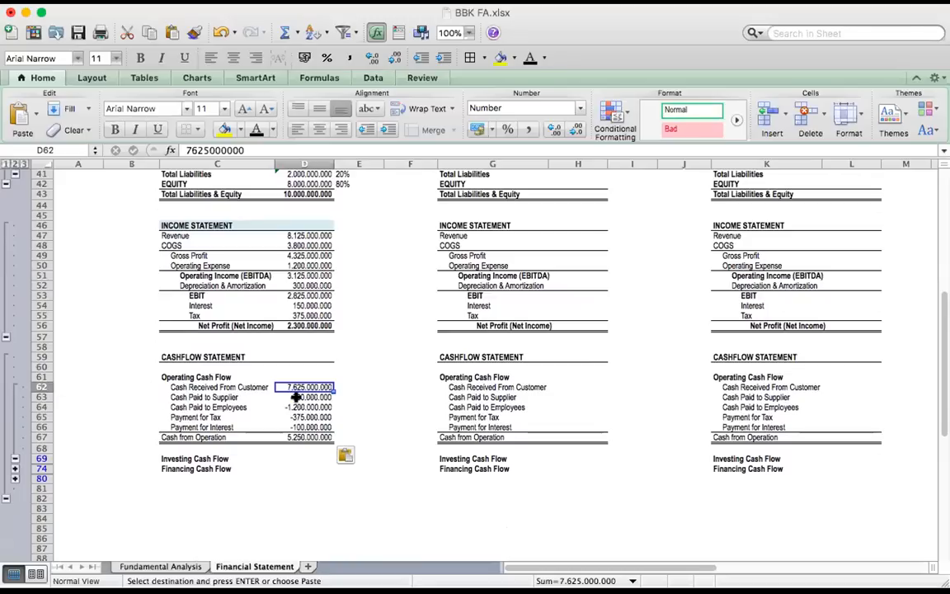
pyautogui.click(221, 397)
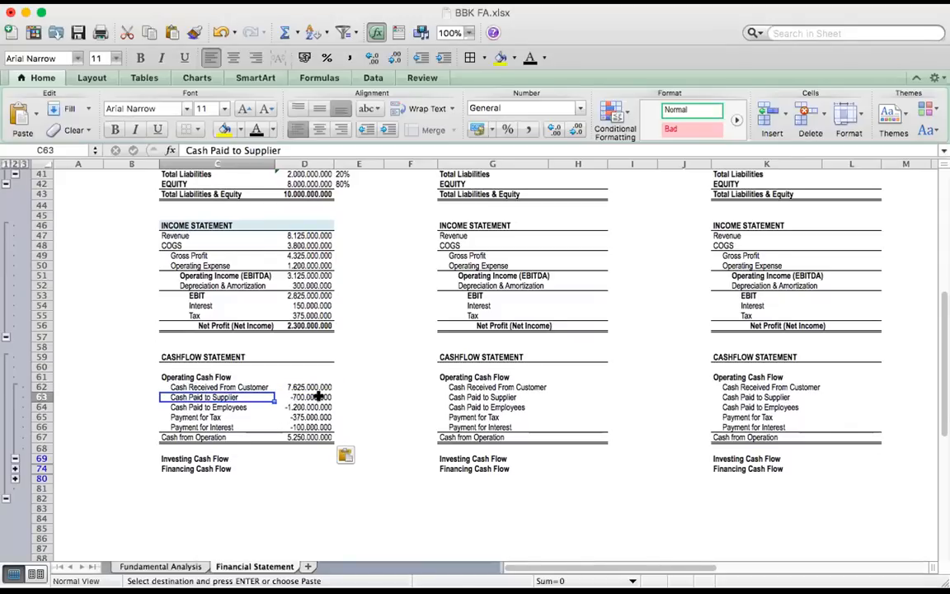
pyautogui.click(182, 410)
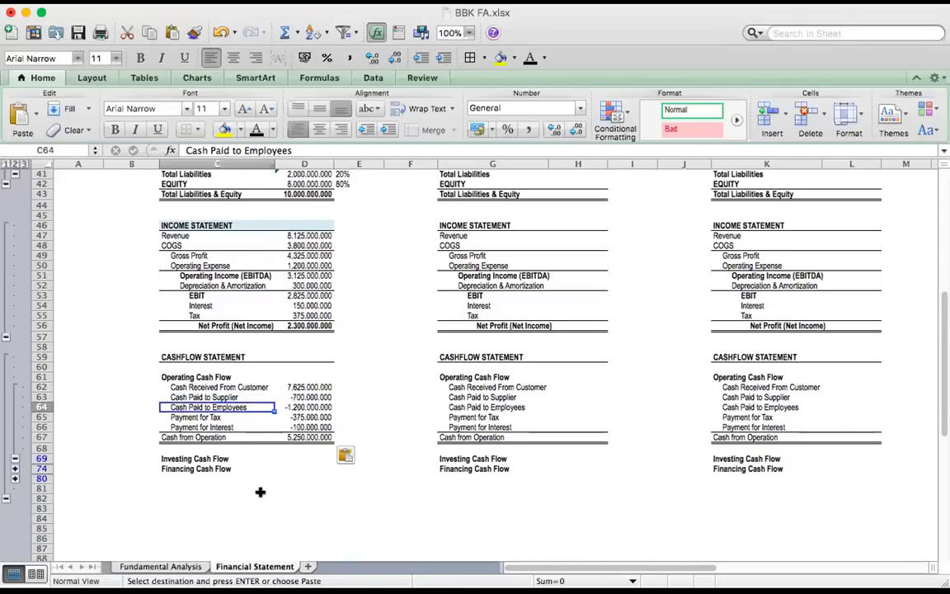
pyautogui.click(196, 418)
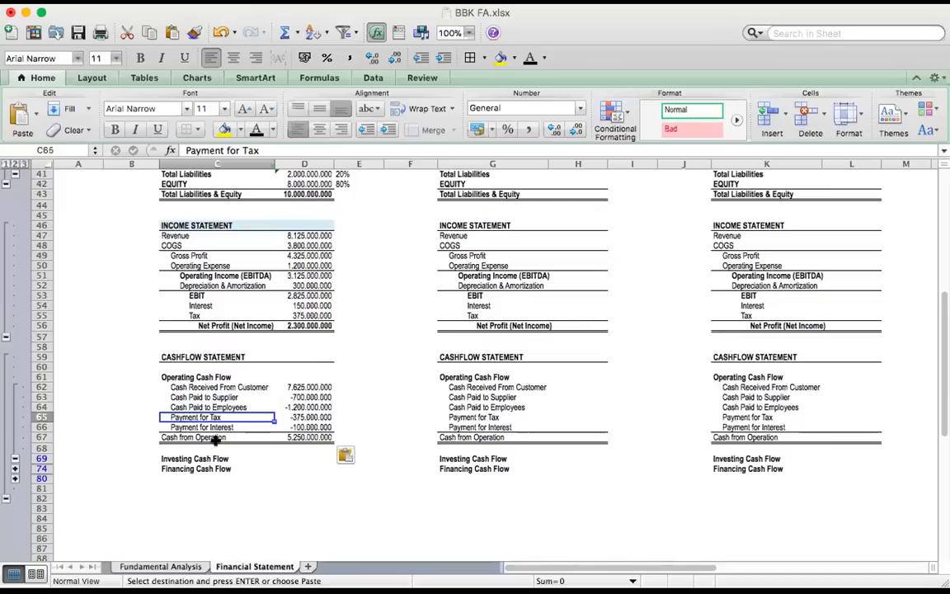
pyautogui.click(190, 424)
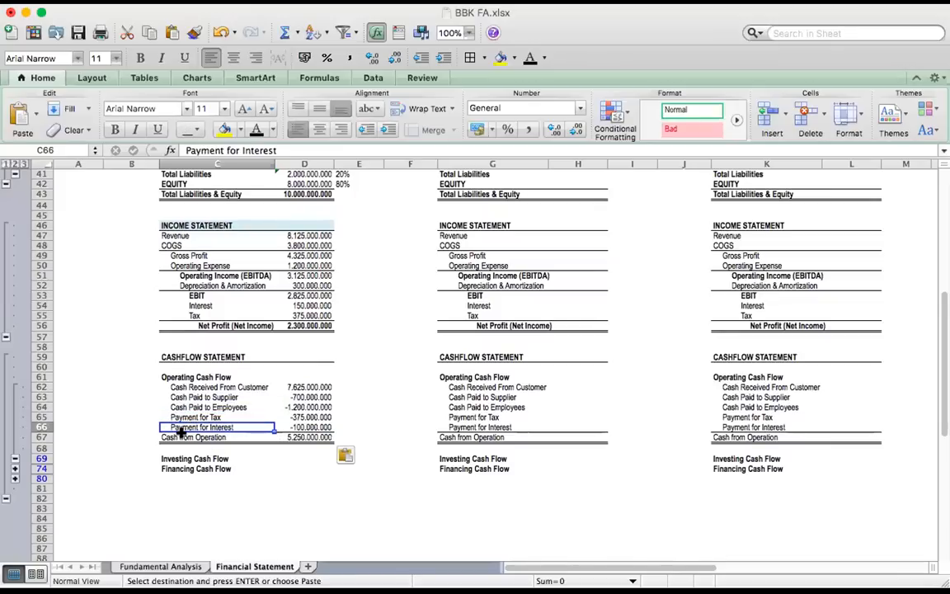
pyautogui.click(256, 439)
pyautogui.click(287, 437)
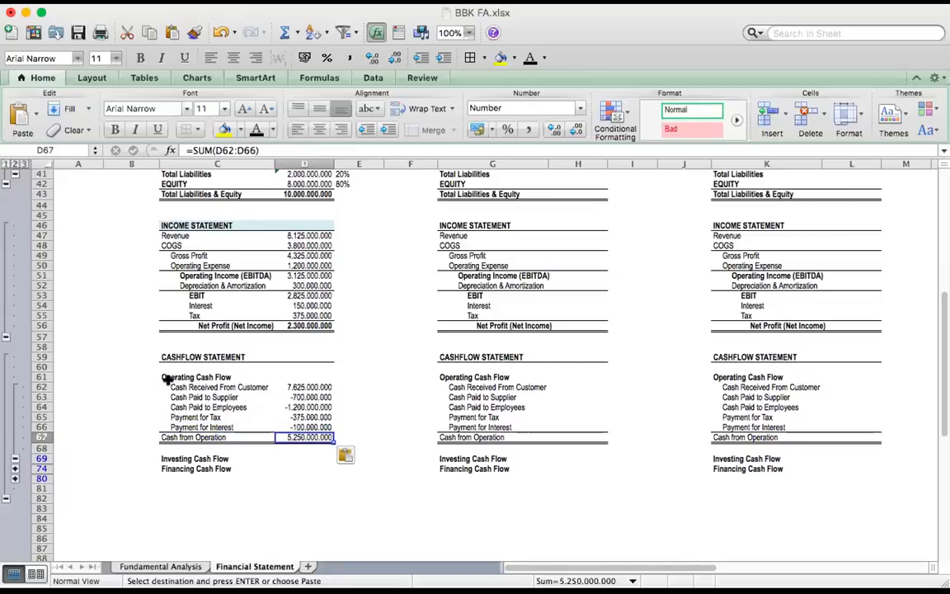
# Expand the detail rows under Investing Cash Flow and review the Investment Properties and Acquisition of Fixed Asset items
pyautogui.click(15, 468)
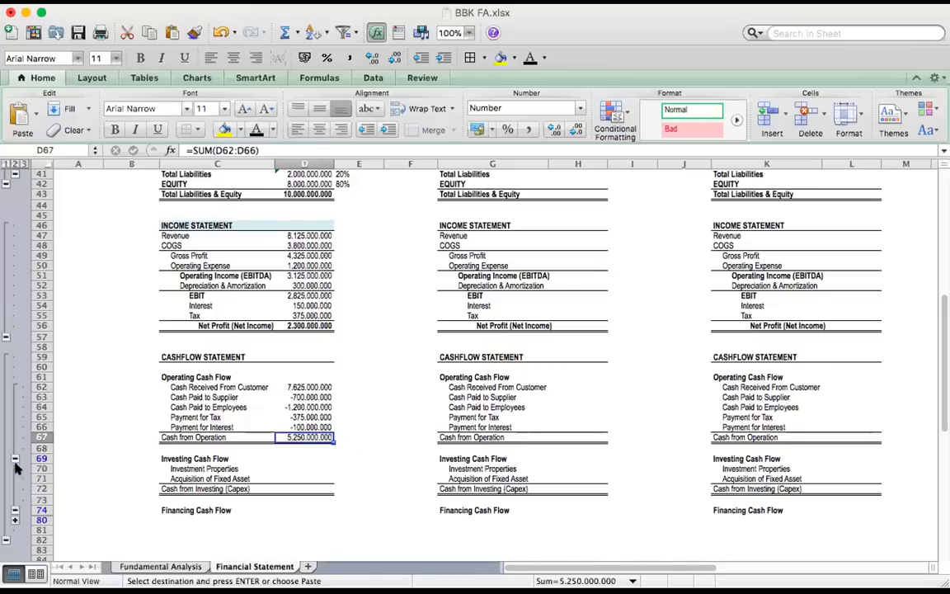
pyautogui.scroll(-3, 212, 478)
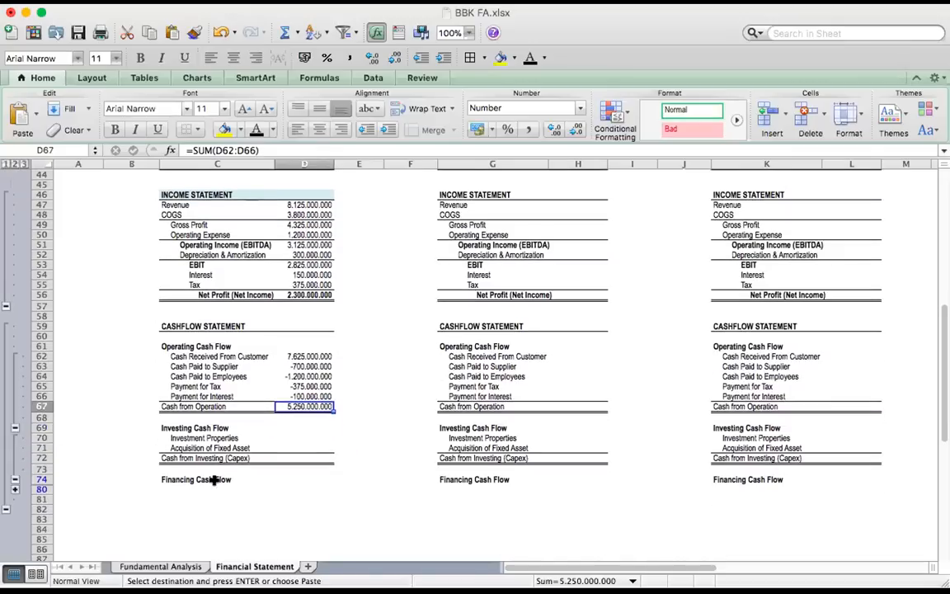
pyautogui.click(221, 438)
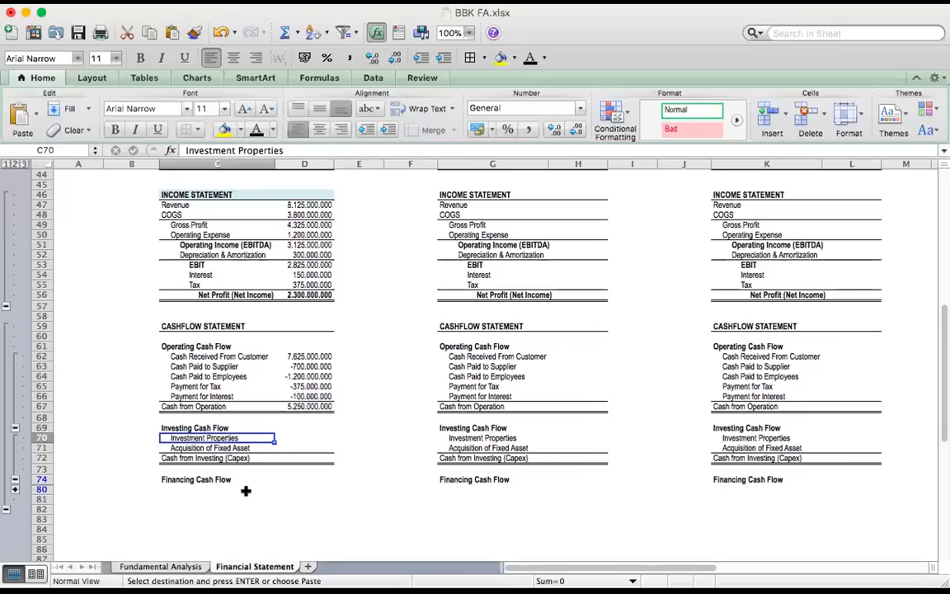
pyautogui.press('Down')
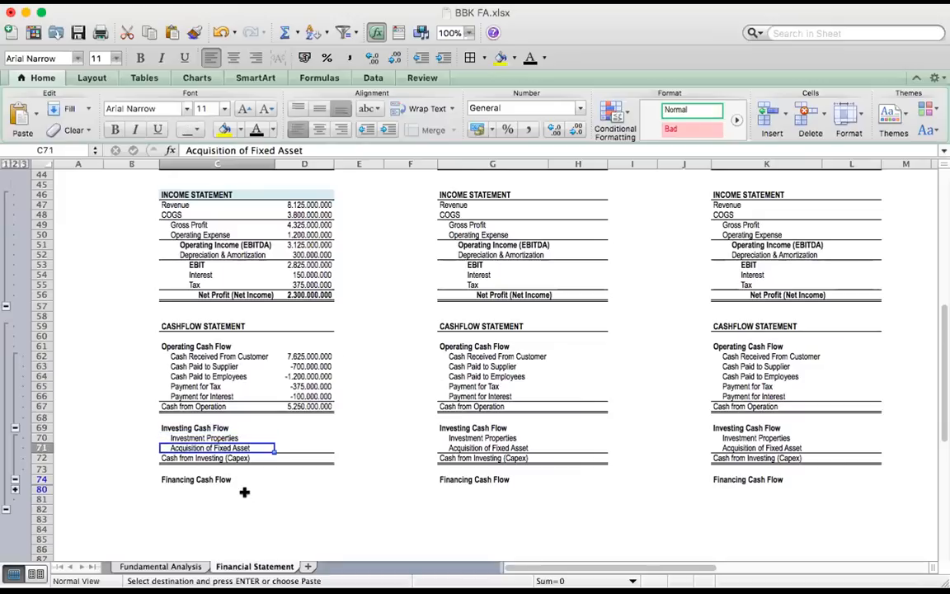
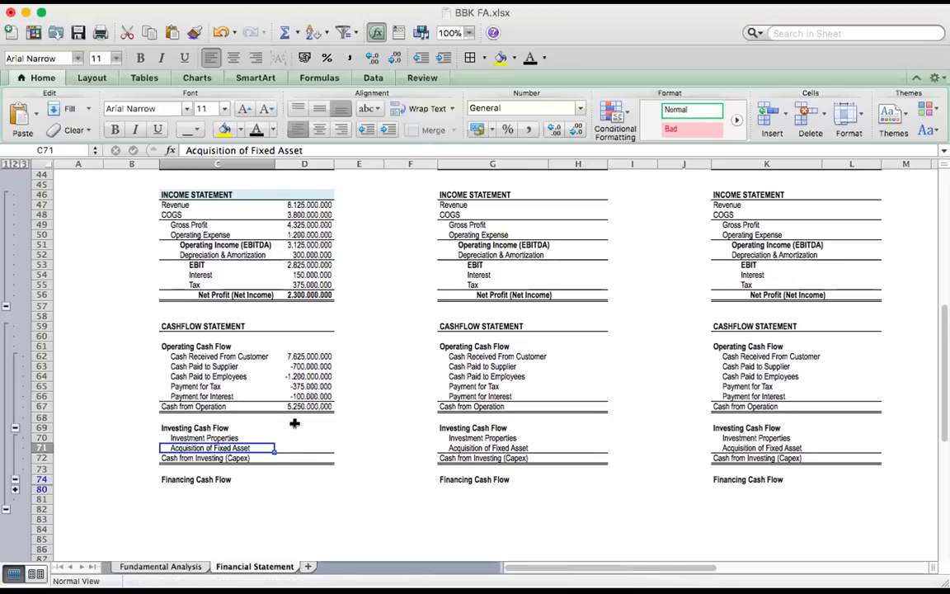
# Paste company A's investing cash flow figures into D70:D72: -700.000.000, -300.000.000 and their sum
pyautogui.click(304, 437)
pyautogui.write('-700.000.000 -300.000.000 -1.000.000.000')
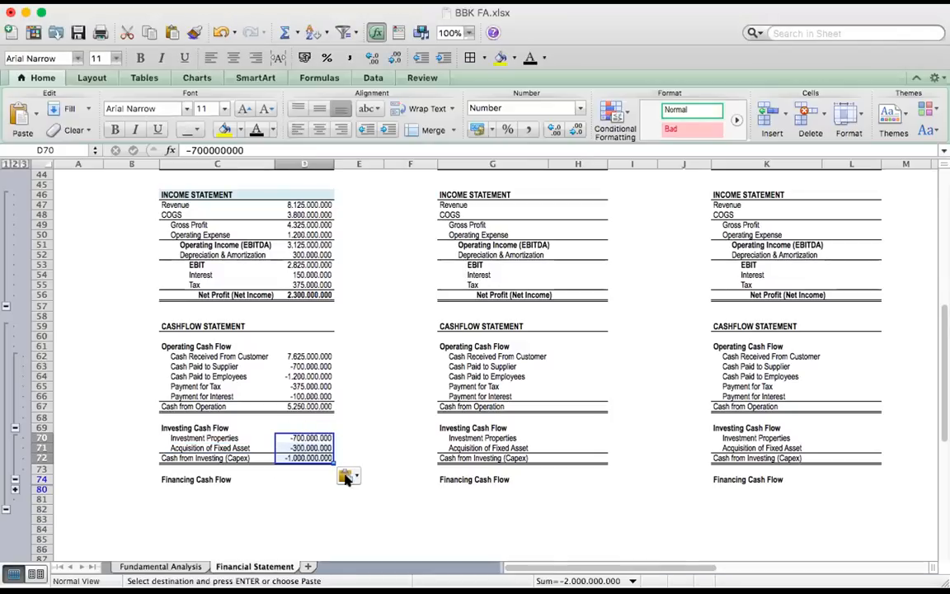
pyautogui.click(298, 478)
pyautogui.click(295, 459)
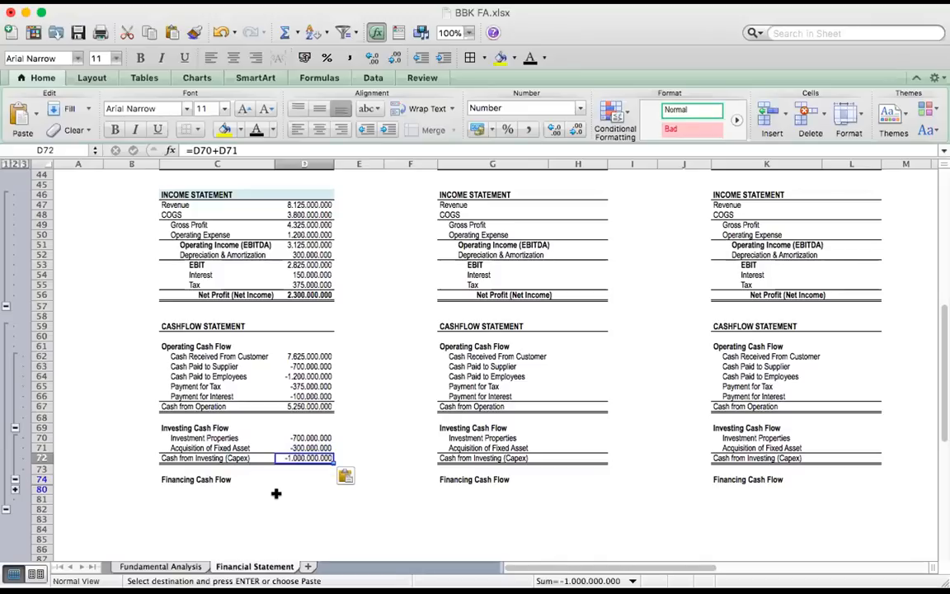
# Expand the Financing Cash Flow detail rows and paste company A's figures into D75:D77: -1.200.000.000, -50.000.000 and their sum
pyautogui.scroll(-5, 165, 421)
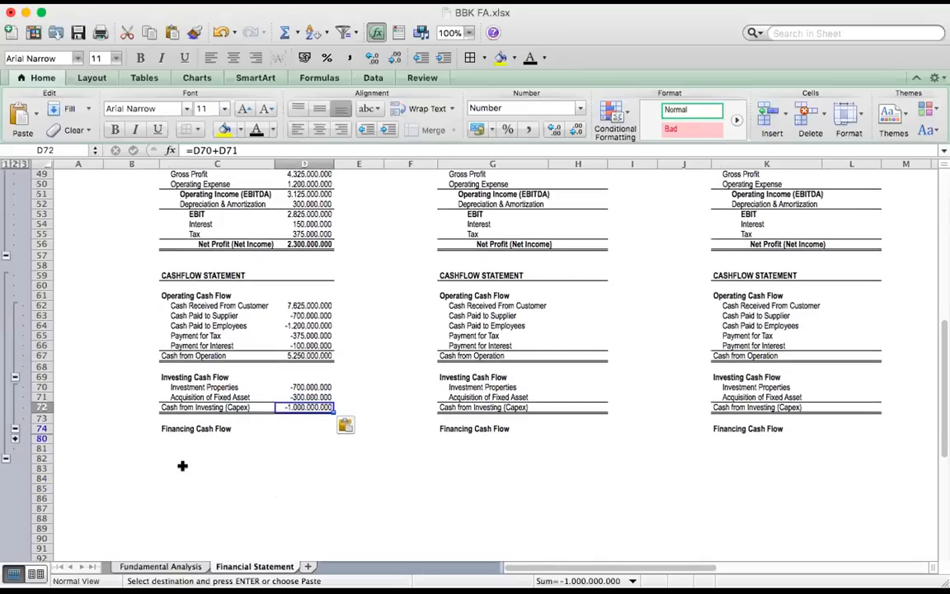
pyautogui.click(14, 438)
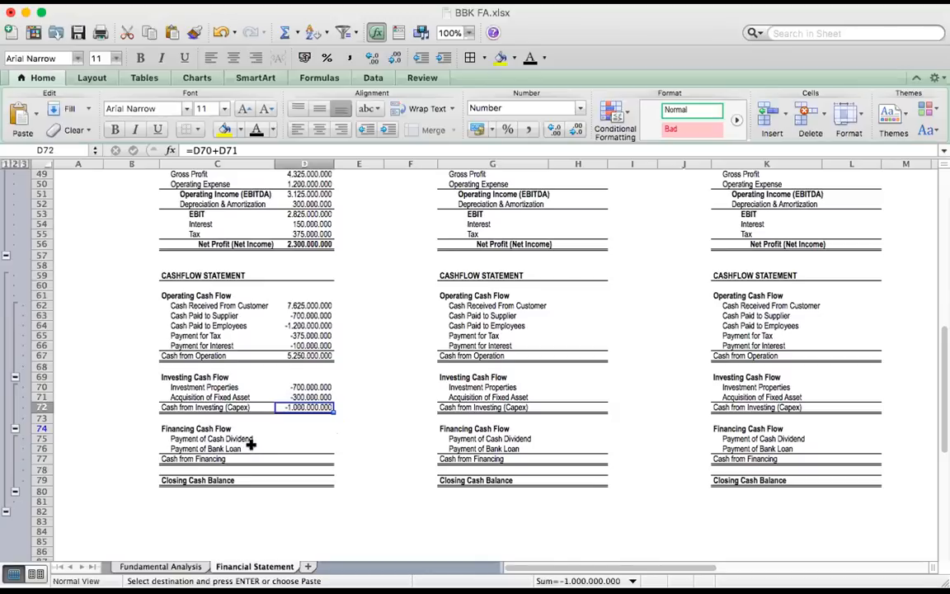
pyautogui.hotkey('ctrl', 'Right')
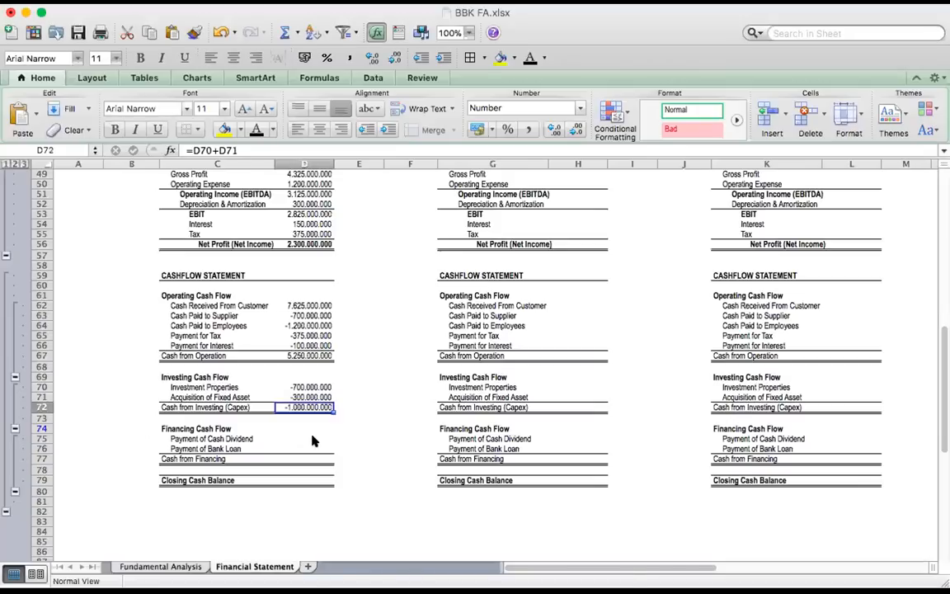
pyautogui.click(310, 438)
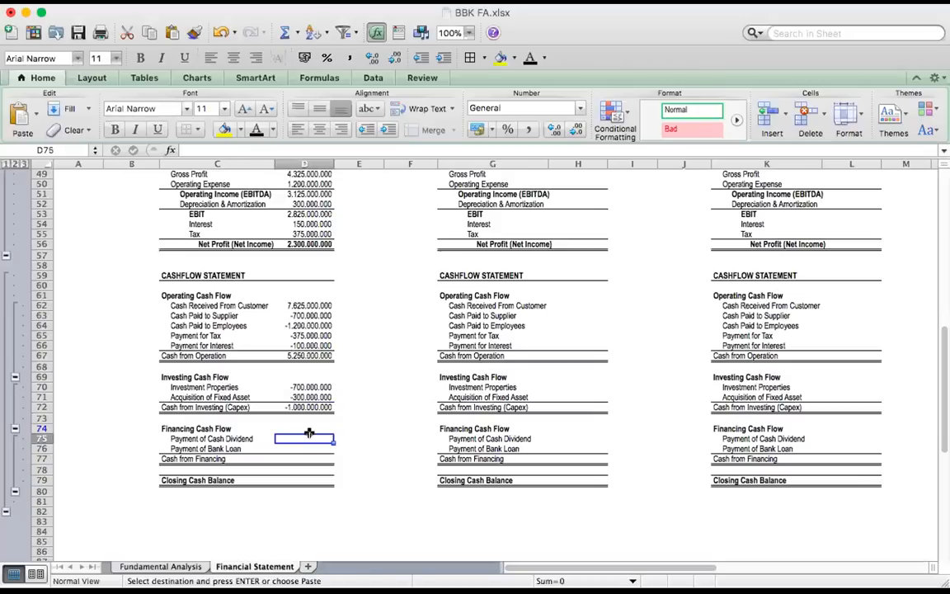
pyautogui.write('-1.200.000.000 -50.000.000 -1.250.000.000')
pyautogui.click(109, 418)
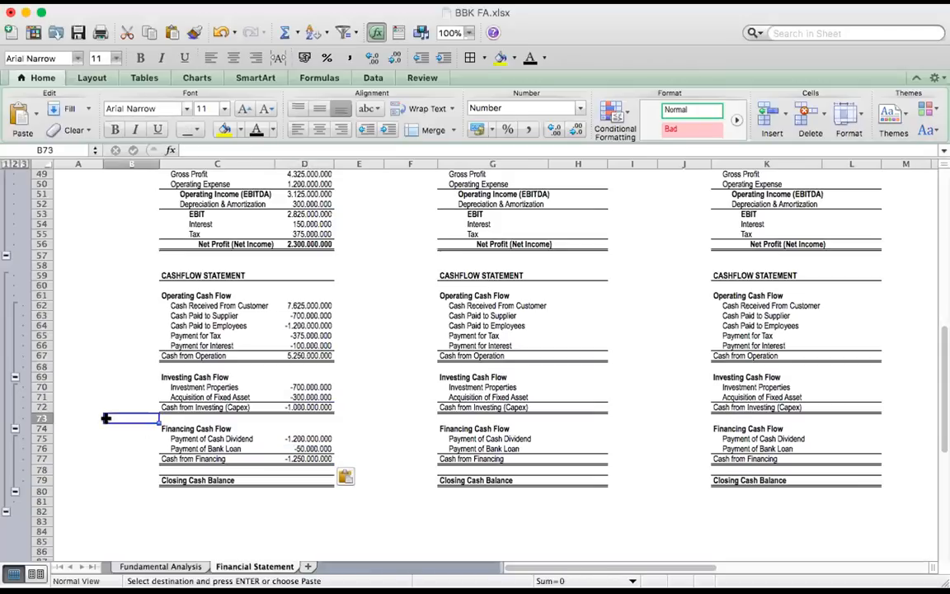
pyautogui.click(107, 406)
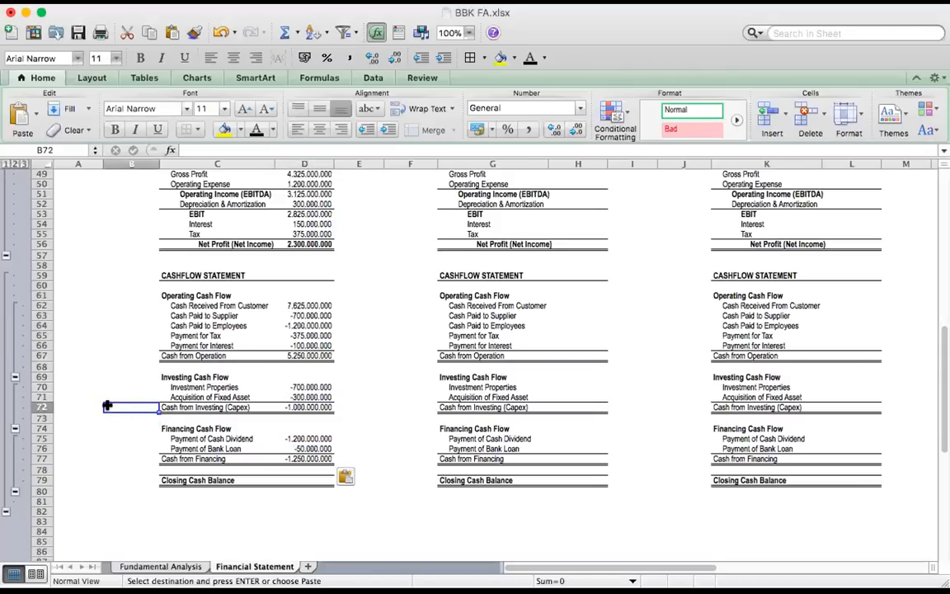
# Review company A's operating, investing and financing cash totals, and paste the Closing Cash Balance formula =D67+D72+D77 into D79
pyautogui.click(308, 480)
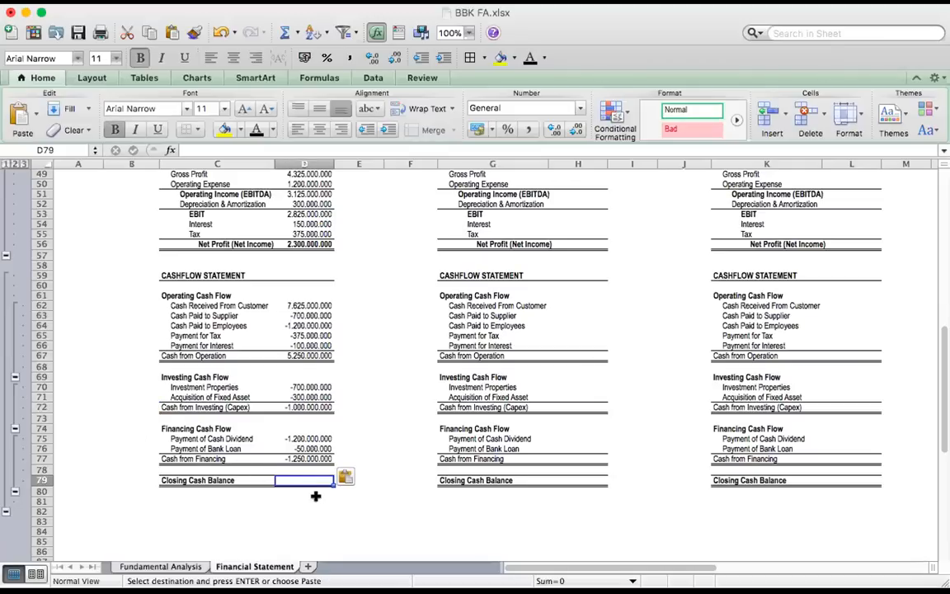
pyautogui.click(305, 355)
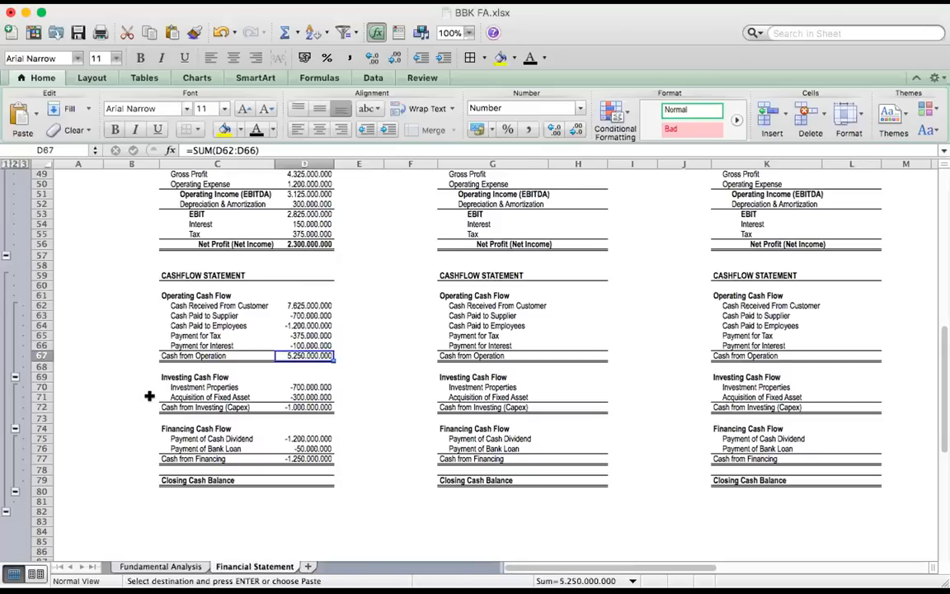
pyautogui.click(317, 406)
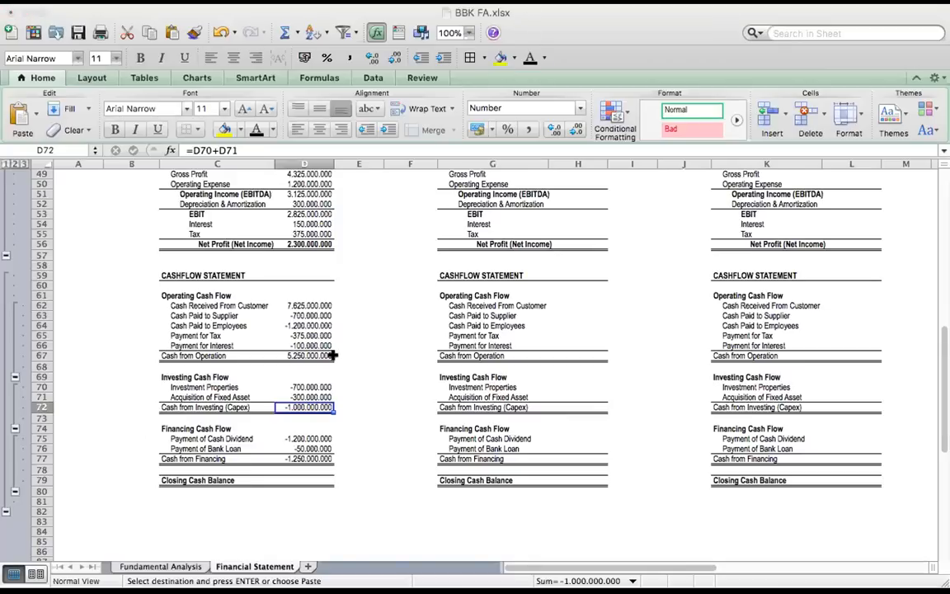
pyautogui.click(299, 356)
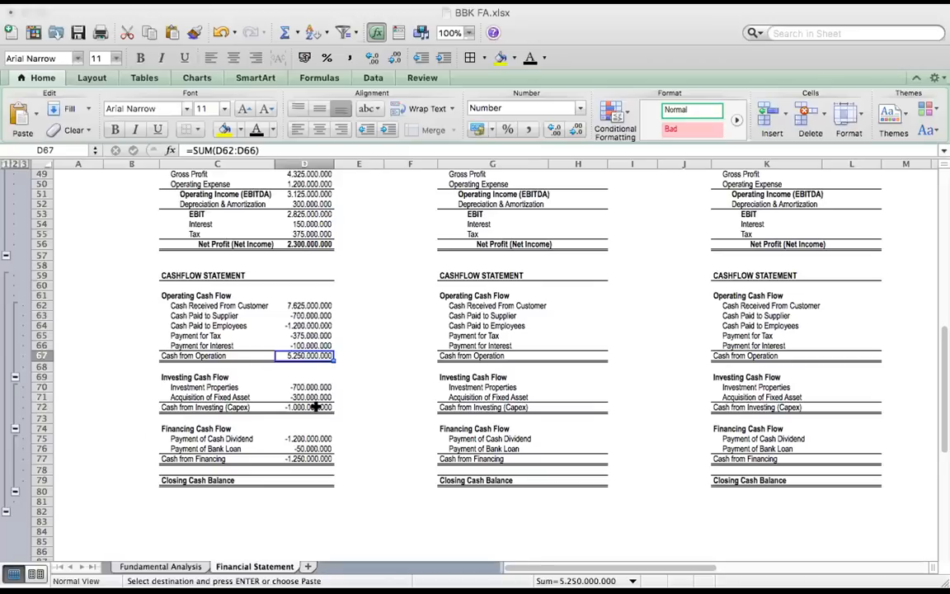
pyautogui.click(315, 406)
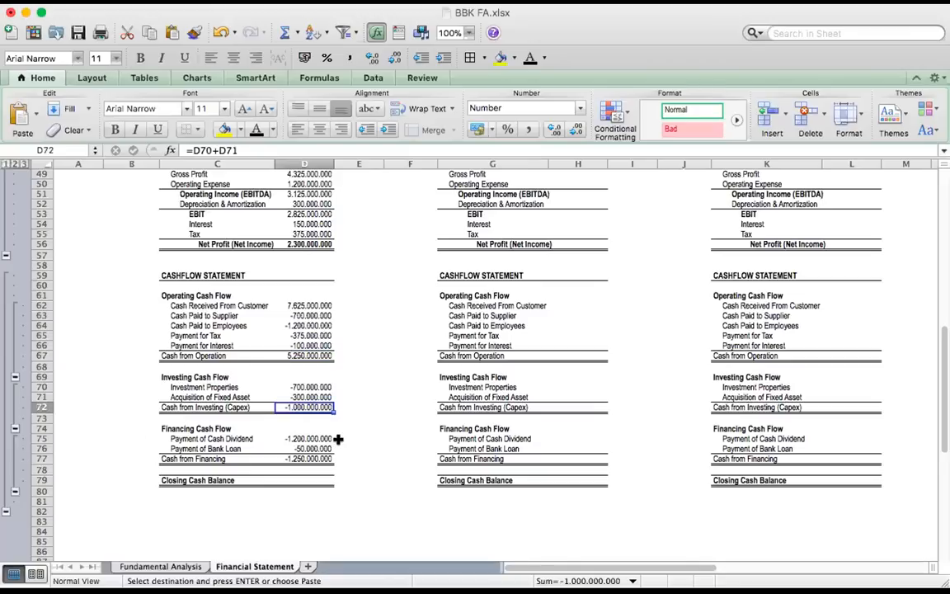
pyautogui.click(300, 459)
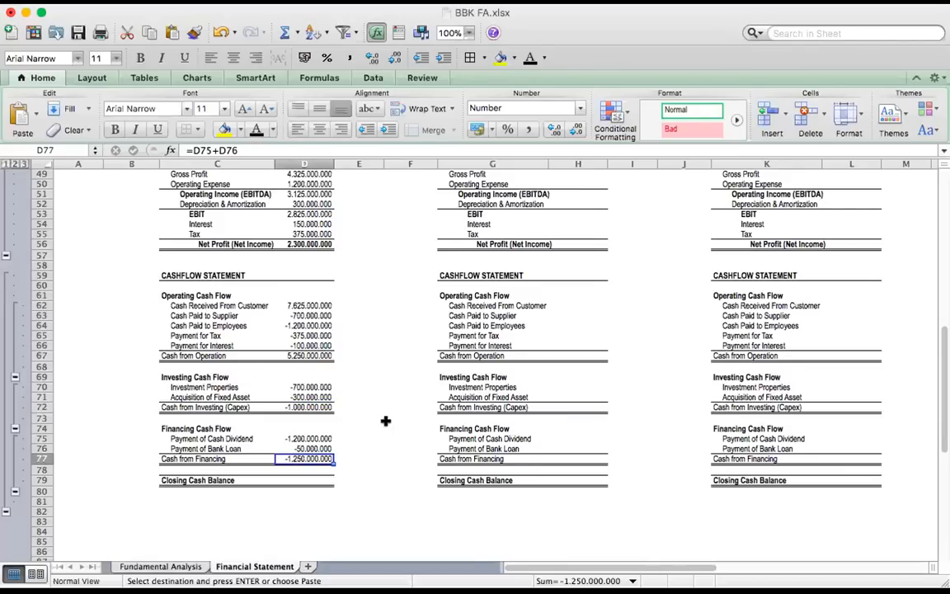
pyautogui.click(307, 481)
pyautogui.write('=D67+D72+D77')
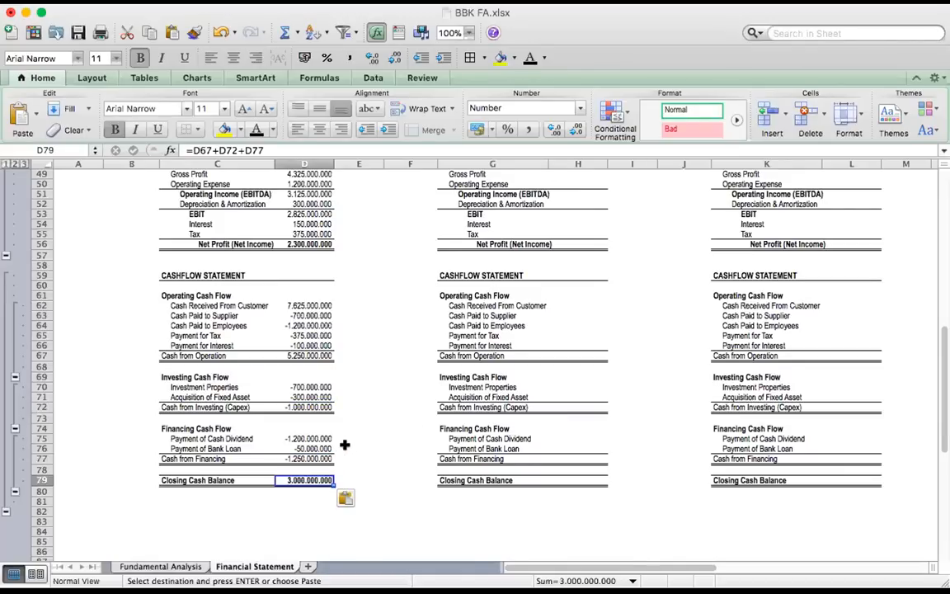
# Compare company A's Closing Cash Balance in D79 with the balance sheet Cash in D23, and look over its income and cash flow statements
pyautogui.click(354, 436)
pyautogui.click(309, 480)
pyautogui.scroll(5, 301, 346)
pyautogui.scroll(10, 301, 346)
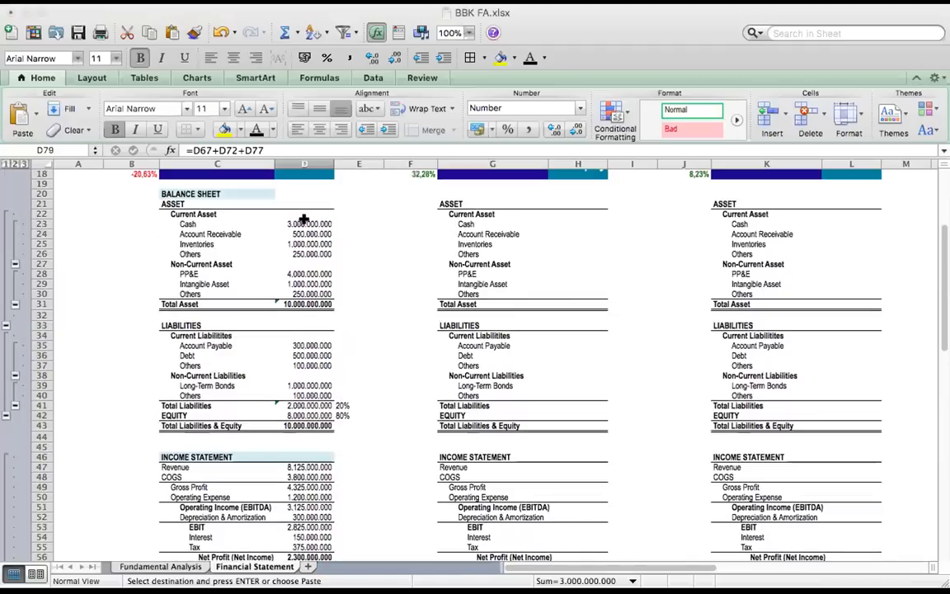
pyautogui.click(308, 224)
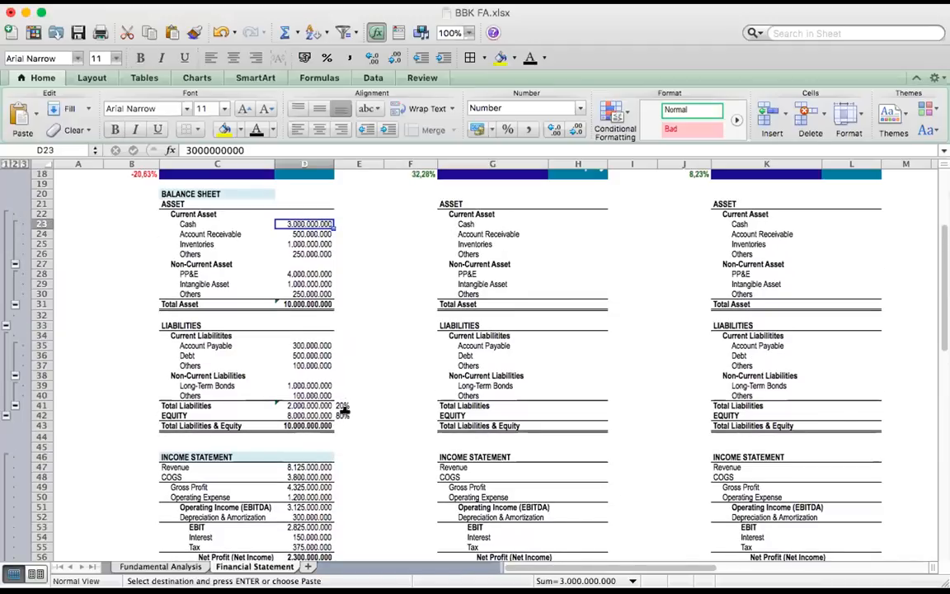
pyautogui.scroll(-2, 330, 335)
pyautogui.scroll(-10, 330, 335)
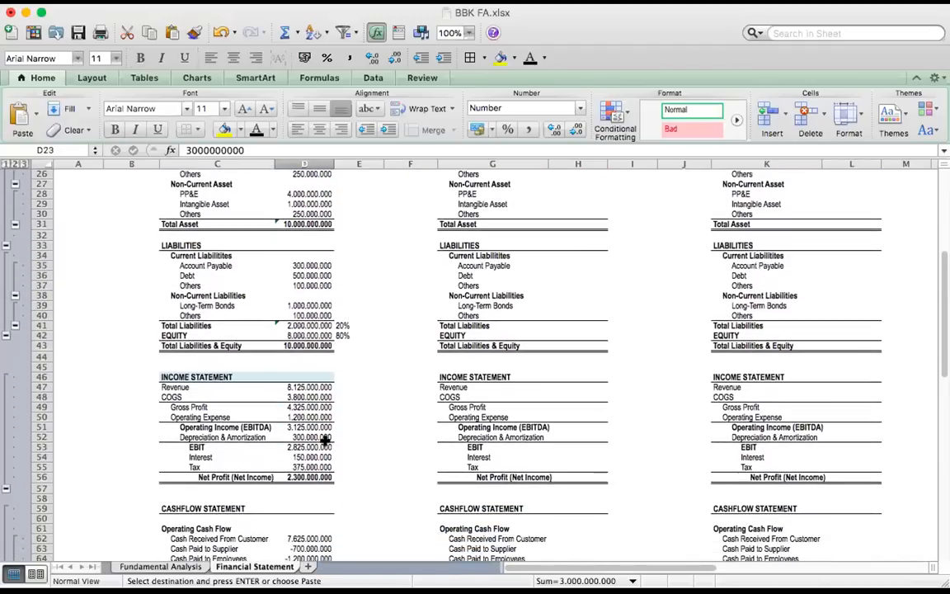
pyautogui.click(316, 530)
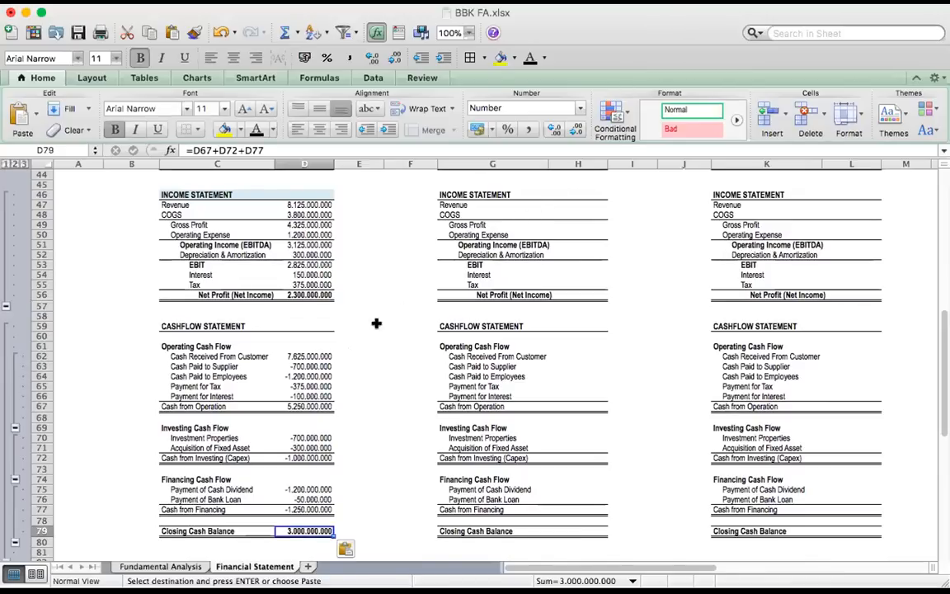
pyautogui.scroll(1, 302, 318)
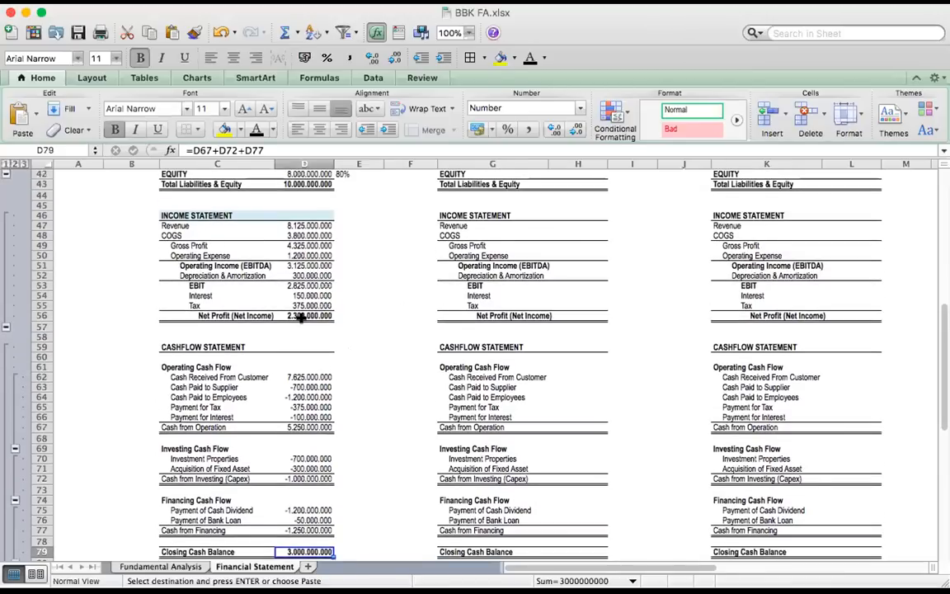
pyautogui.scroll(-3, 302, 317)
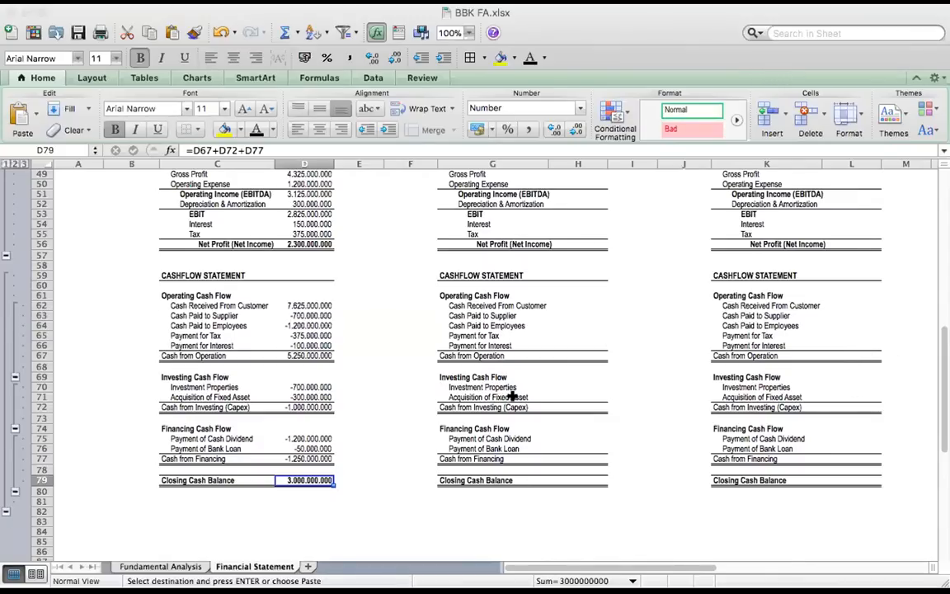
# Paste company B's assets into H23:H31, from Cash 400.000.000, Inventories 2.200.000.000 and PP&E 6.000.000.000 through Total Asset
pyautogui.scroll(8, 512, 397)
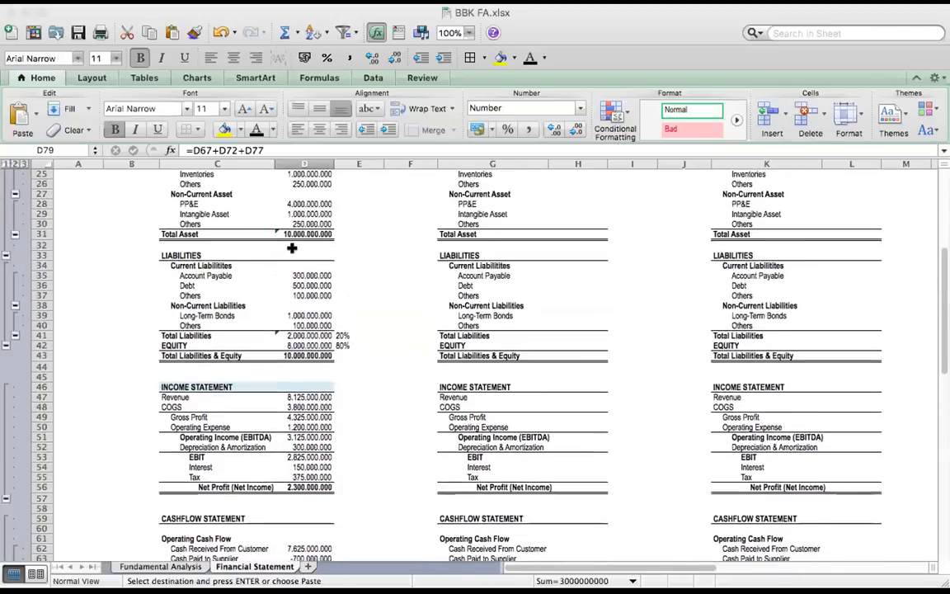
pyautogui.scroll(5, 292, 248)
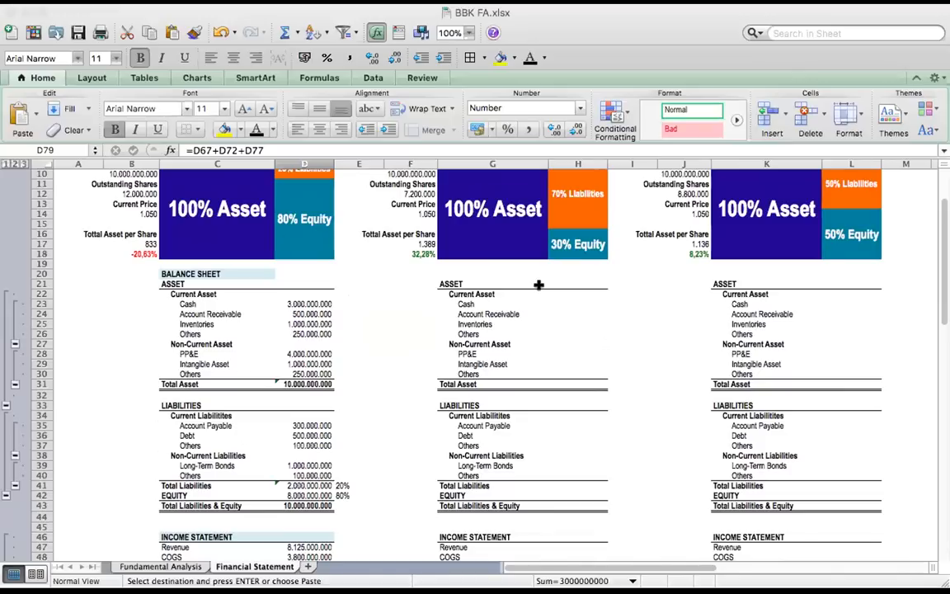
pyautogui.click(566, 303)
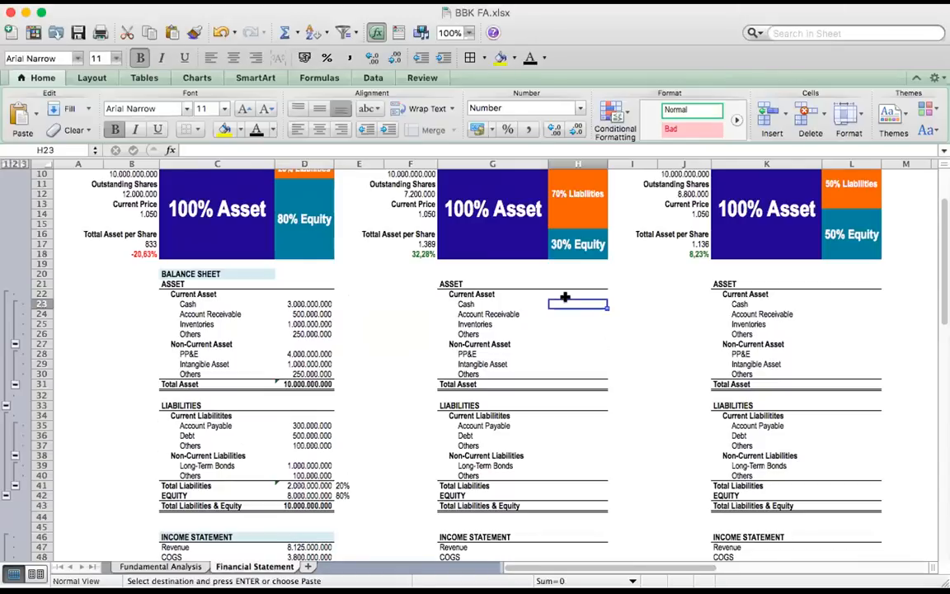
pyautogui.write('400.000.000 200.000.000 2.200.000.000 100.000.000  6.000.000.000 1.000.000.000 100.000.000 10.000.000.000')
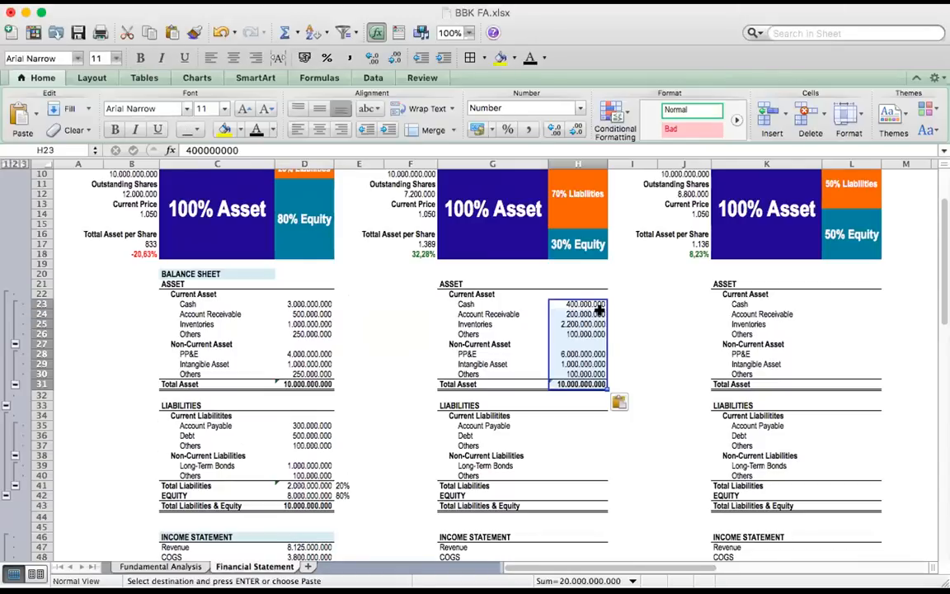
pyautogui.scroll(-5, 604, 344)
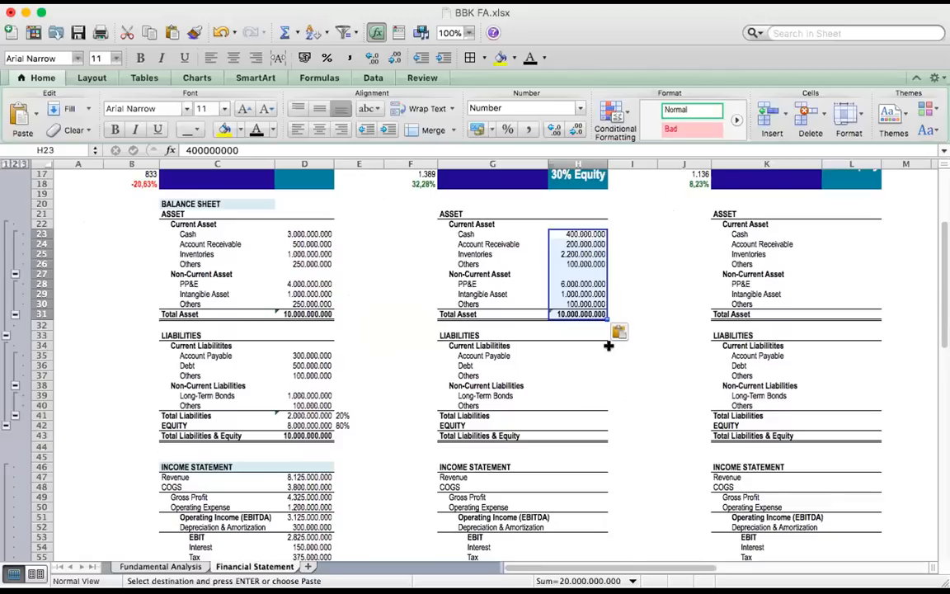
pyautogui.click(577, 346)
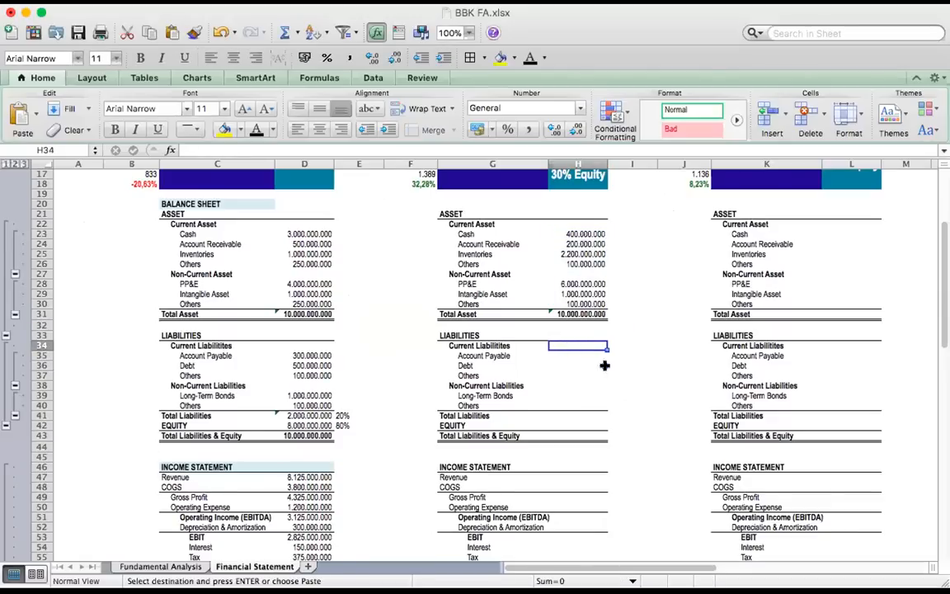
pyautogui.write('700.000.000 2.000.000.000 100.000.000  4.000.000.000 200.000.000 7.000.000.000 3.000.000.000 10.000.000.000')
pyautogui.scroll(-2, 605, 365)
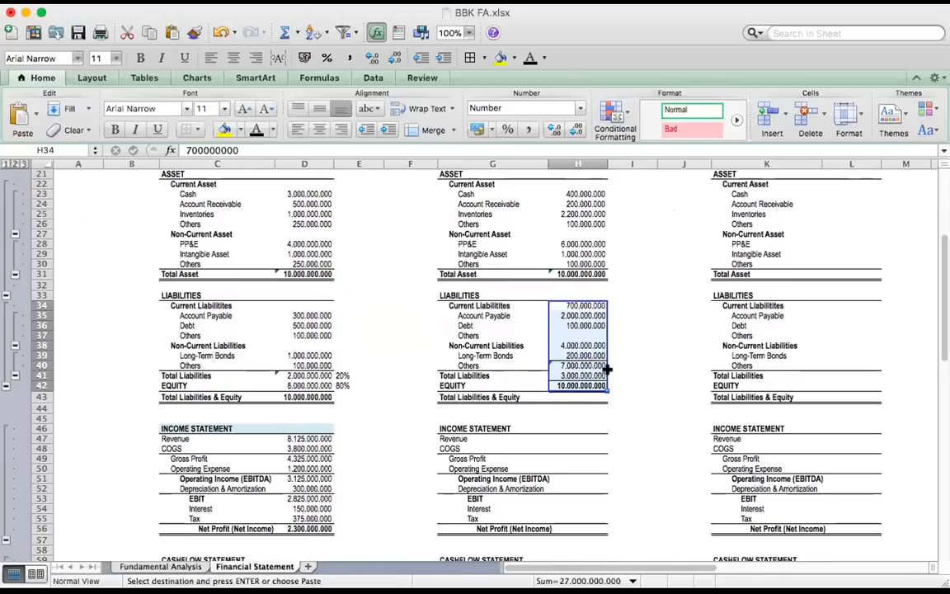
pyautogui.press('Delete')
# Paste company B's liabilities and equity into H35:H43, from Account Payable 700.000.000 through total liabilities 7.000.000.000, equity 3.000.000.000 and their total
pyautogui.click(569, 332)
pyautogui.click(576, 314)
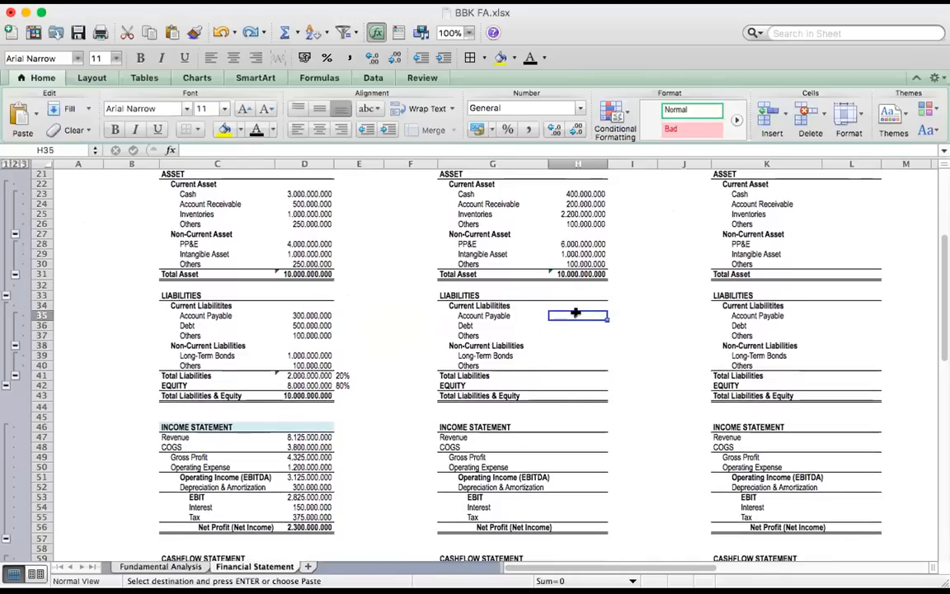
pyautogui.write('700.000.000 2.000.000.000 100.000.000  4.000.000.000 200.000.000 7.000.000.000 3.000.000.000 10.000.000.000')
# Paste company B's income statement into H47:H56, from Revenue 4.800.000.000 and COGS 2.600.000.000 down to Net Profit 288.750.000
pyautogui.scroll(-2, 617, 330)
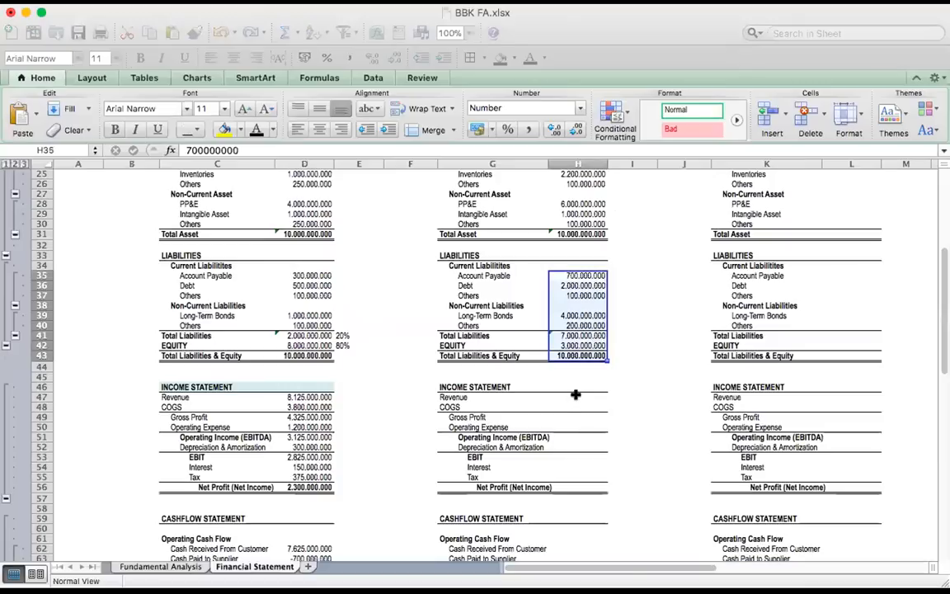
pyautogui.click(411, 397)
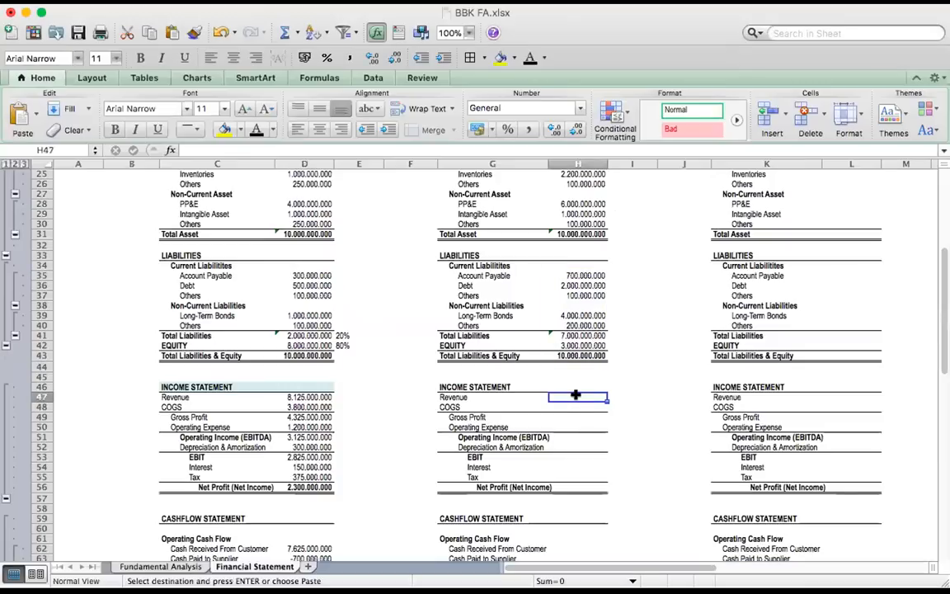
pyautogui.press('super+v')
# Paste company B's cash flow statement into H62:H79, from Cash Received From Customer 4.600.000.000 down to Closing Cash Balance 400.000.000
pyautogui.scroll(-5, 609, 394)
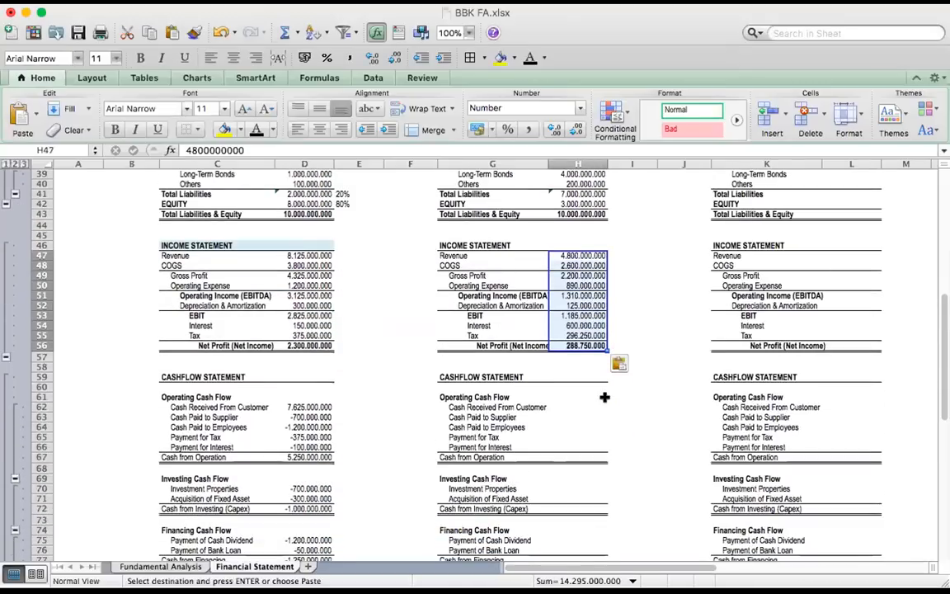
pyautogui.scroll(-3, 605, 396)
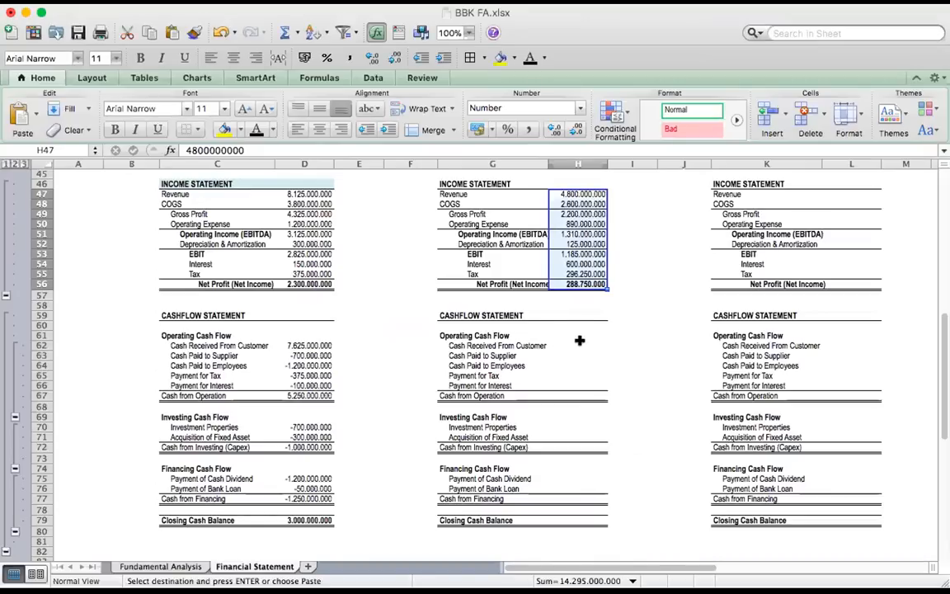
pyautogui.click(349, 345)
pyautogui.write('4.600.000.000 -1.500.000.000 -890.000.000 -296.250.000 -400.000.000 1.513.750.000   -550.000.000 -291.750.000 -841.750.000   -72.000.000 -200.000.000 -272.000.000  400.000.000')
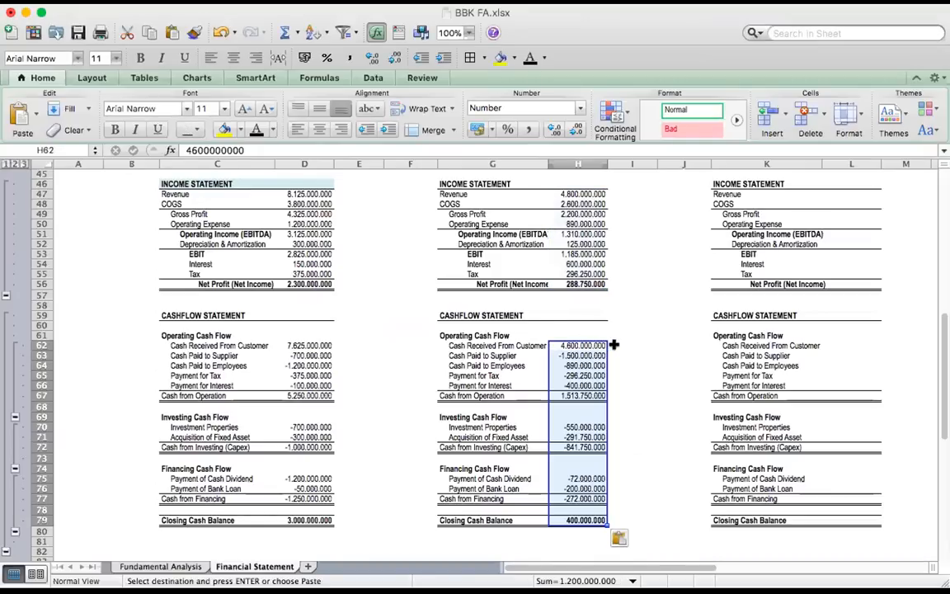
pyautogui.click(634, 359)
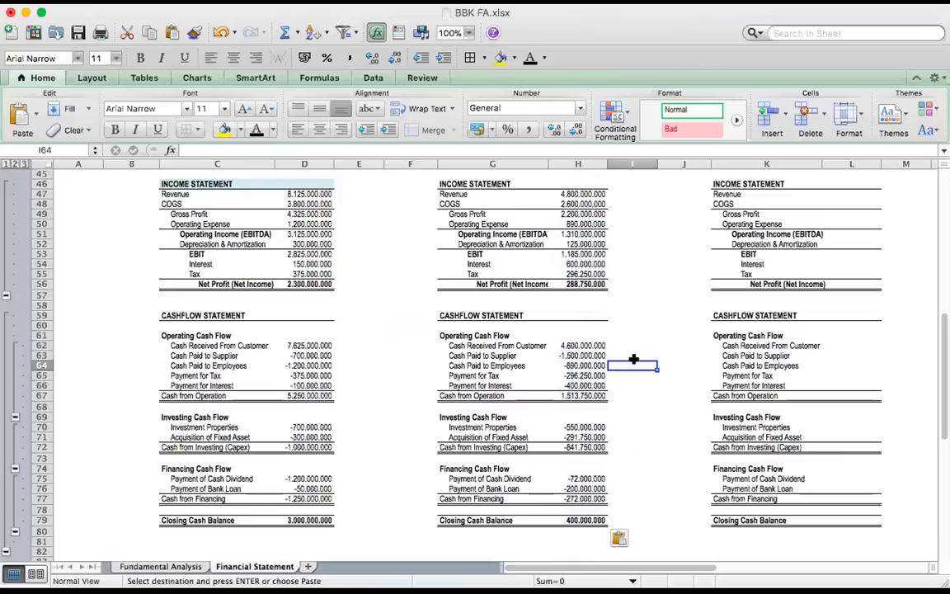
# Paste company C's assets into L23:L31, from Cash 1.800.000.000, Inventories 1.700.000.000 and PP&E 2.500.000.000 through Total Asset
pyautogui.click(578, 520)
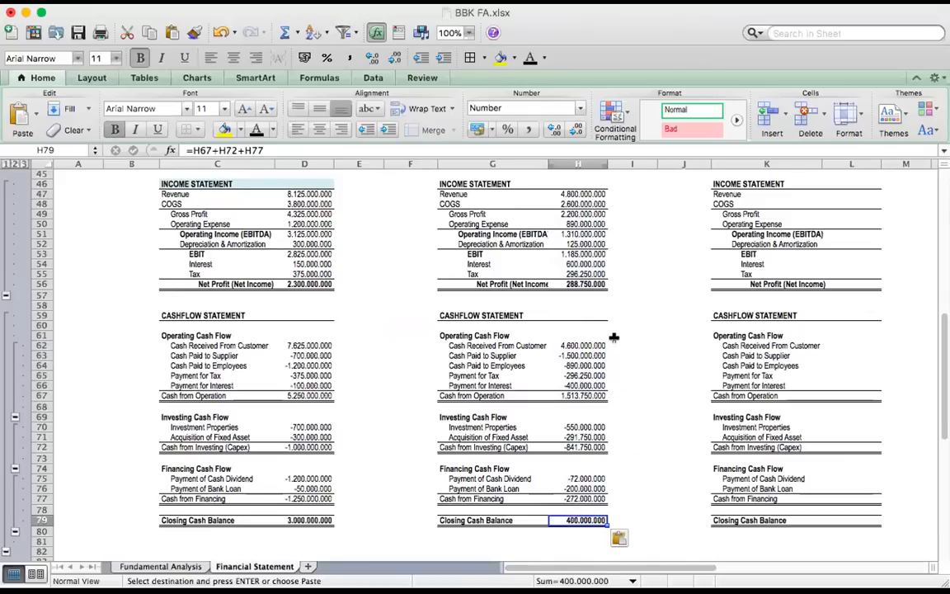
pyautogui.scroll(10, 615, 337)
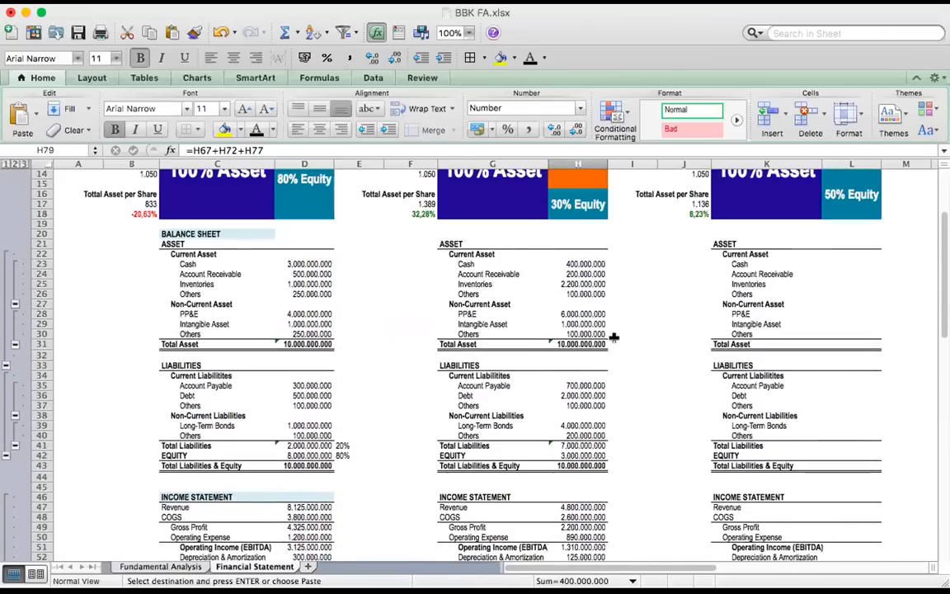
pyautogui.hscroll(3, 614, 337)
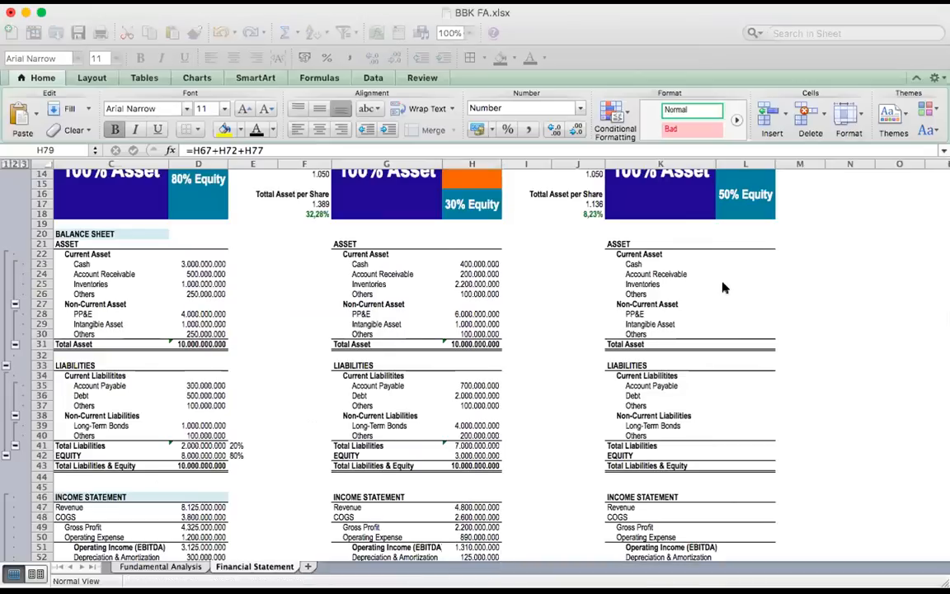
pyautogui.click(744, 263)
pyautogui.hotkey('ctrl', 'v')
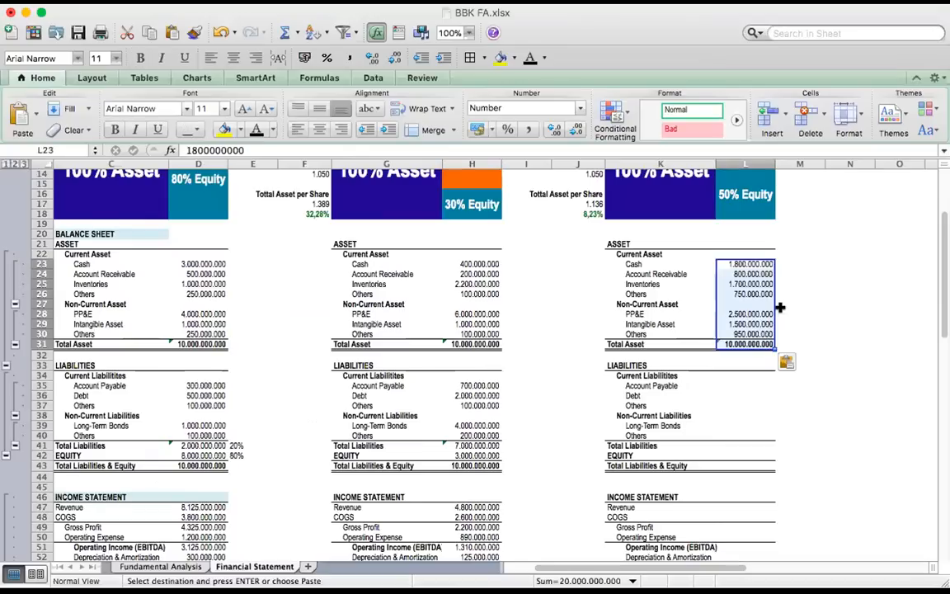
# Paste company C's liabilities and equity into L35:L43, from Account Payable 500.000.000 through total liabilities 5.000.000.000, equity 5.000.000.000 and their total
pyautogui.scroll(-4, 776, 309)
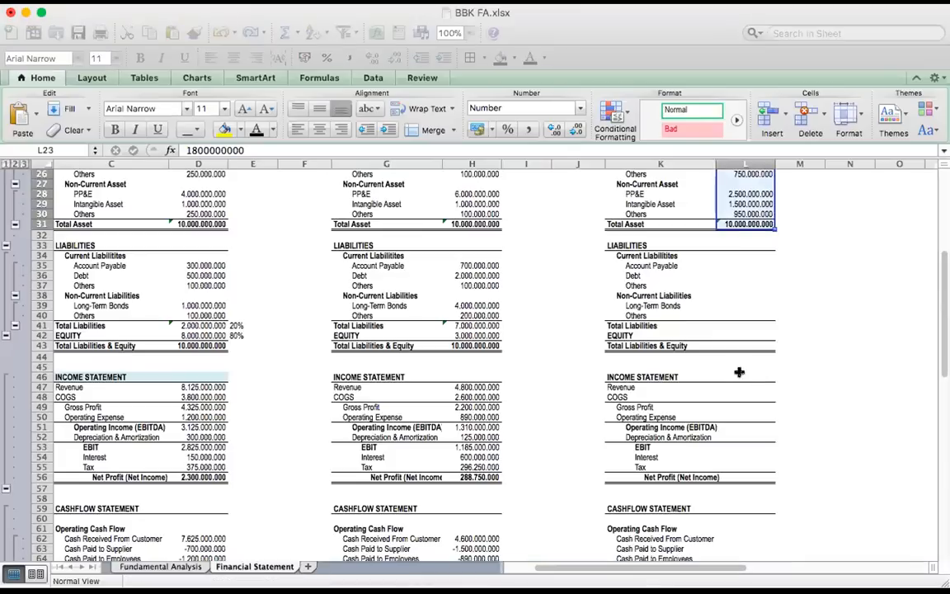
pyautogui.click(746, 266)
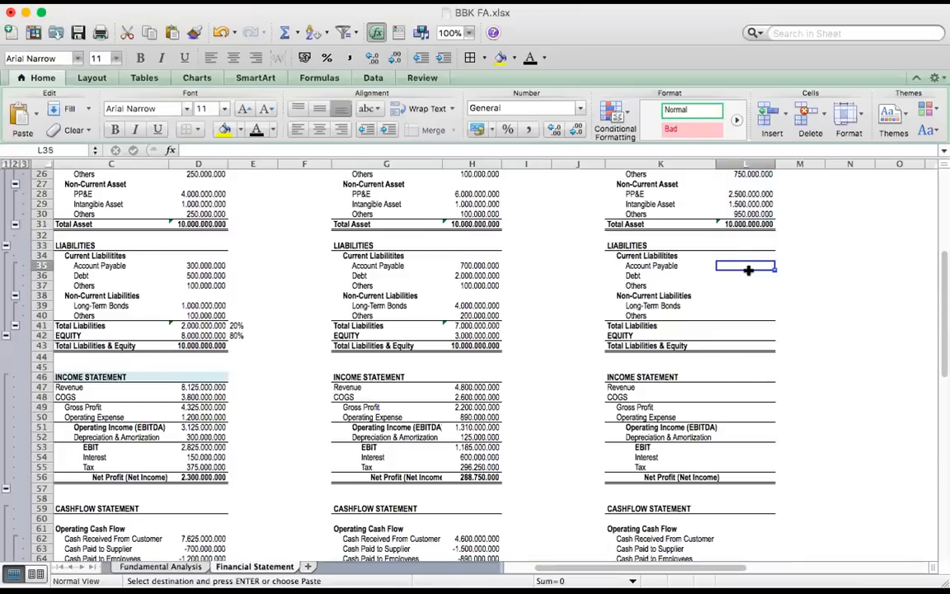
pyautogui.write('500.000.000 1.500.000.000 300.000.000  2.500.000.000 200.000.000 5.000.000.000 5.000.000.000 10.000.000.000')
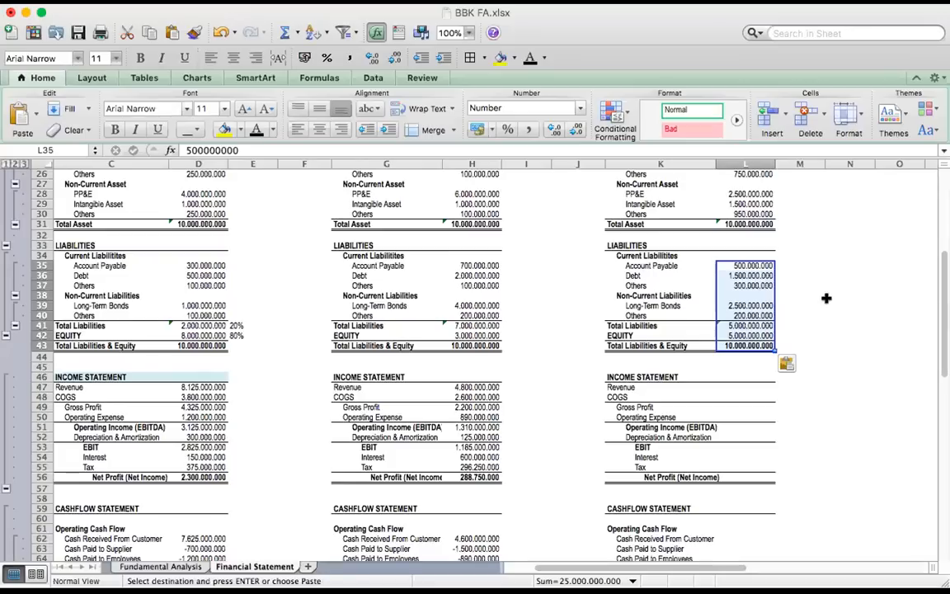
# Paste company C's income statement into L47:L56, from Revenue 6.200.000.000 and COGS 3.000.000.000 down to Net Profit 1.100.000.000
pyautogui.click(752, 383)
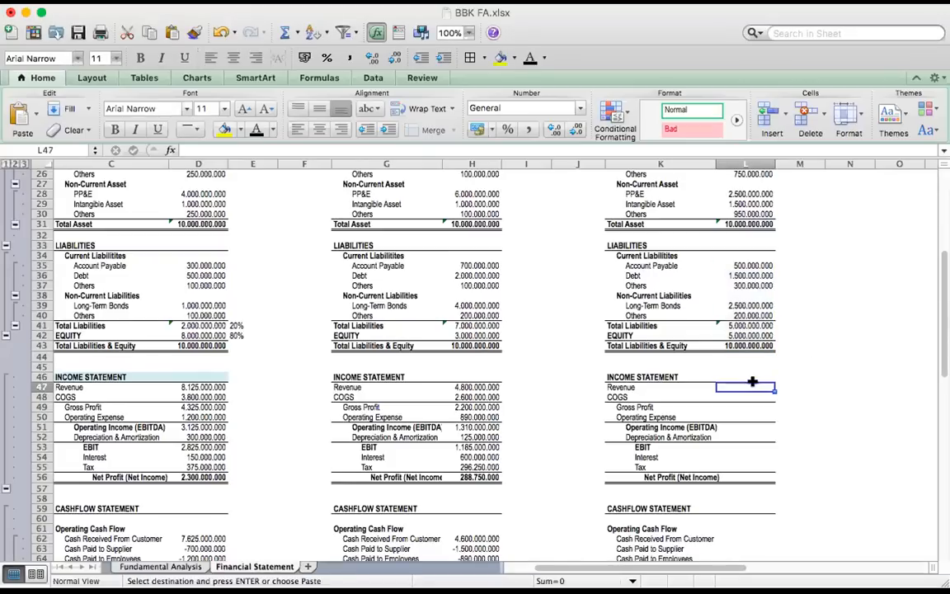
pyautogui.write('6.200.000.000 3.000.000.000 3.200.000.000 1.000.000.000 2.200.000.000 200.000.000 2.000.000.000 400.000.000 500.000.000 1.100.000.000')
# Paste company C's cash flow statement into L62:L79, from Cash Received From Customer 5.400.000.000 down to Closing Cash Balance 1.800.000.000
pyautogui.scroll(-5, 768, 371)
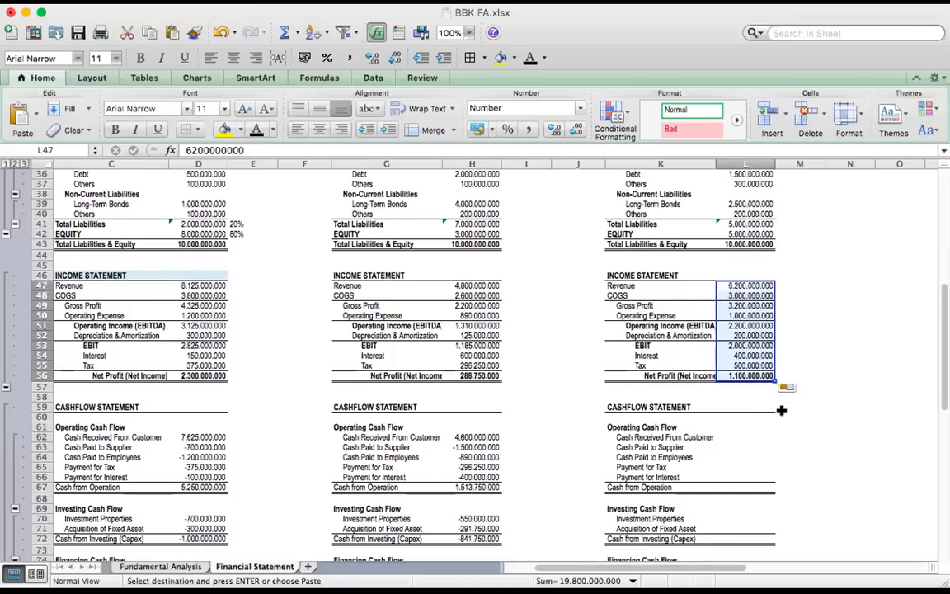
pyautogui.scroll(-3, 781, 410)
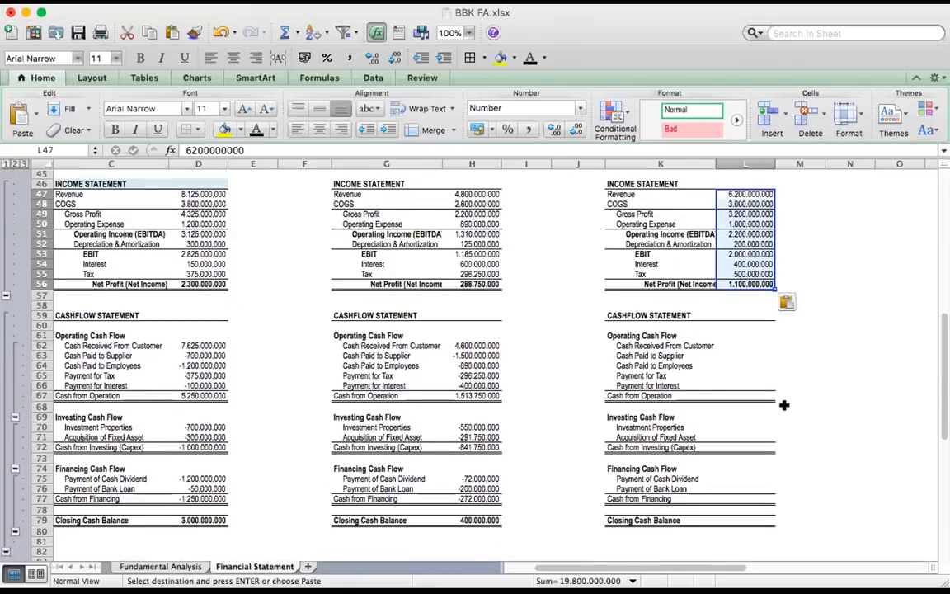
pyautogui.click(751, 345)
pyautogui.press('super+v')
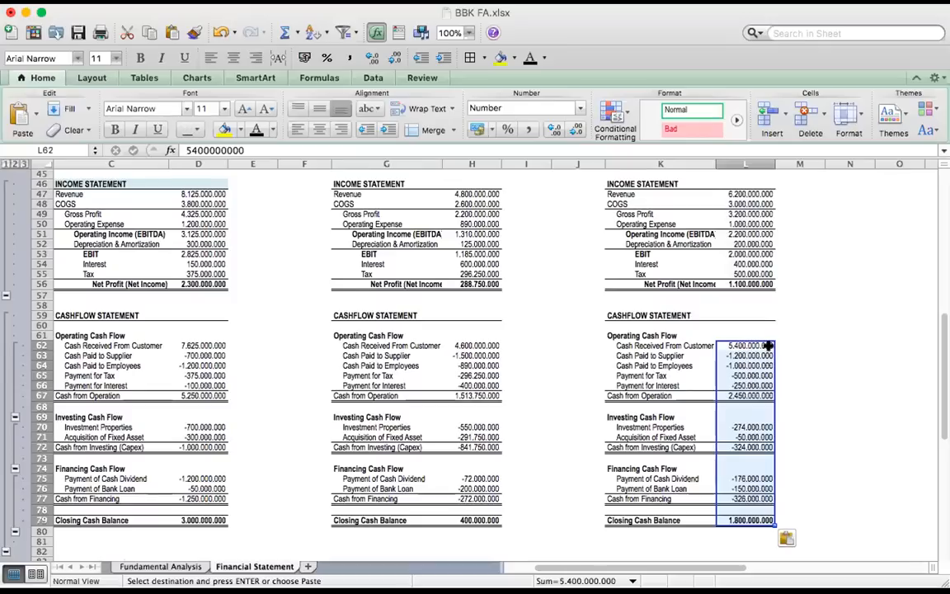
# Compare the Payment of Cash Dividend amounts in row 75 across companies A, B and C
pyautogui.hscroll(-2, 502, 361)
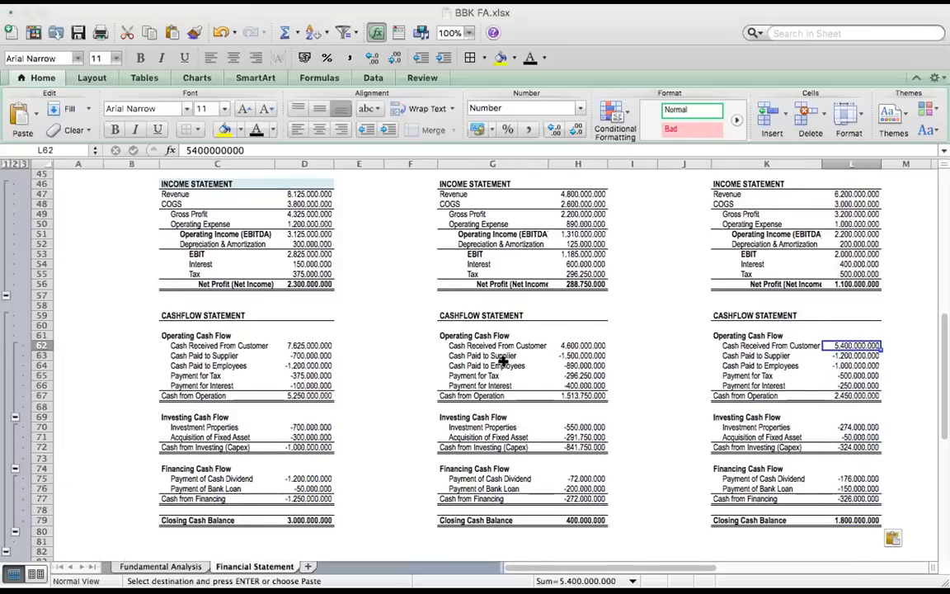
pyautogui.click(242, 481)
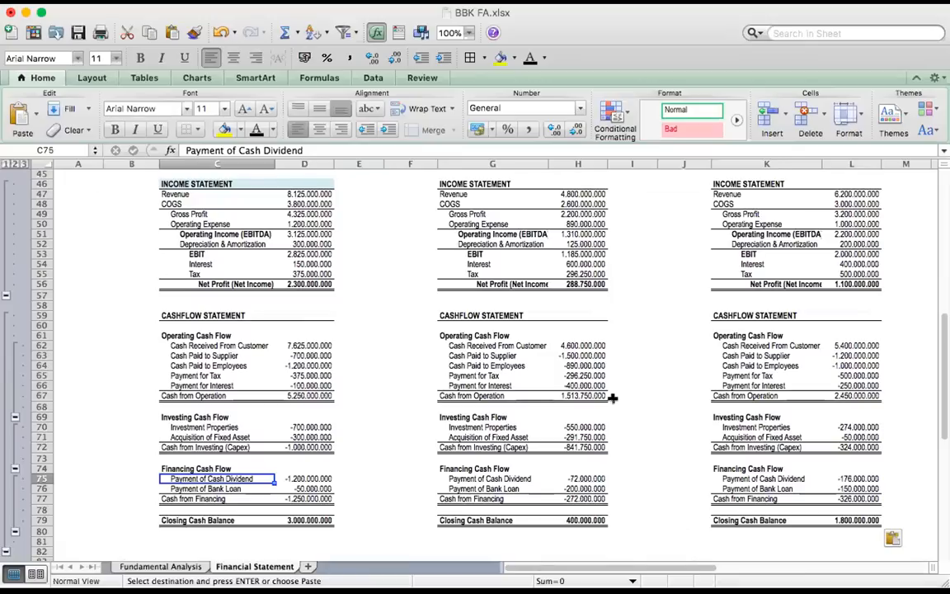
pyautogui.press('Right')
pyautogui.press('Left')
pyautogui.press('Right')
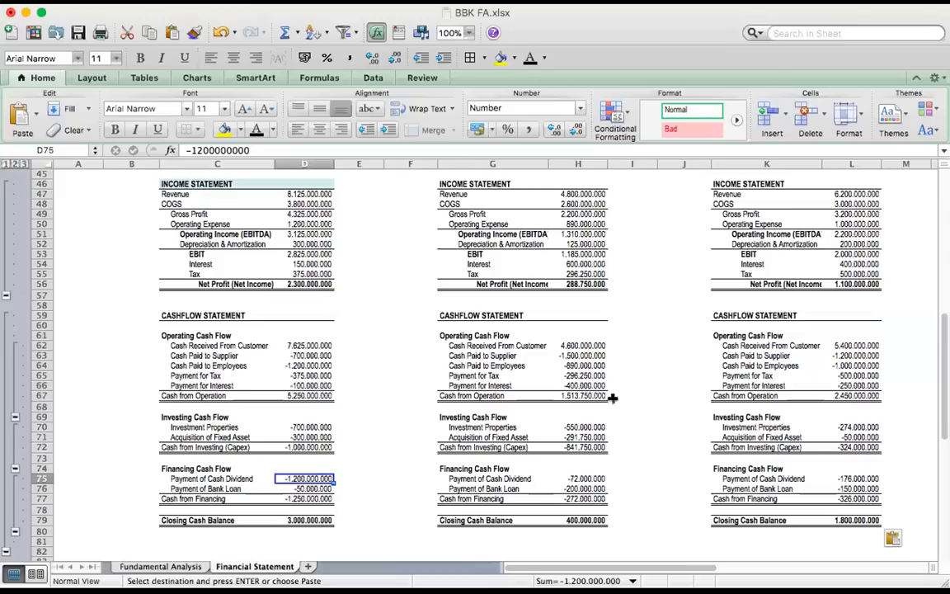
pyautogui.press('Right')
pyautogui.press('Right')
pyautogui.press('Right')
pyautogui.press('Right')
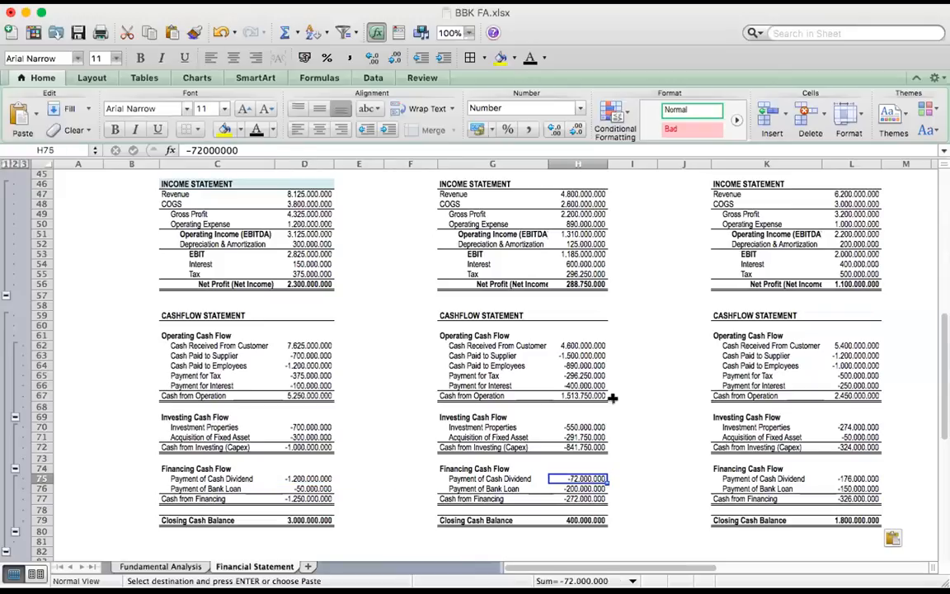
pyautogui.press('Right')
pyautogui.press('Right')
pyautogui.press('Right')
pyautogui.press('Right')
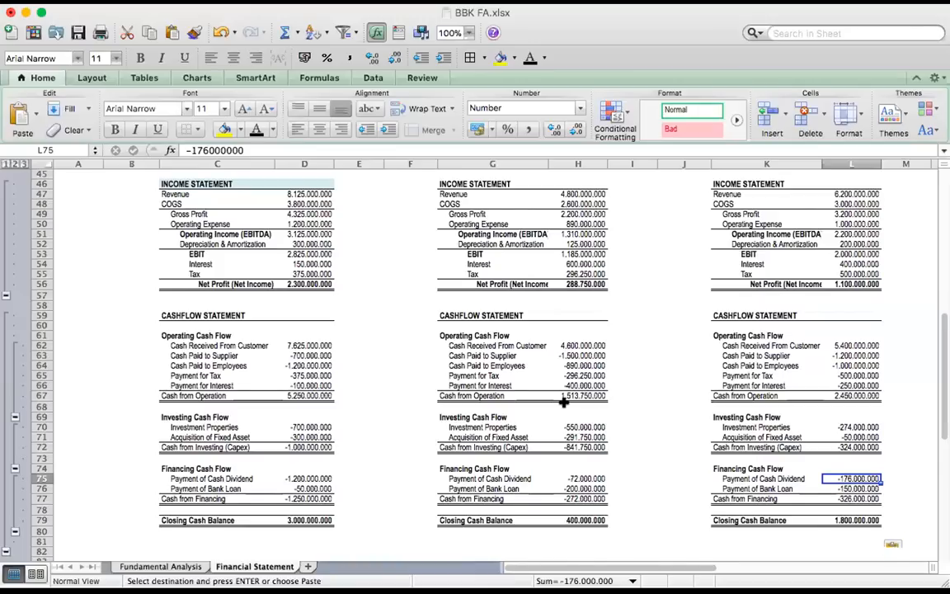
# Paste the dividend labels below the current prices: Dividend 100 in B15, Dividend 10 in F15 and Dividend 20 in J15
pyautogui.scroll(2, 565, 401)
pyautogui.scroll(15, 564, 401)
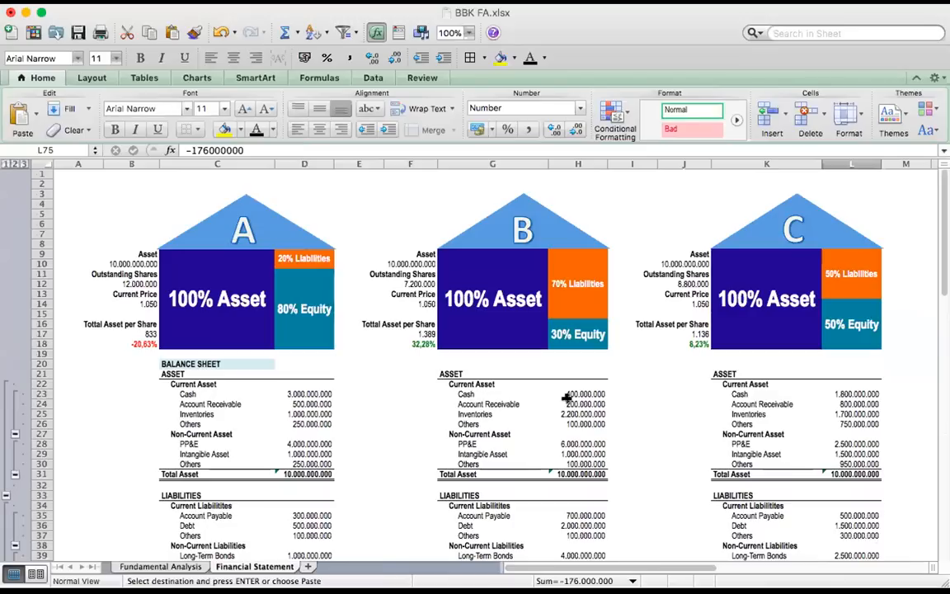
pyautogui.click(132, 313)
pyautogui.write('Dividend 100')
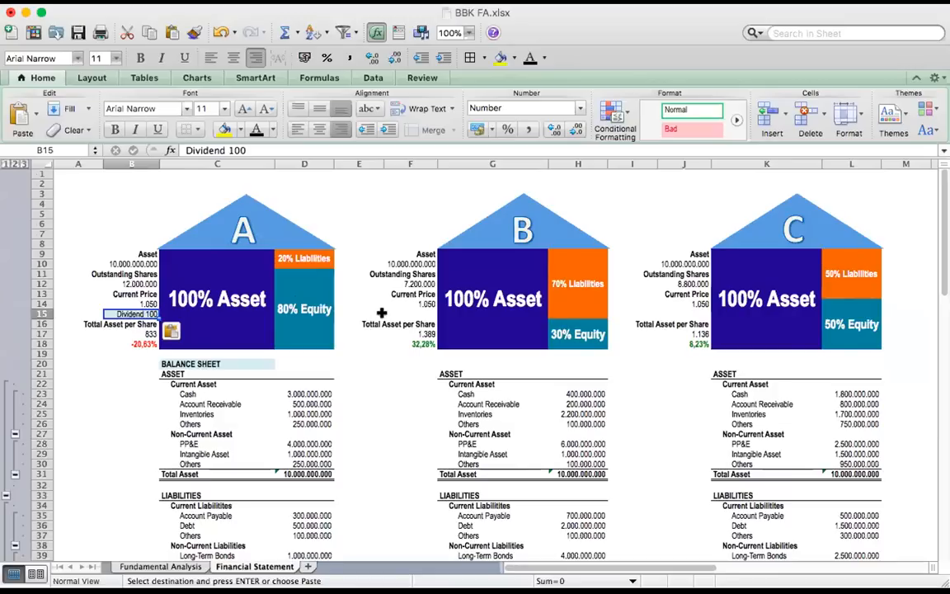
pyautogui.click(388, 313)
pyautogui.press('super+v')
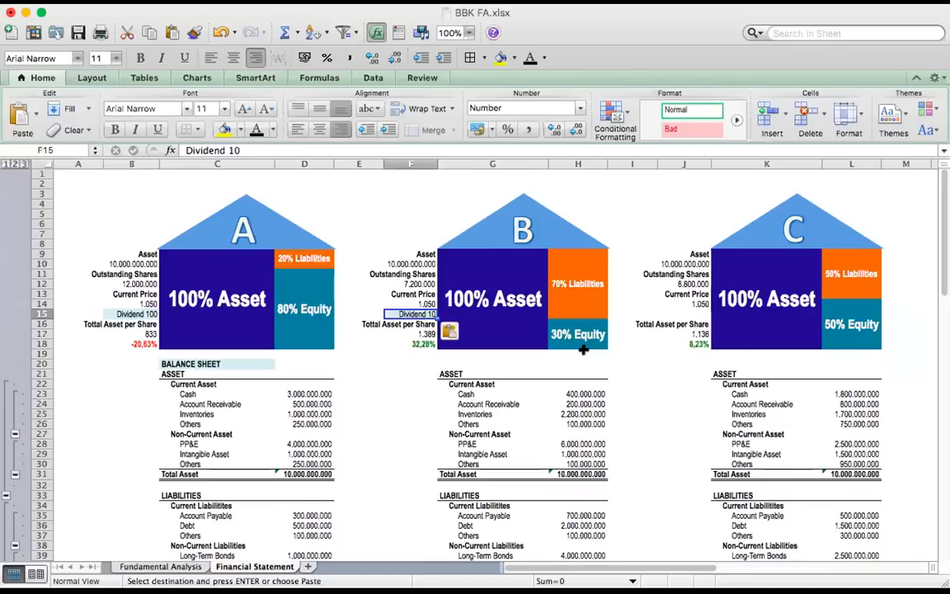
pyautogui.click(672, 313)
pyautogui.write('Dividend 20')
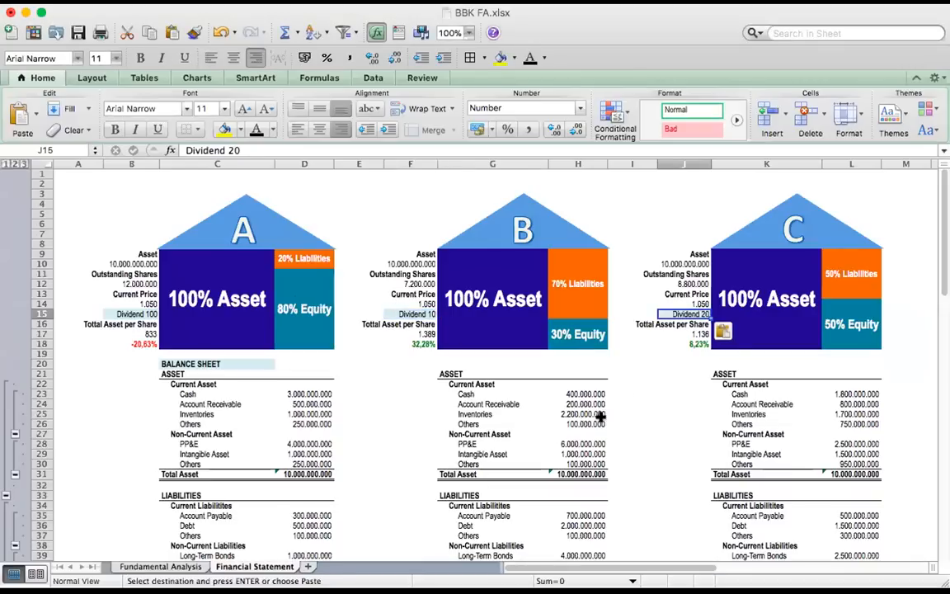
pyautogui.click(683, 404)
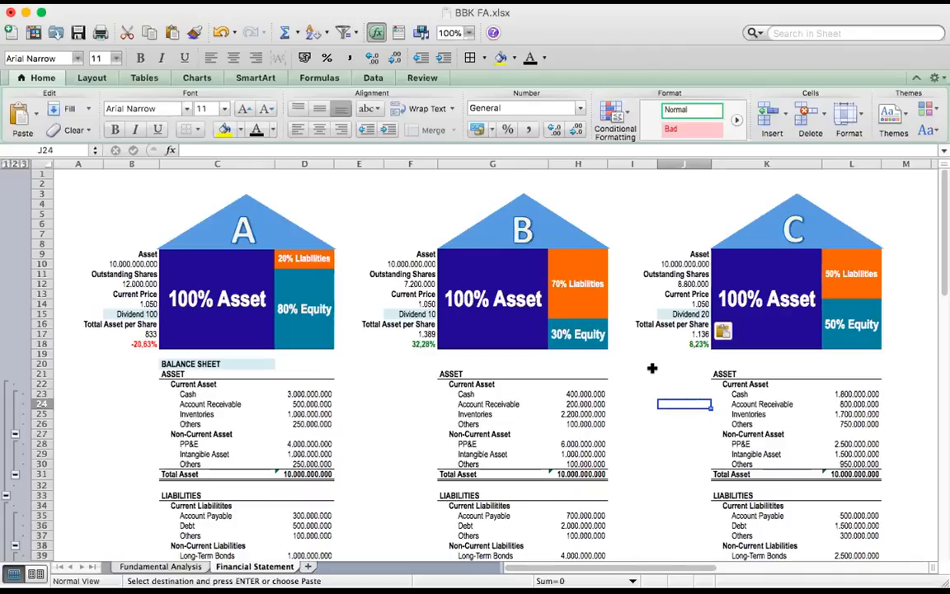
# Paste company A's Dividend Yield row into C19:D19 with the formula =100/B14, and check it against the dividend and current price
pyautogui.click(272, 353)
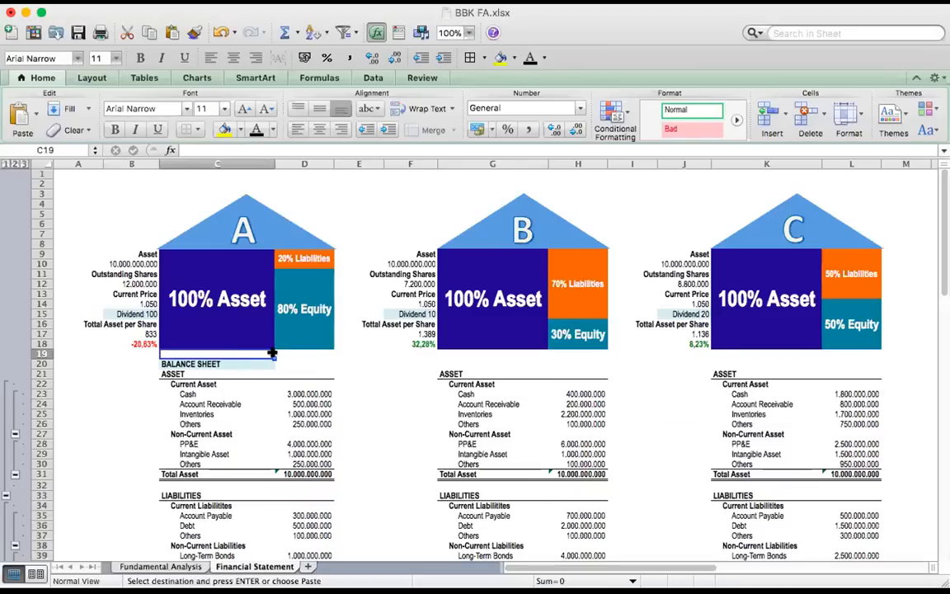
pyautogui.write('Dividend Yield\t9,52%')
pyautogui.click(322, 361)
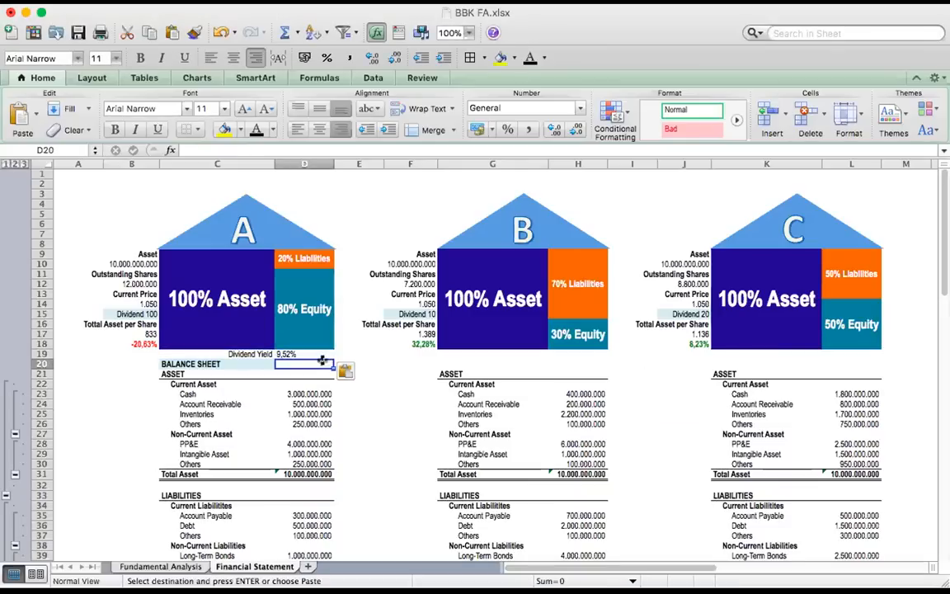
pyautogui.press('Up')
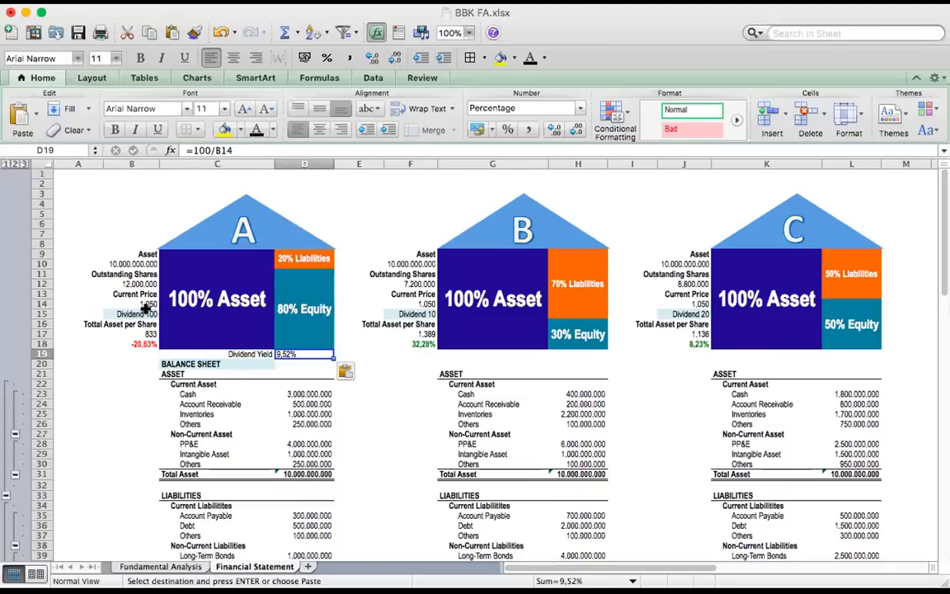
pyautogui.click(146, 311)
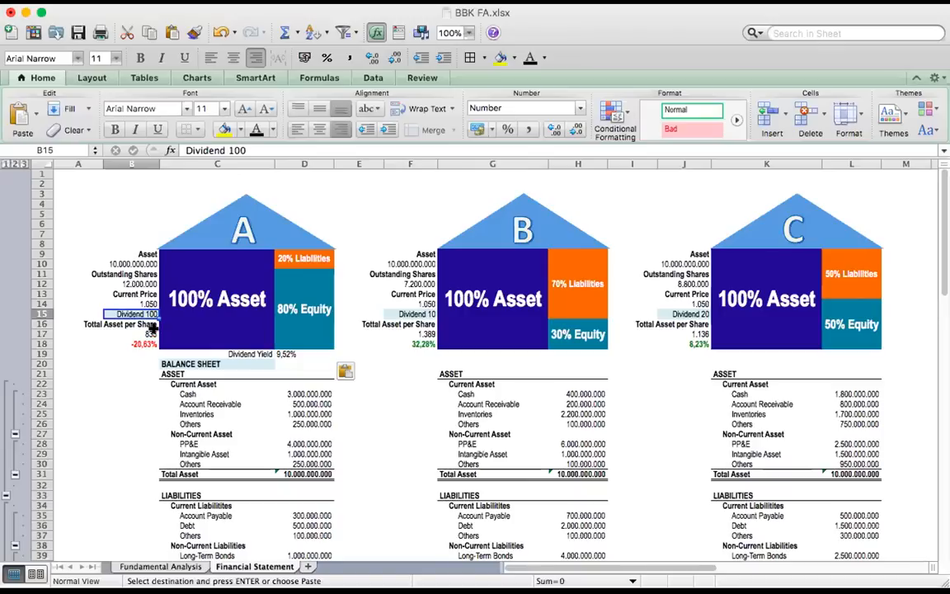
pyautogui.press('Up')
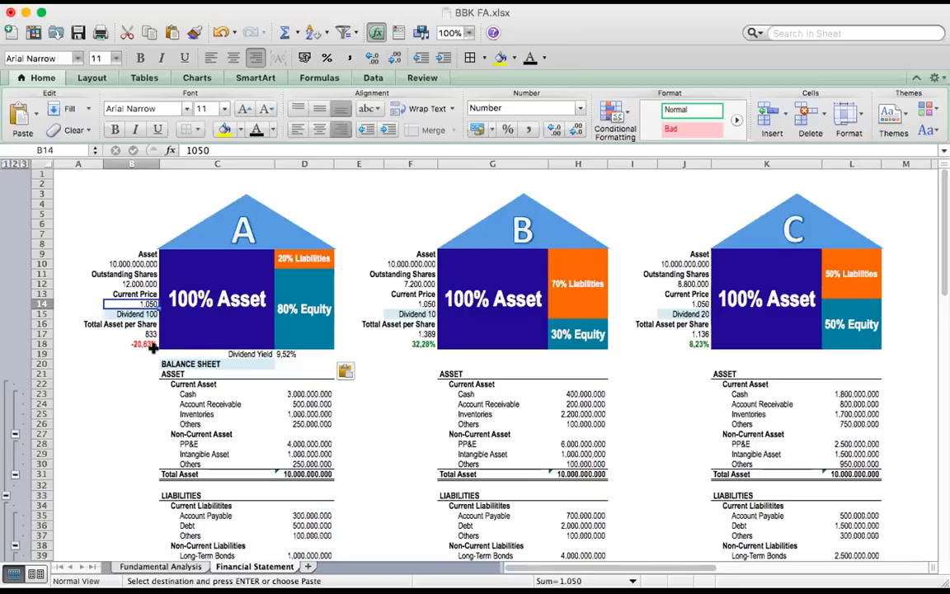
pyautogui.click(279, 355)
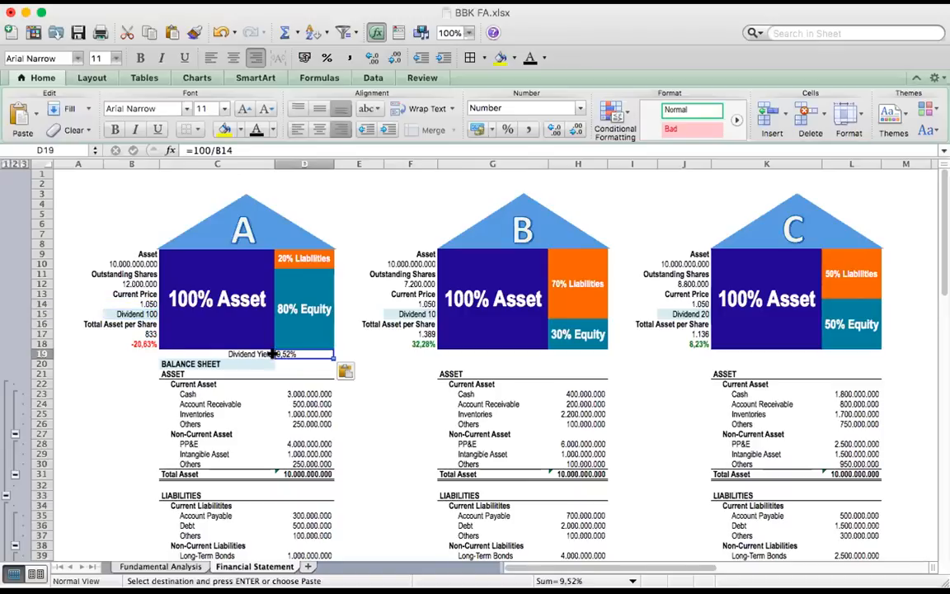
pyautogui.click(242, 354)
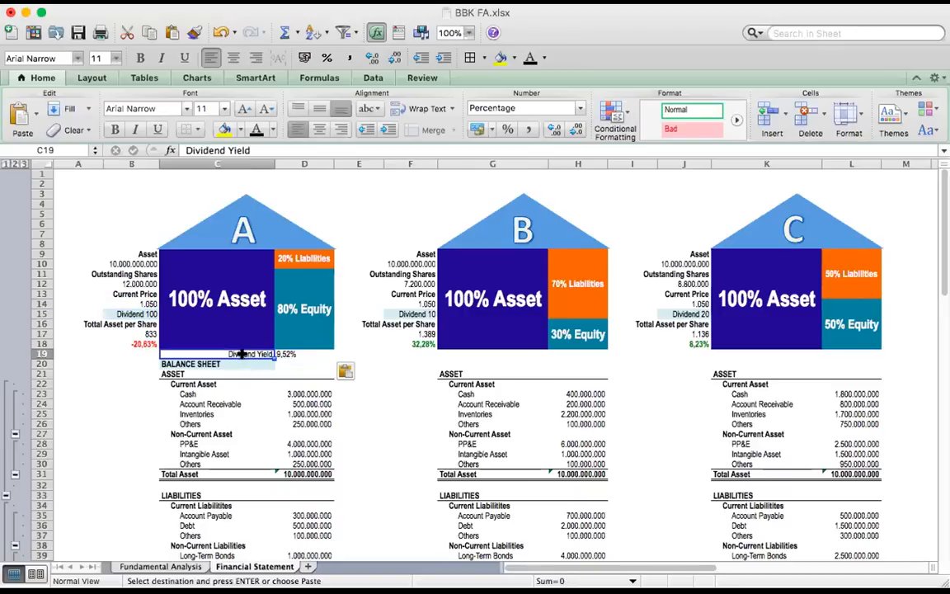
pyautogui.click(282, 353)
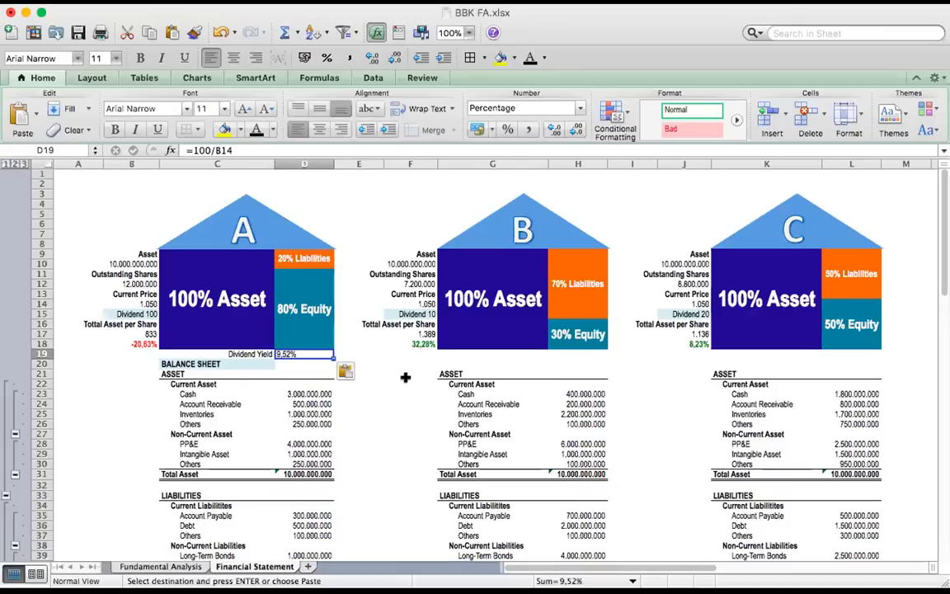
# Paste the Dividend Yield rows for company B (0,95%) into G19:H19 and company C (1,90%) into K19:L19
pyautogui.click(510, 353)
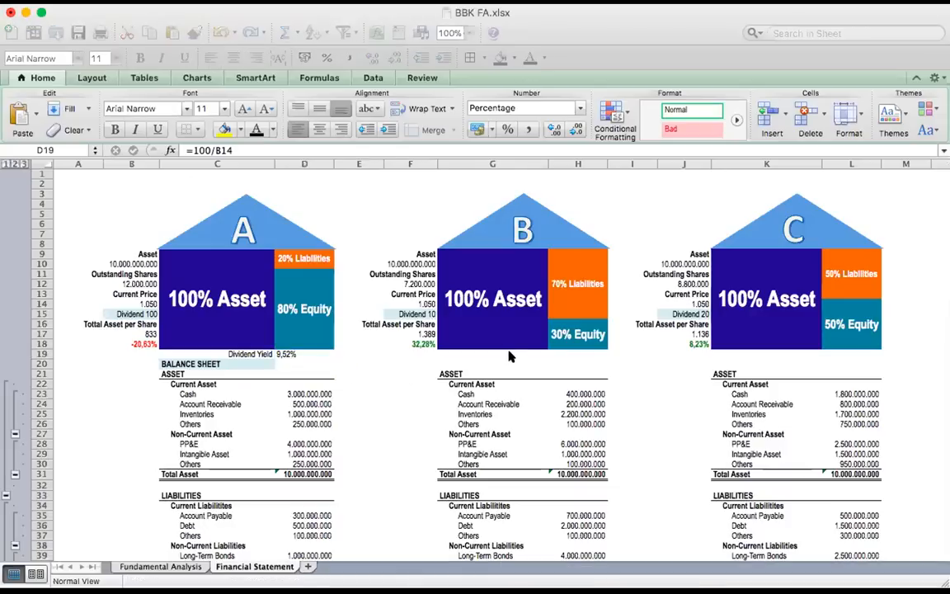
pyautogui.write('Dividend Yield\t0,95%')
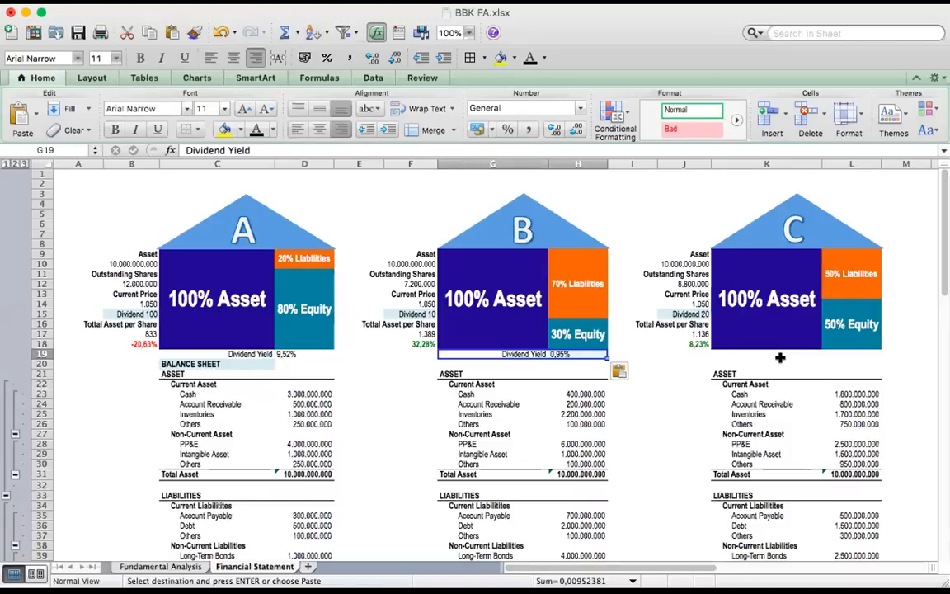
pyautogui.click(751, 354)
pyautogui.write('Dividend Yield 1,90%')
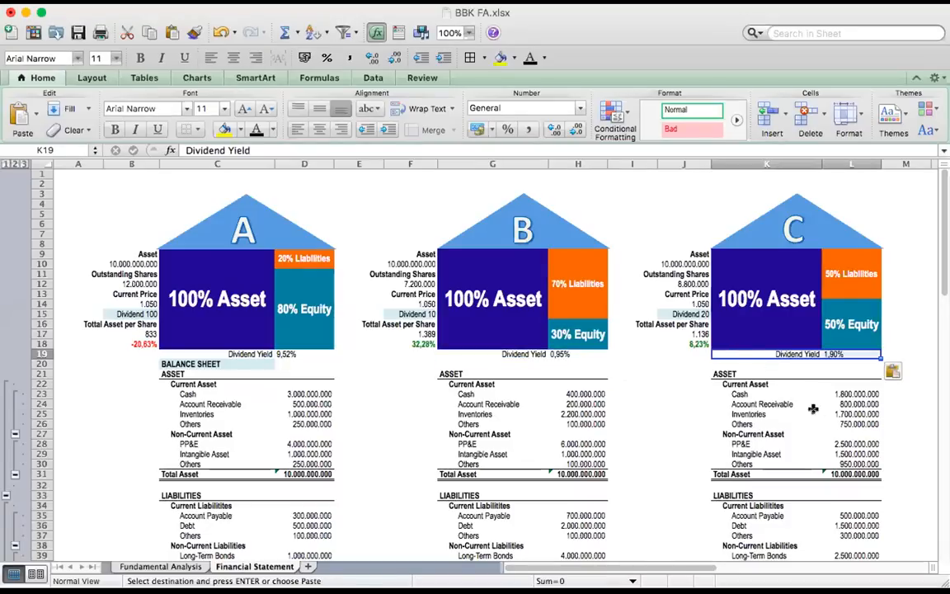
pyautogui.click(675, 413)
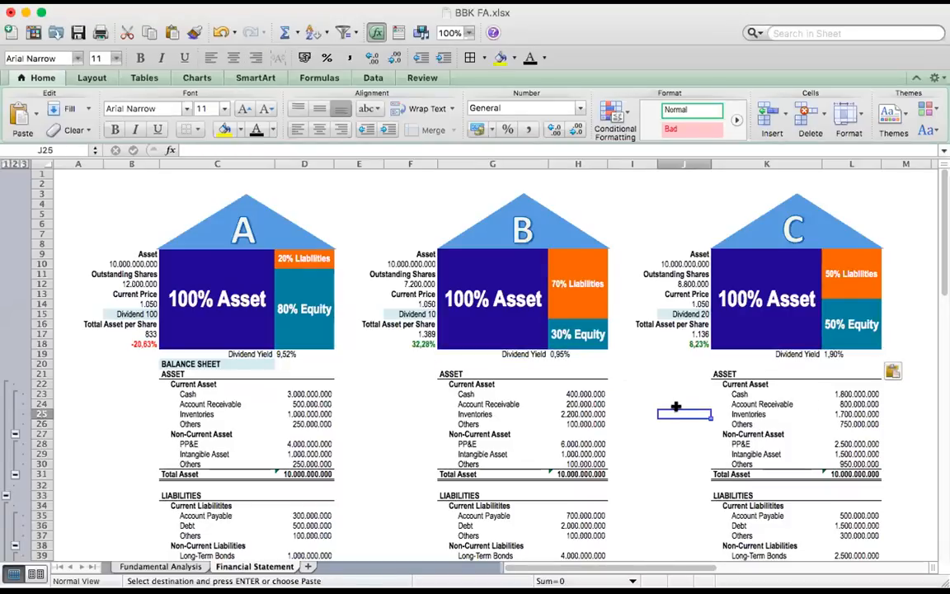
pyautogui.click(904, 2)
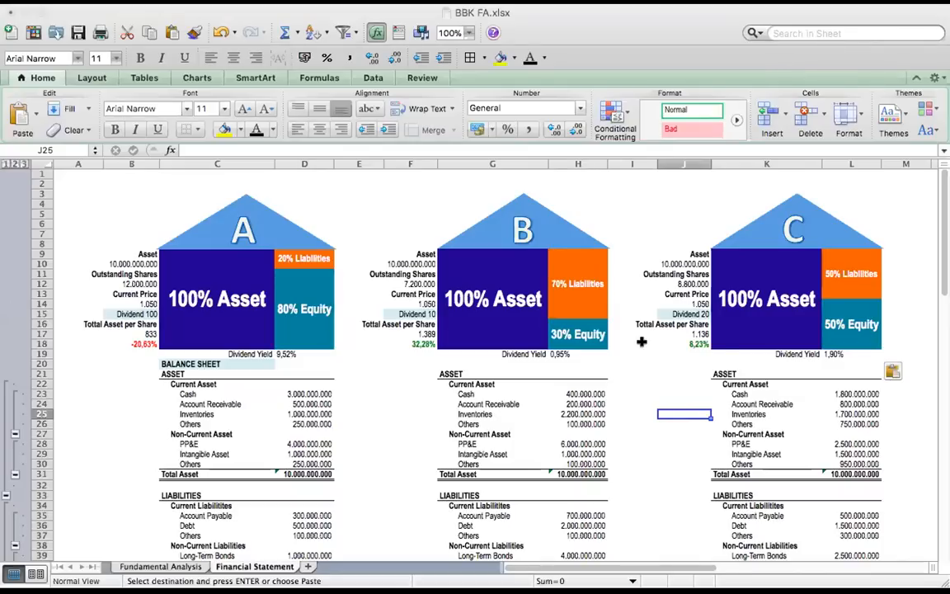
pyautogui.scroll(-7, 400, 450)
pyautogui.scroll(-3, 400, 450)
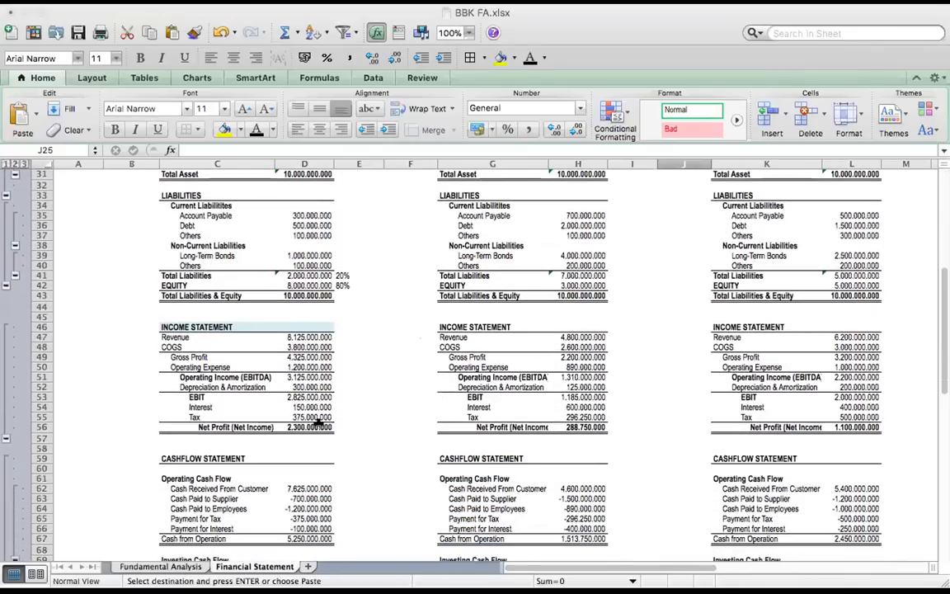
# Compare company A's net profit in D56 with its Payment of Cash Dividend in D75
pyautogui.click(317, 425)
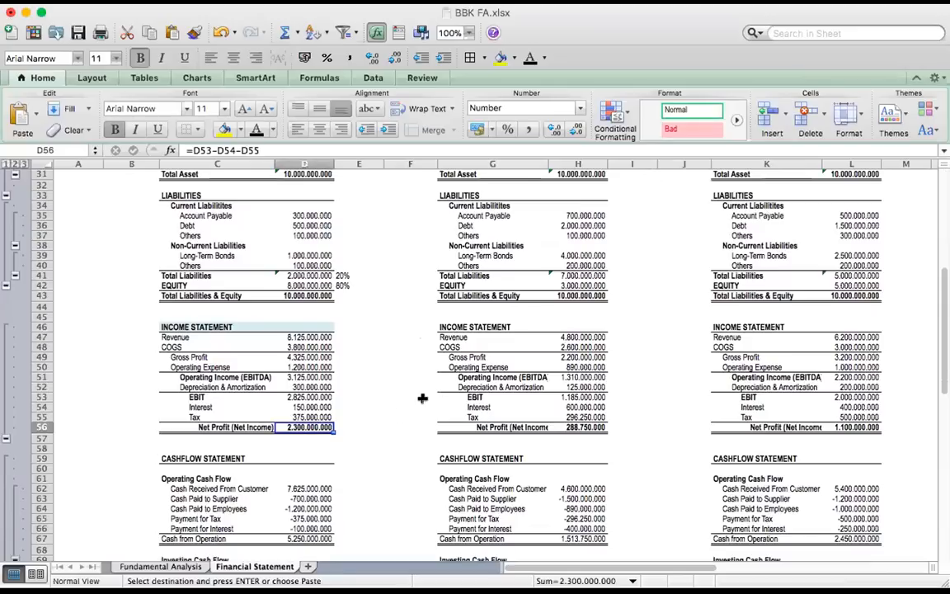
pyautogui.click(257, 436)
pyautogui.click(305, 426)
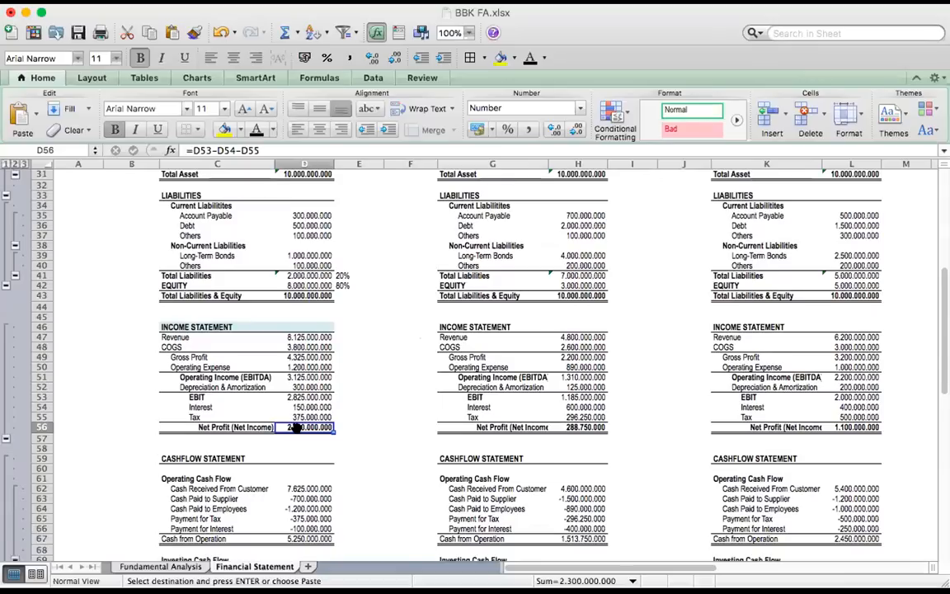
pyautogui.click(342, 424)
pyautogui.click(320, 425)
pyautogui.scroll(-6, 306, 431)
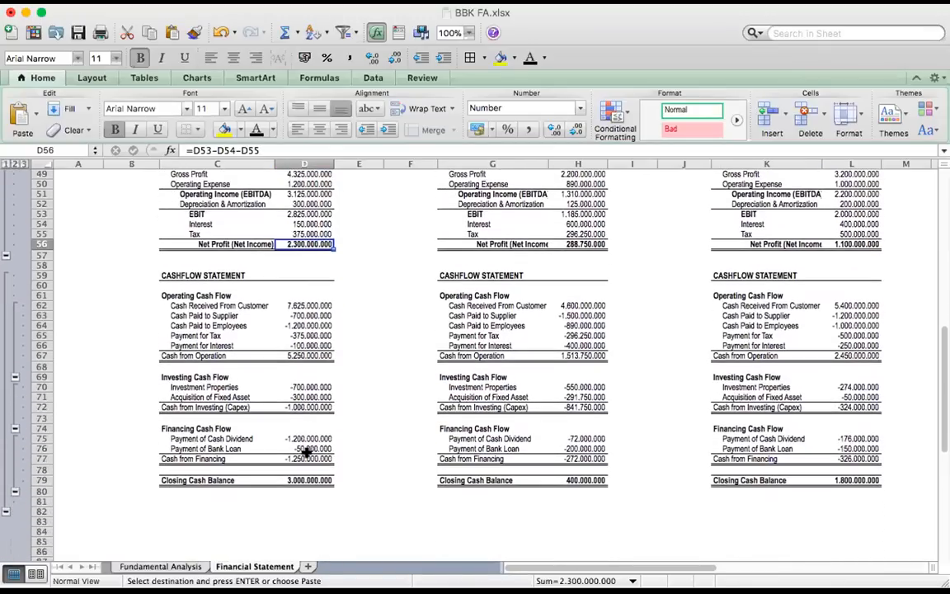
pyautogui.click(307, 438)
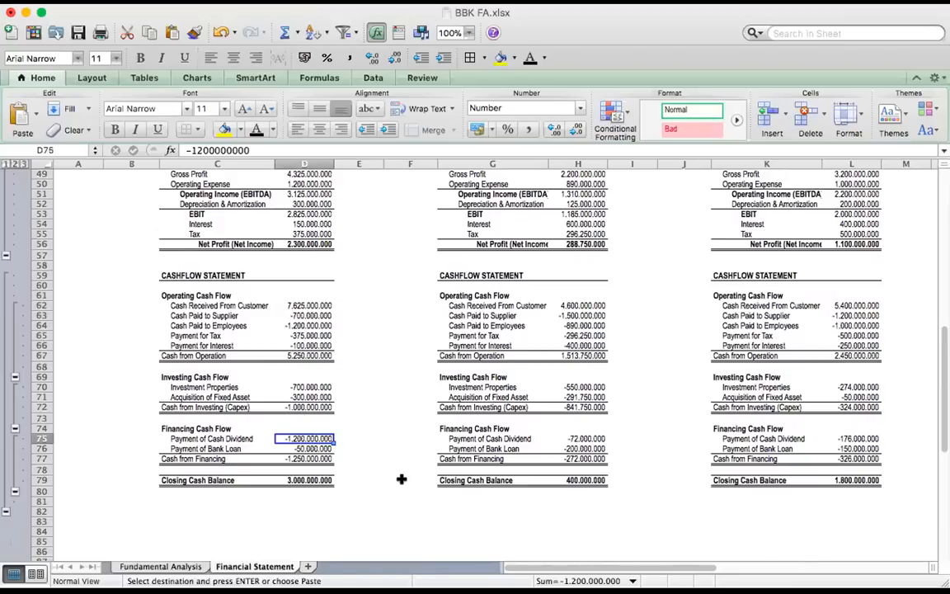
pyautogui.click(312, 244)
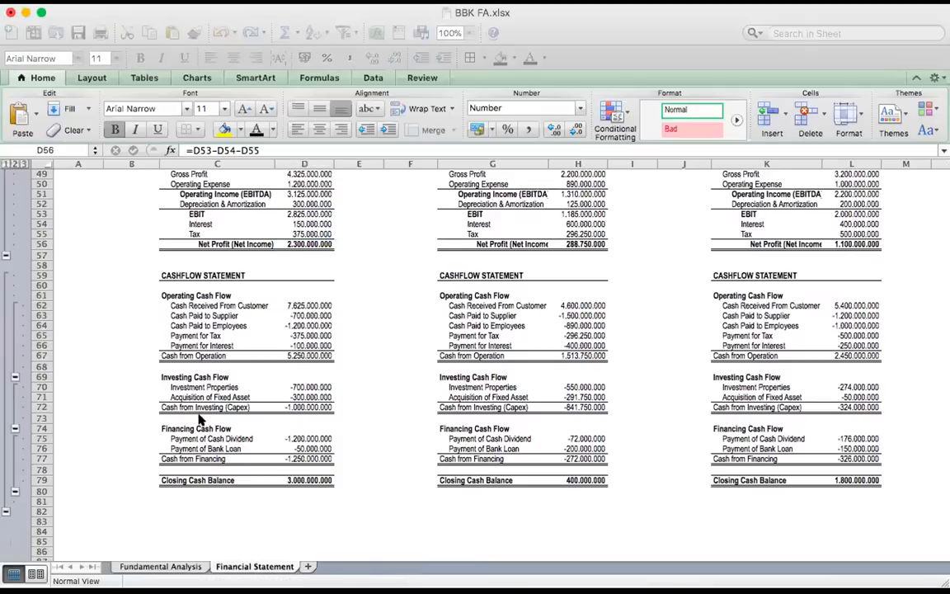
# Paste company A's dividend summary into C83:D85: Dividend Payout Ratio =-(D75/D56), Cash Dividend 100 and Dividend Yield =D84/B14
pyautogui.scroll(-4, 195, 416)
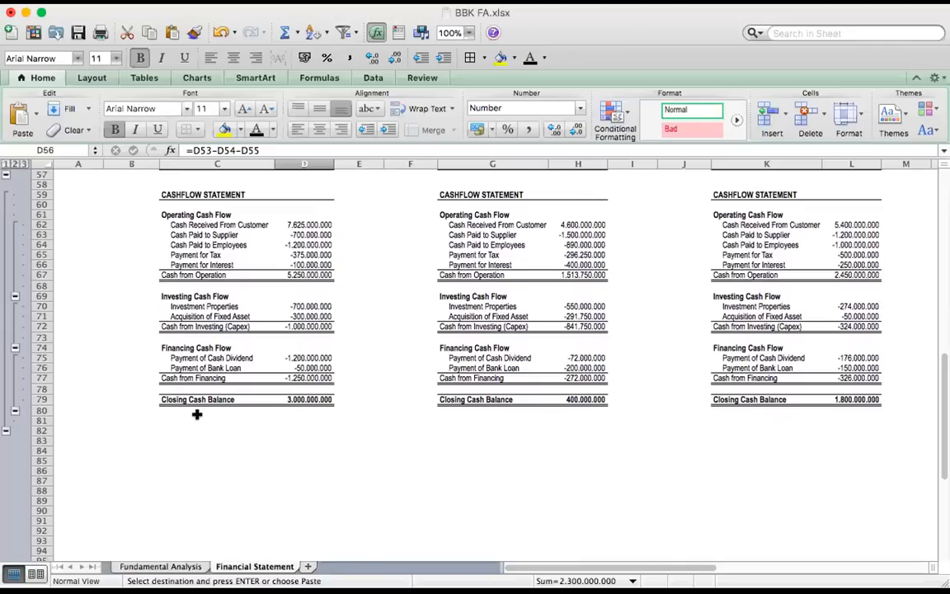
pyautogui.click(182, 431)
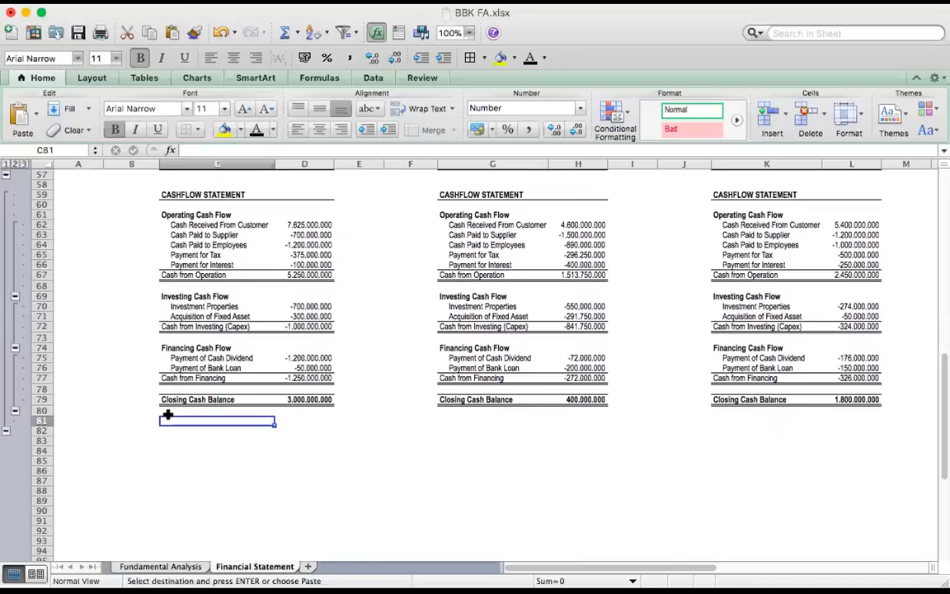
pyautogui.press('Down')
pyautogui.write('Dividend Payout Ratio\t52,17% Cash Dividend\t100 Dividend Yield\t9,52%')
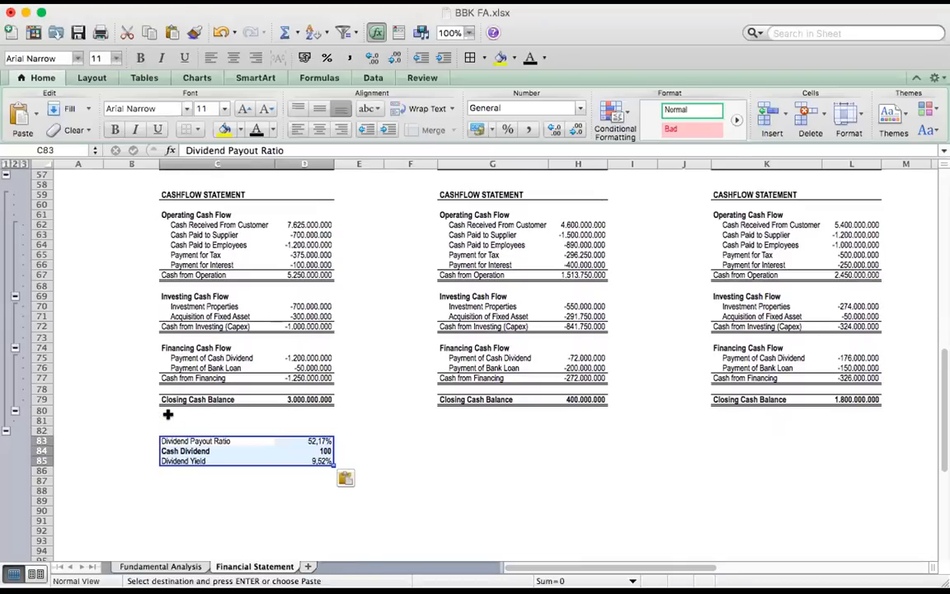
# Check company A's Dividend Payout Ratio against its net profit, and review the Cash Dividend and Dividend Yield cells below it
pyautogui.click(252, 448)
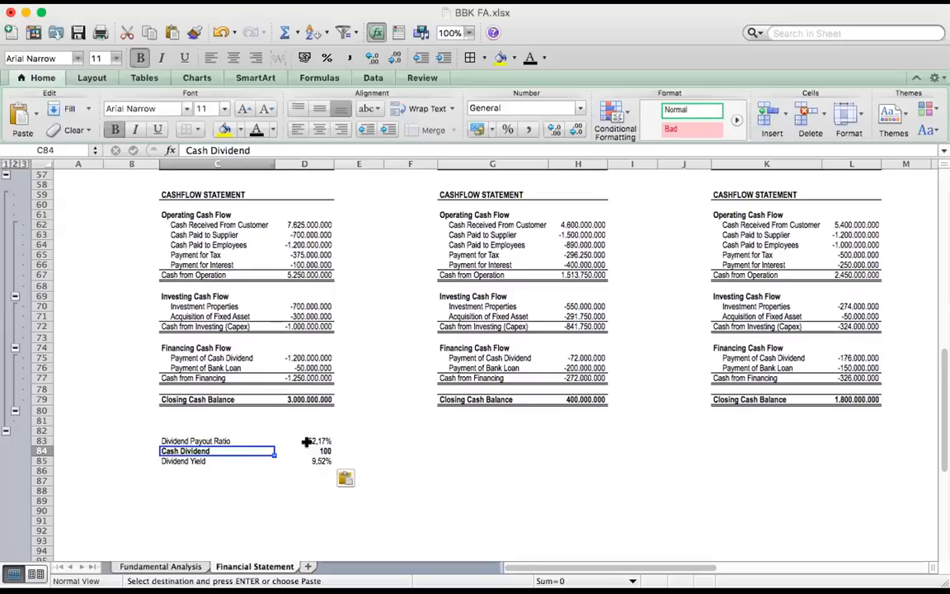
pyautogui.click(318, 441)
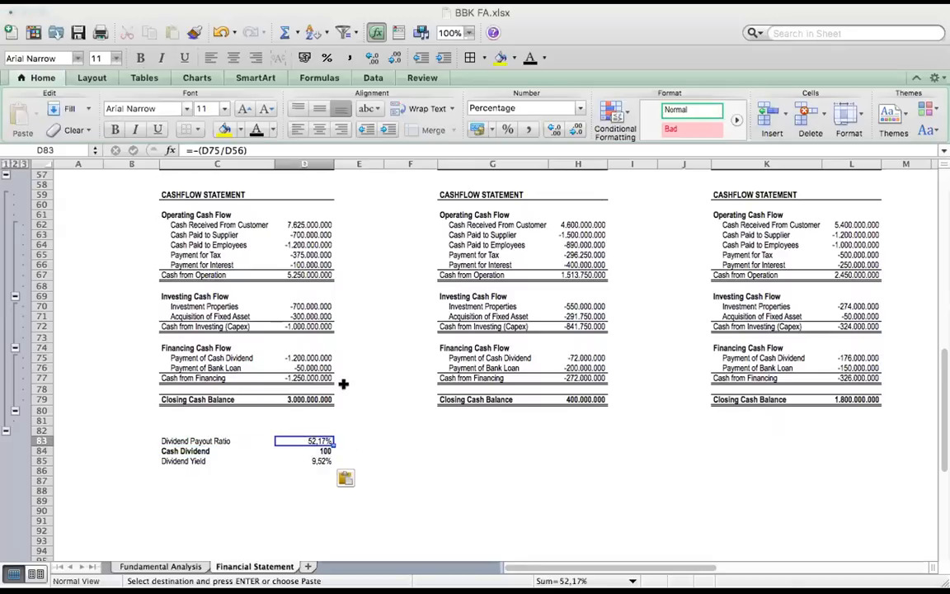
pyautogui.scroll(1, 328, 327)
pyautogui.scroll(2, 328, 327)
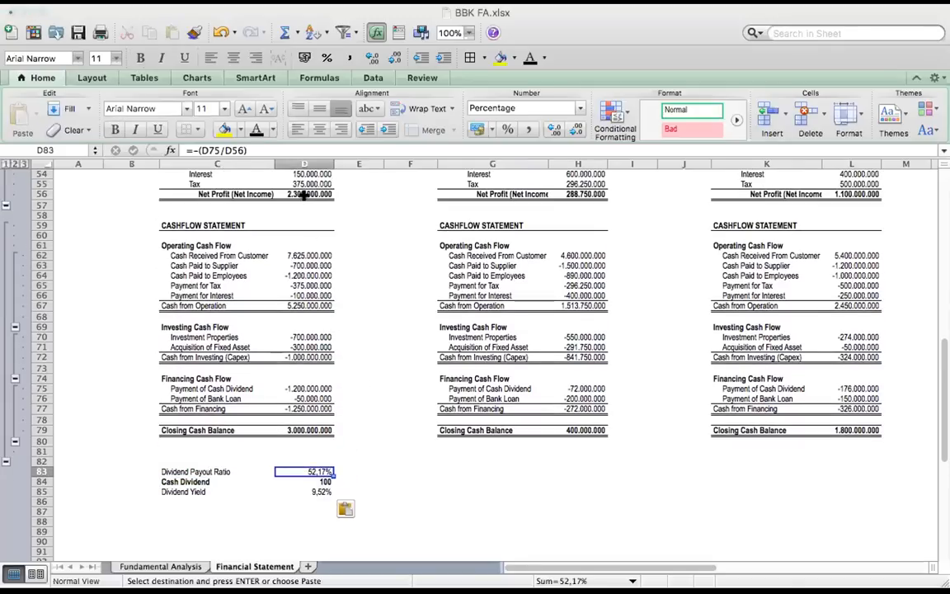
pyautogui.click(285, 193)
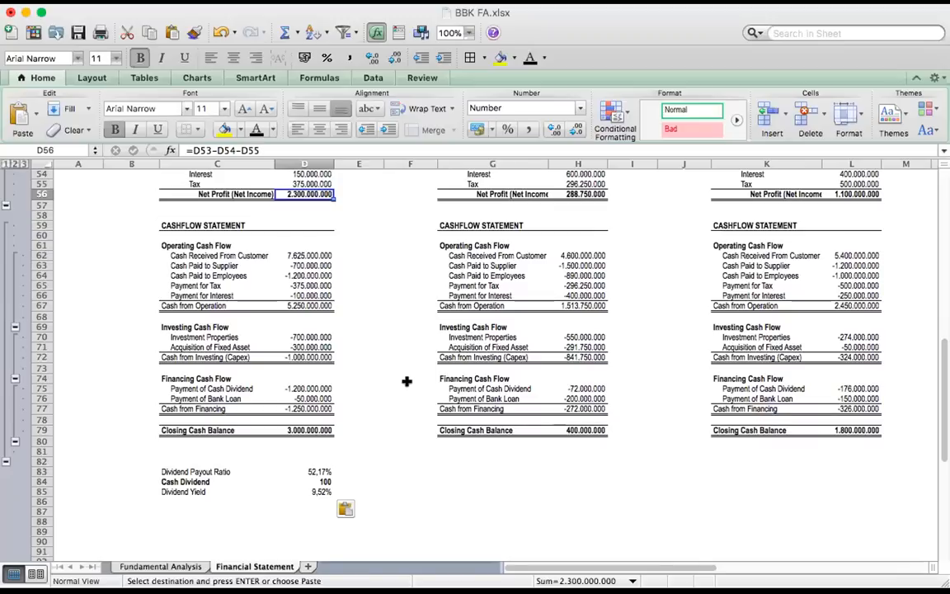
pyautogui.click(329, 472)
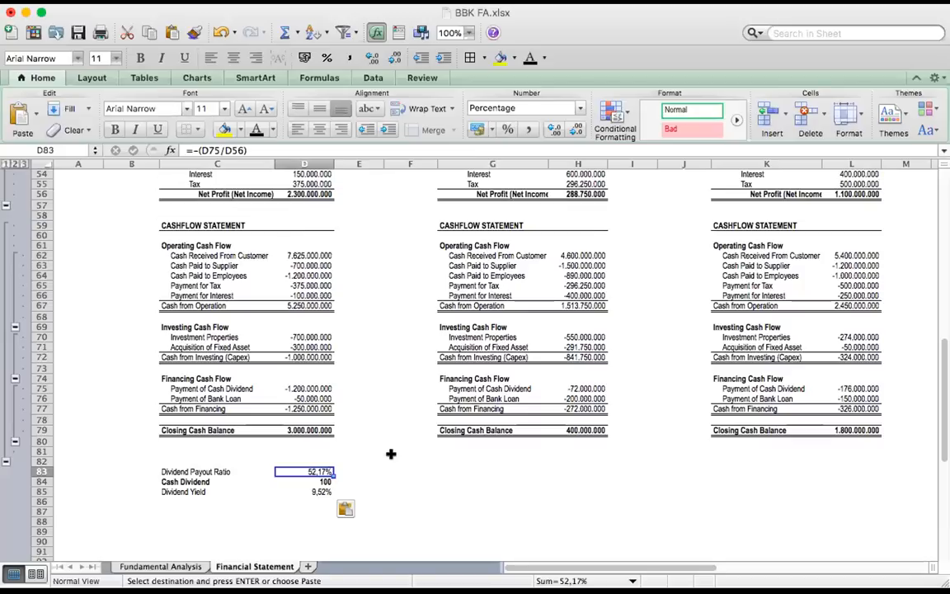
pyautogui.click(317, 191)
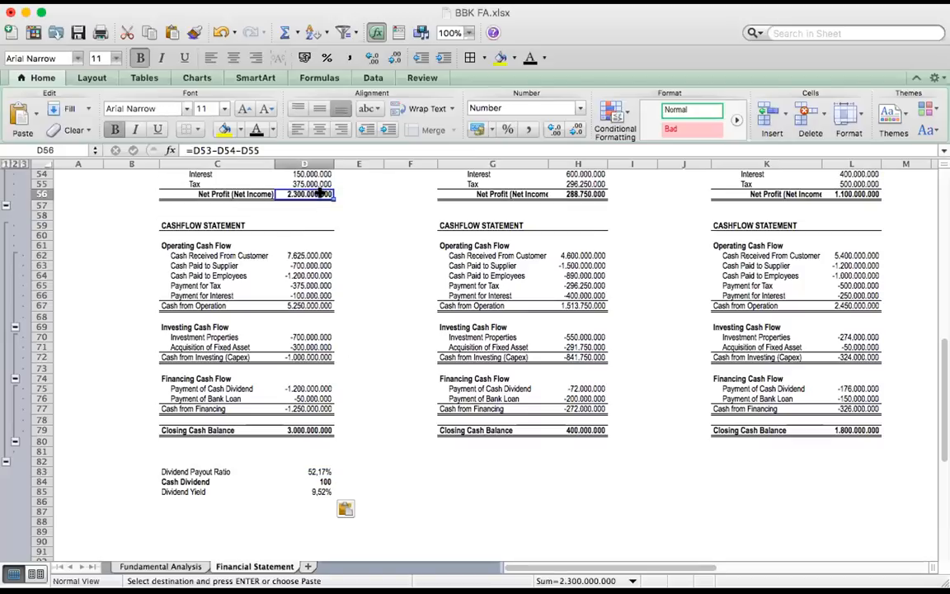
pyautogui.click(315, 471)
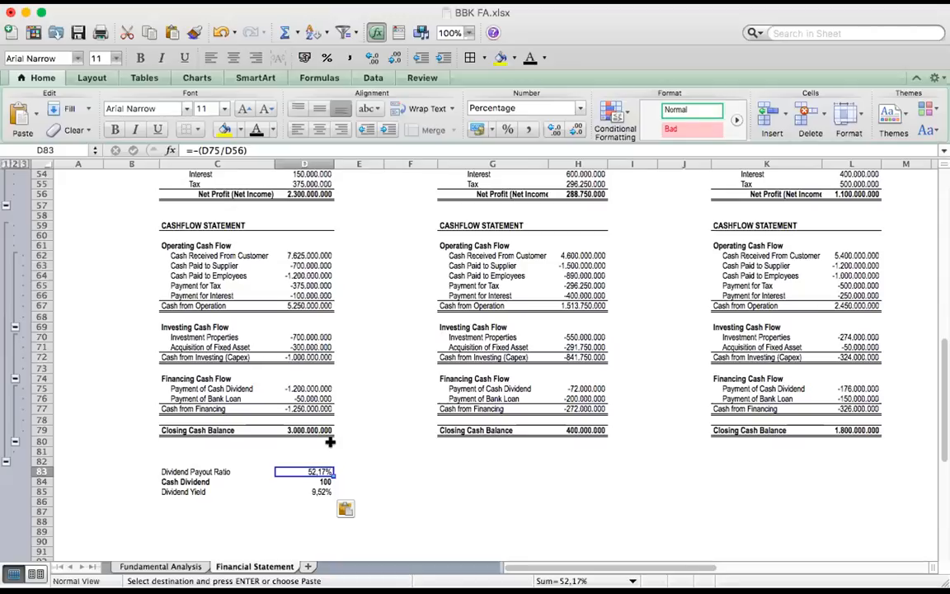
pyautogui.click(303, 482)
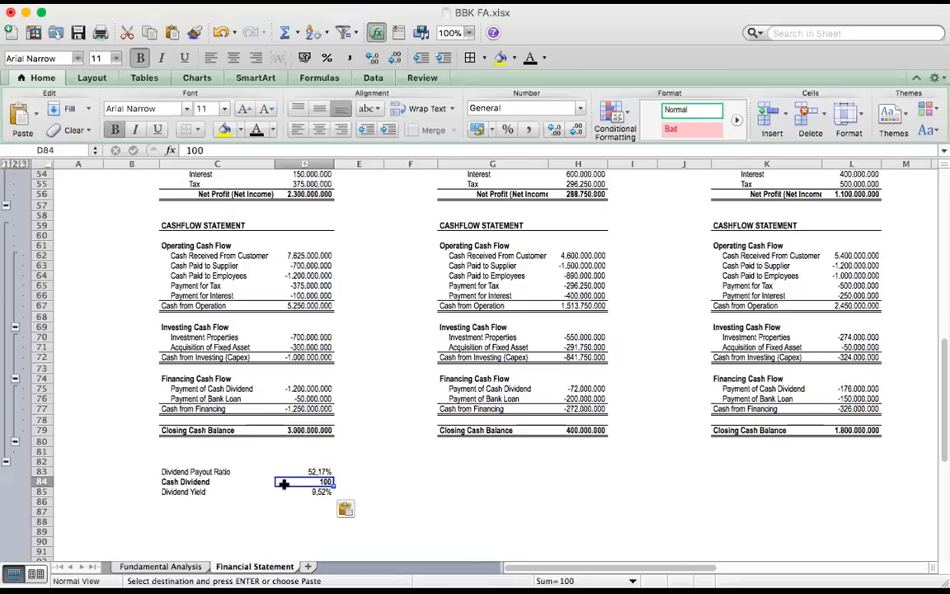
pyautogui.click(285, 492)
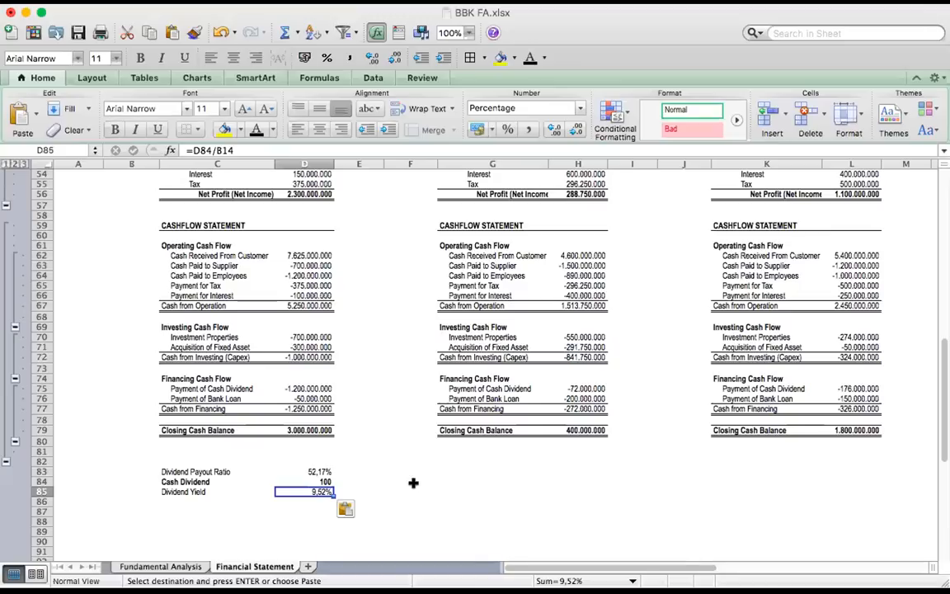
# Paste company B's dividend summary into G83:H85: Dividend Payout Ratio =-(H75/H56), Cash Dividend 10 and Dividend Yield 0,95%
pyautogui.click(500, 459)
pyautogui.press('Down')
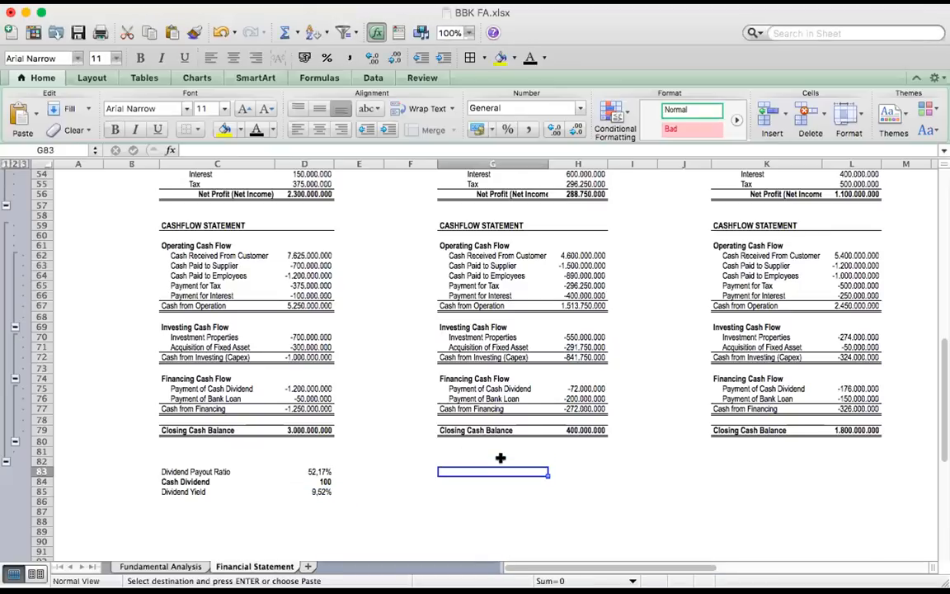
pyautogui.write('Dividend Payout Ratio\t24,94% Cash Dividend\t10 Dividend Yield\t0,95%')
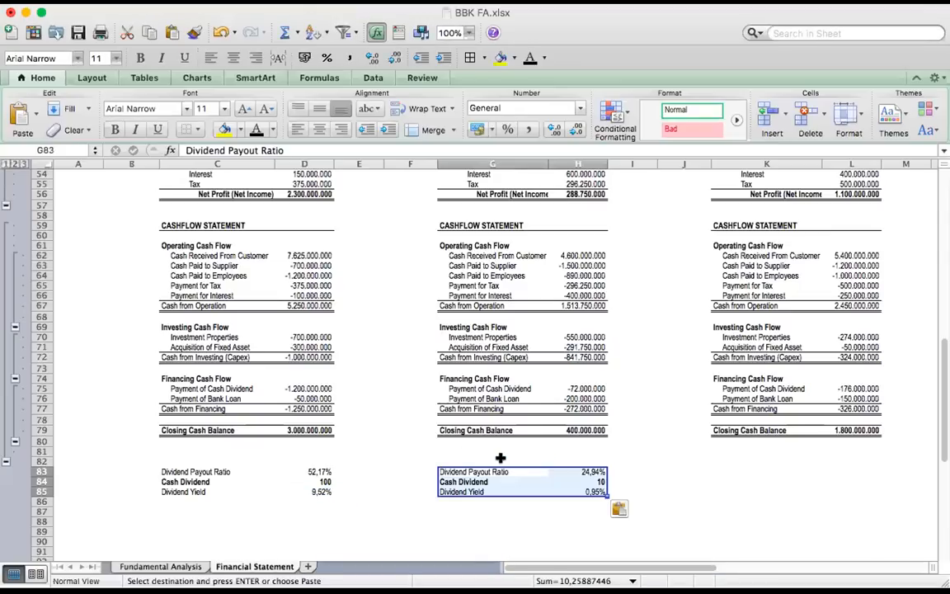
# Check company B's Dividend Payout Ratio against its net profit in H56 and its liabilities share in the house diagram
pyautogui.click(339, 465)
pyautogui.press('Right')
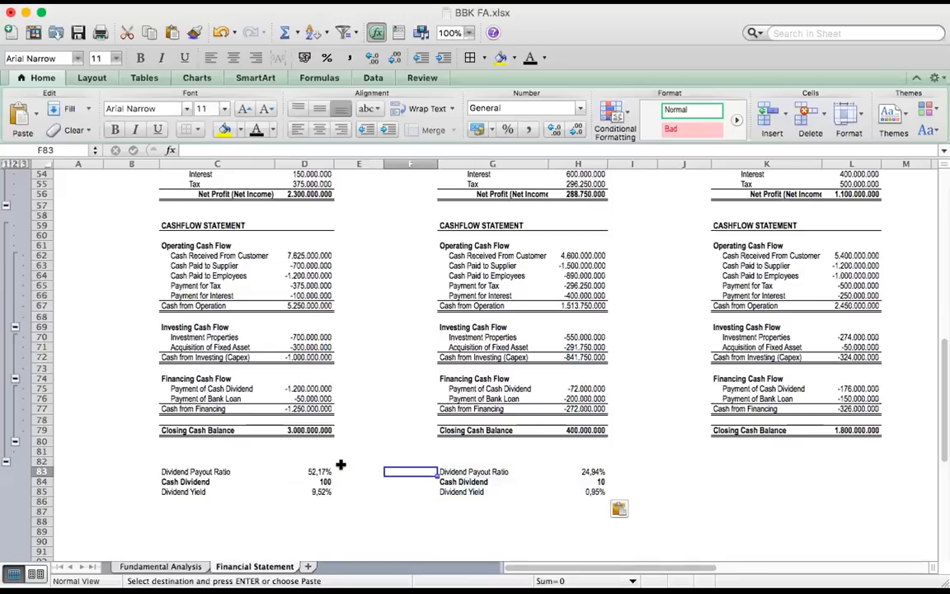
pyautogui.press('Right')
pyautogui.press('Right')
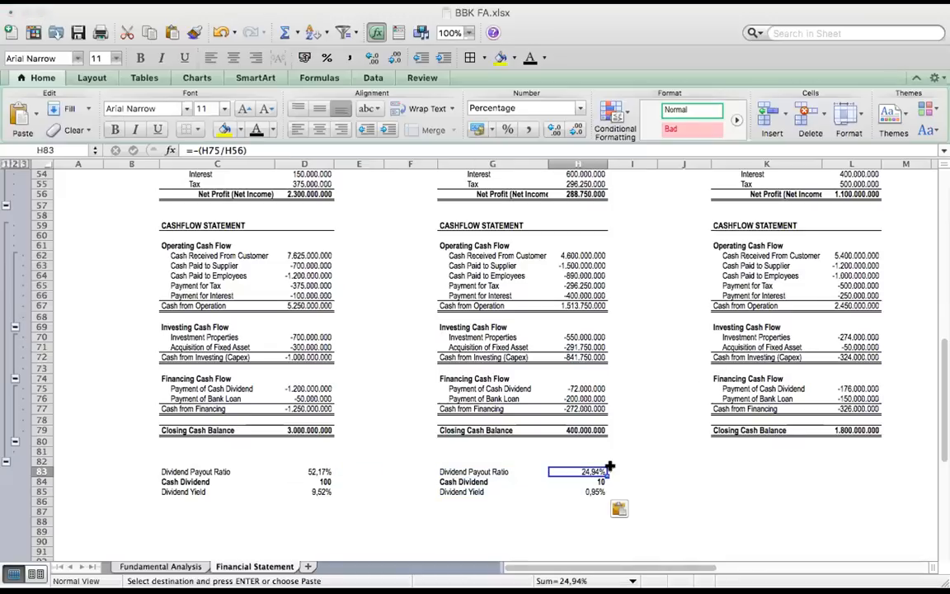
pyautogui.click(569, 194)
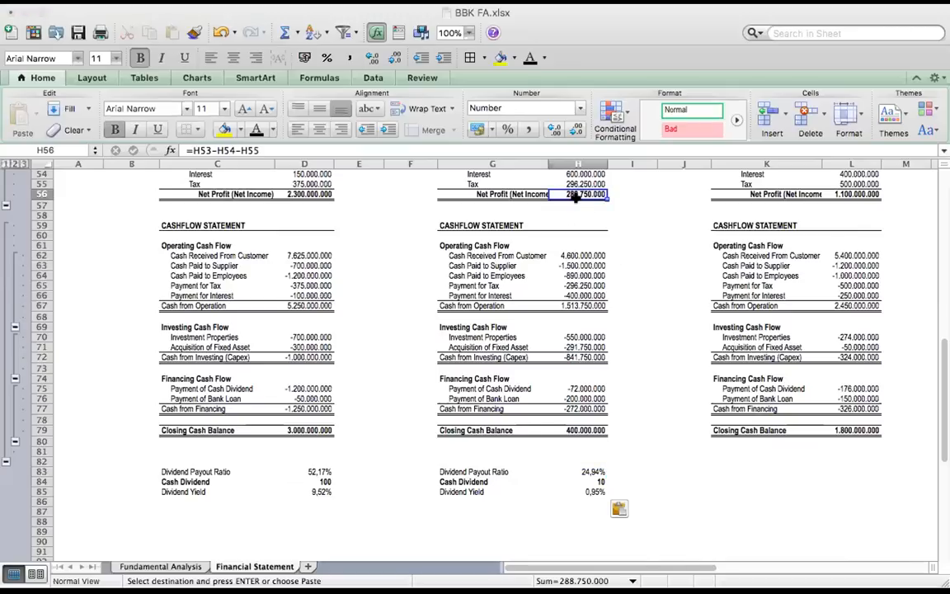
pyautogui.click(591, 468)
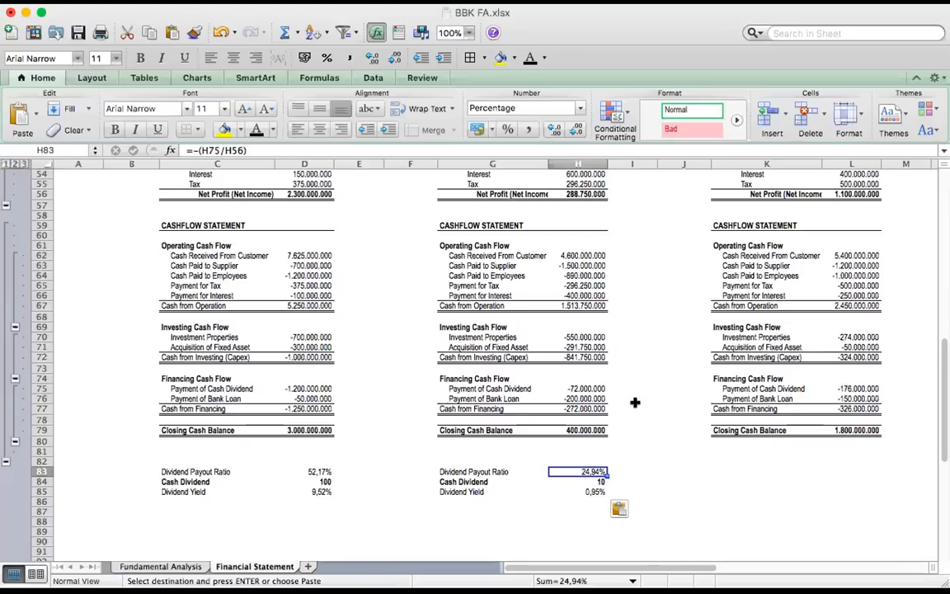
pyautogui.scroll(5, 635, 402)
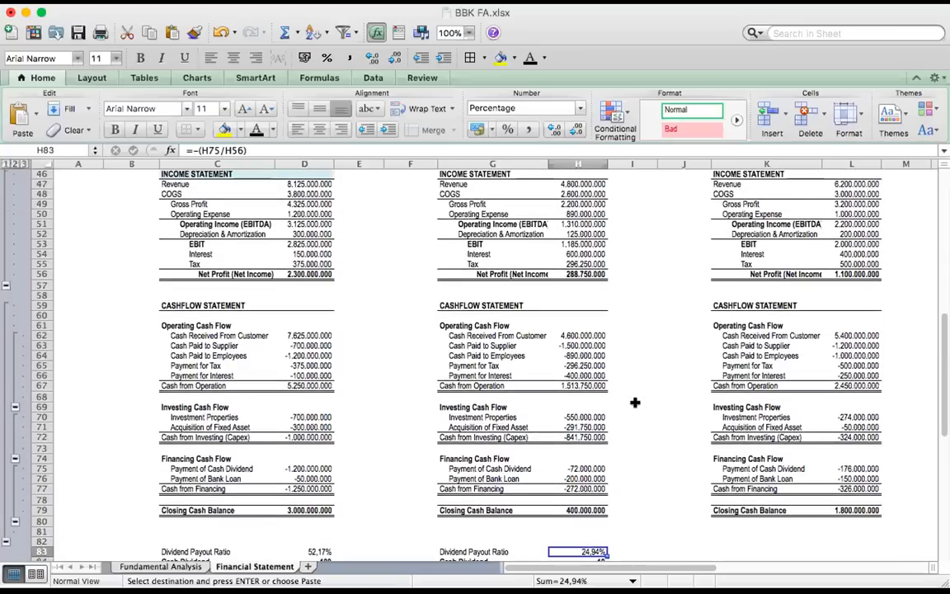
pyautogui.scroll(15, 635, 403)
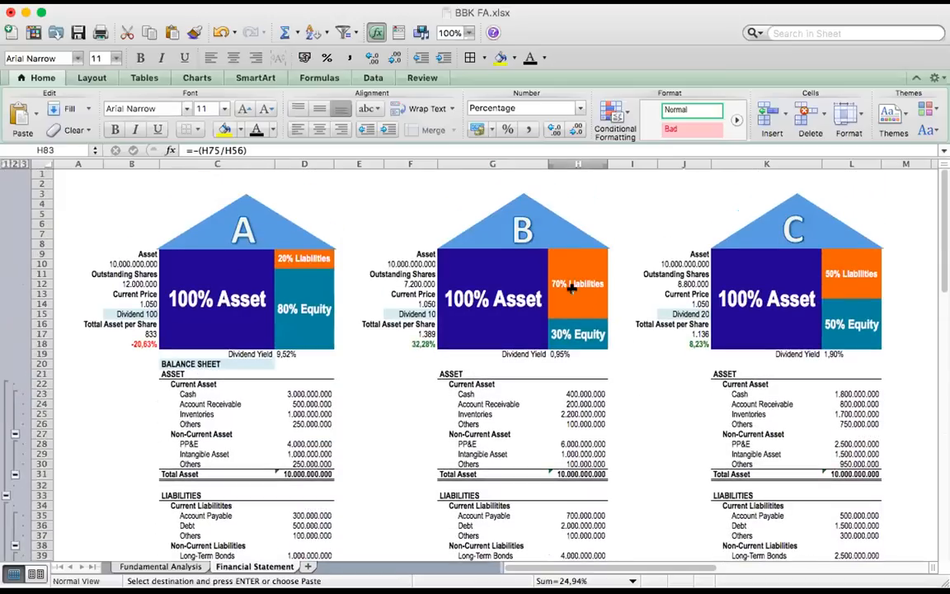
pyautogui.click(572, 287)
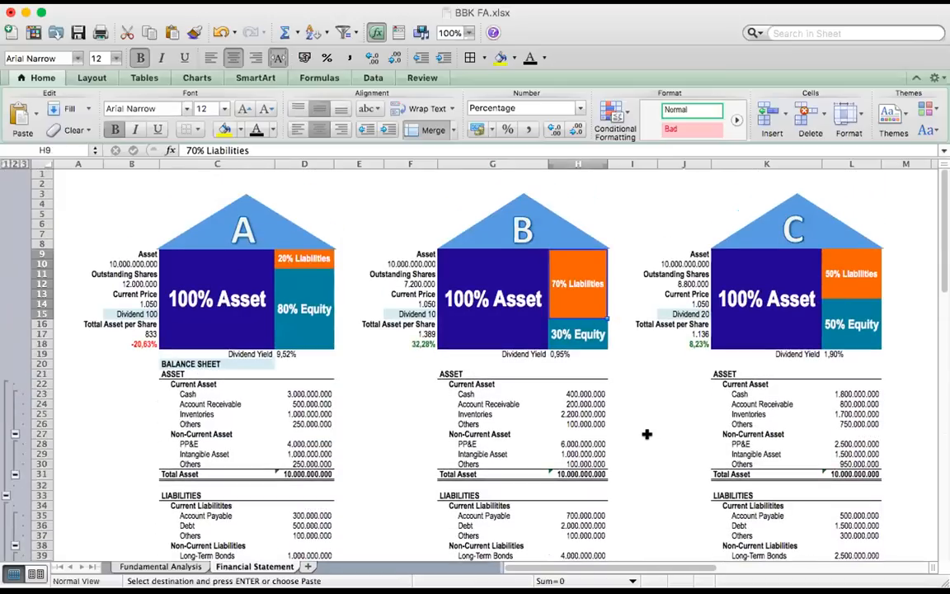
# Paste company C's dividend summary into K83:L85: Dividend Payout Ratio =-(L75/L56), Cash Dividend 20 and Dividend Yield 1,90%
pyautogui.scroll(-8, 647, 434)
pyautogui.scroll(-10, 649, 434)
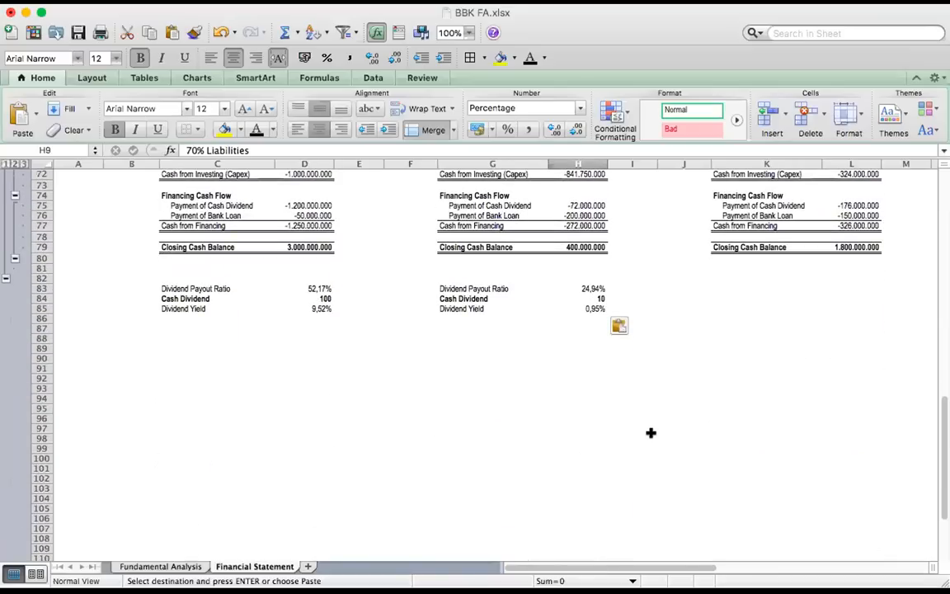
pyautogui.click(726, 283)
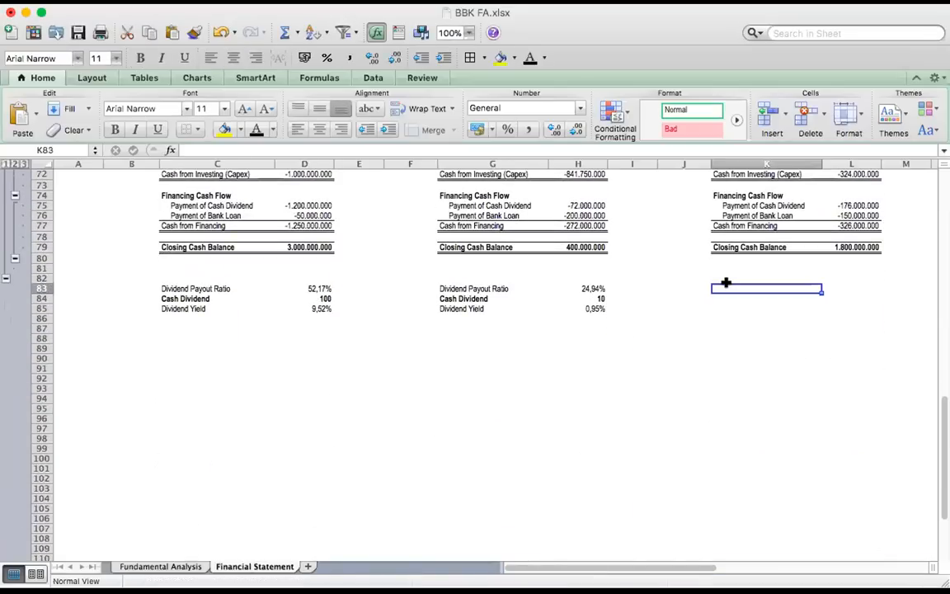
pyautogui.write('Dividend Payout Ratio\t16,00% Cash Dividend\t20 Dividend Yield\t1,90%')
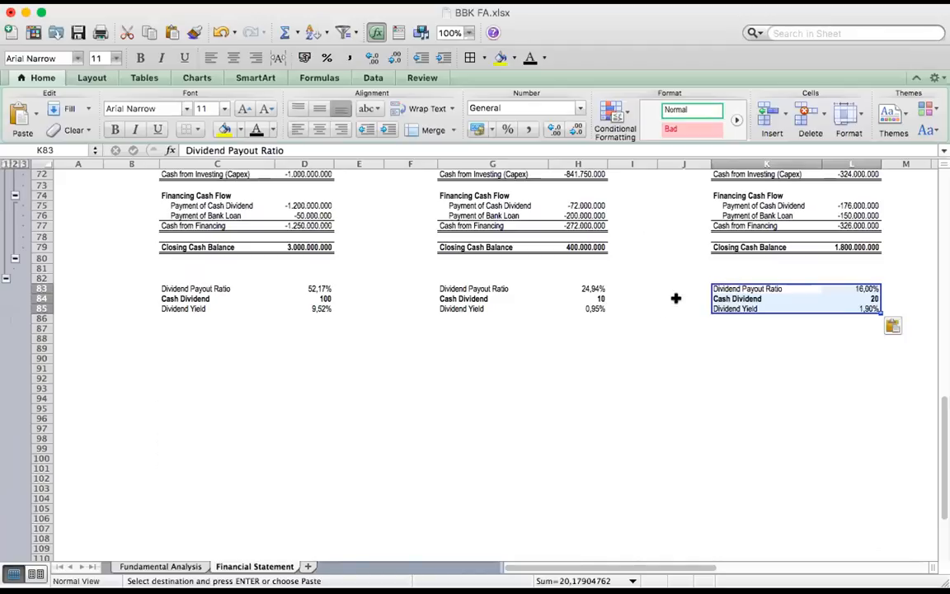
# Check company C's Cash Dividend and Dividend Payout Ratio against its net profit in L56
pyautogui.click(675, 305)
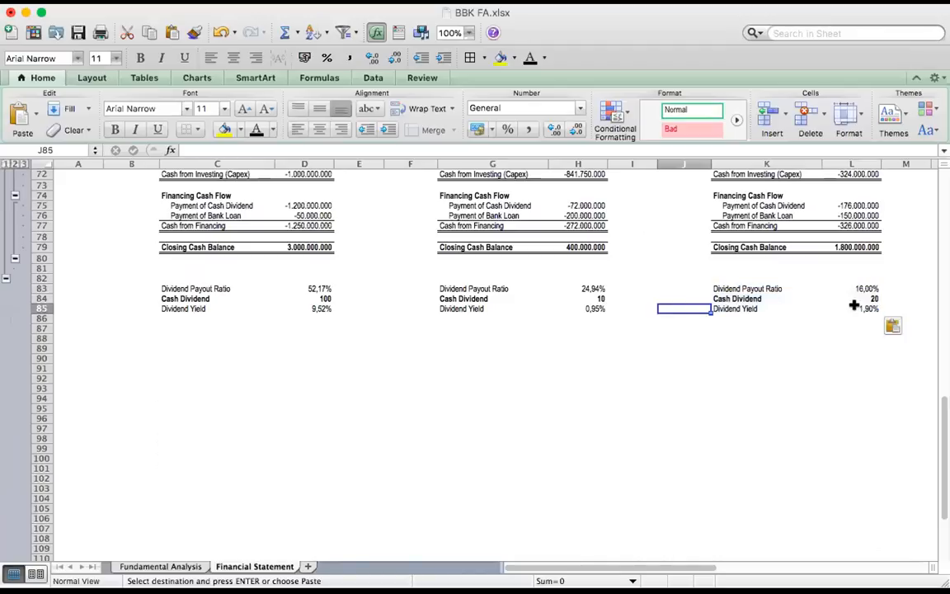
pyautogui.click(854, 299)
pyautogui.scroll(4, 833, 307)
pyautogui.scroll(5, 834, 307)
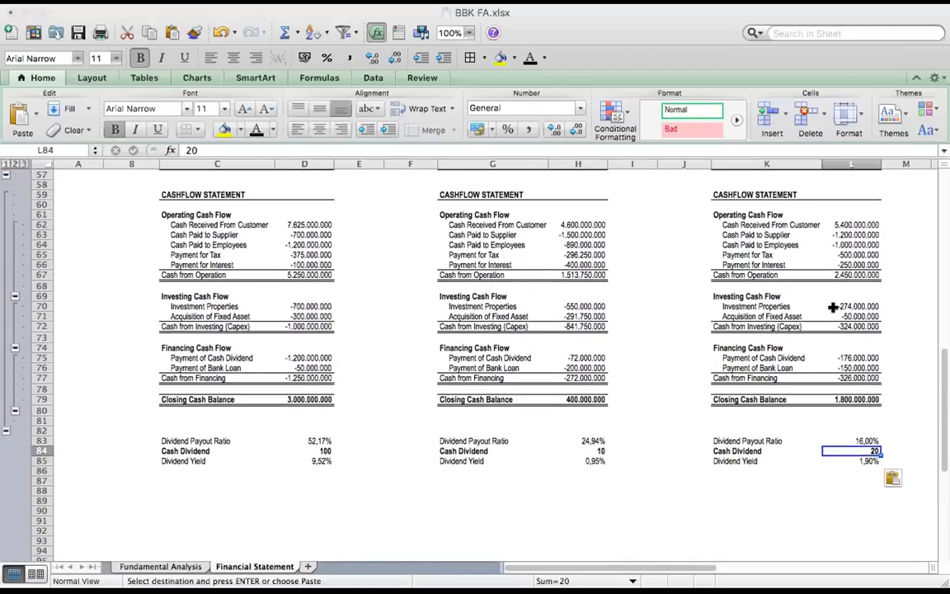
pyautogui.click(852, 224)
pyautogui.click(857, 234)
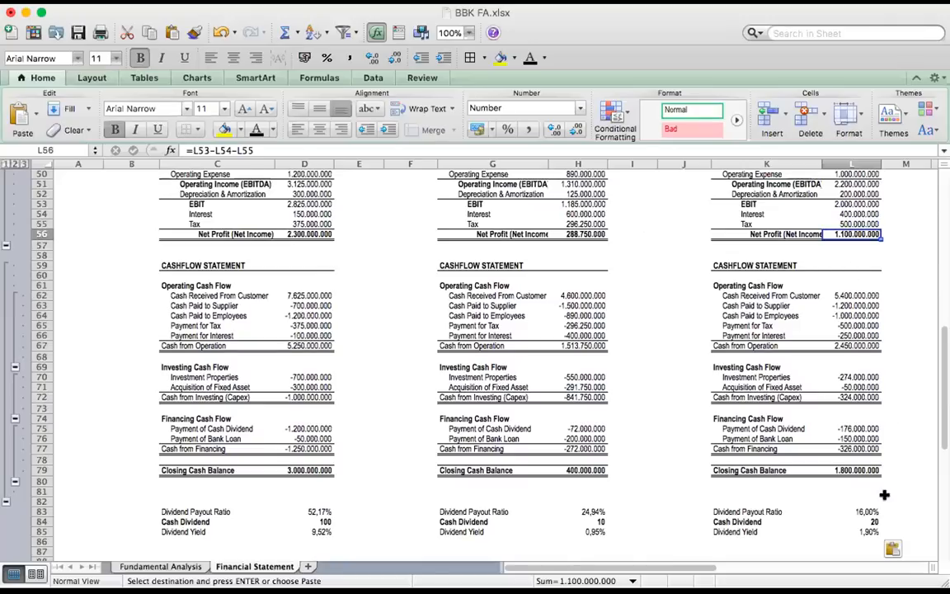
pyautogui.click(862, 511)
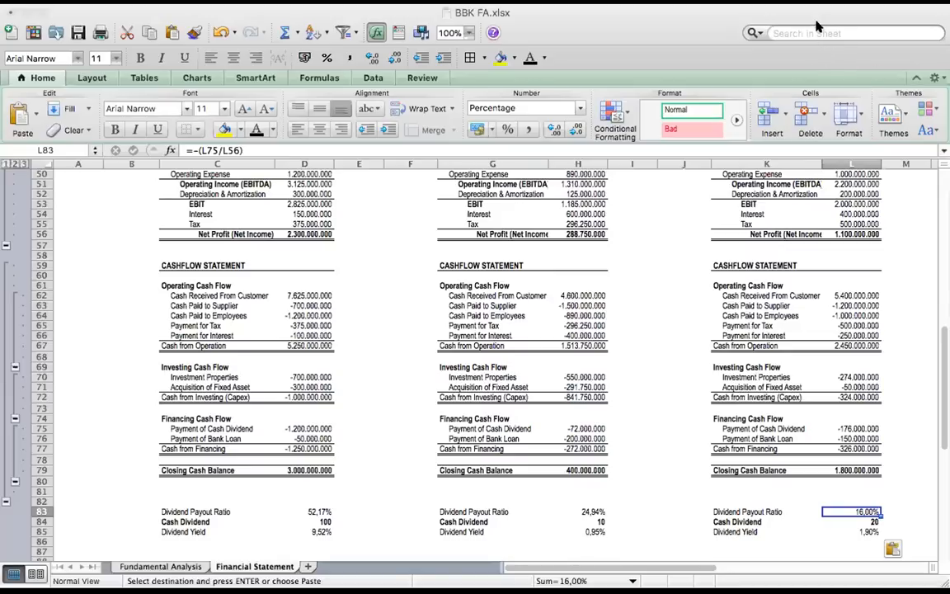
# Review company A's Dividend Yield in D85 and Cash Dividend in D84 alongside its income statement
pyautogui.click(317, 531)
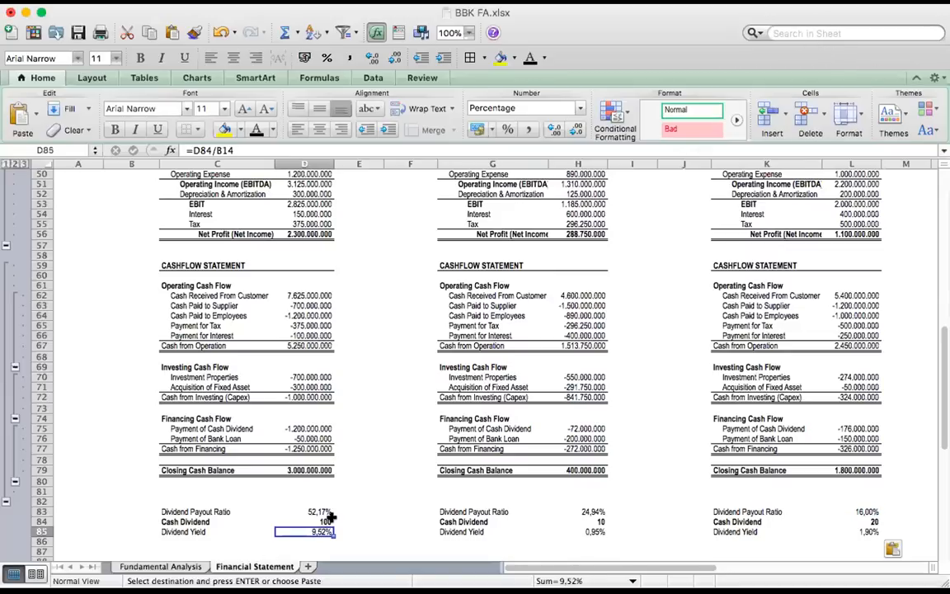
pyautogui.click(324, 522)
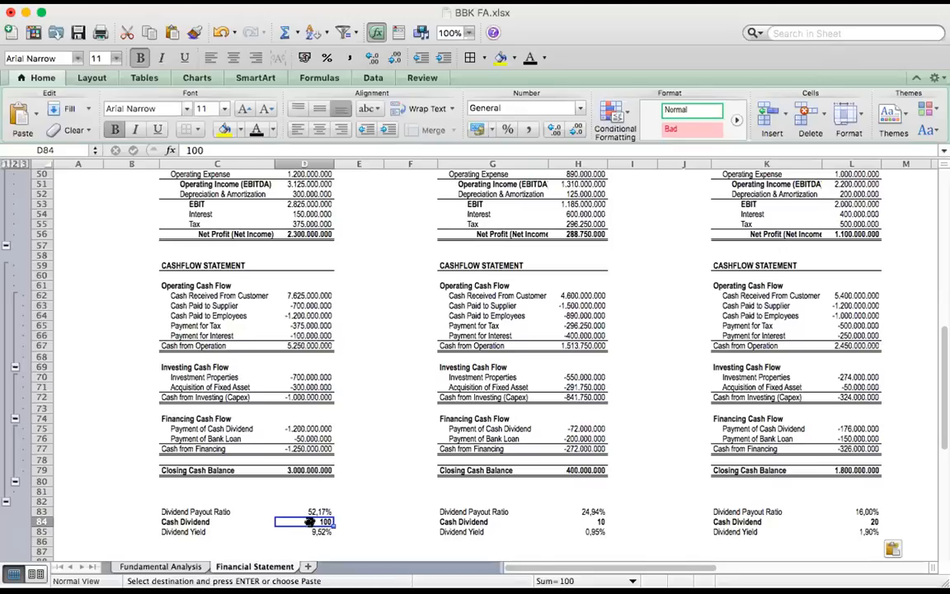
pyautogui.scroll(8, 208, 308)
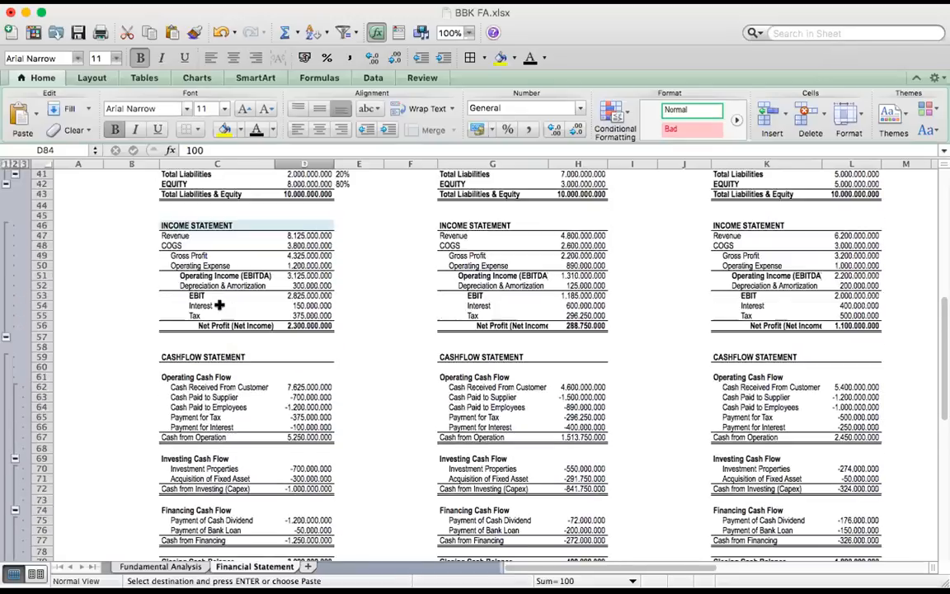
# Compare company A's Current Price in B14 and Dividend Yield in D19 with the dividend summary in rows 83 to 85
pyautogui.scroll(8, 218, 305)
pyautogui.click(132, 304)
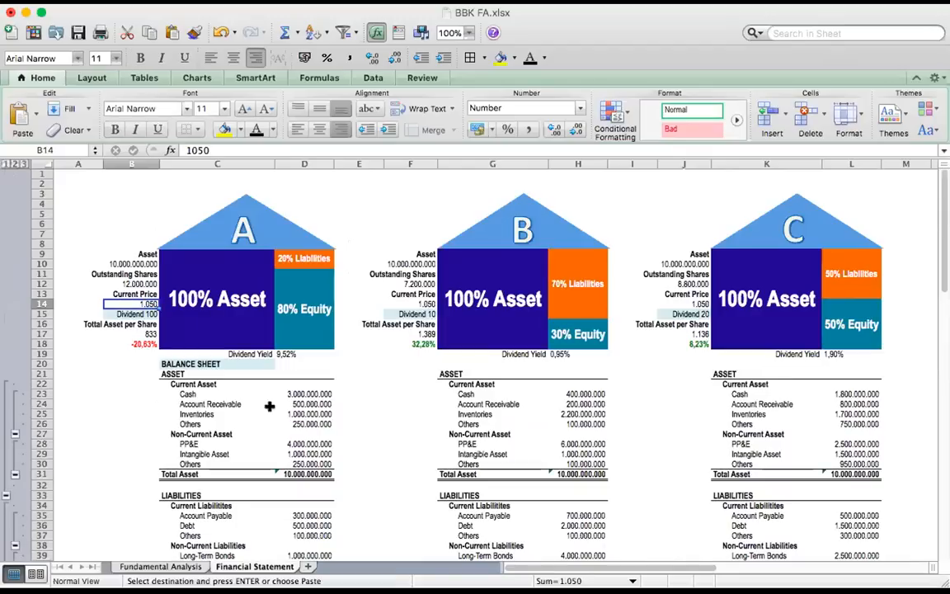
pyautogui.click(283, 355)
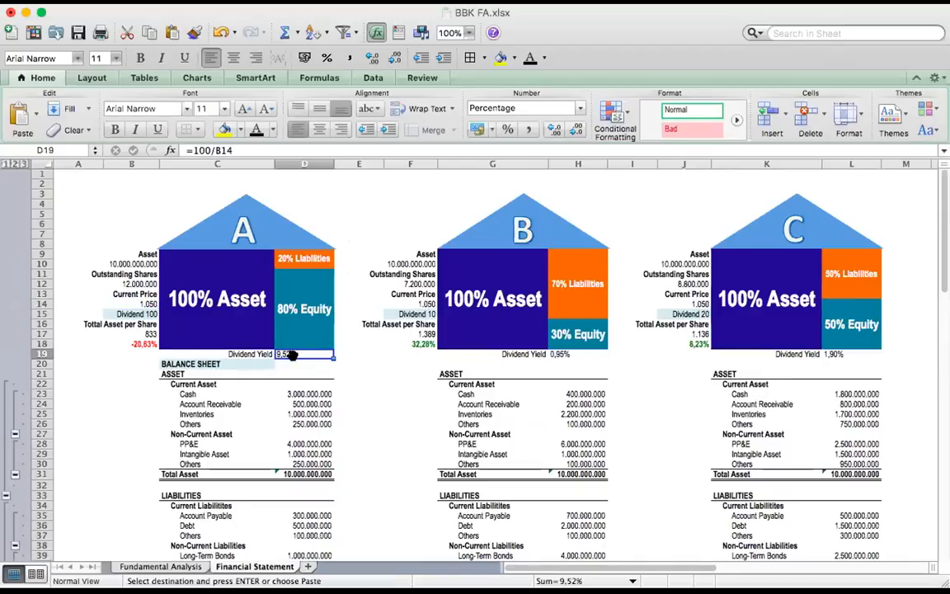
pyautogui.scroll(-15, 304, 402)
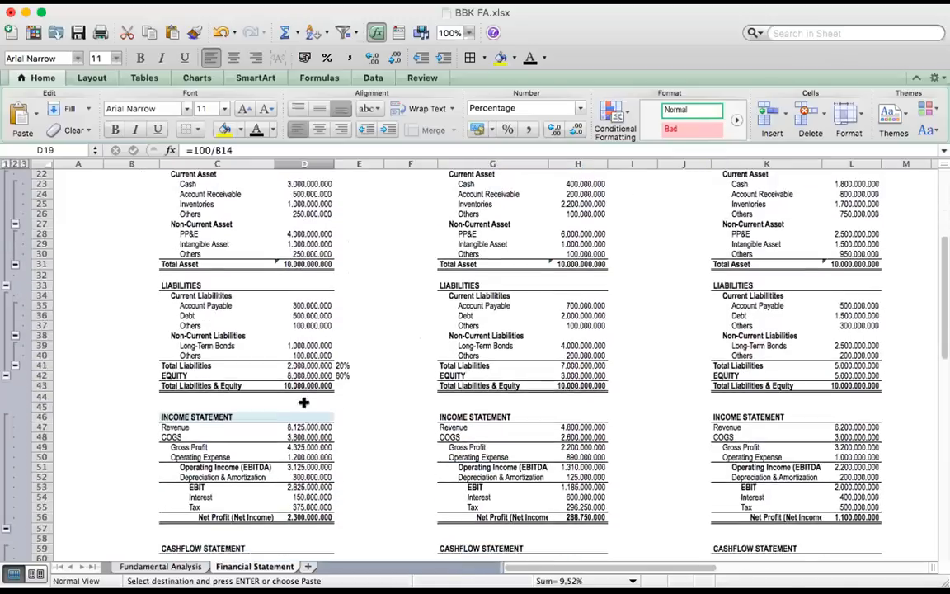
pyautogui.scroll(-3, 303, 403)
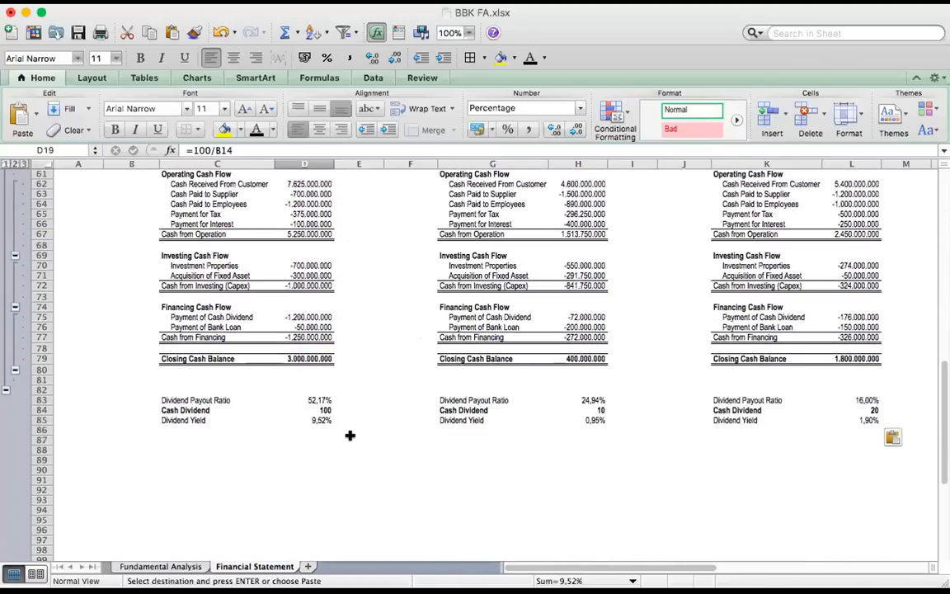
pyautogui.scroll(3, 376, 420)
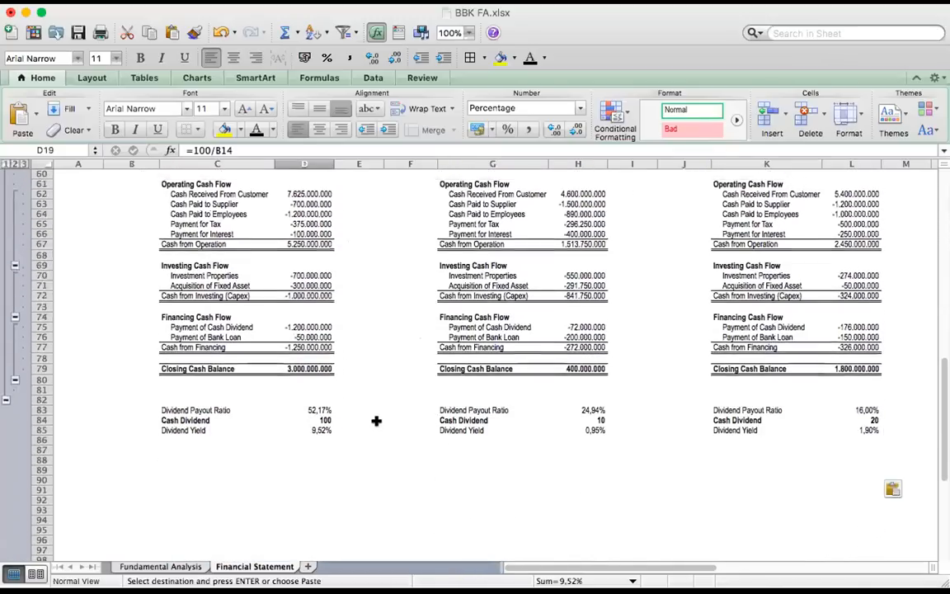
pyautogui.scroll(12, 376, 421)
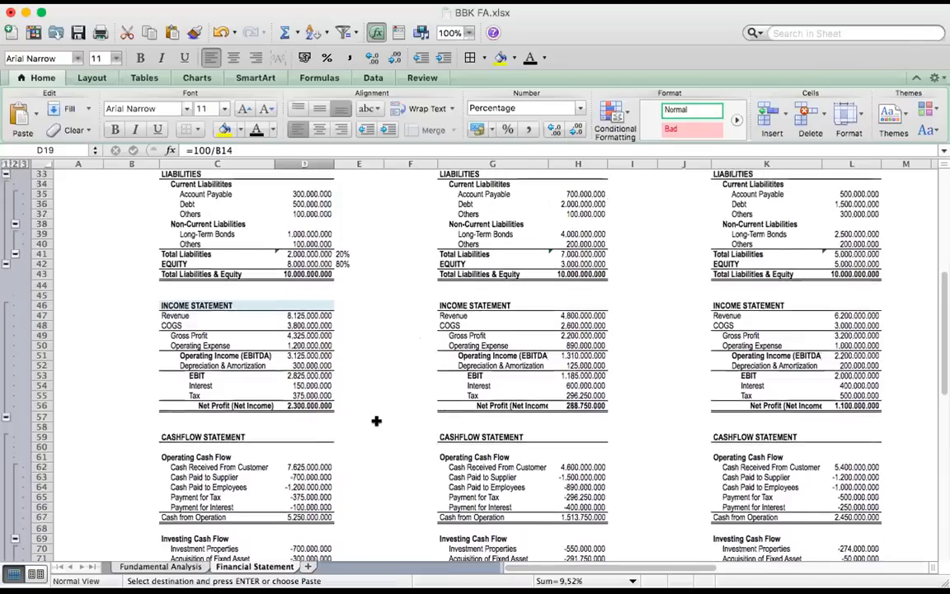
pyautogui.scroll(3, 376, 420)
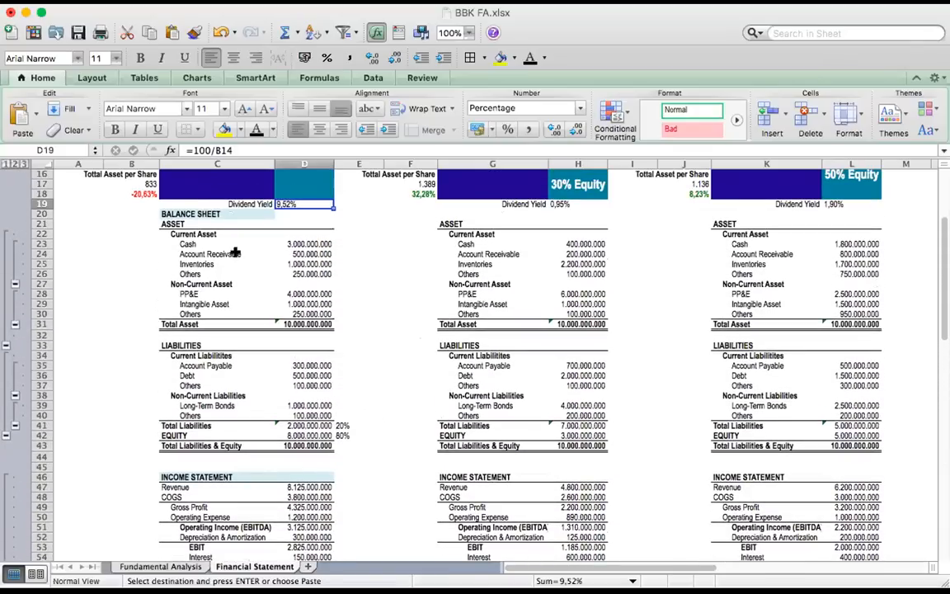
# Review company A's statements from the balance sheet's ASSET heading in C21 through the income and cashflow statements
pyautogui.click(165, 223)
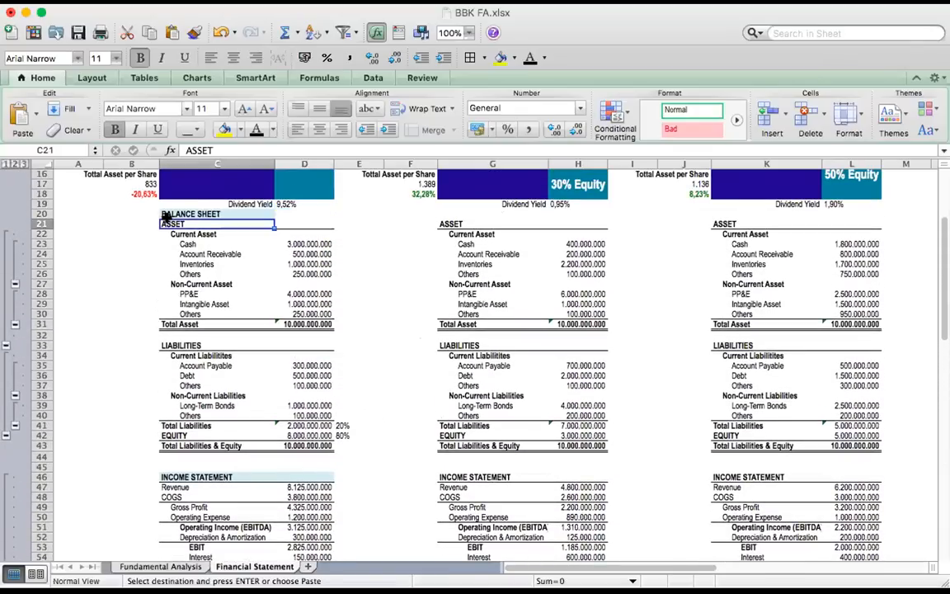
pyautogui.scroll(-5, 212, 397)
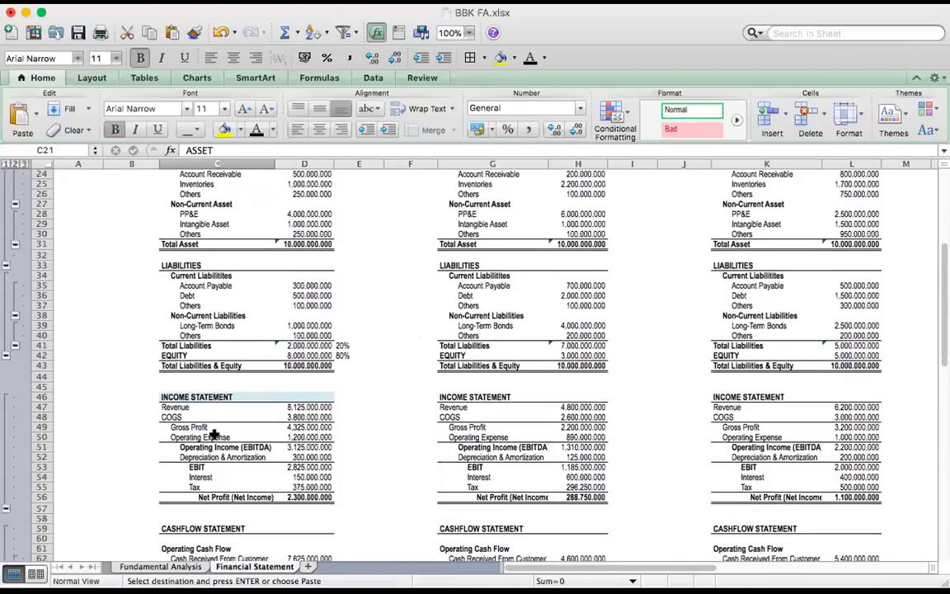
pyautogui.scroll(-2, 204, 471)
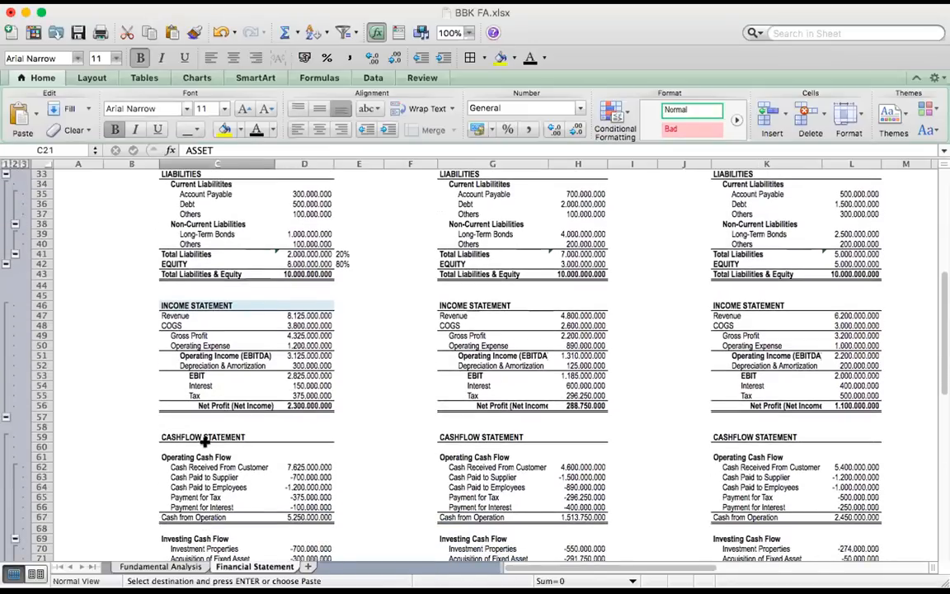
pyautogui.scroll(-5, 212, 448)
pyautogui.scroll(-3, 247, 427)
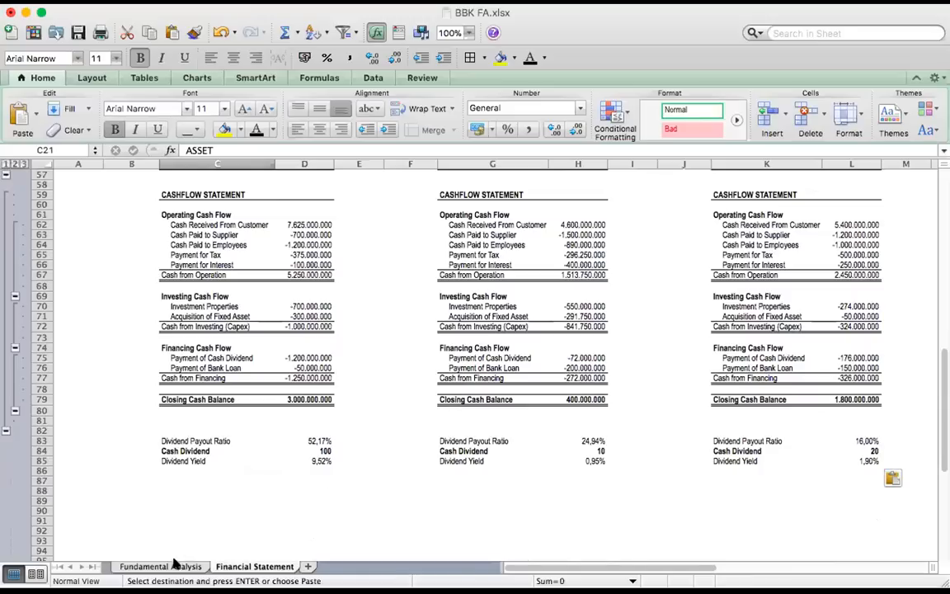
# Go through the Liquidity, Activity, Profitability and Solvency Ratio entries in L28:L31 of the Fundamental Analysis sheet
pyautogui.click(169, 566)
pyautogui.click(632, 434)
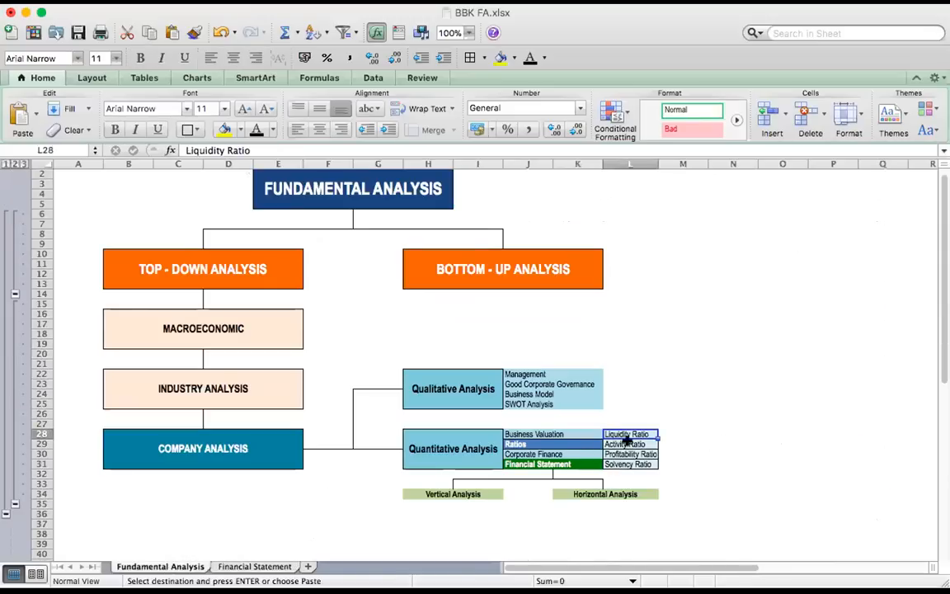
pyautogui.click(638, 446)
pyautogui.click(642, 454)
pyautogui.click(641, 464)
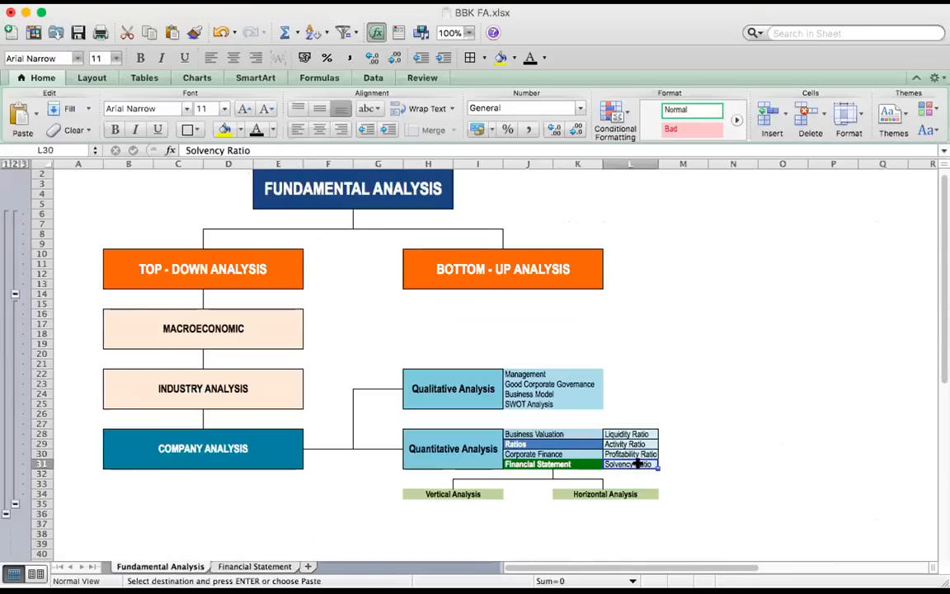
# Paste company A's Revenue per Share (RPS) block, Revenue / Outstanding Shares with =D47/B12, into C87:D88 of the Financial Statement sheet
pyautogui.click(228, 568)
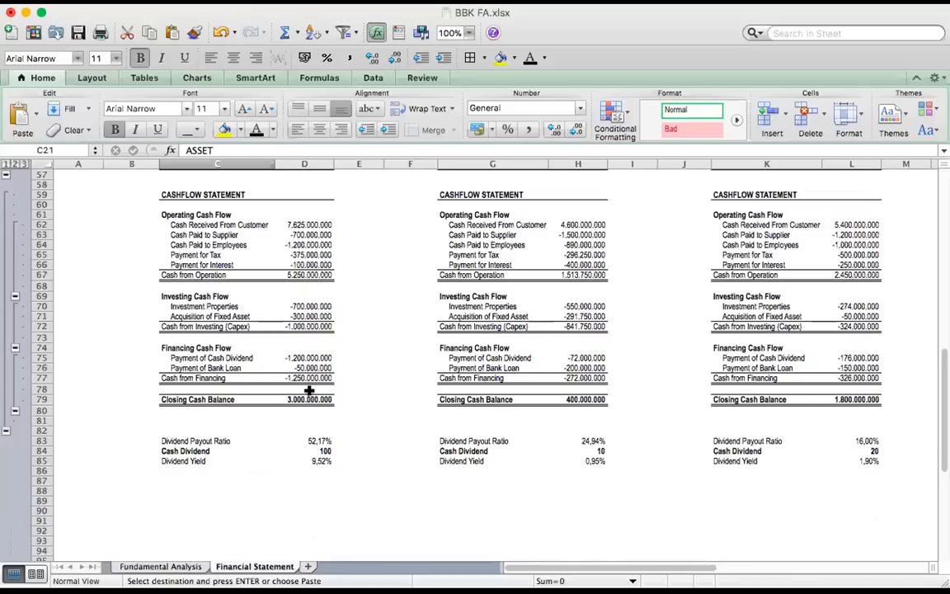
pyautogui.click(181, 479)
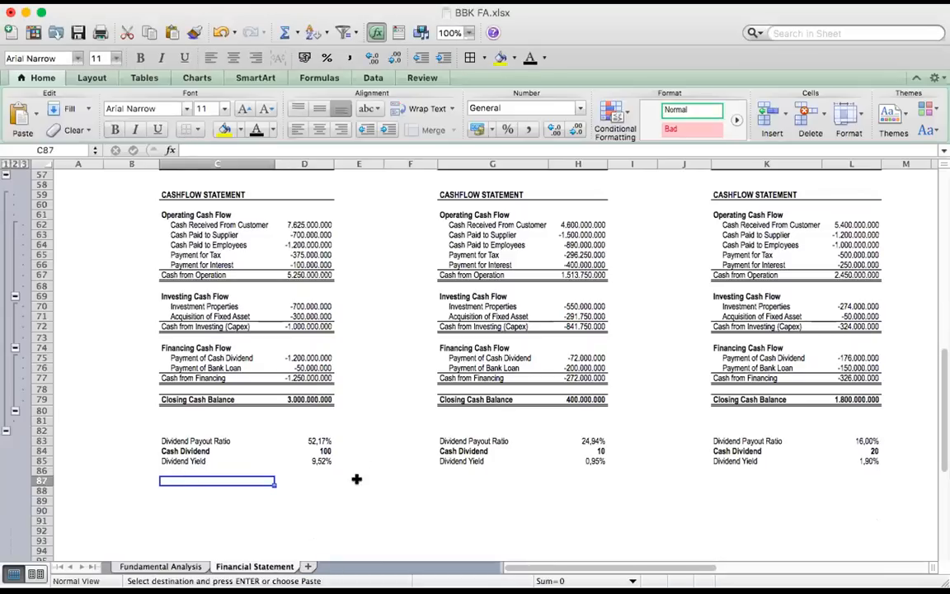
pyautogui.click(311, 500)
pyautogui.click(179, 479)
pyautogui.write('Revenue per Share (RPS) Revenue / Outstanding Shares\t677')
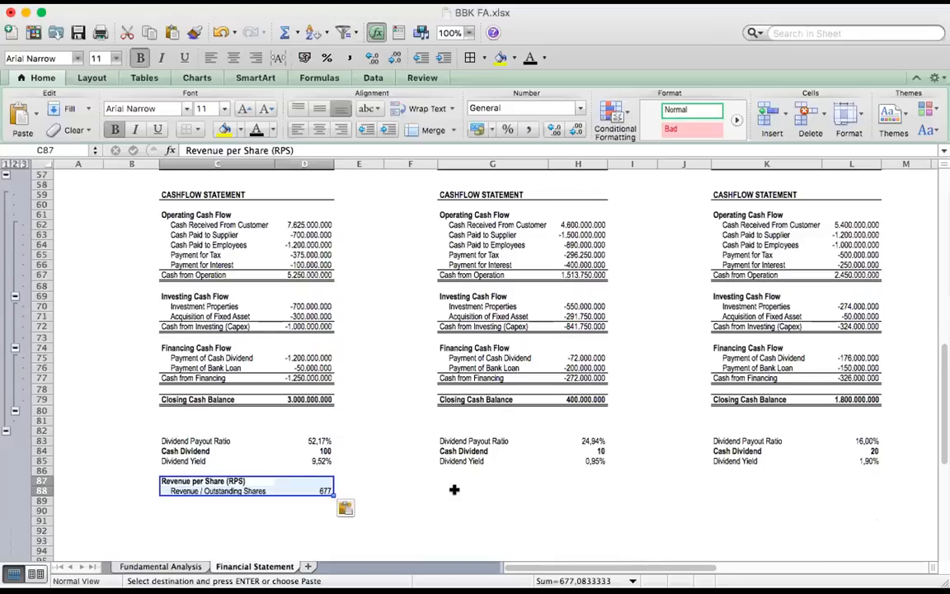
pyautogui.scroll(-1, 453, 490)
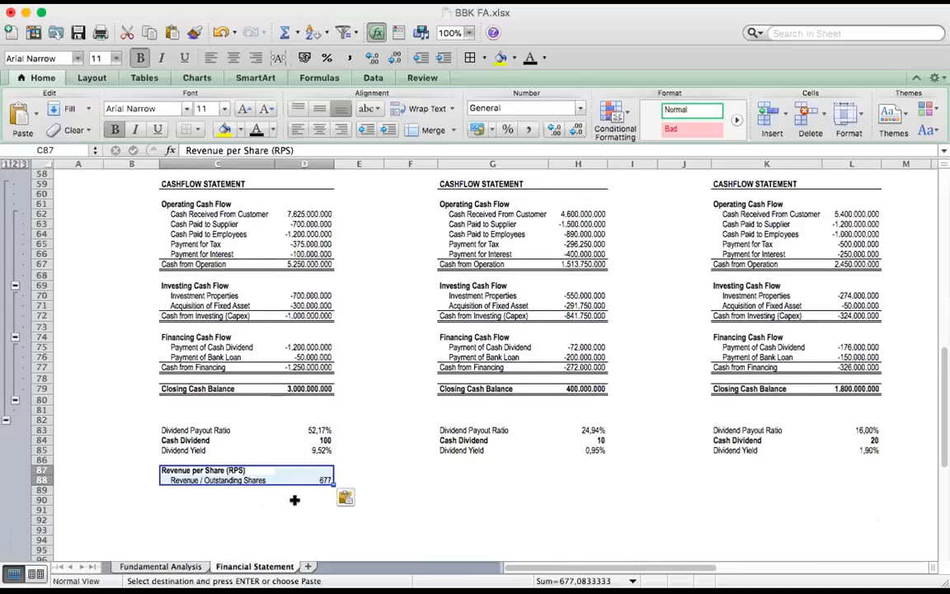
pyautogui.click(183, 509)
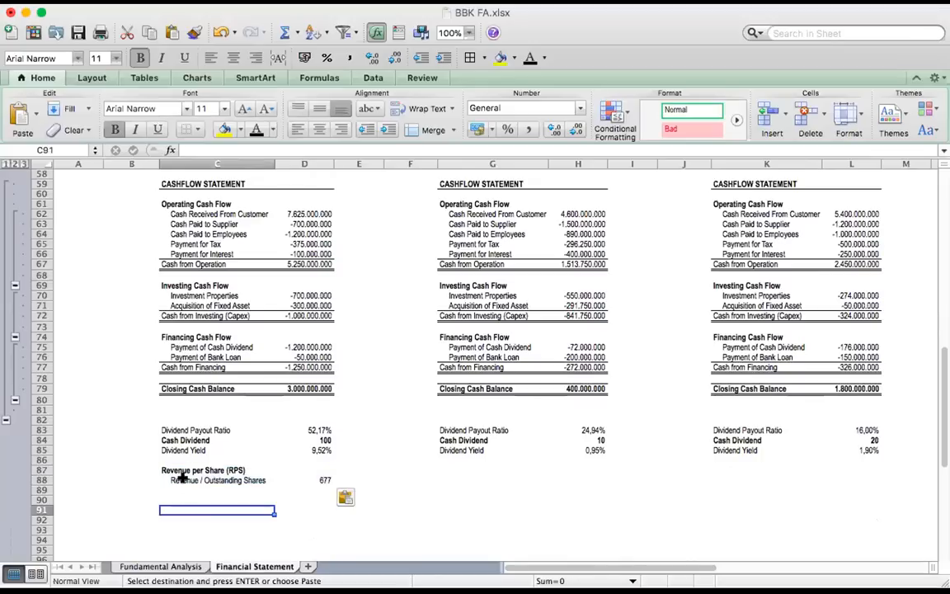
# Check company A's Revenue per Share label and formula in row 88 against its revenue in D47
pyautogui.click(181, 477)
pyautogui.scroll(5, 259, 327)
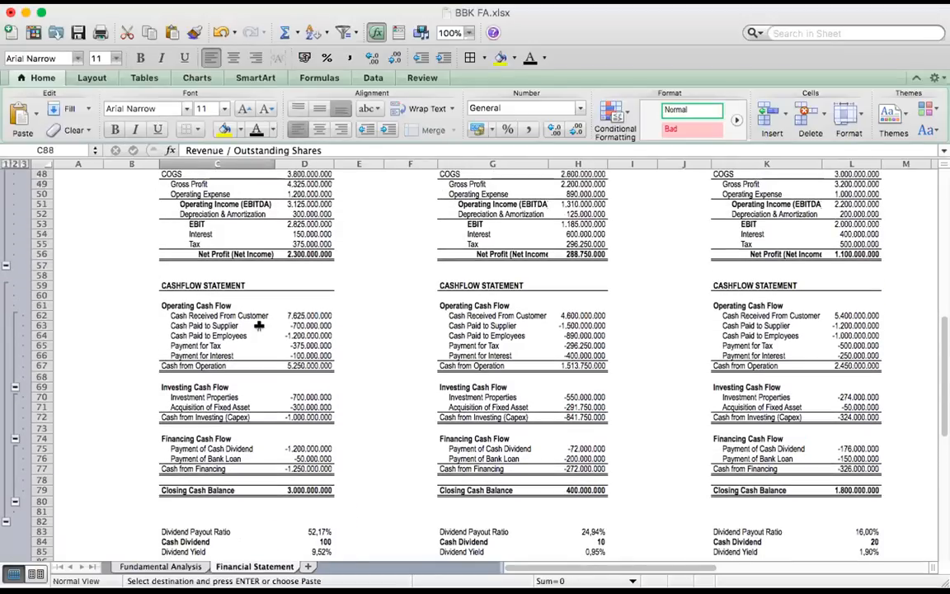
pyautogui.scroll(4, 258, 326)
pyautogui.click(301, 236)
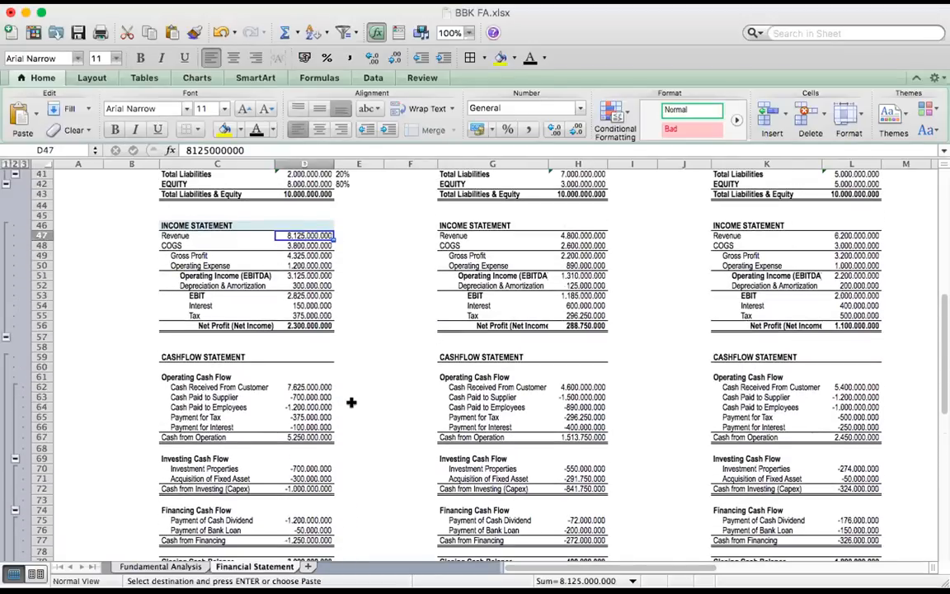
pyautogui.scroll(-4, 264, 396)
pyautogui.scroll(-3, 278, 414)
pyautogui.click(219, 511)
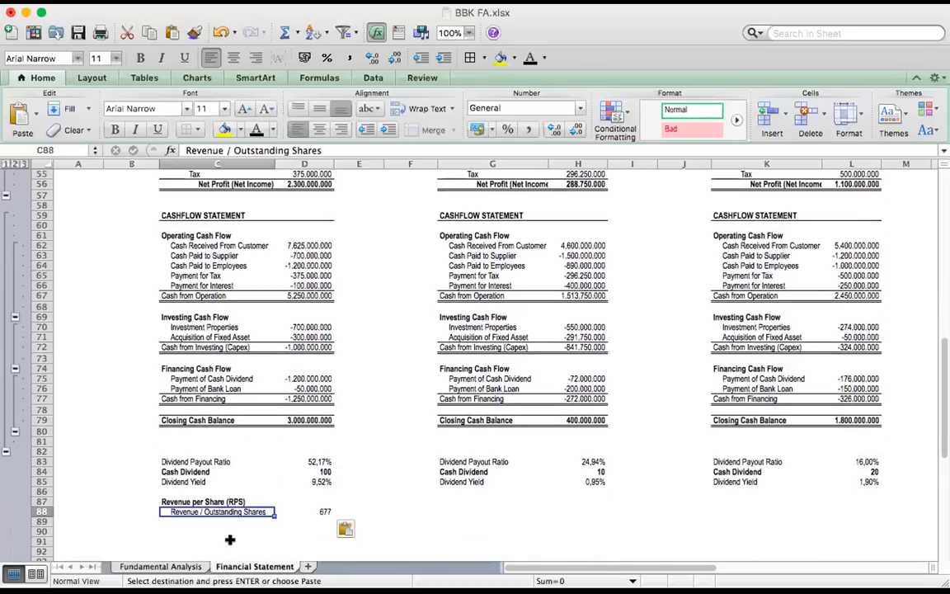
pyautogui.click(302, 513)
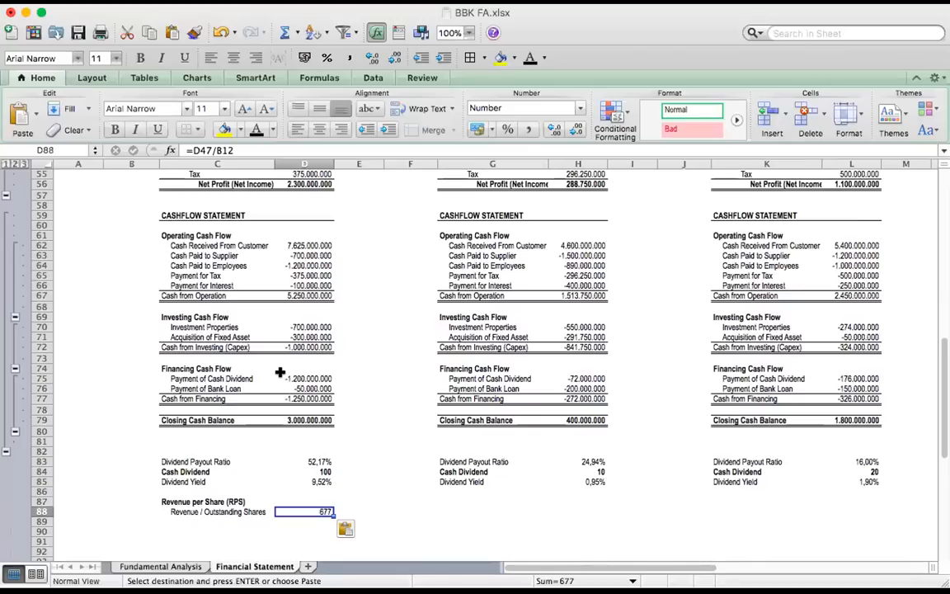
# Paste company A's Earning per Share (EPS) block, Net Income / Outstanding Shares, into C90:D91
pyautogui.click(169, 531)
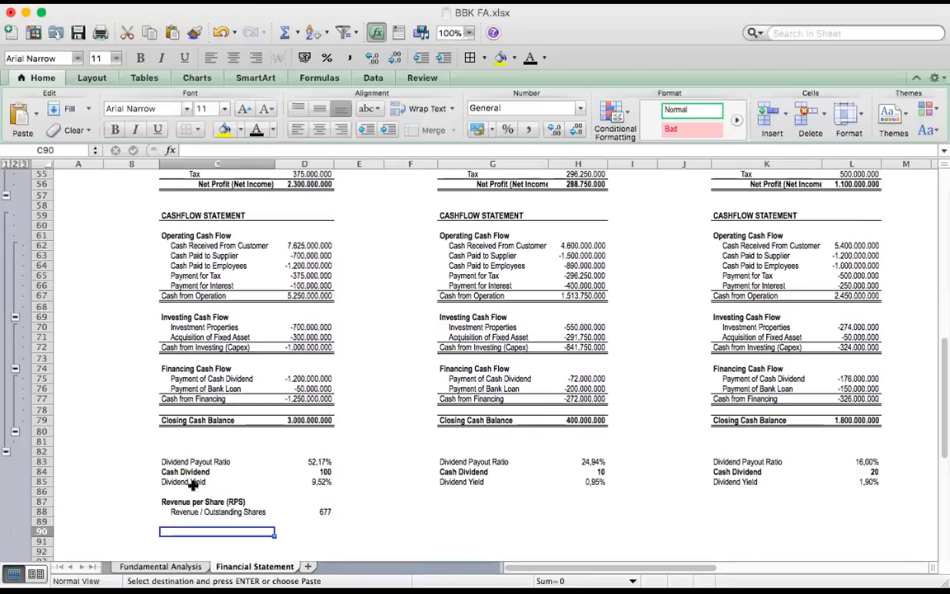
pyautogui.write('Earning per Share (EPS)\t Net Income / Outstanding Shares\t192')
pyautogui.scroll(-5, 244, 445)
pyautogui.click(410, 479)
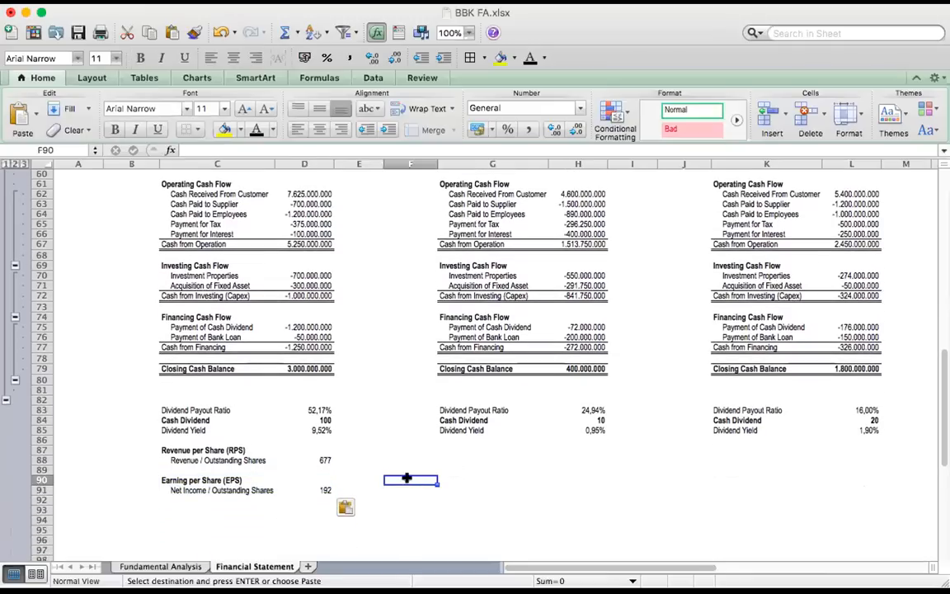
# Check company A's Earning per Share label and value in row 91 against its net profit in D56
pyautogui.click(196, 491)
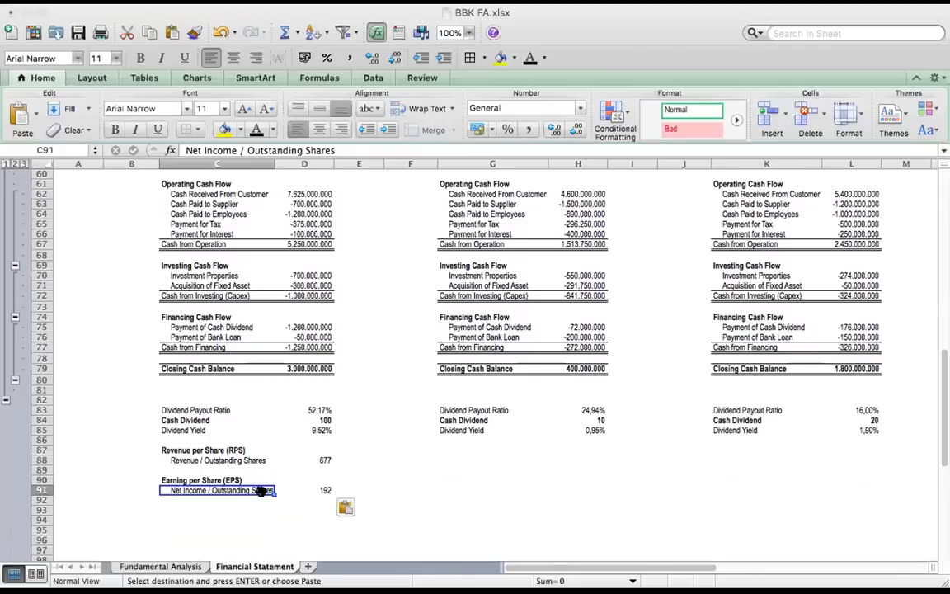
pyautogui.click(188, 500)
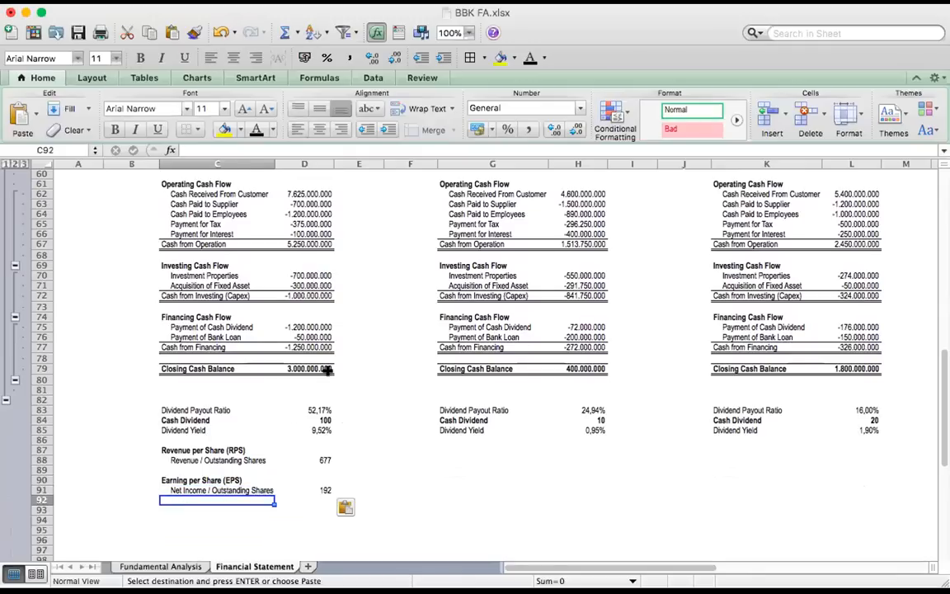
pyautogui.scroll(4, 330, 387)
pyautogui.scroll(2, 328, 370)
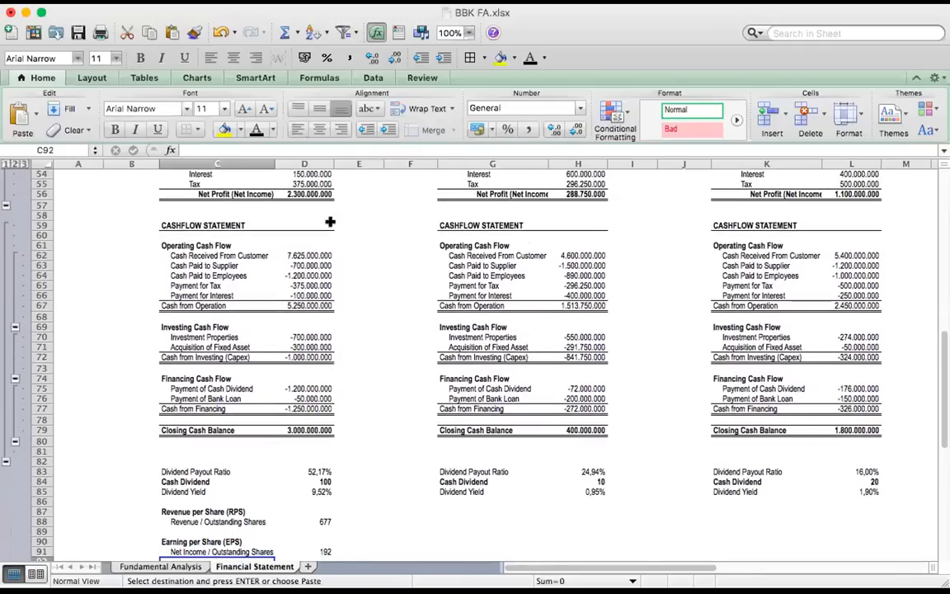
pyautogui.click(307, 194)
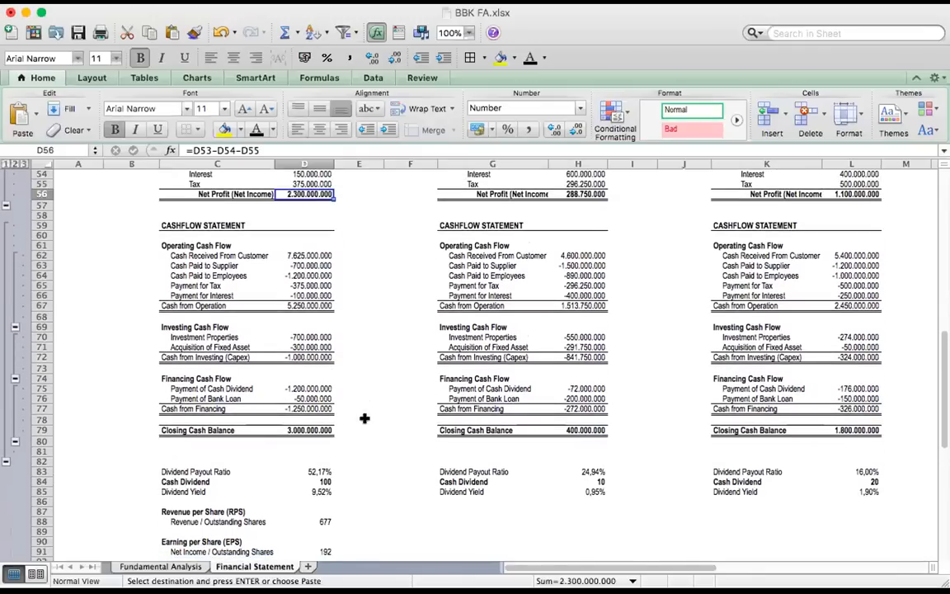
pyautogui.scroll(-7, 367, 413)
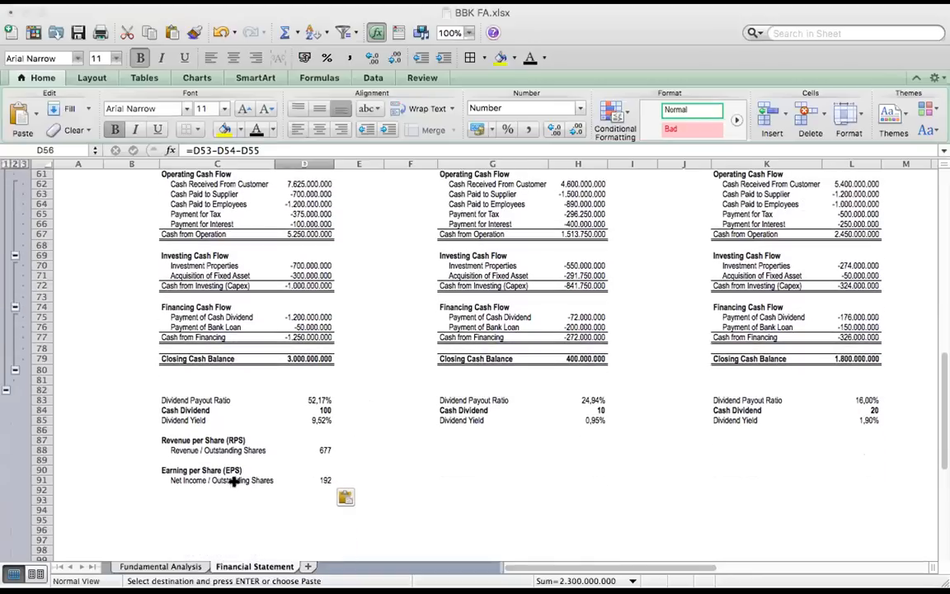
pyautogui.click(321, 481)
pyautogui.click(473, 491)
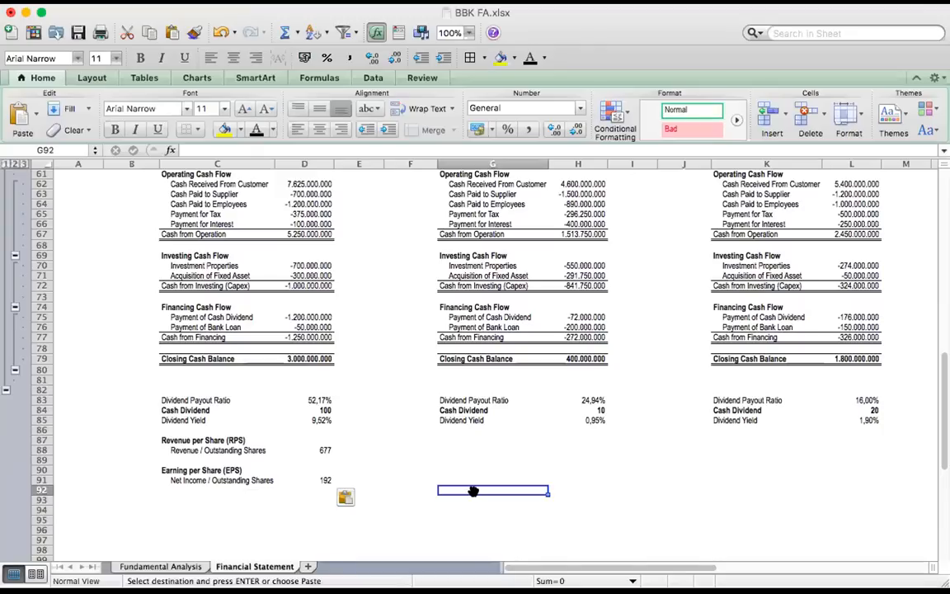
# Paste company A's Book Value per Share (BVPS) block, Equity / Outstanding Shares, into C93:D94
pyautogui.click(190, 500)
pyautogui.write('Book Value per Share (BVPS) Equity / Outstanding Shares\t667')
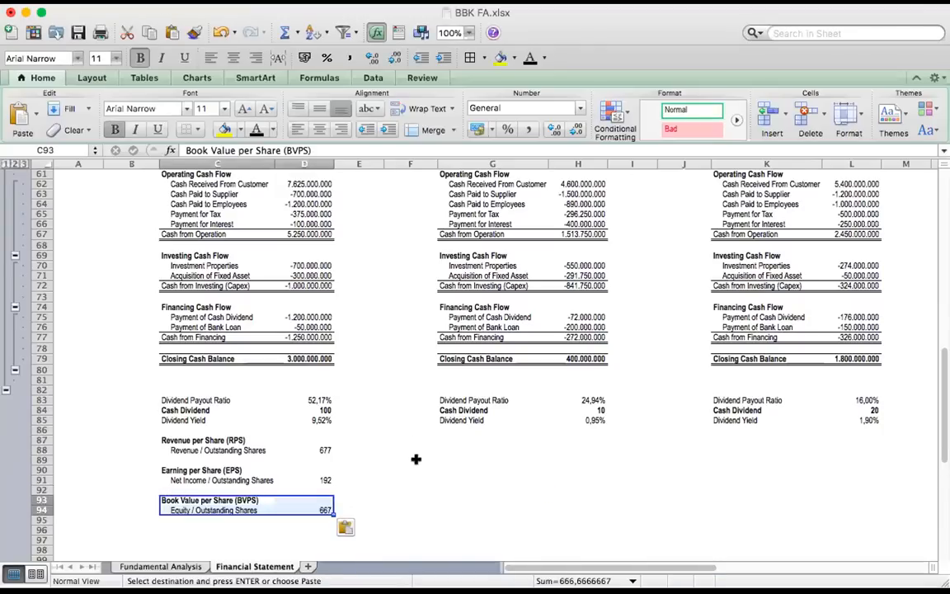
pyautogui.click(417, 460)
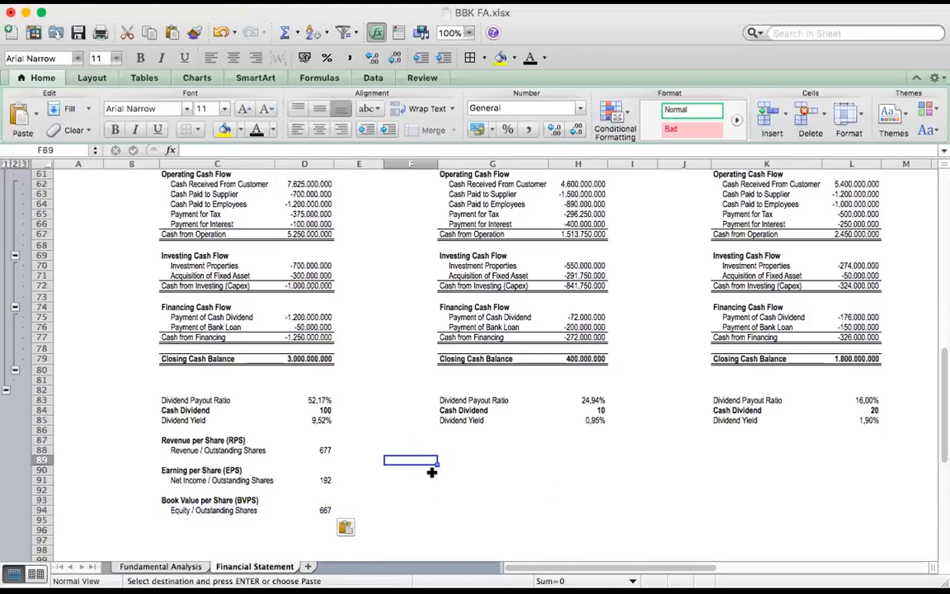
# Check company A's Book Value per Share label and formula in row 94 against its equity in D42
pyautogui.click(172, 510)
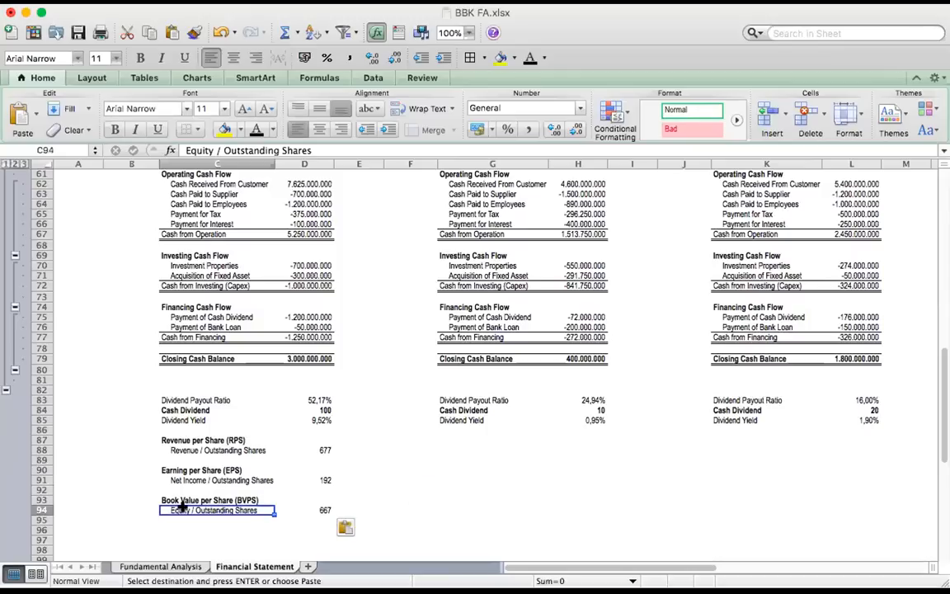
pyautogui.scroll(10, 269, 411)
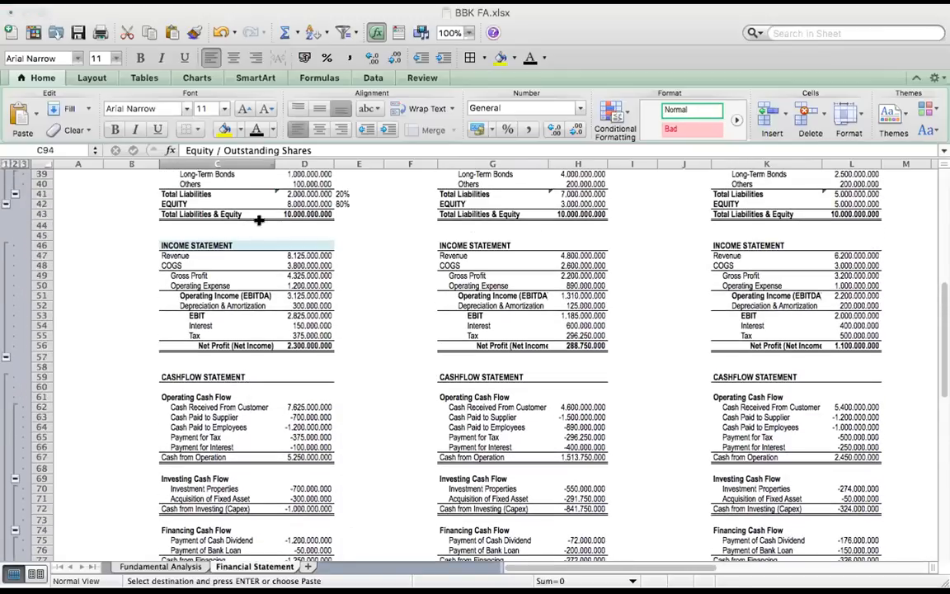
pyautogui.click(297, 202)
pyautogui.scroll(-9, 407, 425)
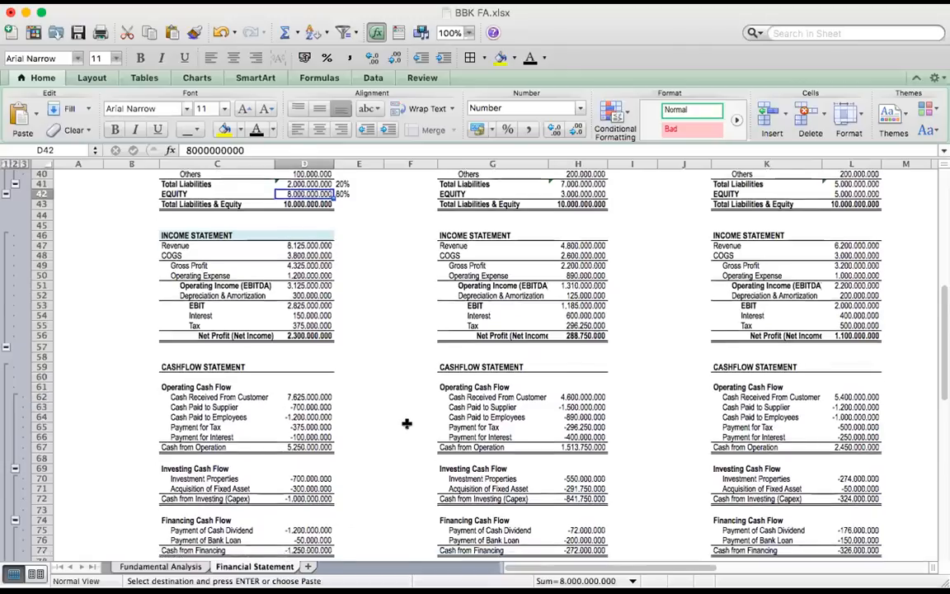
pyautogui.click(264, 460)
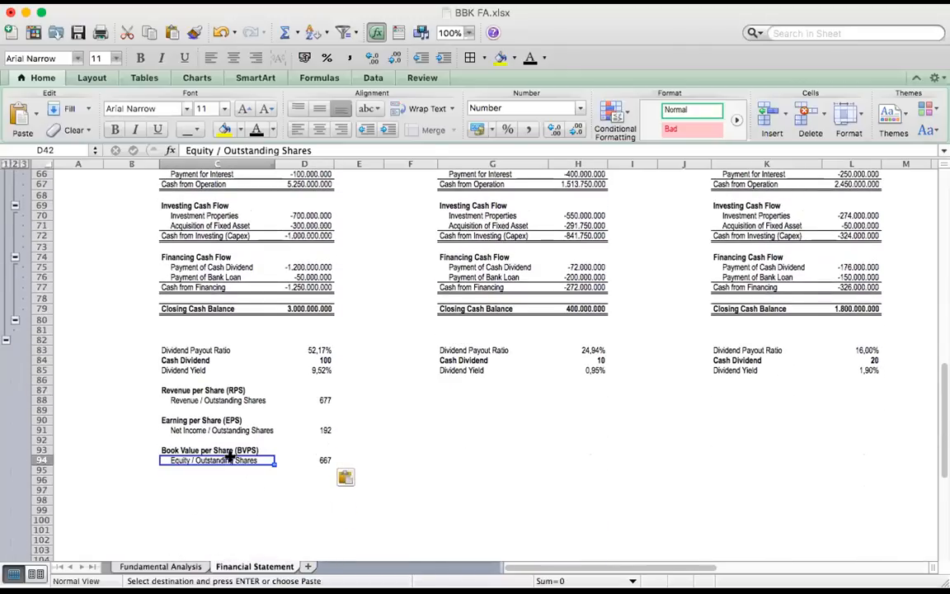
pyautogui.click(304, 459)
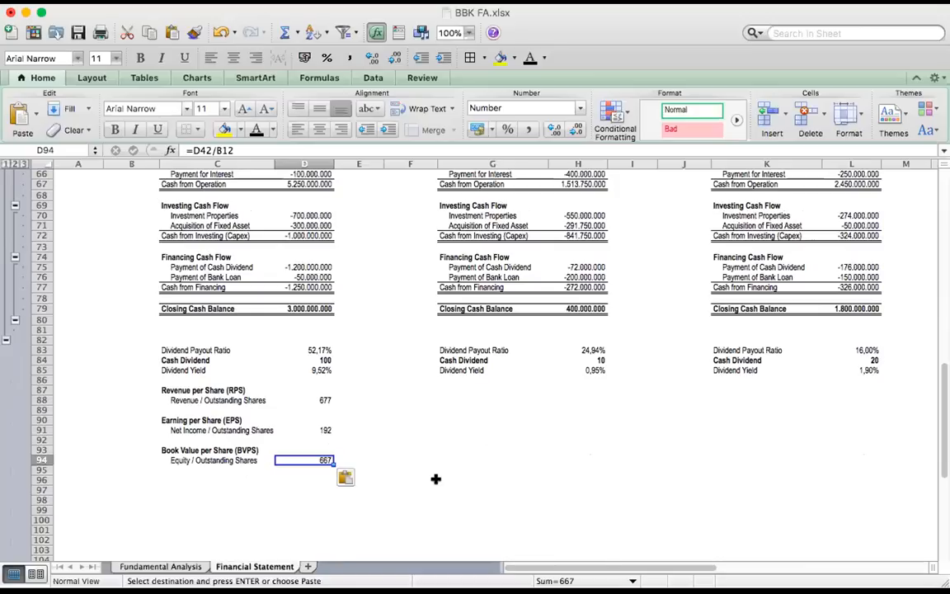
# Paste company A's Operating Cash Flow per Share (OCFPS) block, Op Cashflow / Outs Share, into C96:D97
pyautogui.click(165, 480)
pyautogui.write('Operating Cash Flow per Share (OCFPS) Op Cashflow / Outs Share\t438')
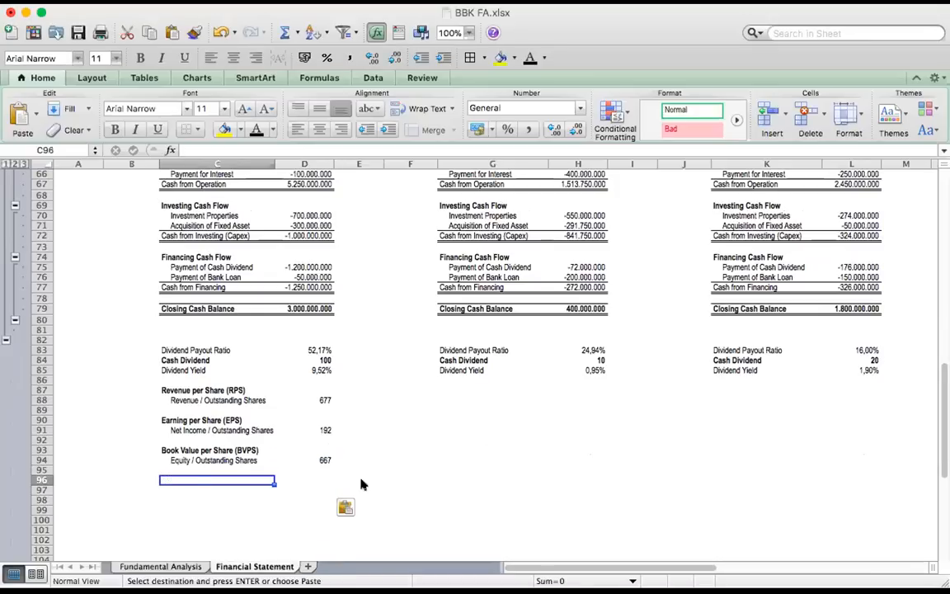
pyautogui.click(438, 479)
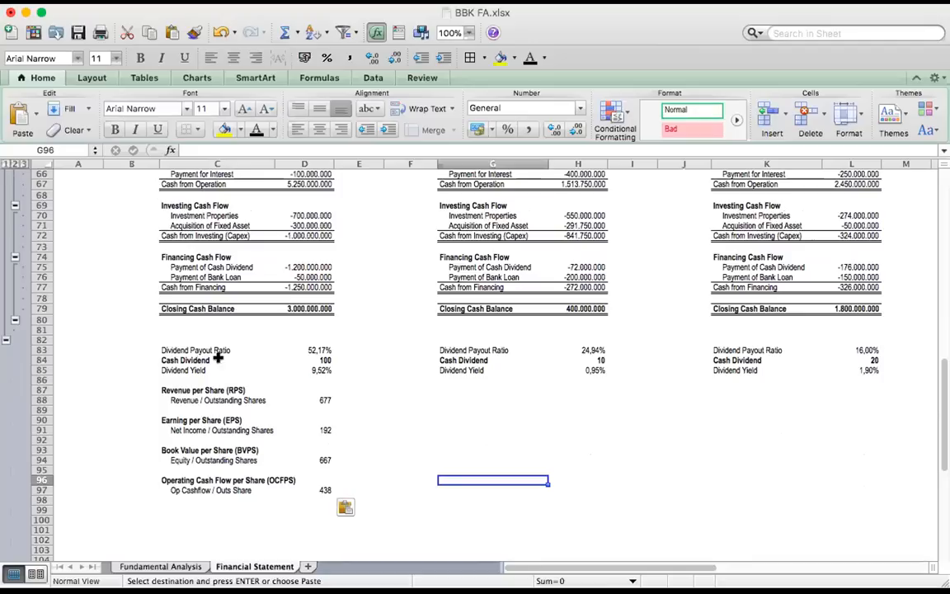
# Check company A's Operating Cash Flow per Share label and formula in row 97 against its cash from operation in D67
pyautogui.click(187, 490)
pyautogui.scroll(3, 256, 346)
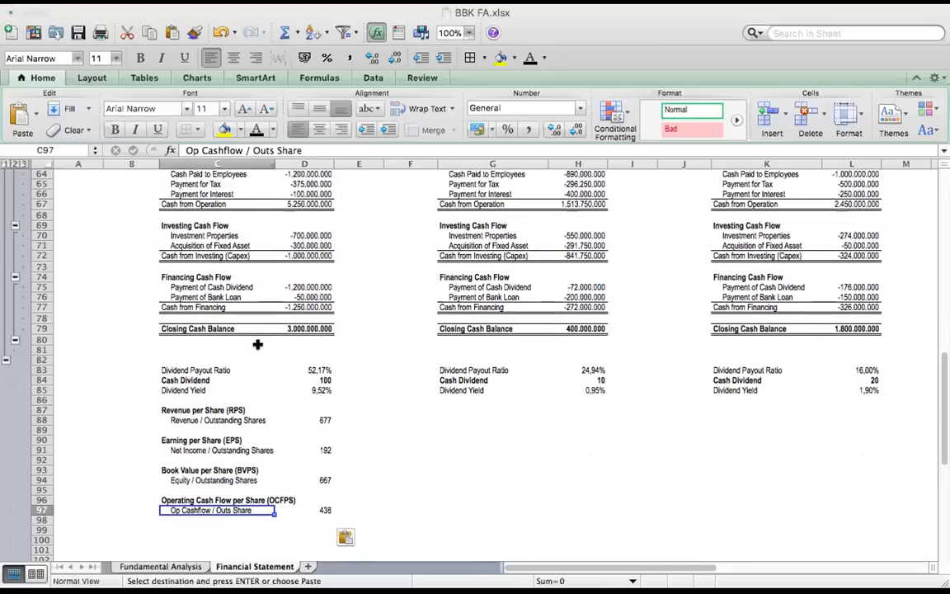
pyautogui.click(308, 243)
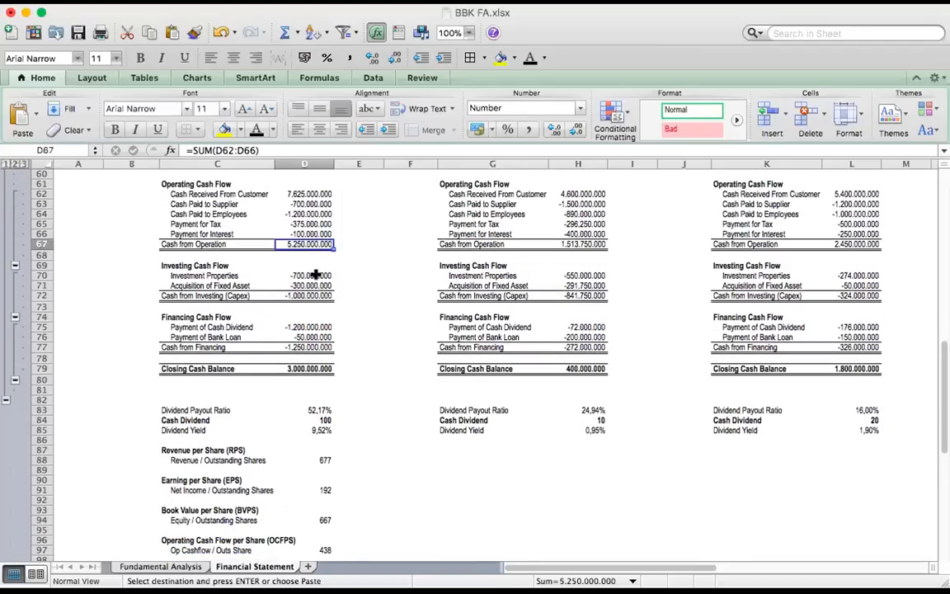
pyautogui.scroll(-1, 338, 363)
pyautogui.scroll(-3, 346, 390)
pyautogui.click(233, 490)
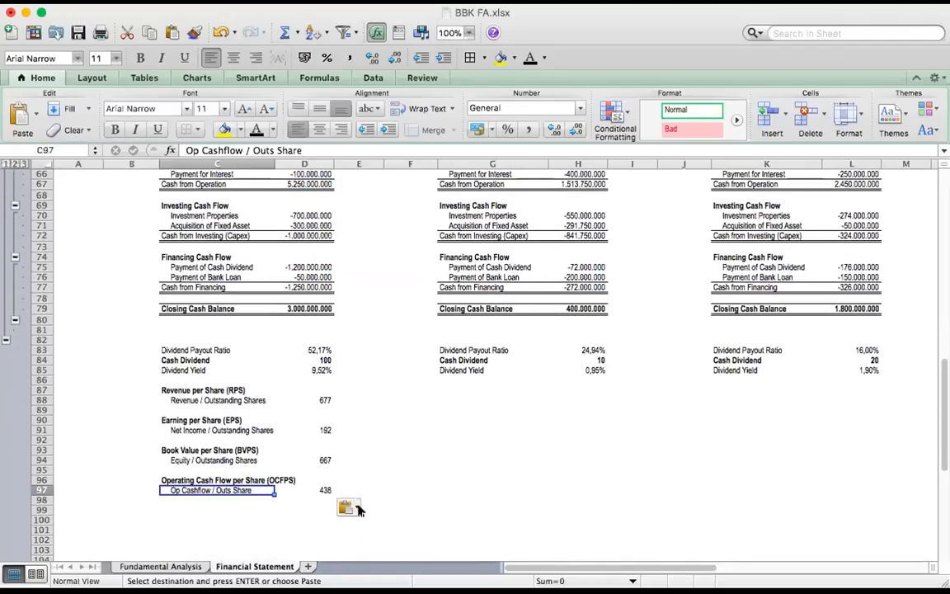
pyautogui.click(322, 489)
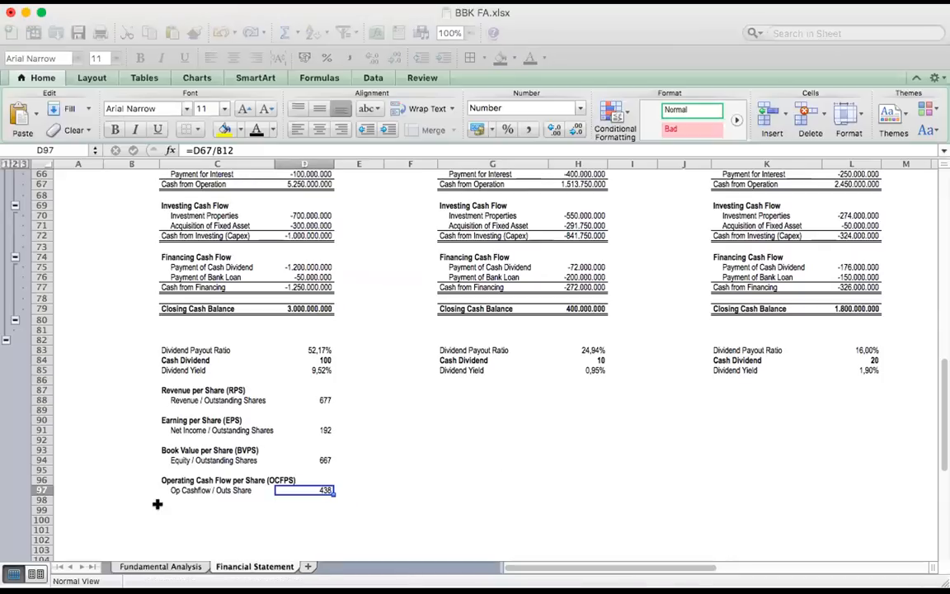
# Paste company A's Operating Profit Margin block, Operating Income / Revenue, into C99:D100
pyautogui.click(162, 509)
pyautogui.write('Operating Profit Margin\t Operating Income / Revenue\t34,77%')
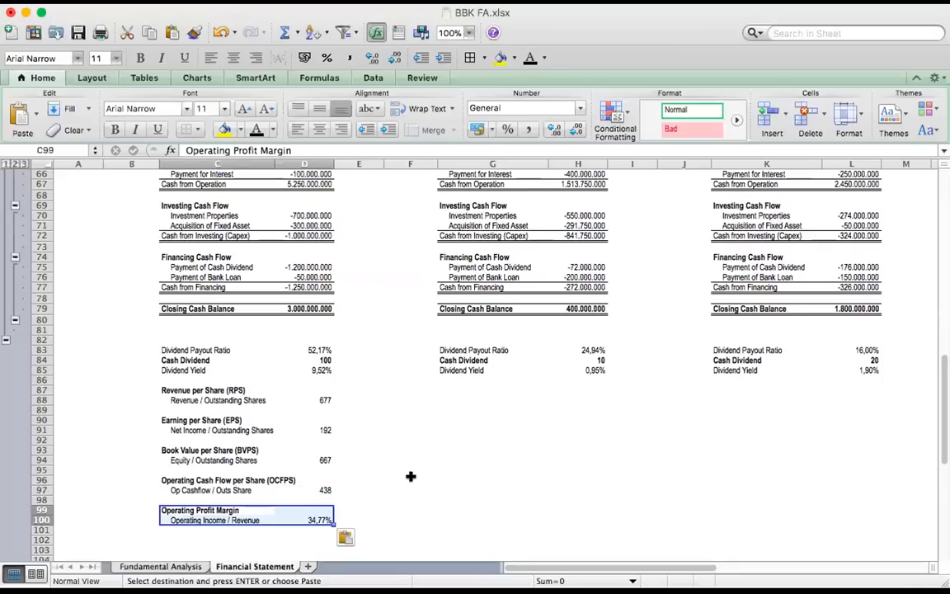
pyautogui.click(411, 476)
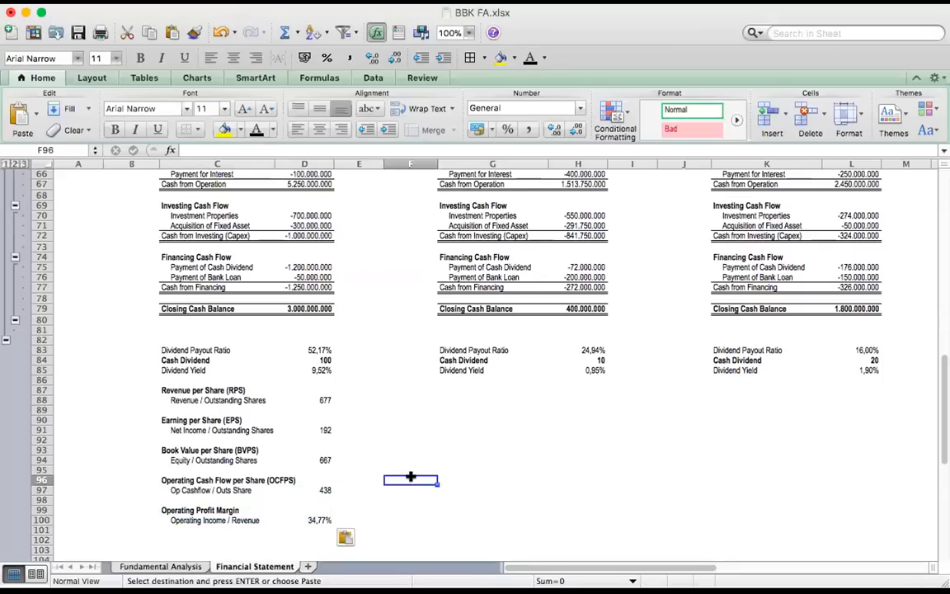
# Check company A's Operating Profit Margin label and formula in row 100 against its revenue in D47
pyautogui.click(175, 519)
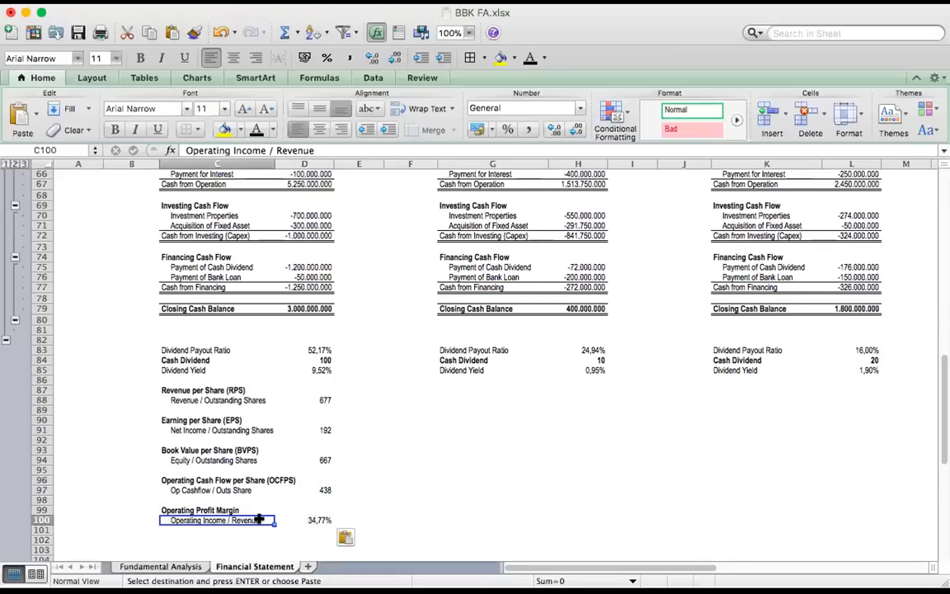
pyautogui.click(319, 519)
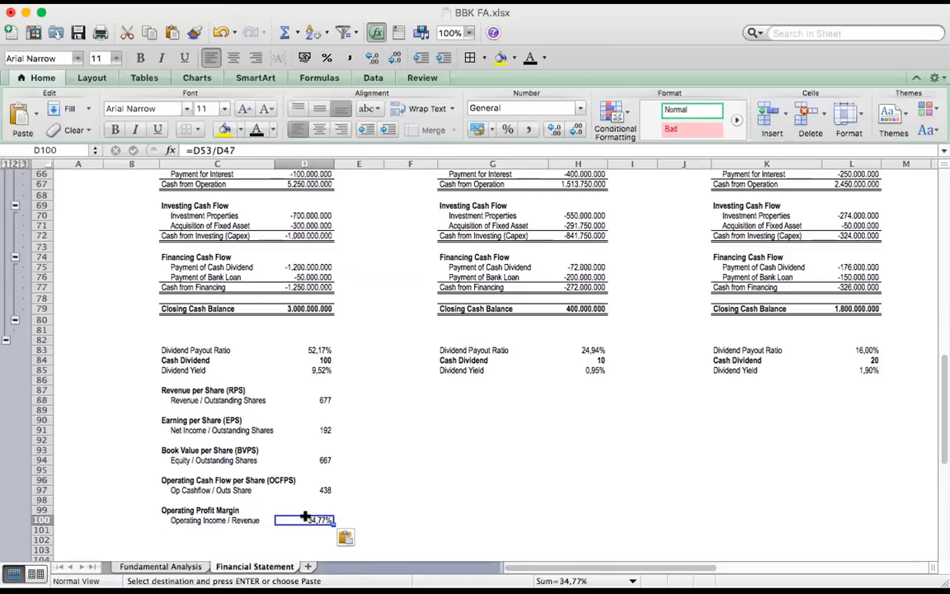
pyautogui.scroll(10, 327, 463)
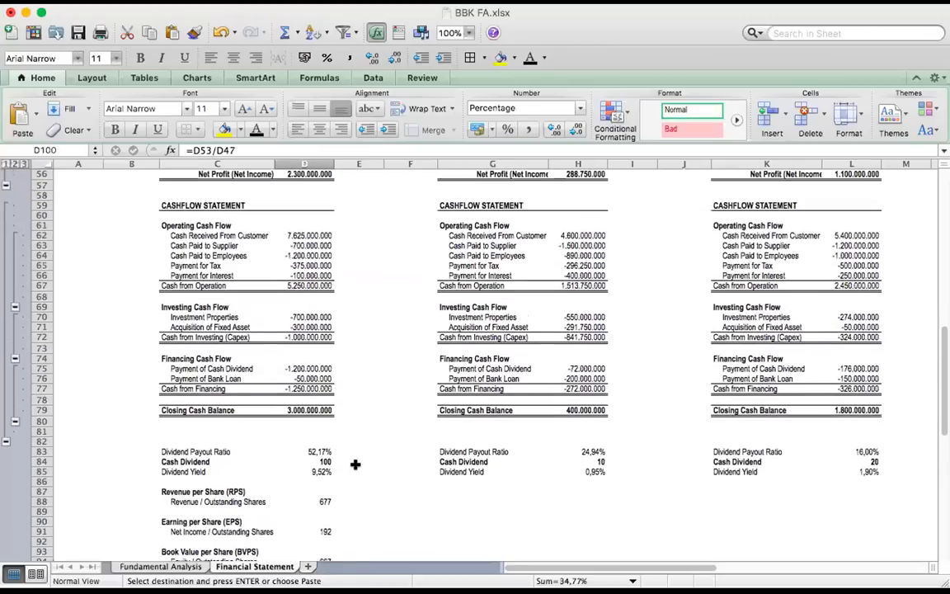
pyautogui.click(304, 265)
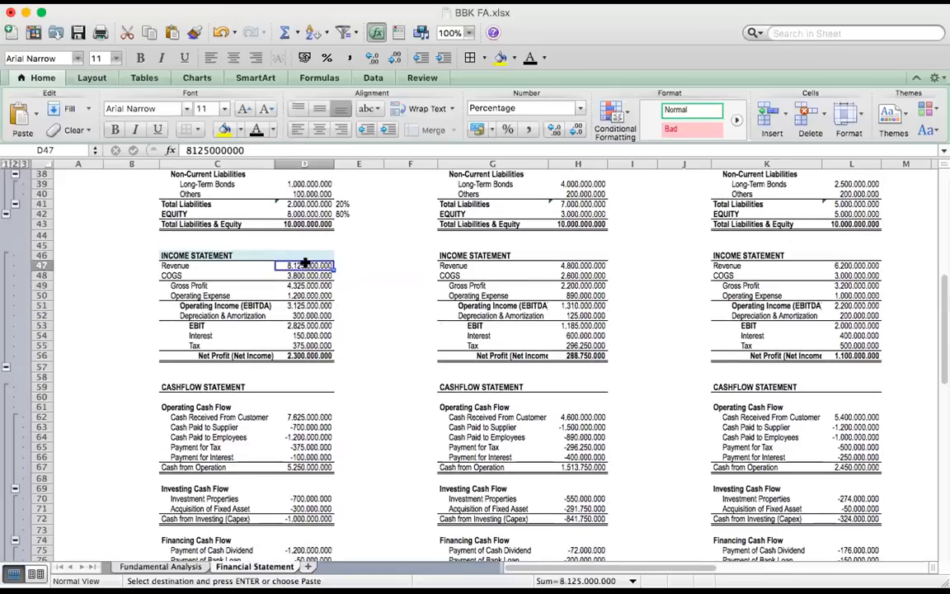
pyautogui.scroll(-8, 323, 468)
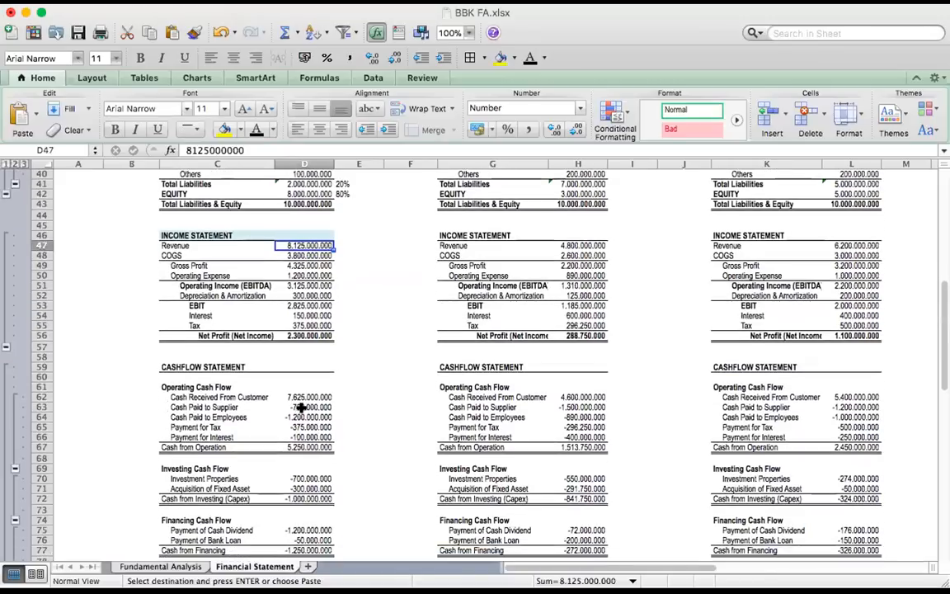
pyautogui.scroll(-2, 337, 490)
pyautogui.click(310, 530)
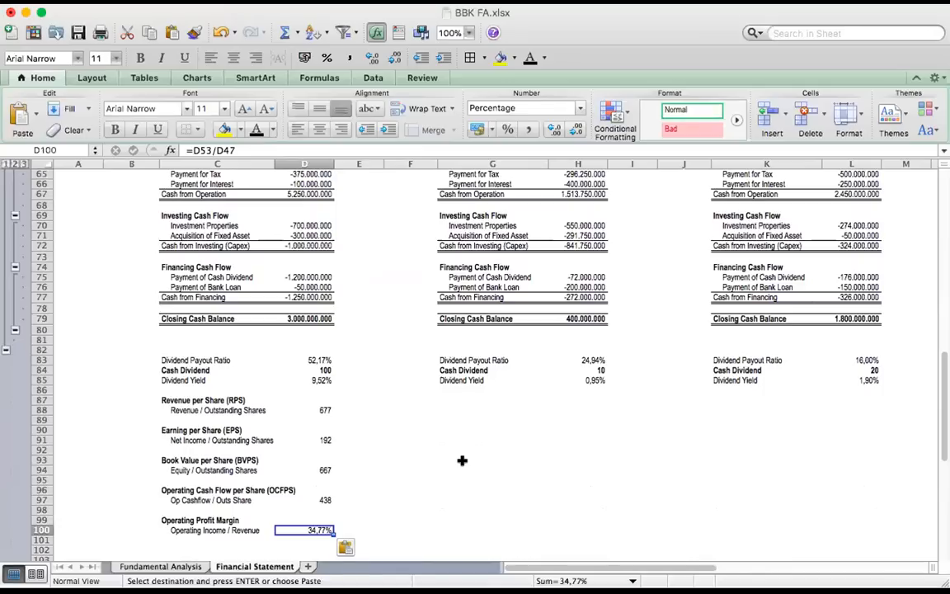
# Save the workbook and paste company A's Net Profit Margin block, Net Income / Revenue, into C102:D103
pyautogui.press('super+s')
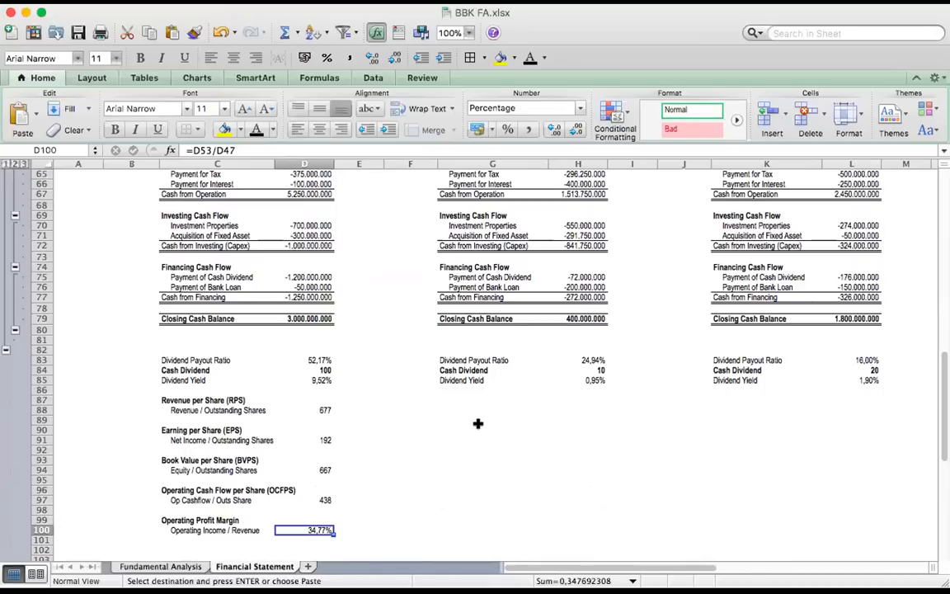
pyautogui.scroll(-2, 464, 423)
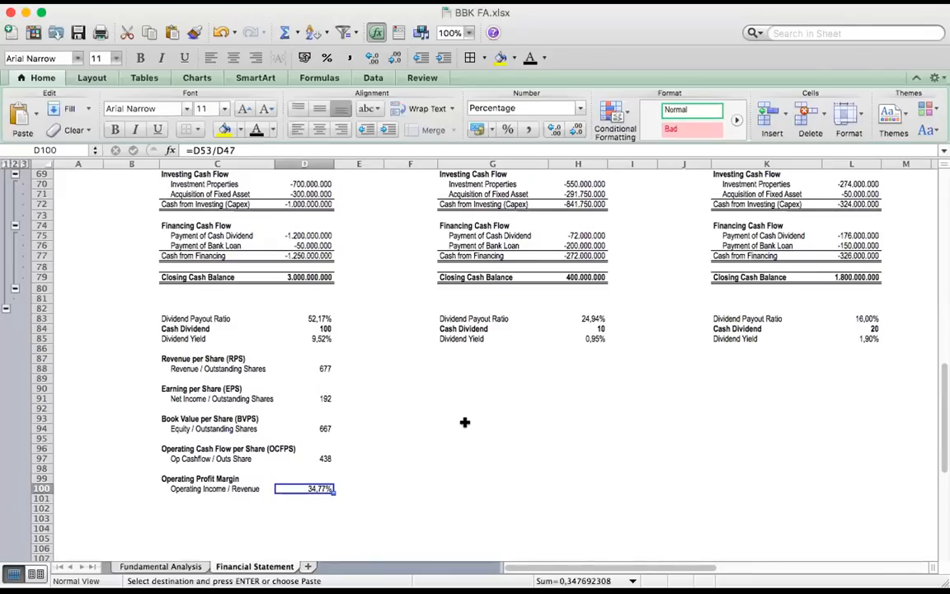
pyautogui.click(191, 508)
pyautogui.write('Net Profit Margin\t Net Income / Revenue\t28,31%')
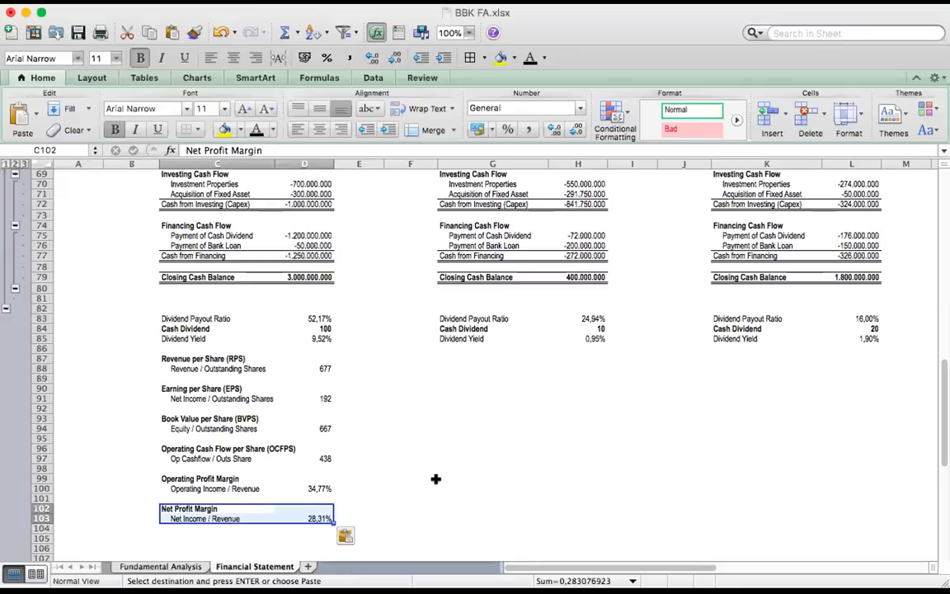
pyautogui.click(433, 479)
# Check company A's Net Profit Margin label and formula in row 103 against its net profit in D56 and revenue in D47
pyautogui.click(240, 525)
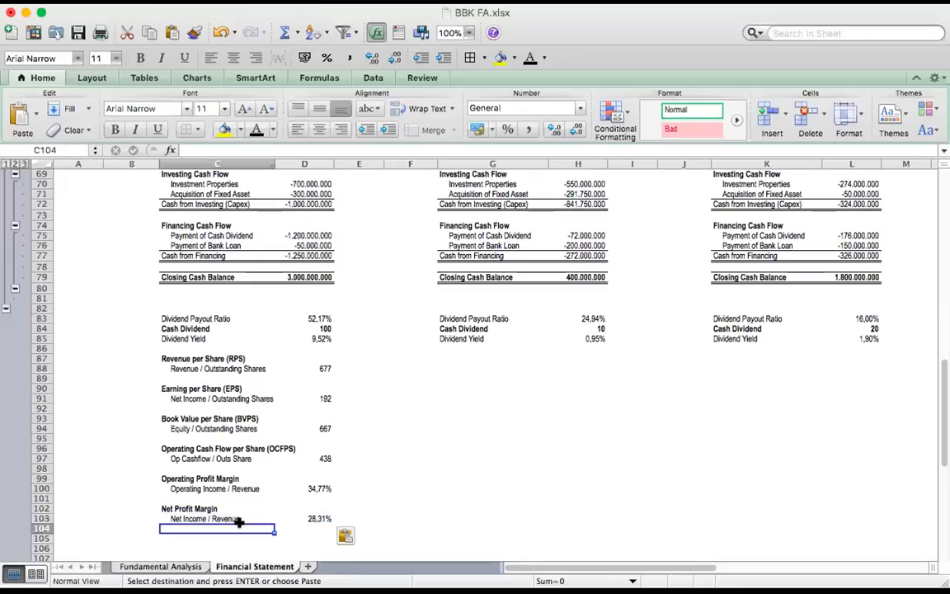
pyautogui.click(213, 517)
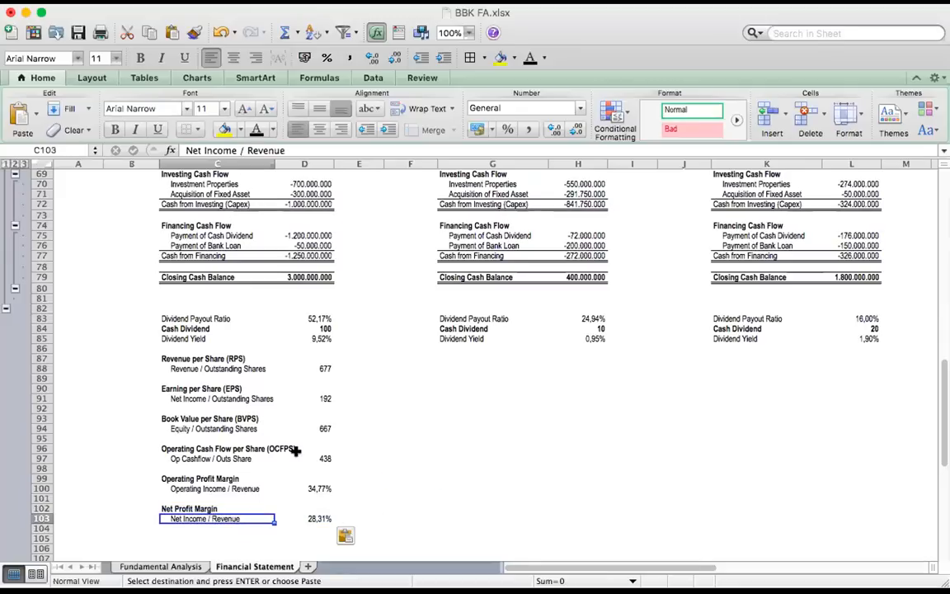
pyautogui.scroll(5, 300, 425)
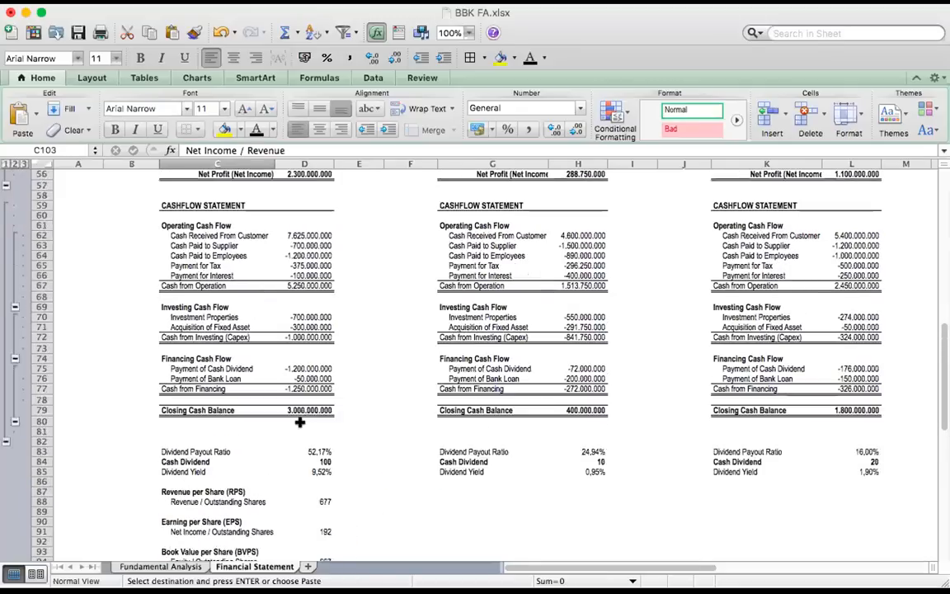
pyautogui.click(298, 205)
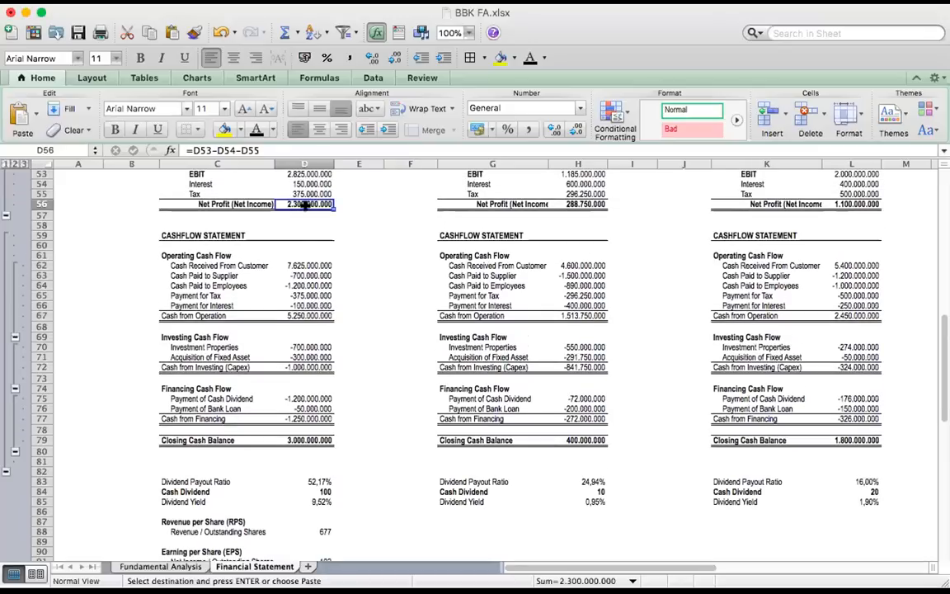
pyautogui.scroll(3, 301, 247)
pyautogui.click(312, 193)
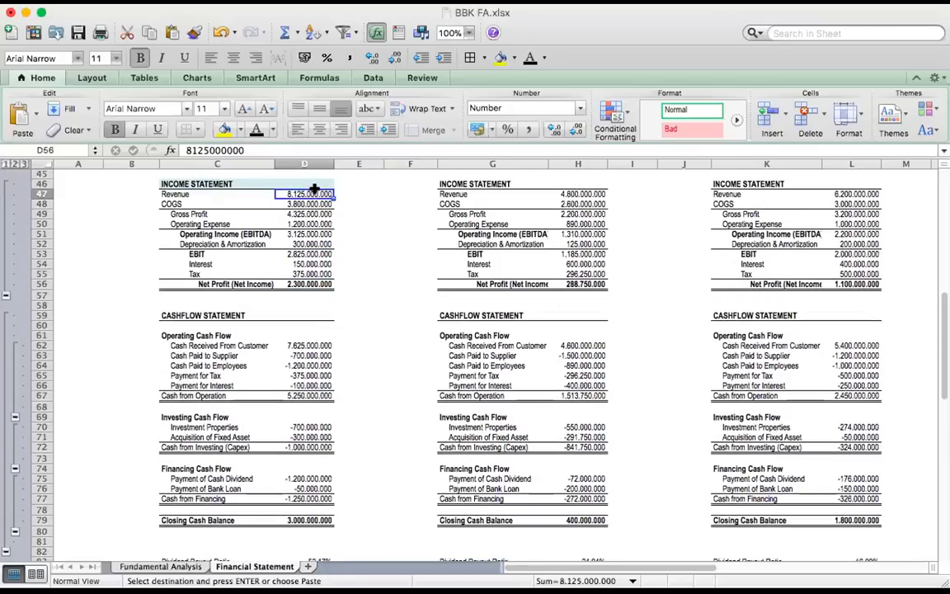
pyautogui.scroll(-8, 321, 384)
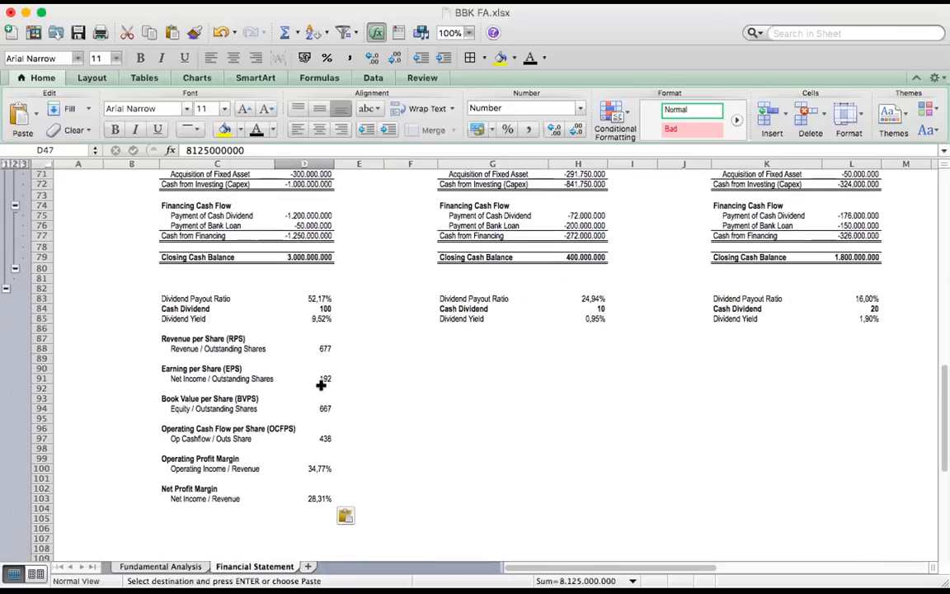
pyautogui.click(312, 499)
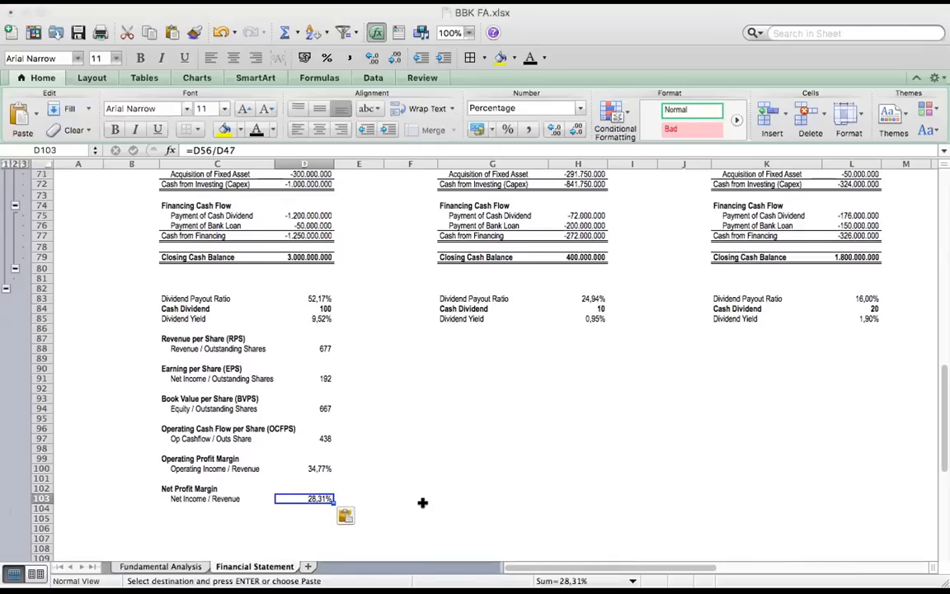
# Paste company A's Return on Equity (ROE) block, Net Income / Equity, into C105:D106 and check its label in C106
pyautogui.click(178, 508)
pyautogui.click(169, 518)
pyautogui.write('Return on Equity (ROE)\t Net Income / Equity\t28,75%')
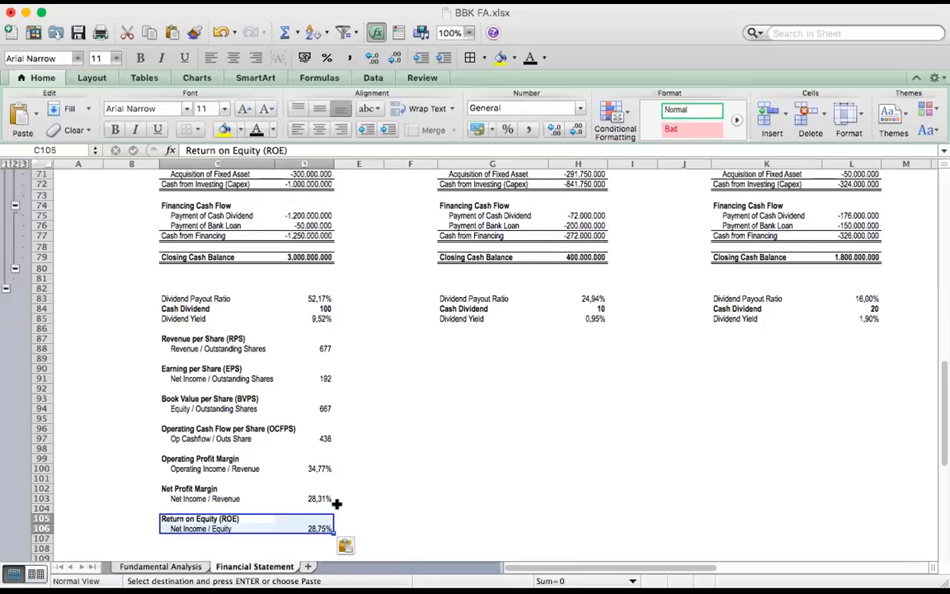
pyautogui.click(343, 507)
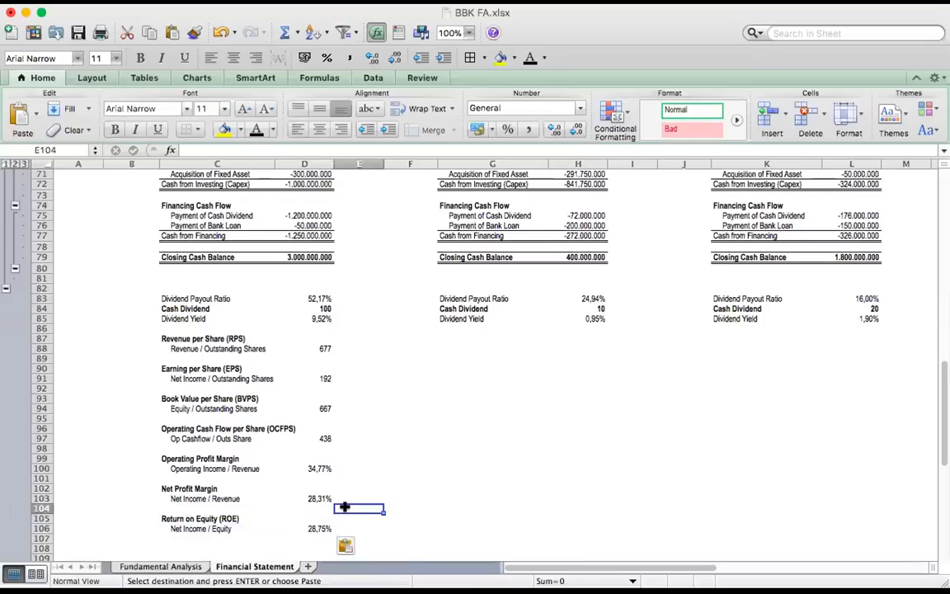
pyautogui.click(181, 537)
pyautogui.click(194, 528)
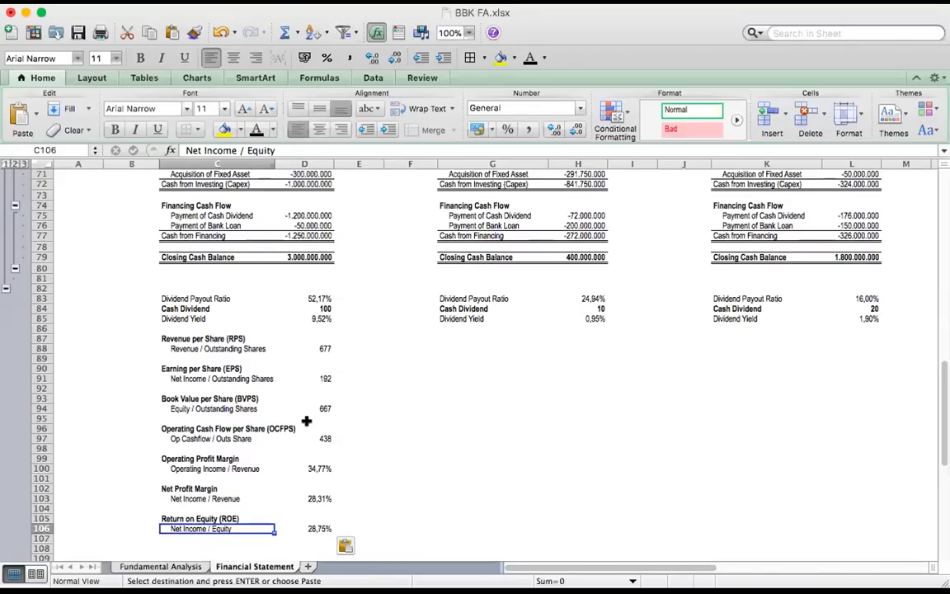
# Paste company A's Return on Asset (ROA) block, Net Income / Asset, into C108:D109
pyautogui.scroll(-3, 391, 520)
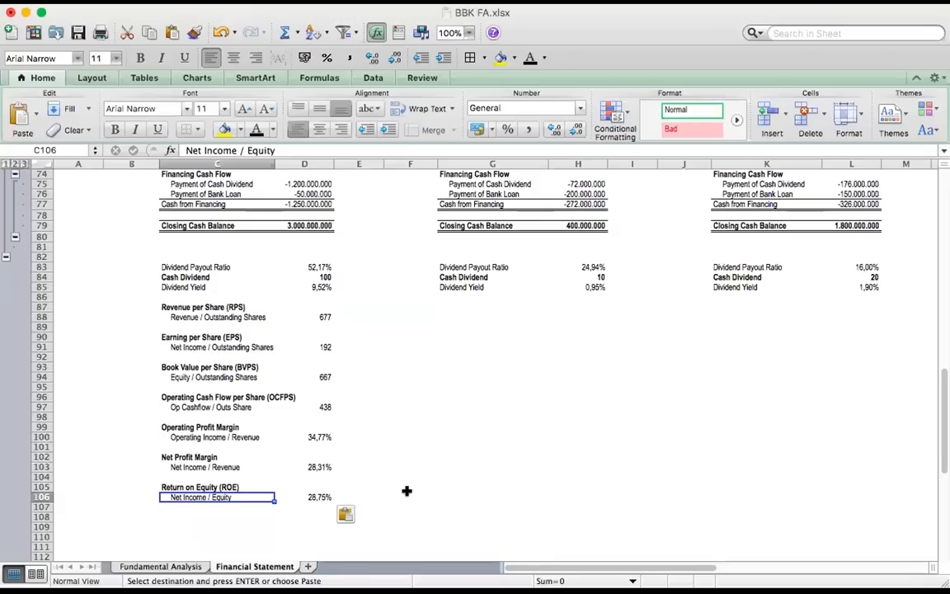
pyautogui.click(167, 507)
pyautogui.click(170, 517)
pyautogui.write('Return on Asset (ROA)\t Net Income / Asset\t23,00%')
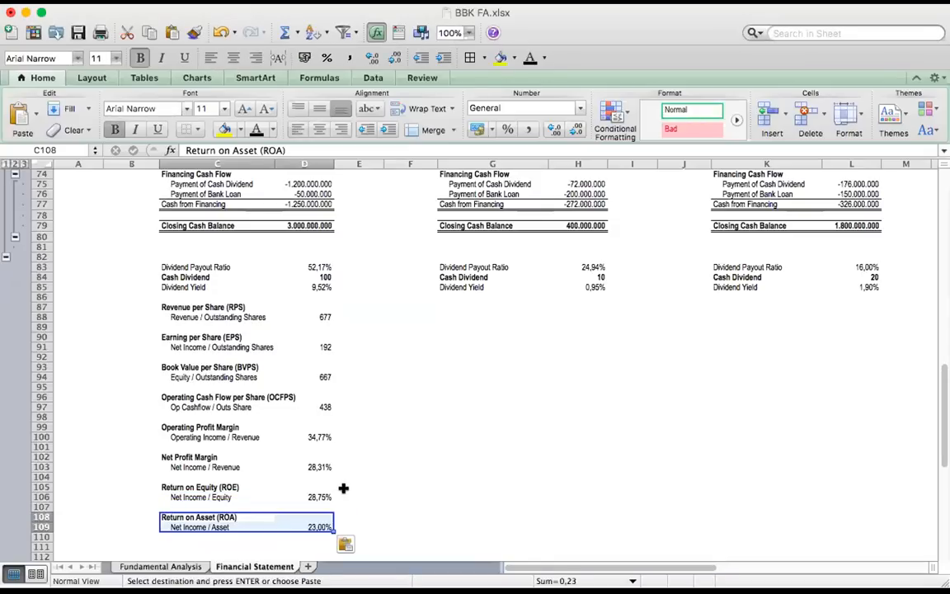
pyautogui.scroll(-1, 301, 509)
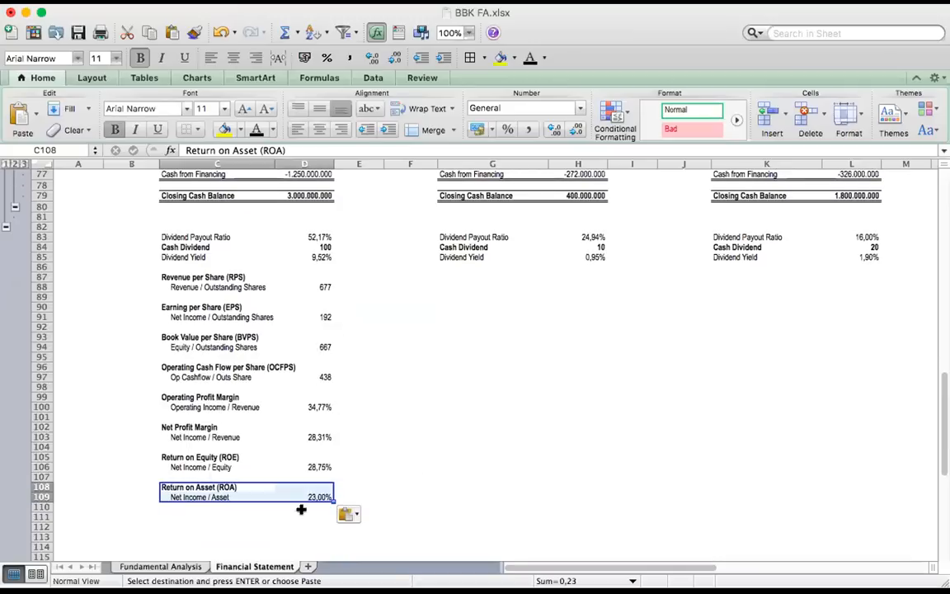
# Check company A's Return on Asset label in C109 against its net profit in D56 and total asset in D31
pyautogui.click(196, 499)
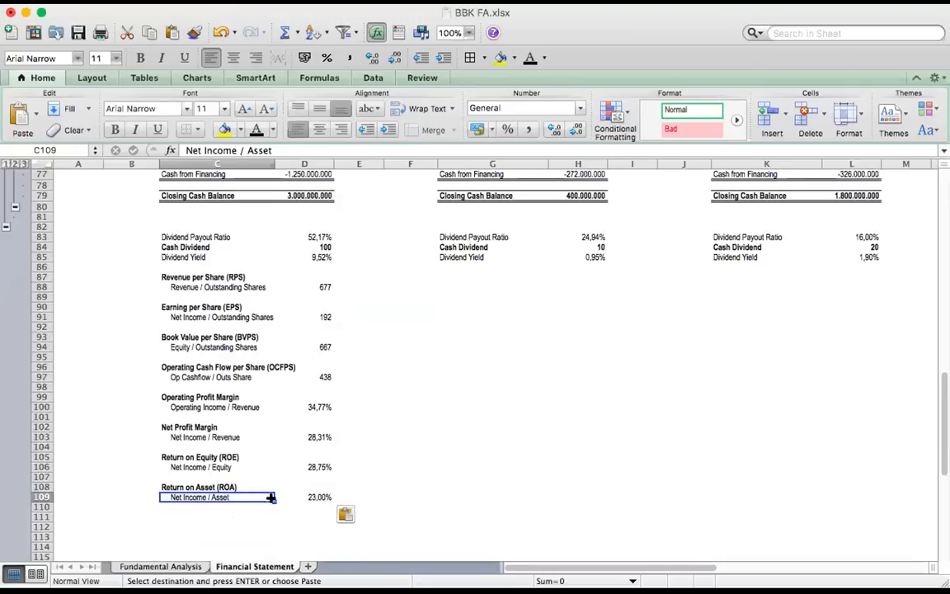
pyautogui.scroll(5, 261, 405)
pyautogui.scroll(7, 259, 392)
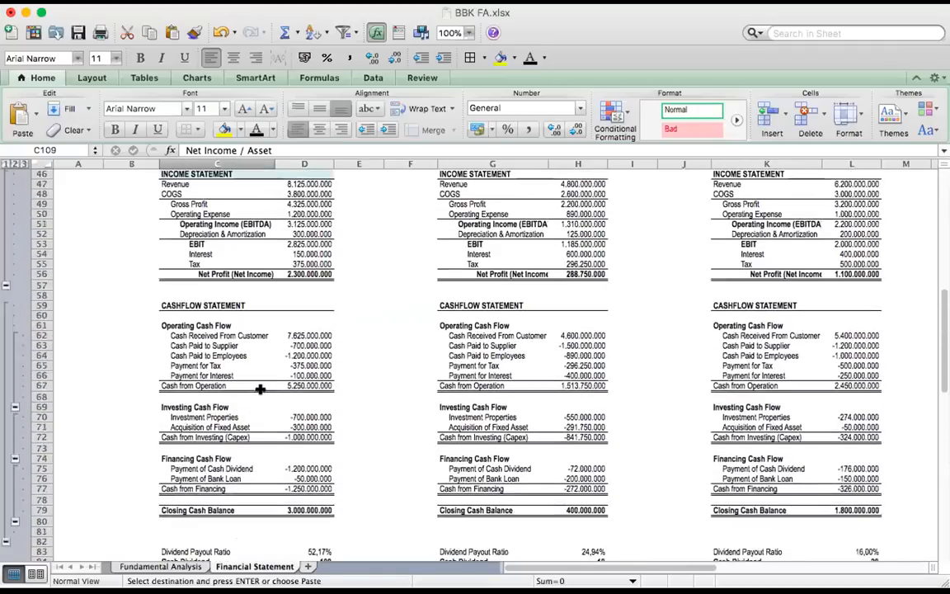
pyautogui.click(297, 356)
pyautogui.scroll(6, 297, 355)
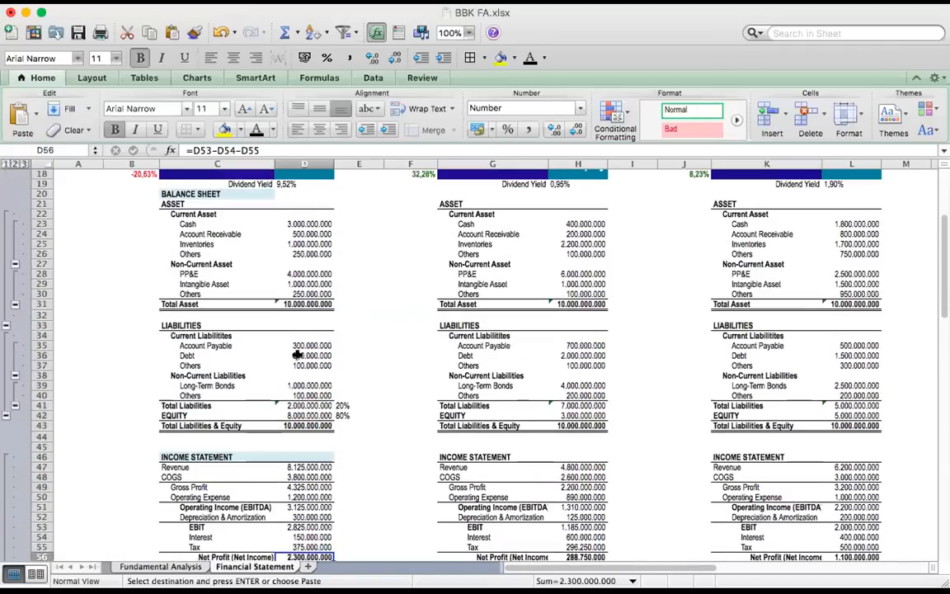
pyautogui.click(301, 304)
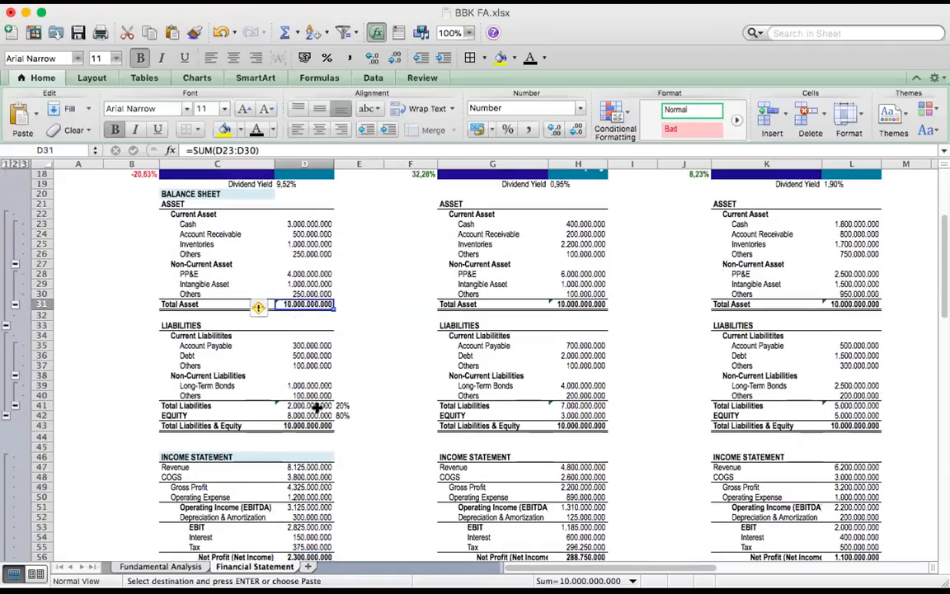
pyautogui.scroll(-15, 319, 437)
pyautogui.scroll(-11, 319, 435)
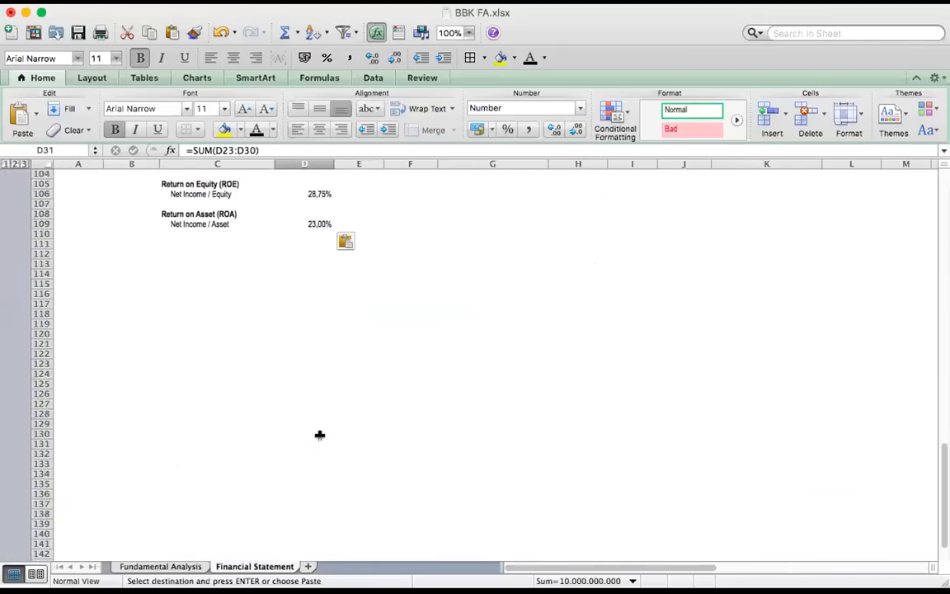
# Paste company A's Debt to Equity Ratio (DER) block, Total Debt / Equity, into C111:D112
pyautogui.scroll(4, 320, 435)
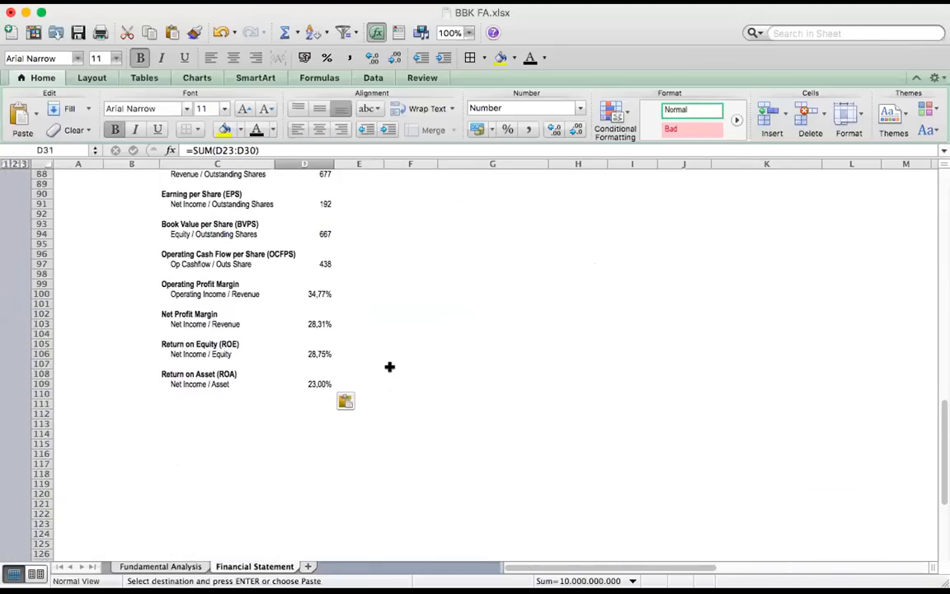
pyautogui.click(178, 403)
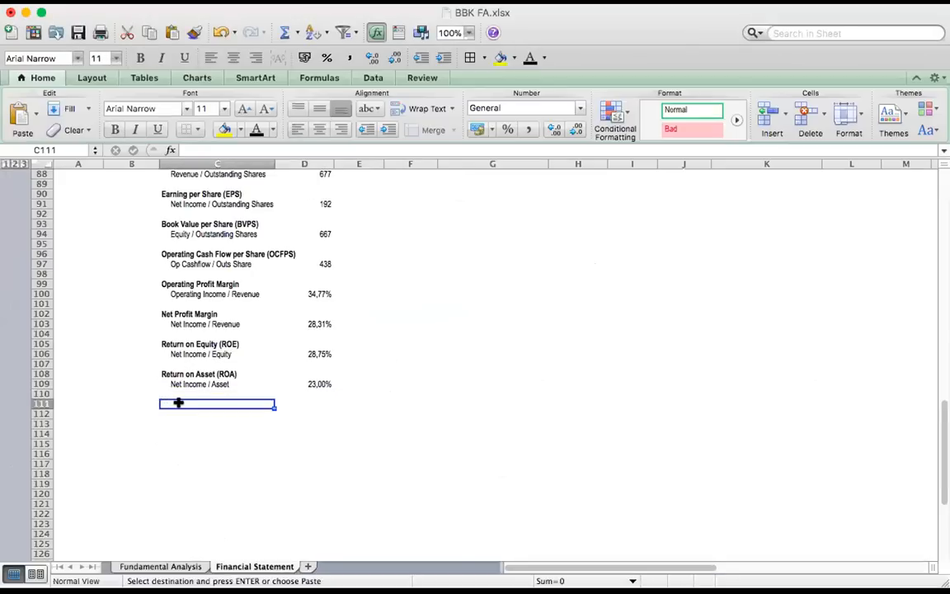
pyautogui.write('Debt to Equity Ratio (DER)\t Total Debt / Equity\t0,19')
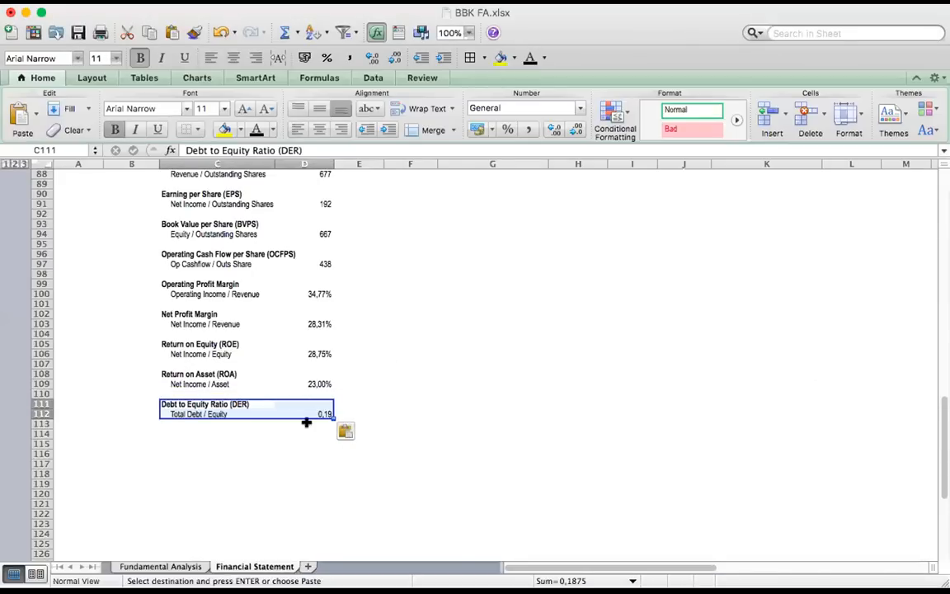
pyautogui.click(271, 429)
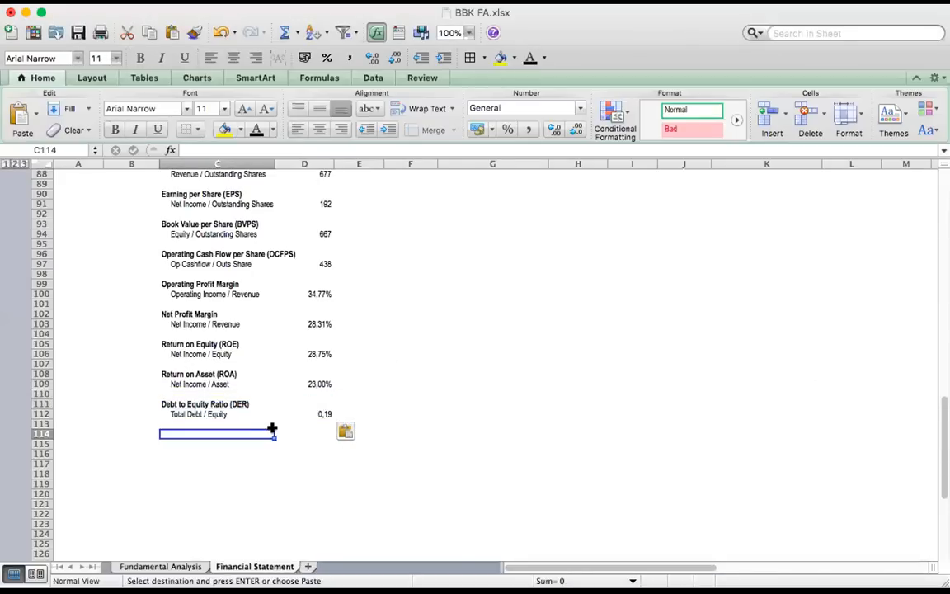
# Check company A's Debt to Equity Ratio title in C111 and the label and formula in row 112
pyautogui.click(212, 413)
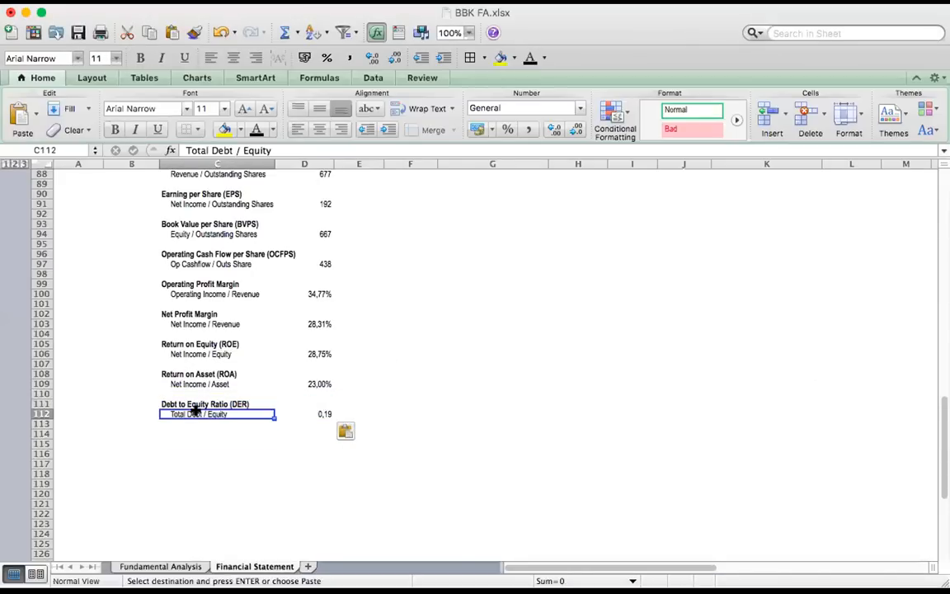
pyautogui.click(316, 415)
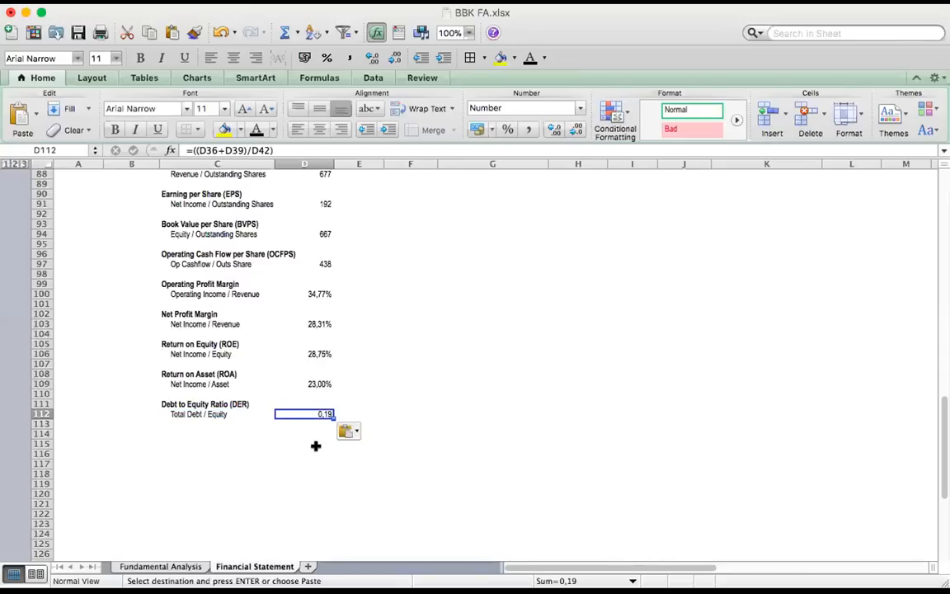
pyautogui.click(316, 449)
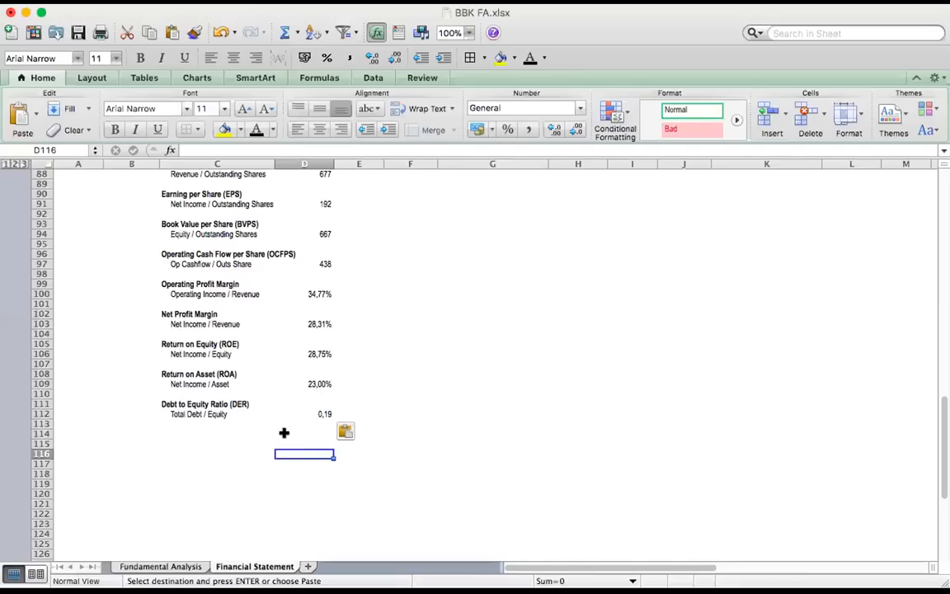
pyautogui.click(180, 403)
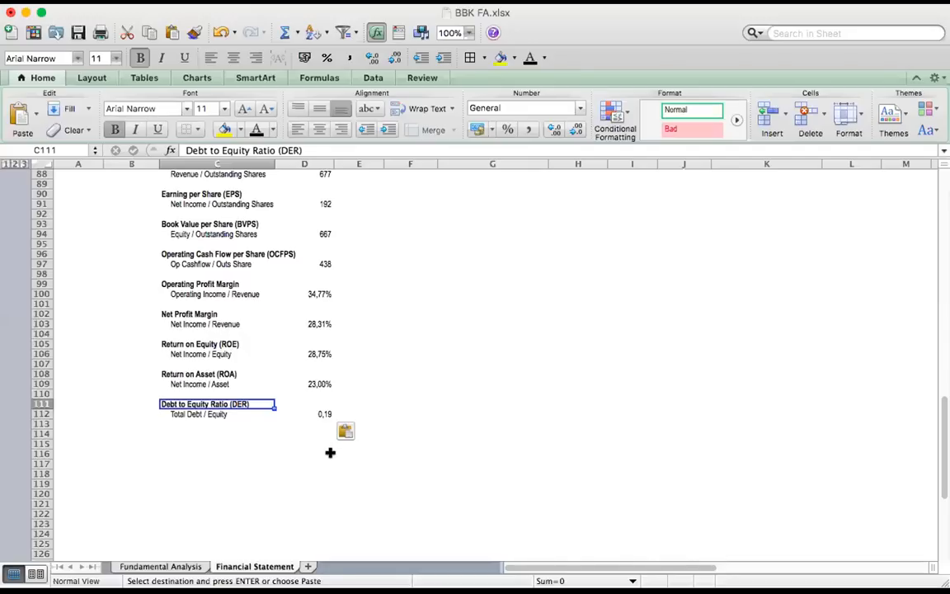
pyautogui.click(177, 413)
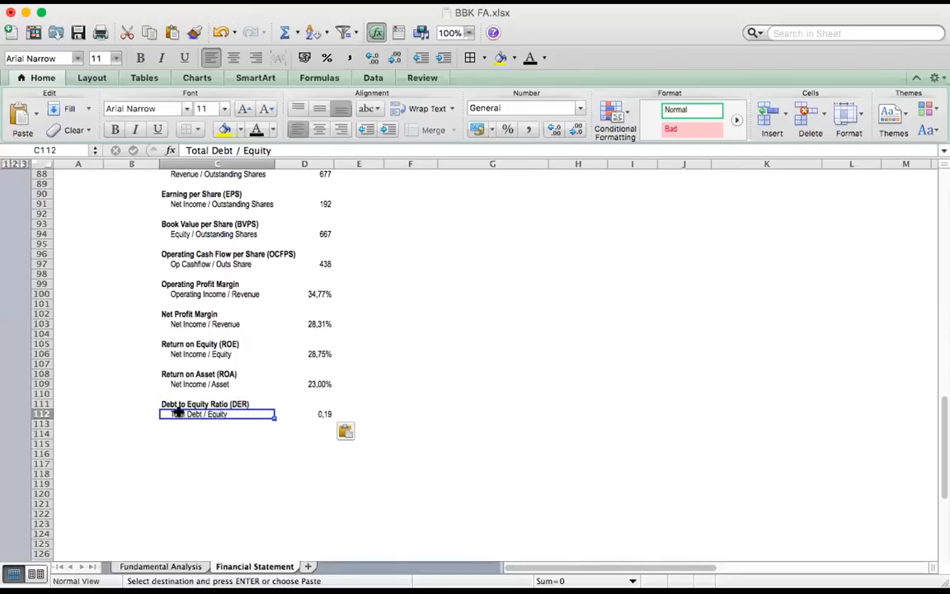
pyautogui.click(317, 414)
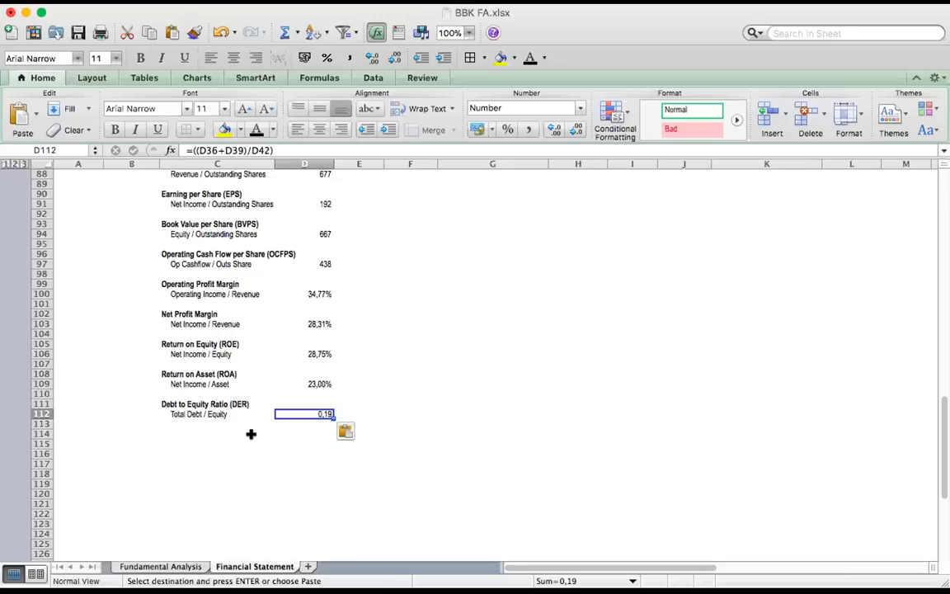
# Paste company A's Current Ratio Rate block, Current Asset / Current Liabilities, into C114:D115 and retitle C114 "Current Ratio Rate (CRR)"
pyautogui.click(165, 433)
pyautogui.write('Current Ratio Rate\t Current Asset / Current Liabilities\t5,28')
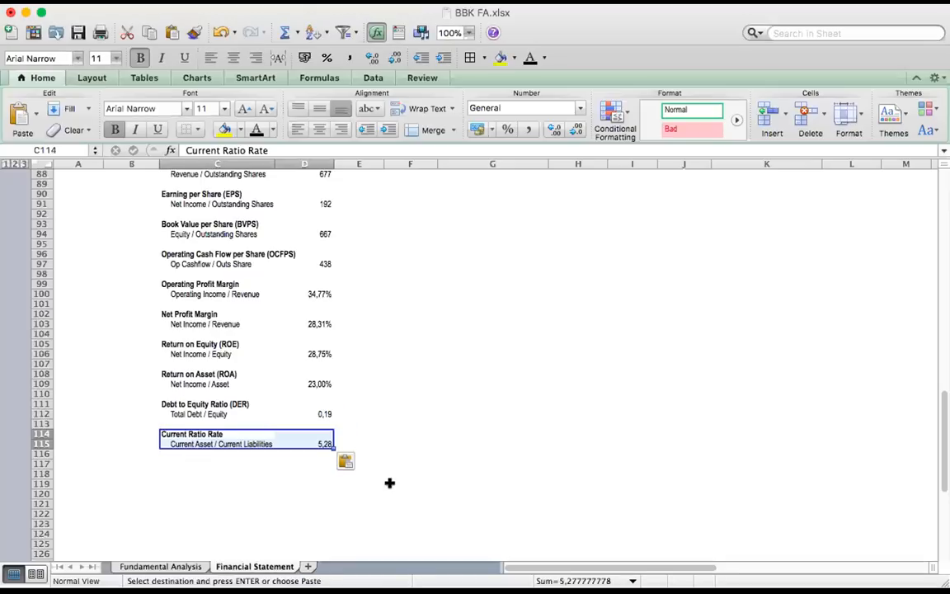
pyautogui.click(213, 434)
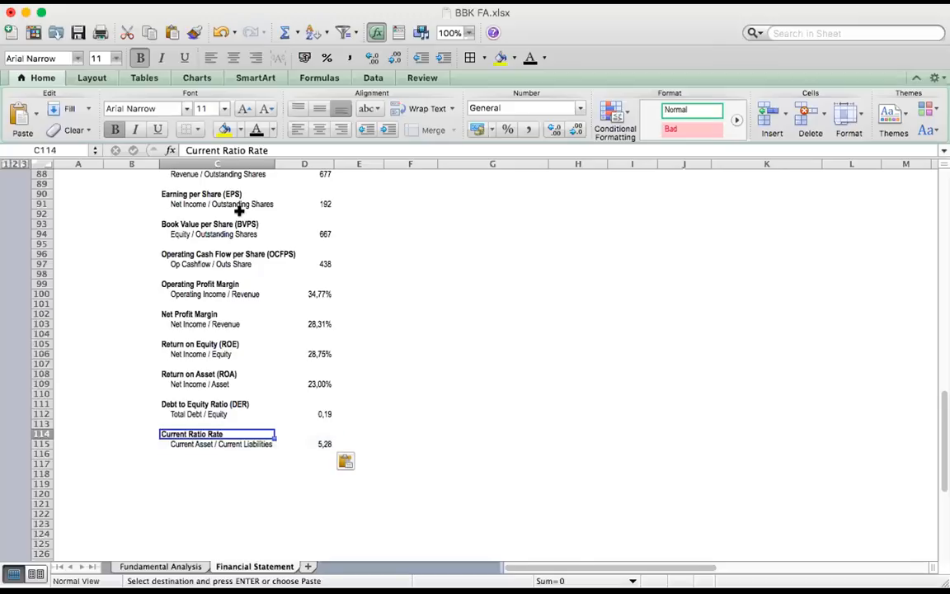
pyautogui.click(297, 150)
pyautogui.write('(')
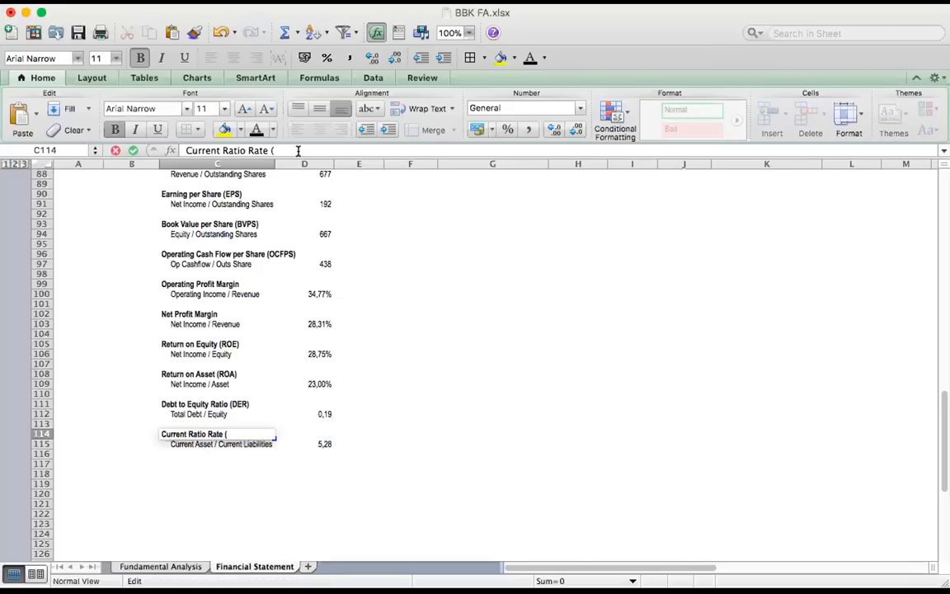
pyautogui.write('CRR)')
pyautogui.press('Return')
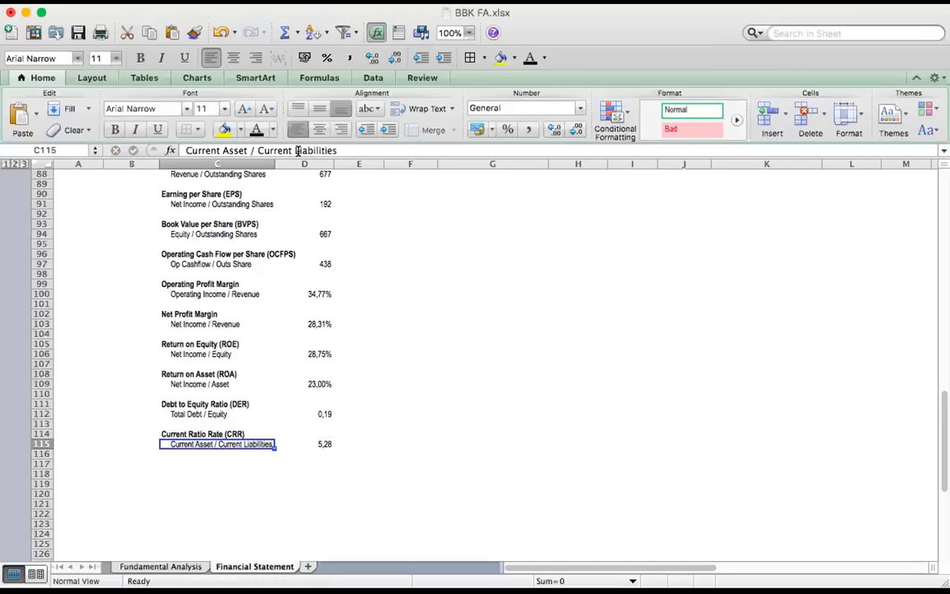
# Check company A's Current Ratio Rate label and value in row 115
pyautogui.click(252, 393)
pyautogui.click(269, 444)
pyautogui.click(312, 441)
pyautogui.click(294, 465)
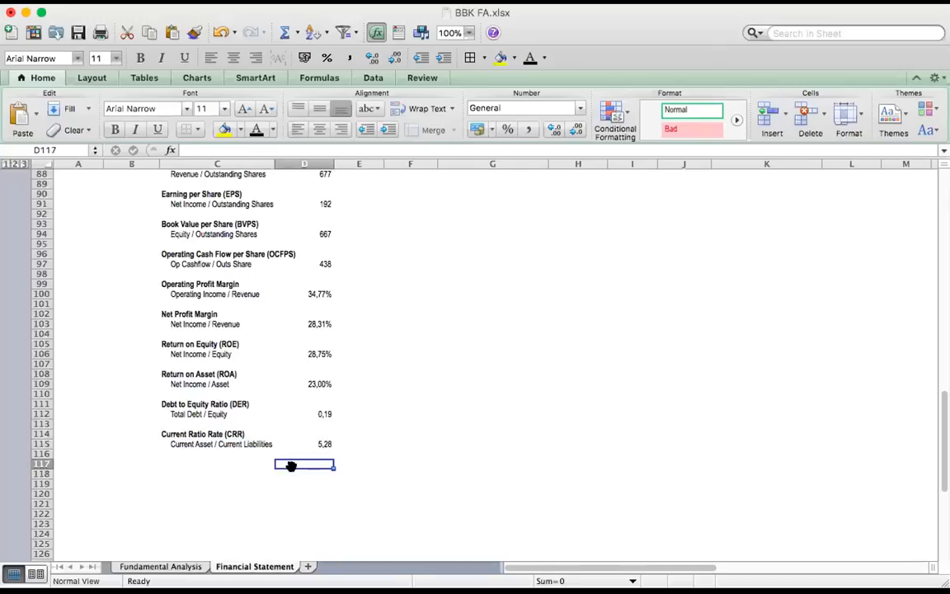
pyautogui.click(218, 444)
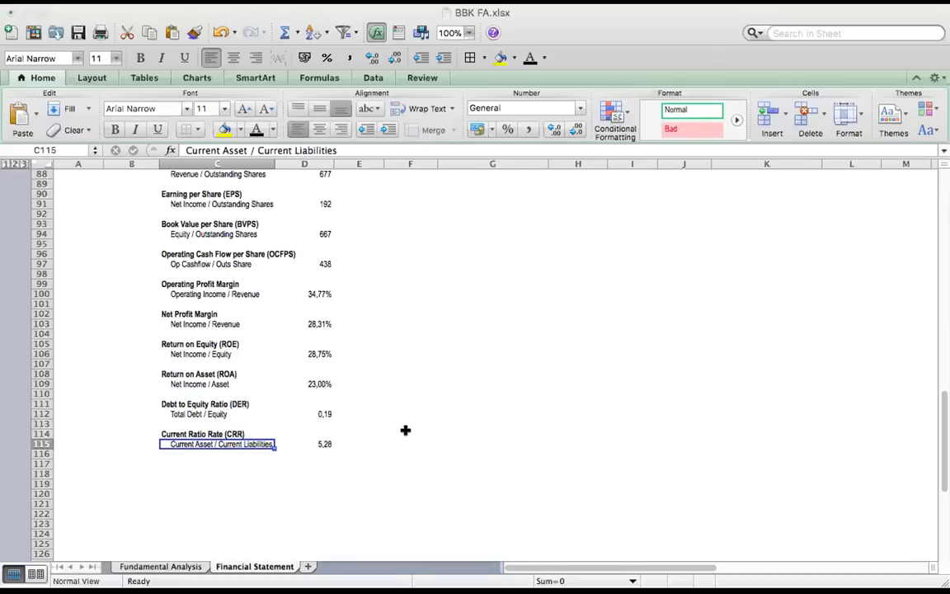
pyautogui.scroll(1, 407, 429)
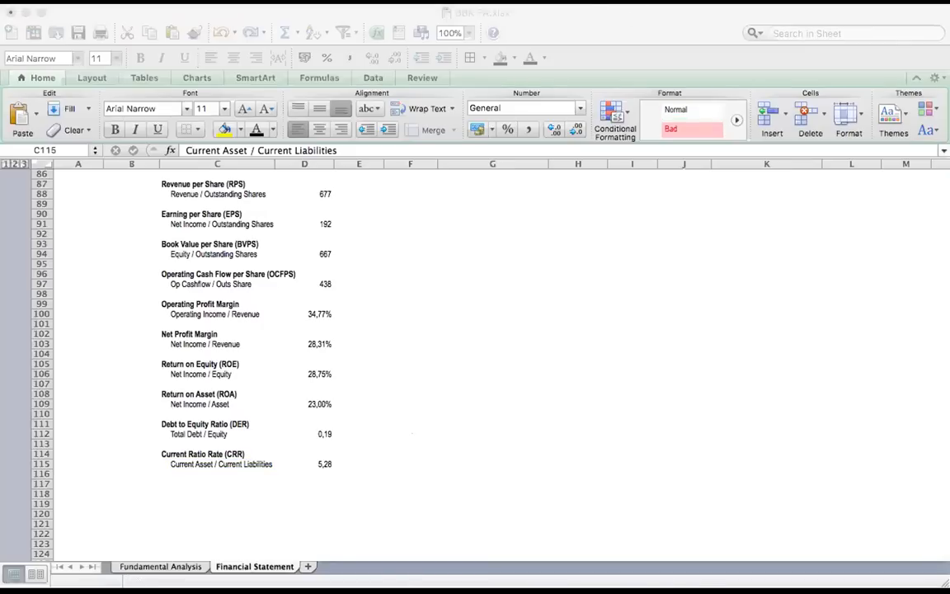
pyautogui.click(520, 302)
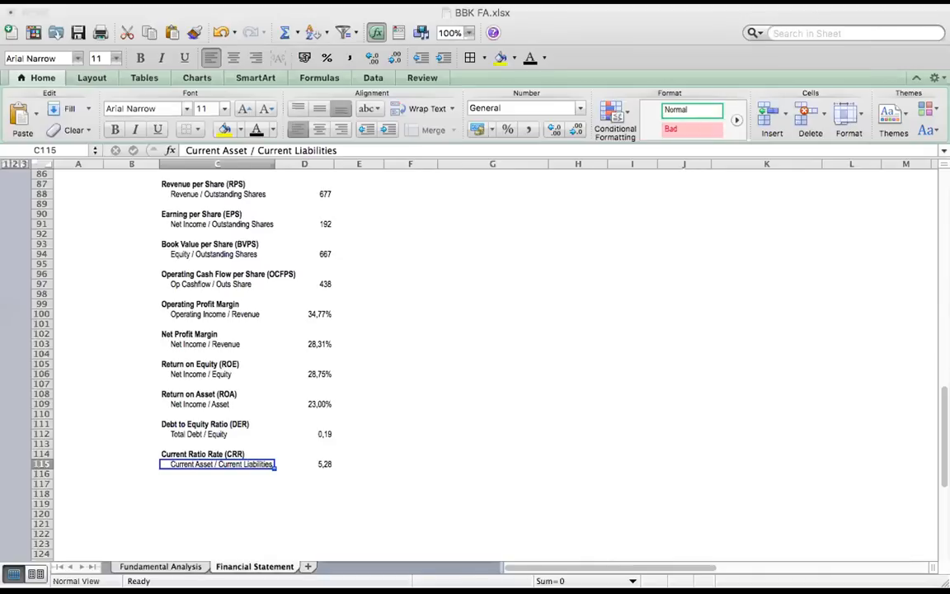
pyautogui.click(193, 502)
# Copy company B's ratio blocks, from Revenue per Share (RPS) to Price to Earning Ratio (PER), and paste them into G87:H118
pyautogui.scroll(1, 334, 454)
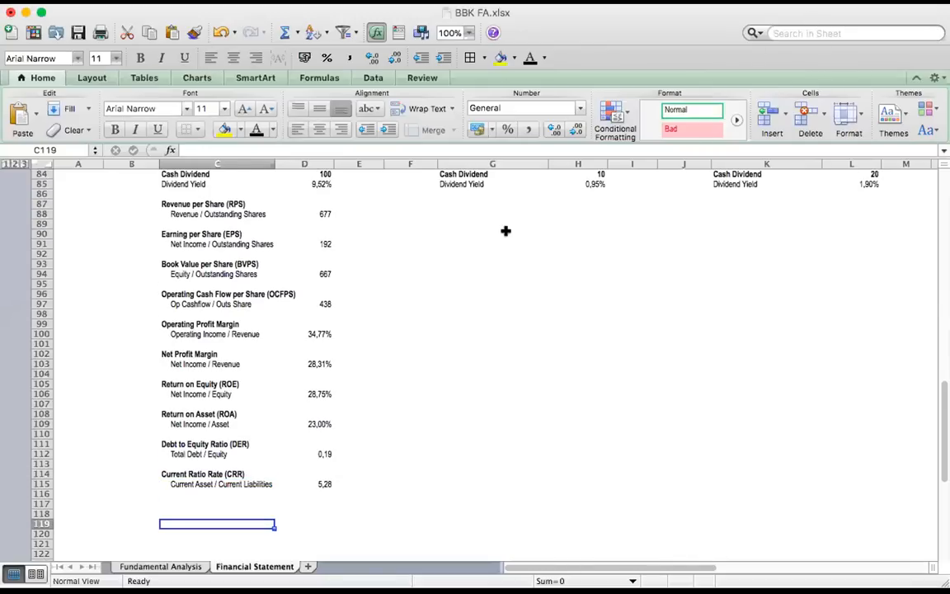
pyautogui.scroll(1, 505, 231)
pyautogui.hscroll(1, 506, 231)
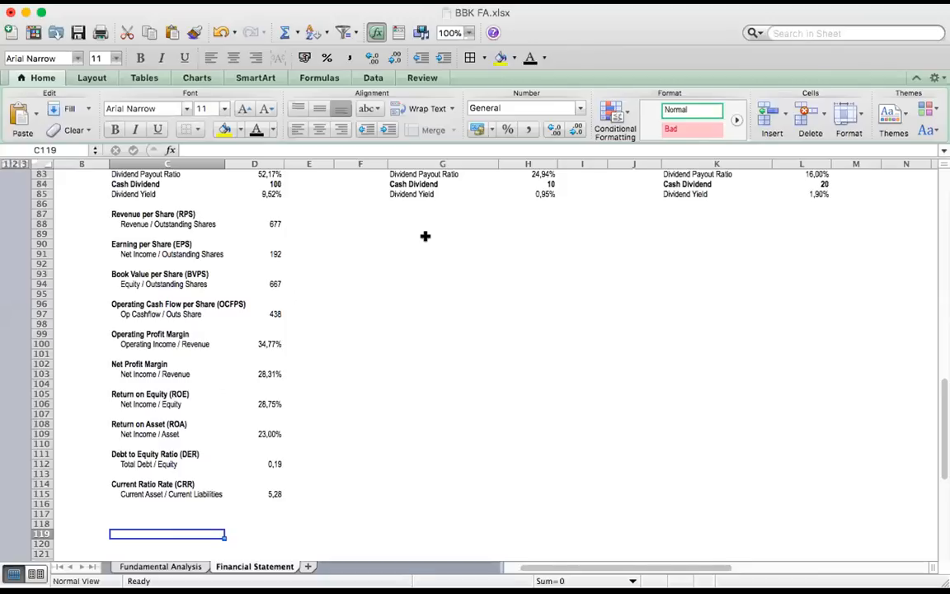
pyautogui.press('super+c')
pyautogui.click(338, 212)
pyautogui.press('Right')
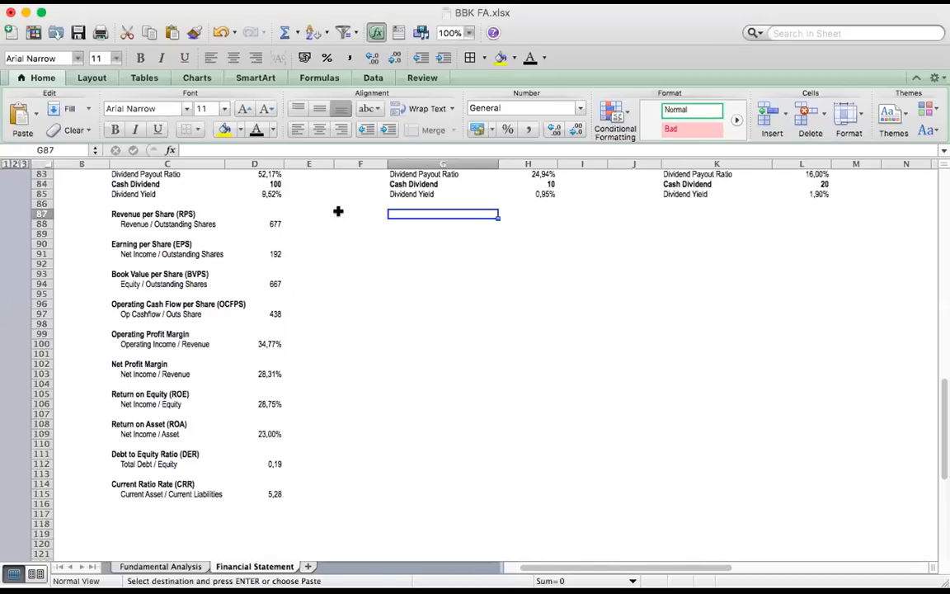
pyautogui.press('super+v')
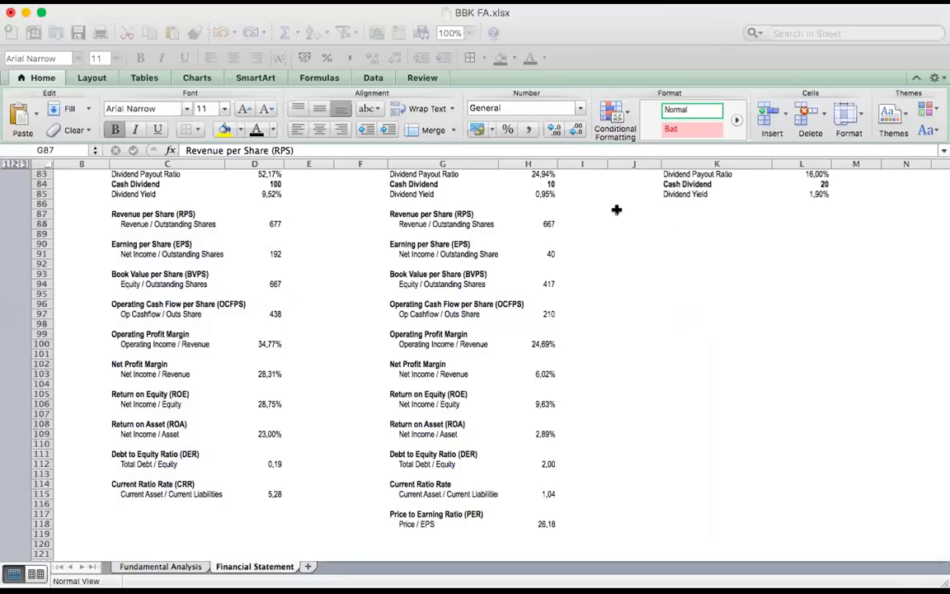
# Paste company C's ratio blocks, from Revenue per Share (RPS) to Price to Earning Ratio (PER), into K87:L118
pyautogui.click(357, 214)
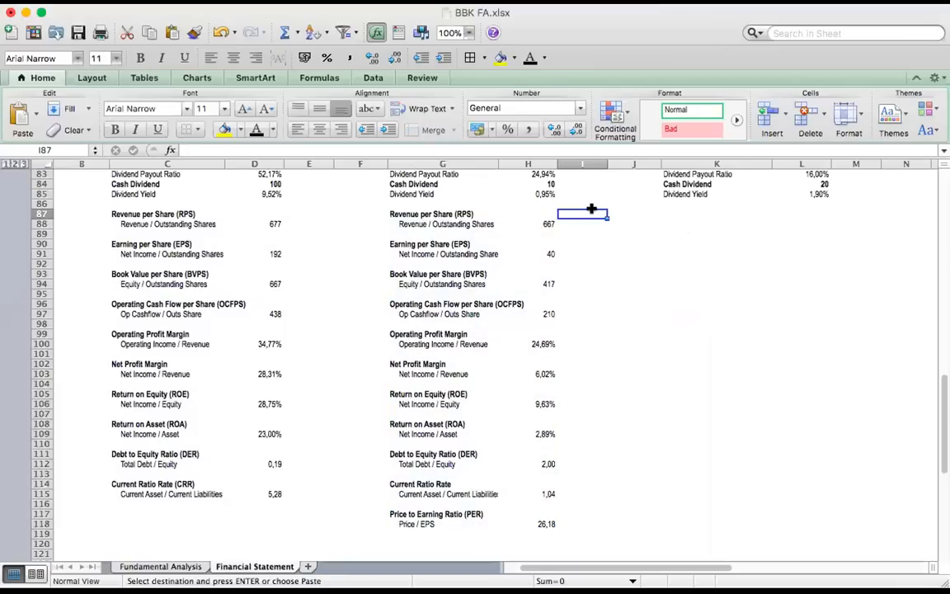
pyautogui.press('Right')
pyautogui.press('super+v')
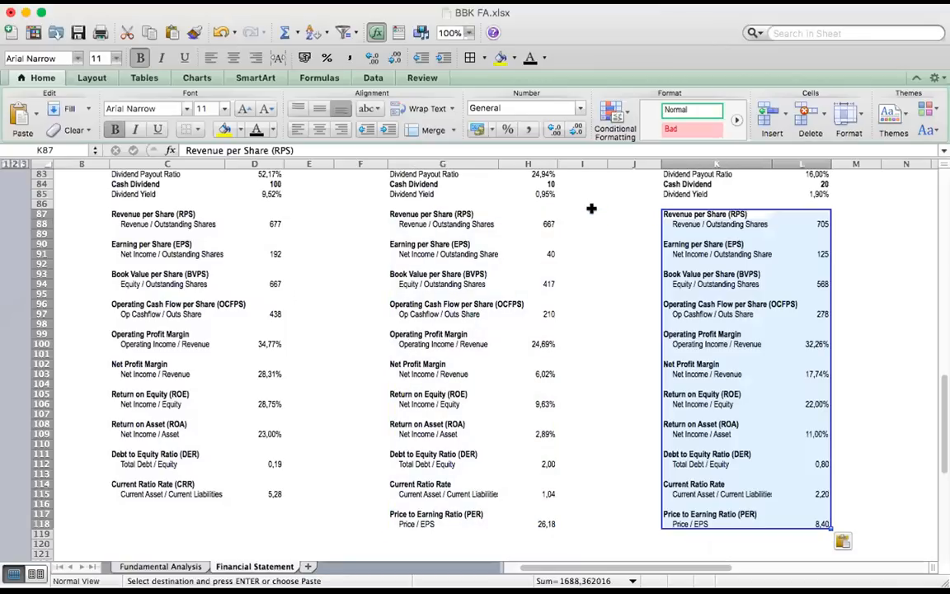
pyautogui.click(586, 264)
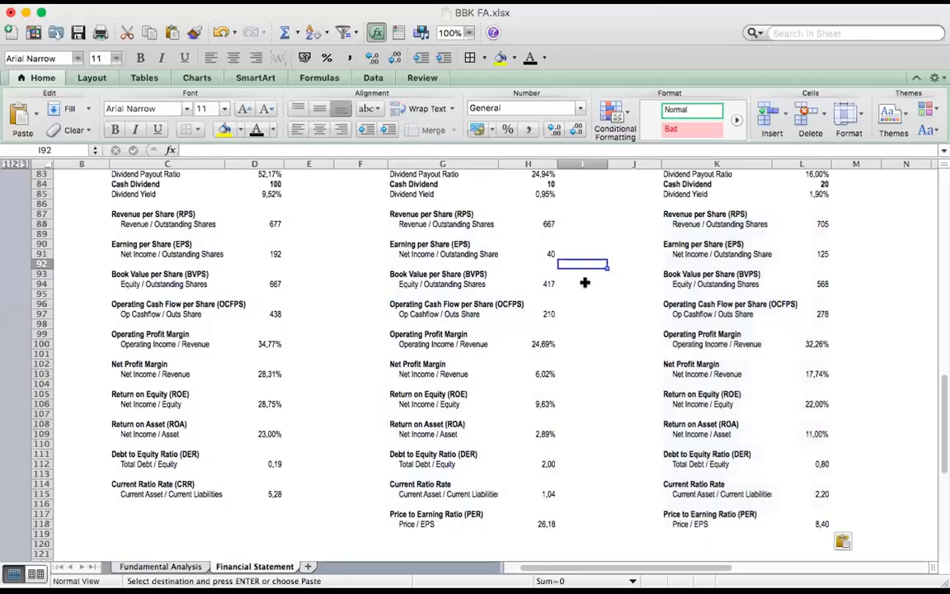
# Review company A's ratio blocks in column C, from Revenue per Share (RPS) to Current Ratio Rate (CRR)
pyautogui.hscroll(2, 327, 245)
pyautogui.scroll(1, 327, 247)
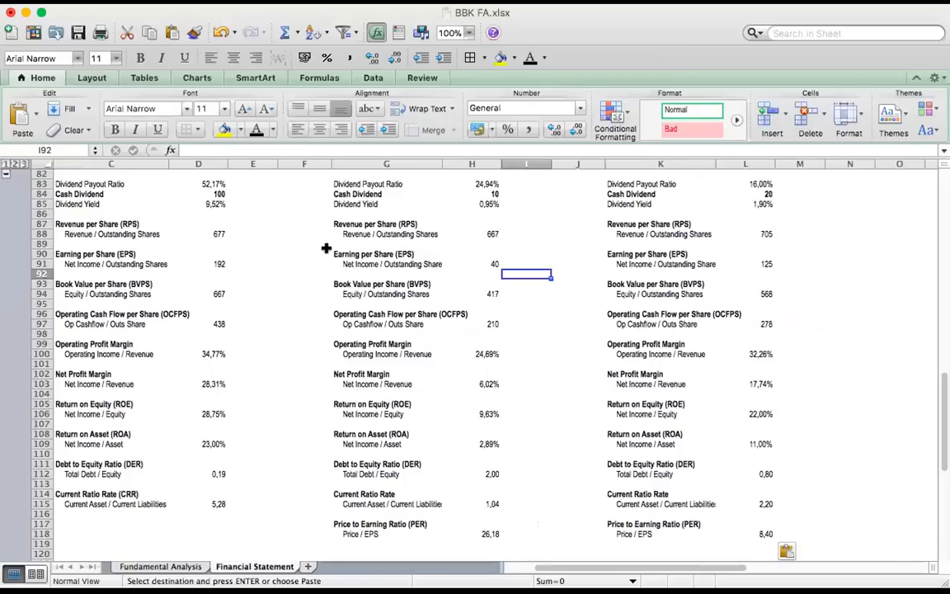
pyautogui.hscroll(-3, 327, 247)
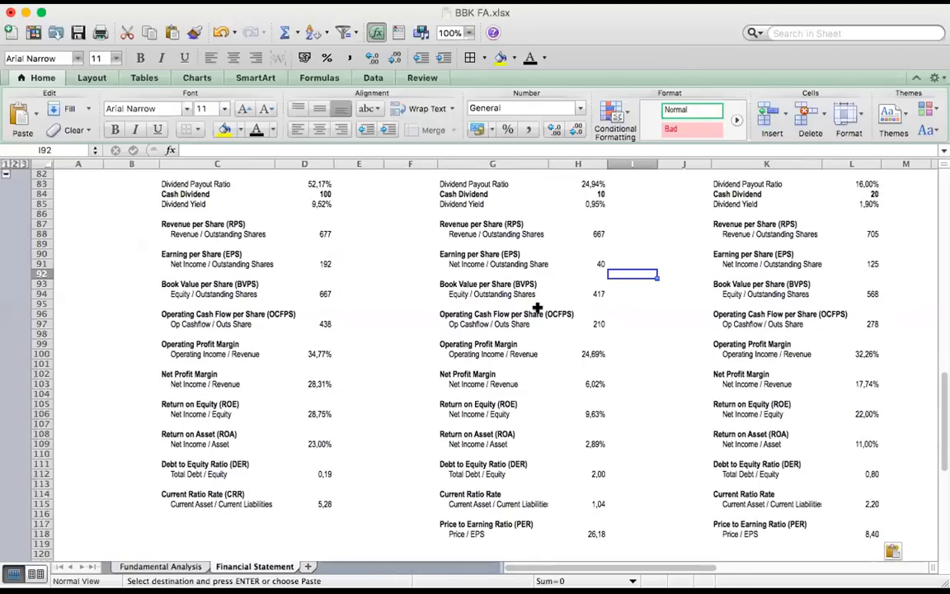
pyautogui.click(160, 223)
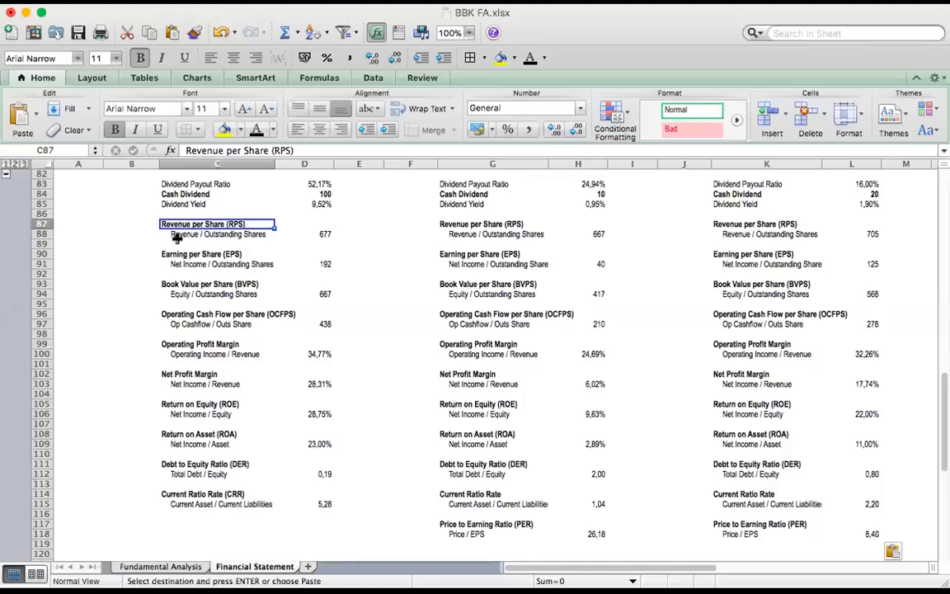
pyautogui.click(169, 262)
pyautogui.click(165, 252)
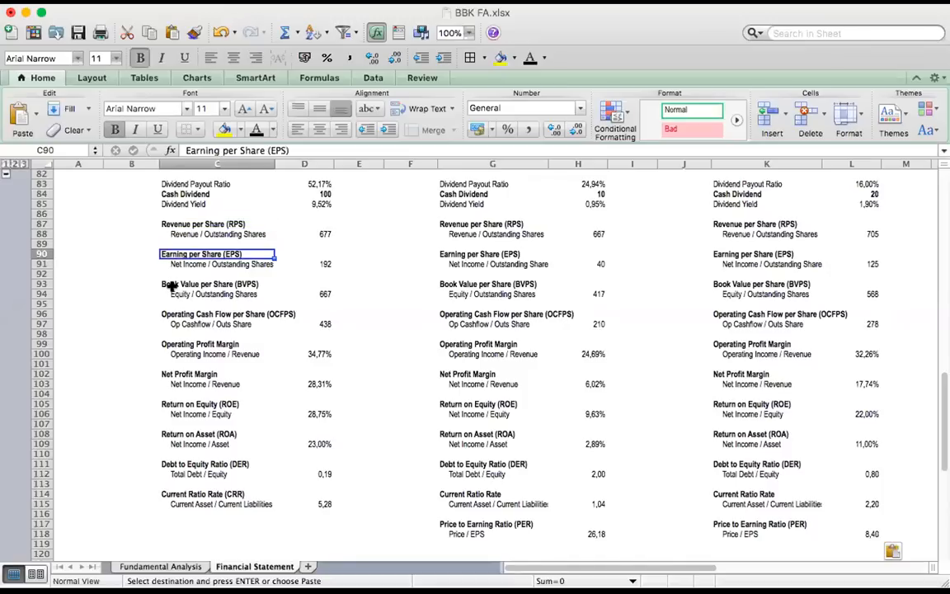
pyautogui.click(165, 284)
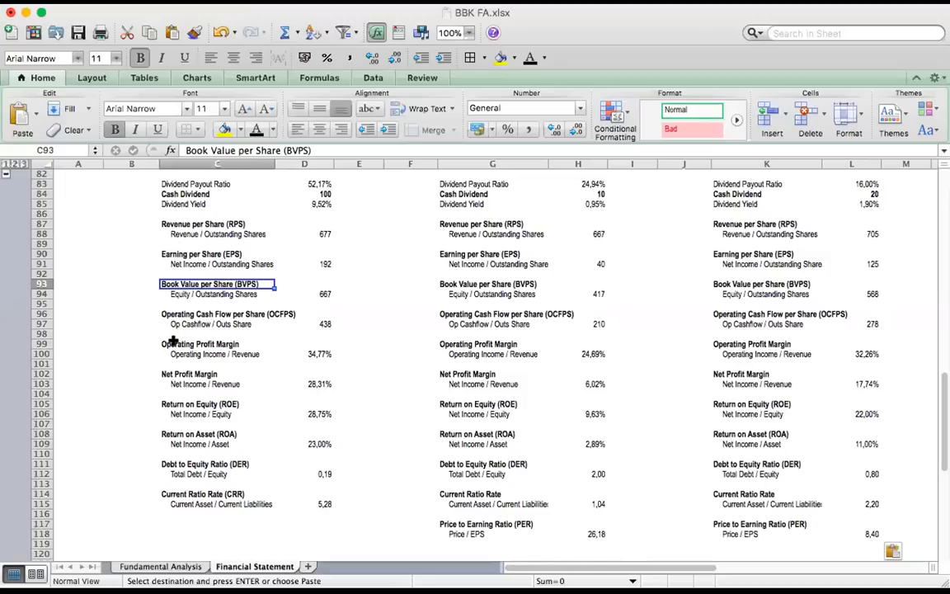
pyautogui.click(165, 313)
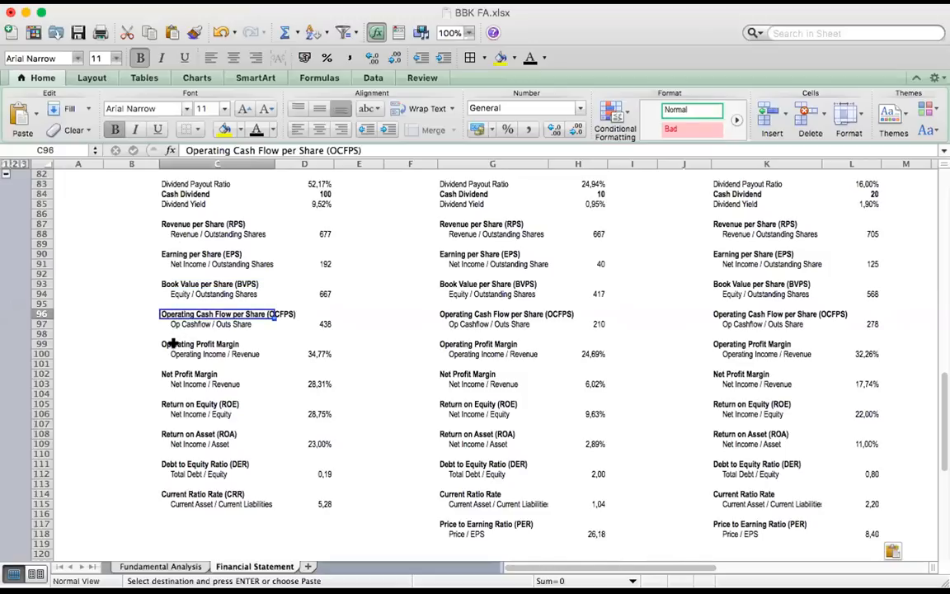
pyautogui.click(170, 353)
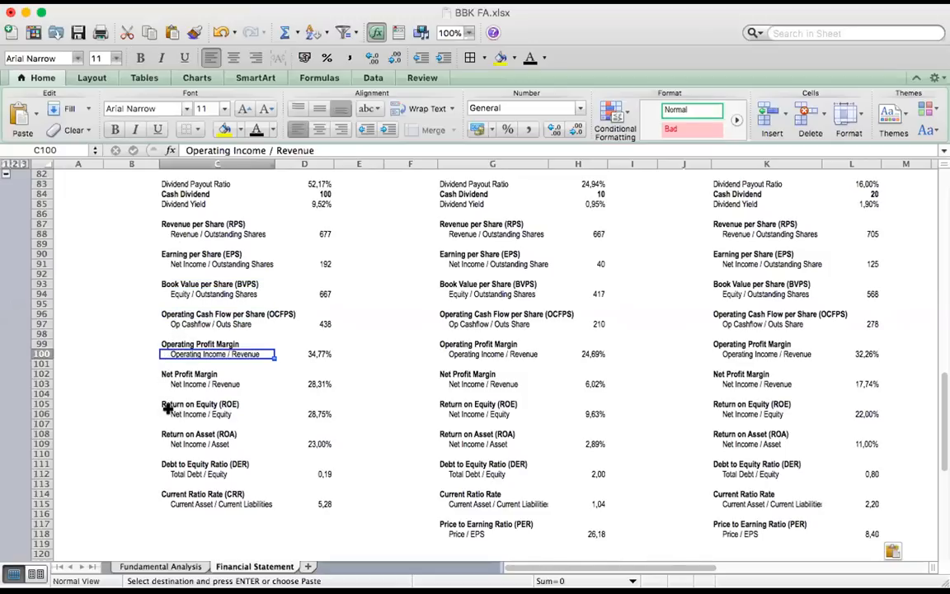
pyautogui.click(170, 454)
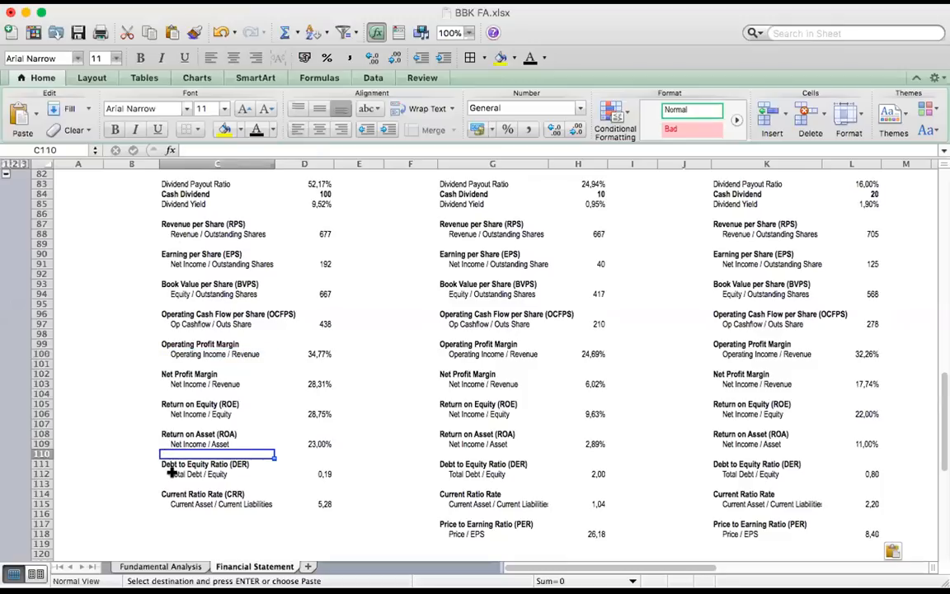
pyautogui.click(169, 474)
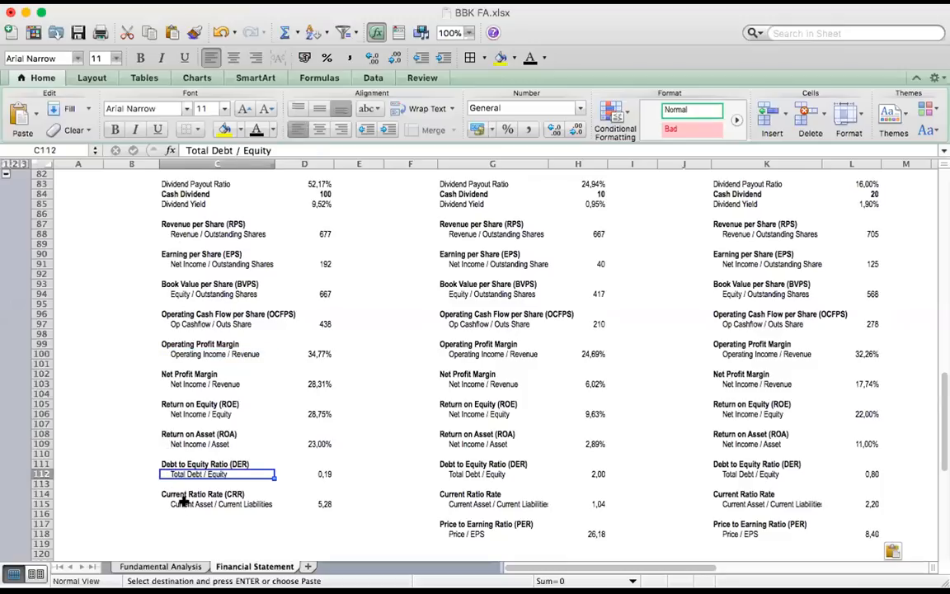
pyautogui.click(183, 503)
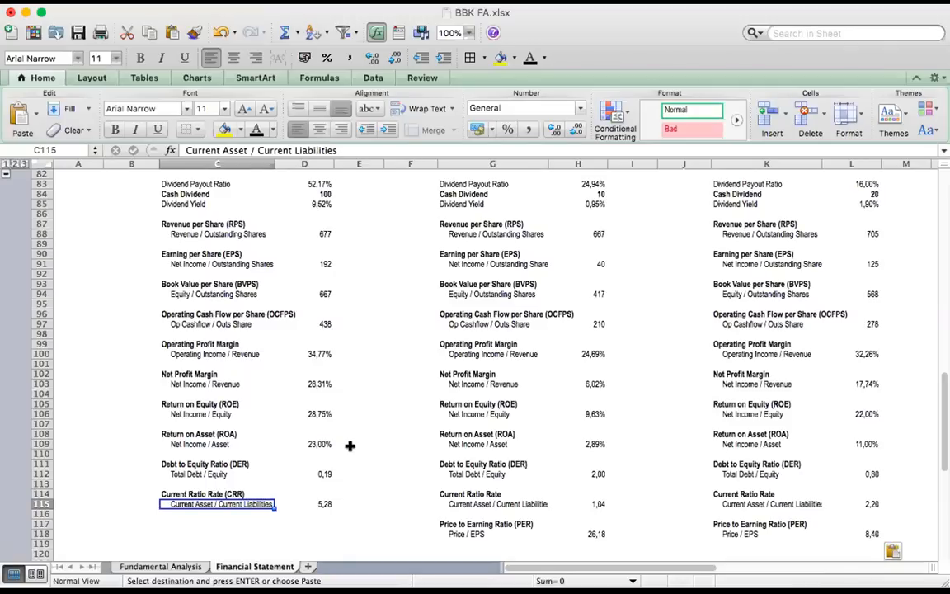
# Switch to Telegram, send "/fa ggrm" in the BBK Fundamental group and open the bot's GGRM chart image full size
pyautogui.press('super+Tab')
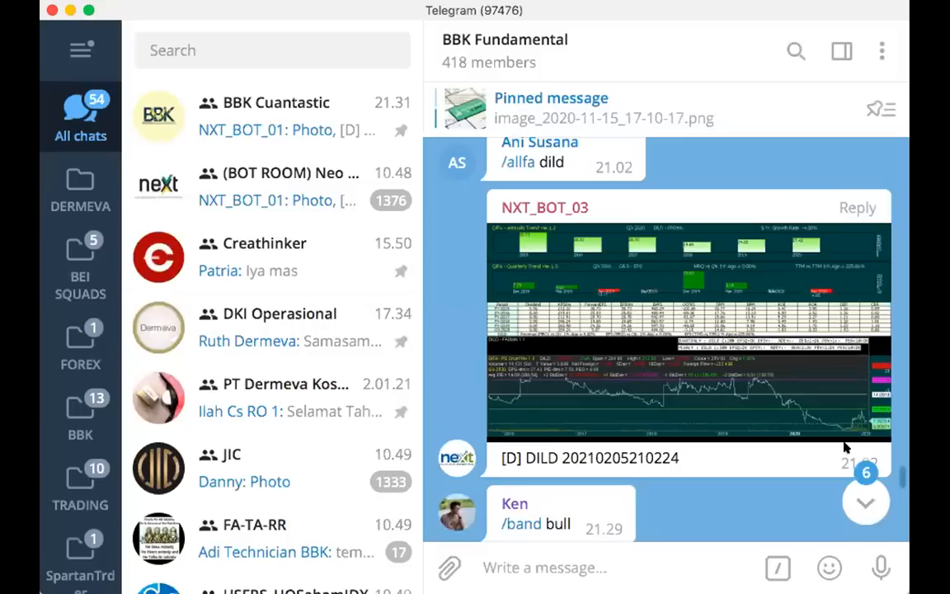
pyautogui.click(856, 495)
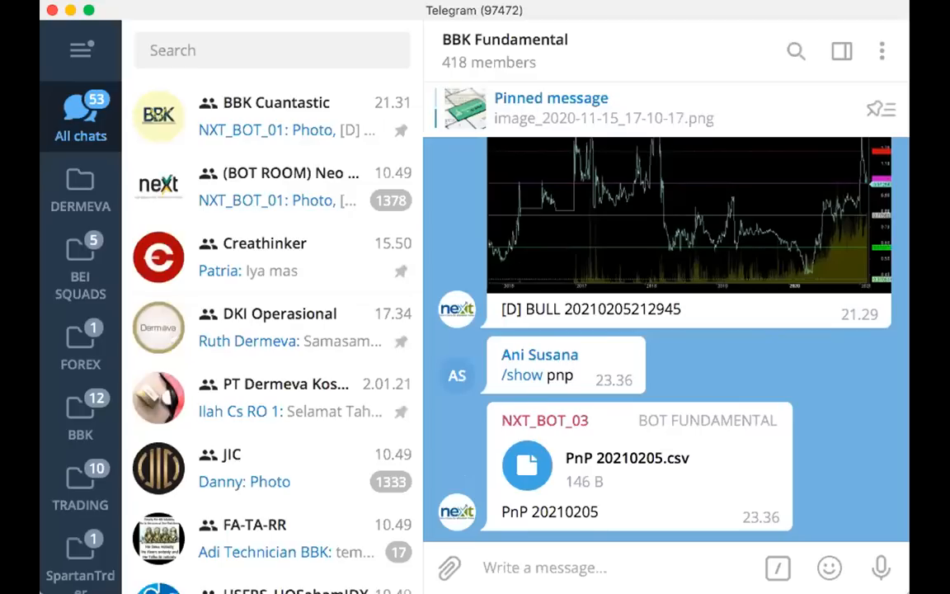
pyautogui.write('/fa')
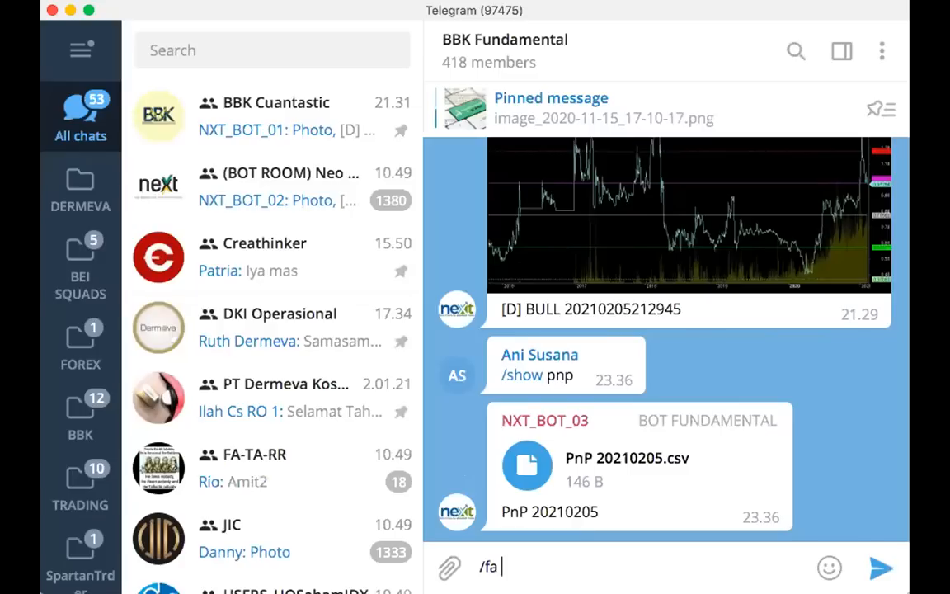
pyautogui.write(' ggrm')
pyautogui.press('Return')
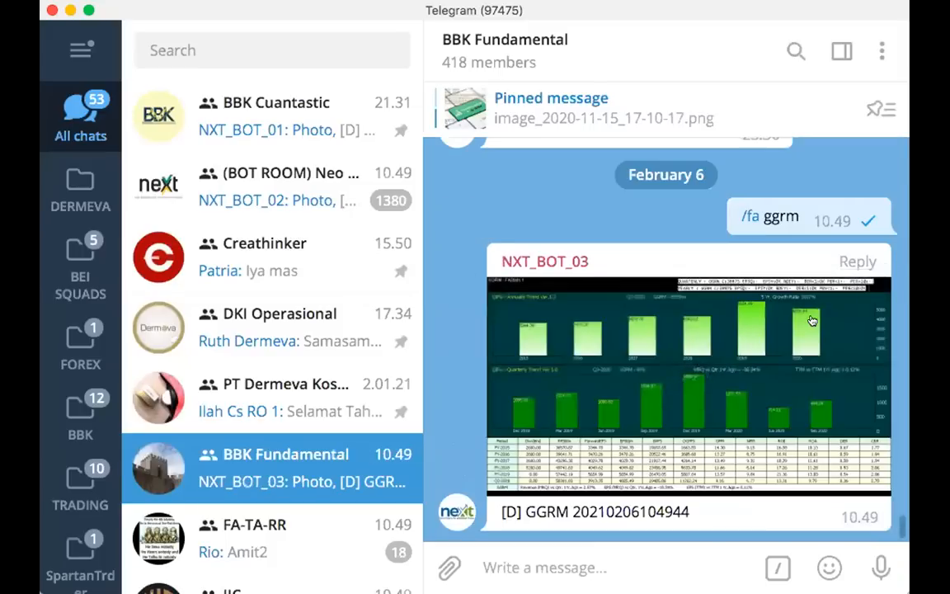
pyautogui.click(825, 338)
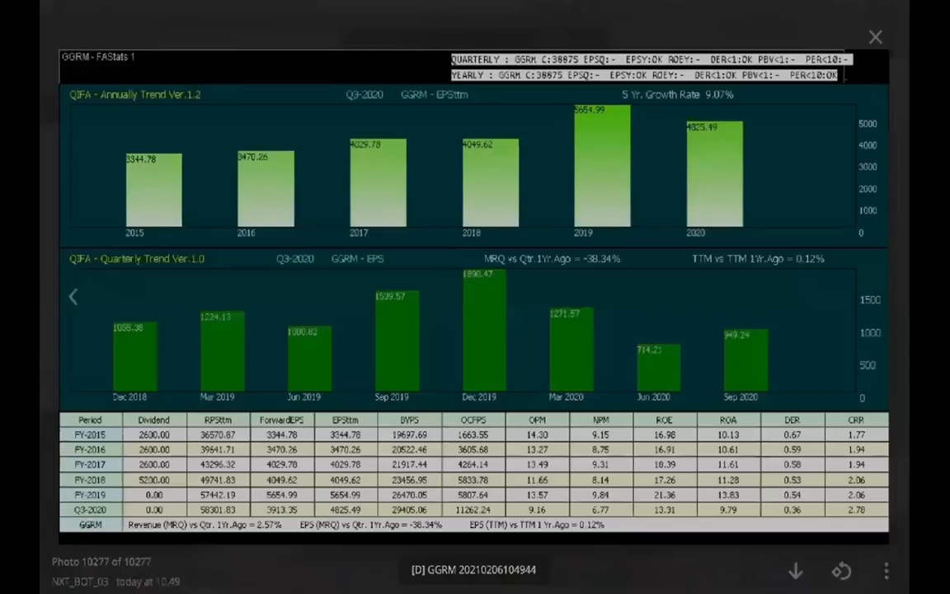
# Capture a screen area of about 1396x780 around the GGRM image and box the Period, Dividend, RPSttm and ForwardEPS columns in red
pyautogui.moveTo(50, 31); pyautogui.dragTo(898, 549)
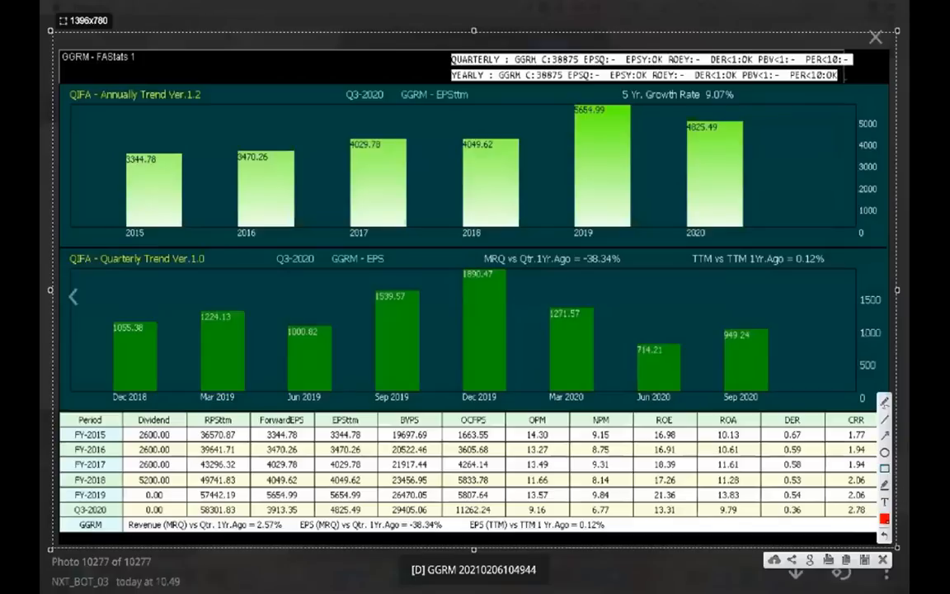
pyautogui.moveTo(126, 412)
pyautogui.mouseDown()
pyautogui.moveTo(159, 435)
pyautogui.moveTo(180, 516)
pyautogui.mouseUp()
pyautogui.moveTo(62, 412)
pyautogui.mouseDown()
pyautogui.moveTo(111, 462)
pyautogui.moveTo(118, 513)
pyautogui.mouseUp()
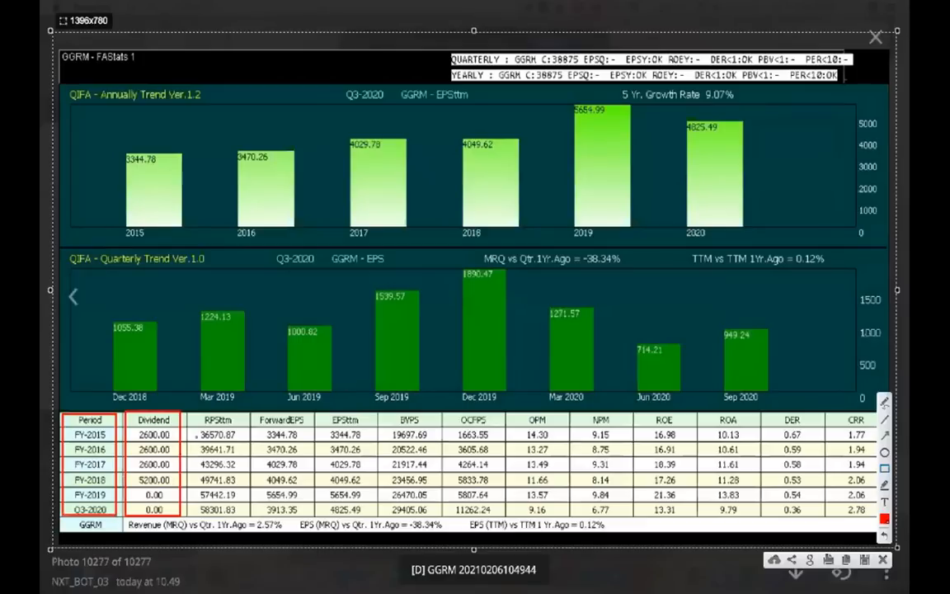
pyautogui.moveTo(192, 412)
pyautogui.mouseDown()
pyautogui.moveTo(239, 479)
pyautogui.moveTo(244, 517)
pyautogui.mouseUp()
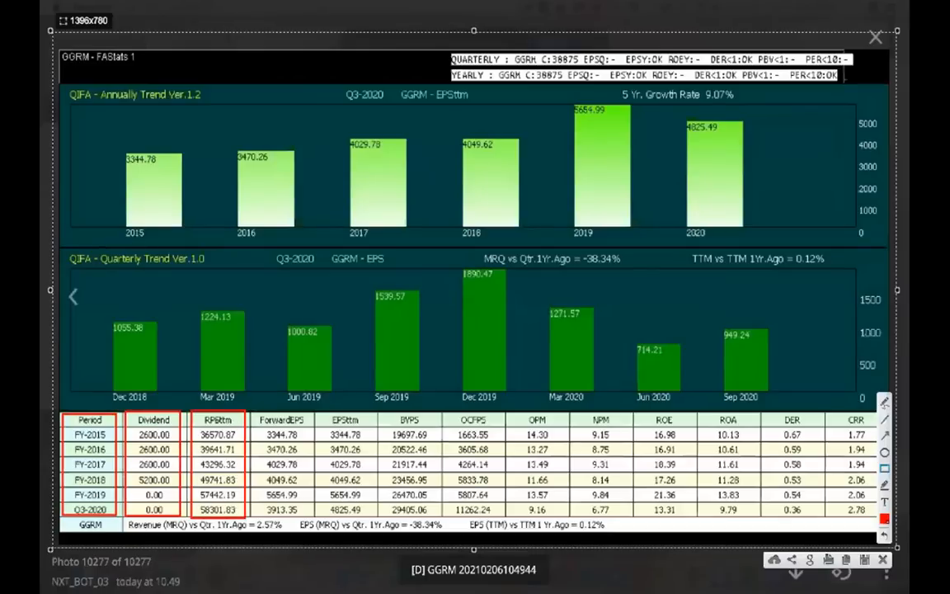
pyautogui.moveTo(255, 415); pyautogui.dragTo(312, 518)
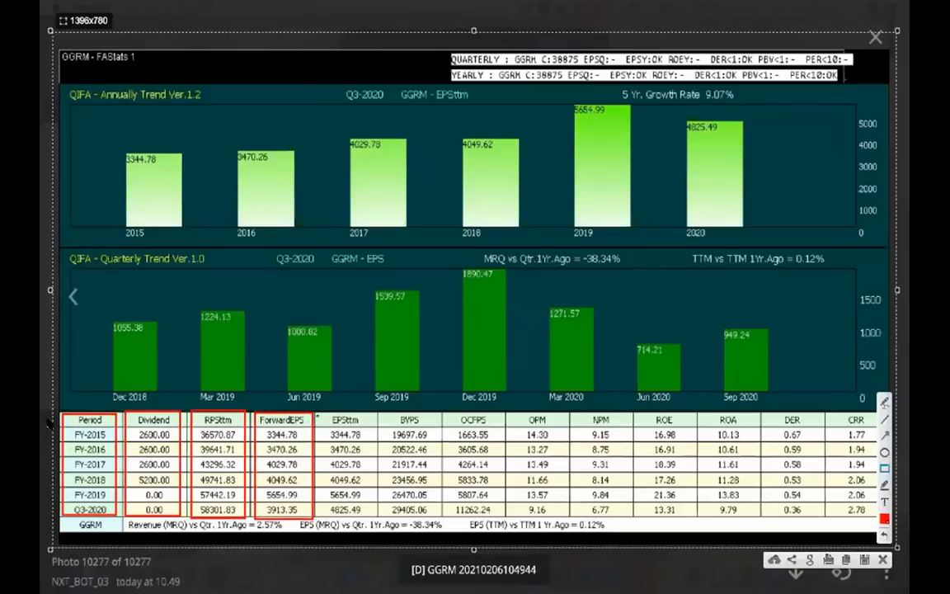
# Box the EPSttm, BVPS, OCFPS and OPM columns in red, plus the words "Forward" and "ttm" in the two EPS headers
pyautogui.moveTo(317, 413)
pyautogui.mouseDown()
pyautogui.moveTo(375, 456)
pyautogui.moveTo(376, 518)
pyautogui.mouseUp()
pyautogui.moveTo(258, 429)
pyautogui.mouseDown()
pyautogui.moveTo(291, 407)
pyautogui.moveTo(352, 413)
pyautogui.moveTo(400, 437)
pyautogui.moveTo(441, 513)
pyautogui.mouseUp()
pyautogui.moveTo(446, 410); pyautogui.dragTo(501, 513)
pyautogui.moveTo(507, 412); pyautogui.dragTo(562, 516)
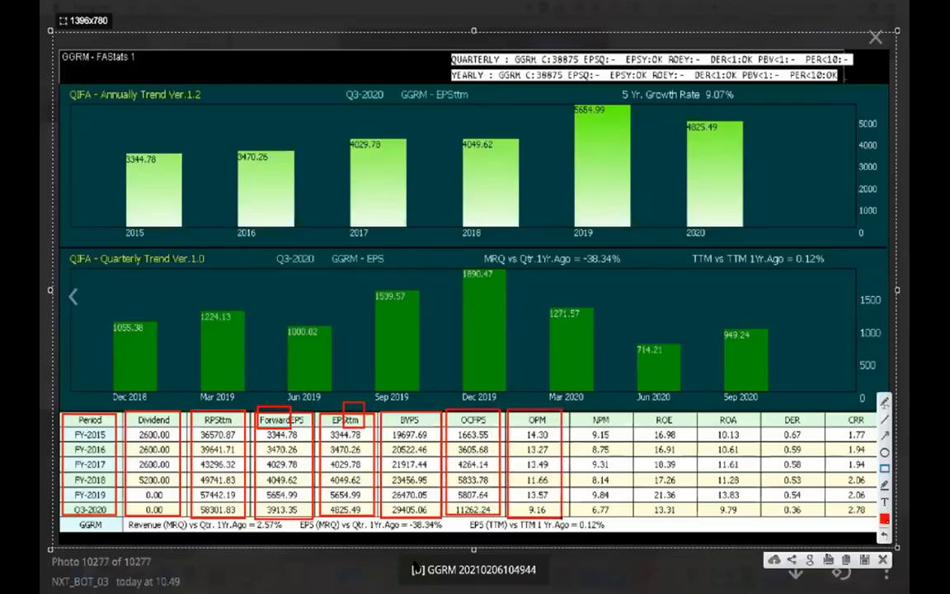
# Box the NPM, ROE, ROA, DER and CRR columns of the GGRM table in red
pyautogui.moveTo(568, 408); pyautogui.dragTo(631, 516)
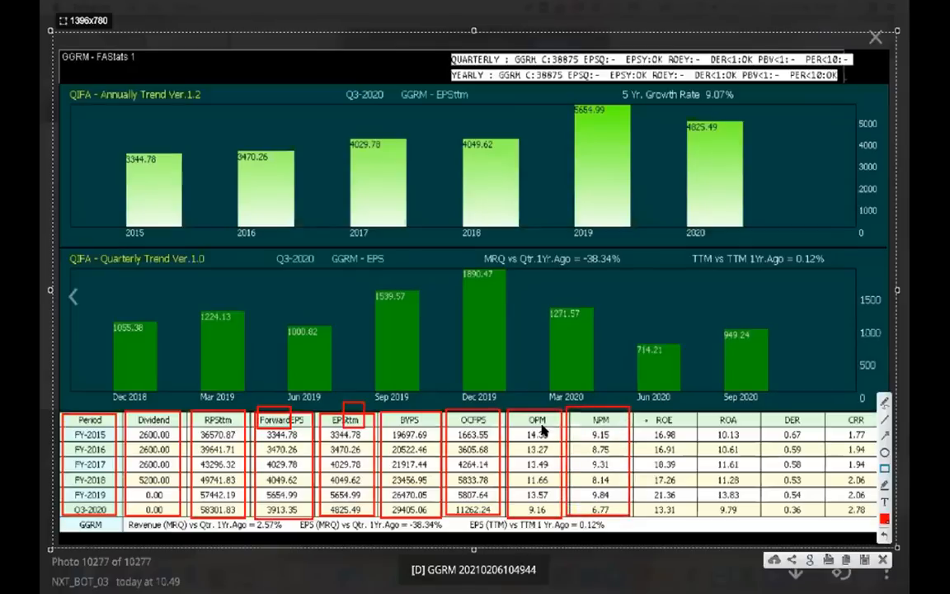
pyautogui.moveTo(636, 409); pyautogui.dragTo(690, 516)
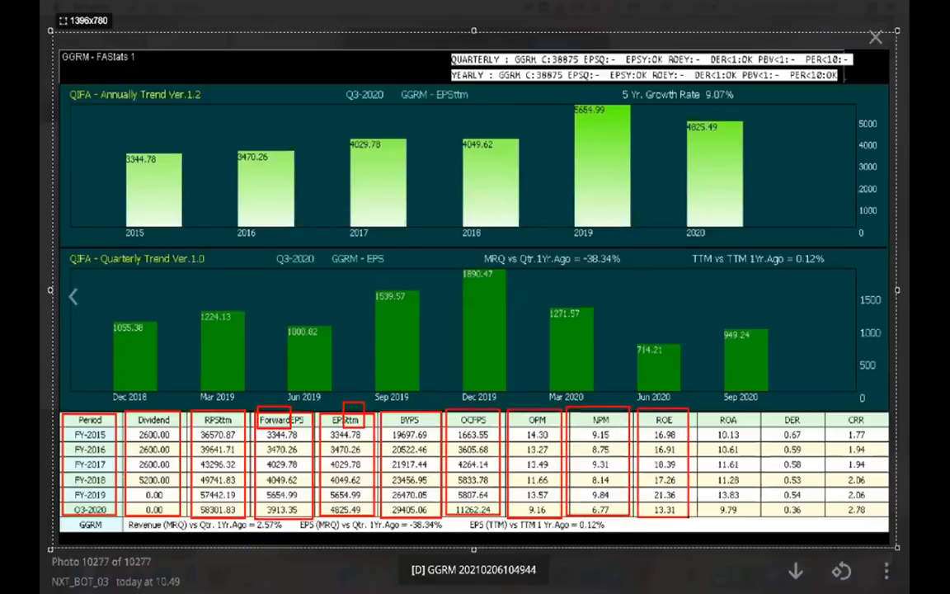
pyautogui.moveTo(701, 403)
pyautogui.mouseDown()
pyautogui.moveTo(732, 456)
pyautogui.moveTo(746, 517)
pyautogui.mouseUp()
pyautogui.moveTo(764, 404); pyautogui.dragTo(815, 517)
pyautogui.moveTo(830, 404)
pyautogui.mouseDown()
pyautogui.moveTo(878, 493)
pyautogui.moveTo(879, 518)
pyautogui.mouseUp()
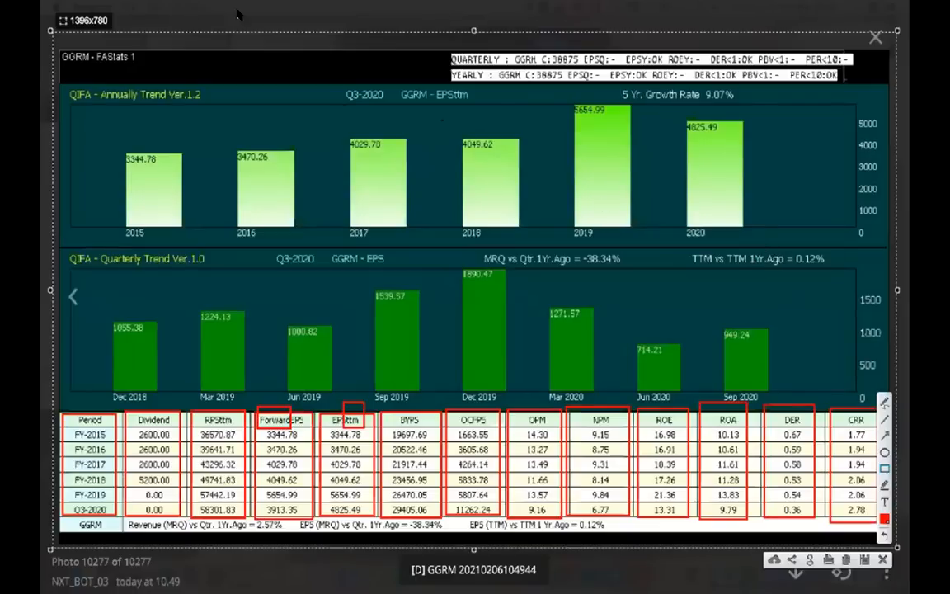
# On the annual trend chart, box the GGRM - EPSttm title, the 5 Yr. Growth Rate, the 2015 to 2019 bars and the 2020 bar
pyautogui.moveTo(372, 70)
pyautogui.mouseDown()
pyautogui.moveTo(451, 109)
pyautogui.moveTo(487, 108)
pyautogui.mouseUp()
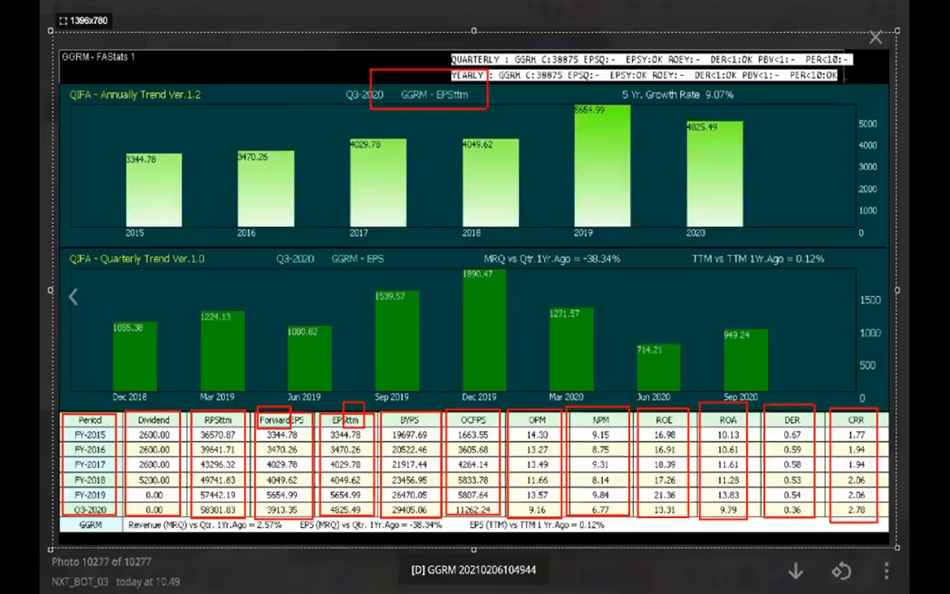
pyautogui.moveTo(488, 108); pyautogui.dragTo(487, 108)
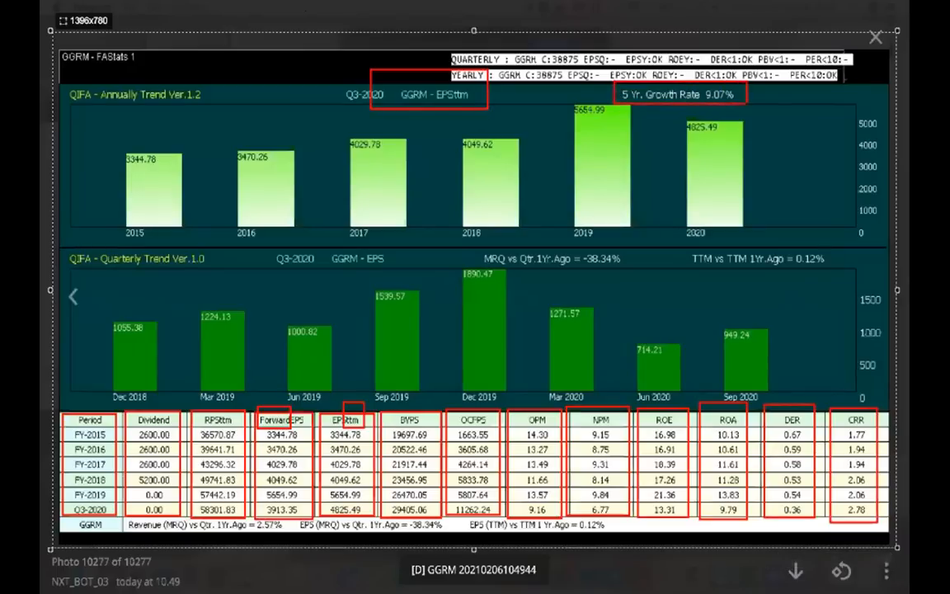
pyautogui.moveTo(746, 104); pyautogui.dragTo(747, 104)
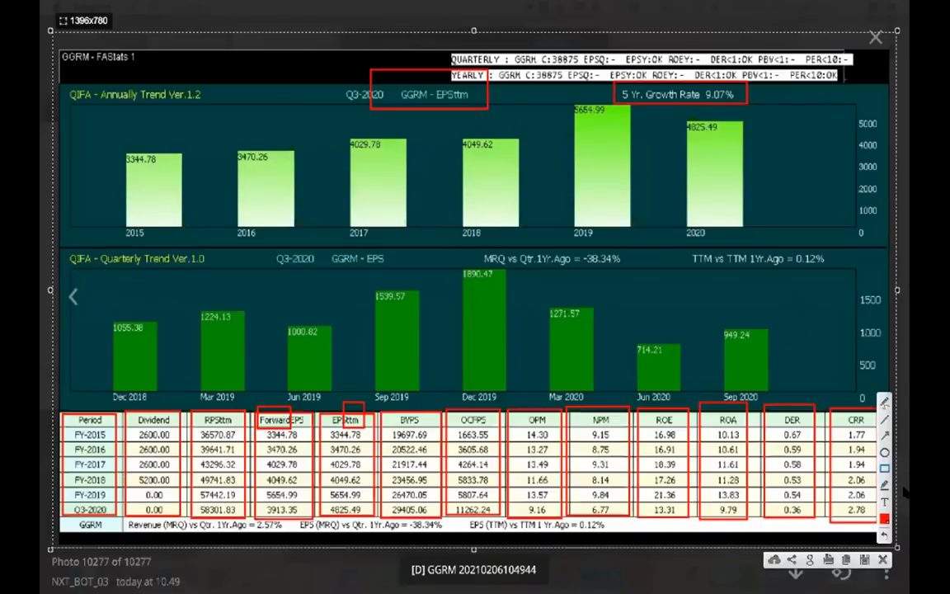
pyautogui.moveTo(555, 186); pyautogui.dragTo(569, 187)
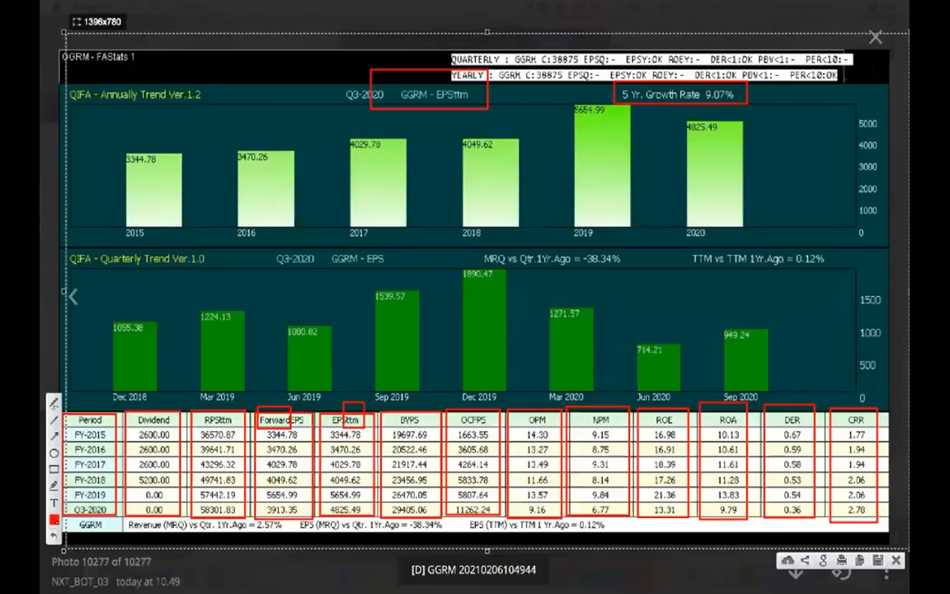
pyautogui.moveTo(105, 241); pyautogui.dragTo(632, 105)
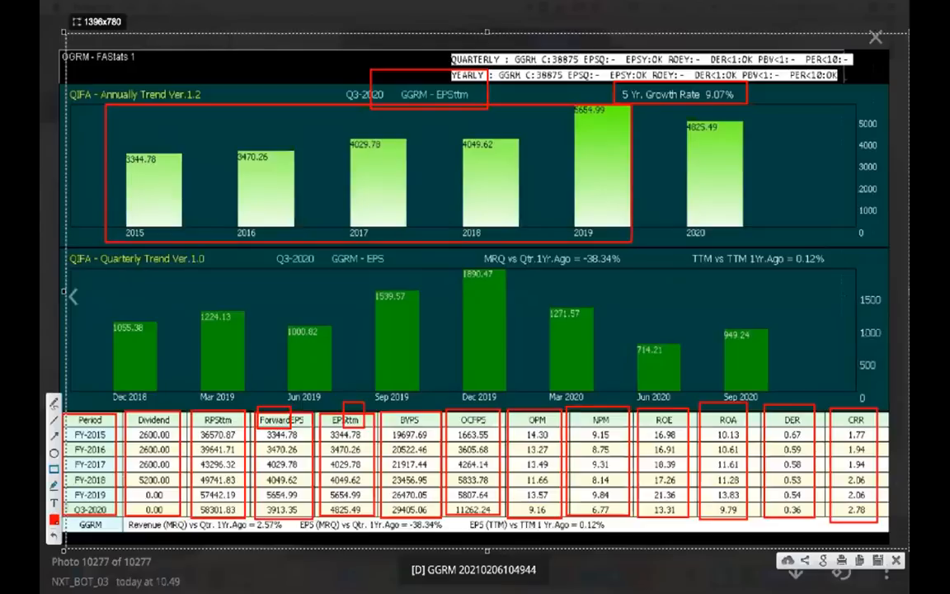
pyautogui.moveTo(681, 154); pyautogui.dragTo(675, 118)
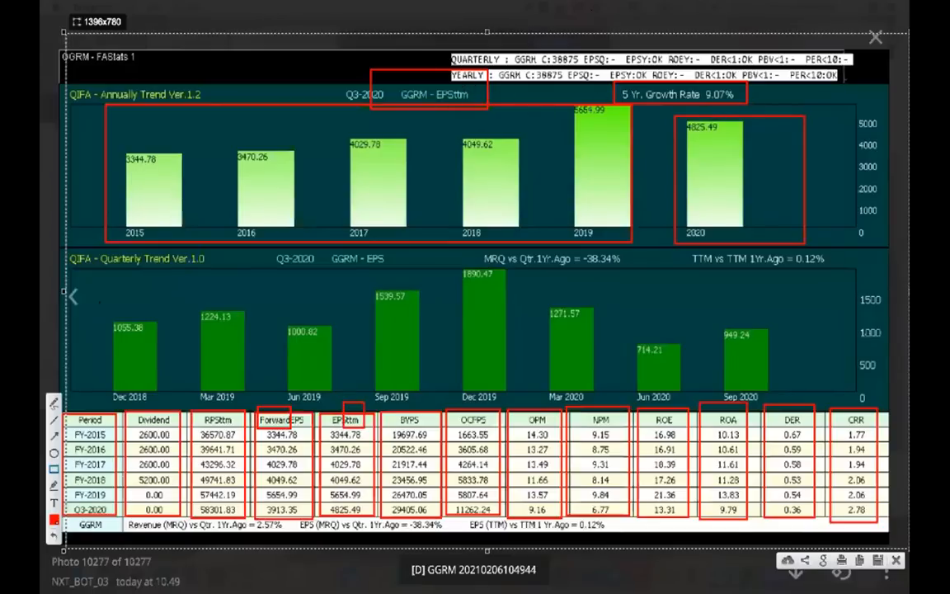
# Box each bar of the quarterly trend chart in red, from Dec 2018 to Sep 2020
pyautogui.moveTo(93, 270); pyautogui.dragTo(175, 410)
pyautogui.moveTo(196, 290)
pyautogui.mouseDown()
pyautogui.moveTo(229, 384)
pyautogui.moveTo(262, 408)
pyautogui.mouseUp()
pyautogui.moveTo(281, 291); pyautogui.dragTo(330, 407)
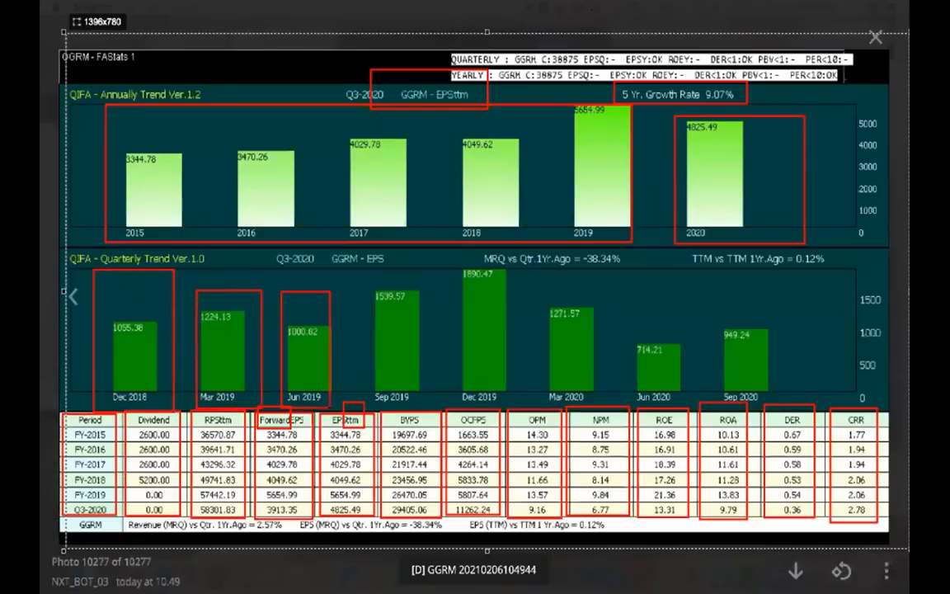
pyautogui.moveTo(361, 282); pyautogui.dragTo(439, 405)
pyautogui.moveTo(446, 258)
pyautogui.mouseDown()
pyautogui.moveTo(465, 358)
pyautogui.moveTo(515, 406)
pyautogui.mouseUp()
pyautogui.moveTo(533, 288); pyautogui.dragTo(607, 406)
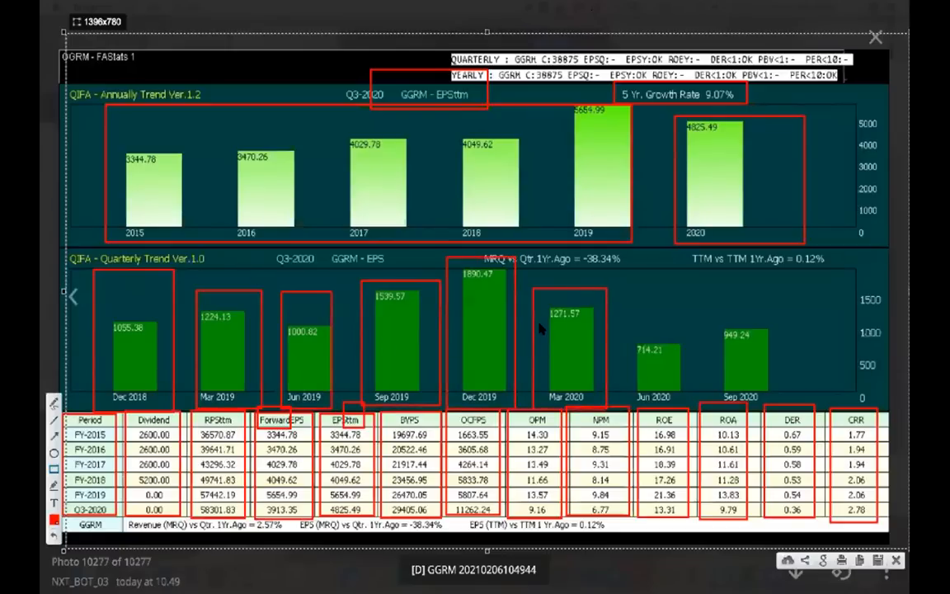
pyautogui.moveTo(623, 325); pyautogui.dragTo(707, 406)
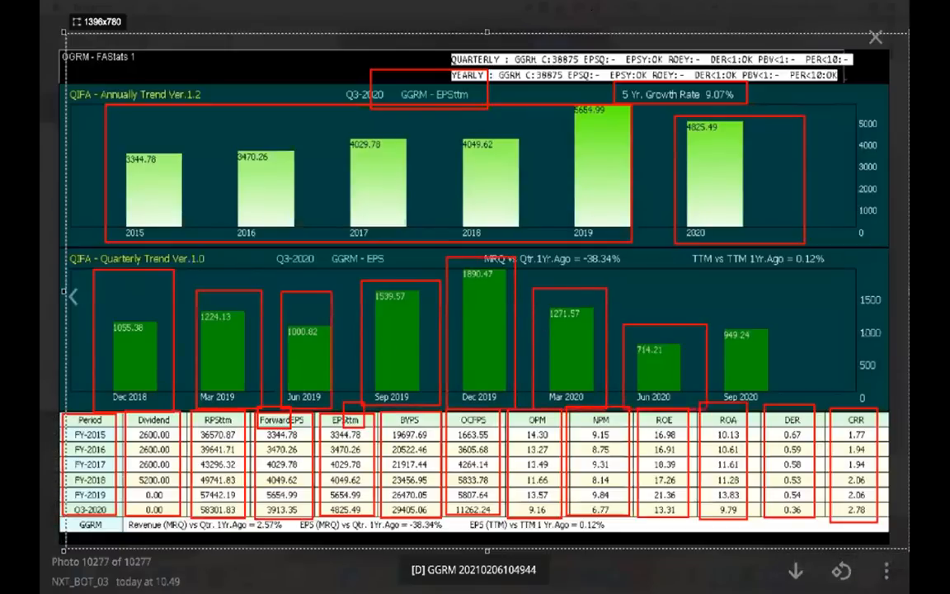
pyautogui.moveTo(712, 305); pyautogui.dragTo(780, 406)
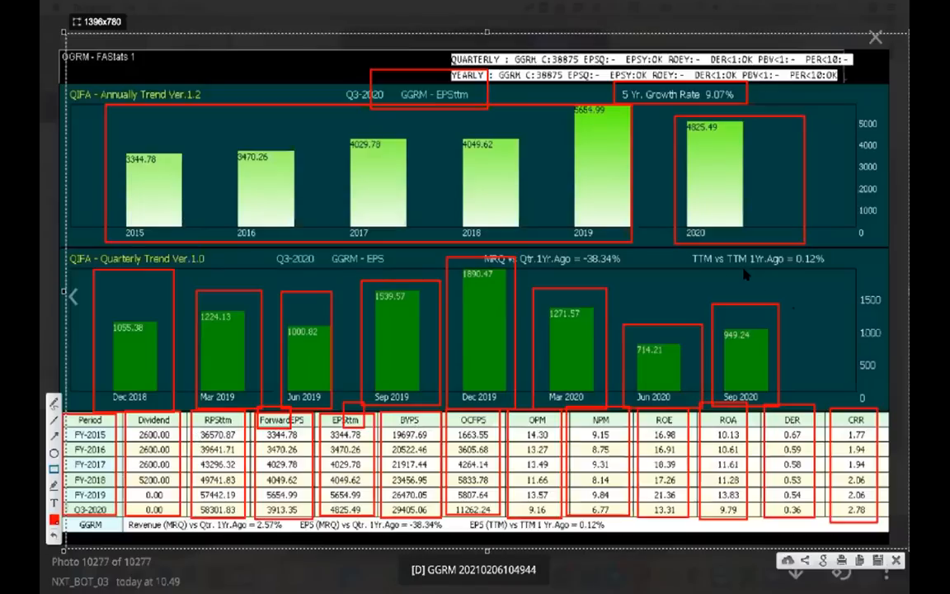
# Leave the annotated image, return to the Financial Statement sheet in Excel and view the three companies' ratio blocks down to PER
pyautogui.click(695, 274)
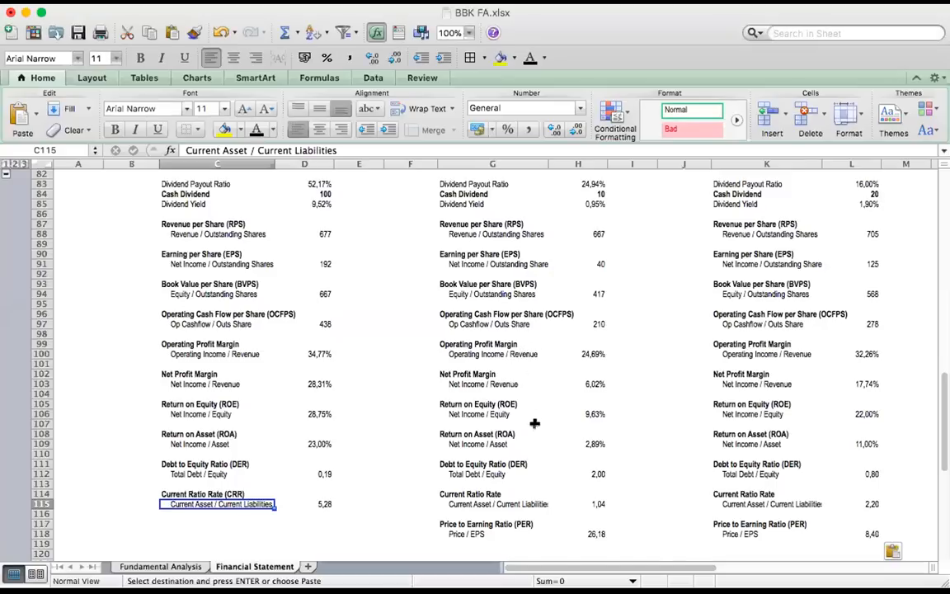
pyautogui.click(534, 423)
pyautogui.scroll(-2, 574, 418)
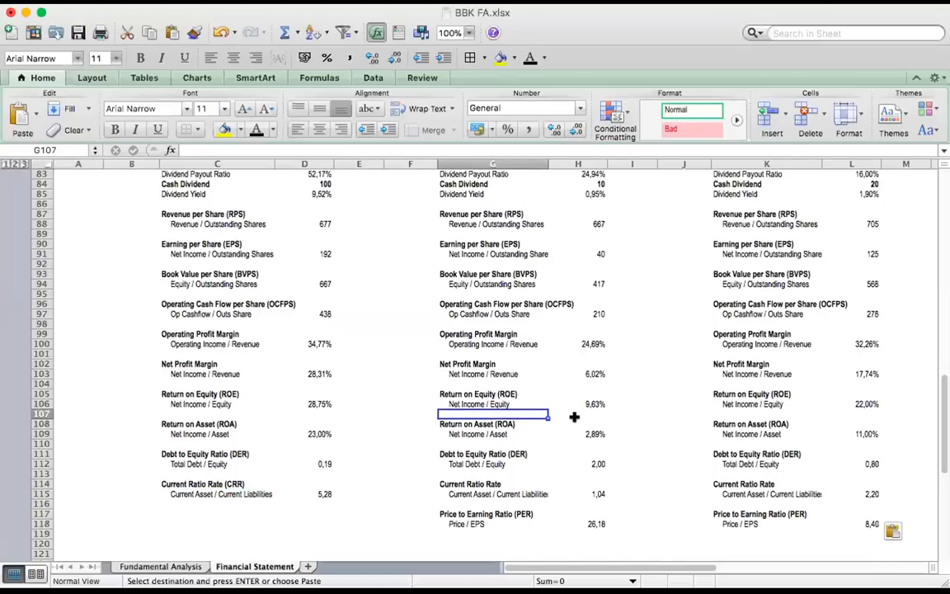
pyautogui.scroll(4, 574, 419)
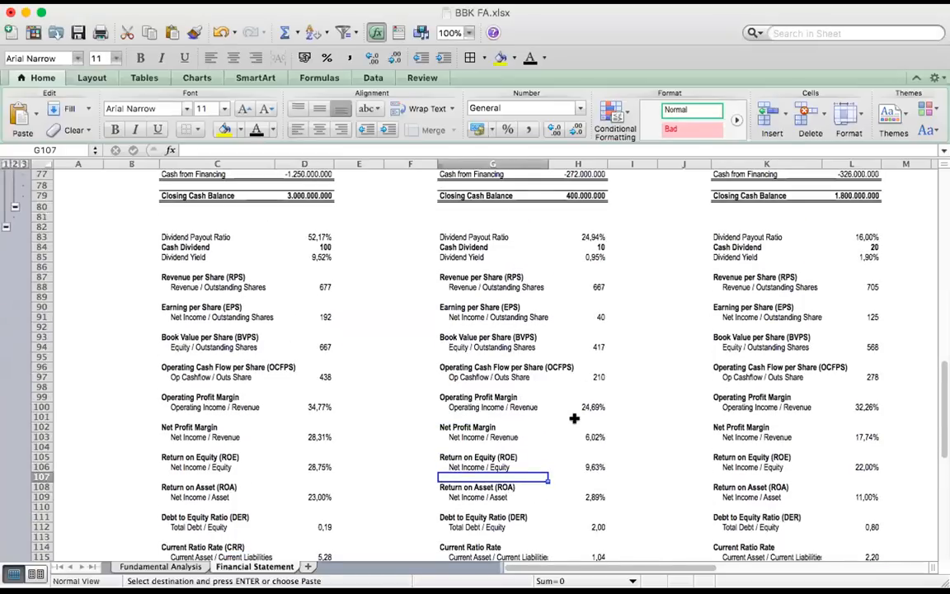
pyautogui.scroll(-4, 574, 418)
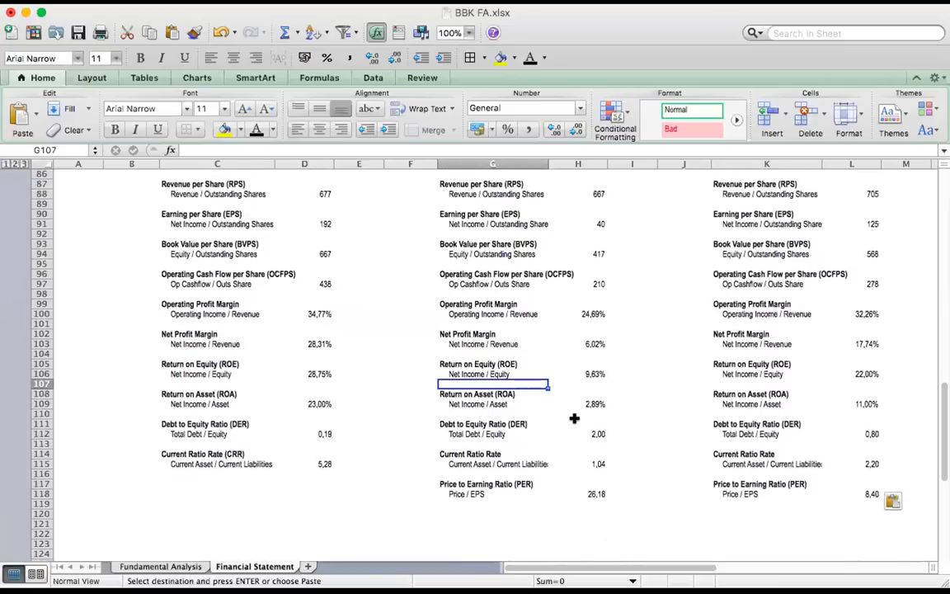
pyautogui.scroll(3, 546, 462)
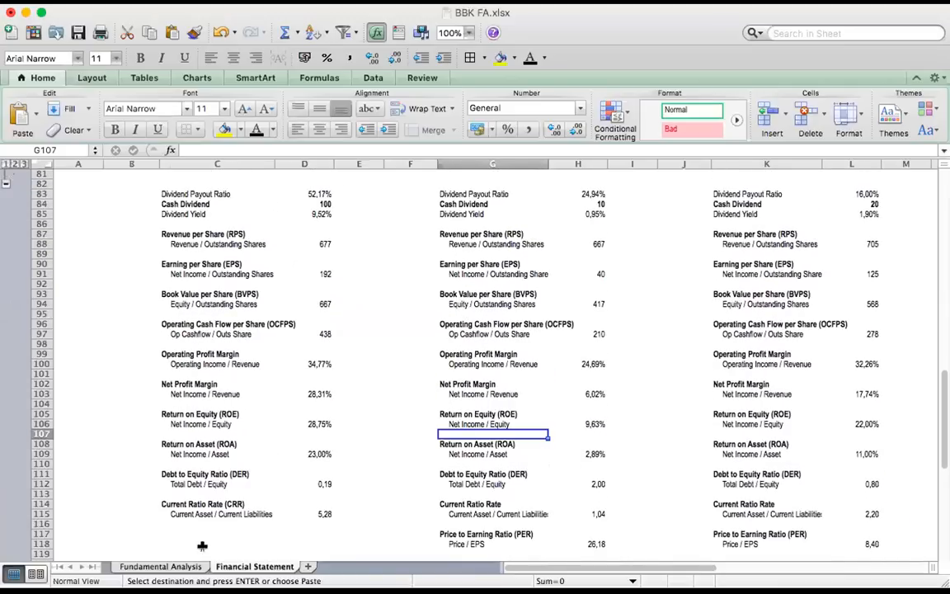
# Add a blank worksheet after Financial Statement with its gridlines hidden, and select cell C5
pyautogui.click(308, 566)
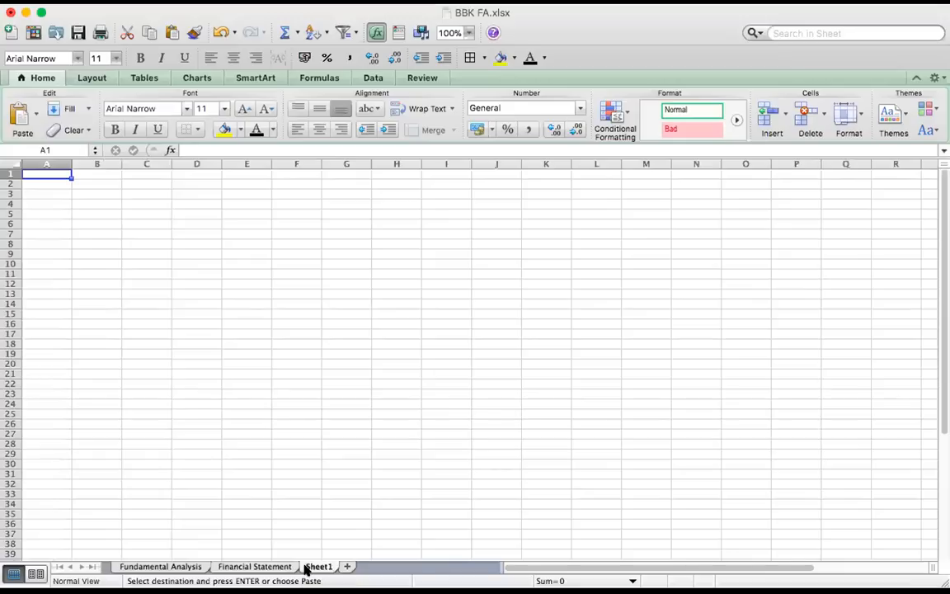
pyautogui.click(91, 80)
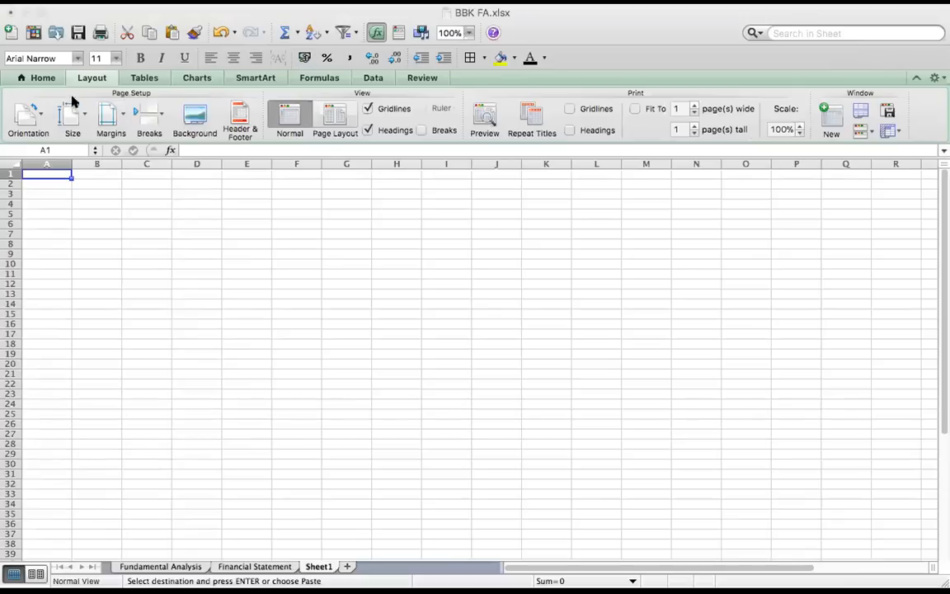
pyautogui.click(51, 77)
pyautogui.click(51, 77)
pyautogui.click(87, 77)
pyautogui.click(380, 109)
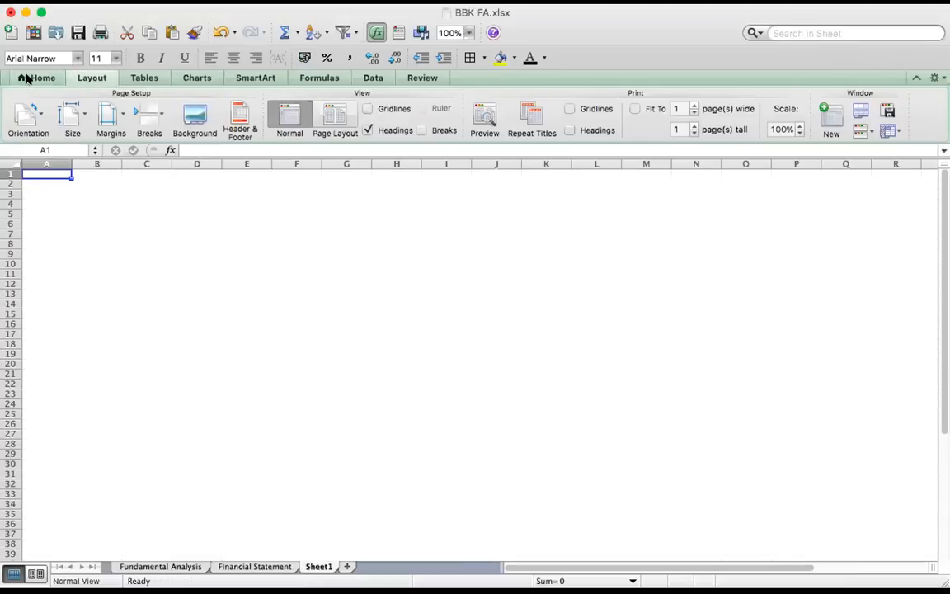
pyautogui.click(27, 77)
pyautogui.click(146, 213)
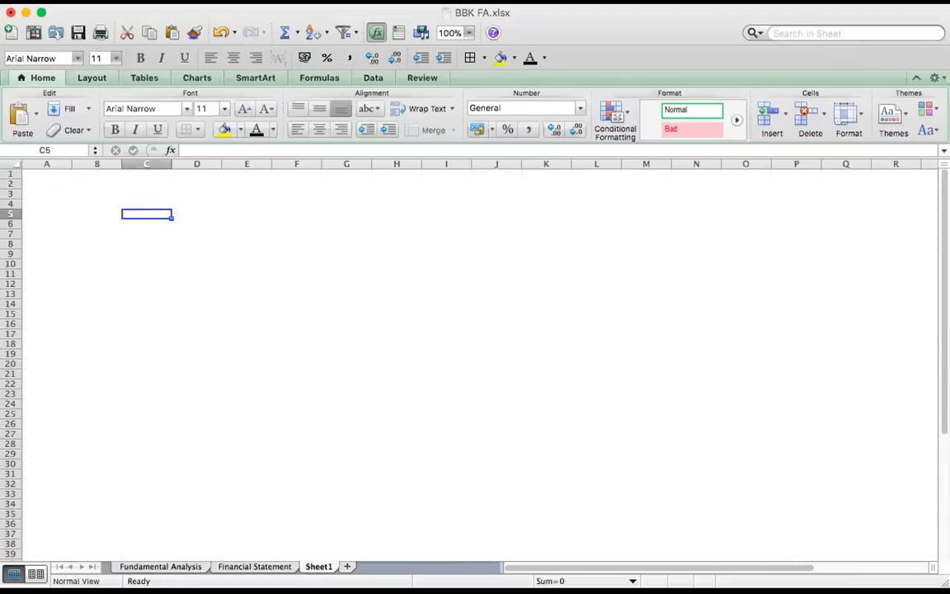
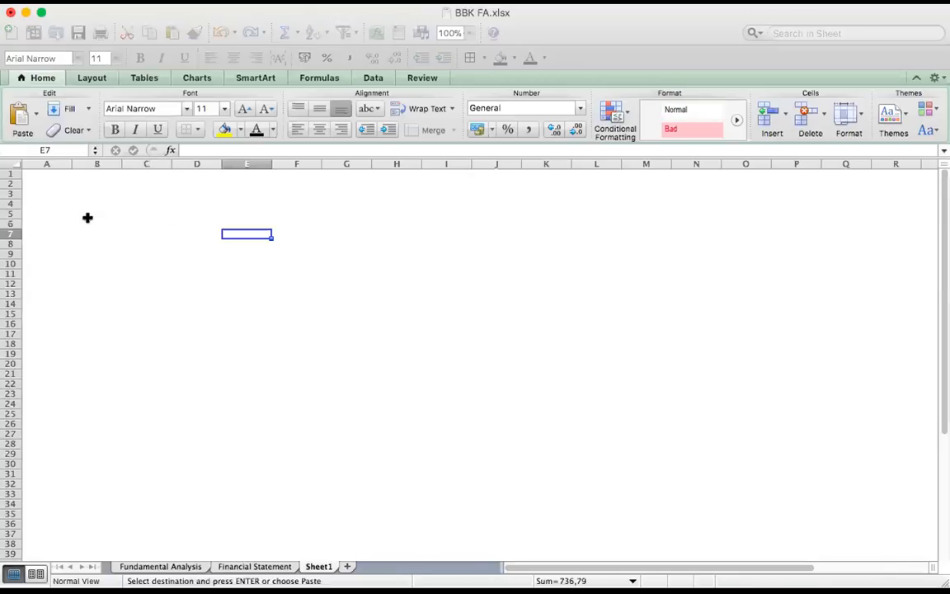
# Paste the copied Annual EPS and Quartal rows at B4, with quarters Q1 to Q4 repeated for three years
pyautogui.click(81, 205)
pyautogui.press('super+v')
pyautogui.click(210, 245)
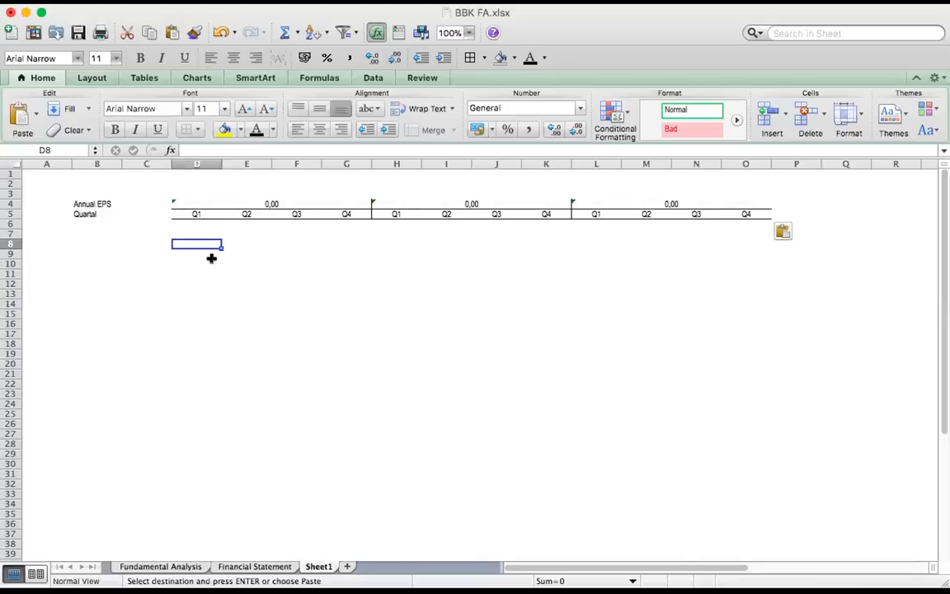
pyautogui.click(276, 205)
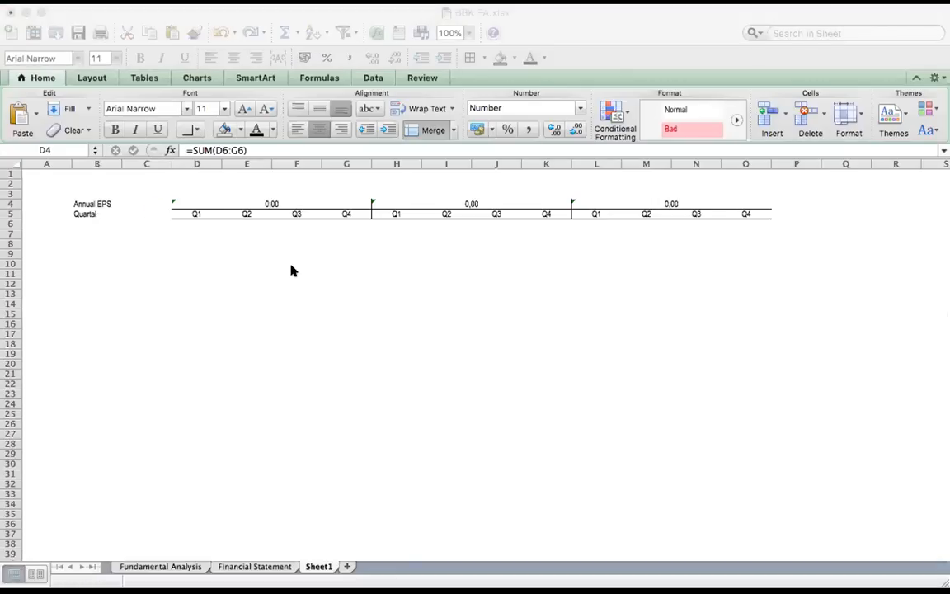
pyautogui.click(299, 177)
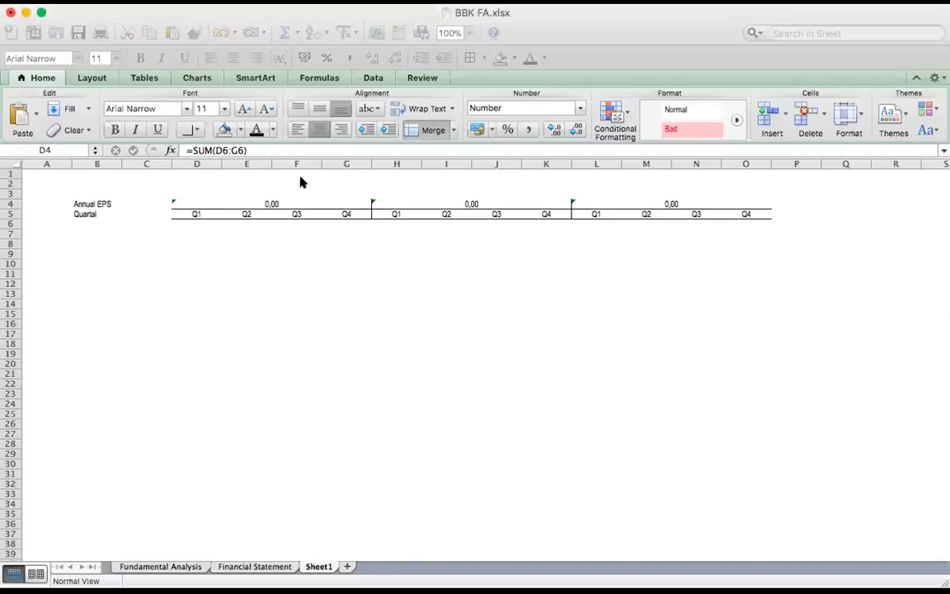
pyautogui.click(236, 186)
pyautogui.click(235, 190)
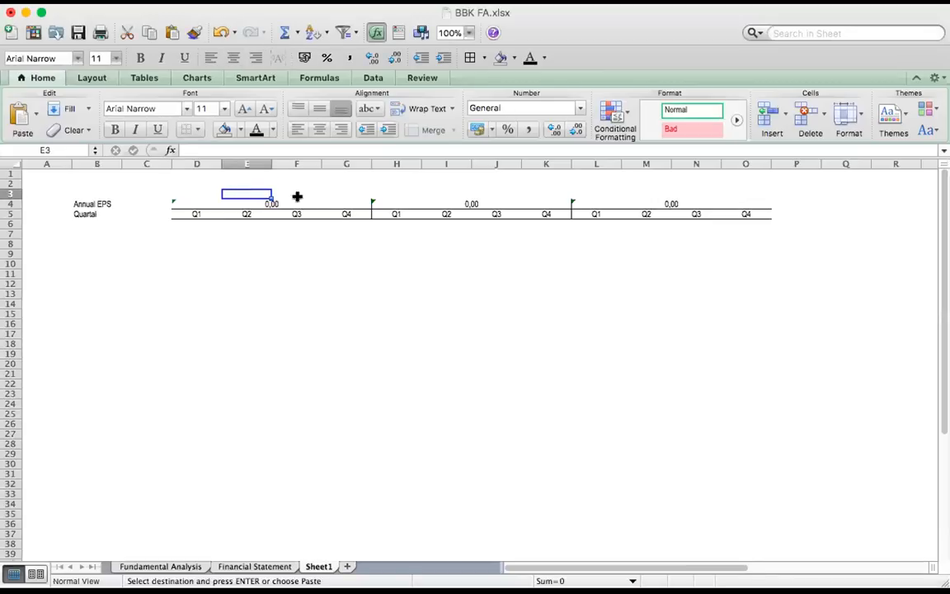
pyautogui.press('super+v')
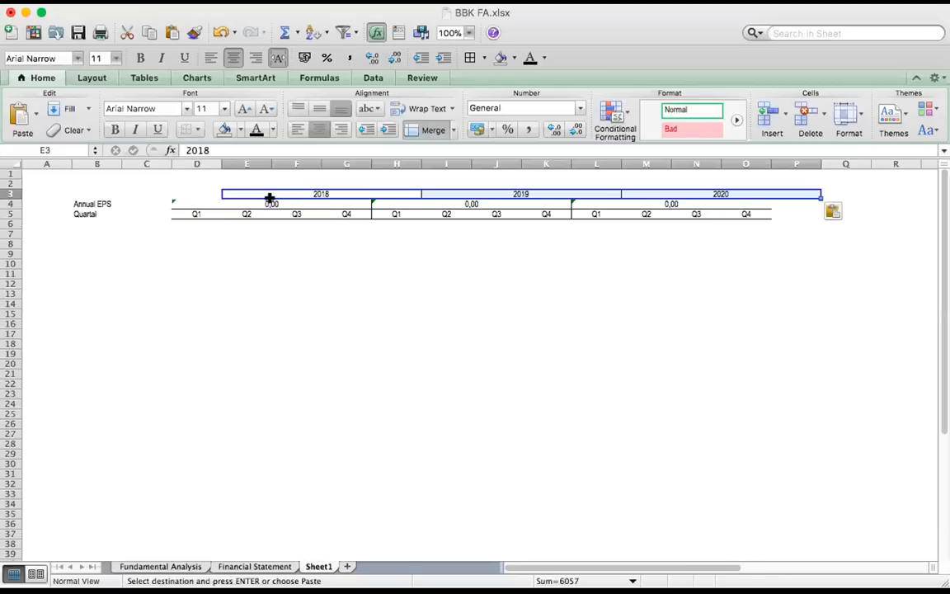
pyautogui.press('super+z')
# Paste the year headings 2018, 2019 and 2020 above the quarters starting at D3, and the QuartalEPS label into B6
pyautogui.click(186, 194)
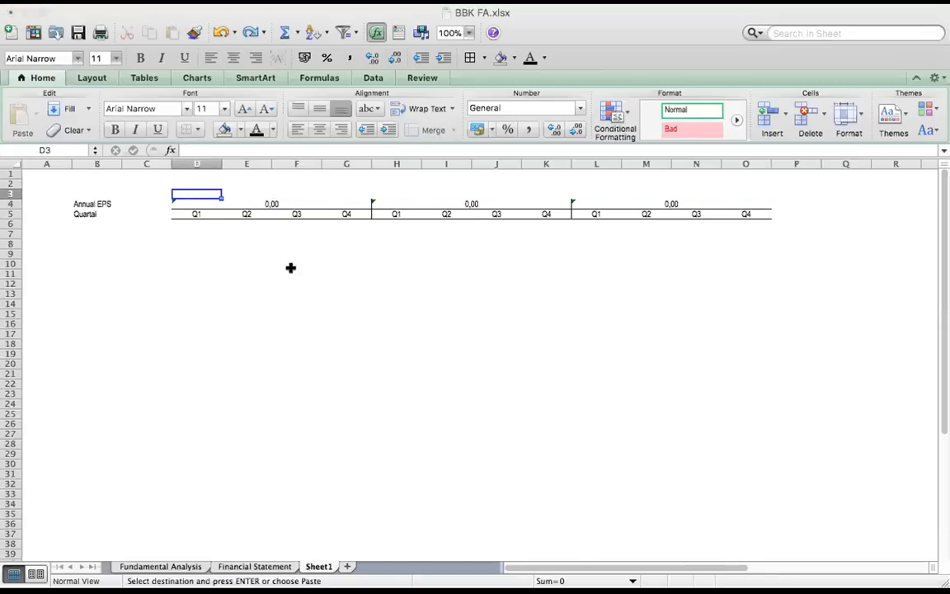
pyautogui.click(180, 189)
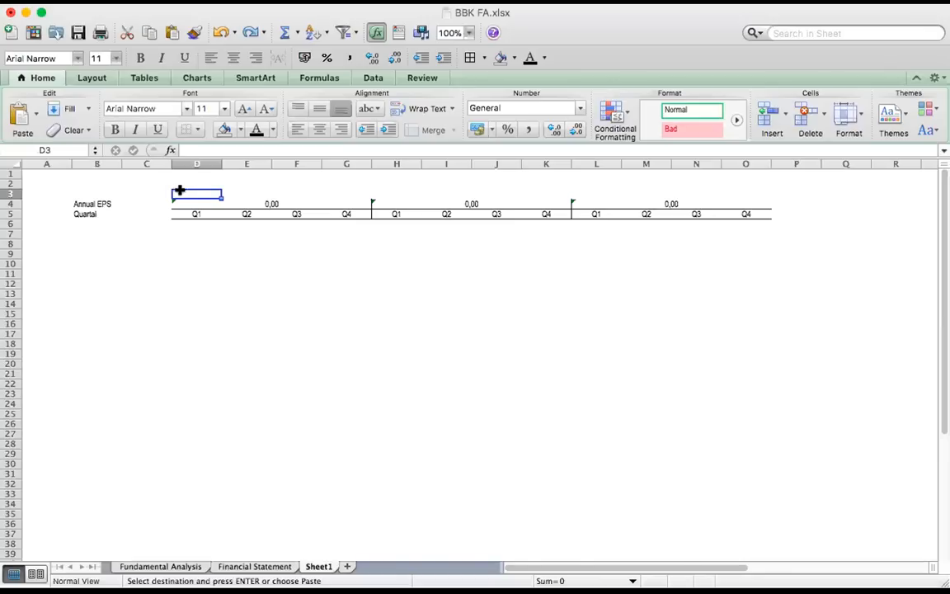
pyautogui.press('super+v')
pyautogui.click(223, 243)
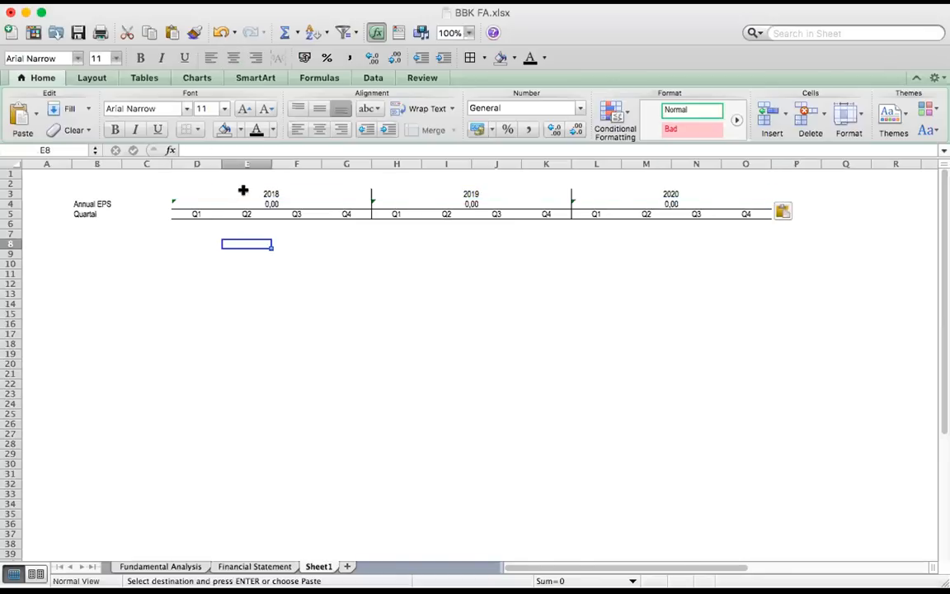
pyautogui.click(82, 223)
pyautogui.press('super+v')
pyautogui.click(218, 269)
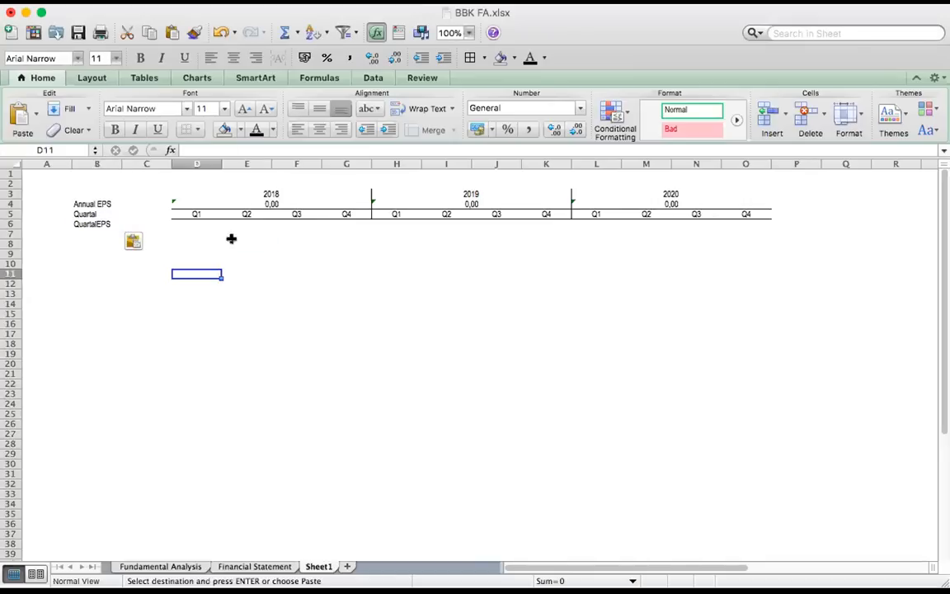
# Go through the year headings 2018 to 2020 and the quarter headings Q1 to Q4 beneath each year
pyautogui.click(272, 194)
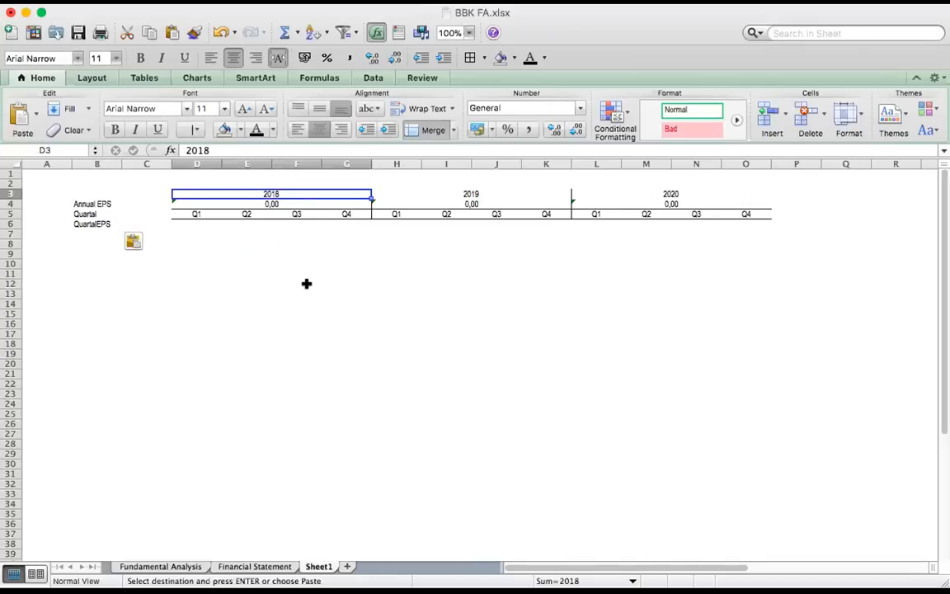
pyautogui.click(490, 191)
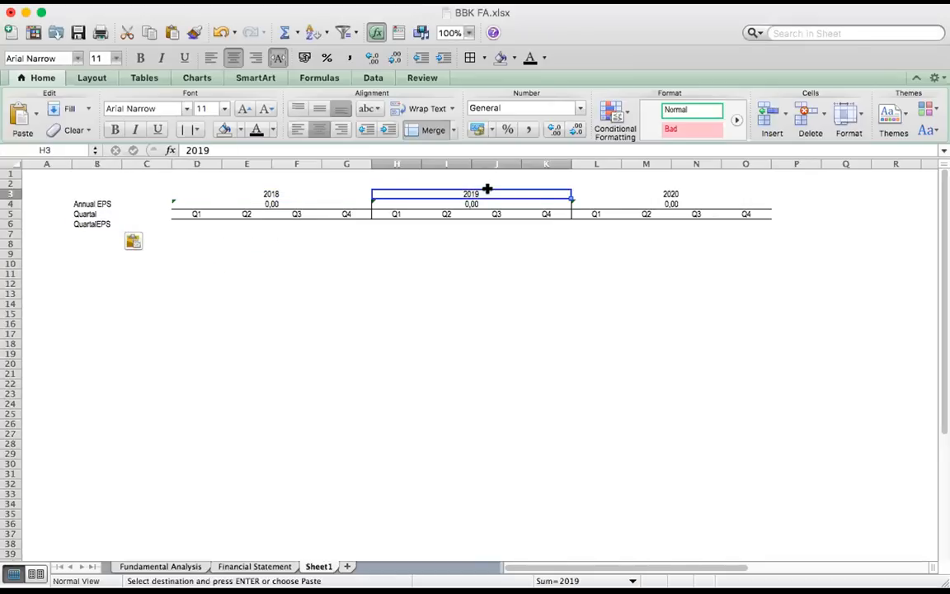
pyautogui.click(681, 189)
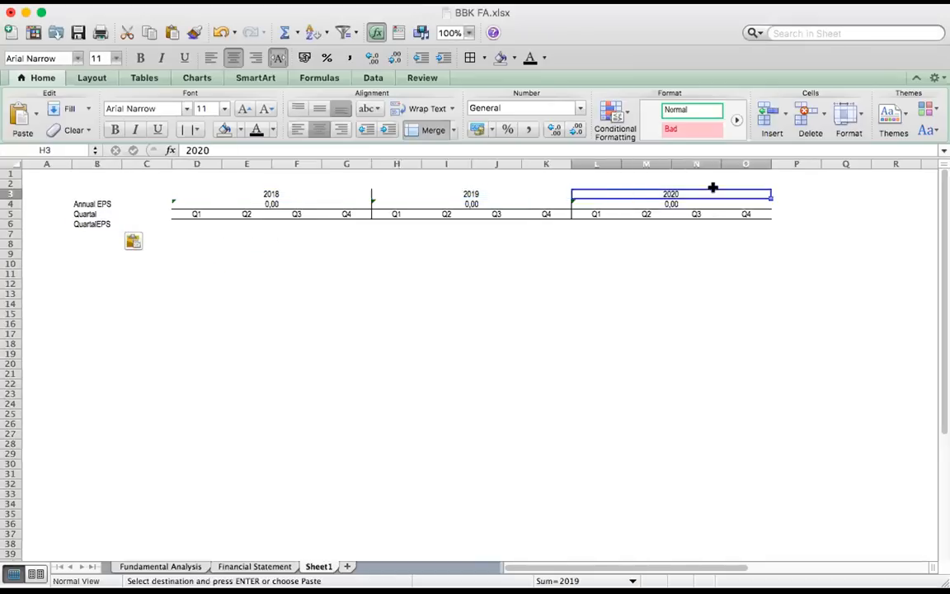
pyautogui.click(196, 214)
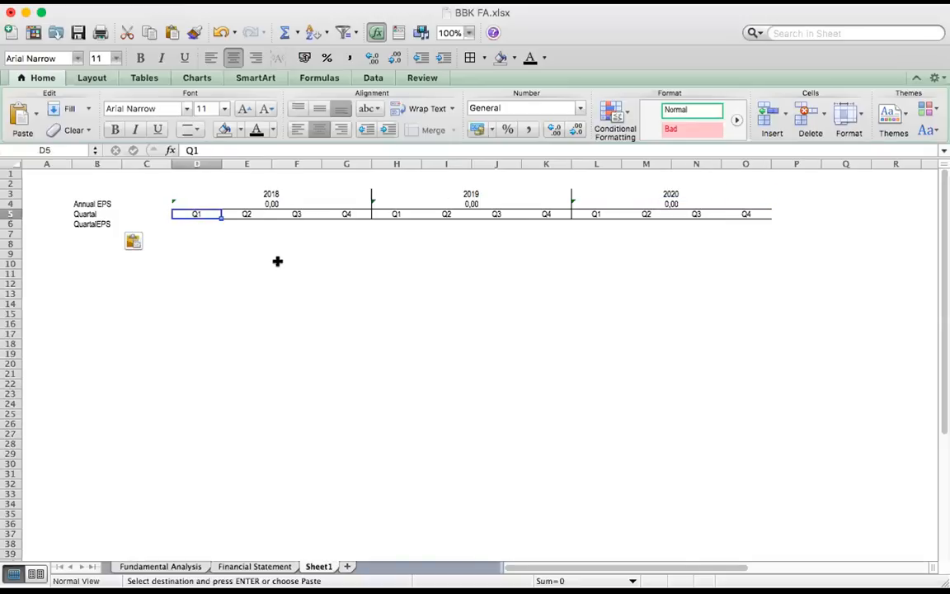
pyautogui.press('Right')
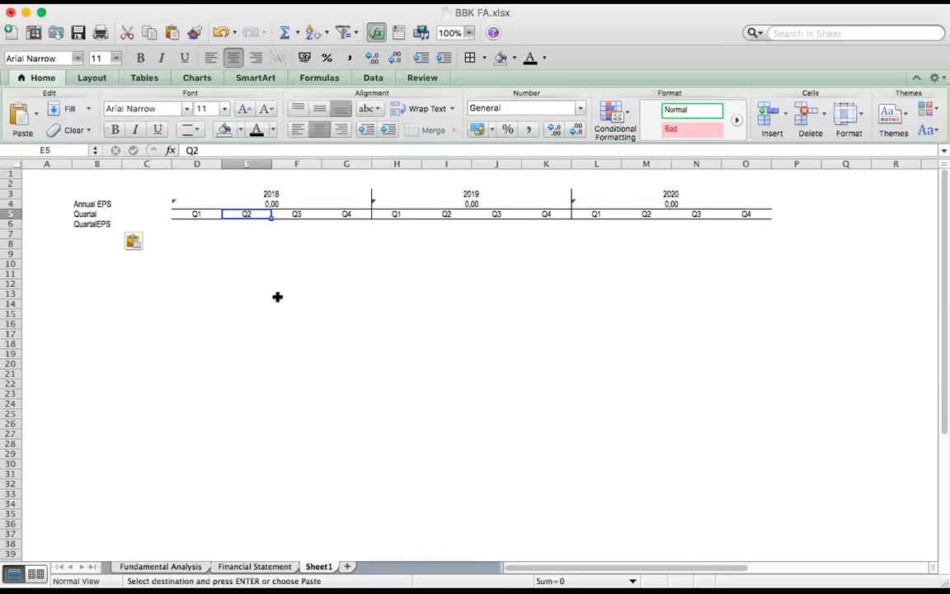
pyautogui.press('Left')
pyautogui.press('Right')
pyautogui.press('Right')
pyautogui.press('Right')
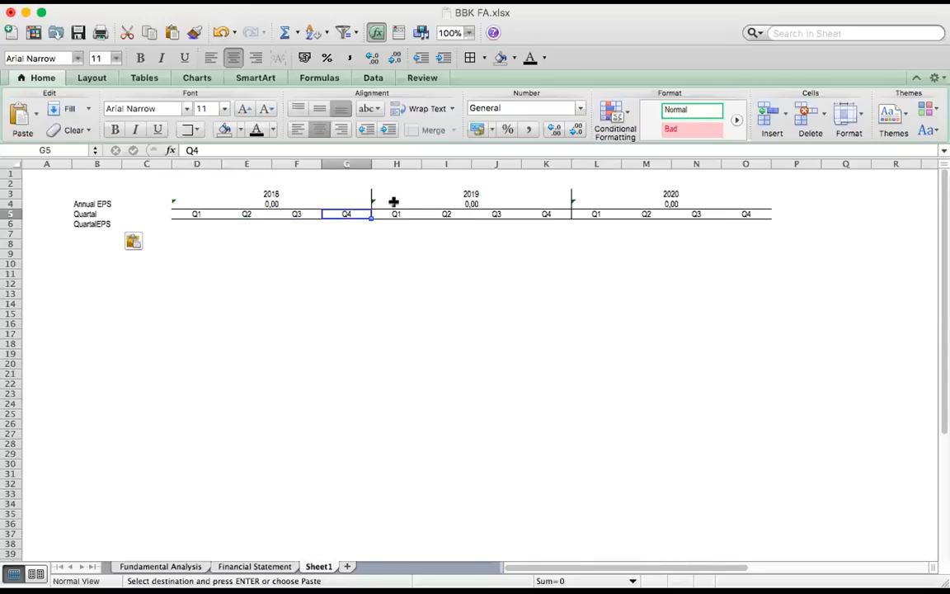
pyautogui.press('Right')
pyautogui.press('Right')
pyautogui.press('Right')
pyautogui.press('Right')
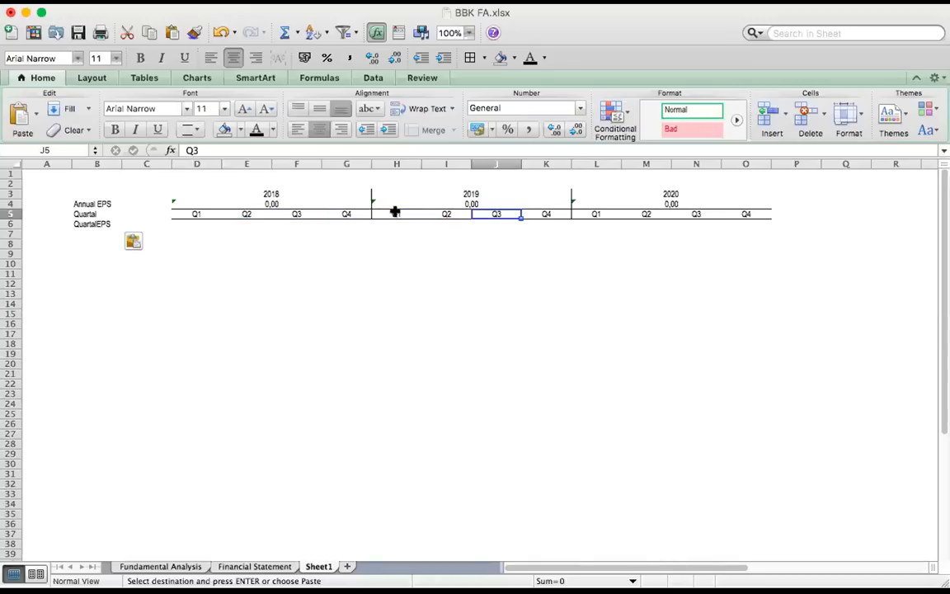
pyautogui.click(413, 193)
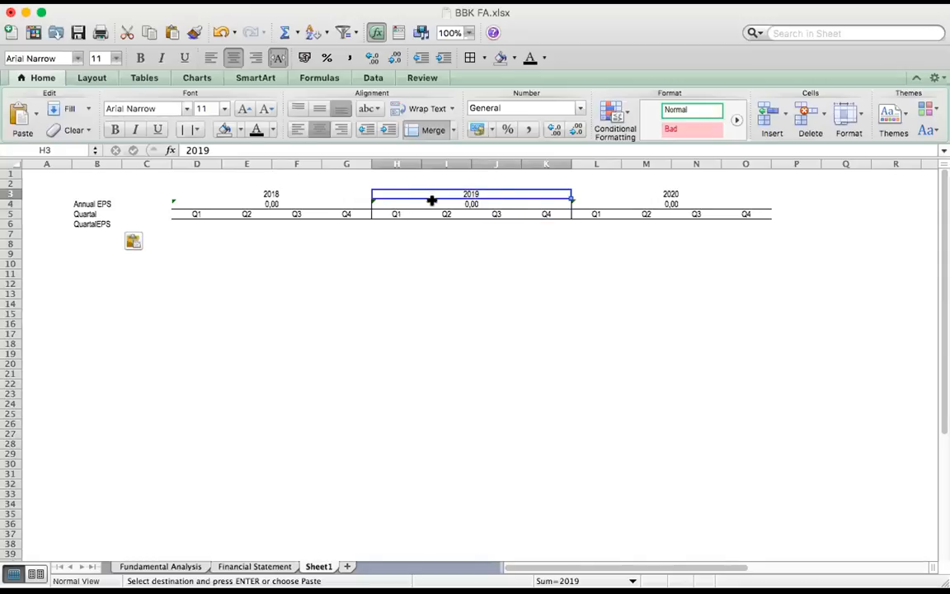
pyautogui.click(660, 196)
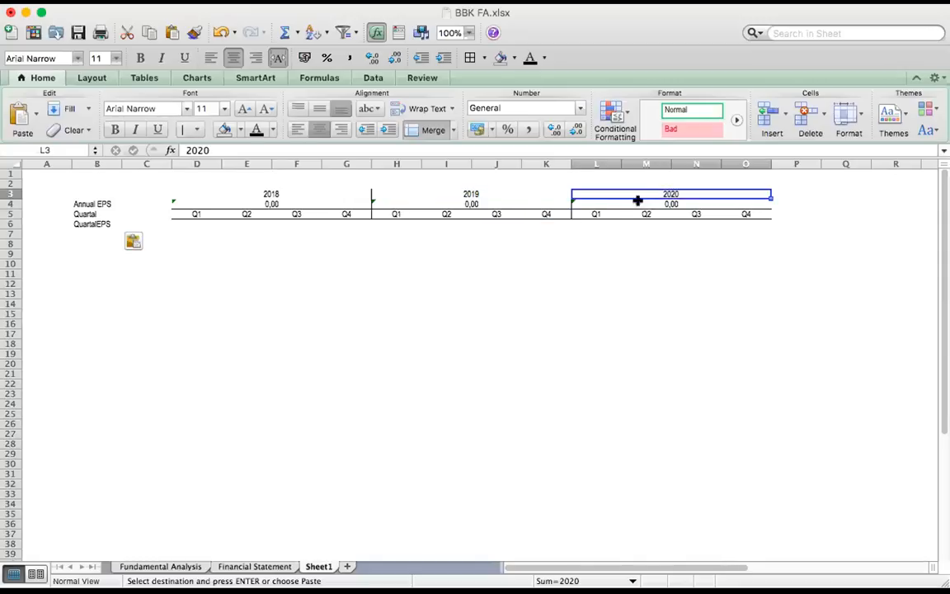
pyautogui.click(595, 215)
pyautogui.press('Right')
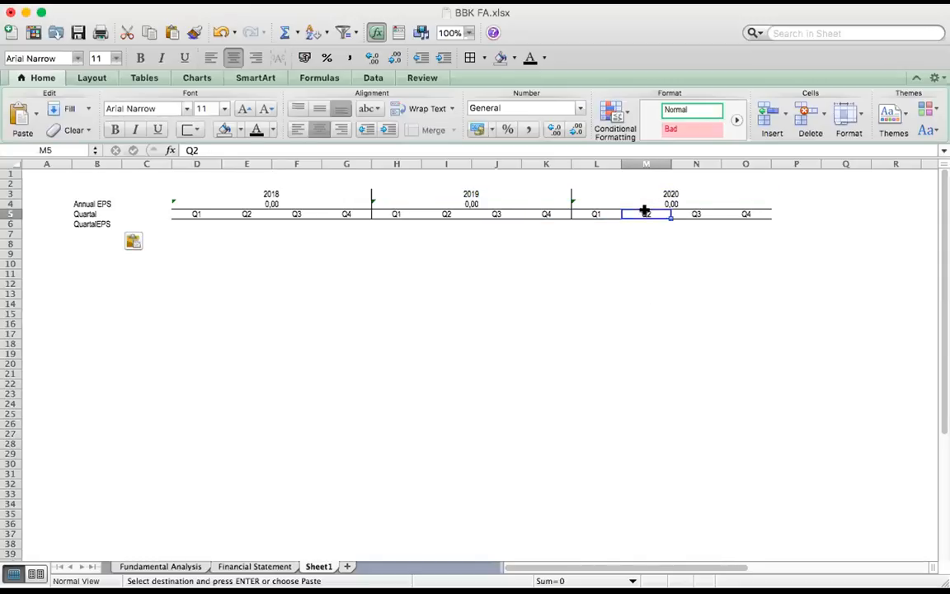
pyautogui.press('Right')
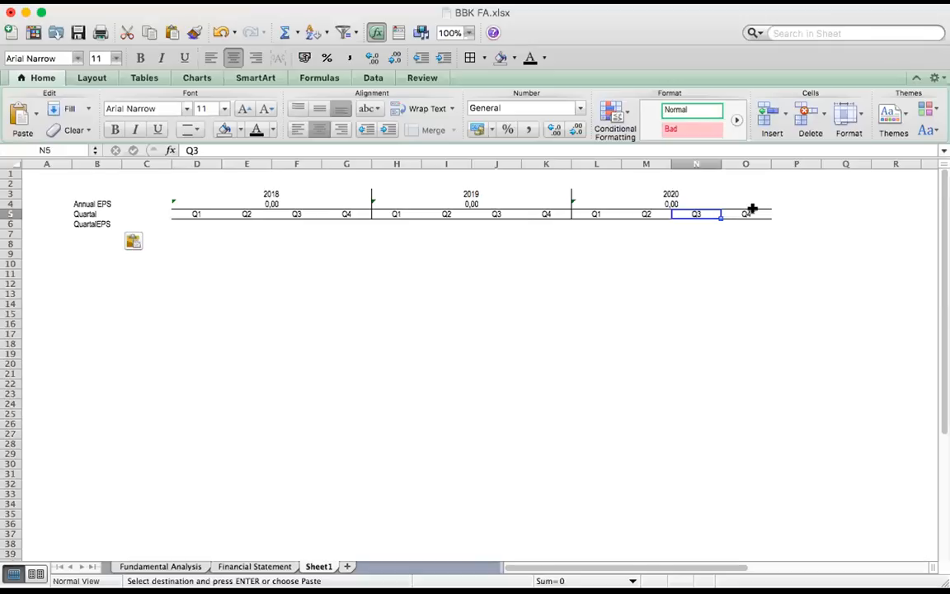
pyautogui.click(754, 215)
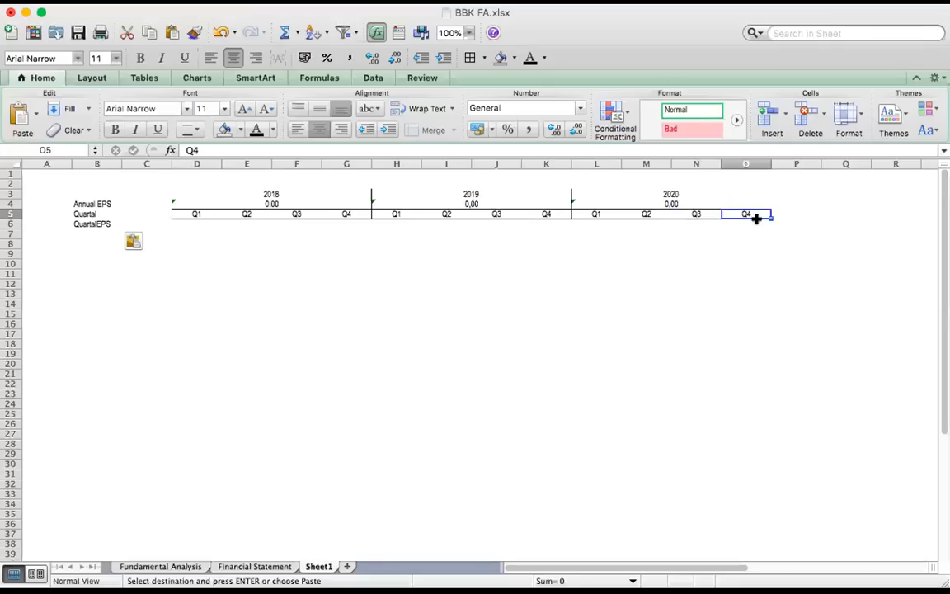
pyautogui.press('super+1')
# Paste the quarterly EPS values into the QuartalEPS row from D6, running from 58,81 for Q1 2018 to 32,25 for Q3 2020
pyautogui.click(752, 231)
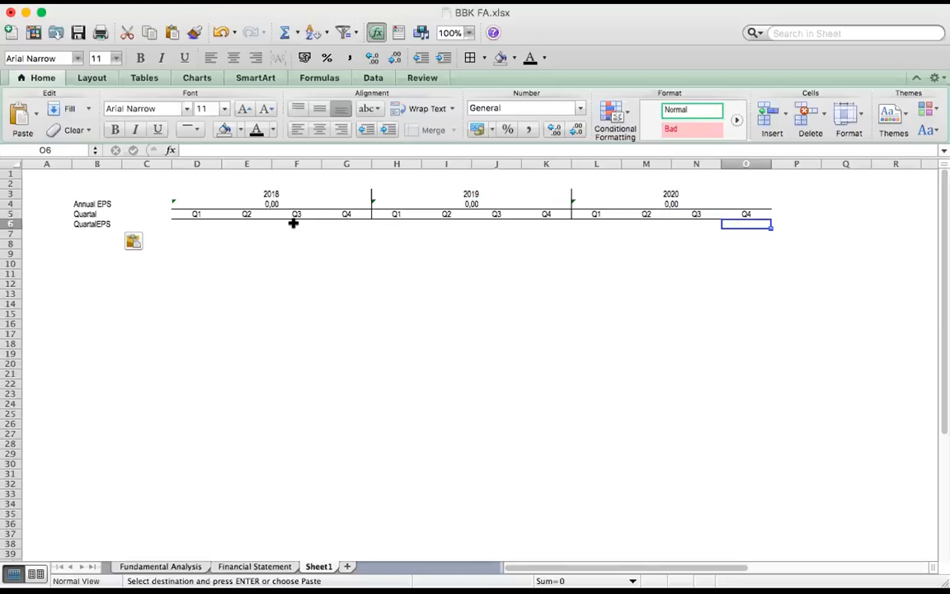
pyautogui.click(180, 223)
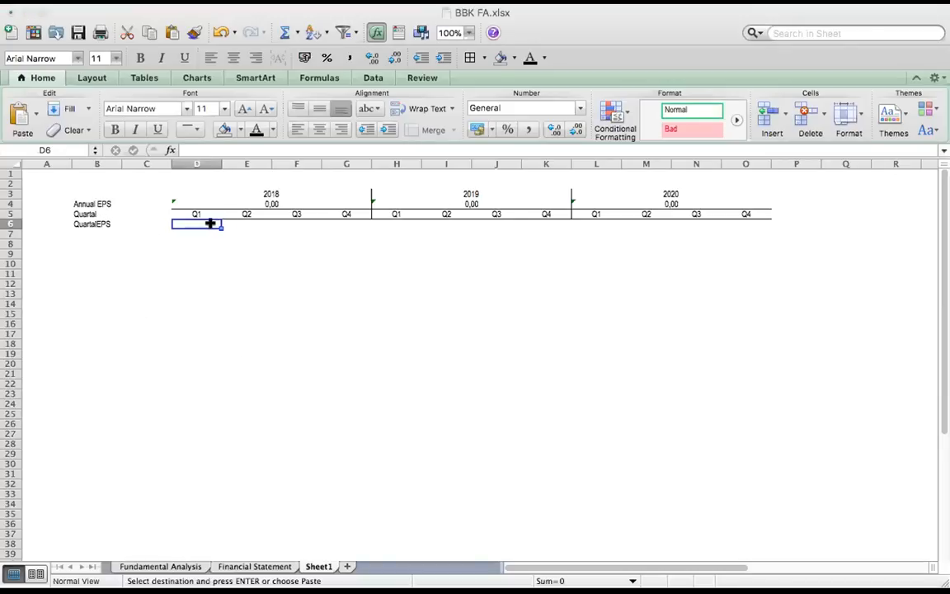
pyautogui.write('58,81\t62,91\t66,70\t72,72\t66,86\t65,52\t70,56\t78,55\t66,85\t16,51\t32,25')
pyautogui.click(278, 343)
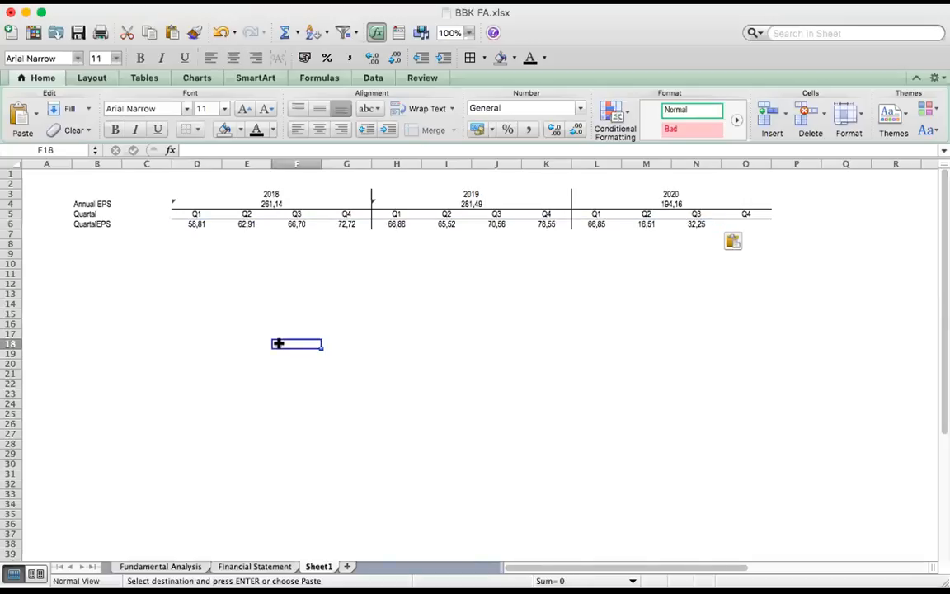
# Go through the quarterly EPS values cell by cell from Q1 2018 to the Q4 2020 cell
pyautogui.click(195, 223)
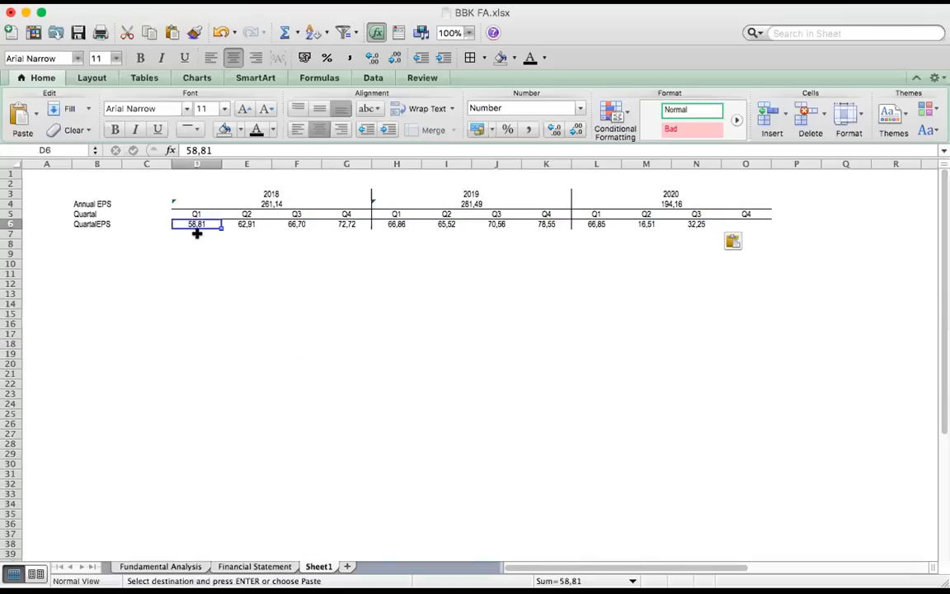
pyautogui.click(252, 229)
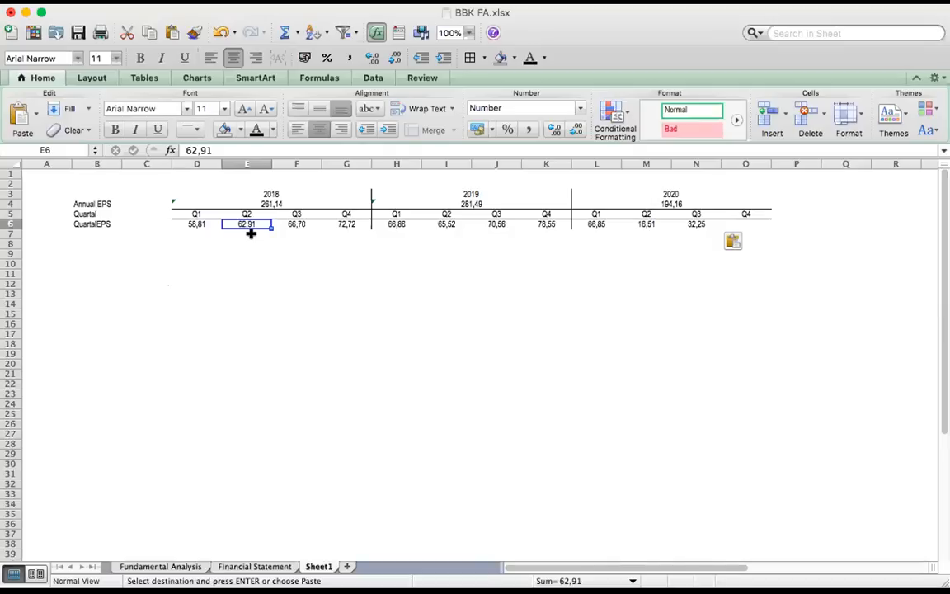
pyautogui.press('Right')
pyautogui.press('Right')
pyautogui.press('Right')
pyautogui.press('Right')
pyautogui.press('Right')
pyautogui.press('Right')
pyautogui.press('Right')
pyautogui.press('Right')
pyautogui.press('Right')
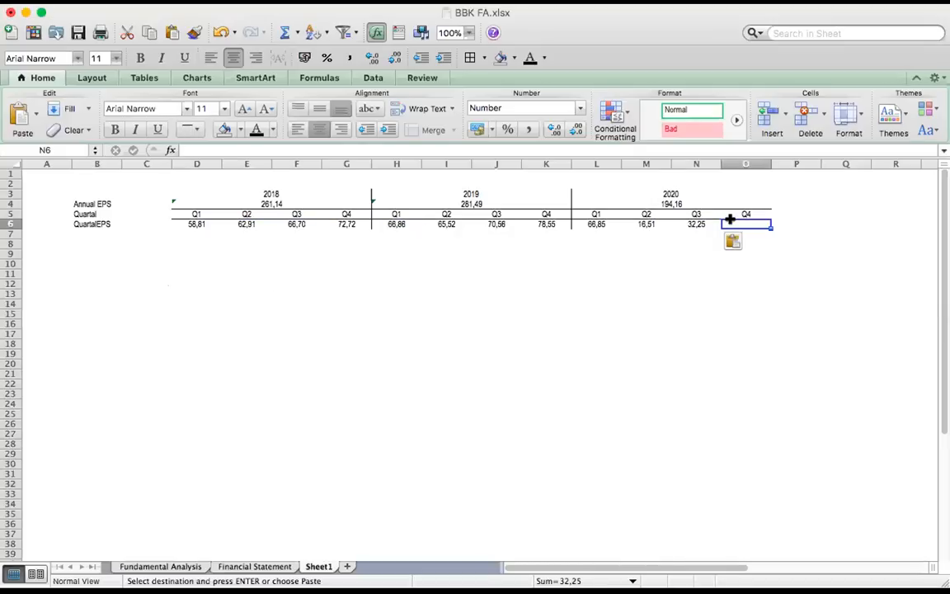
pyautogui.press('Right')
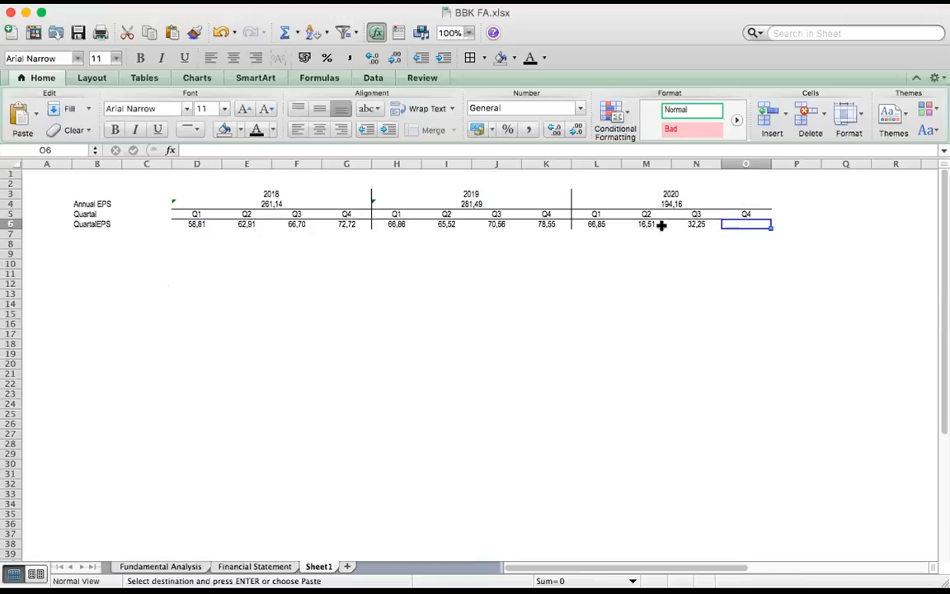
# Inspect the Annual EPS formulas for 2019 and 2018, and the 2018 quarterly values from Q1 to Q4
pyautogui.click(483, 202)
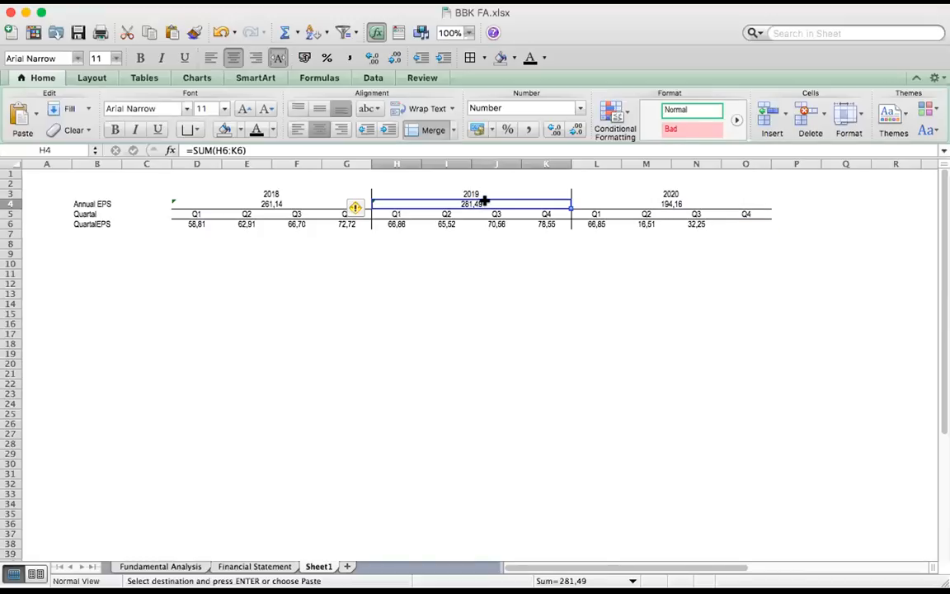
pyautogui.click(263, 199)
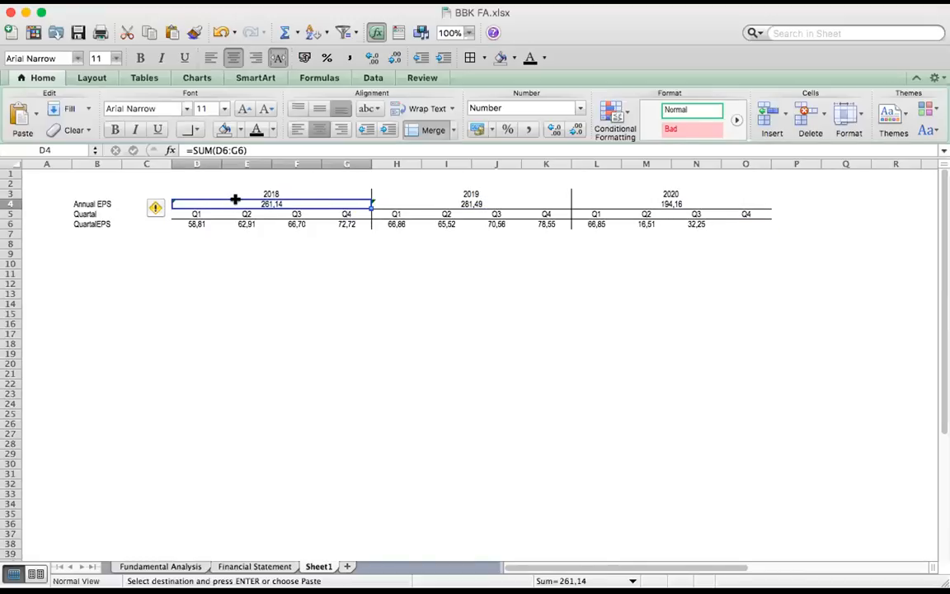
pyautogui.press('Down')
pyautogui.click(278, 201)
pyautogui.click(190, 224)
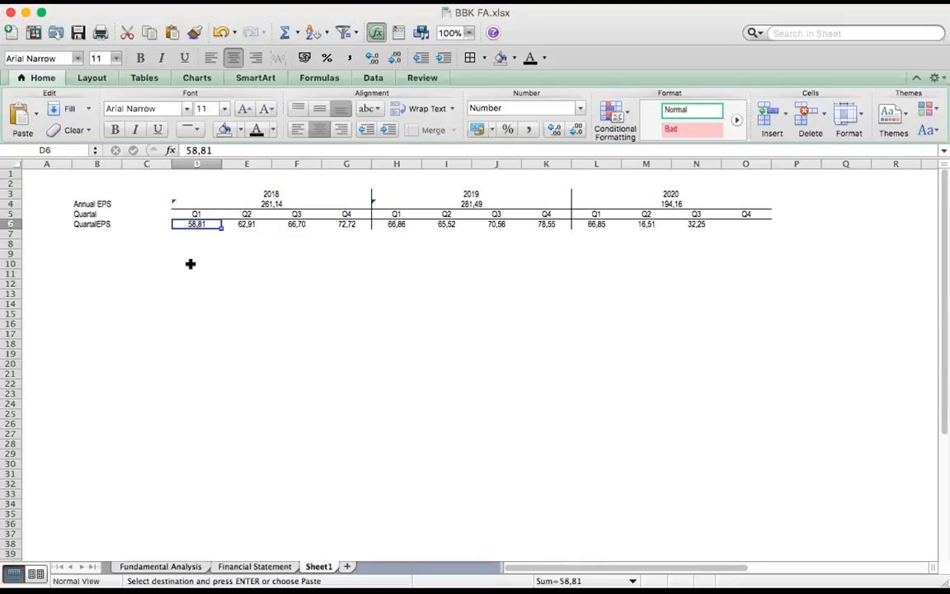
pyautogui.press('Right')
pyautogui.press('Right')
pyautogui.press('Right')
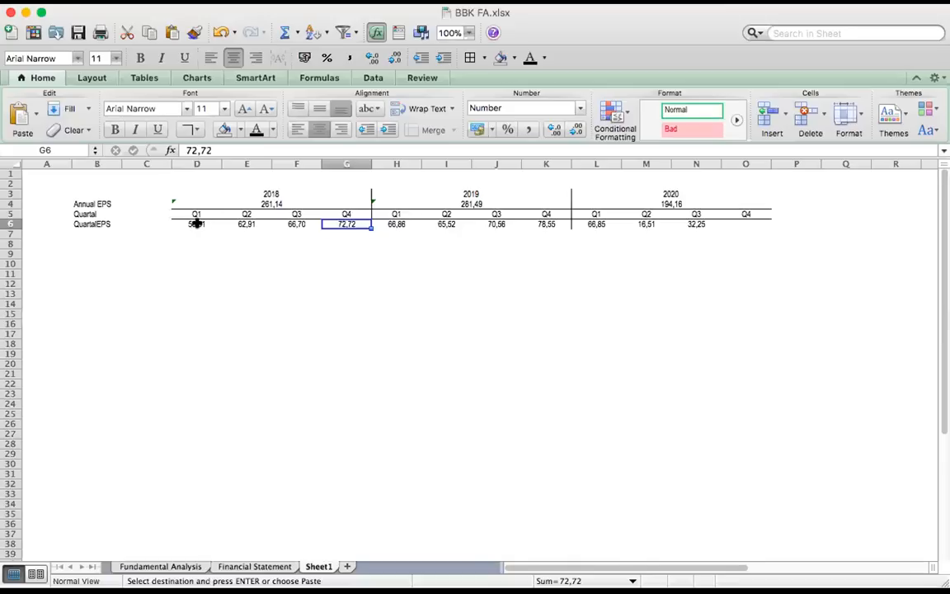
# Fill the merged 2018 Annual EPS cell with the aqua theme colour and select the Q1 2018 EPS value
pyautogui.click(249, 207)
pyautogui.click(240, 130)
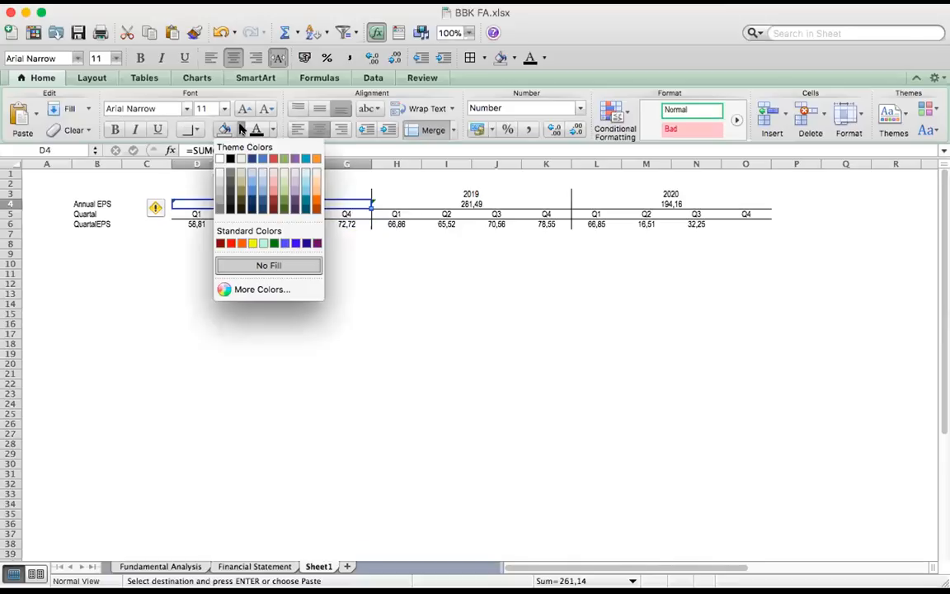
pyautogui.click(305, 160)
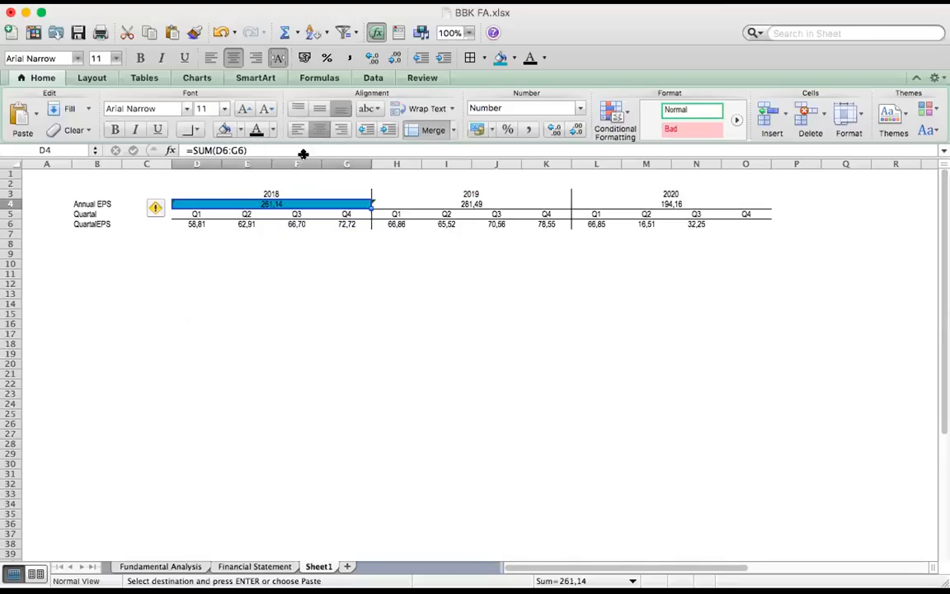
pyautogui.click(203, 222)
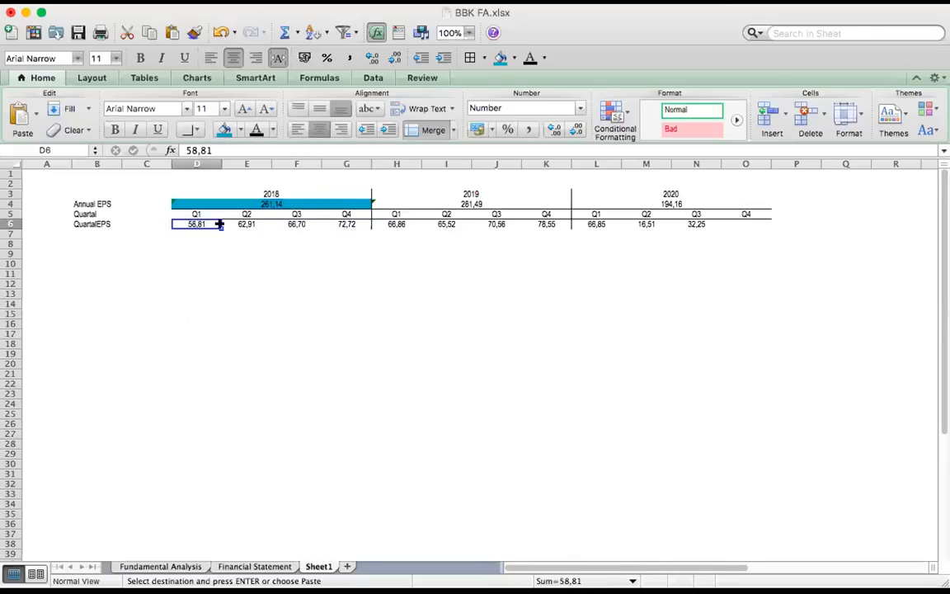
# Fill the 2018 quarterly EPS values from Q1 to Q4 with the same aqua as the 2018 Annual EPS cell
pyautogui.keyDown('shift'); pyautogui.click(350, 221); pyautogui.keyUp('shift')
pyautogui.click(224, 130)
pyautogui.click(310, 290)
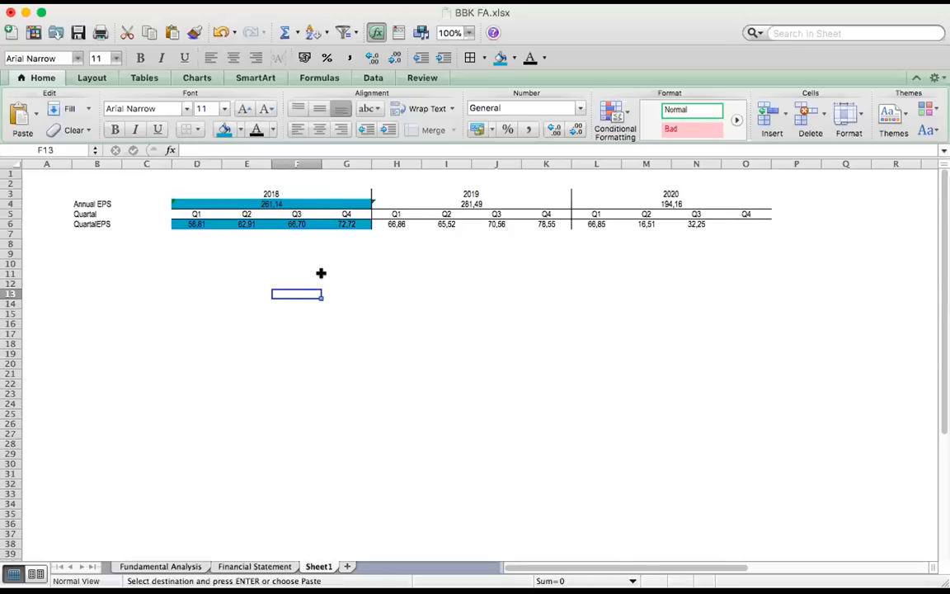
# Fill the 2019 Annual EPS cell and the 2019 quarterly EPS values from Q1 to Q4 with the orange theme colour
pyautogui.click(498, 205)
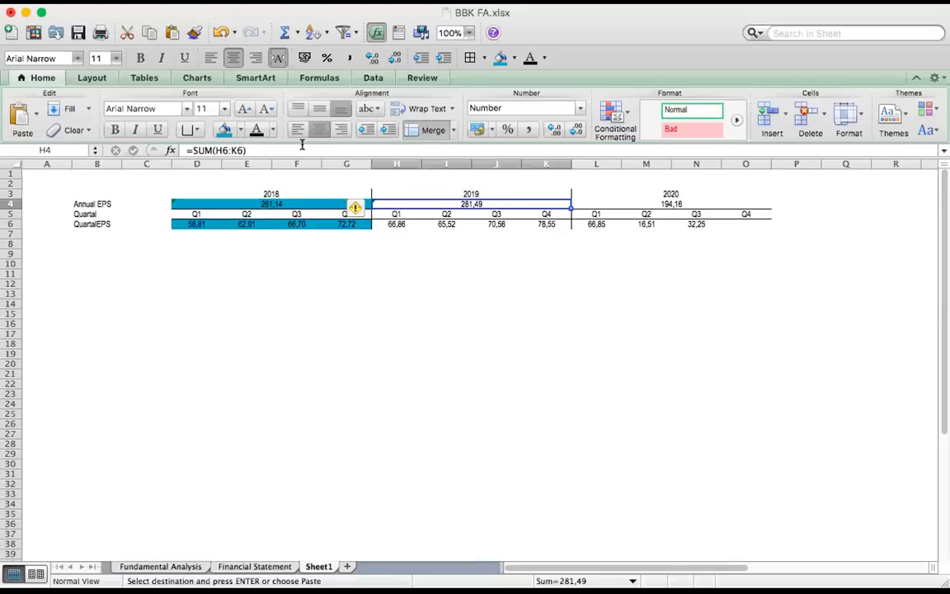
pyautogui.click(240, 130)
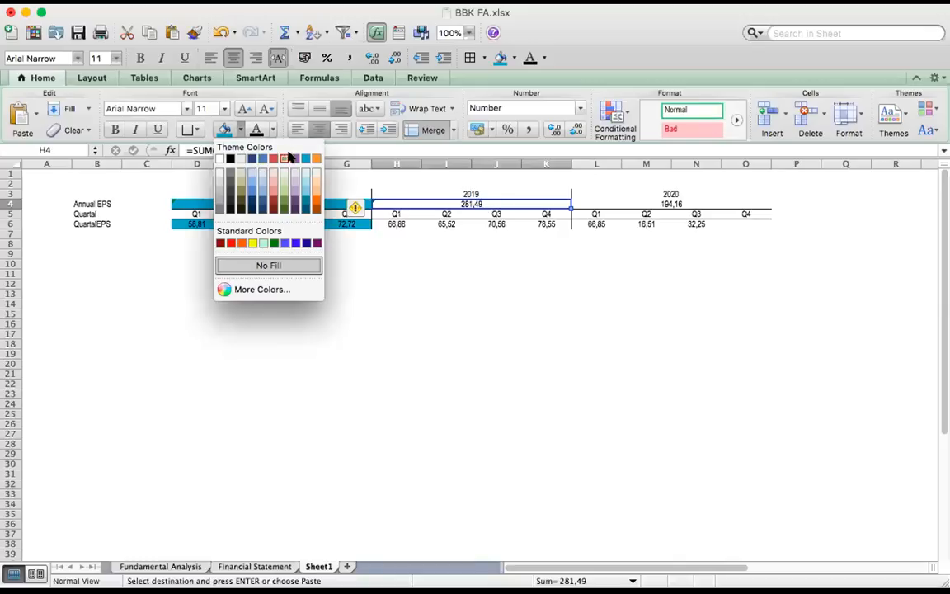
pyautogui.click(316, 158)
pyautogui.moveTo(394, 224); pyautogui.dragTo(549, 224)
pyautogui.click(224, 130)
pyautogui.click(539, 308)
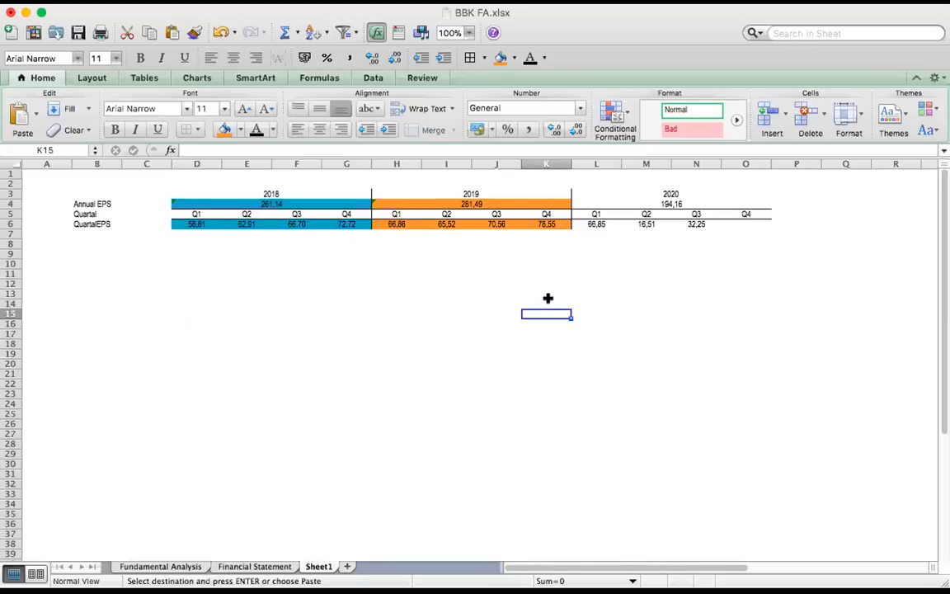
# Fill the quarterly EPS values from Q4 2019 to Q3 2020 and the 2020 Annual EPS cell with the green theme colour
pyautogui.click(678, 204)
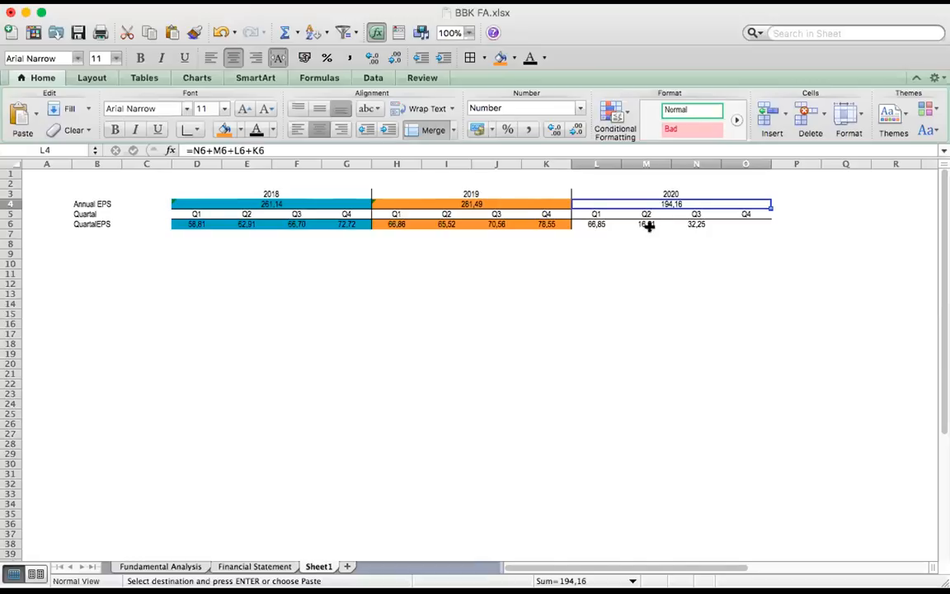
pyautogui.click(696, 225)
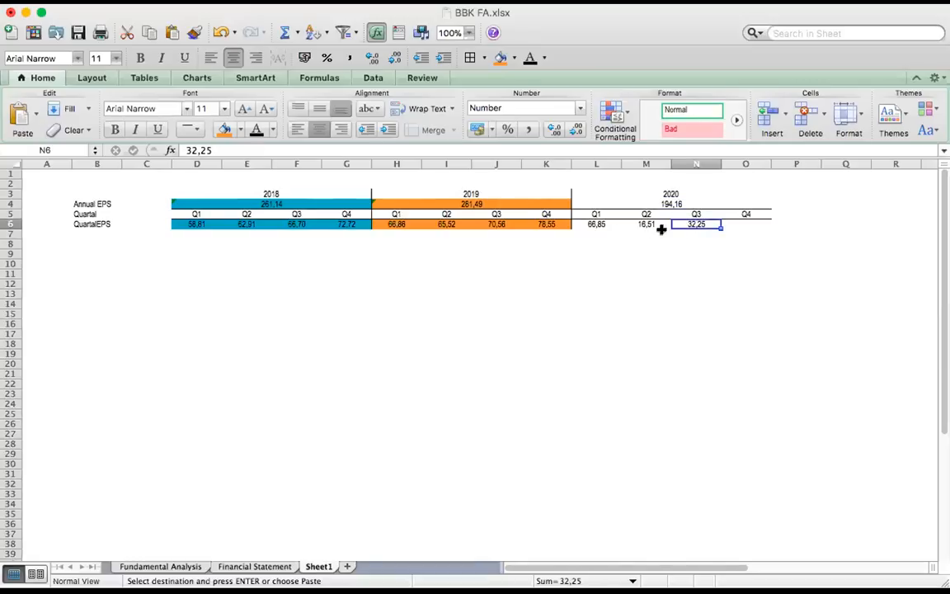
pyautogui.click(546, 222)
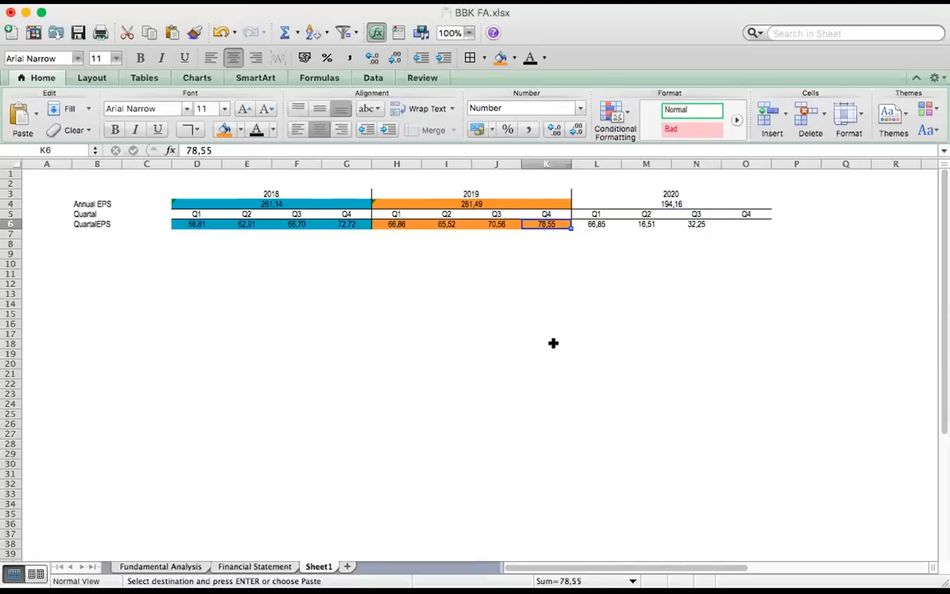
pyautogui.keyDown('shift'); pyautogui.click(699, 223); pyautogui.keyUp('shift')
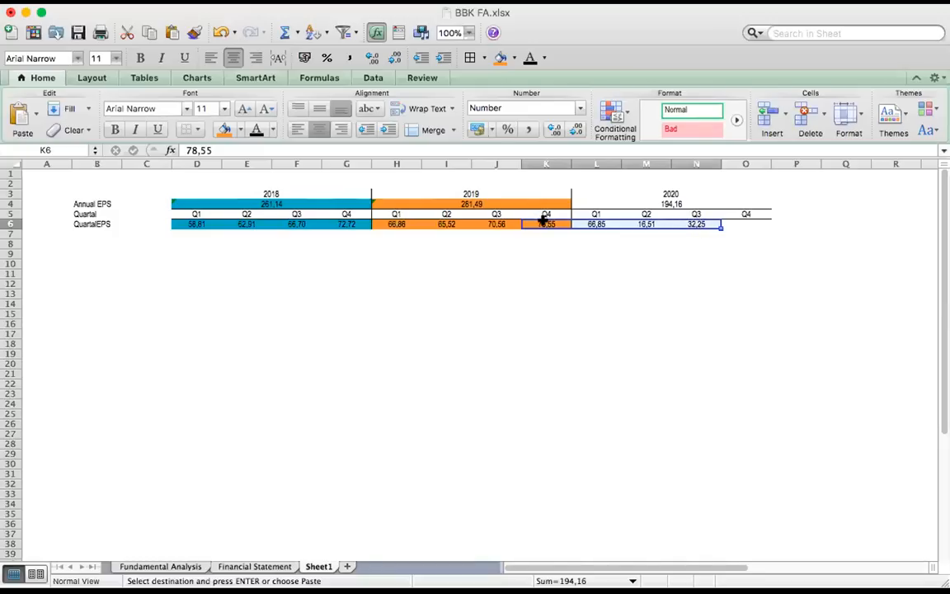
pyautogui.click(240, 130)
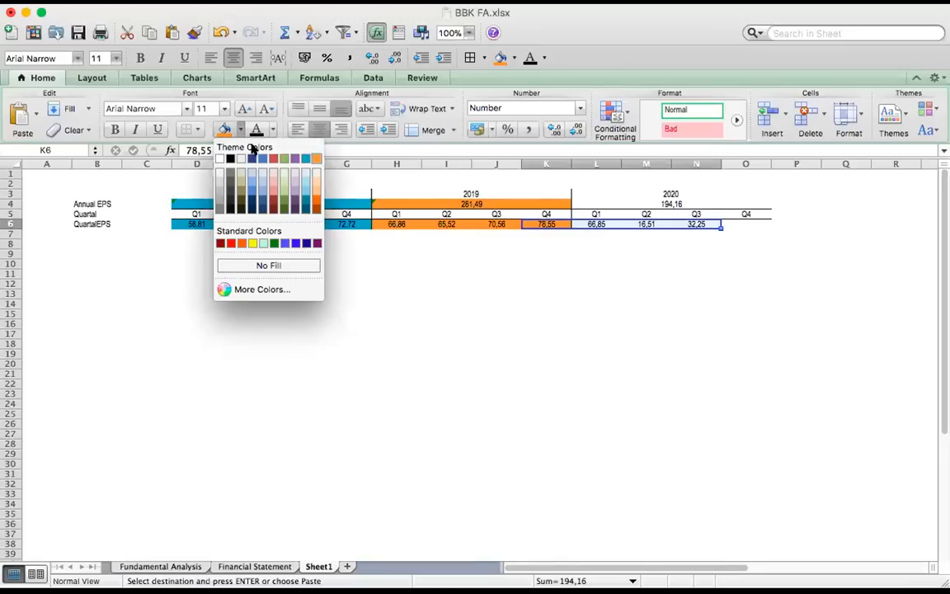
pyautogui.click(283, 158)
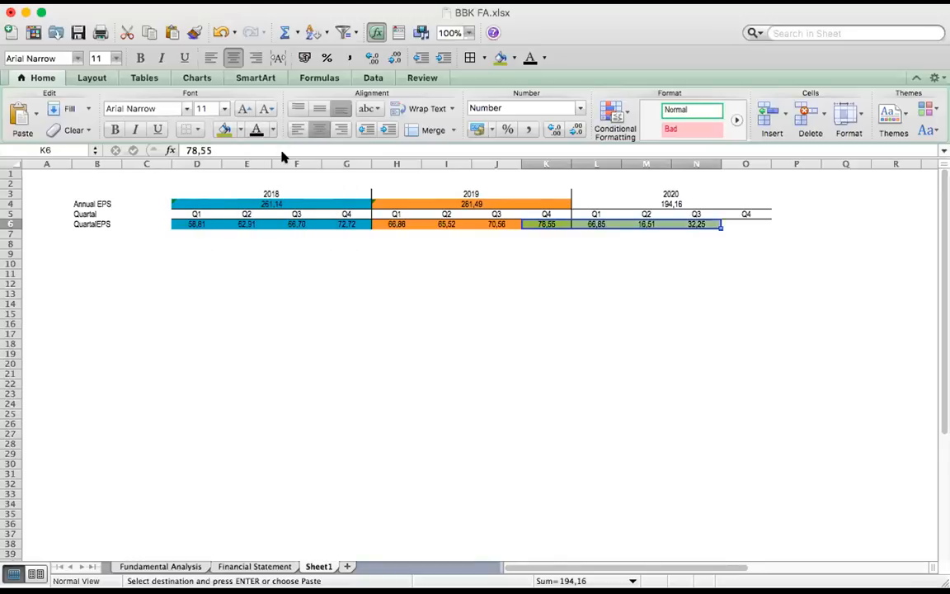
pyautogui.click(675, 201)
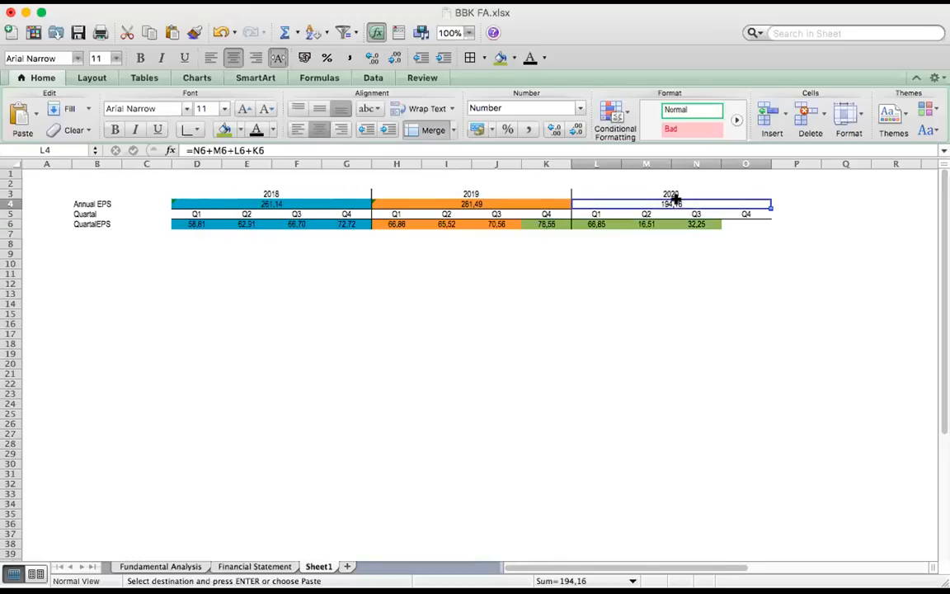
pyautogui.click(227, 131)
pyautogui.click(723, 194)
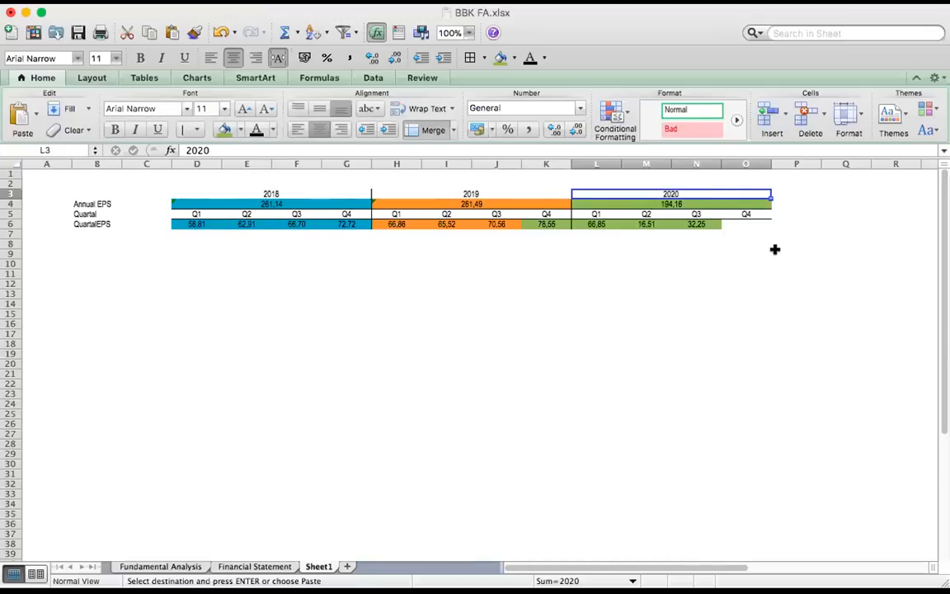
# Inspect the 2020 Annual EPS formula, the quarterly values from Q4 2019 to Q3 2020 and the Q4 2020 cell
pyautogui.click(676, 199)
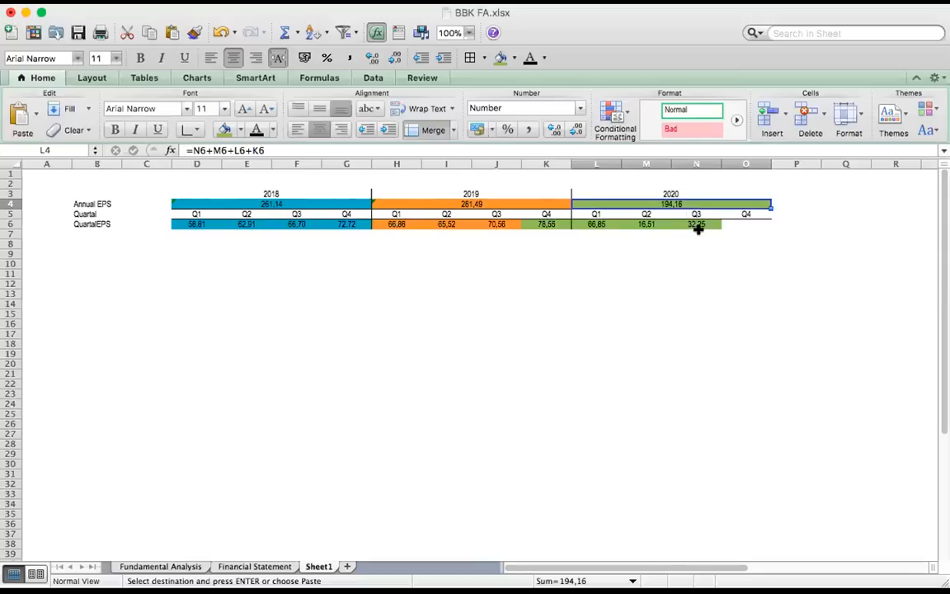
pyautogui.click(548, 224)
pyautogui.moveTo(549, 224); pyautogui.dragTo(700, 226)
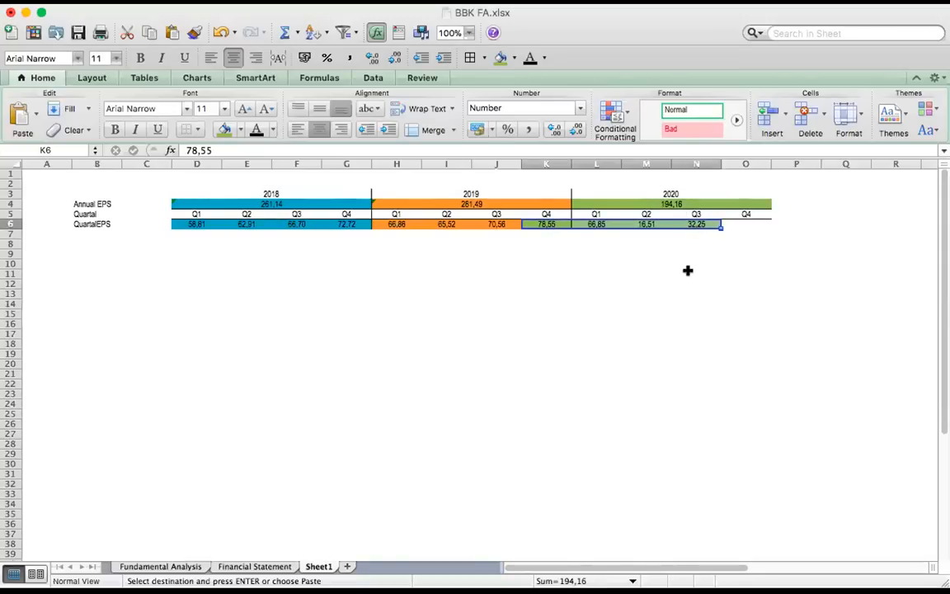
pyautogui.click(693, 263)
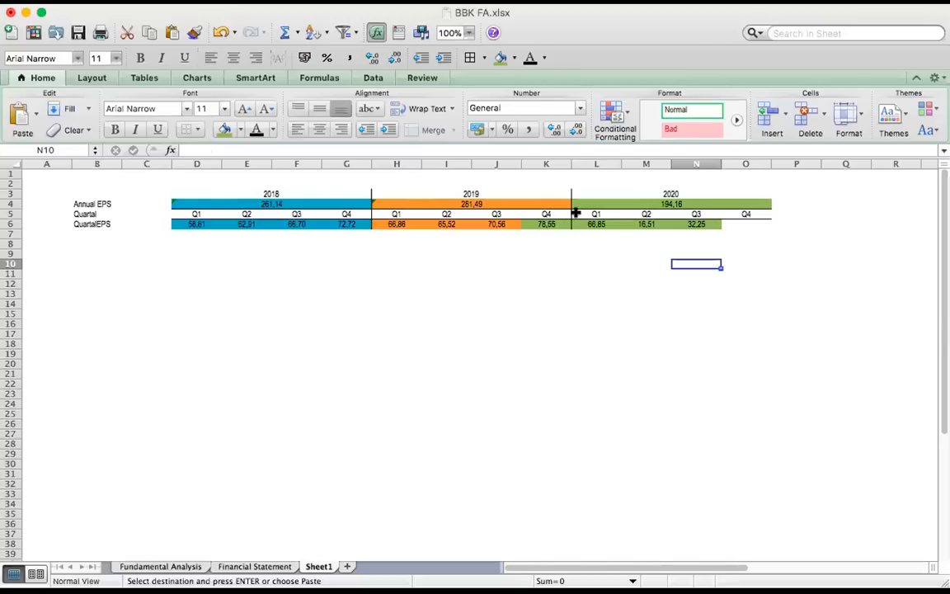
pyautogui.click(696, 223)
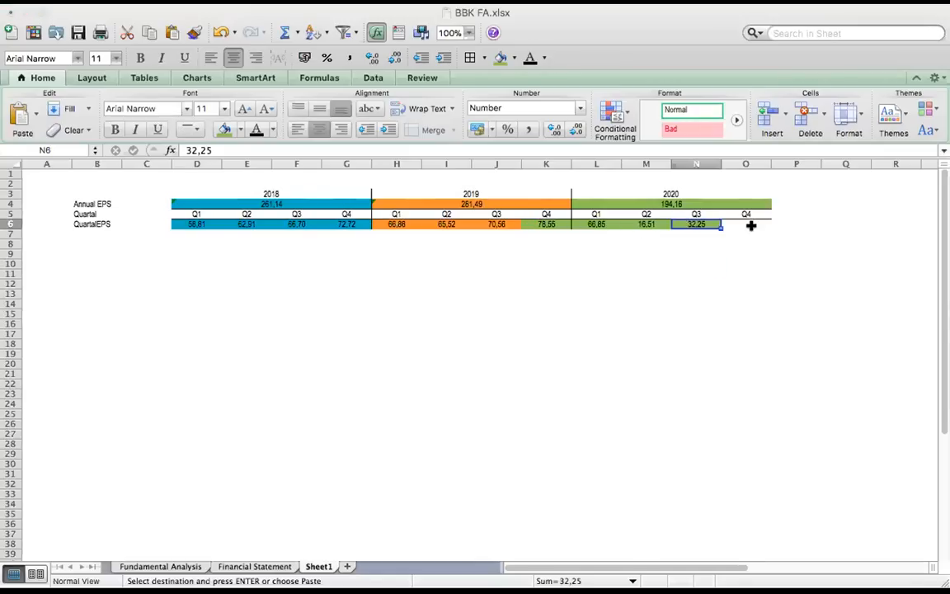
pyautogui.click(546, 223)
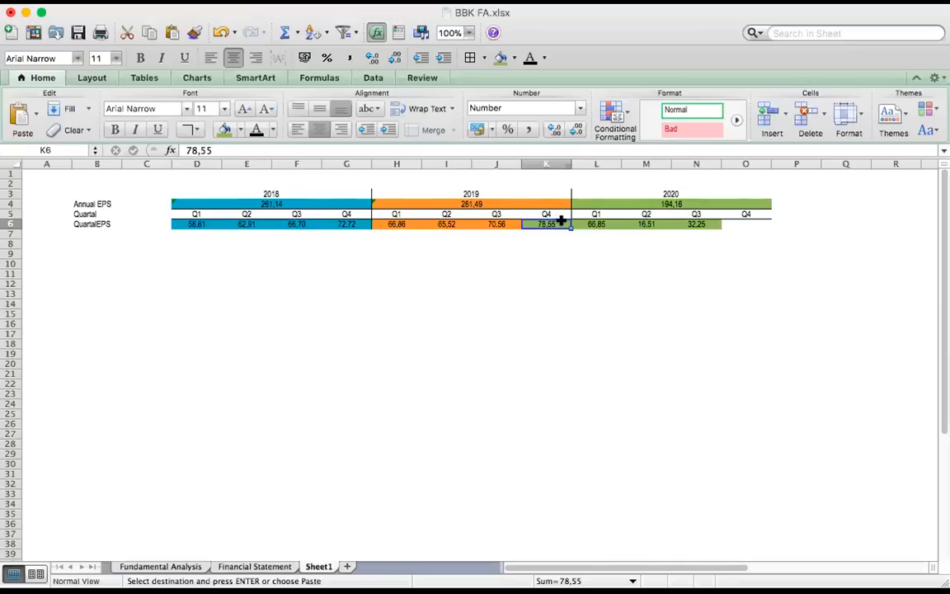
pyautogui.click(751, 224)
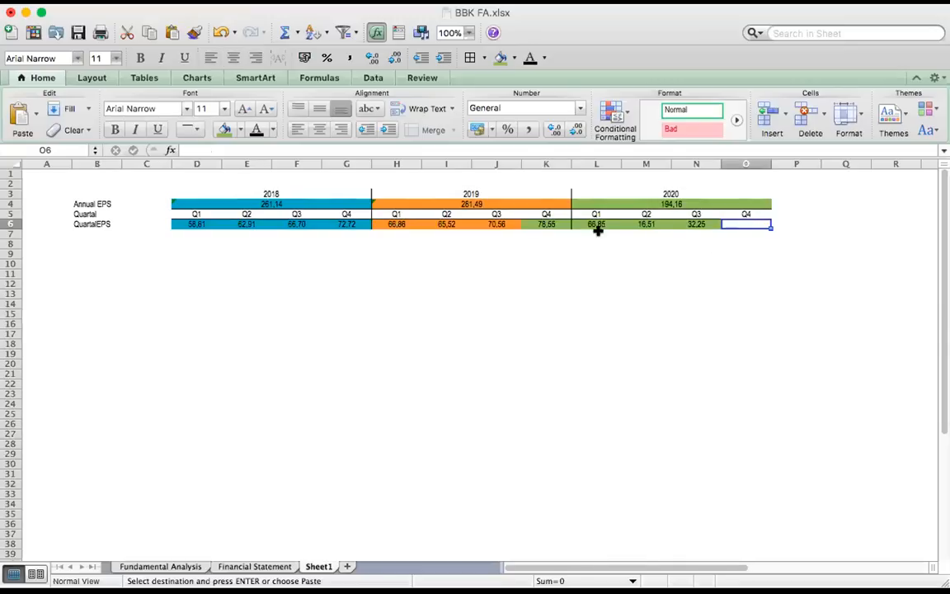
pyautogui.click(698, 222)
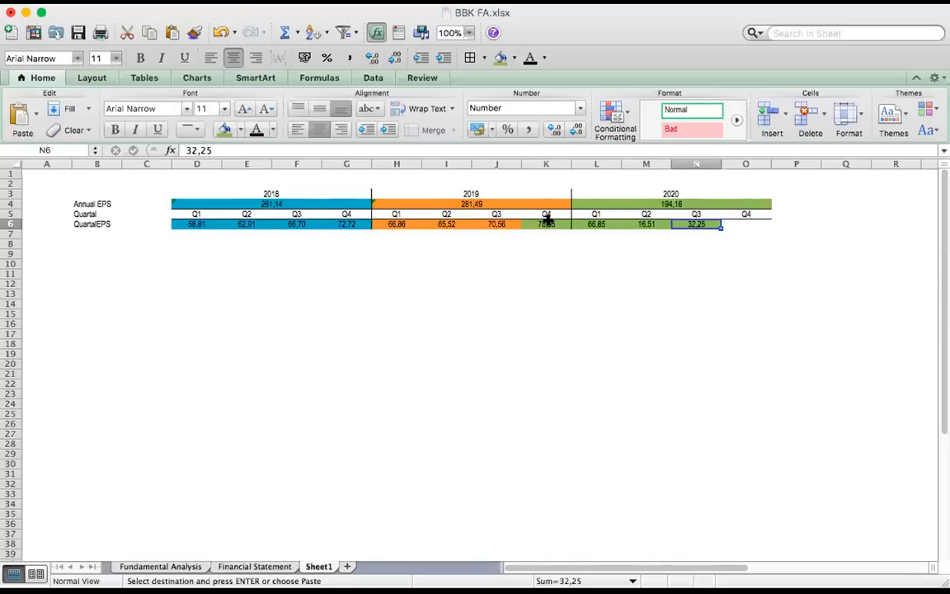
pyautogui.click(698, 200)
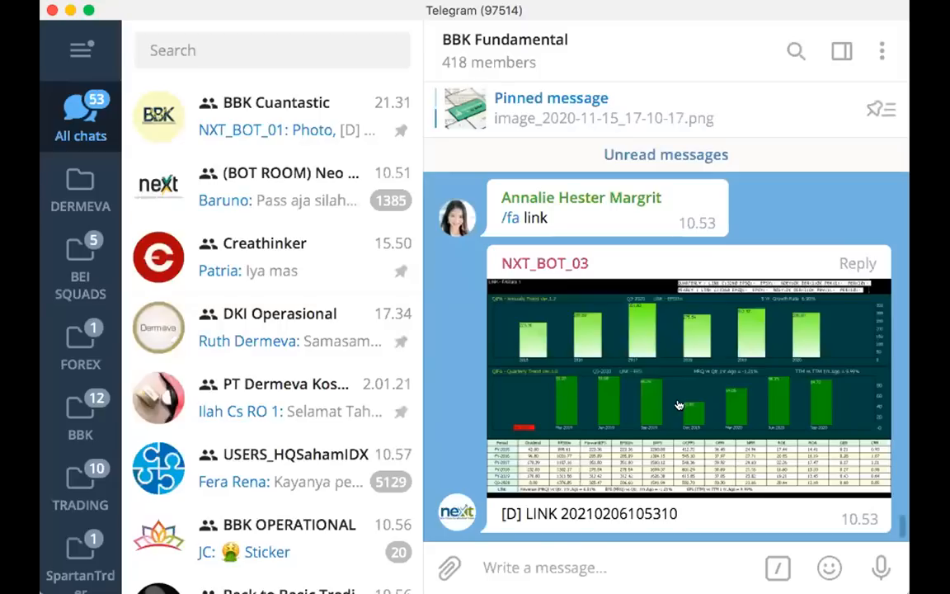
# Switch to the LINK FAStats image and outline the ForwardEPS and EPSttm columns and their headers with red rectangles on a screen capture
pyautogui.click(761, 398)
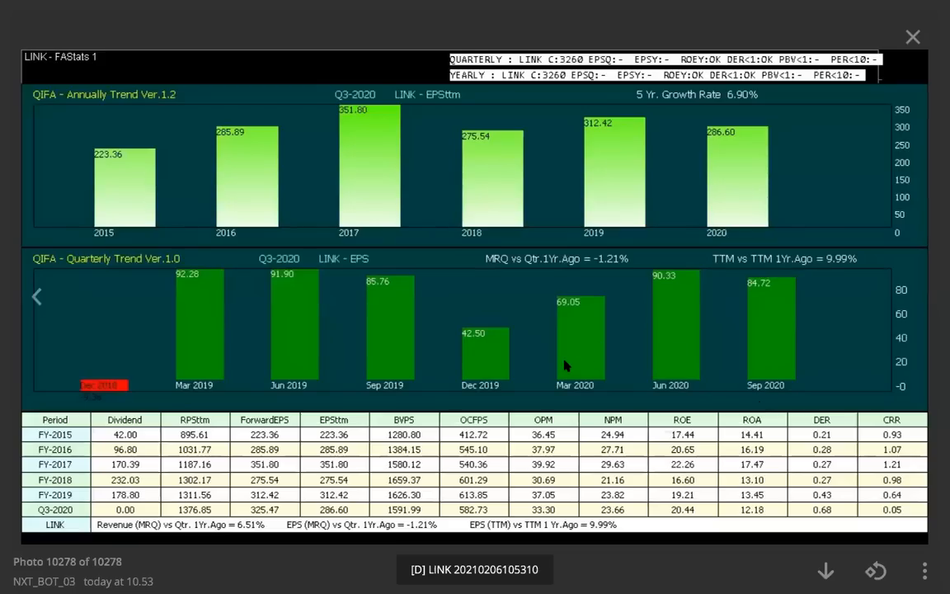
pyautogui.moveTo(899, 551); pyautogui.dragTo(895, 544)
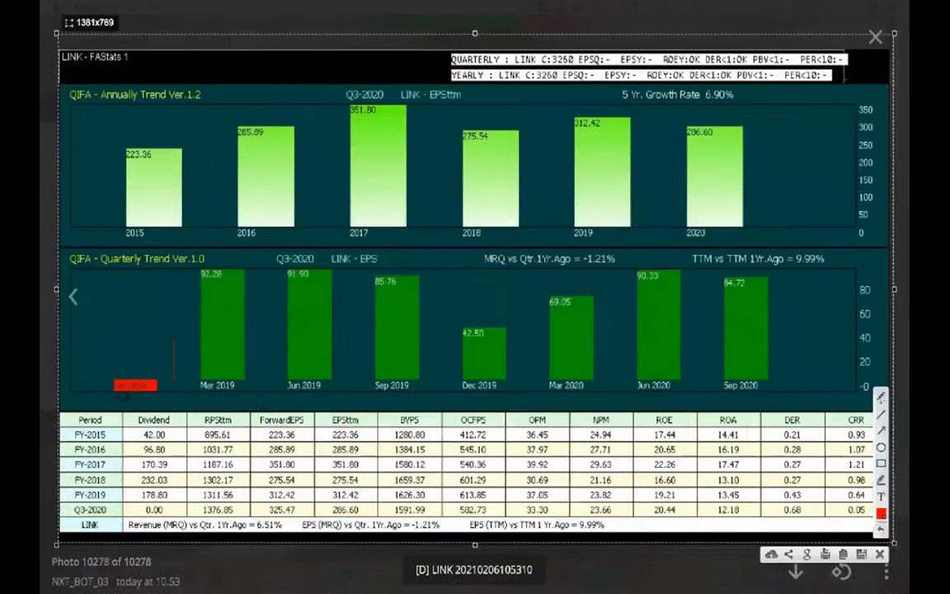
pyautogui.moveTo(254, 405)
pyautogui.mouseDown()
pyautogui.moveTo(321, 469)
pyautogui.moveTo(373, 495)
pyautogui.moveTo(373, 516)
pyautogui.mouseUp()
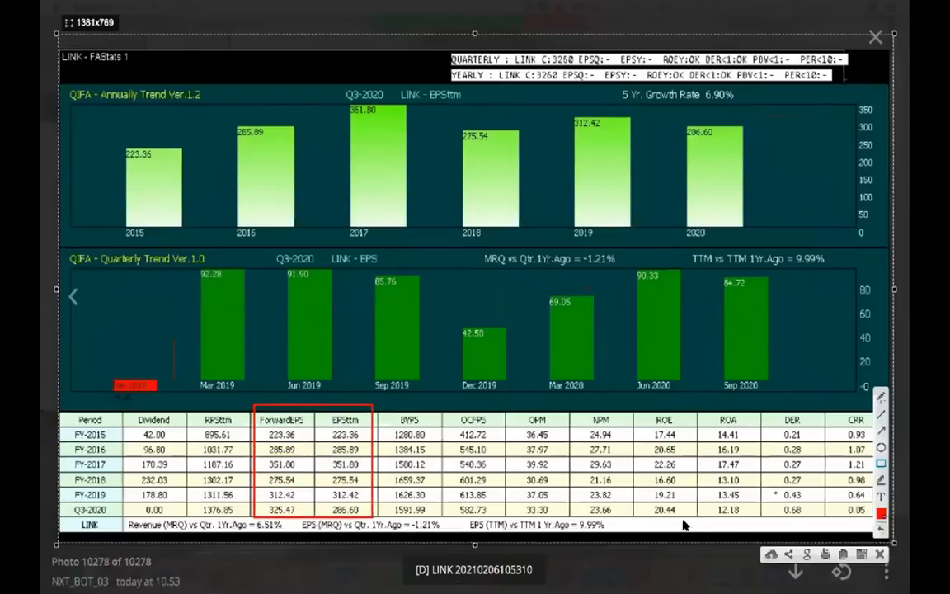
pyautogui.moveTo(254, 406)
pyautogui.mouseDown()
pyautogui.moveTo(292, 428)
pyautogui.moveTo(325, 405)
pyautogui.moveTo(371, 412)
pyautogui.moveTo(345, 427)
pyautogui.mouseUp()
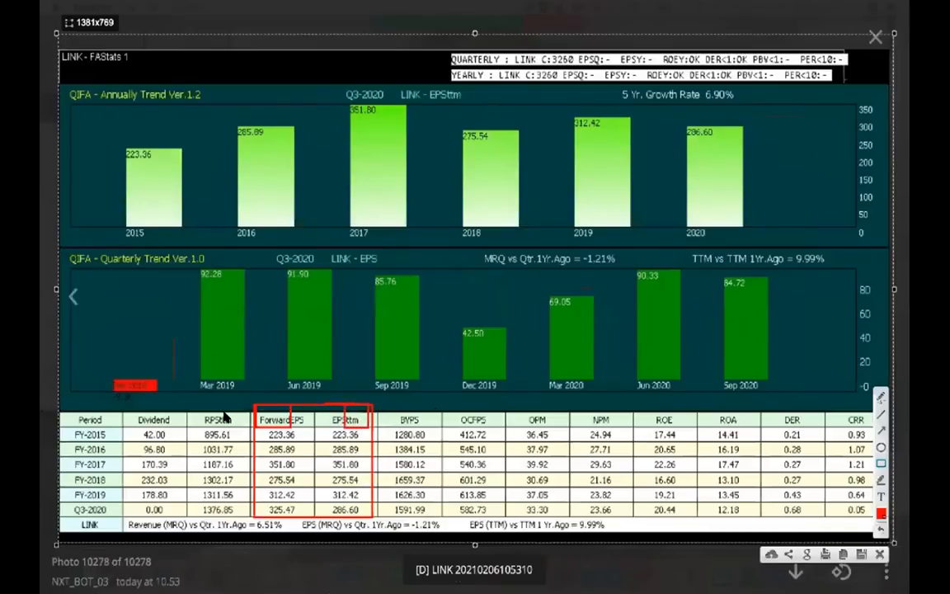
pyautogui.press('Escape')
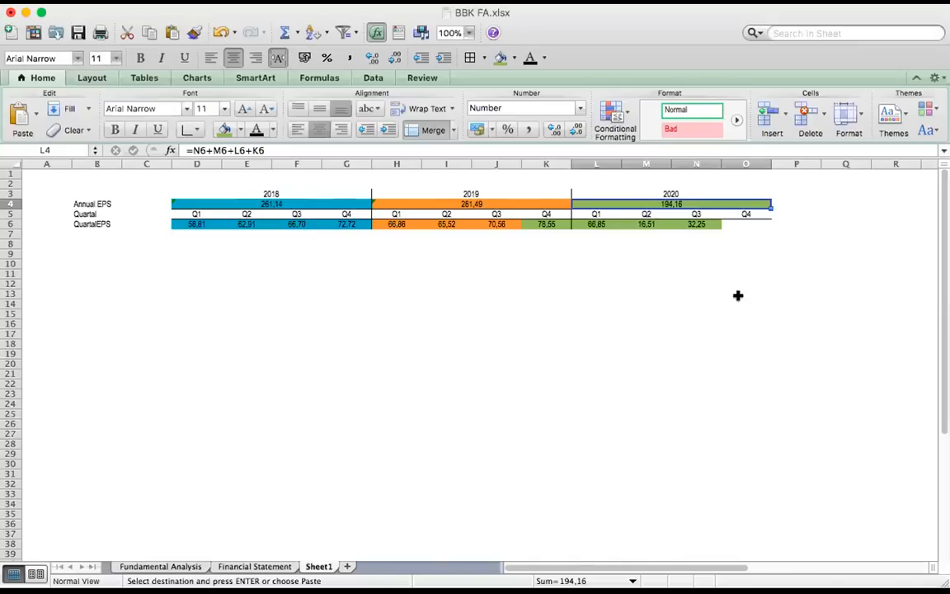
pyautogui.click(749, 233)
pyautogui.press('Up')
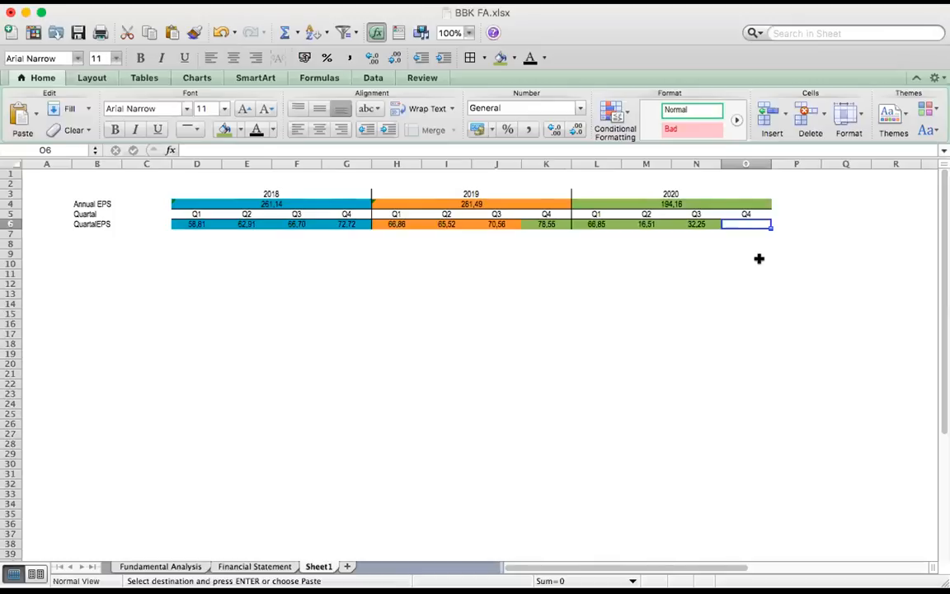
pyautogui.press('super+Tab')
pyautogui.click(745, 255)
pyautogui.click(749, 223)
pyautogui.write('=average')
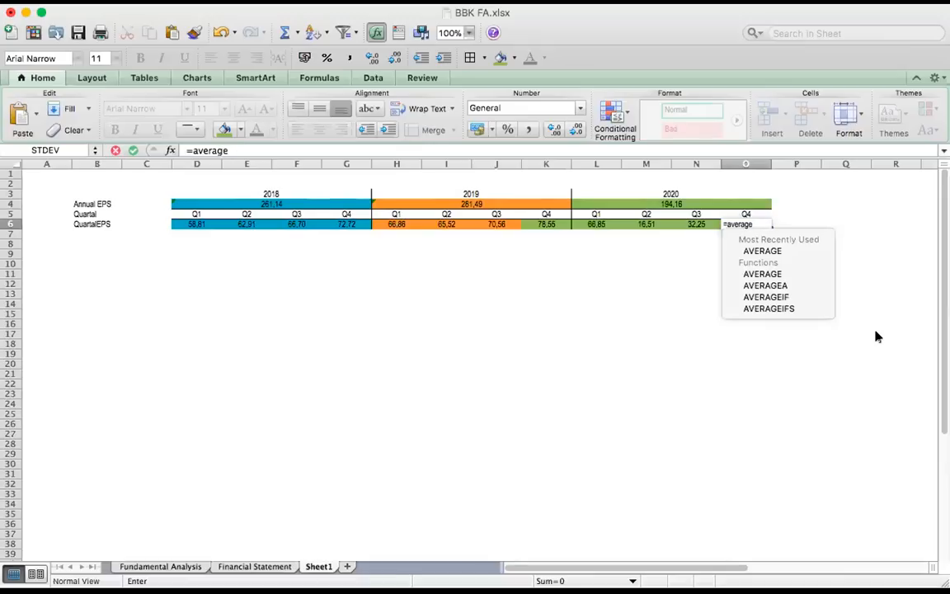
pyautogui.write('(')
pyautogui.press('Left')
pyautogui.press('Left')
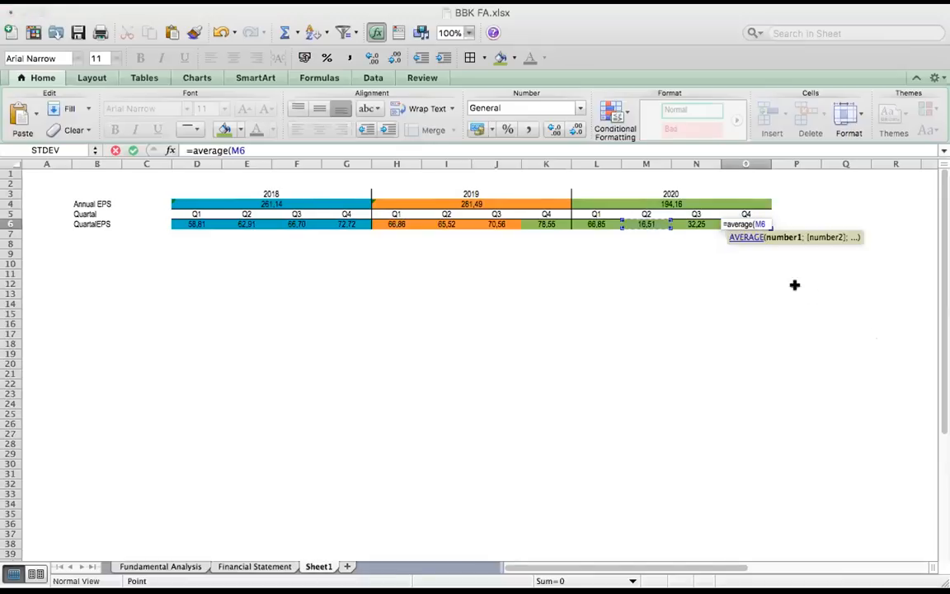
pyautogui.click(745, 263)
pyautogui.press('Escape')
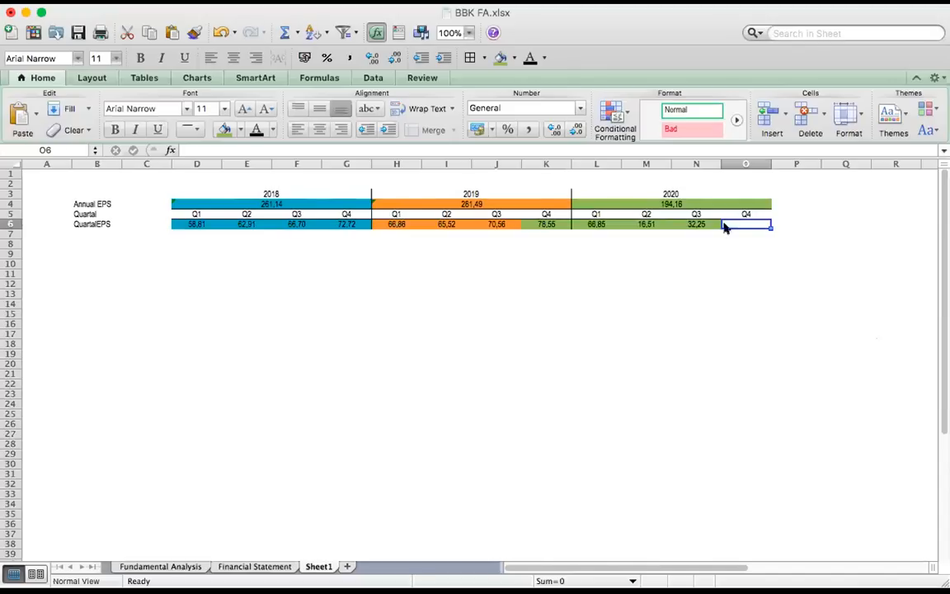
# Paste the formula =AVERAGE(L6:N6) into the Q4 2020 QuartalEPS cell O6
pyautogui.press('super+c')
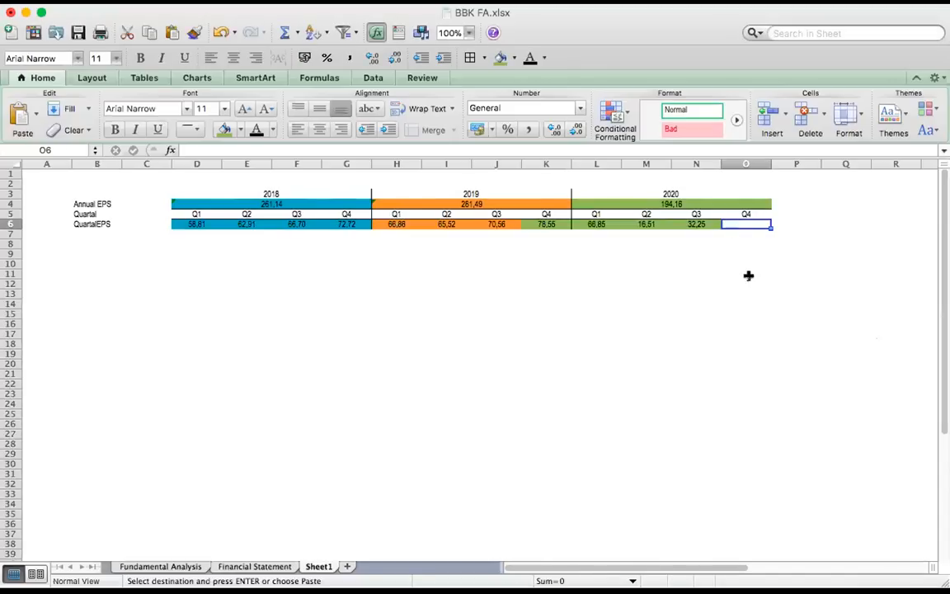
pyautogui.press('super+v')
pyautogui.click(749, 279)
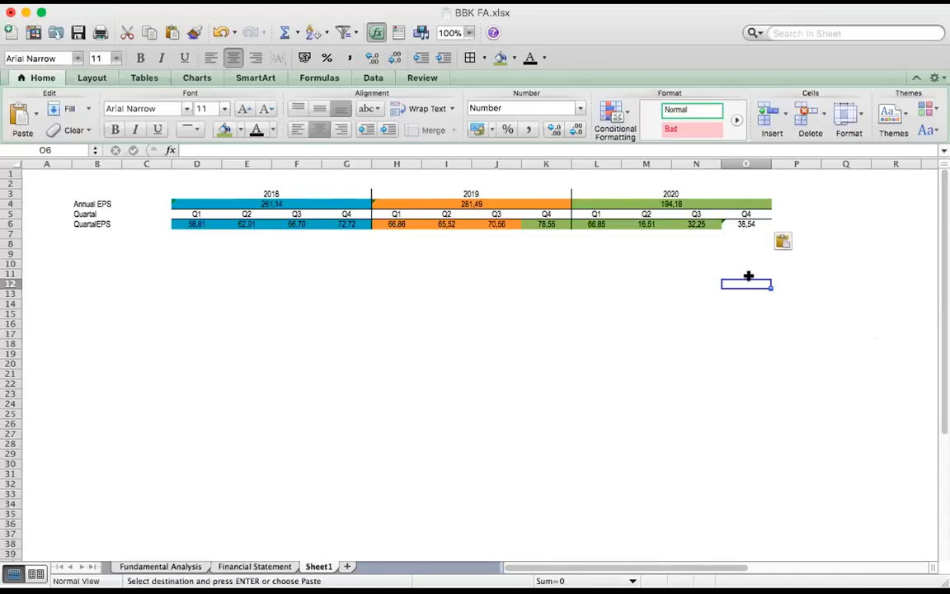
# Inspect the Q4 2020 average formula and the Q1, Q2 and Q3 2020 EPS values it covers
pyautogui.click(736, 223)
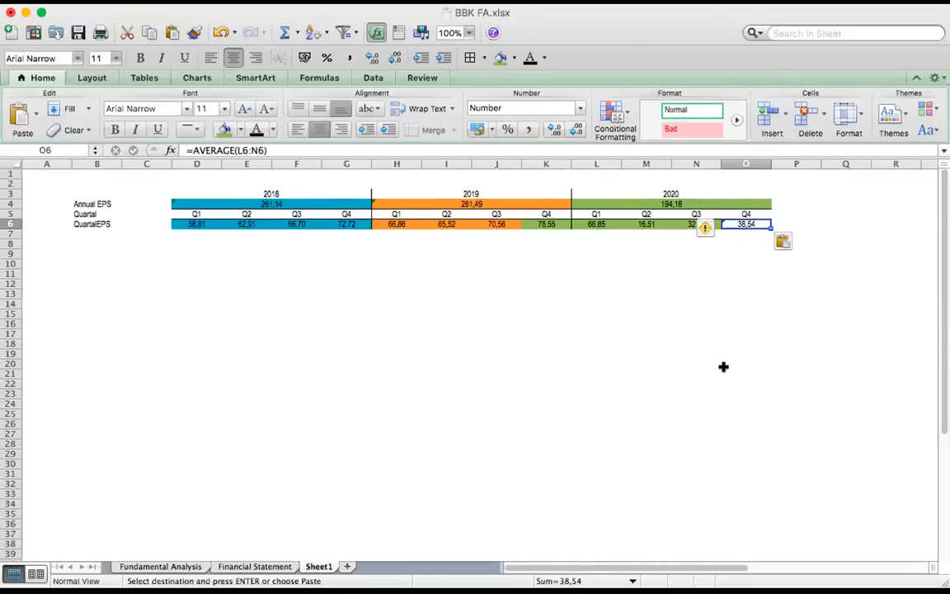
pyautogui.click(599, 223)
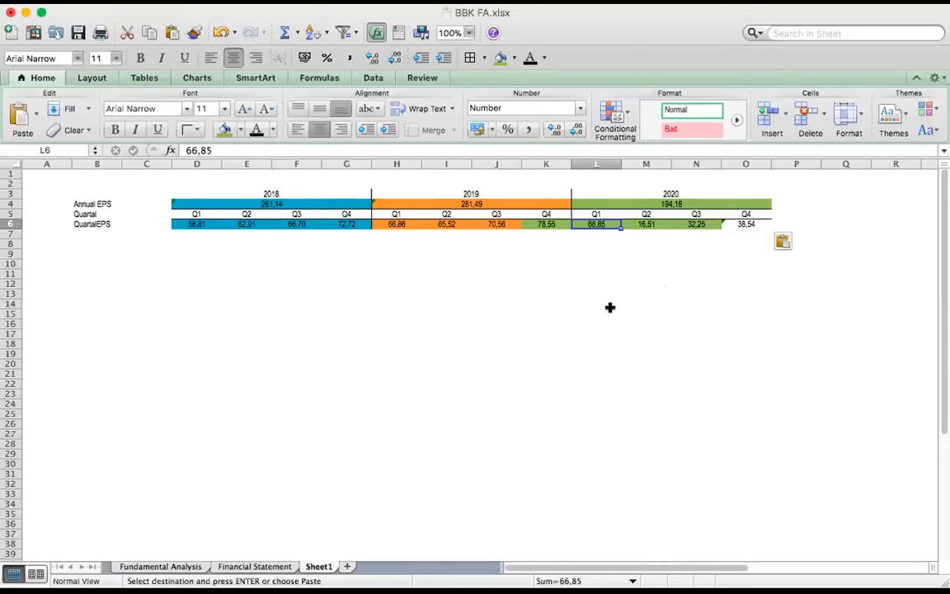
pyautogui.click(651, 224)
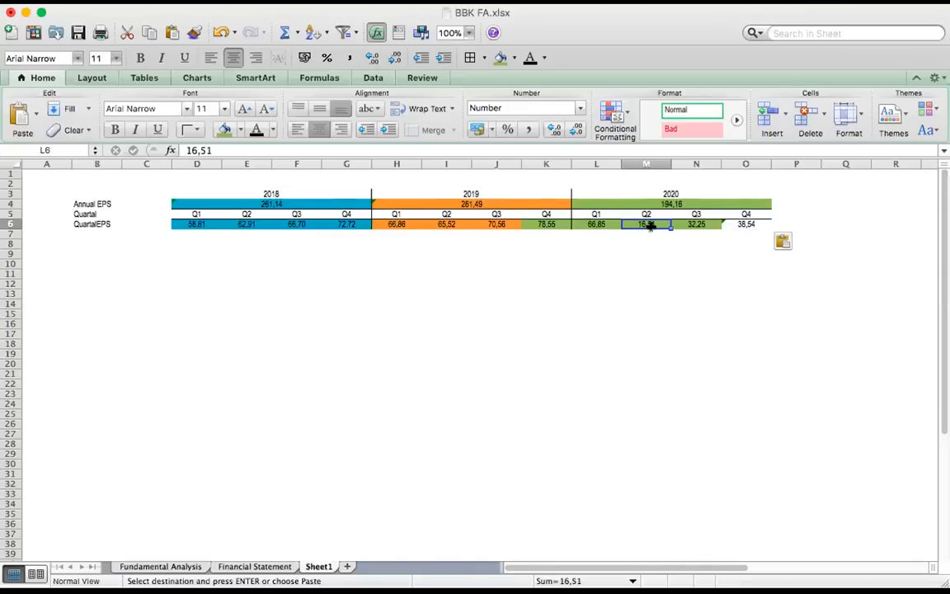
pyautogui.click(697, 223)
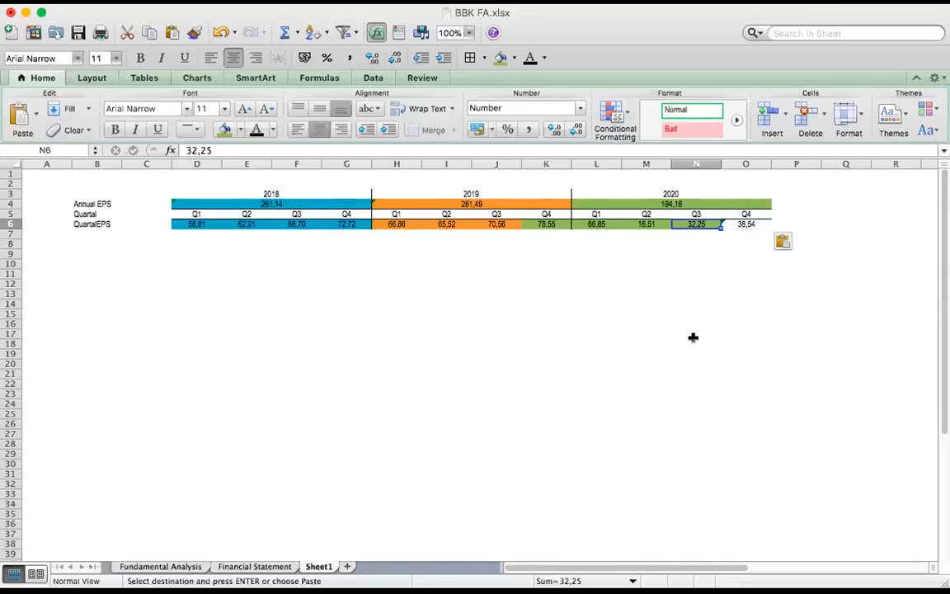
# Check the Q1, Q2 and Q3 2020 EPS values against the Q4 2020 average formula in O6
pyautogui.click(617, 224)
pyautogui.click(647, 221)
pyautogui.click(697, 223)
pyautogui.click(754, 224)
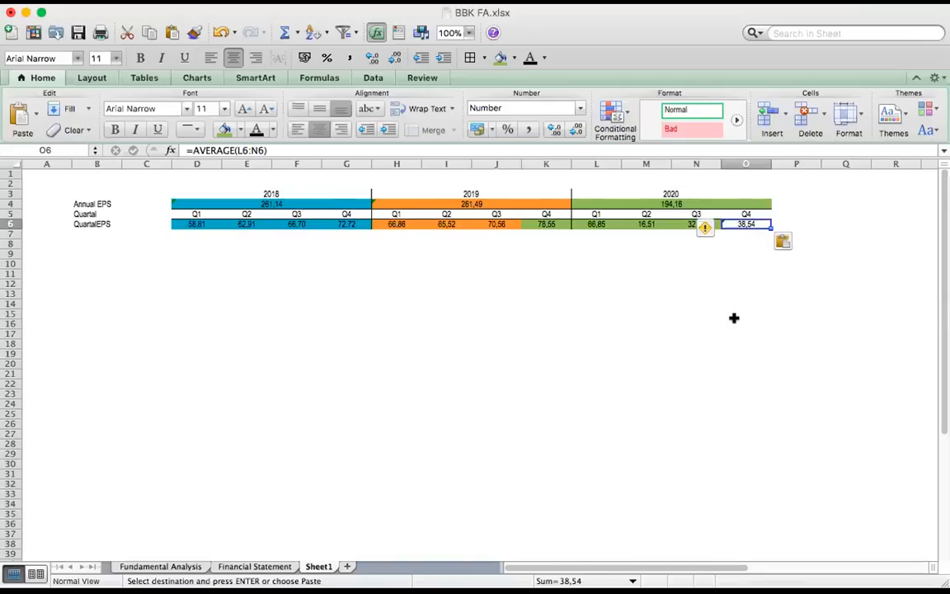
# Enter the formula =L6+M6+N6+O6 in P4 to sum the four 2020 quarterly EPS values, including the averaged Q4
pyautogui.click(793, 202)
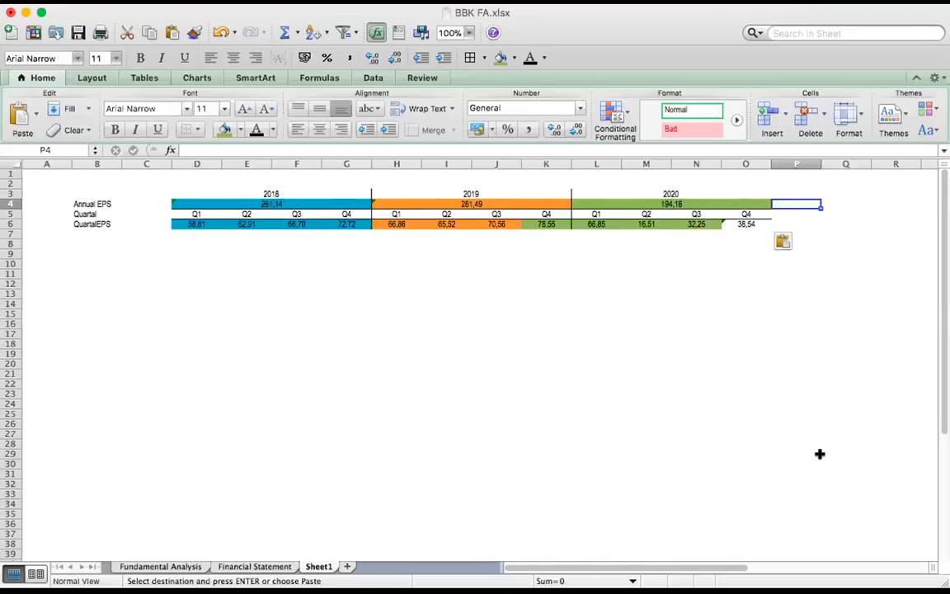
pyautogui.write('=')
pyautogui.click(594, 221)
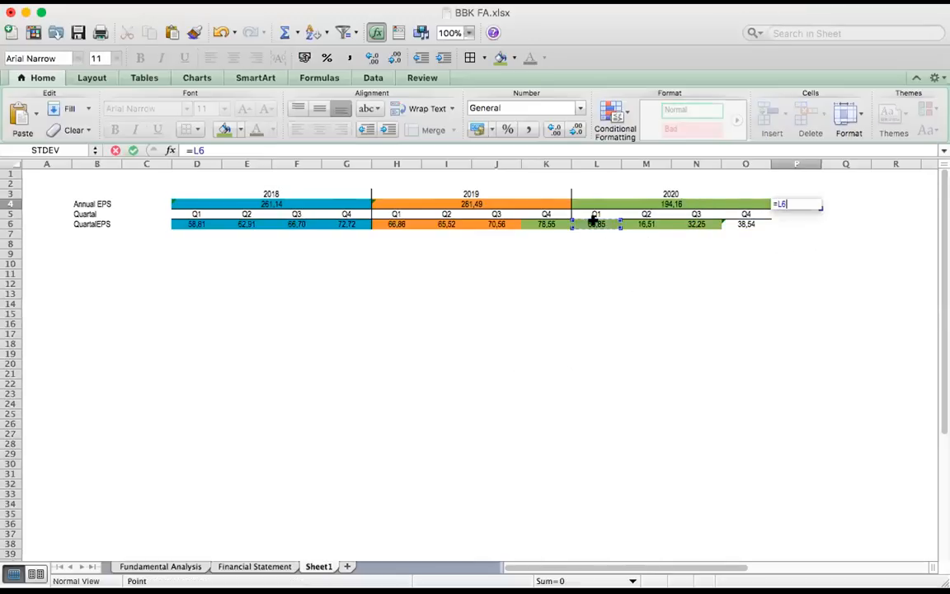
pyautogui.write('+')
pyautogui.click(647, 221)
pyautogui.write('+')
pyautogui.hscroll(1, 707, 230)
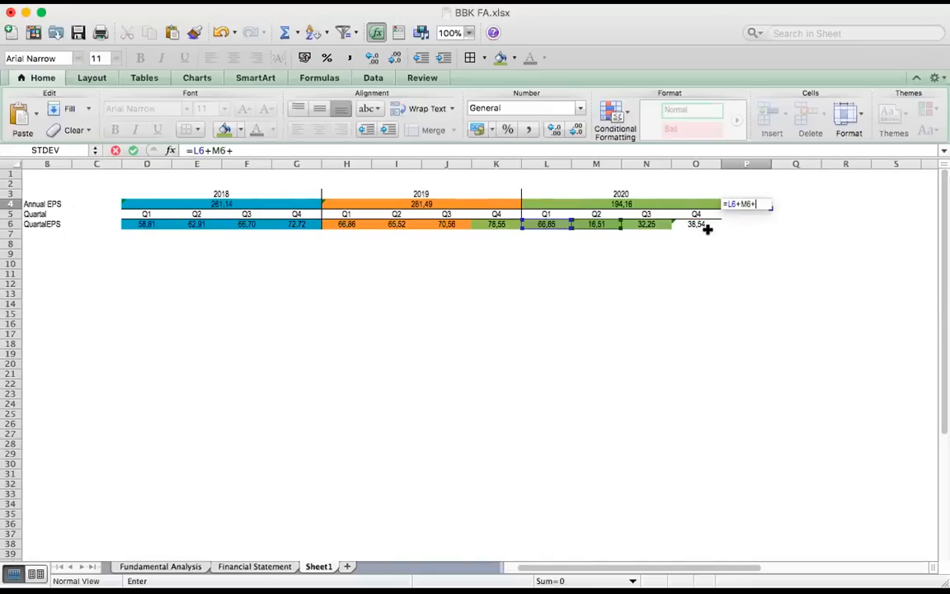
pyautogui.click(646, 221)
pyautogui.write('+')
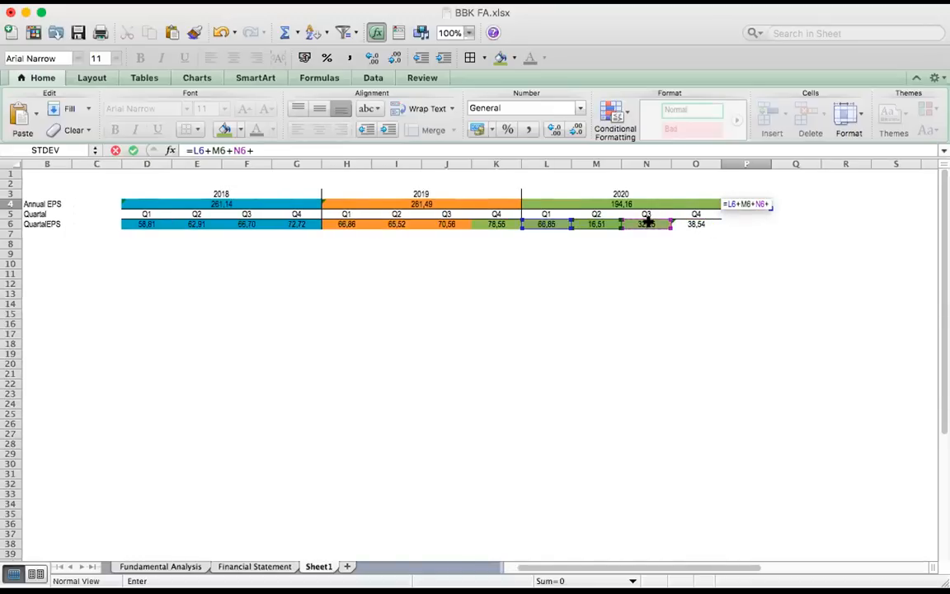
pyautogui.click(707, 221)
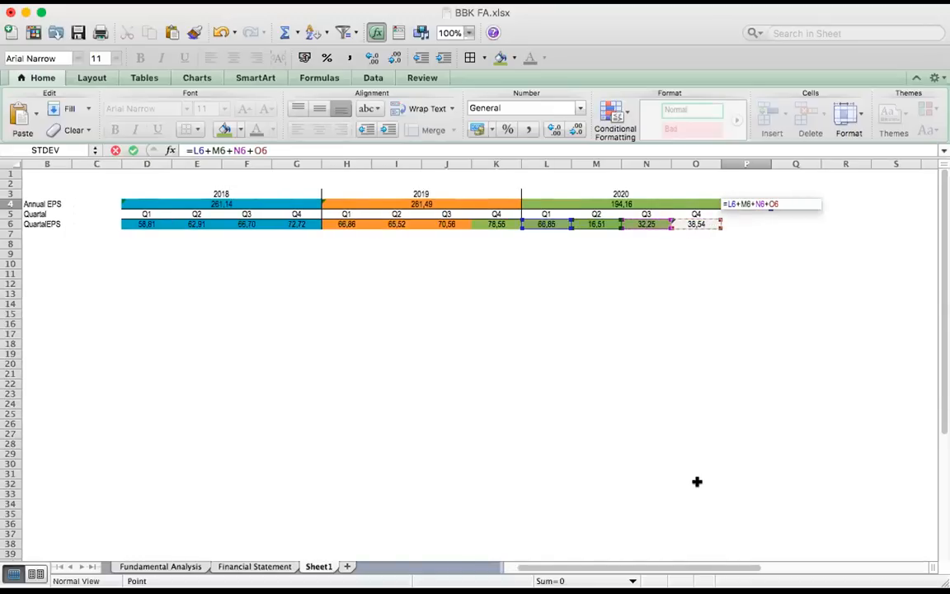
pyautogui.press('Return')
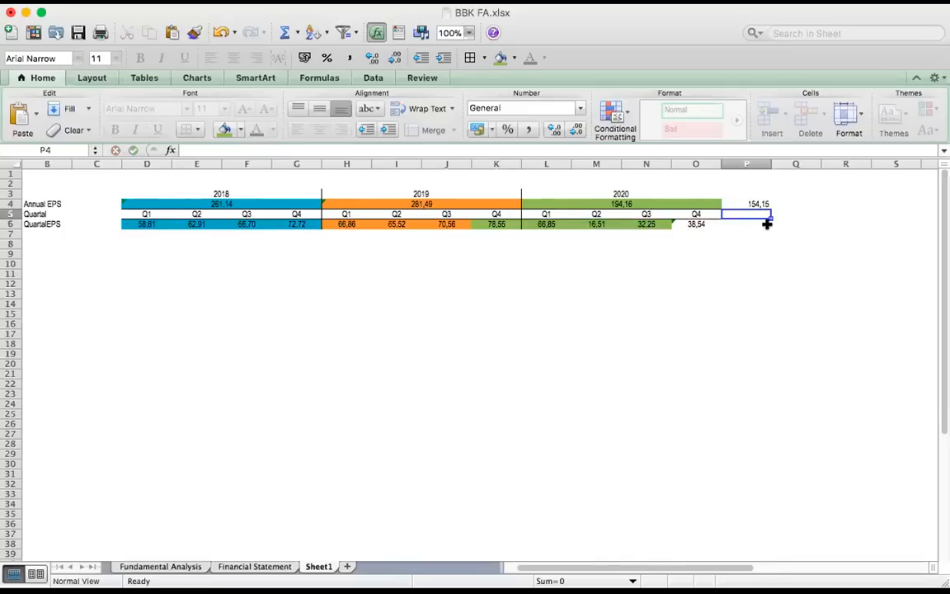
# Enter the label FWD in P2 and compare the sum formula in P4 with the 2020 Annual EPS formula
pyautogui.click(760, 184)
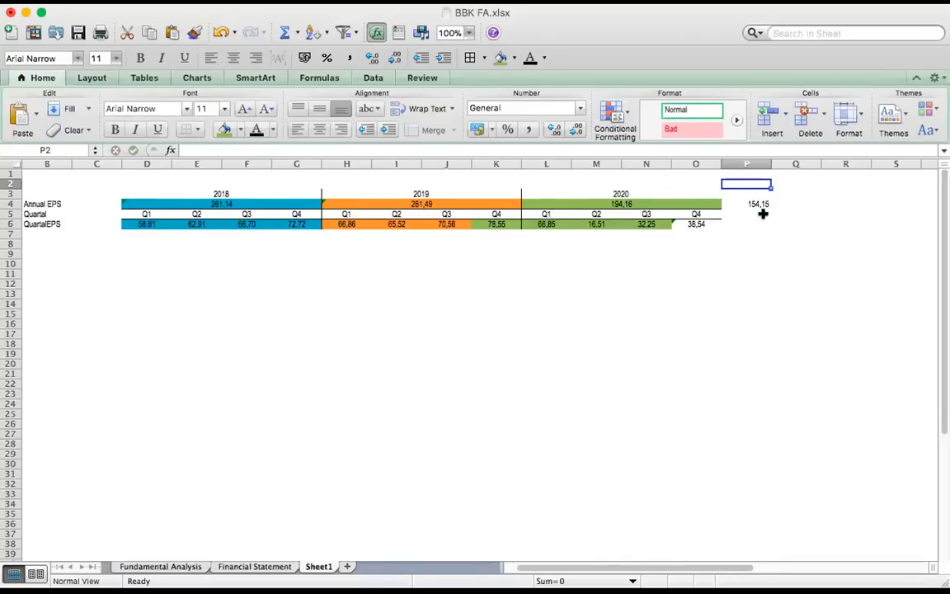
pyautogui.write('FWD')
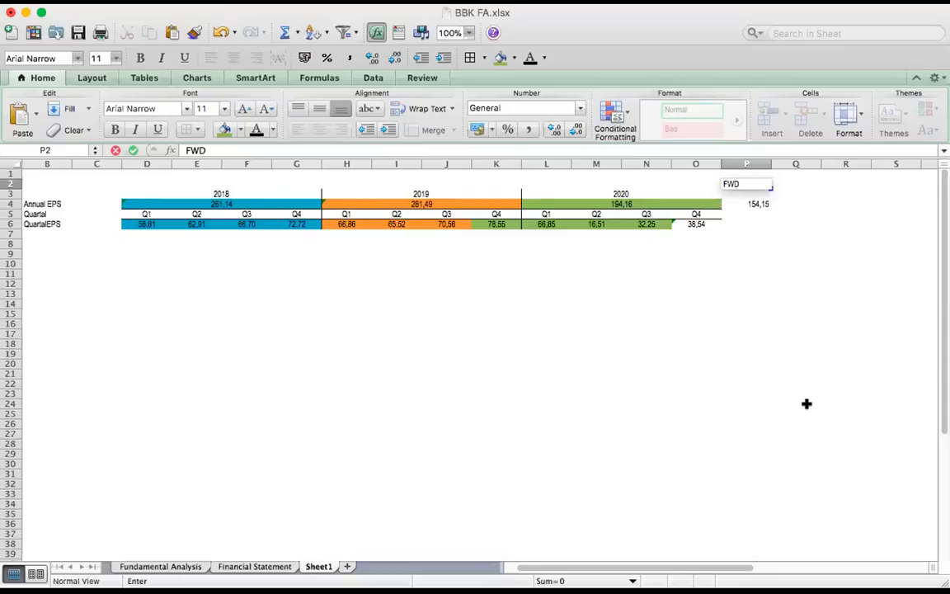
pyautogui.press('Return')
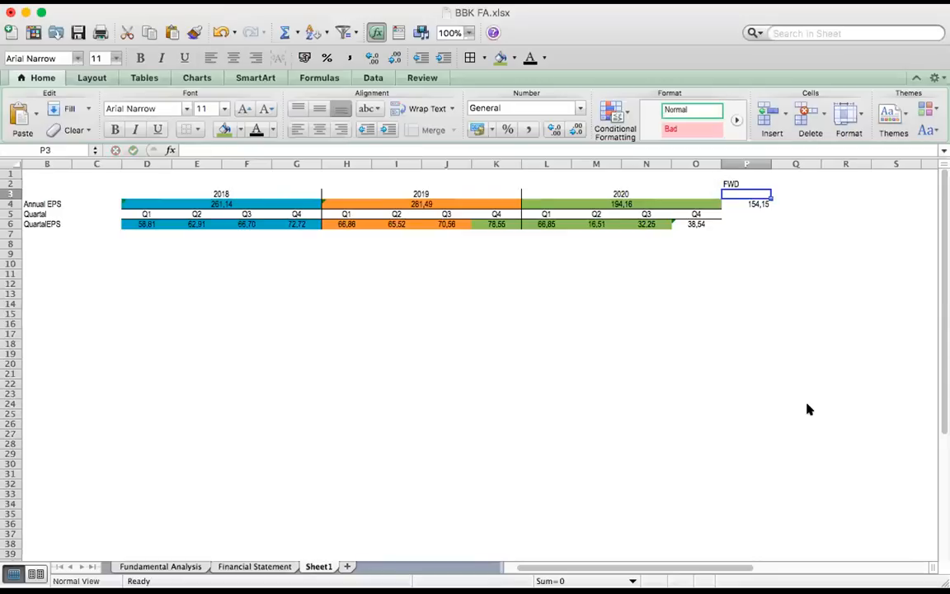
pyautogui.click(744, 205)
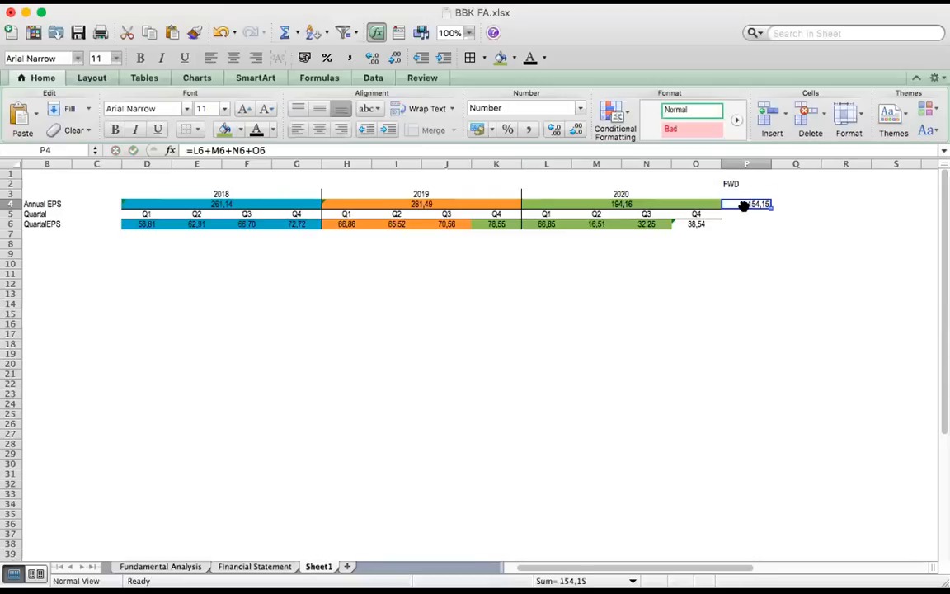
pyautogui.click(636, 205)
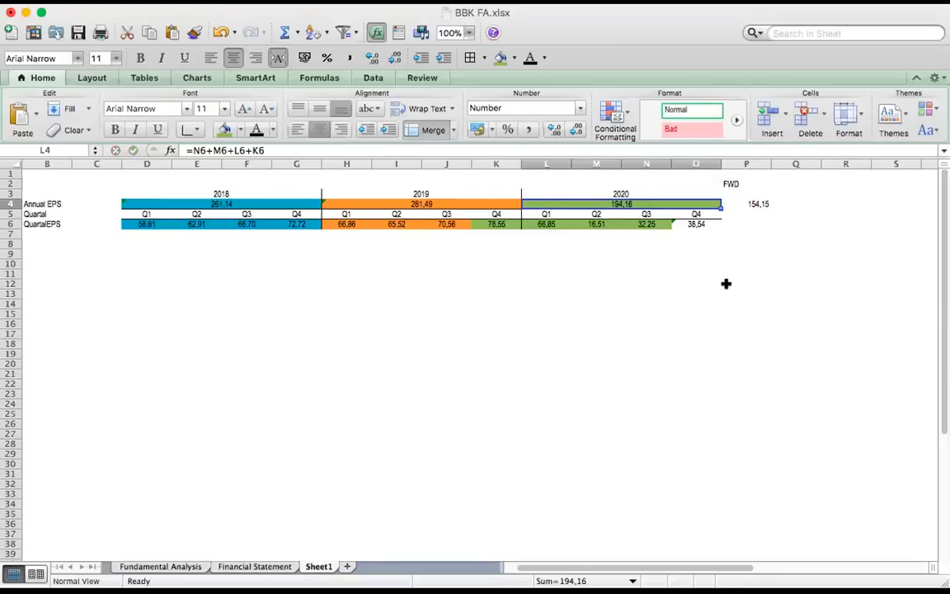
# Move the FWD label from P2 to P3, directly above the forward EPS sum
pyautogui.click(739, 184)
pyautogui.press('super+c')
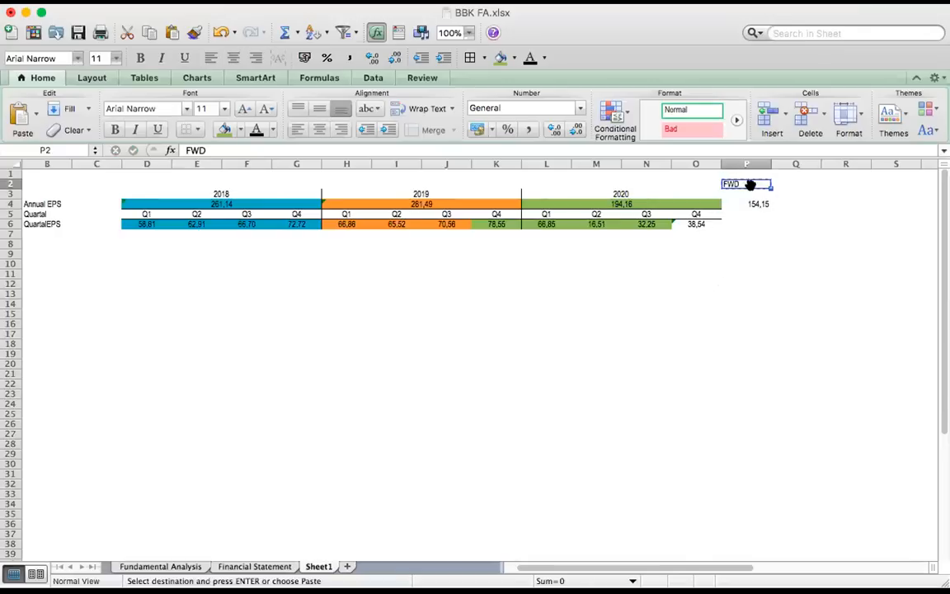
pyautogui.click(745, 194)
pyautogui.press('Return')
pyautogui.click(740, 221)
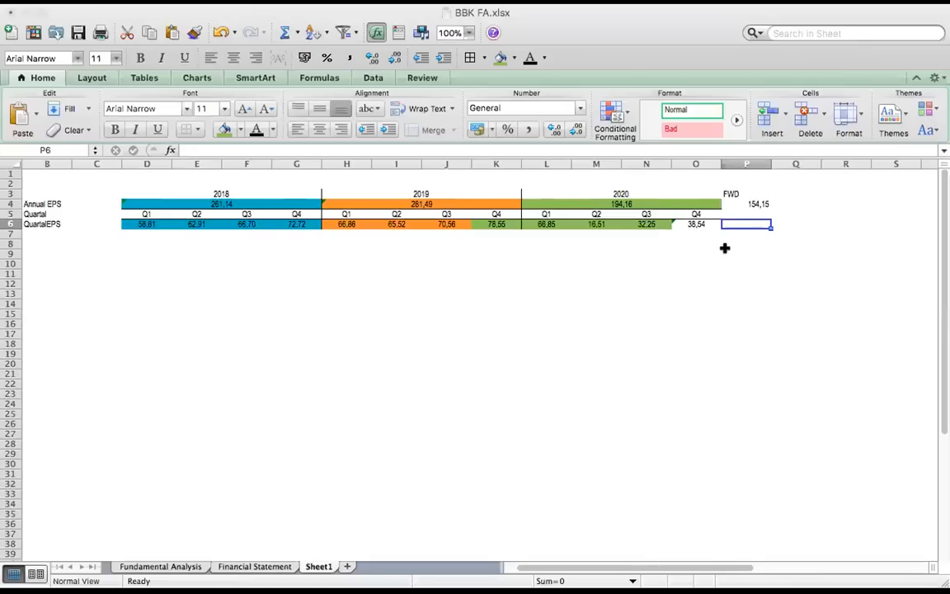
# Remove the fill and value from the Q3 2020 EPS cell N6 and clear the Q4 2020 average in O6
pyautogui.click(685, 232)
pyautogui.click(637, 222)
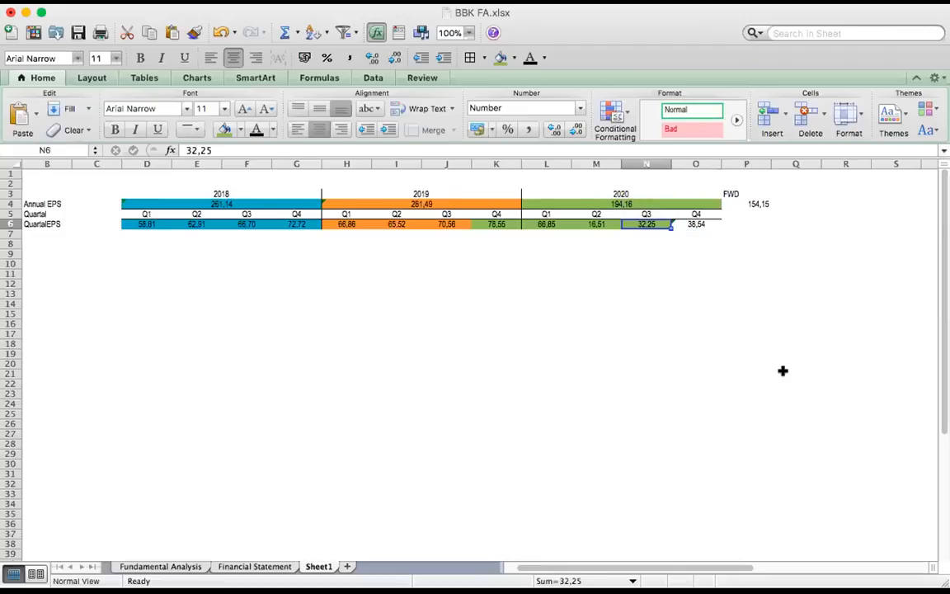
pyautogui.click(240, 131)
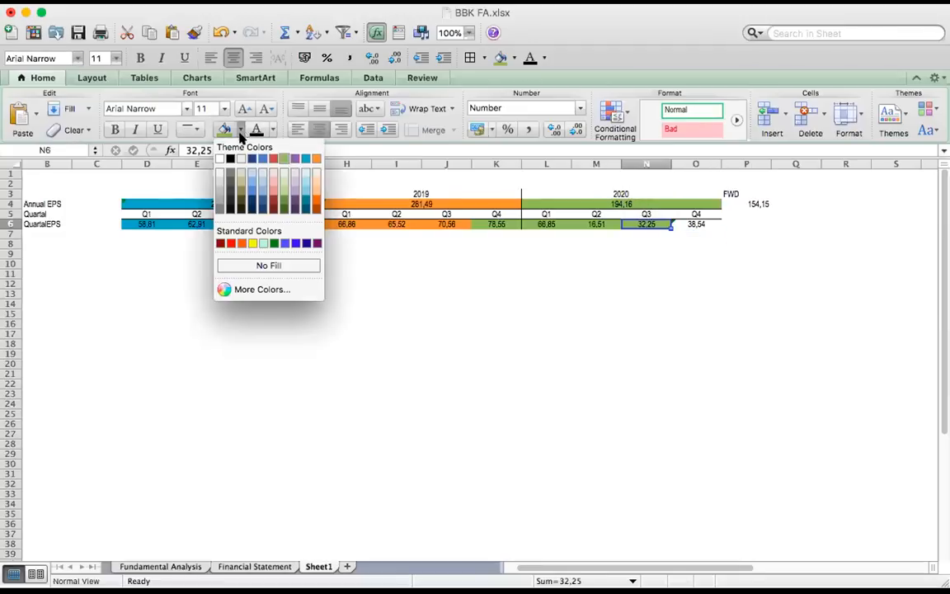
pyautogui.click(248, 260)
pyautogui.press('BackSpace')
pyautogui.press('Right')
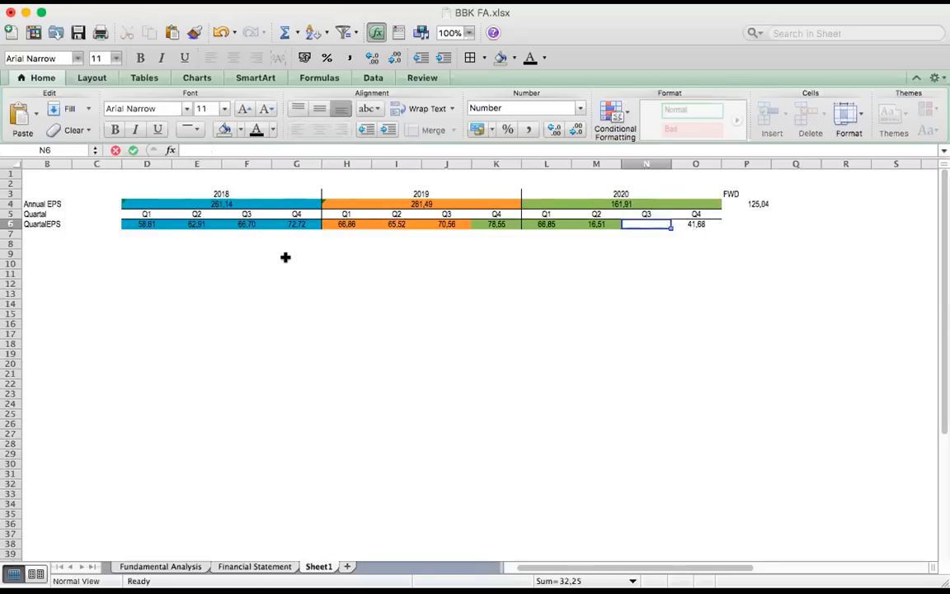
pyautogui.press('BackSpace')
pyautogui.press('Return')
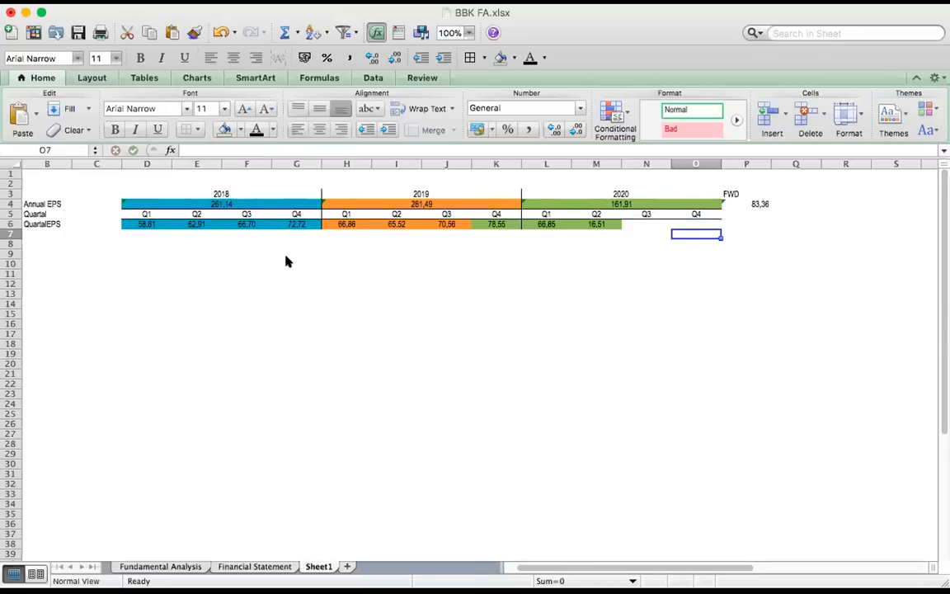
# Fill the Q3 2019 EPS cell J6 with the same green as 2020 and check the 2020 Annual EPS formula
pyautogui.press('Left')
pyautogui.press('Up')
pyautogui.press('Left')
pyautogui.press('Left')
pyautogui.press('Left')
pyautogui.press('Left')
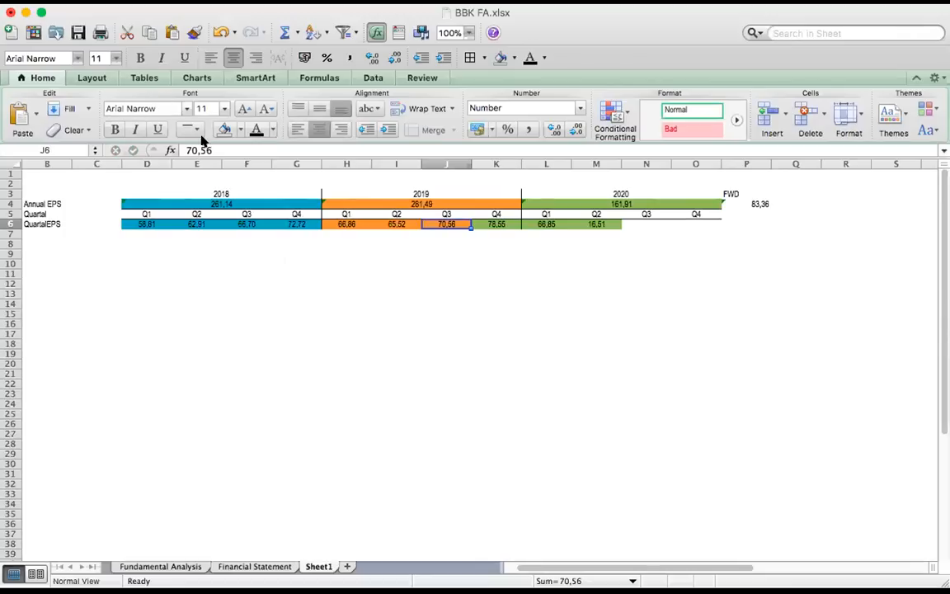
pyautogui.click(241, 130)
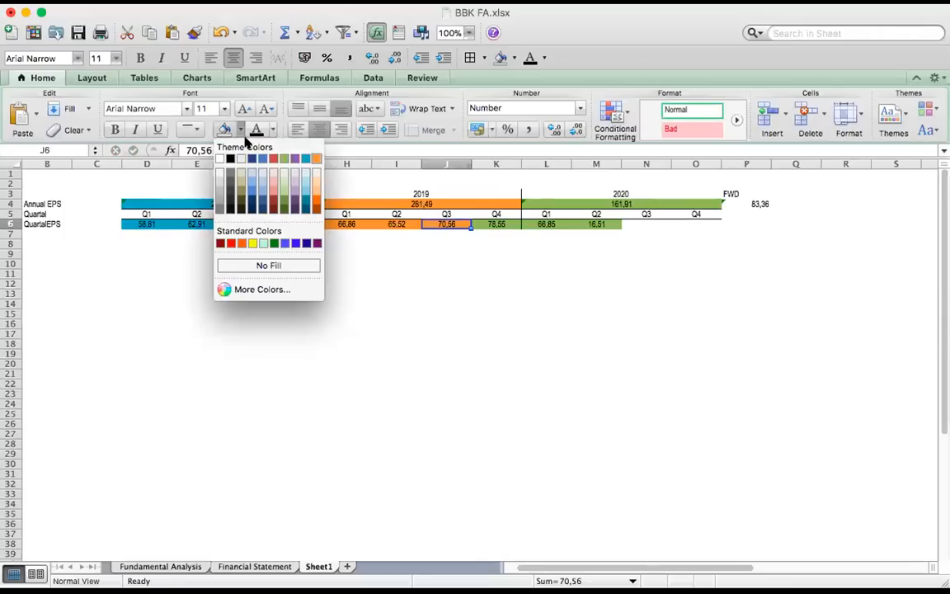
pyautogui.click(278, 150)
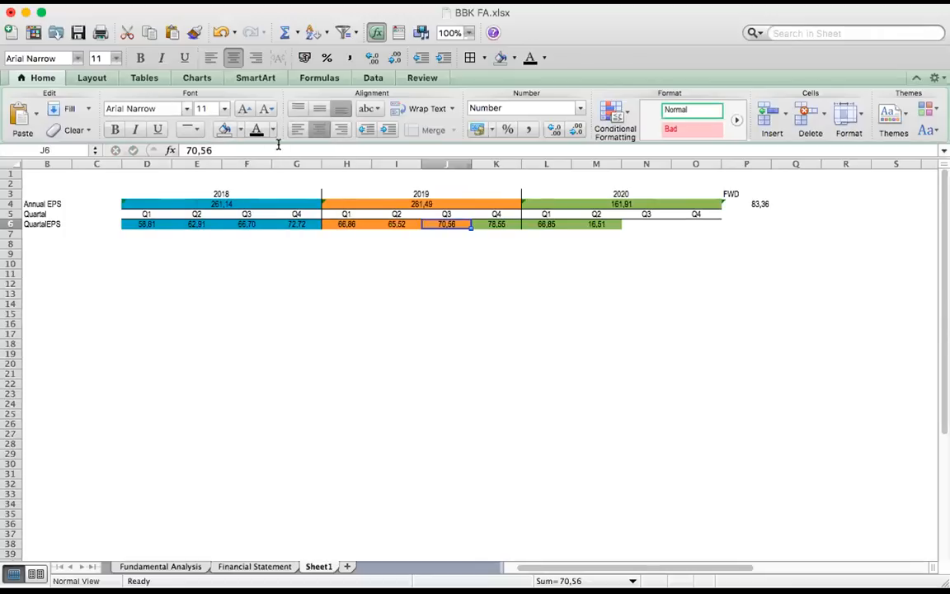
pyautogui.click(241, 130)
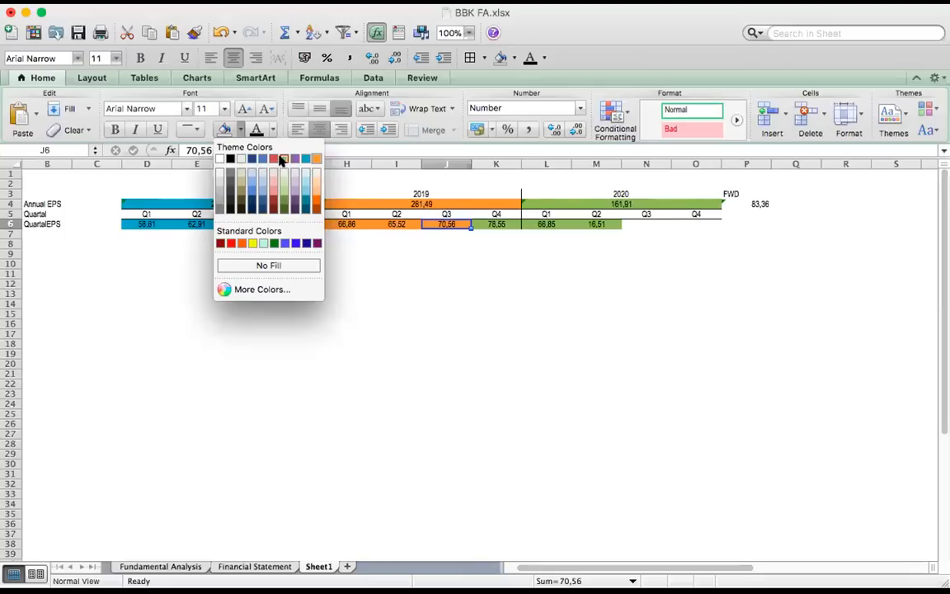
pyautogui.click(282, 159)
pyautogui.click(635, 201)
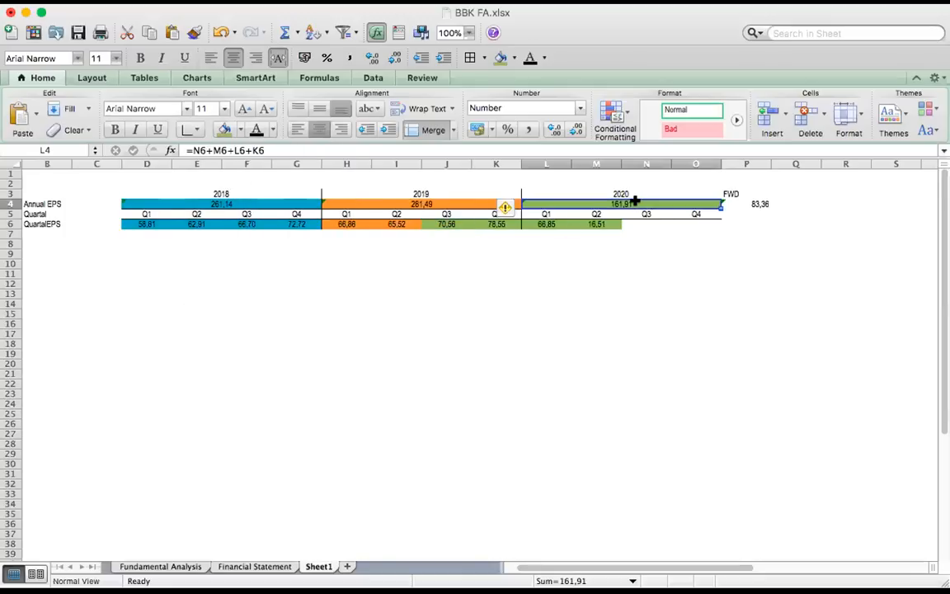
pyautogui.click(590, 282)
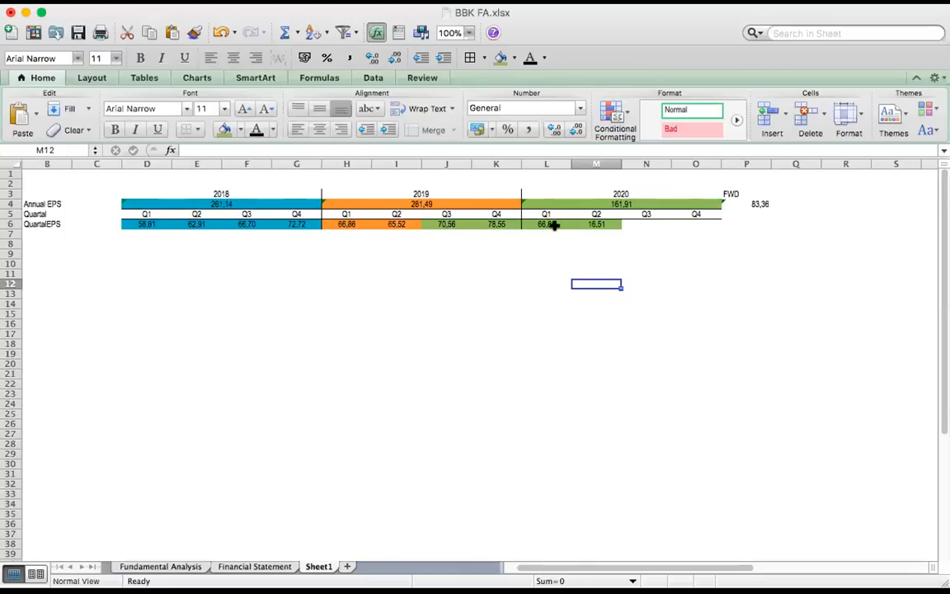
# Delete the Q2 2020 EPS value in M6 and remove the cell's fill
pyautogui.click(583, 221)
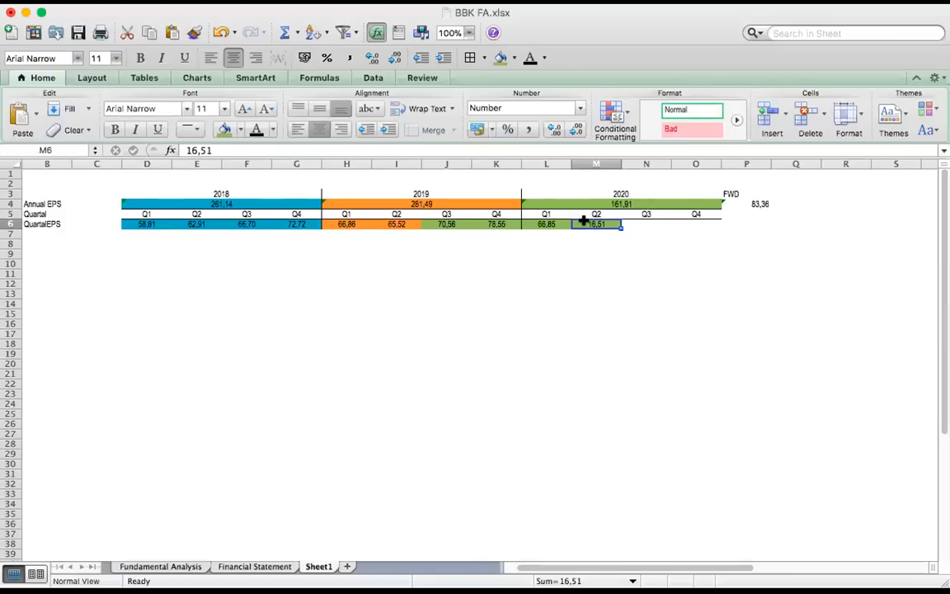
pyautogui.press('BackSpace')
pyautogui.press('Return')
pyautogui.press('Up')
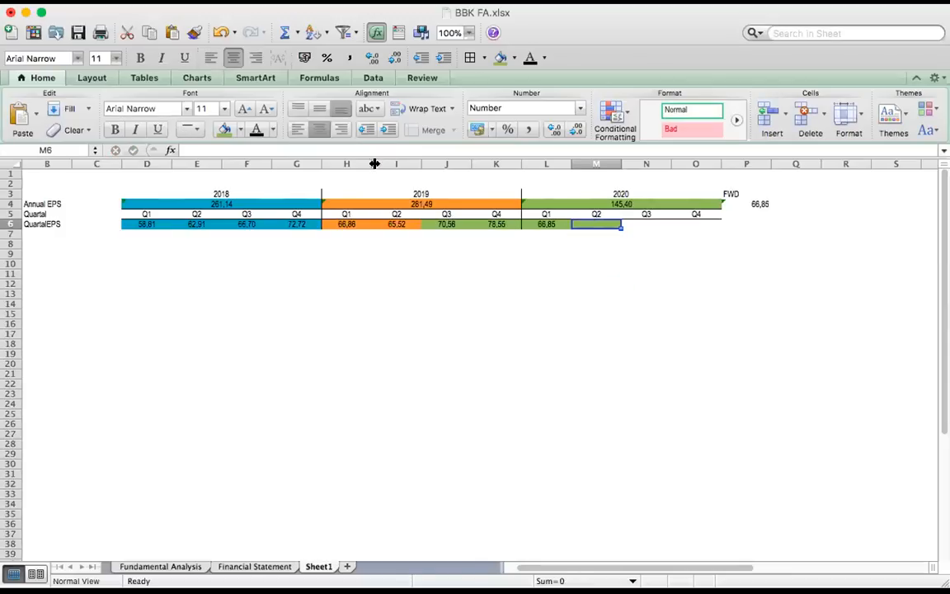
pyautogui.click(236, 128)
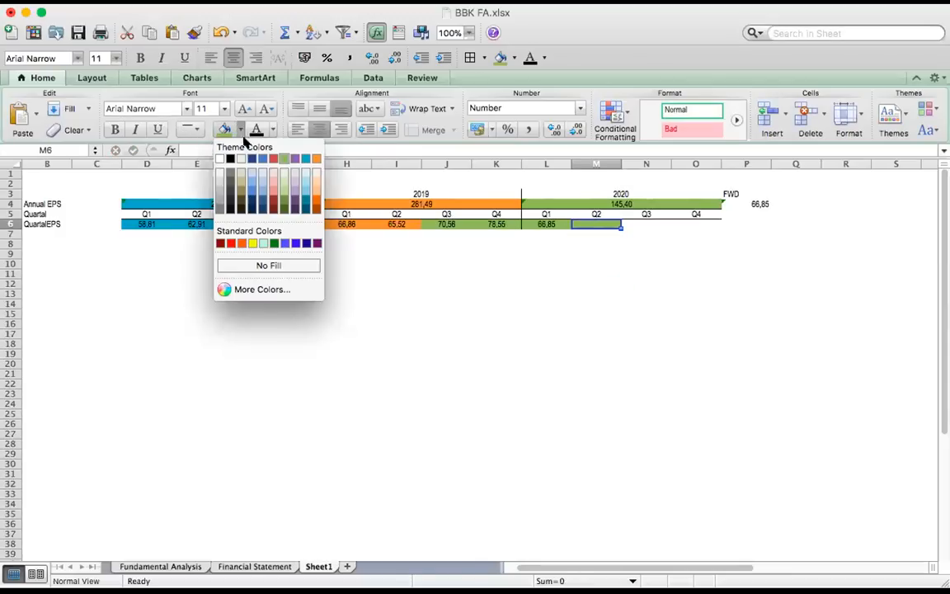
pyautogui.click(265, 264)
# Fill the Q2 2019 EPS cell I6 with the same green as the 2020 values
pyautogui.click(396, 219)
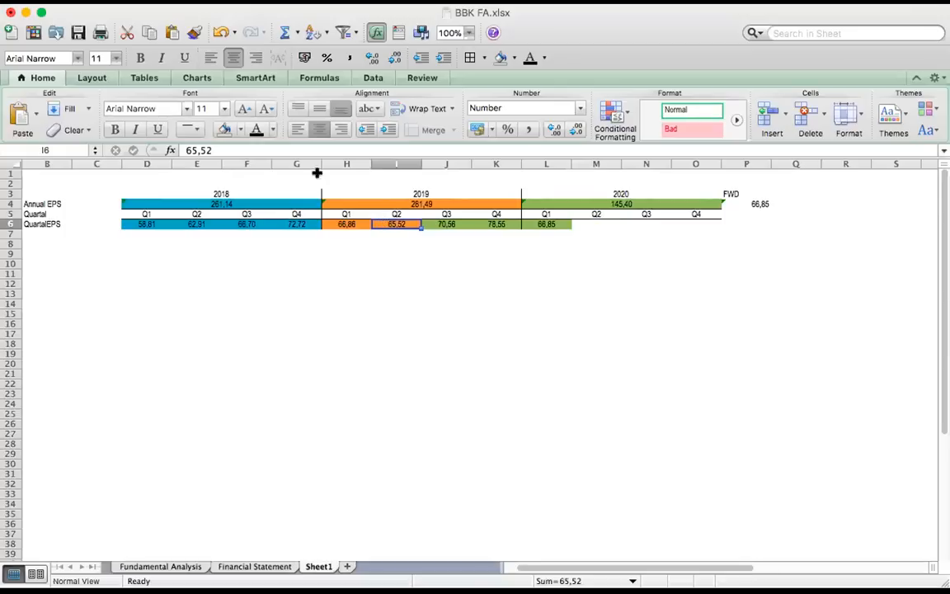
pyautogui.click(238, 129)
pyautogui.click(284, 158)
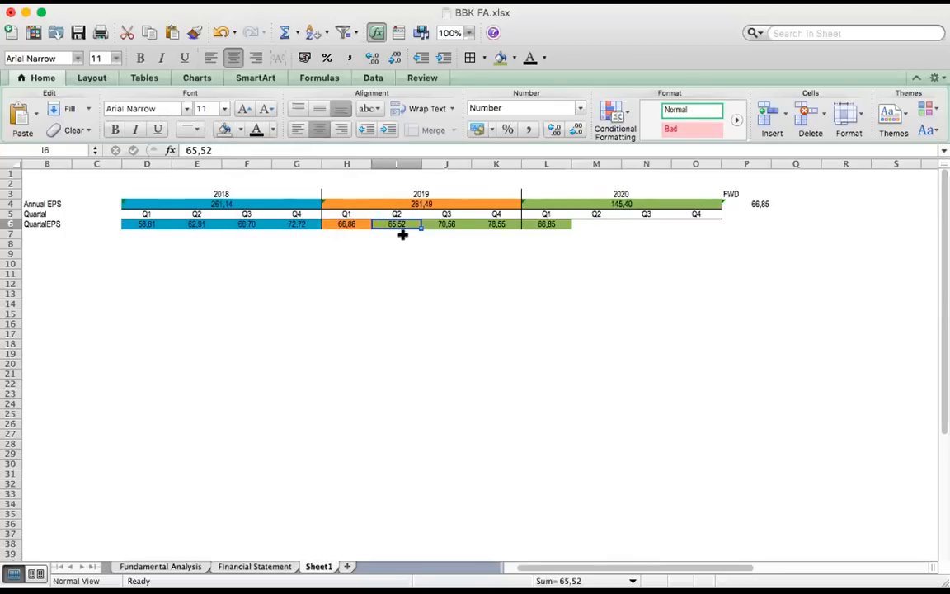
pyautogui.click(495, 283)
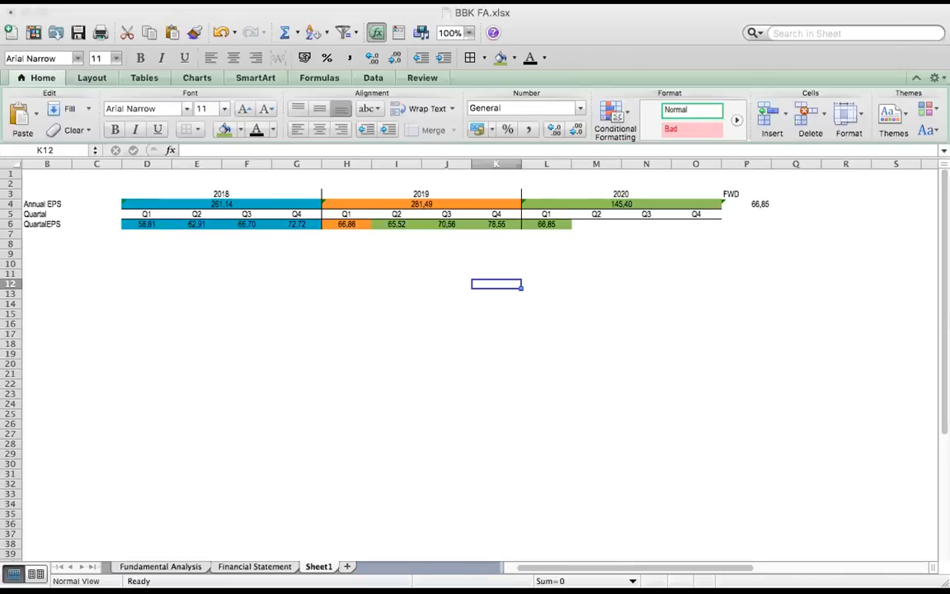
# Review the 2018, 2019 and 2020 year headers and the start of the QuartalEPS row
pyautogui.click(658, 18)
pyautogui.click(234, 192)
pyautogui.click(369, 193)
pyautogui.click(552, 193)
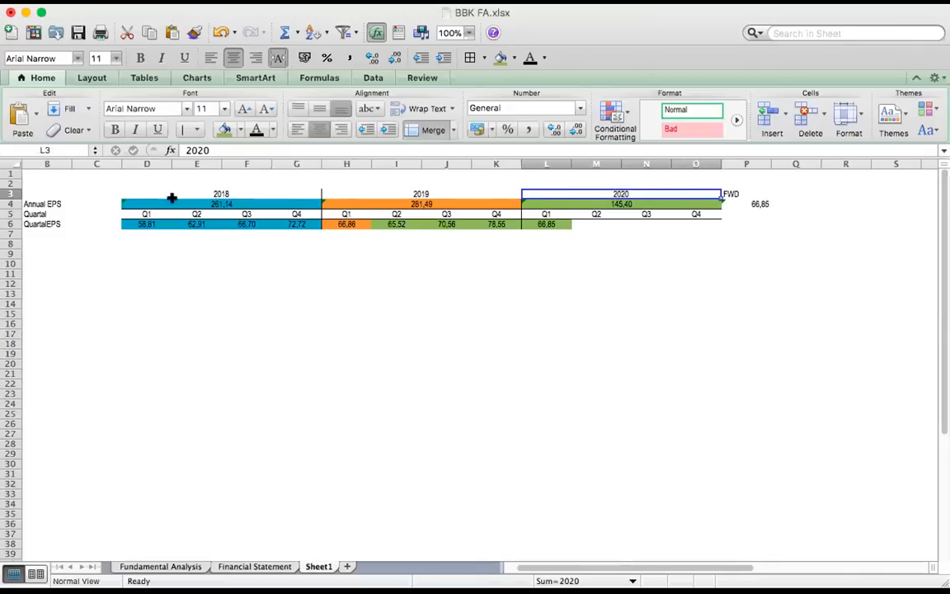
pyautogui.click(81, 224)
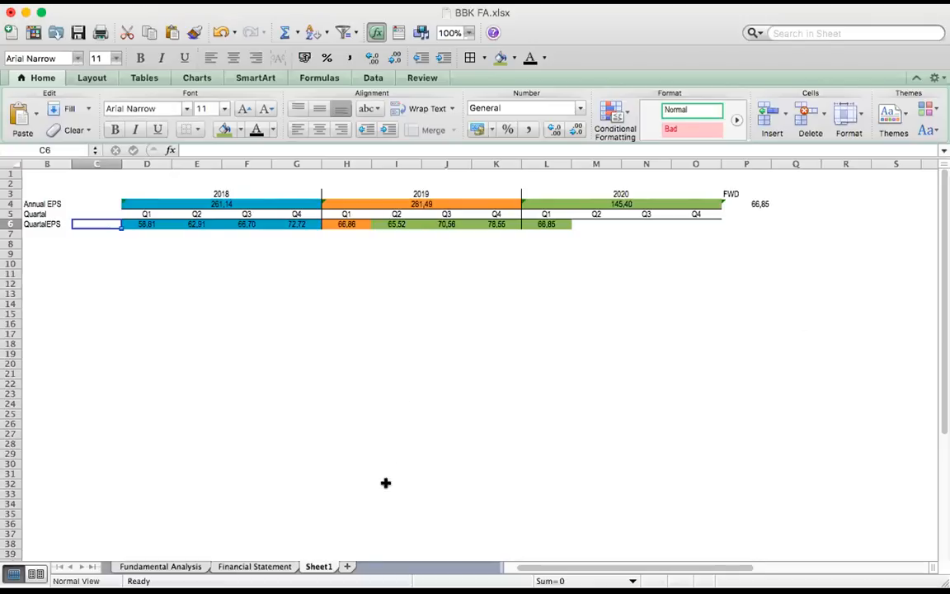
# Paste the copied Last 52-weeks P/E Movement table for Company A below the EPS table, starting at D12
pyautogui.click(208, 350)
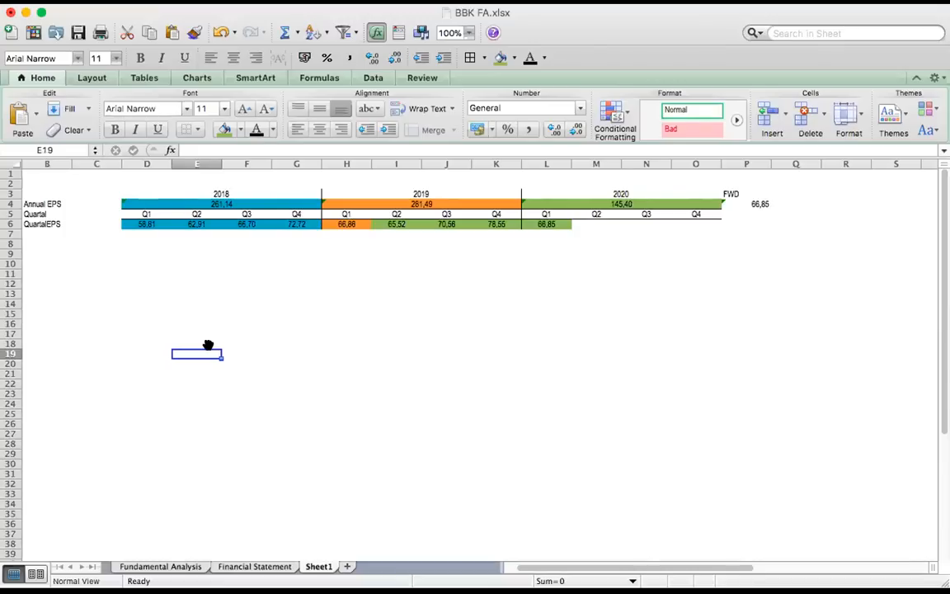
pyautogui.moveTo(208, 345); pyautogui.dragTo(181, 293)
pyautogui.click(143, 284)
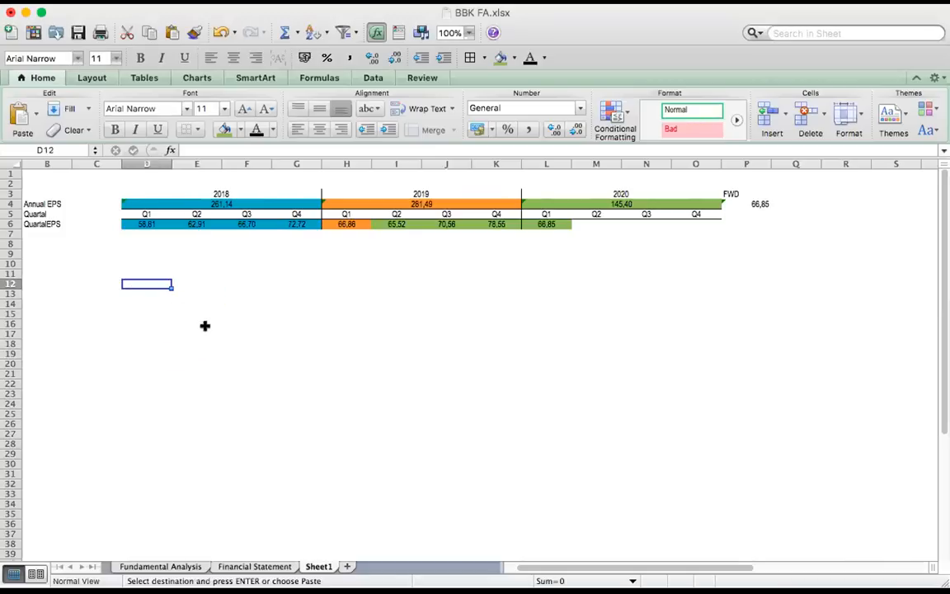
pyautogui.press('super+v')
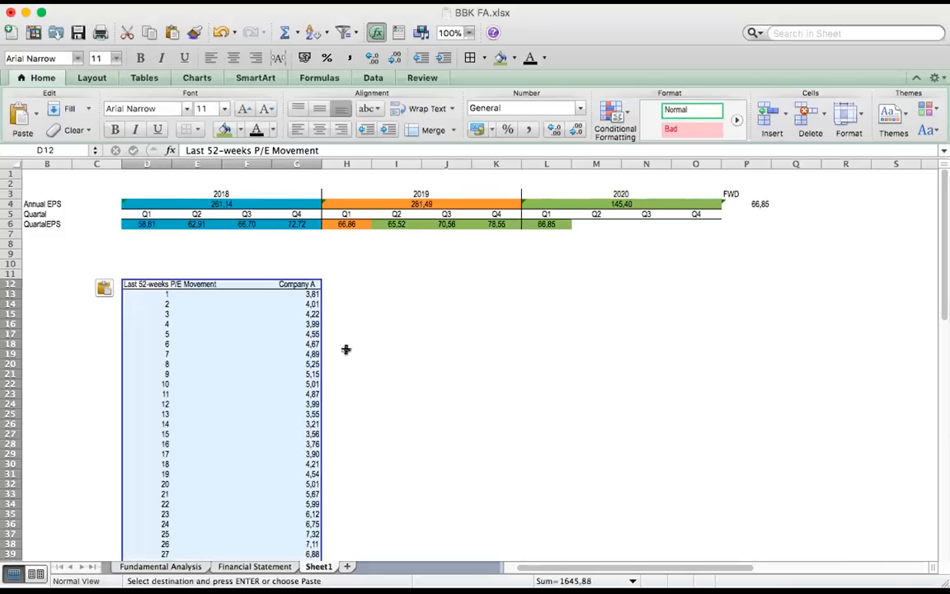
# Paste the copied Price to Earning Ratio (PER) block with its Price / EPS formula at C117 for Company A on the Financial Statement sheet
pyautogui.scroll(-2, 295, 343)
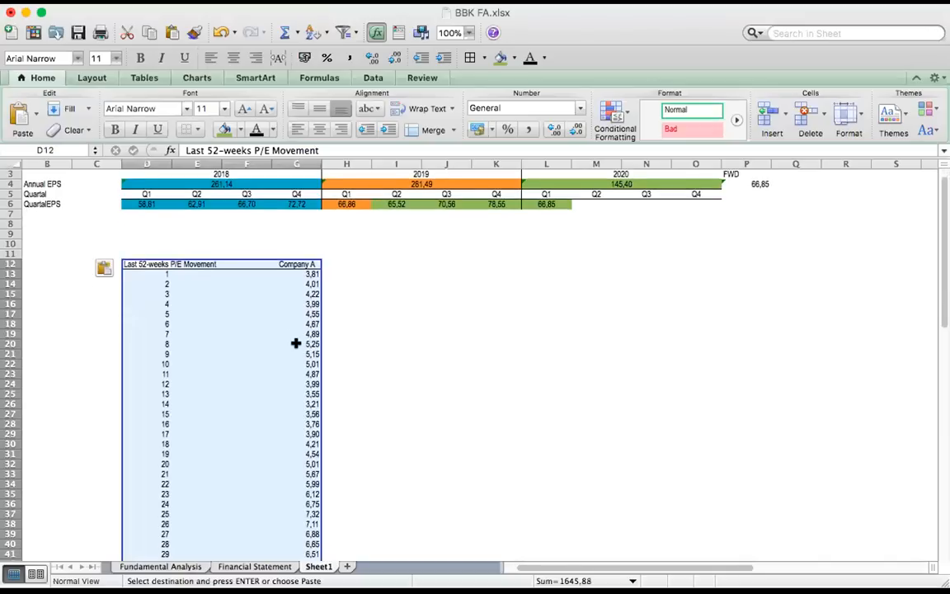
pyautogui.scroll(-5, 244, 307)
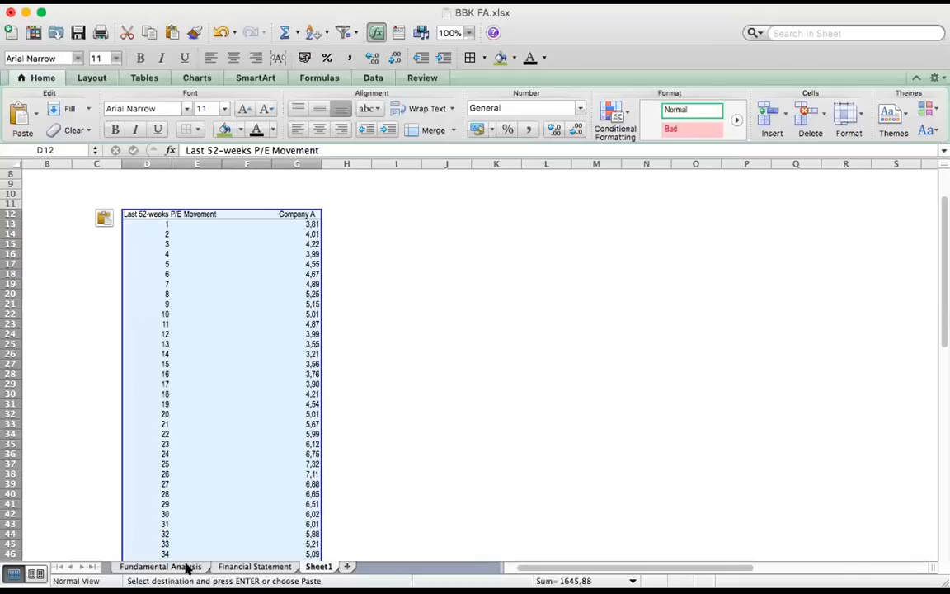
pyautogui.click(221, 568)
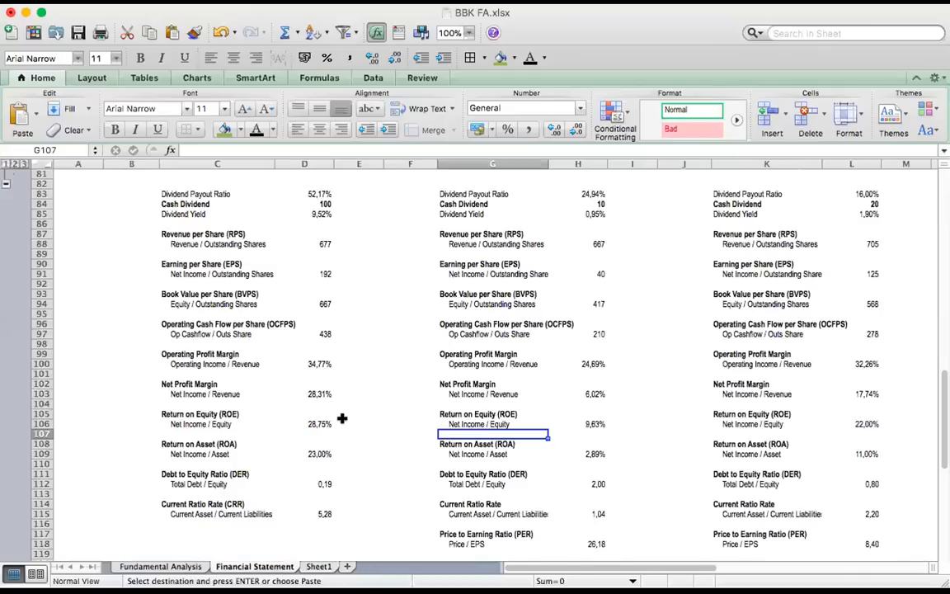
pyautogui.scroll(-1, 310, 377)
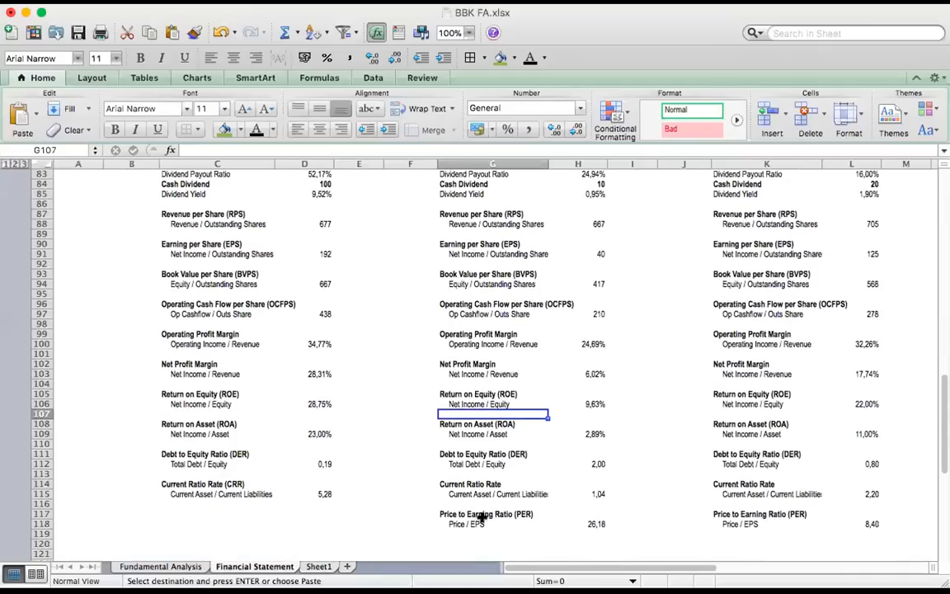
pyautogui.click(188, 513)
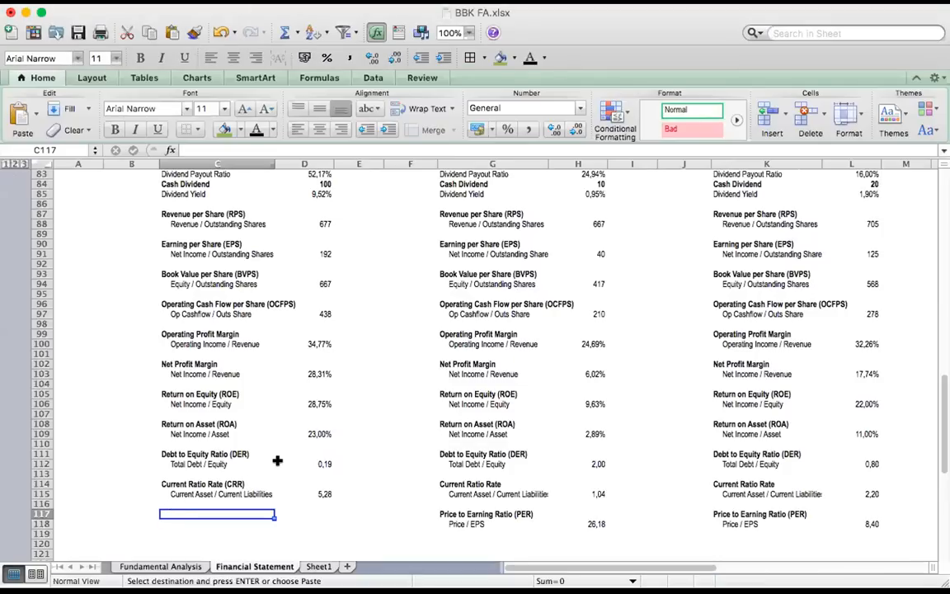
pyautogui.write('Price to Earning Ratio (PER) Price / EPS\t5,48')
pyautogui.scroll(-3, 425, 418)
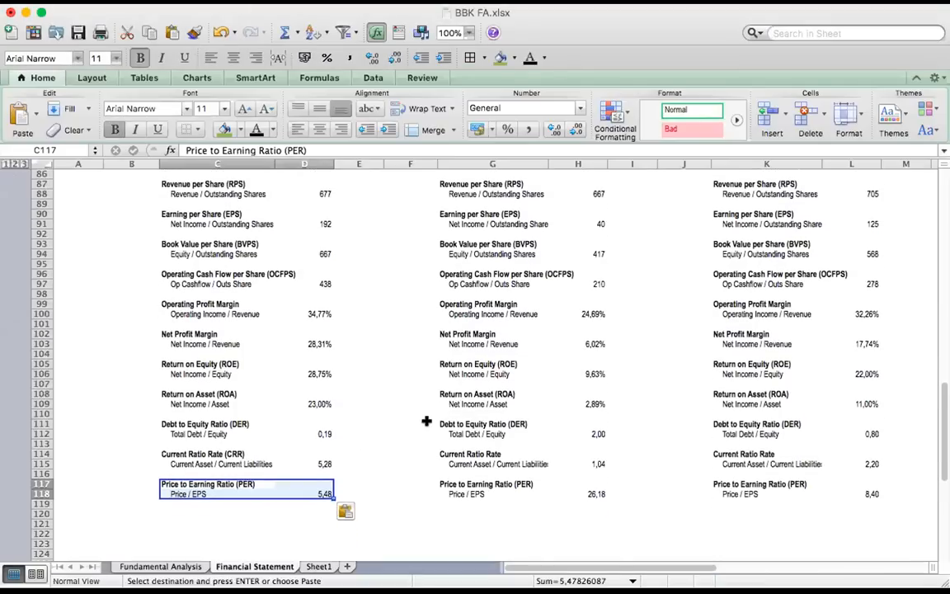
# Examine the Price to Earning Ratio entries of the three companies and Company A's EPS in D91, which the ratio uses
pyautogui.click(493, 490)
pyautogui.click(720, 484)
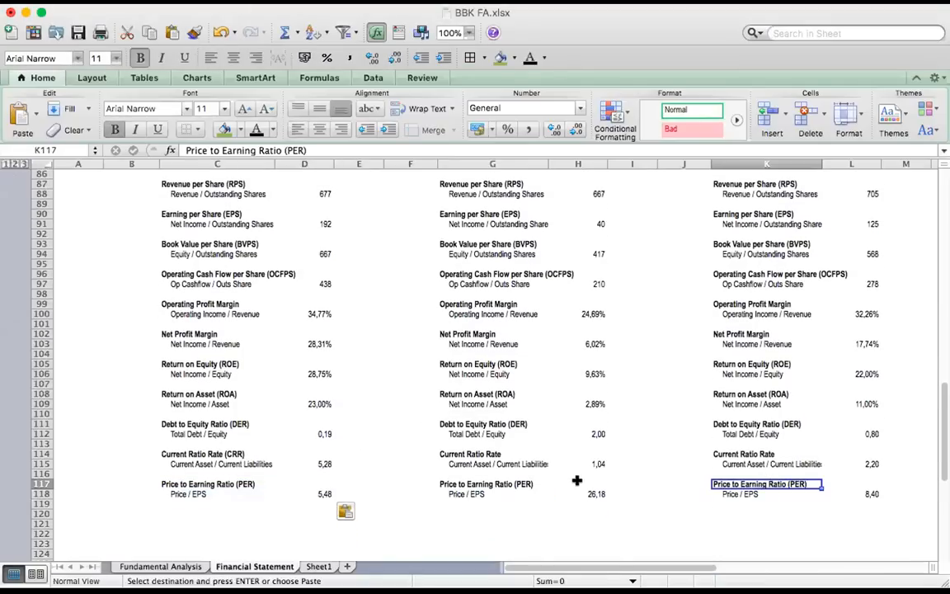
pyautogui.click(243, 484)
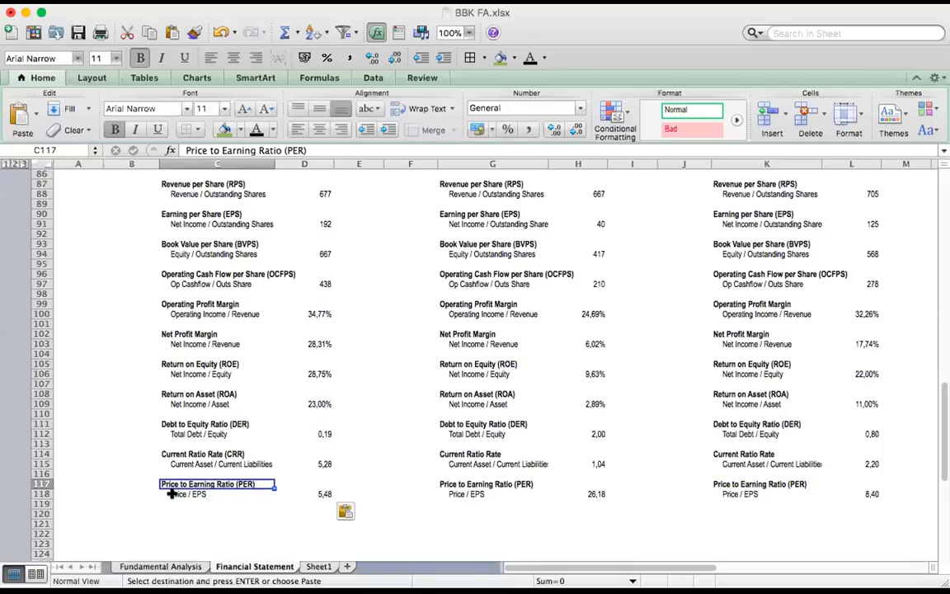
pyautogui.press('Down')
pyautogui.press('Down')
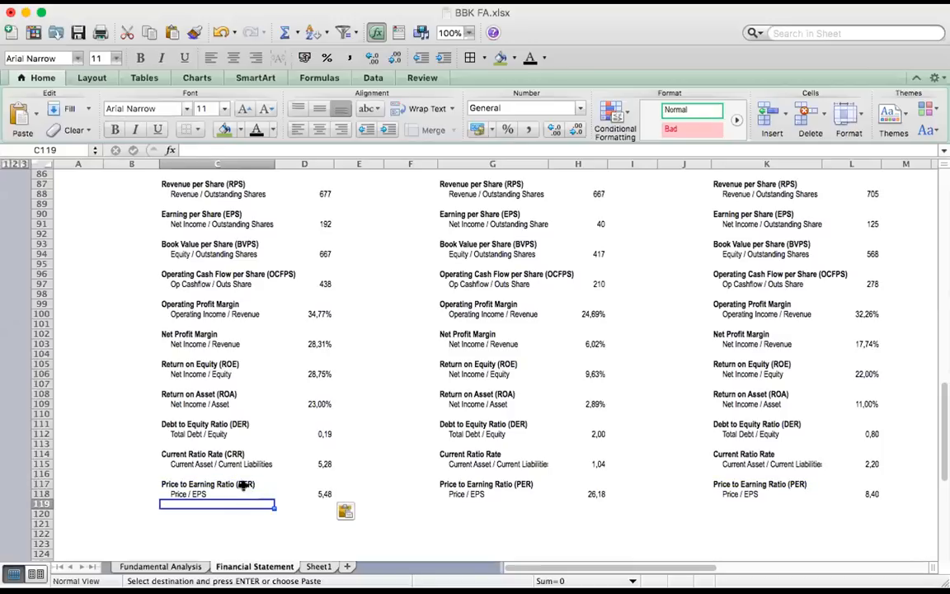
pyautogui.scroll(1, 247, 474)
pyautogui.click(323, 234)
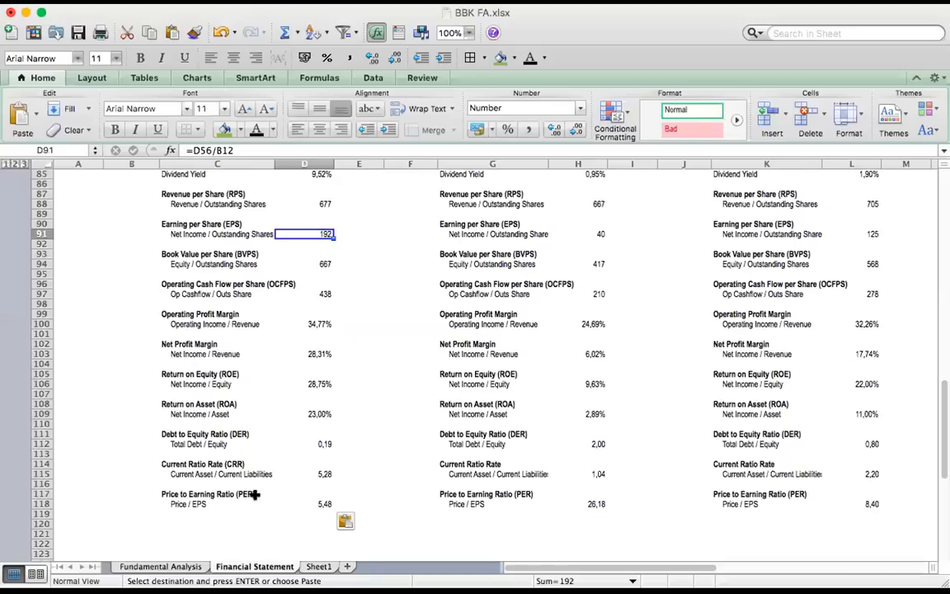
pyautogui.click(179, 495)
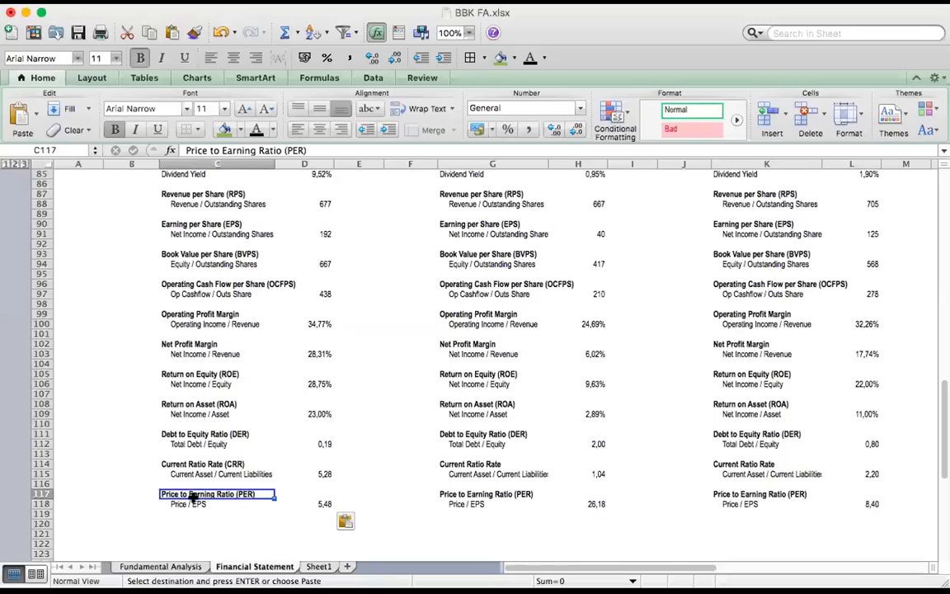
pyautogui.press('Down')
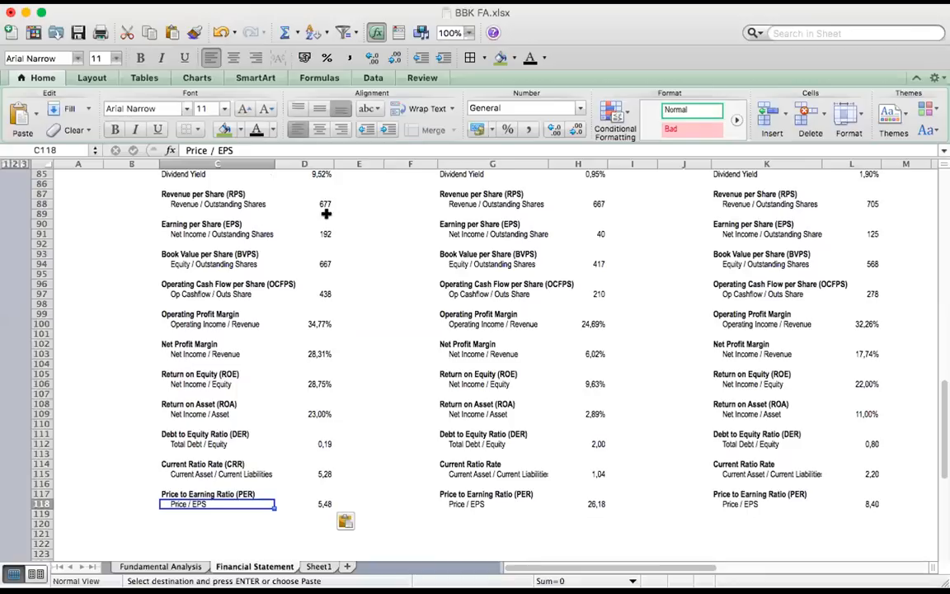
pyautogui.click(326, 230)
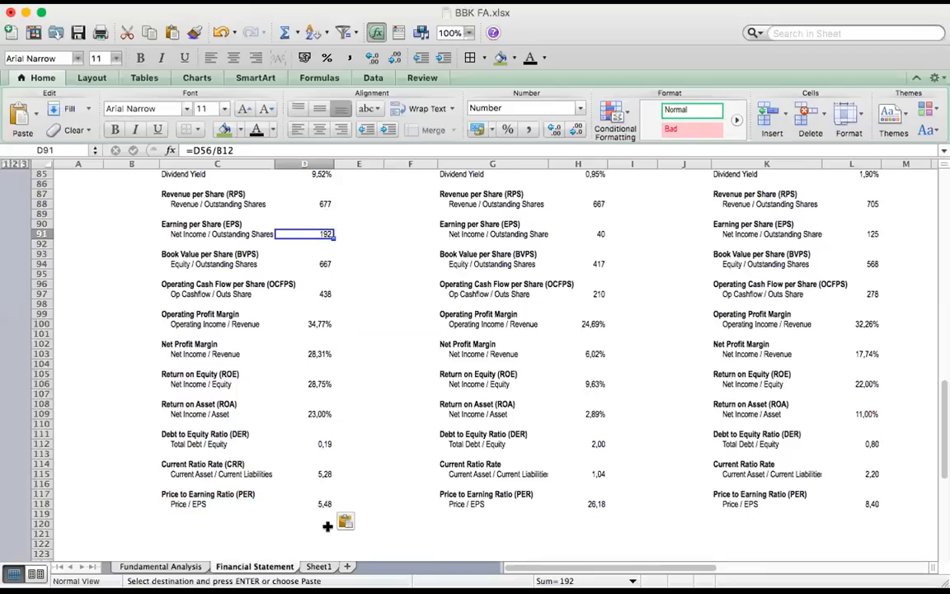
pyautogui.click(225, 502)
# Check the Current Price entries of Companies A, B and C beside their asset diagrams
pyautogui.scroll(15, 194, 322)
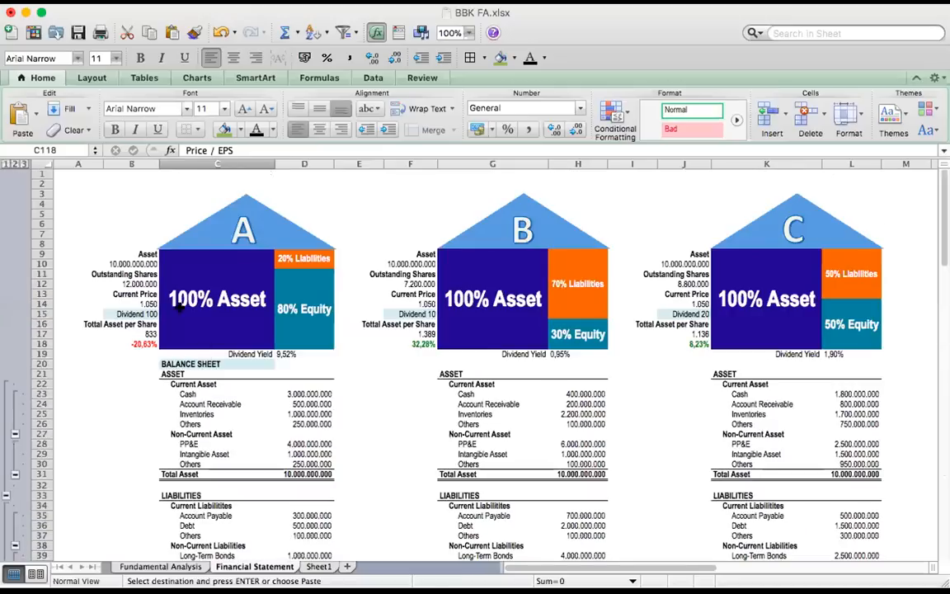
pyautogui.click(140, 304)
pyautogui.click(389, 295)
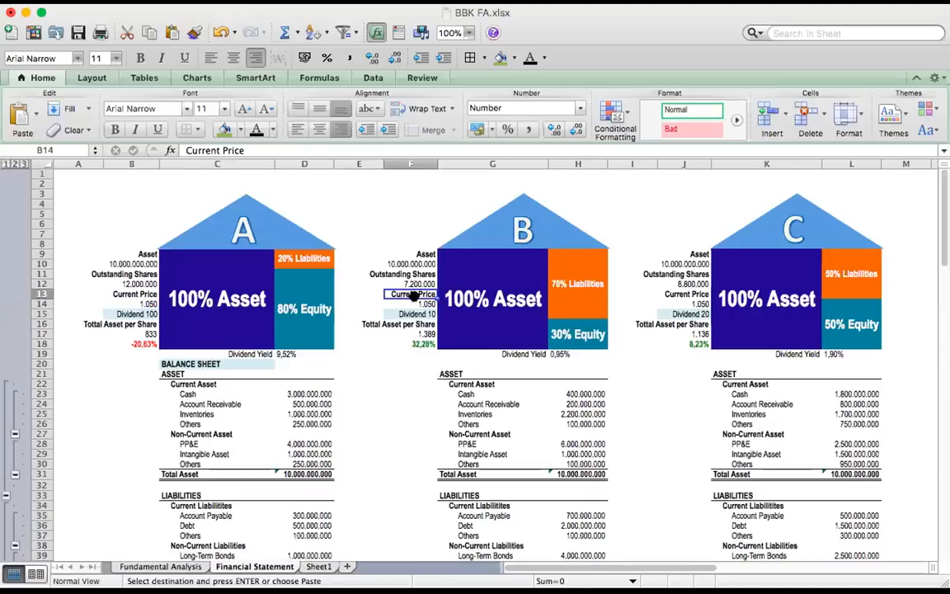
pyautogui.click(675, 303)
# Inspect the Price / EPS formulas of Companies A, B and C in D118, H118 and L118
pyautogui.scroll(-5, 167, 429)
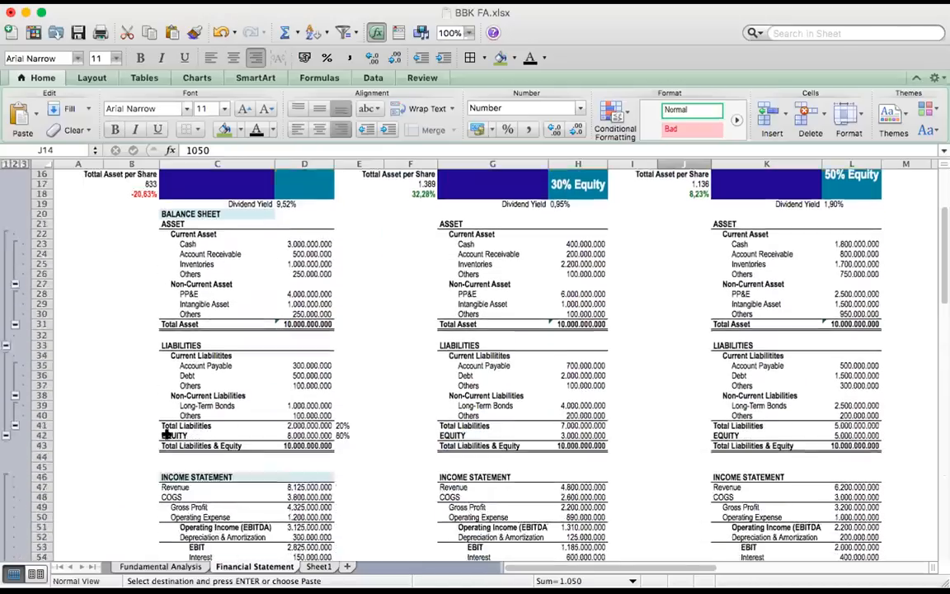
pyautogui.scroll(-9, 167, 434)
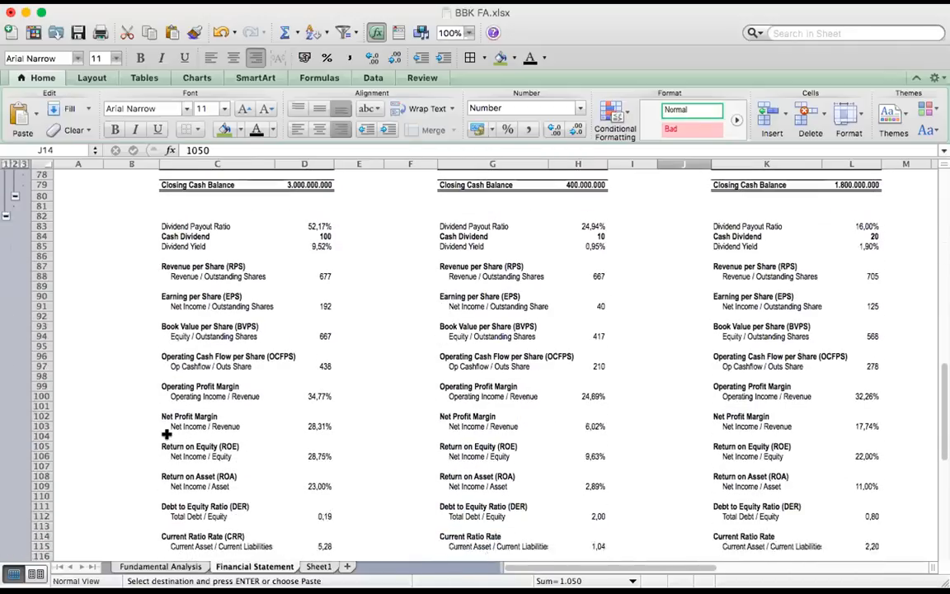
pyautogui.scroll(-2, 167, 434)
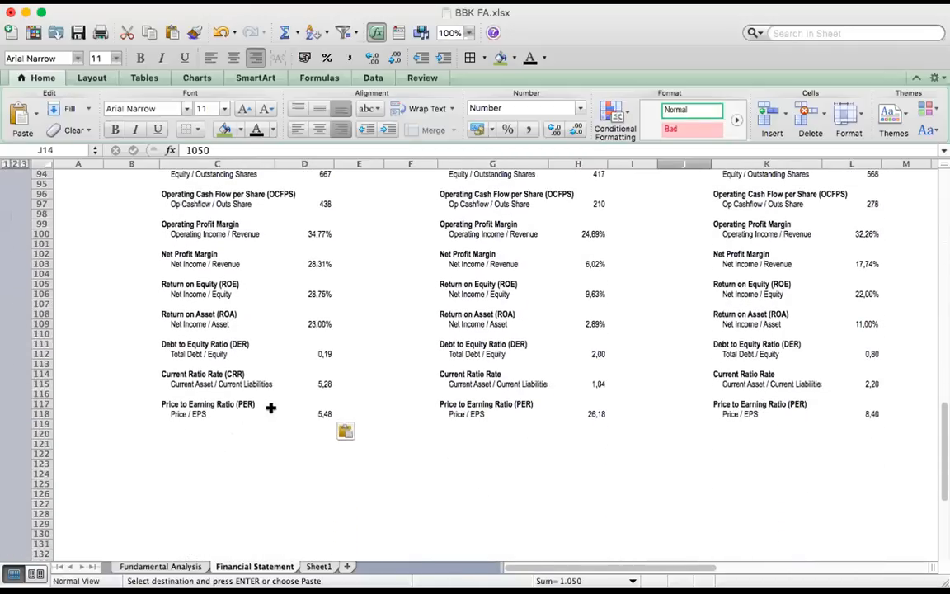
pyautogui.click(304, 412)
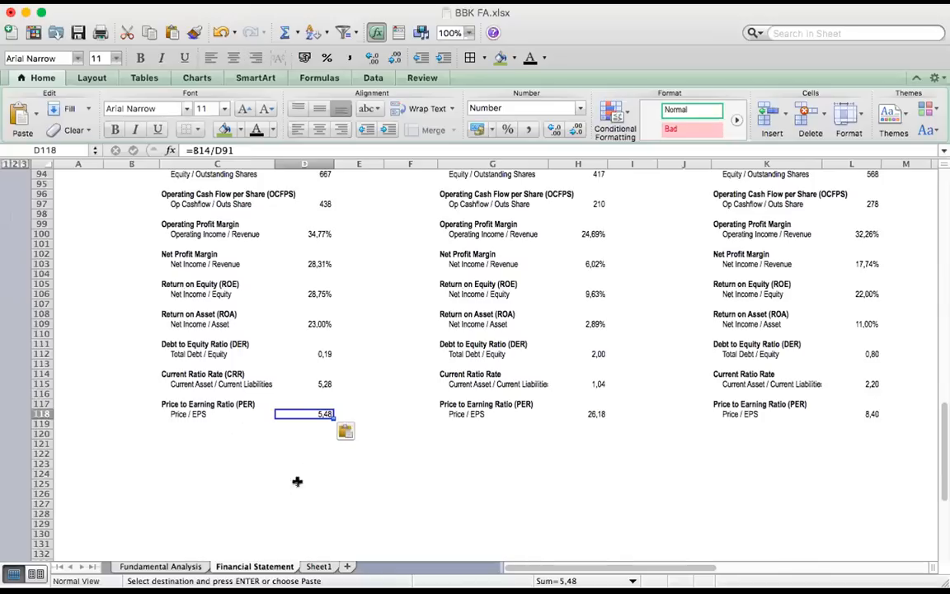
pyautogui.click(591, 413)
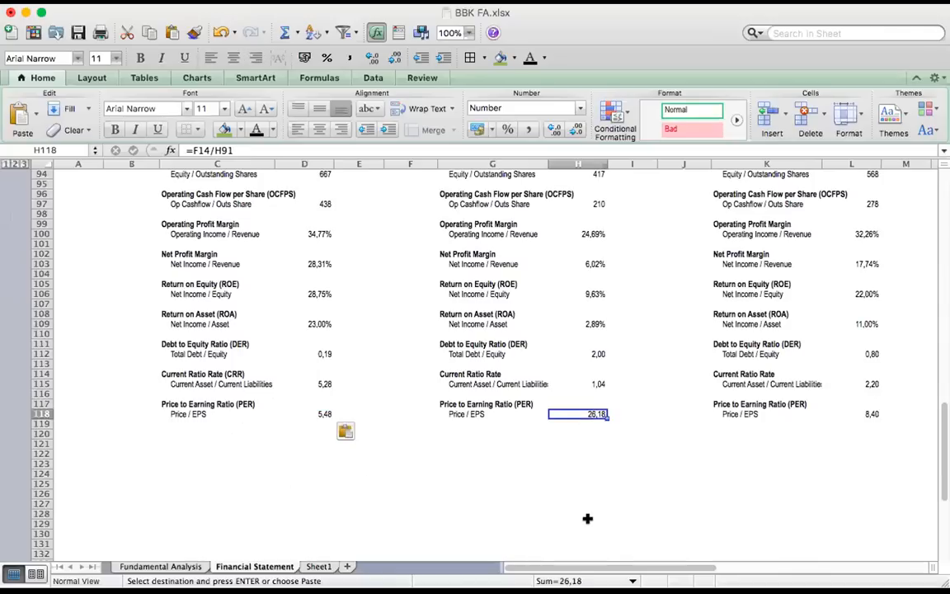
pyautogui.click(864, 414)
pyautogui.moveTo(341, 414); pyautogui.dragTo(341, 421)
pyautogui.click(412, 431)
pyautogui.click(389, 460)
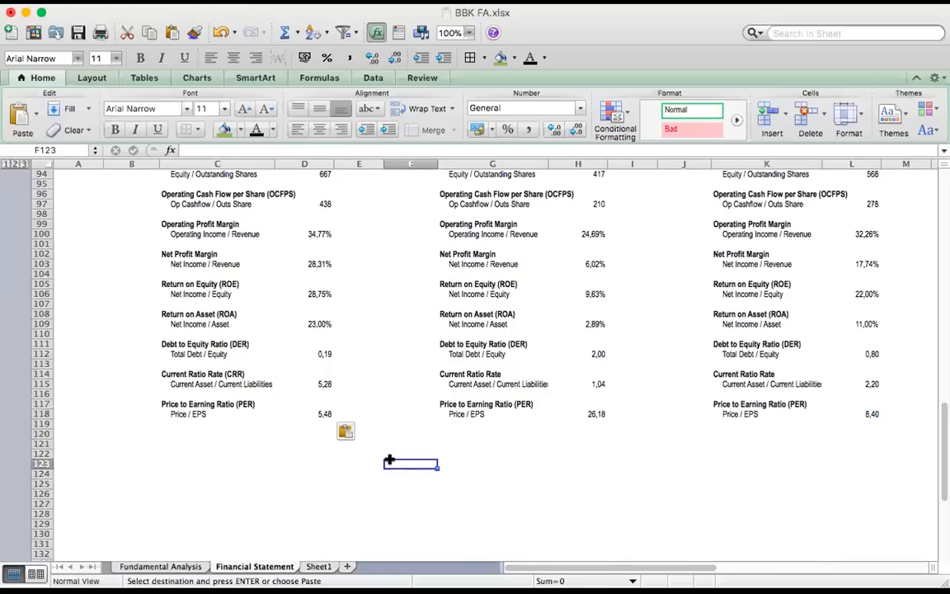
# Compare Company A's price to earning ratio in D118 with those of Companies B and C
pyautogui.click(314, 411)
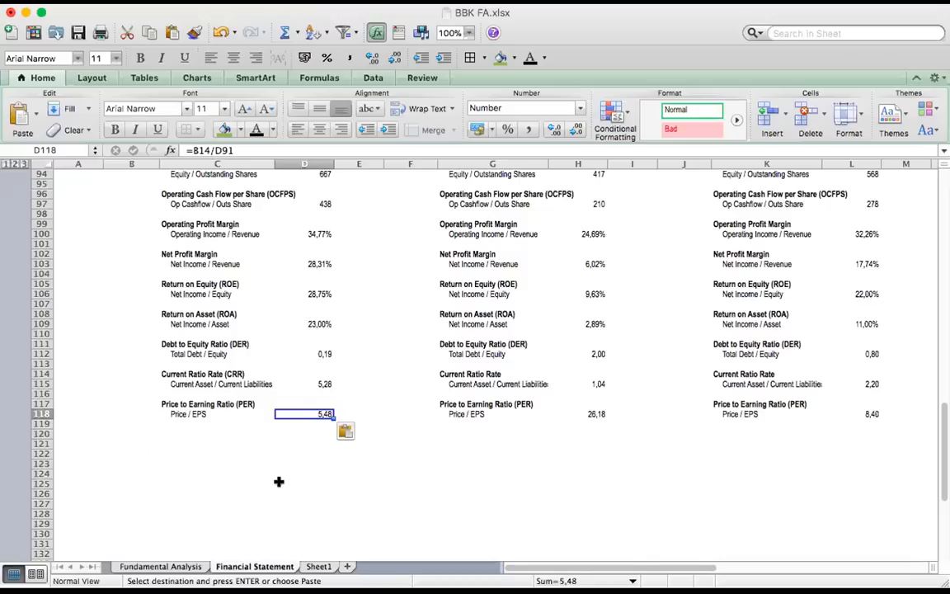
pyautogui.click(280, 483)
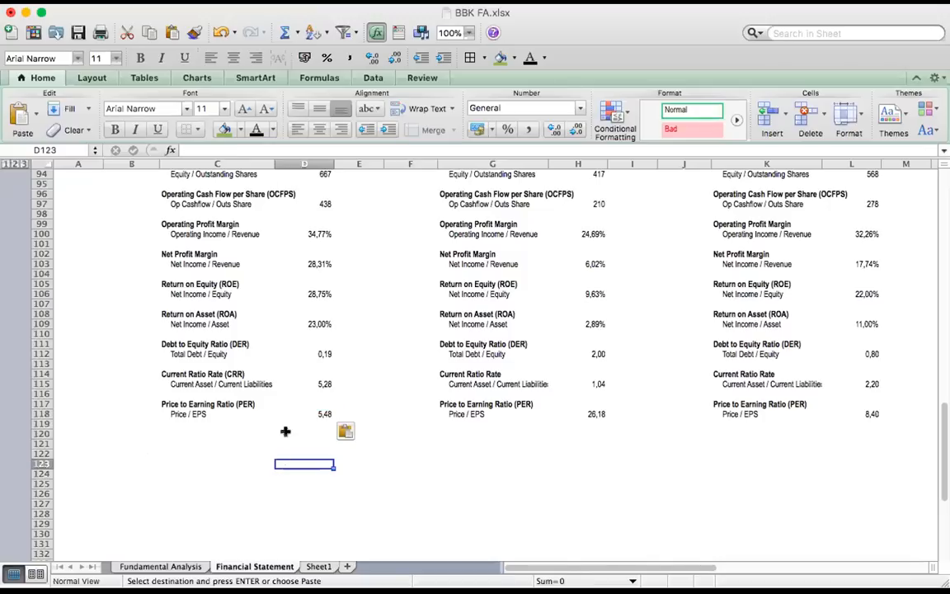
pyautogui.click(298, 411)
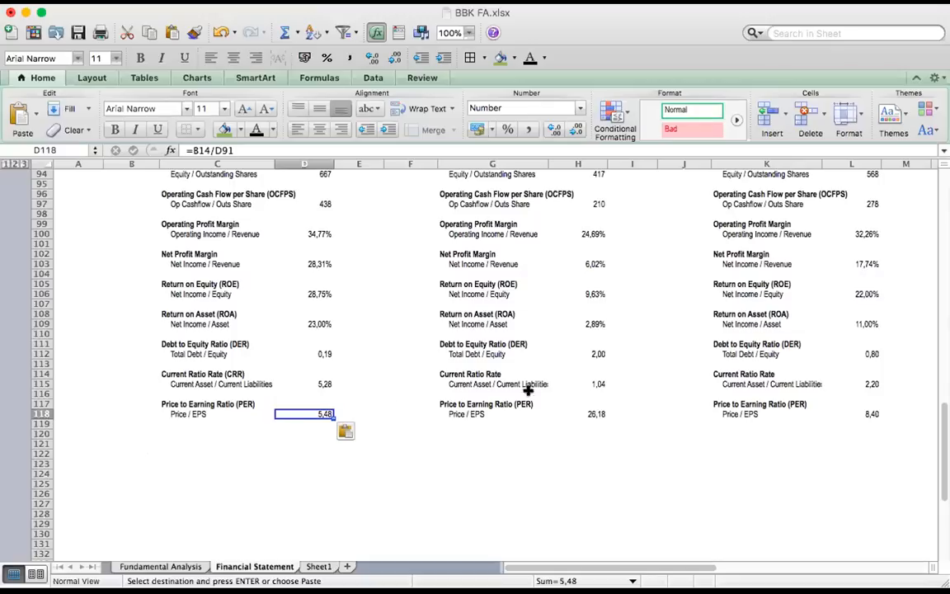
pyautogui.click(573, 412)
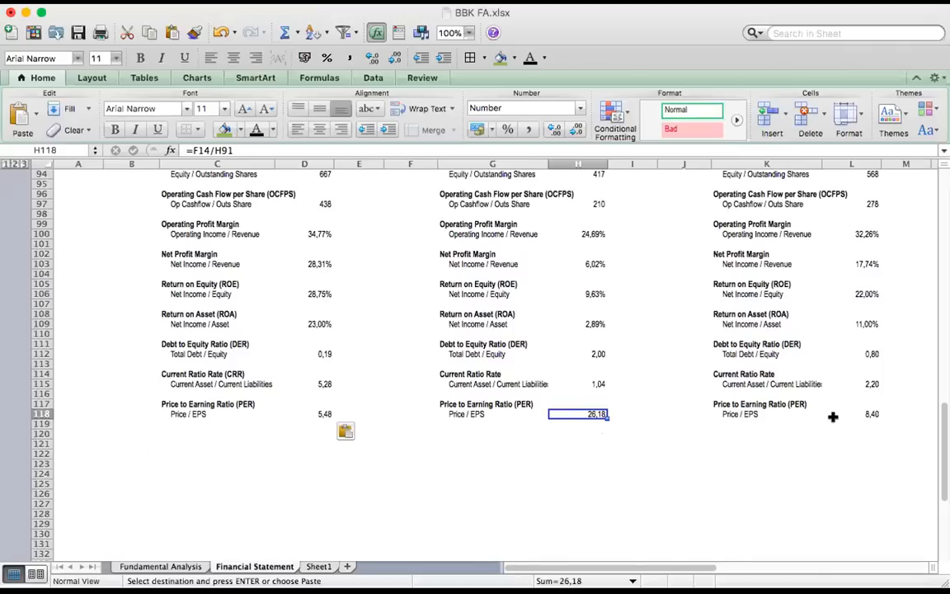
pyautogui.click(877, 415)
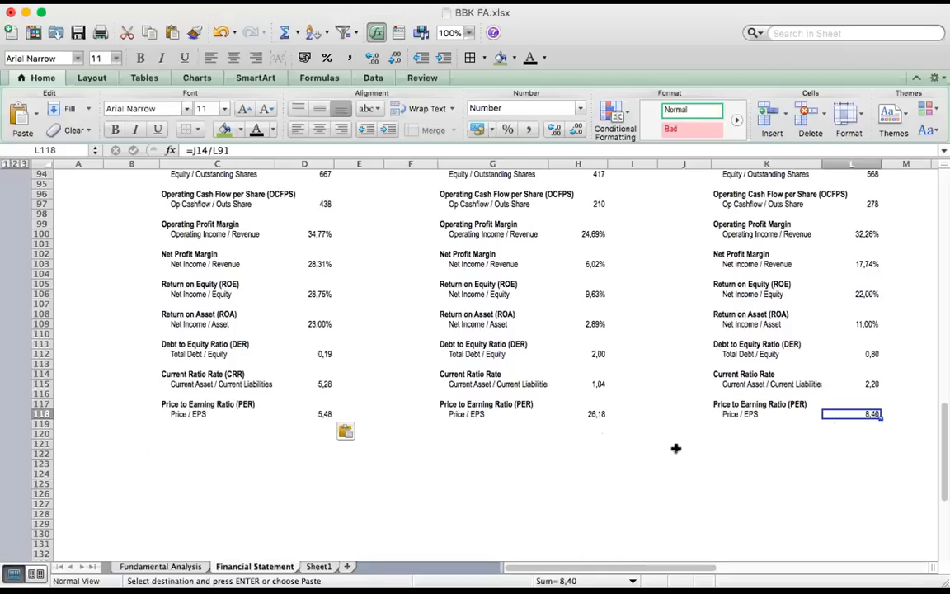
pyautogui.click(270, 413)
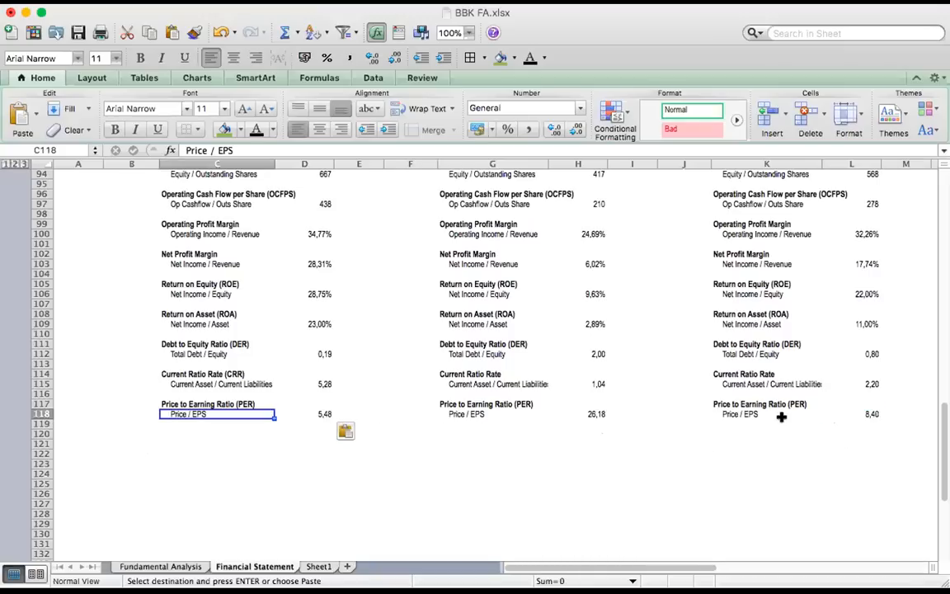
pyautogui.click(303, 412)
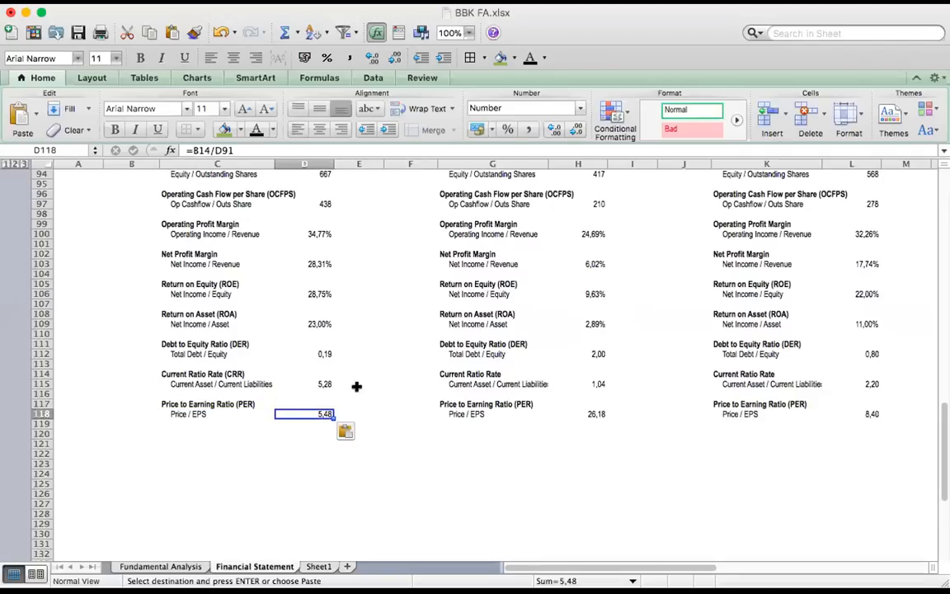
# Review Company A's current ratio and the three debt to equity ratios in row 112 alongside Company A's price to earning ratio
pyautogui.click(320, 384)
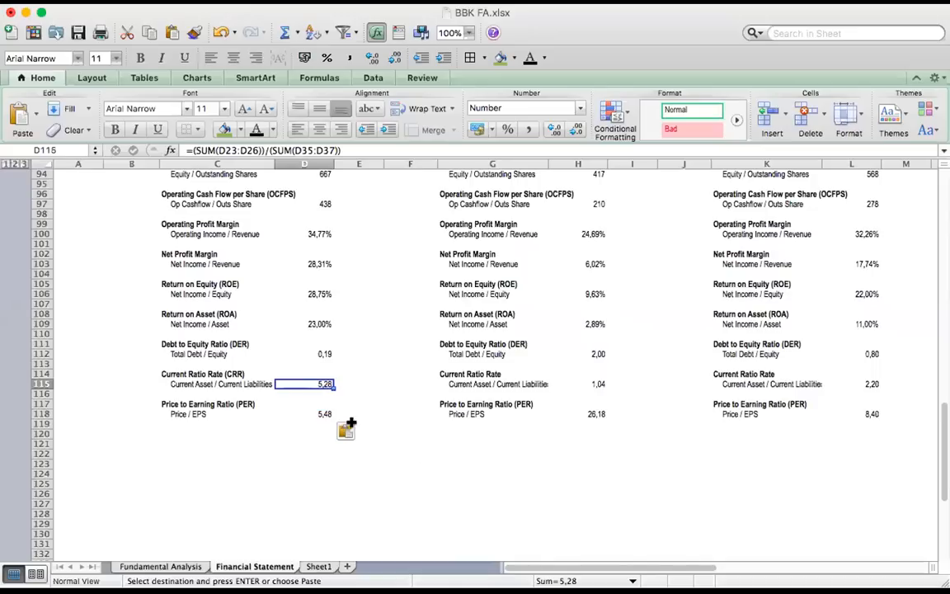
pyautogui.click(318, 355)
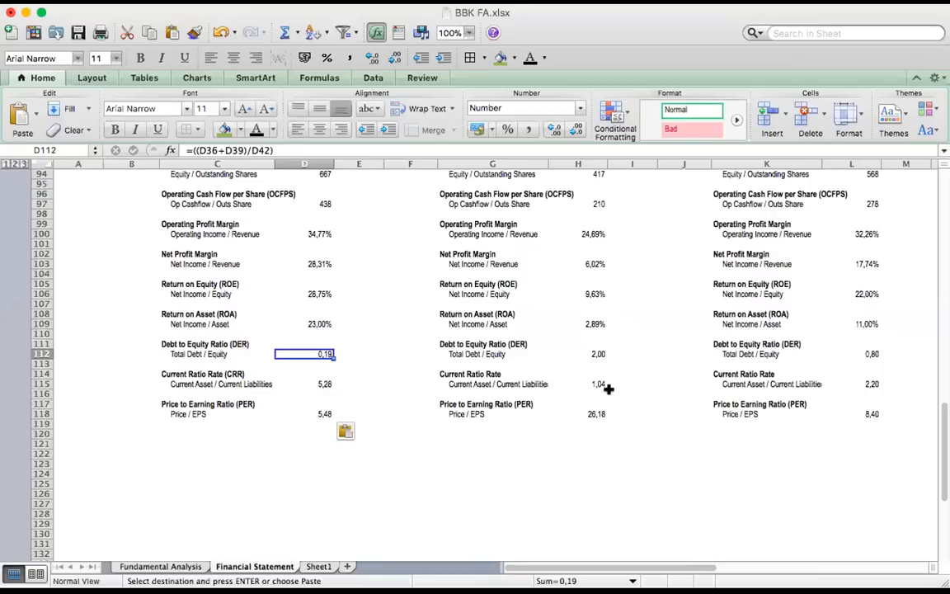
pyautogui.click(593, 354)
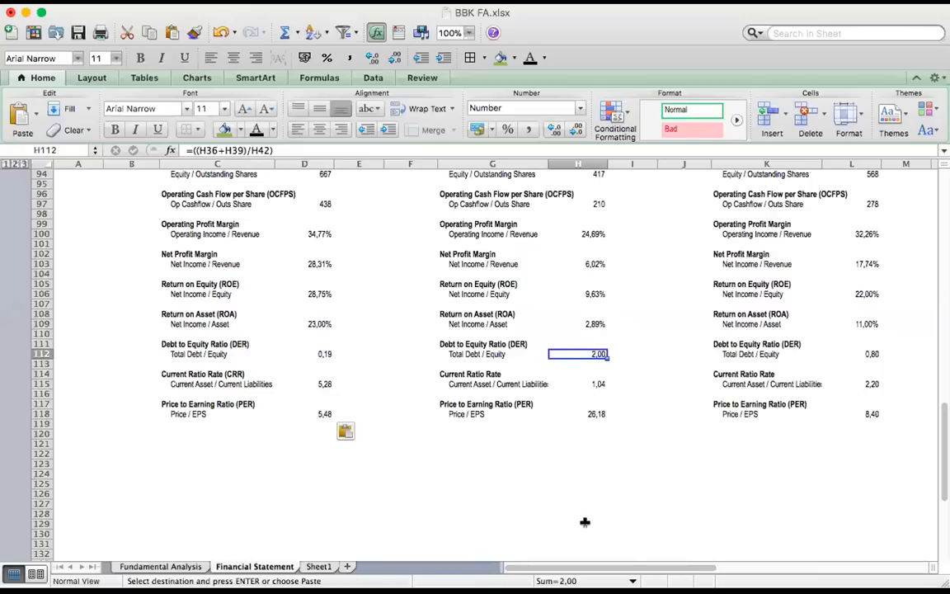
pyautogui.click(873, 350)
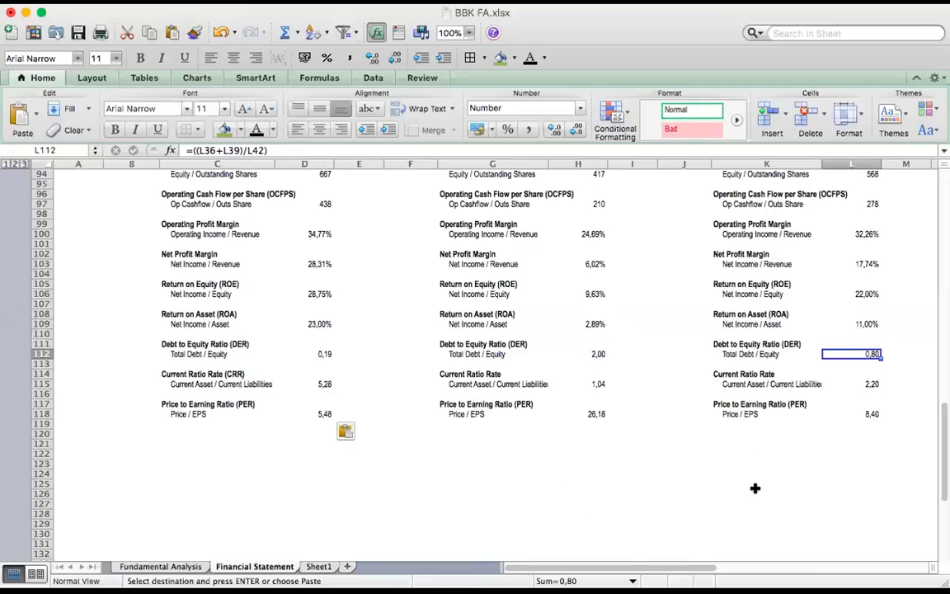
pyautogui.click(322, 354)
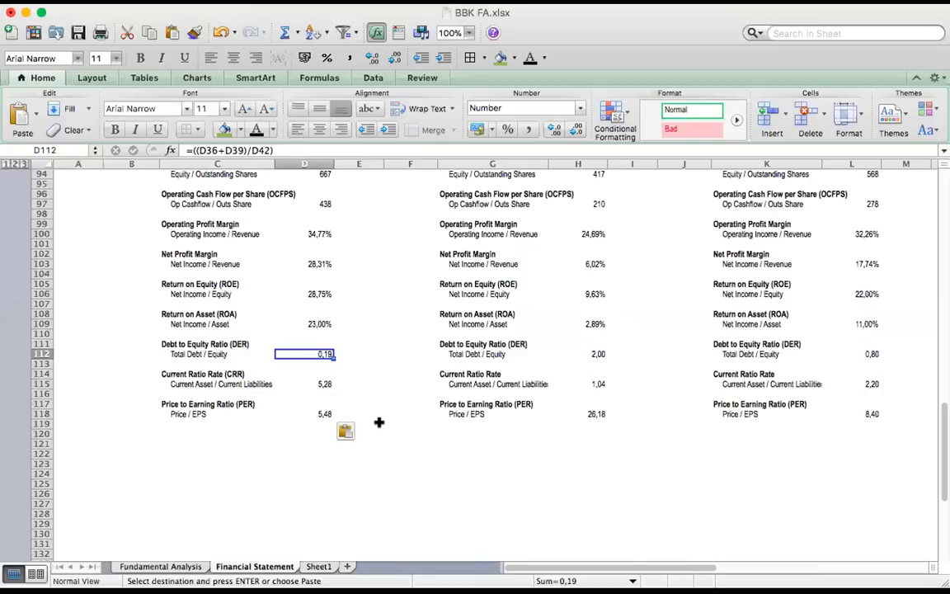
pyautogui.click(248, 414)
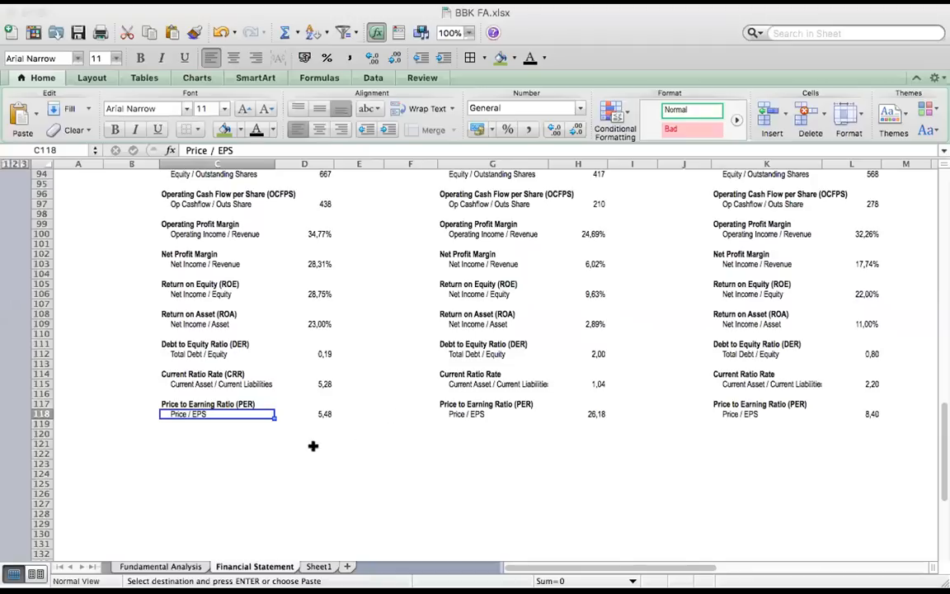
pyautogui.click(327, 415)
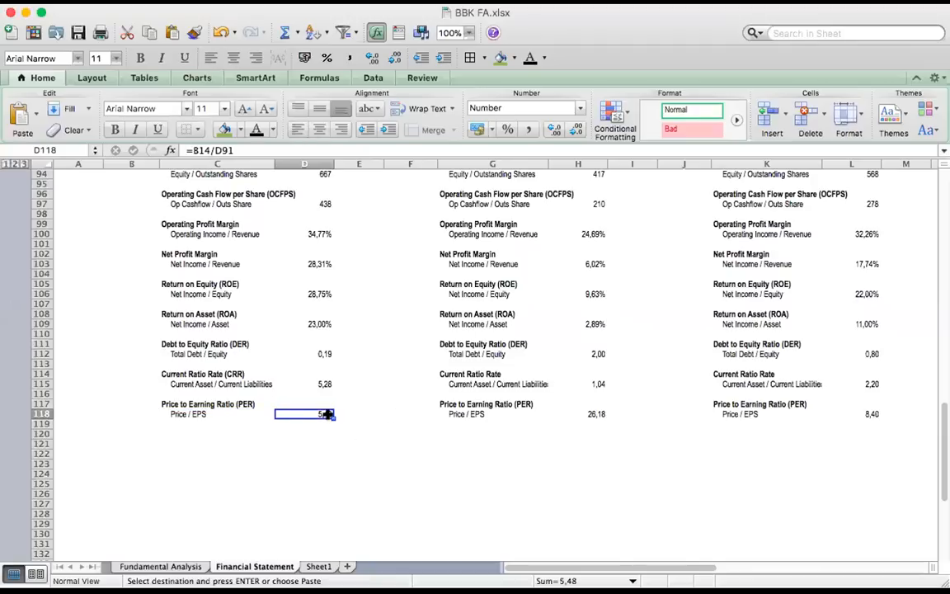
# Look over the Last 52-weeks P/E Movement table on Sheet1, from week 1 to week 52
pyautogui.click(318, 566)
pyautogui.click(373, 322)
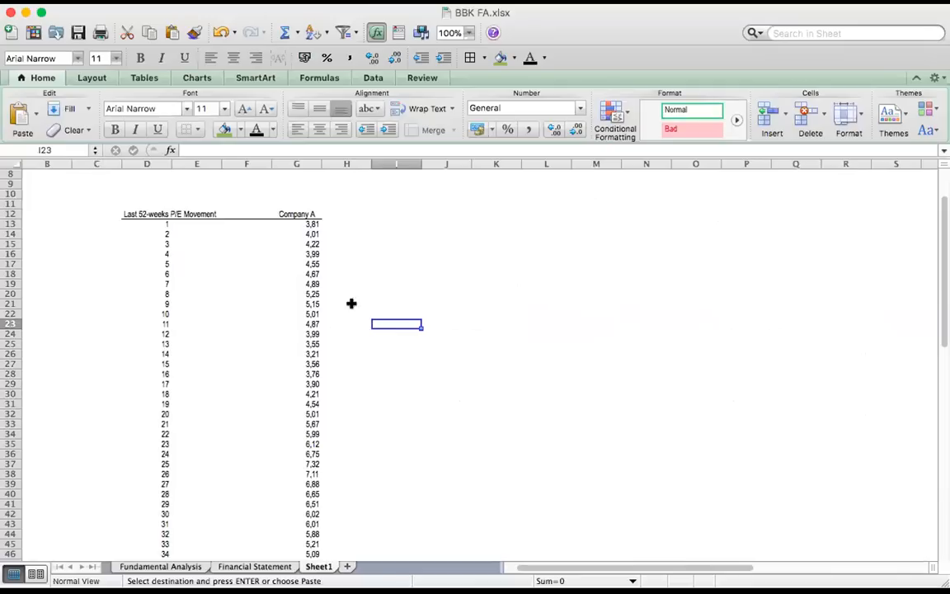
pyautogui.click(184, 231)
pyautogui.click(307, 214)
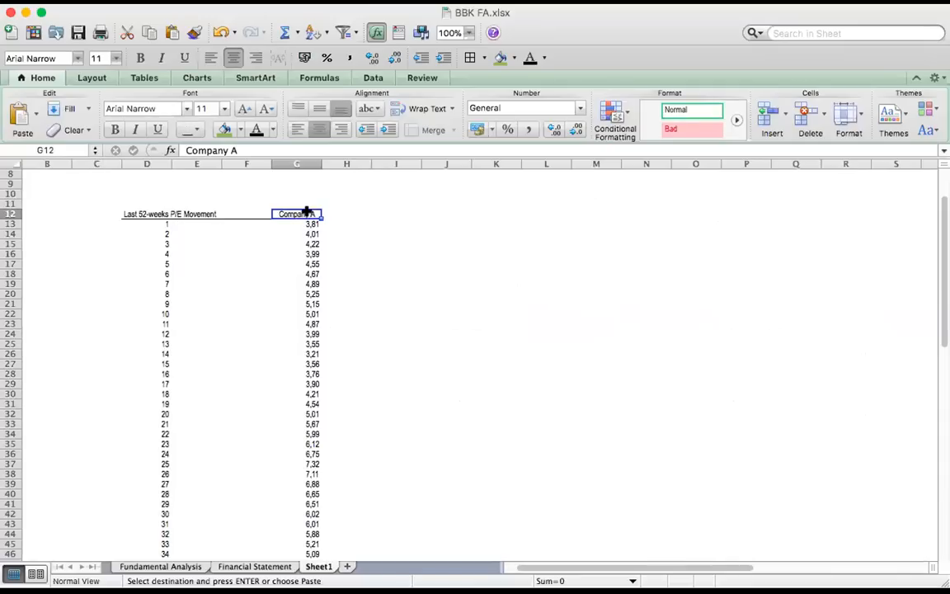
pyautogui.click(184, 213)
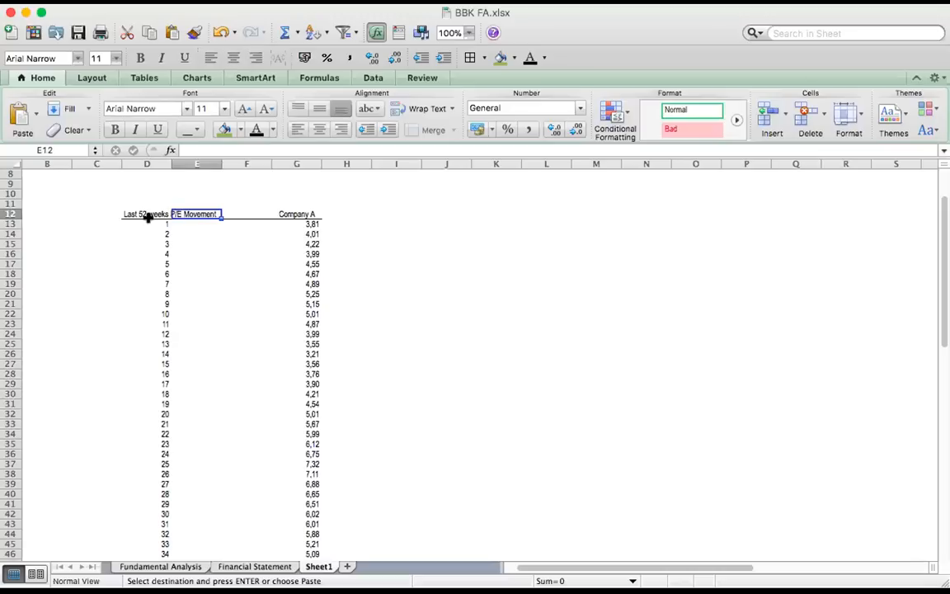
pyautogui.click(148, 215)
pyautogui.click(154, 224)
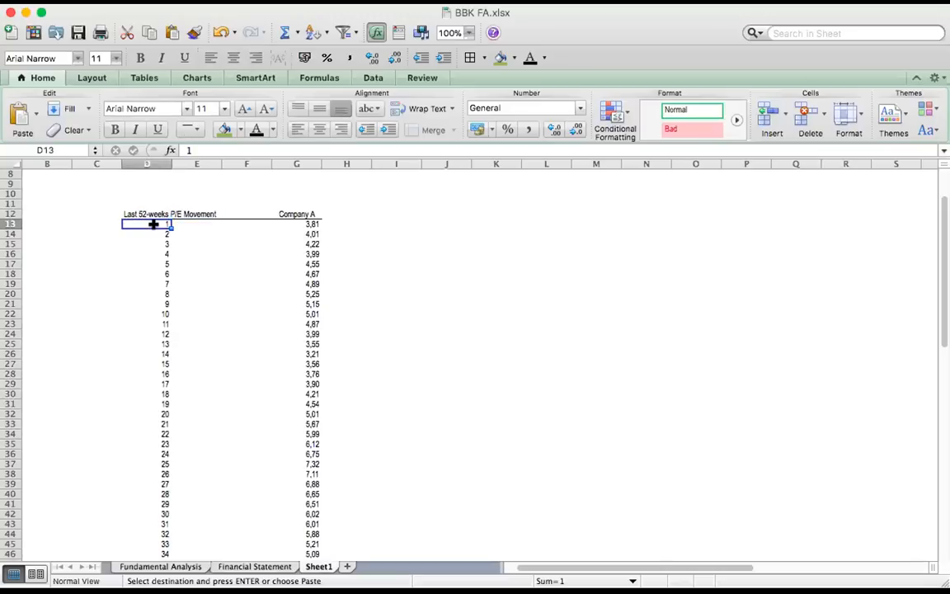
pyautogui.scroll(-8, 210, 366)
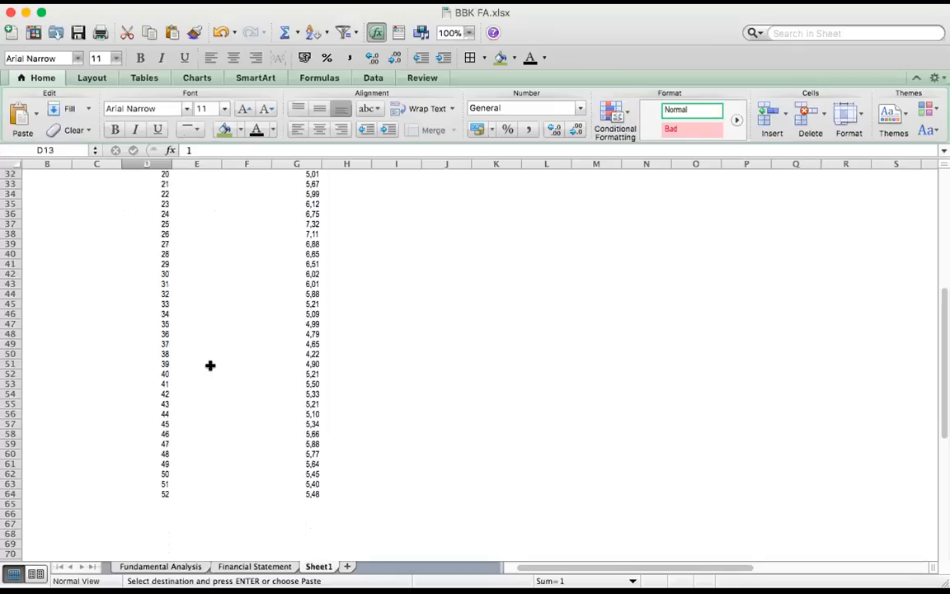
pyautogui.click(167, 491)
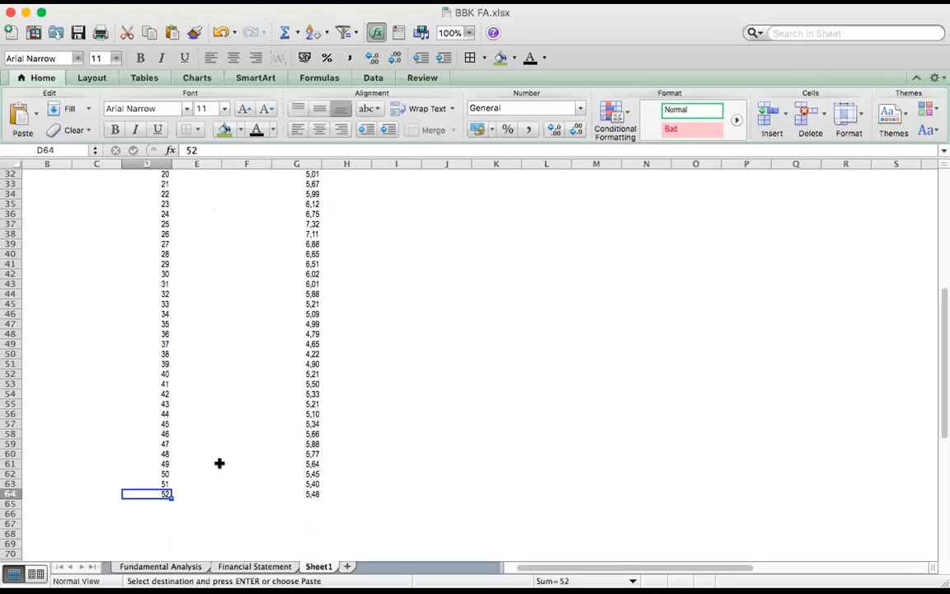
pyautogui.scroll(7, 219, 463)
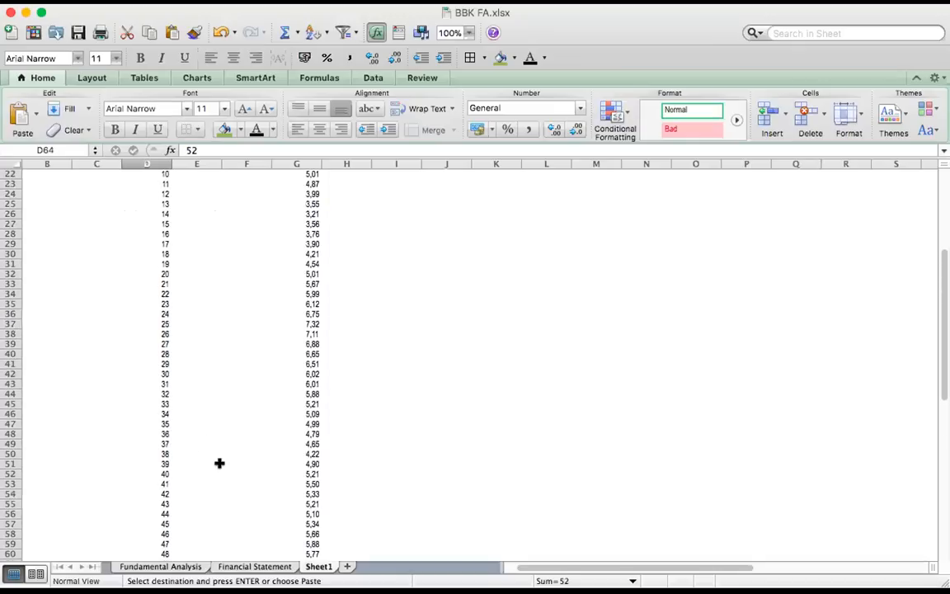
pyautogui.hscroll(1, 280, 256)
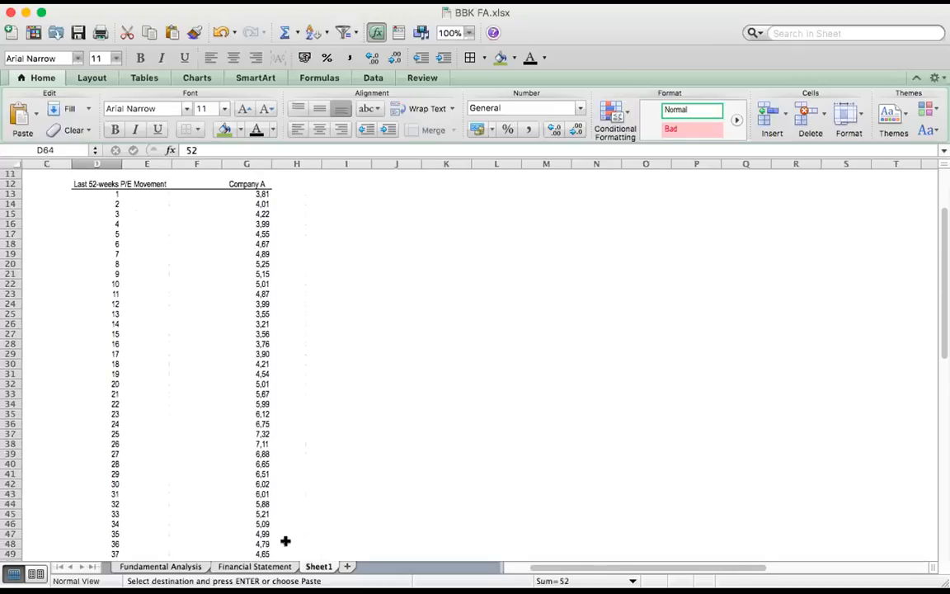
# Recheck Company A's Price / EPS line under Price to Earning Ratio on the Financial Statement sheet
pyautogui.click(254, 567)
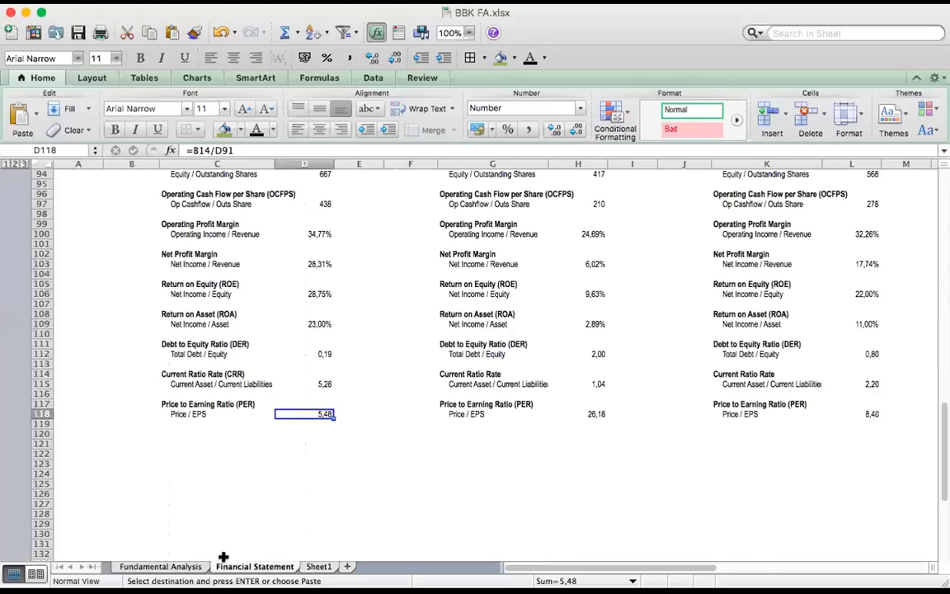
pyautogui.click(173, 413)
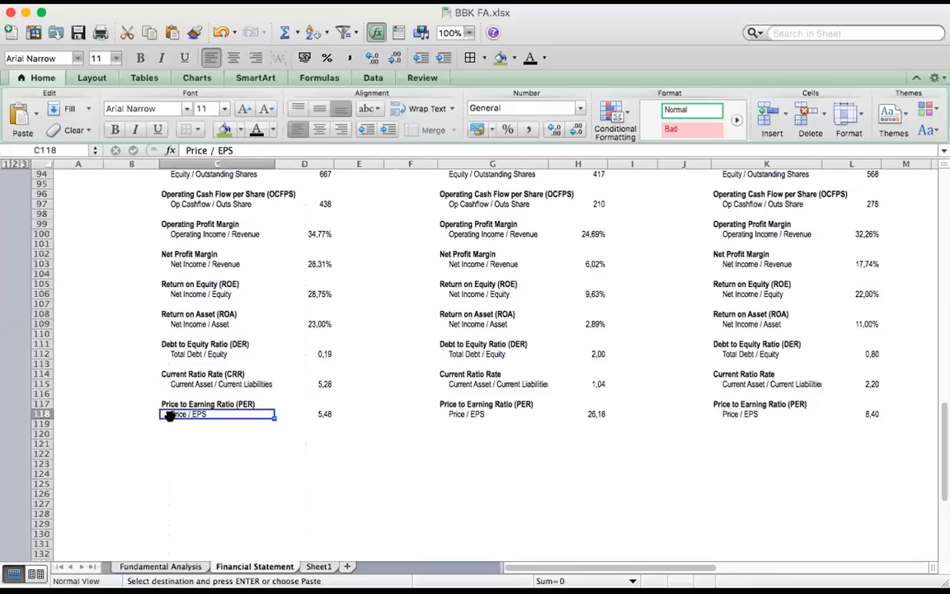
pyautogui.press('super+Tab')
# Examine Company A's weekly P/E values in column G of Sheet1, from the first weeks through week 52
pyautogui.click(327, 569)
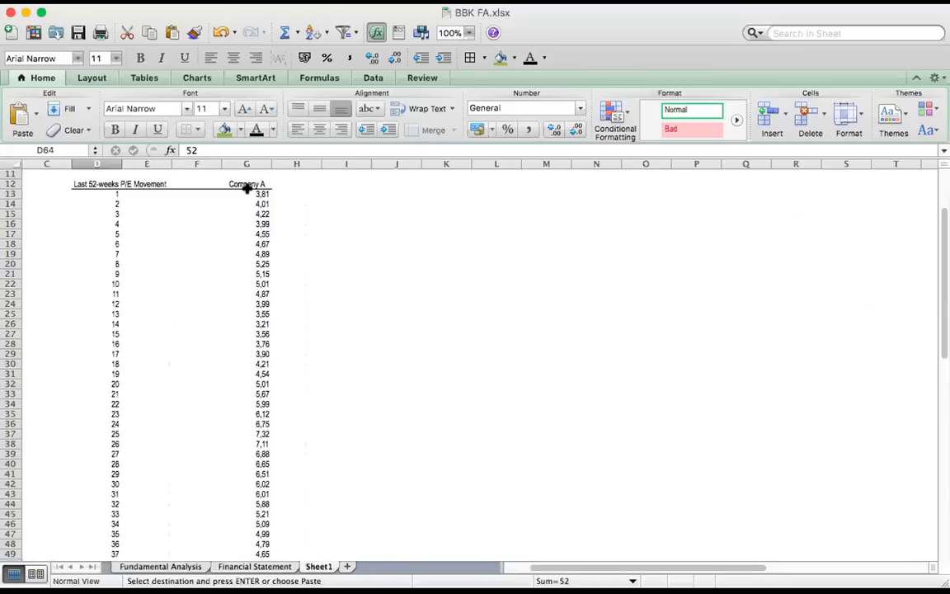
pyautogui.click(147, 193)
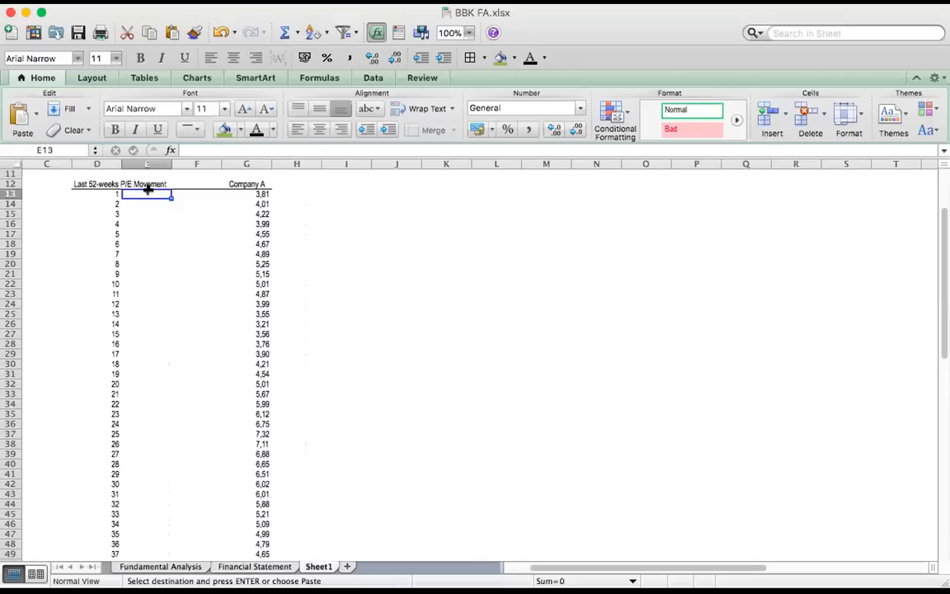
pyautogui.click(251, 193)
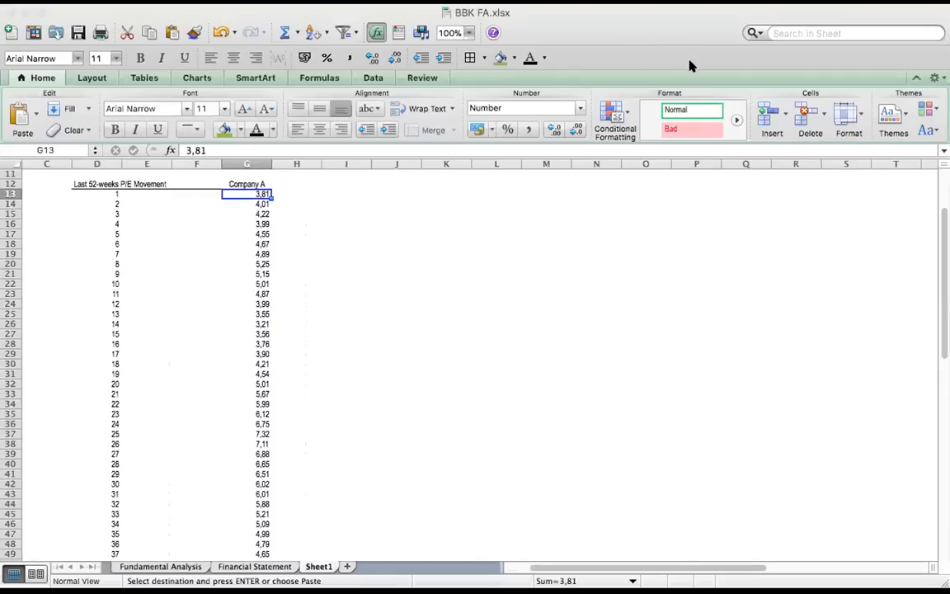
pyautogui.click(261, 195)
pyautogui.click(261, 213)
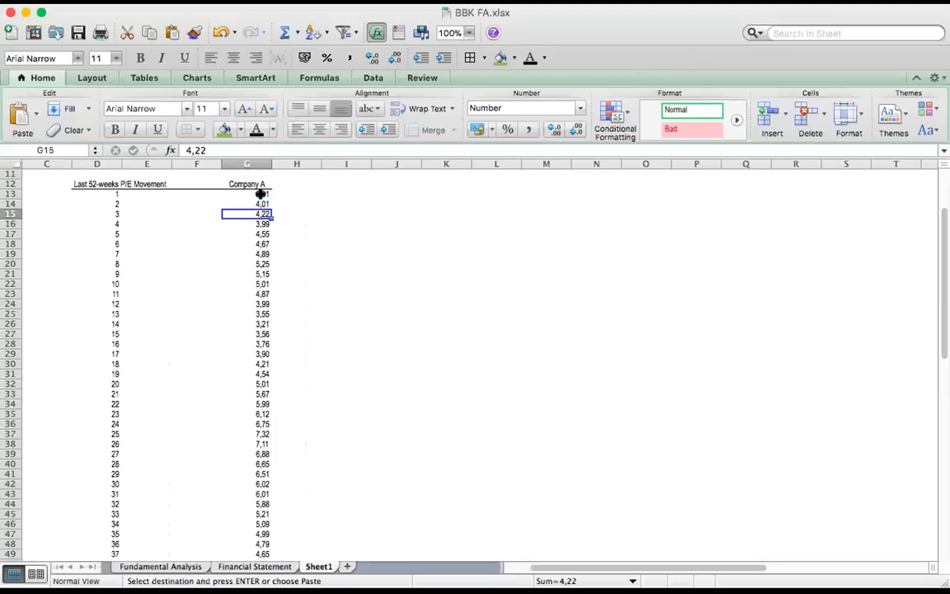
pyautogui.click(259, 202)
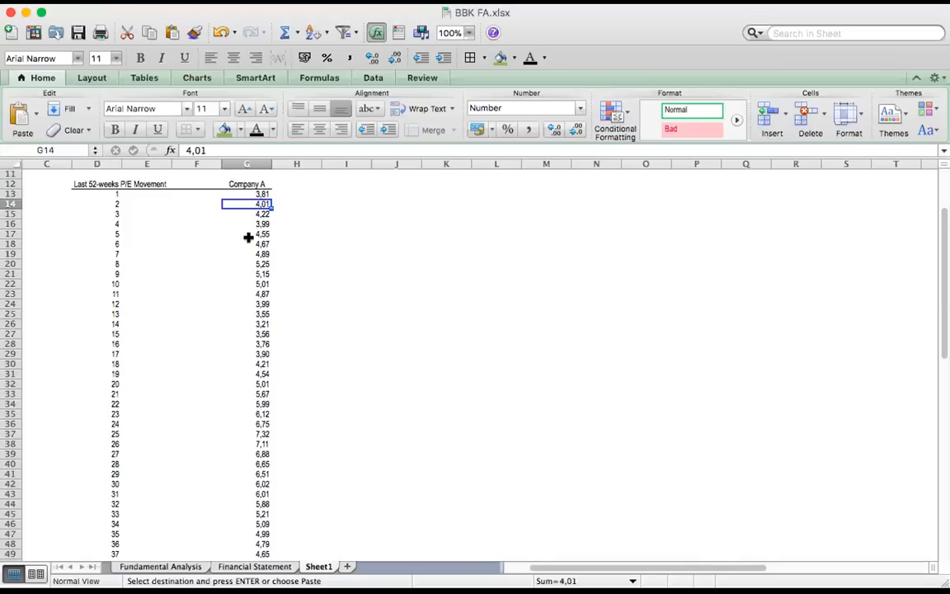
pyautogui.click(250, 234)
pyautogui.scroll(-7, 266, 376)
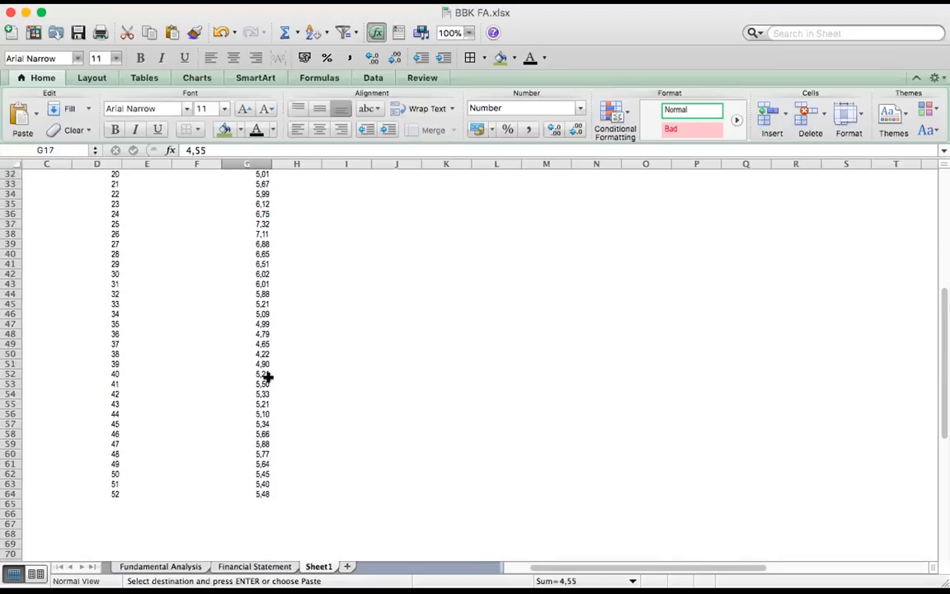
pyautogui.click(257, 484)
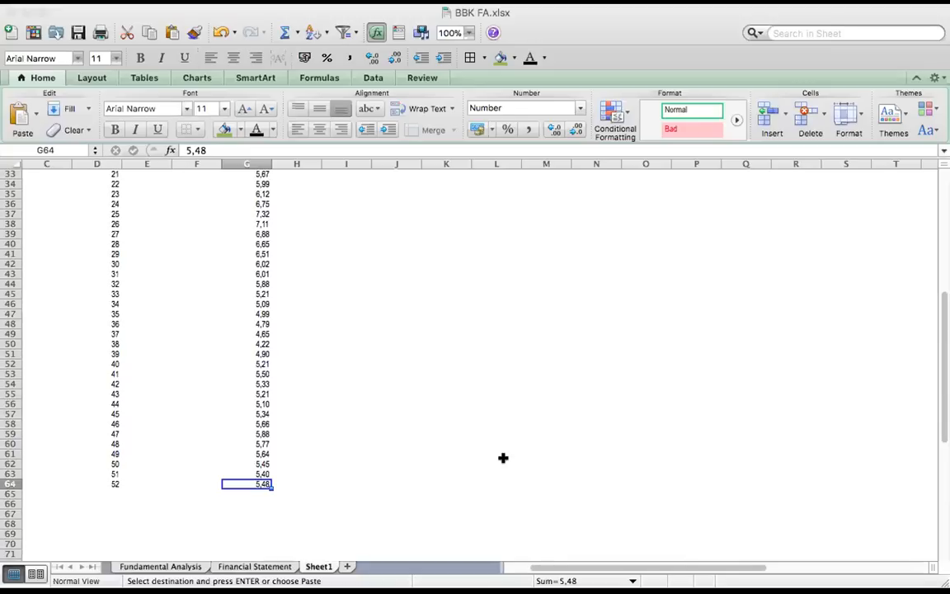
# Paste the Mean label into F66 and its formula =(SUM(G13:G64))/52 into G66, below the weekly P/E values
pyautogui.click(210, 502)
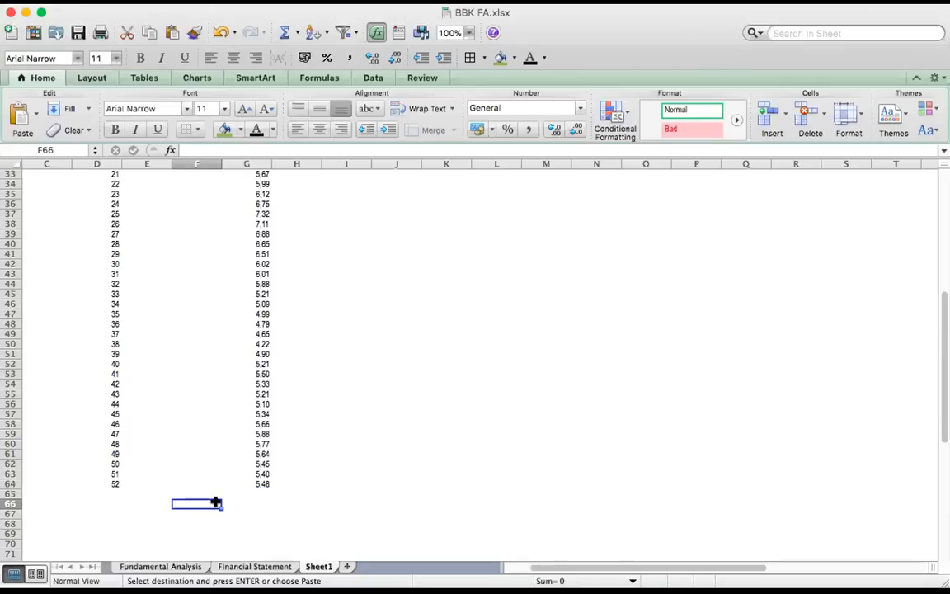
pyautogui.write('Mean\t5,15')
pyautogui.click(291, 504)
pyautogui.click(208, 502)
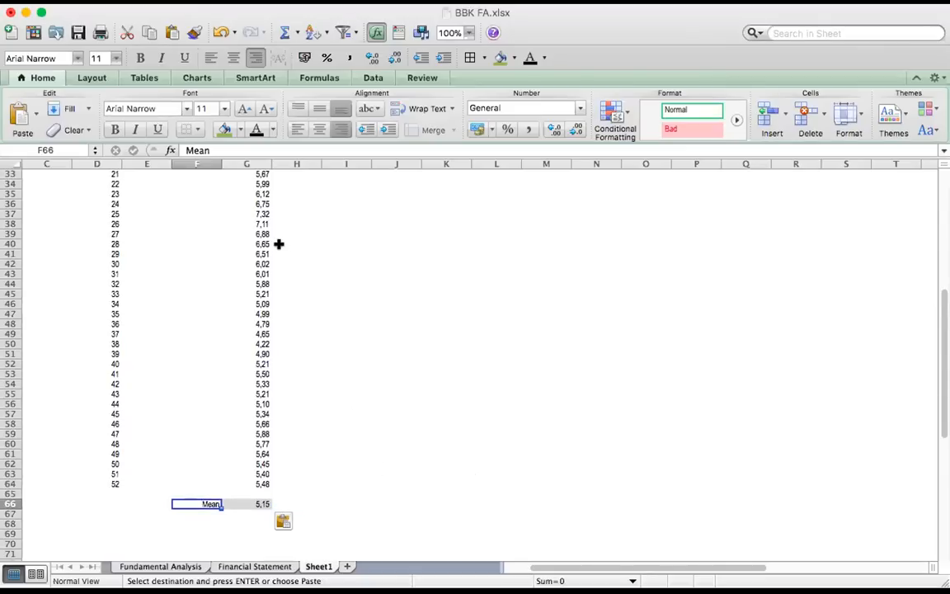
pyautogui.click(259, 502)
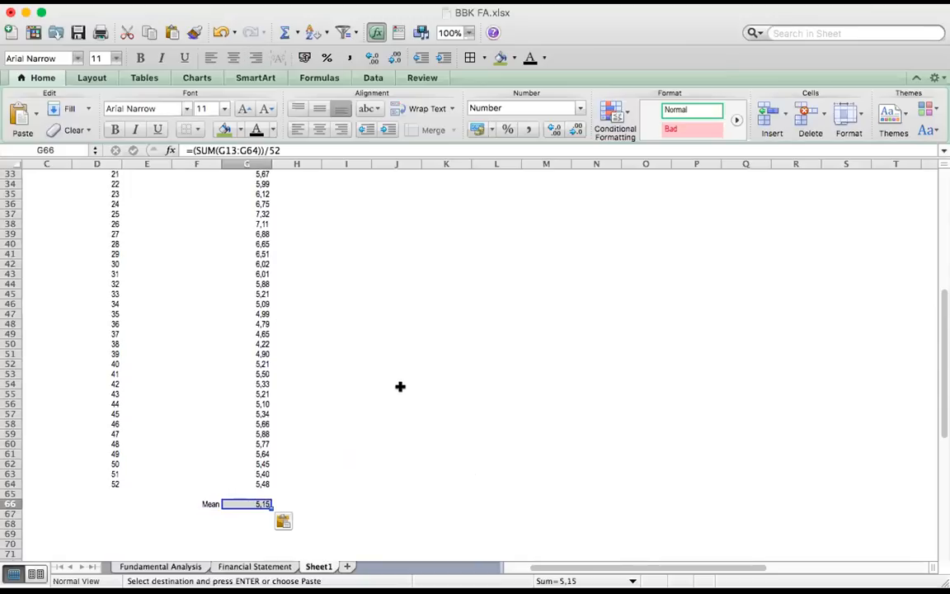
# Paste the label Std Deviation into F68, two rows below the Mean label
pyautogui.scroll(-3, 401, 388)
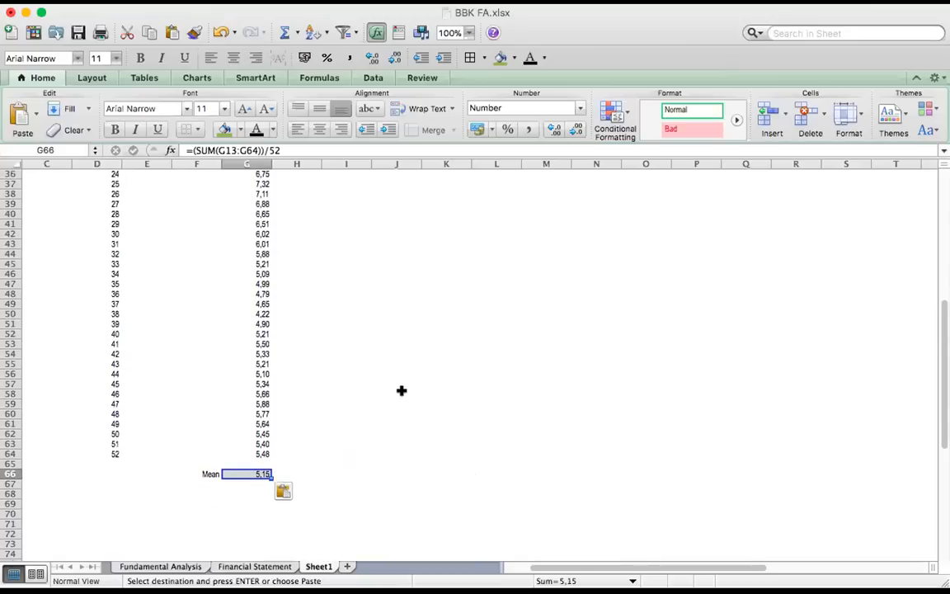
pyautogui.hotkey('ctrl', 'Right')
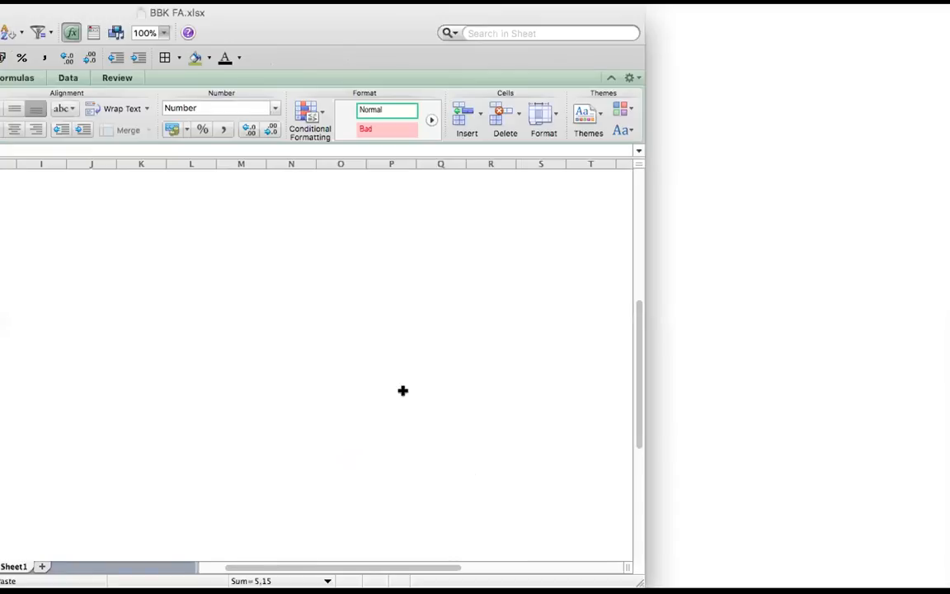
pyautogui.click(198, 494)
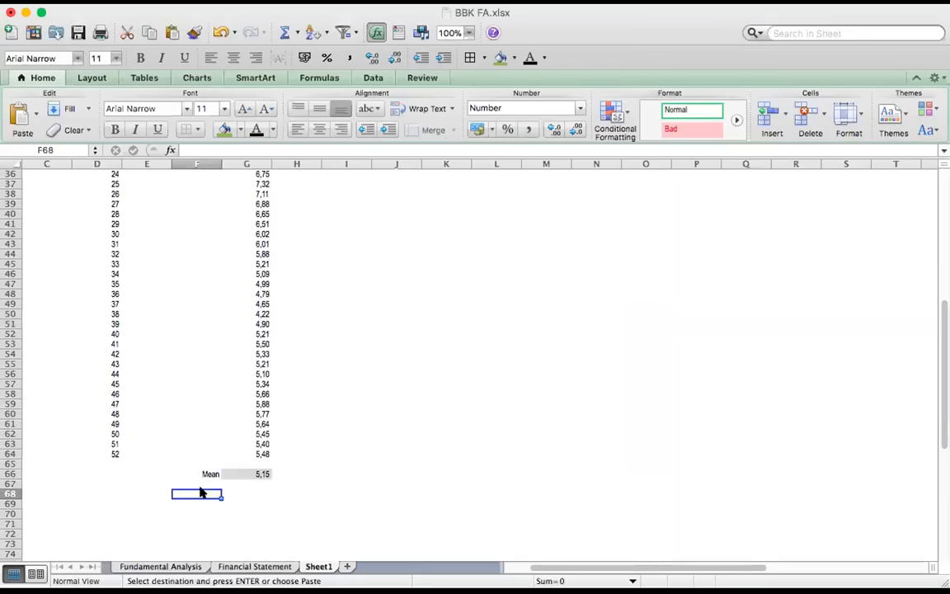
pyautogui.write('Std Deviation')
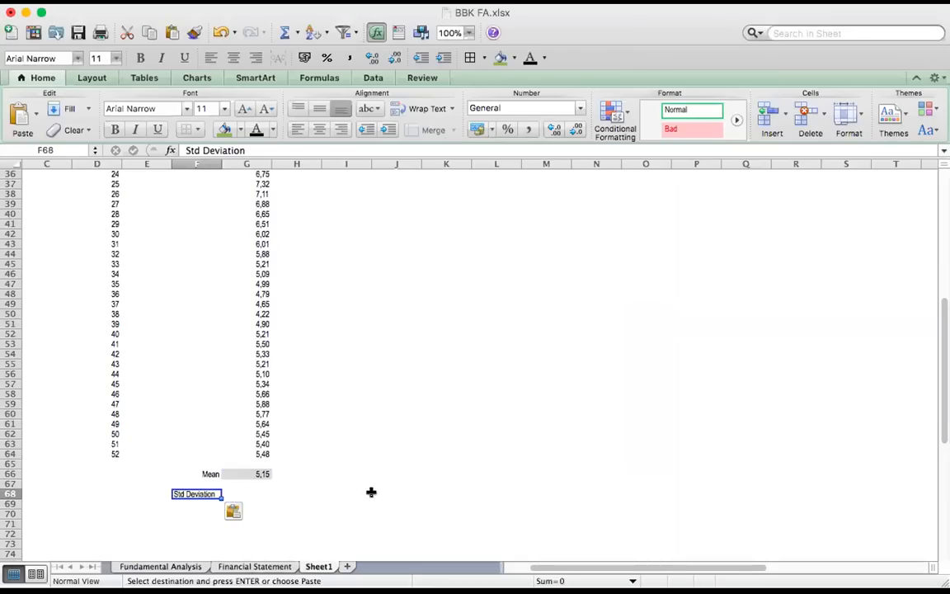
# Calculate the standard deviation of Company A's 52 weekly P/E values in G68 with =STDEV(G13:G64)
pyautogui.click(257, 494)
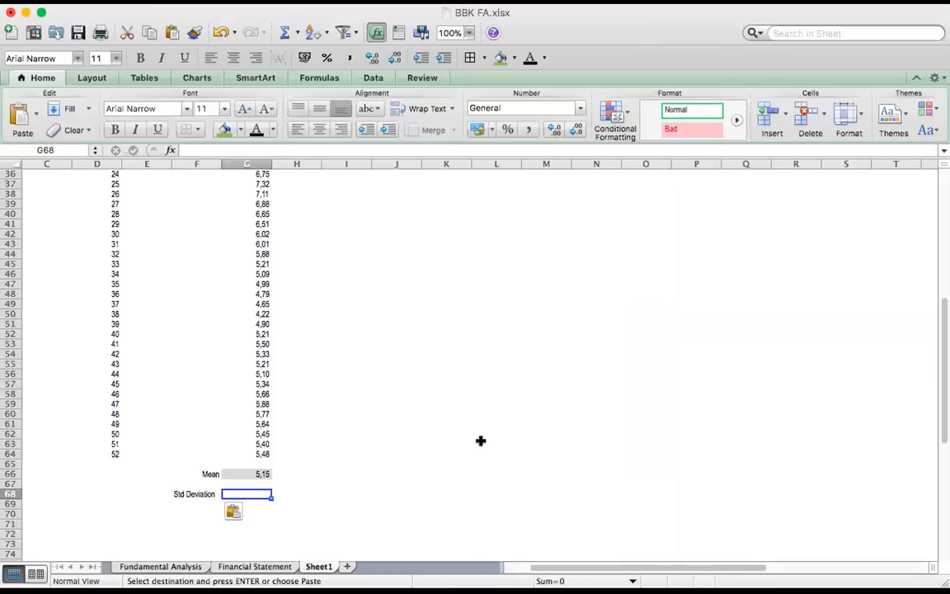
pyautogui.write('=')
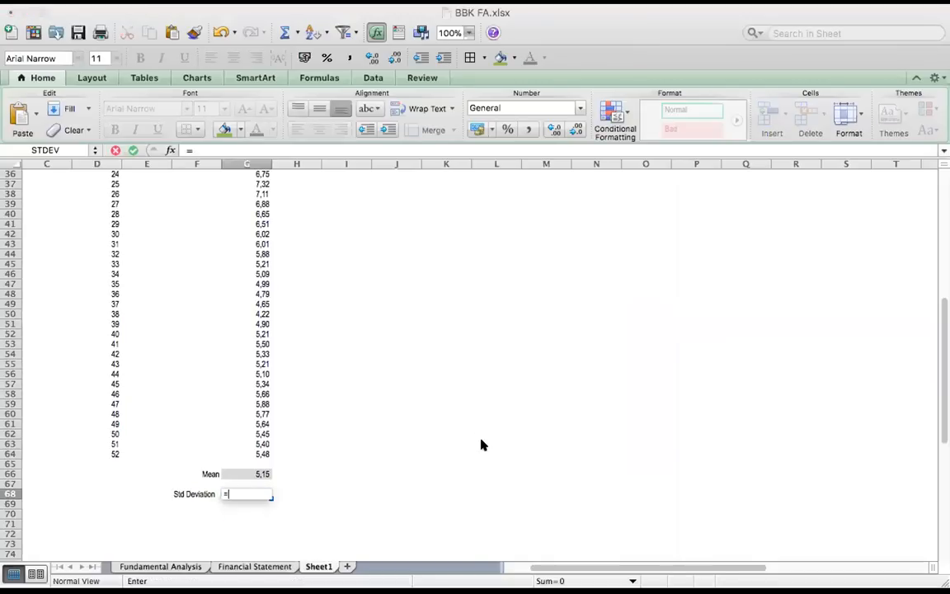
pyautogui.write('s')
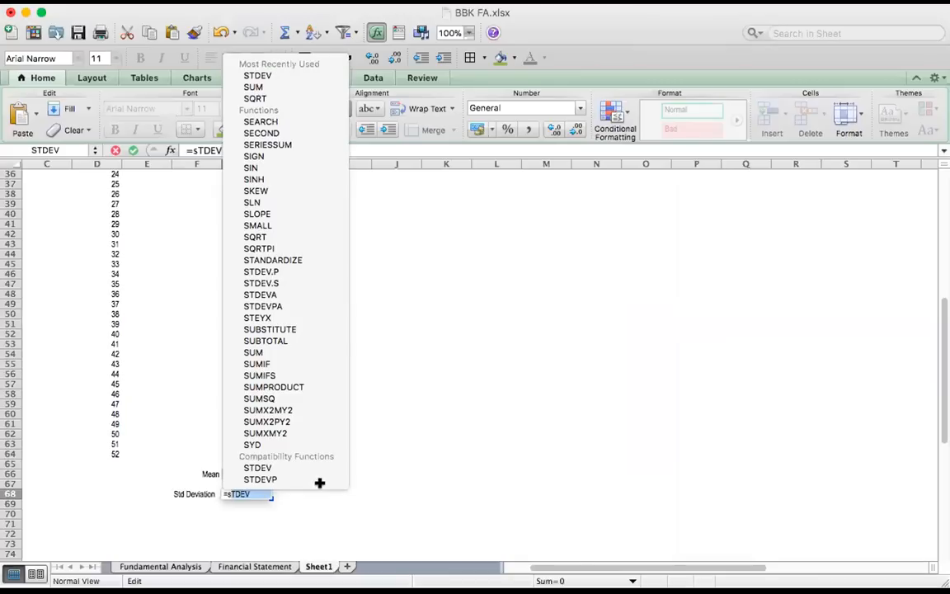
pyautogui.write('tdev')
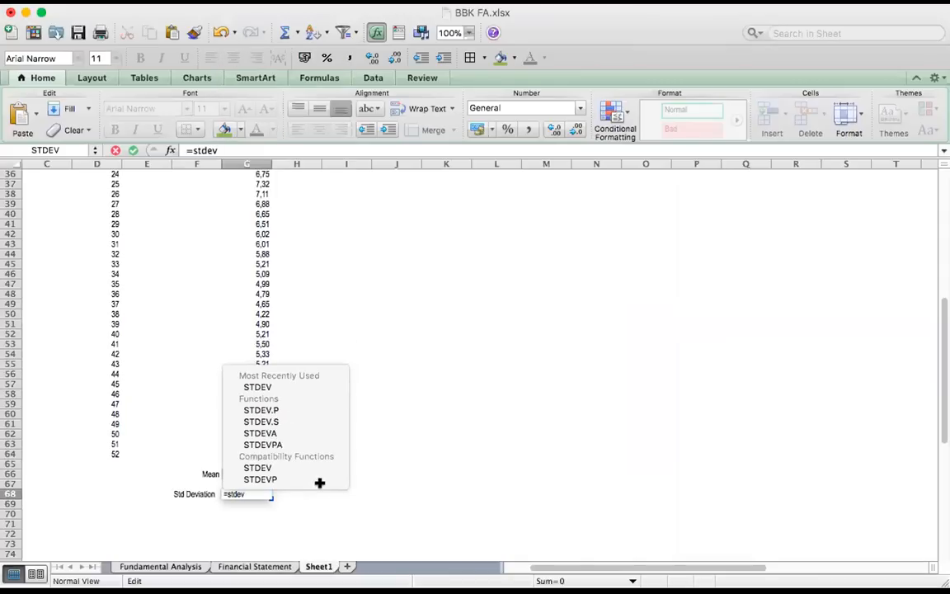
pyautogui.write('(')
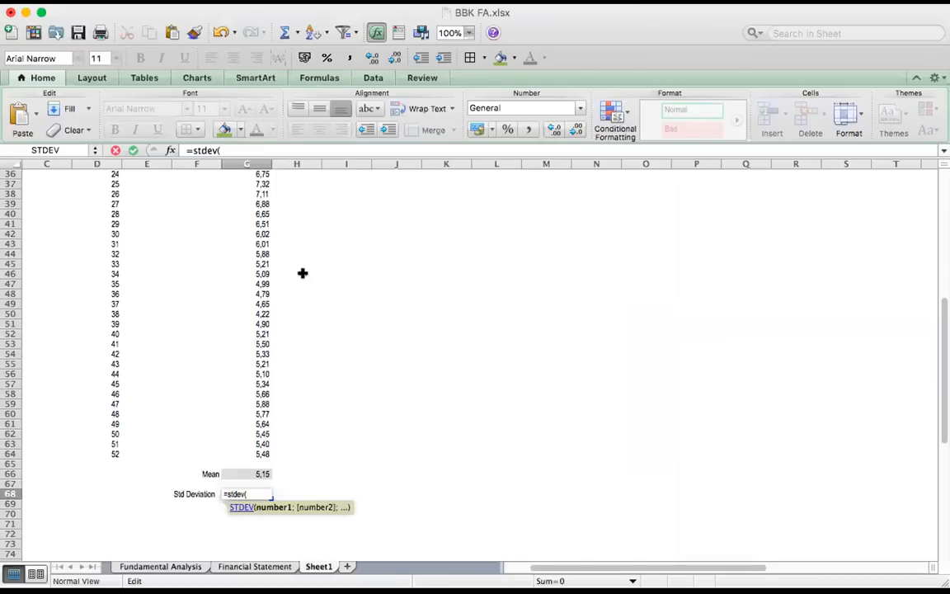
pyautogui.scroll(3, 301, 276)
pyautogui.scroll(7, 301, 277)
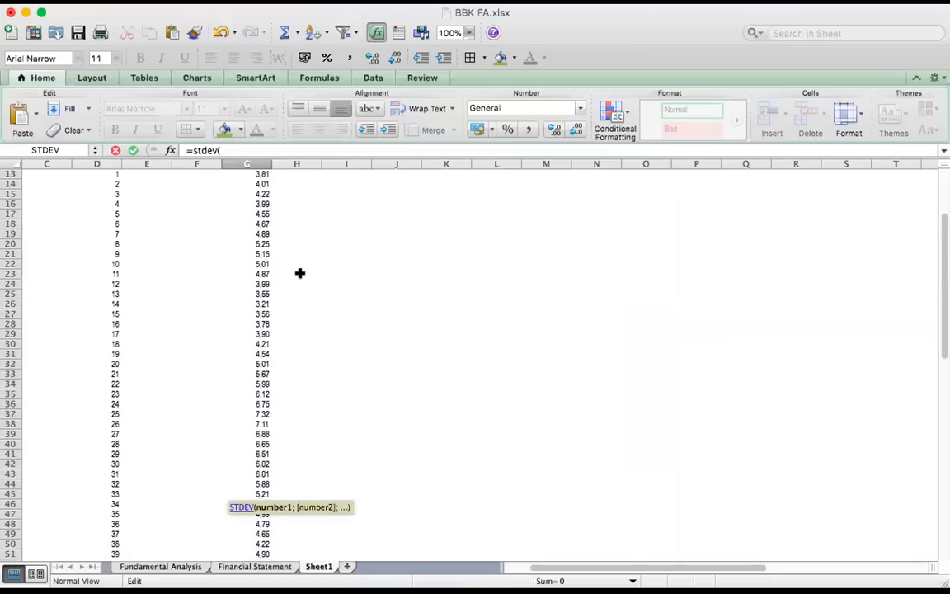
pyautogui.click(260, 214)
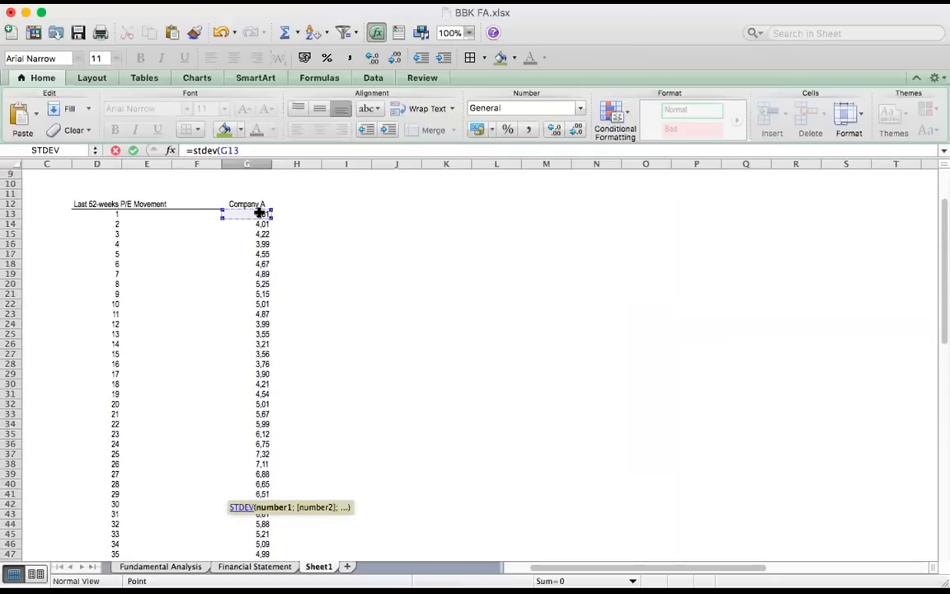
pyautogui.scroll(-13, 364, 454)
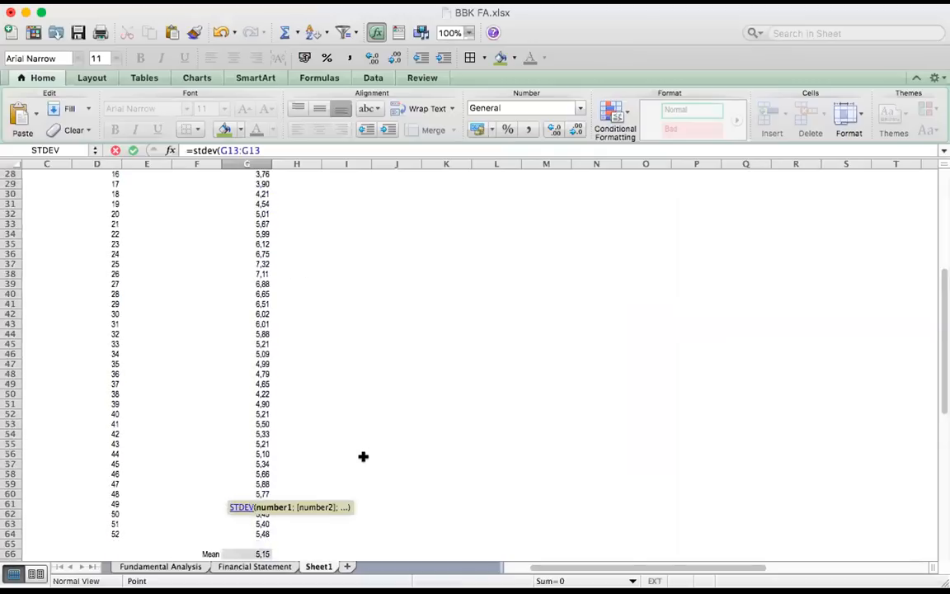
pyautogui.keyDown('shift'); pyautogui.click(252, 331); pyautogui.keyUp('shift')
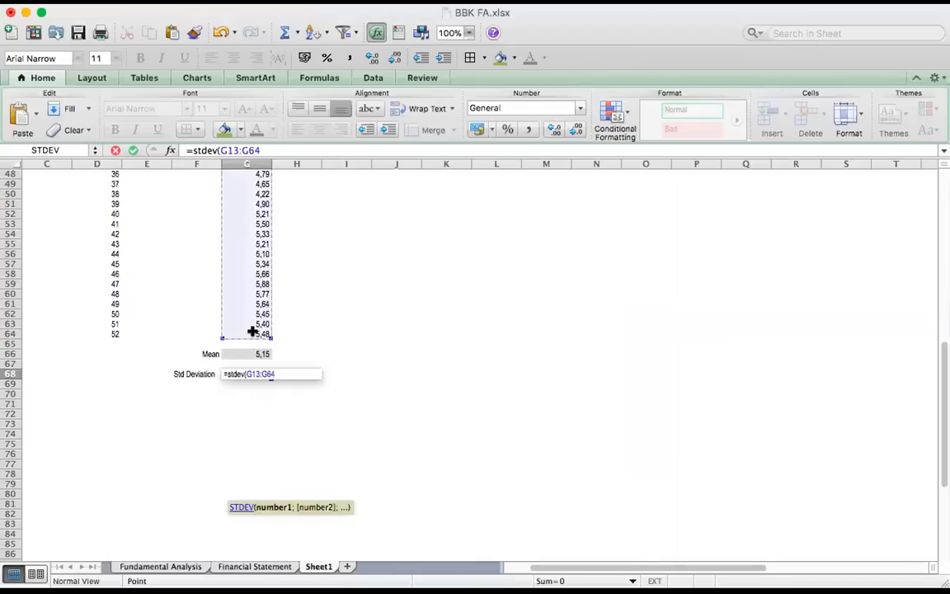
pyautogui.press('Return')
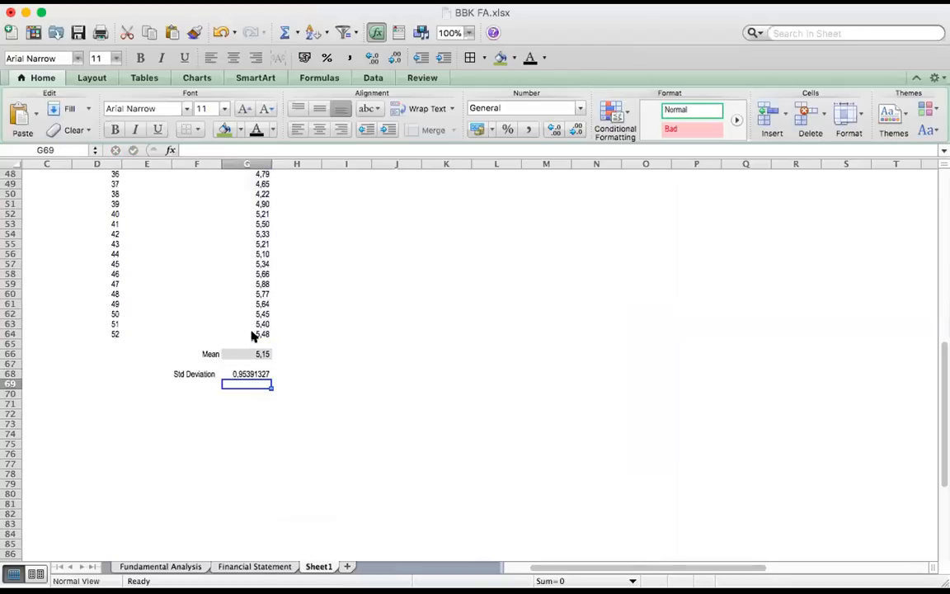
pyautogui.press('Up')
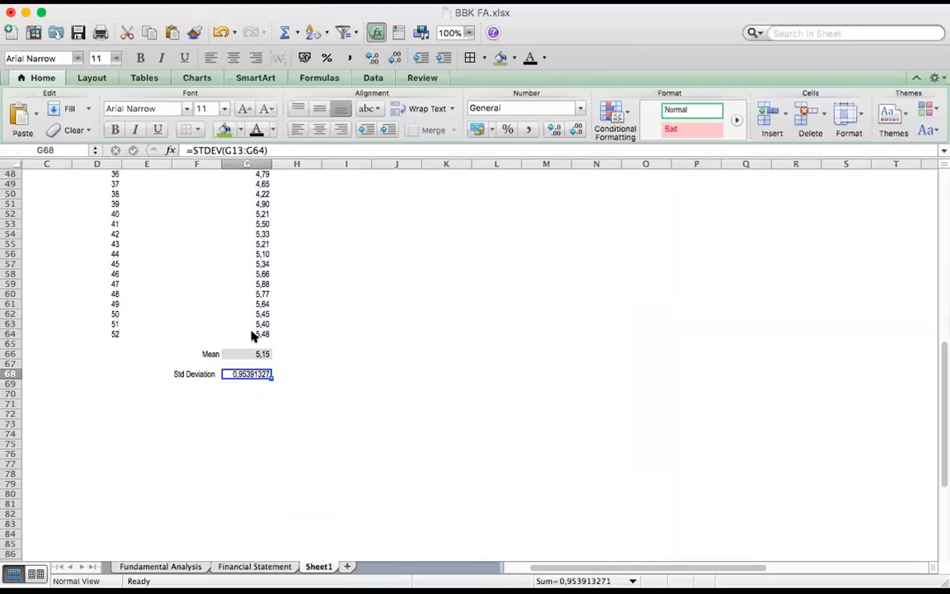
# Enter the label STD +1 in G70, two rows below the standard deviation value
pyautogui.press('Down')
pyautogui.press('Down')
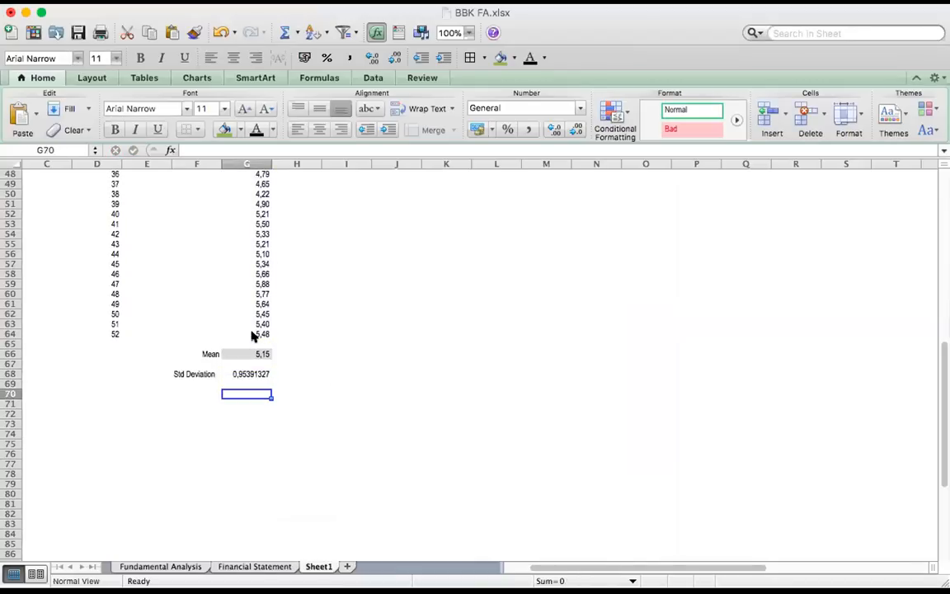
pyautogui.write('STD')
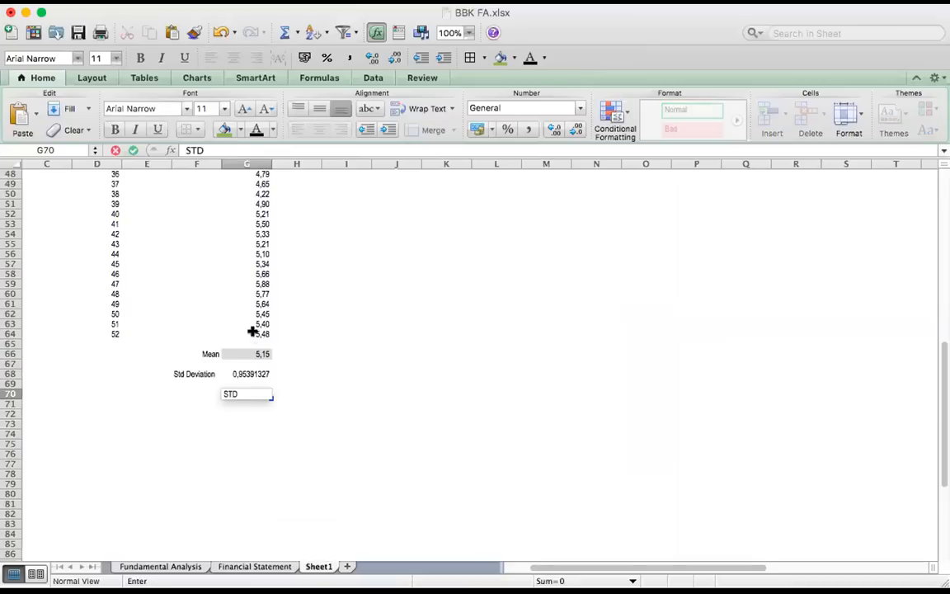
pyautogui.write(' +1')
pyautogui.press('Return')
pyautogui.press('Up')
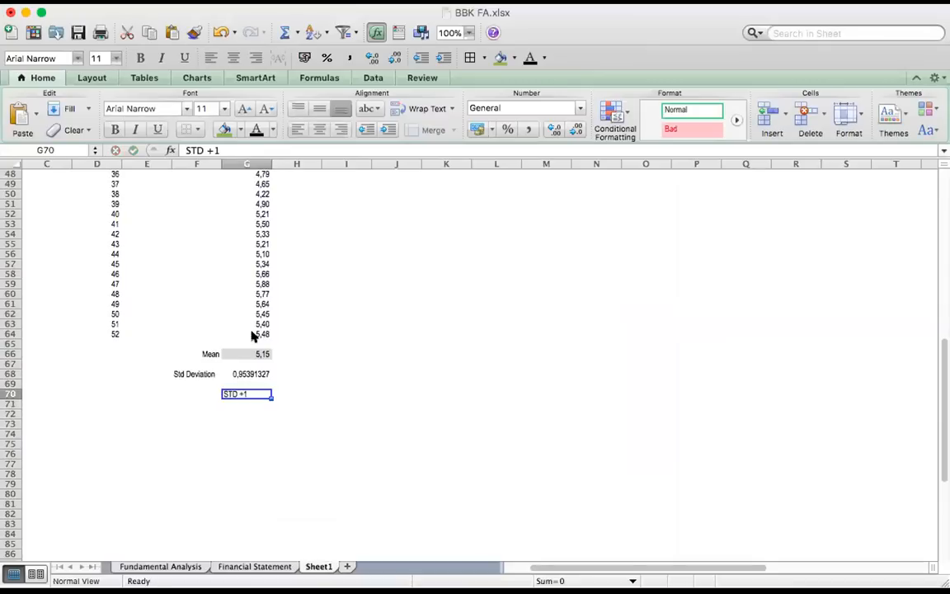
# Calculate the +1 standard deviation level in H70 by adding the standard deviation in G68 to the mean in G66
pyautogui.press('Right')
pyautogui.write('=')
pyautogui.press('Left')
pyautogui.press('Up')
pyautogui.press('Up')
pyautogui.press('Up')
pyautogui.press('Up')
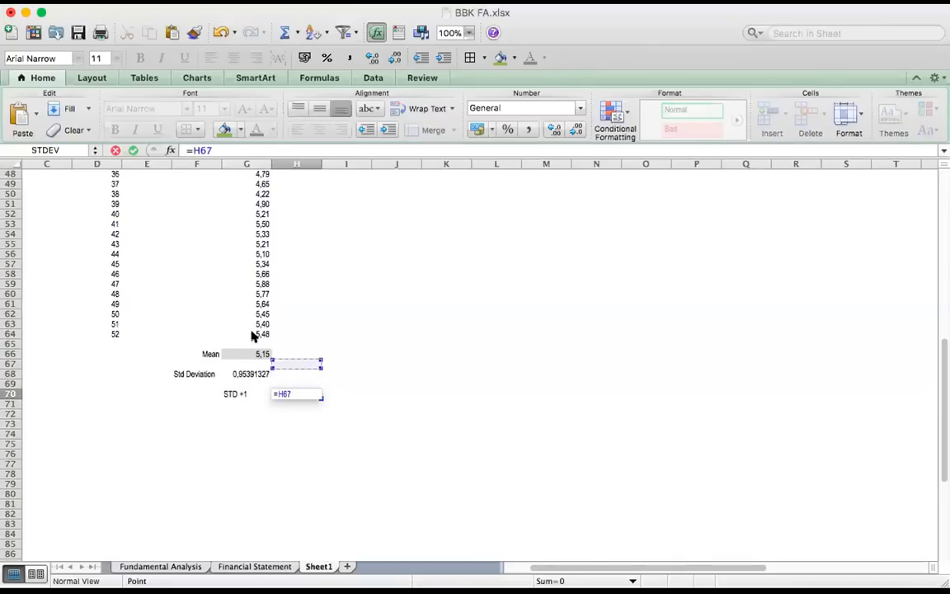
pyautogui.write('+')
pyautogui.press('Up')
pyautogui.press('Up')
pyautogui.press('Left')
pyautogui.press('Return')
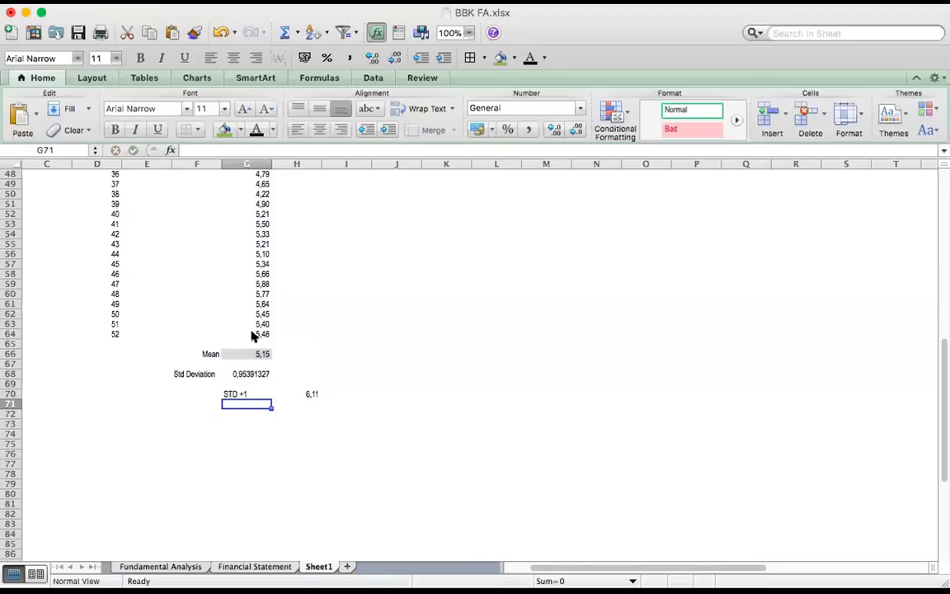
# Enter the label STD +2 in G72, two rows below the STD +1 label
pyautogui.press('Down')
pyautogui.write('STD ')
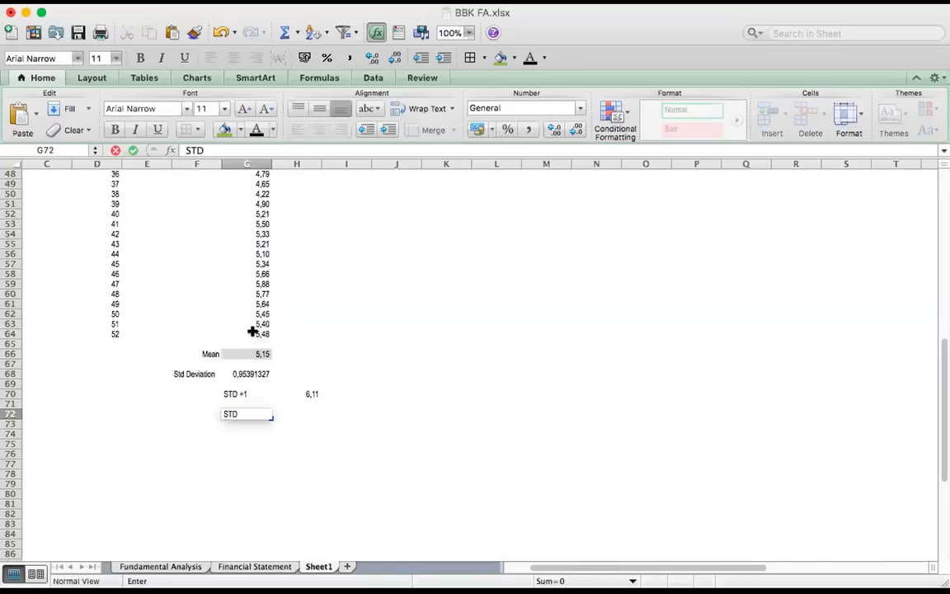
pyautogui.write('+2')
pyautogui.press('Tab')
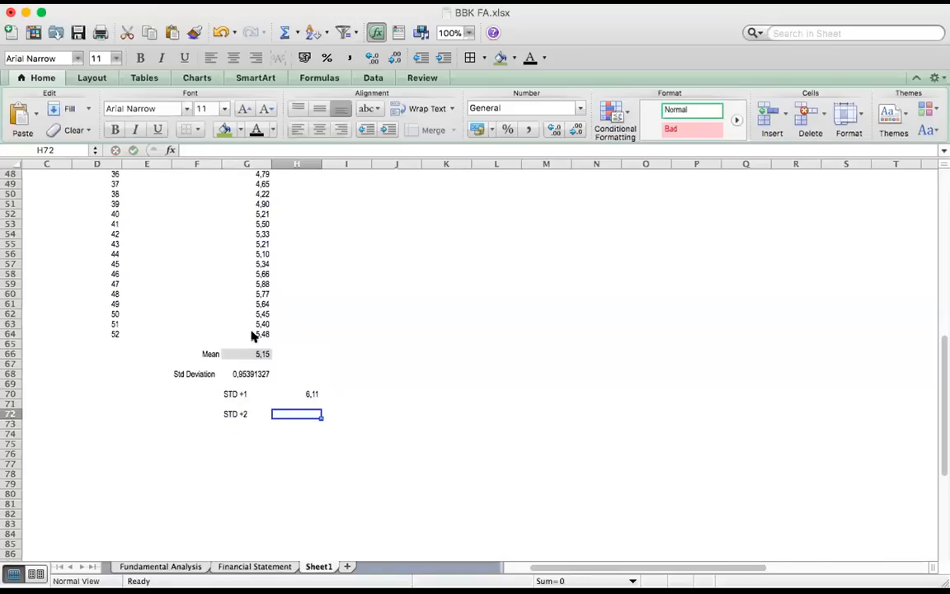
# Calculate the +2 standard deviation level in H72 with the formula =H70+G68
pyautogui.write('=')
pyautogui.press('Up')
pyautogui.press('Up')
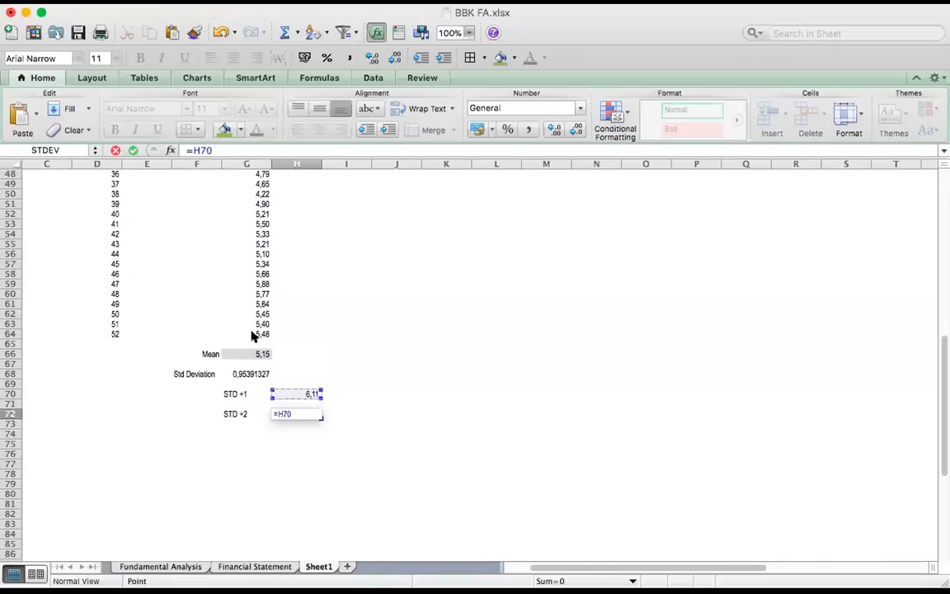
pyautogui.write('+')
pyautogui.press('Up')
pyautogui.press('Up')
pyautogui.press('Up')
pyautogui.press('Up')
pyautogui.press('Left')
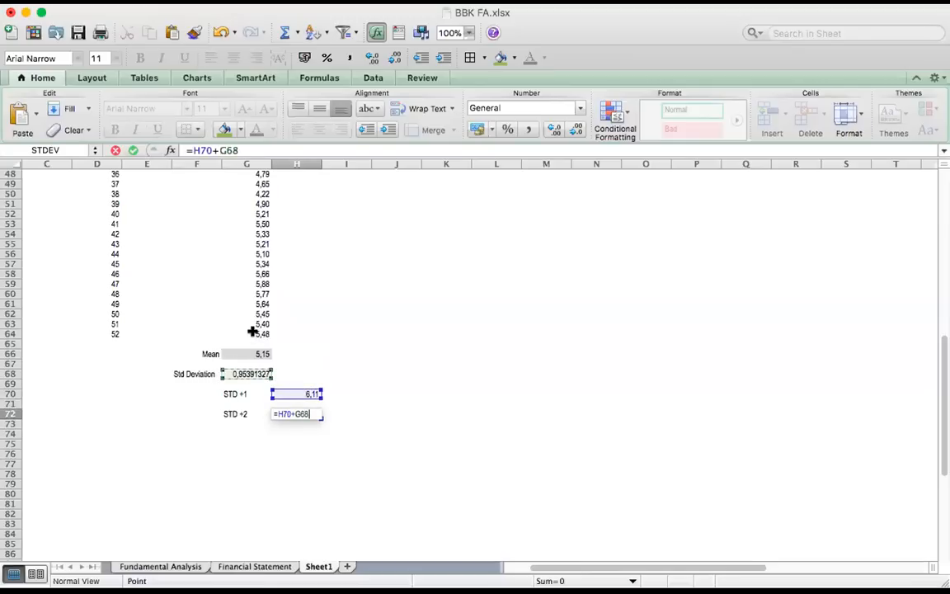
pyautogui.press('Return')
pyautogui.press('Return')
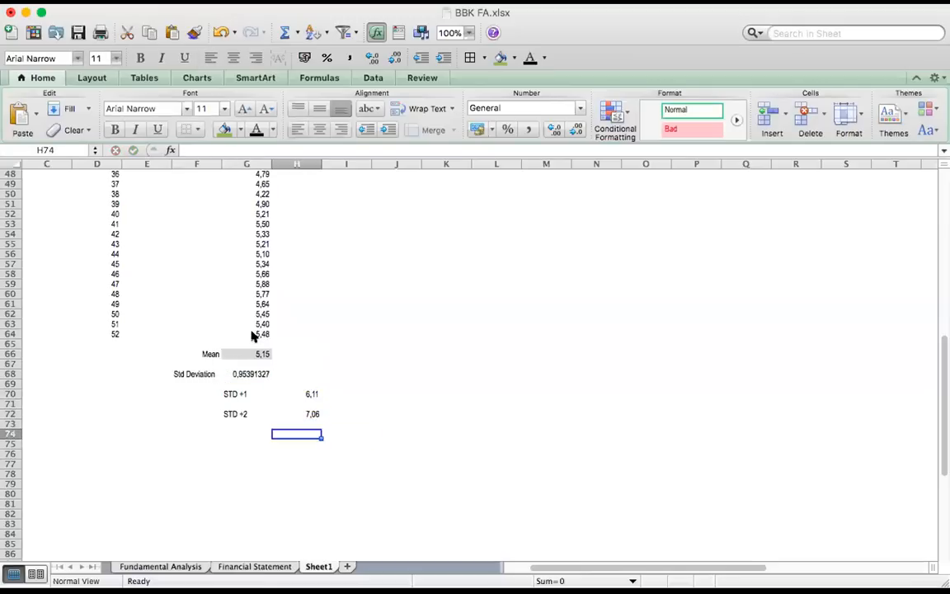
# Enter the label STD -1 in J70, on the same row as STD +1
pyautogui.press('Up')
pyautogui.press('Up')
pyautogui.press('Up')
pyautogui.press('Up')
pyautogui.press('Right')
pyautogui.press('Right')
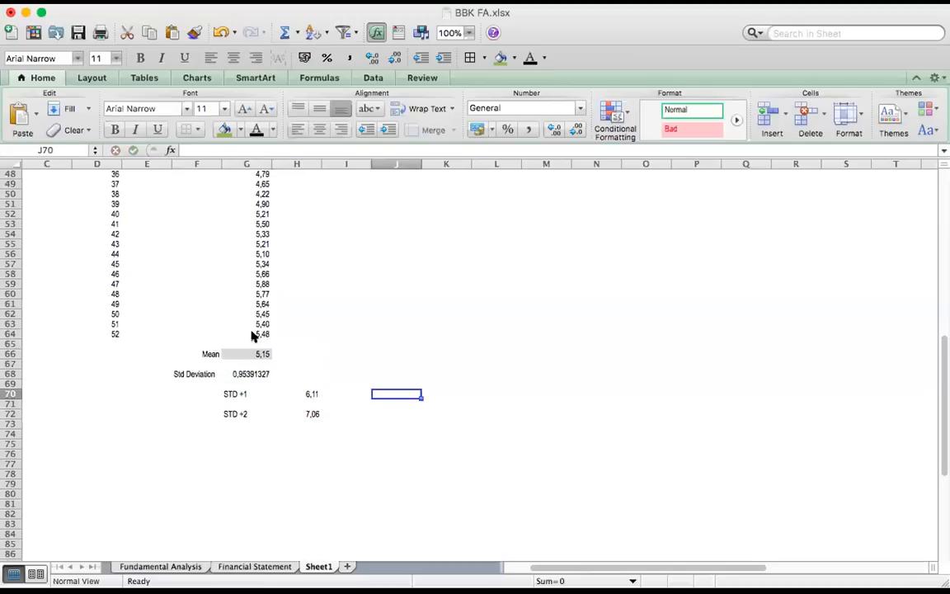
pyautogui.write('STD')
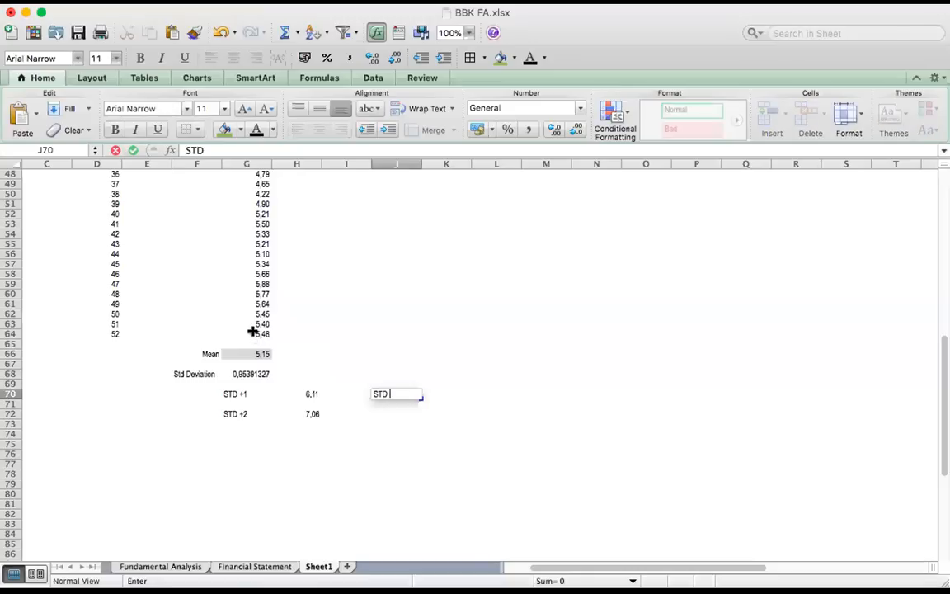
pyautogui.write(' -1')
pyautogui.press('Return')
pyautogui.press('Up')
pyautogui.press('Right')
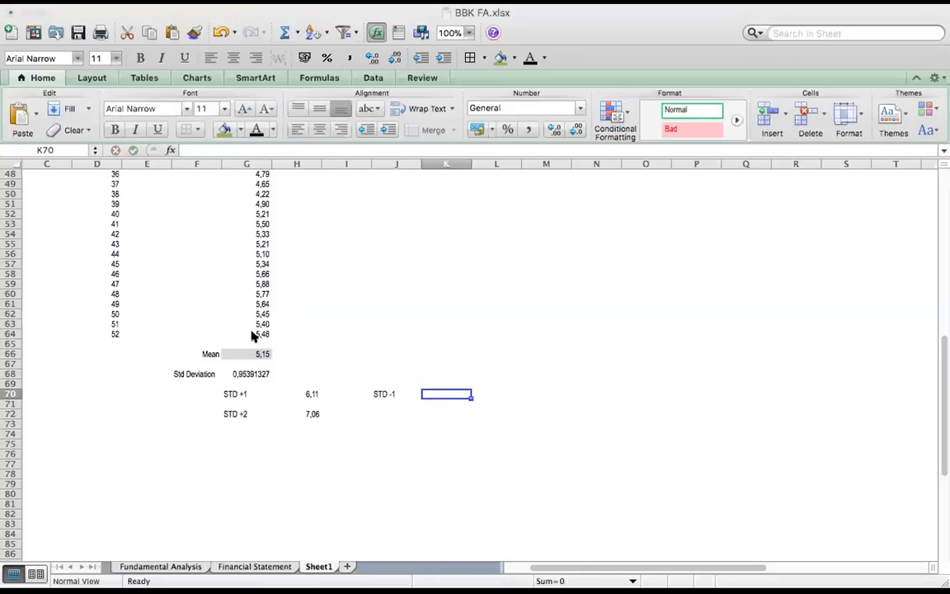
# Calculate the -1 standard deviation level in K70 by subtracting the standard deviation in G68 from the mean in G66
pyautogui.click(451, 394)
pyautogui.write('=')
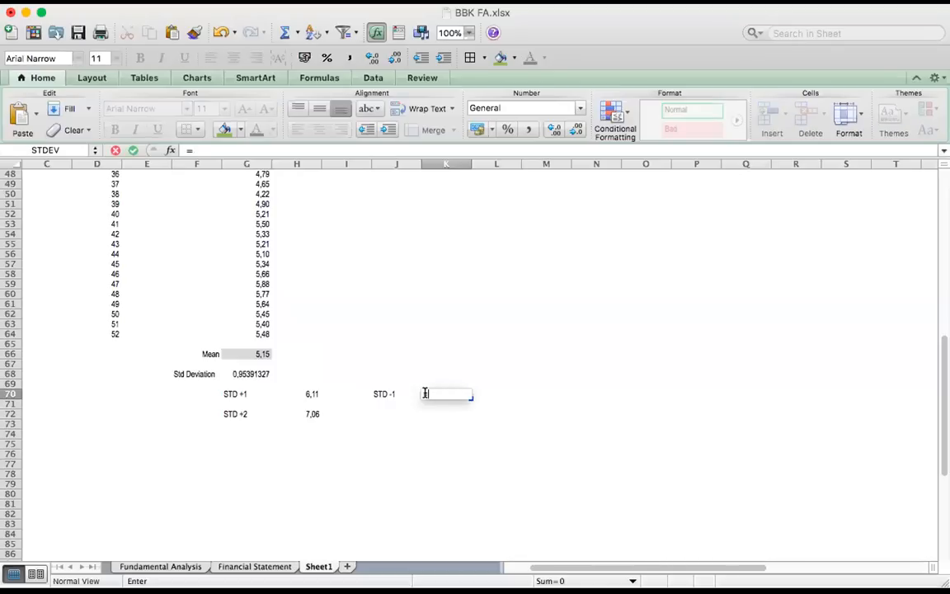
pyautogui.click(255, 356)
pyautogui.write('-')
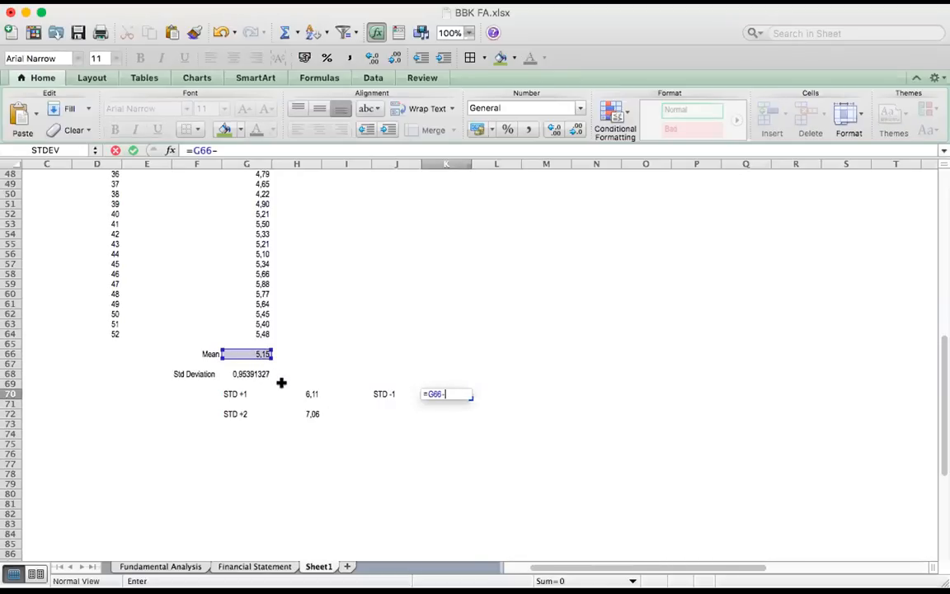
pyautogui.click(255, 373)
pyautogui.press('Return')
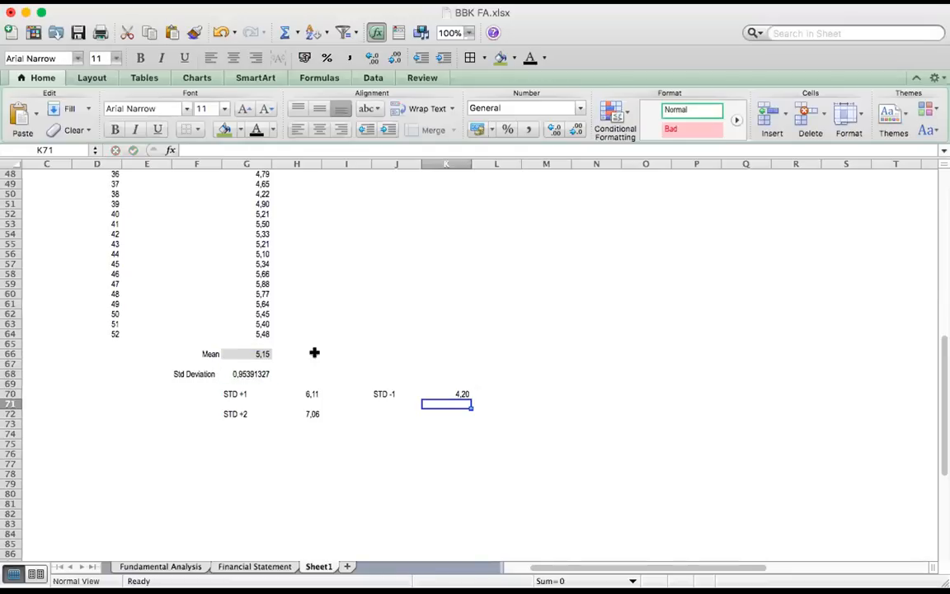
# Enter the label STD -2 in J72, on the same row as STD +2
pyautogui.press('Down')
pyautogui.press('Left')
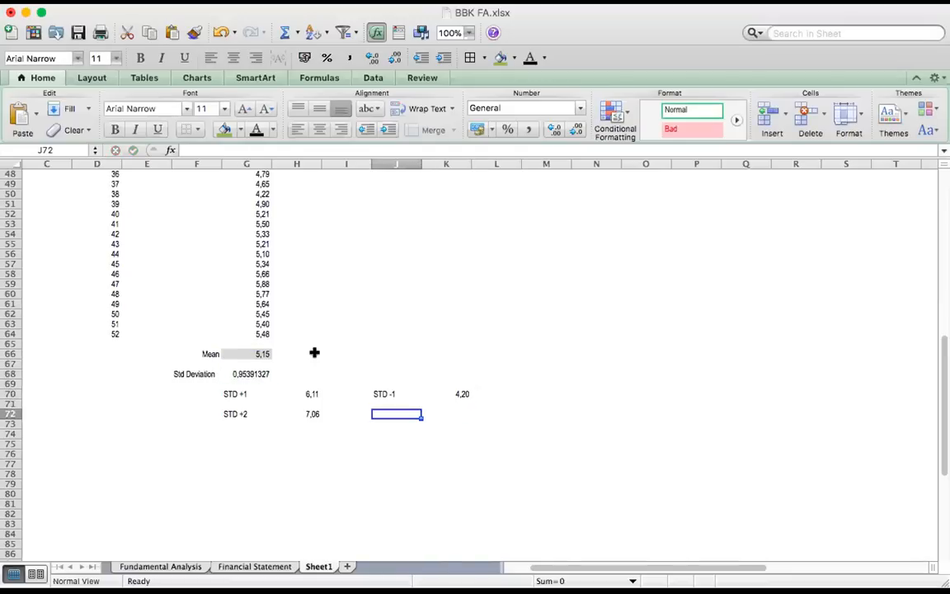
pyautogui.write('STD -')
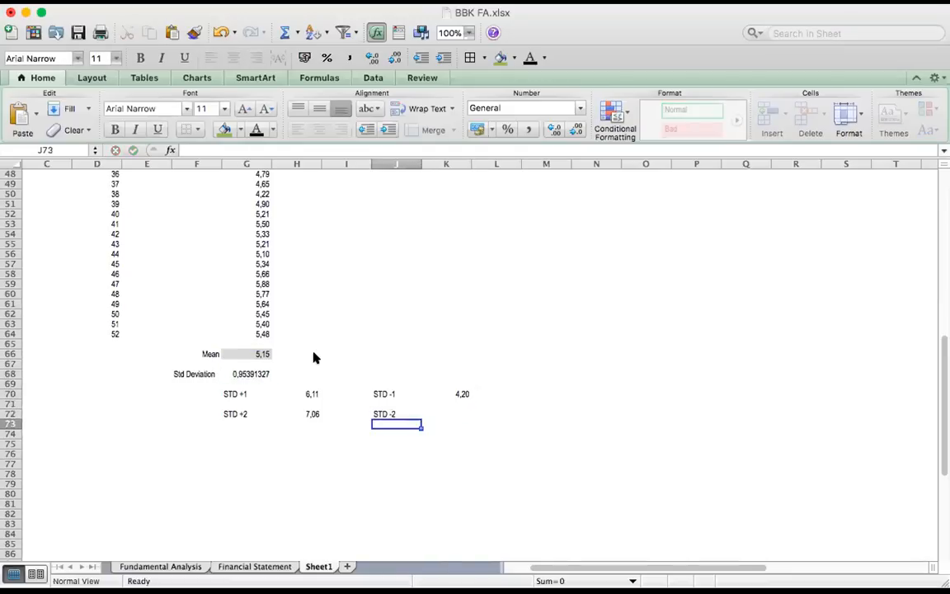
pyautogui.write('2')
pyautogui.press('Tab')
# Calculate the -2 standard deviation level in K72 with the formula =K70-G68
pyautogui.write('=')
pyautogui.press('Up')
pyautogui.press('Up')
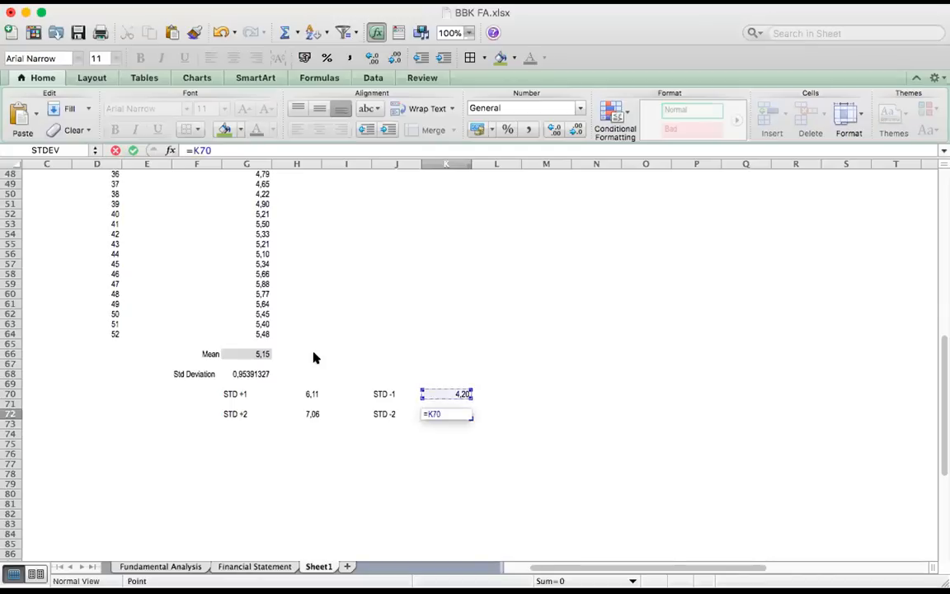
pyautogui.write('-')
pyautogui.press('Left')
pyautogui.press('Left')
pyautogui.press('Left')
pyautogui.press('Left')
pyautogui.press('Up')
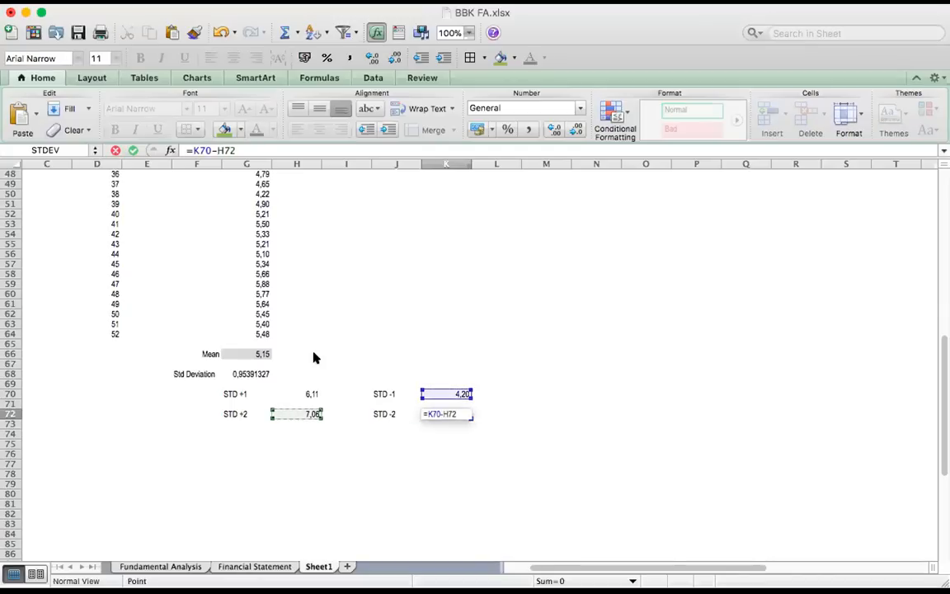
pyautogui.press('Up')
pyautogui.press('Up')
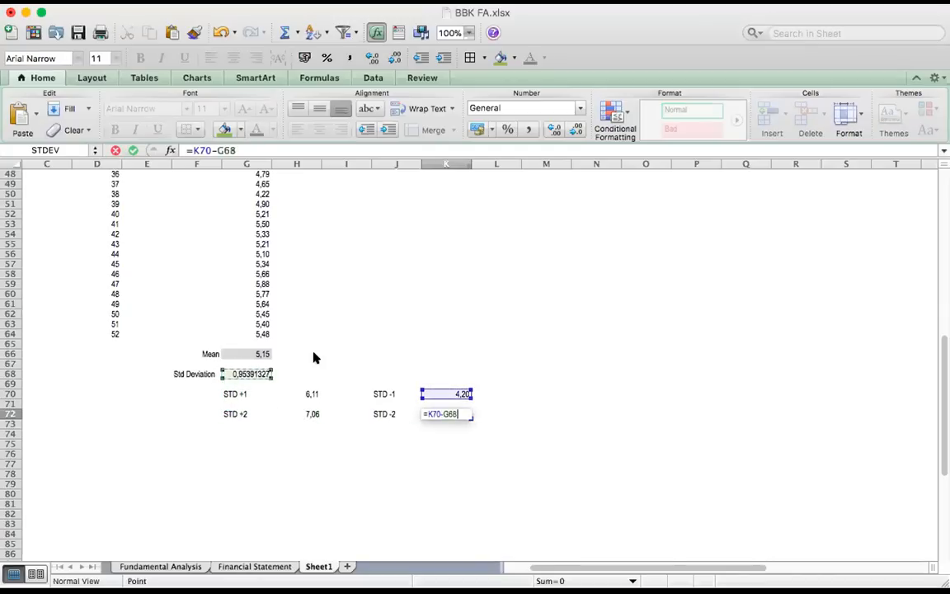
pyautogui.press('Return')
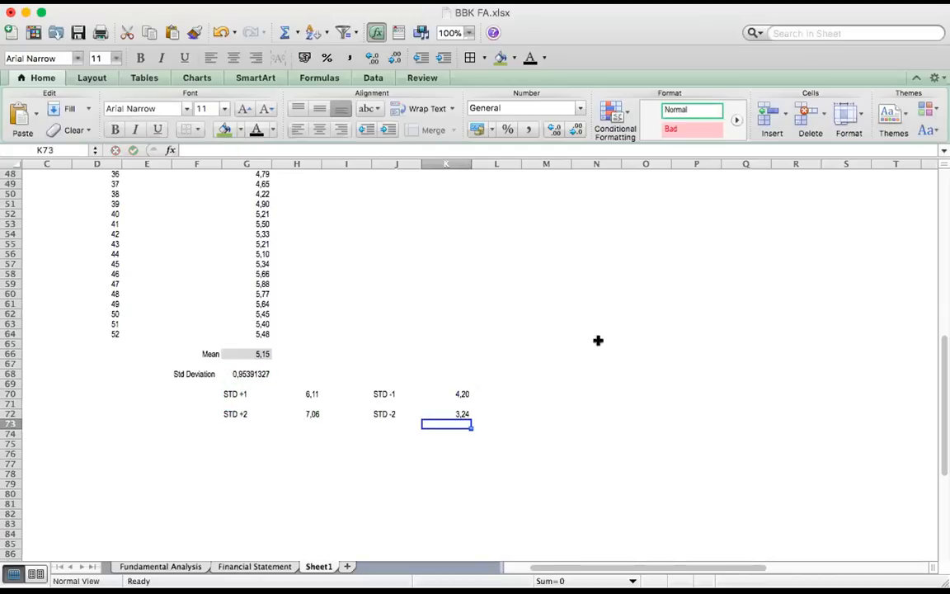
# Paste the P/E line chart with its mean and standard deviation lines at M59, beside the calculations
pyautogui.scroll(1, 502, 382)
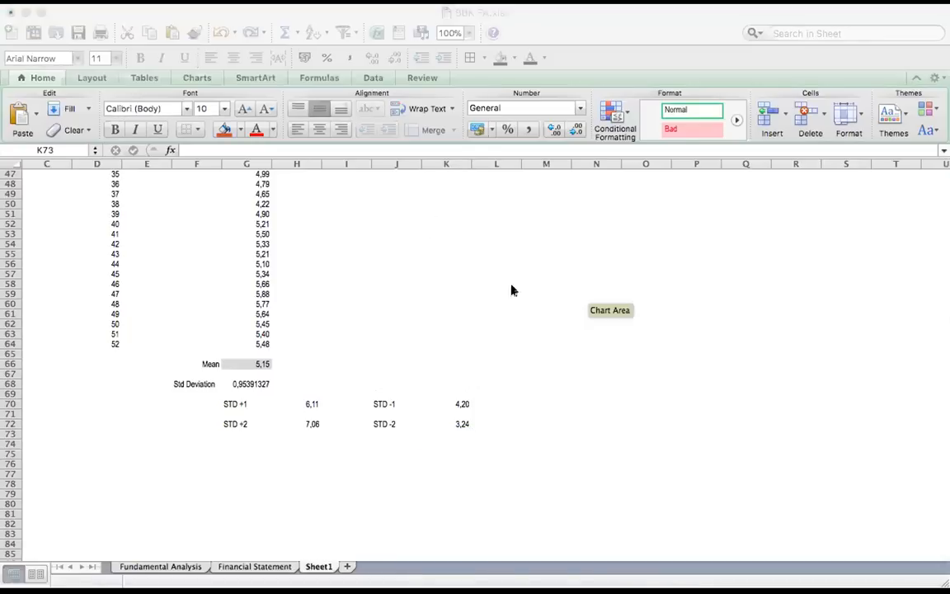
pyautogui.click(625, 373)
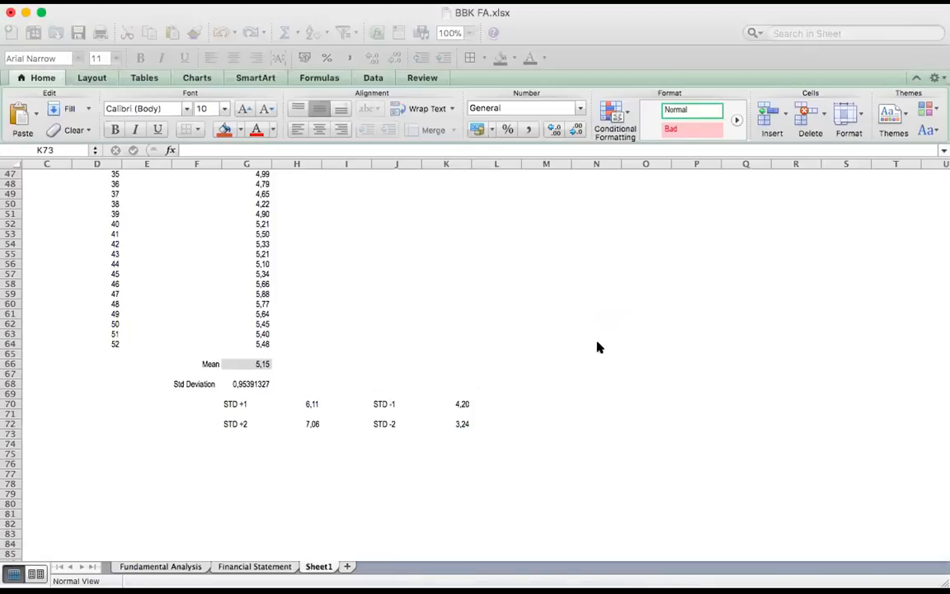
pyautogui.click(555, 292)
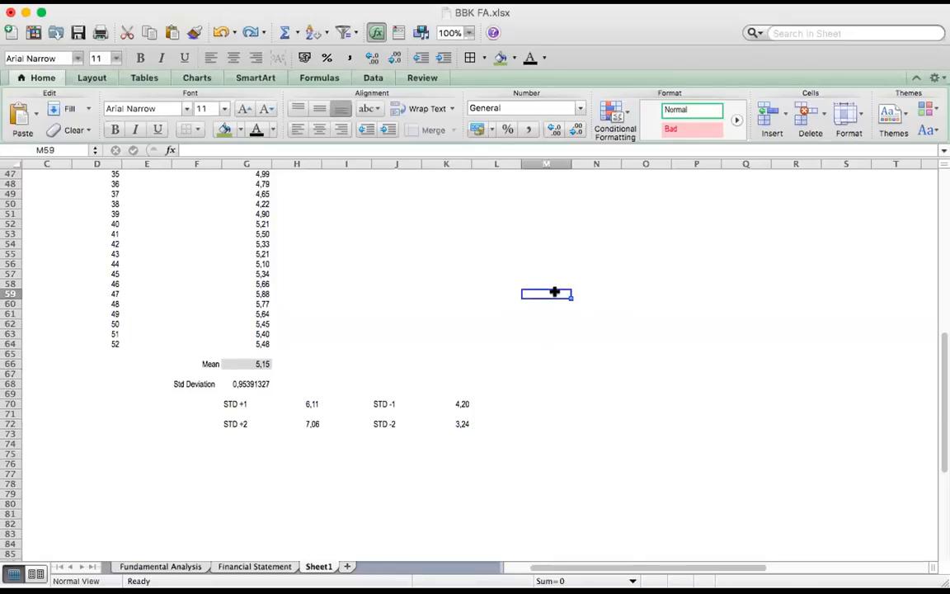
pyautogui.press('super+v')
pyautogui.click(633, 474)
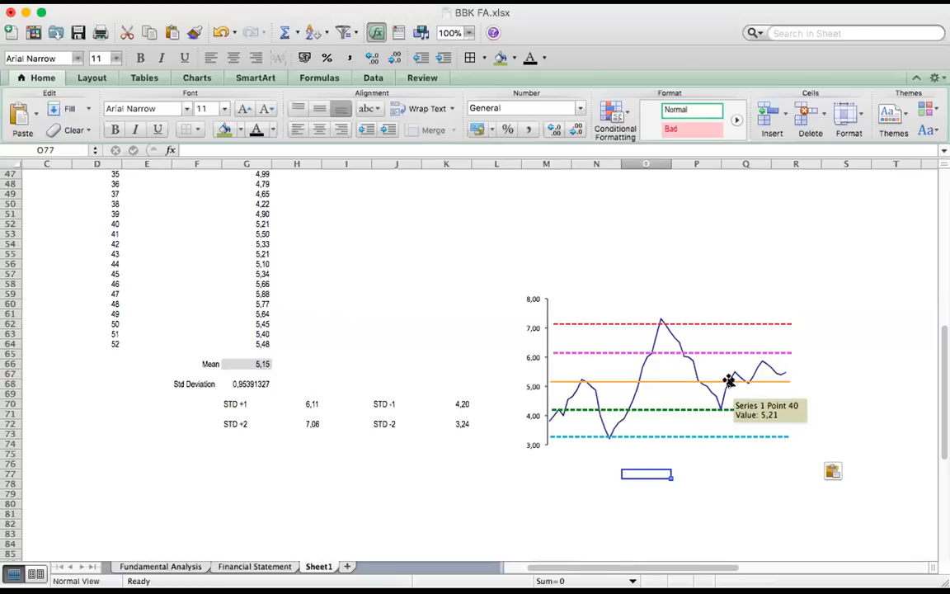
# Paste the level labels +2 Stdv 7,5, +1 Stdv 6,1, Mean 5,15, -1 Stdv 4,2 and -2 Stdv 3,2 beside the chart, starting at S62
pyautogui.click(806, 433)
pyautogui.click(829, 320)
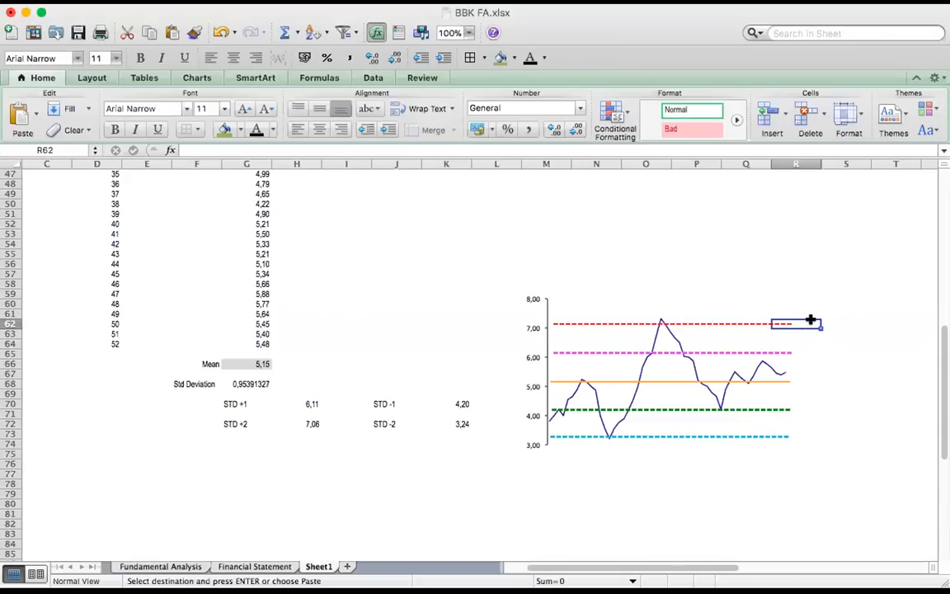
pyautogui.press('super+v')
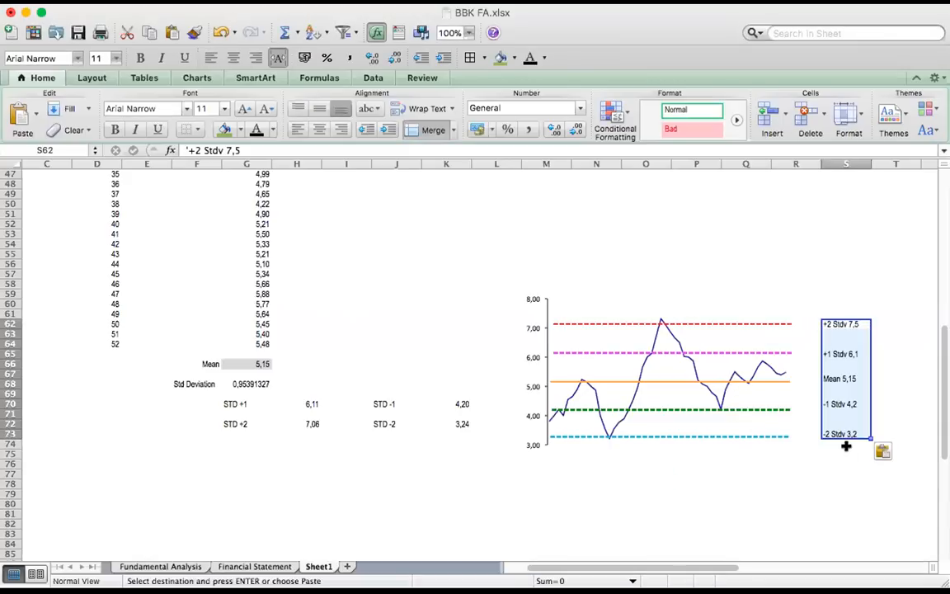
pyautogui.click(795, 463)
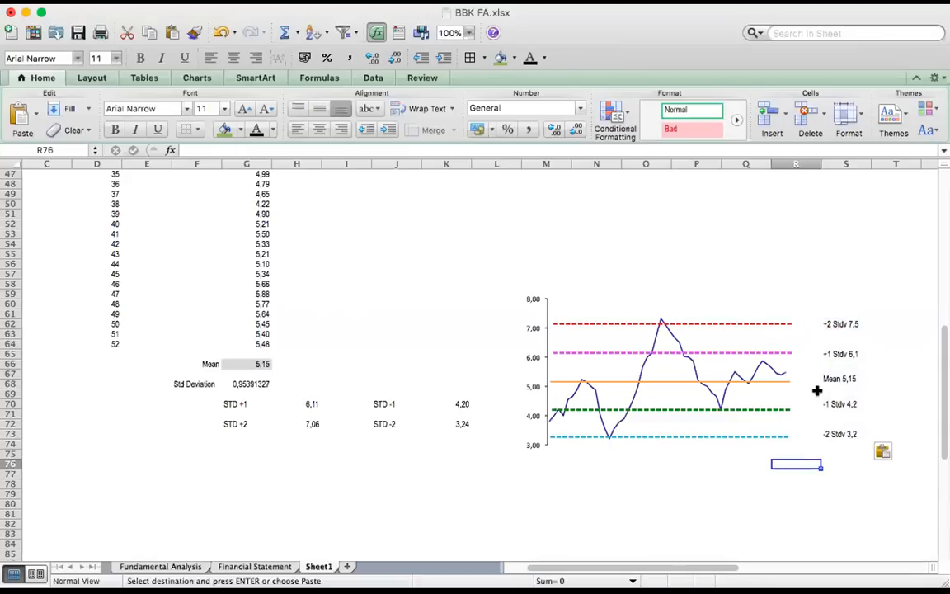
# Examine the chart's mean and standard deviation lines against their labels in column S and the P/E curve
pyautogui.click(842, 380)
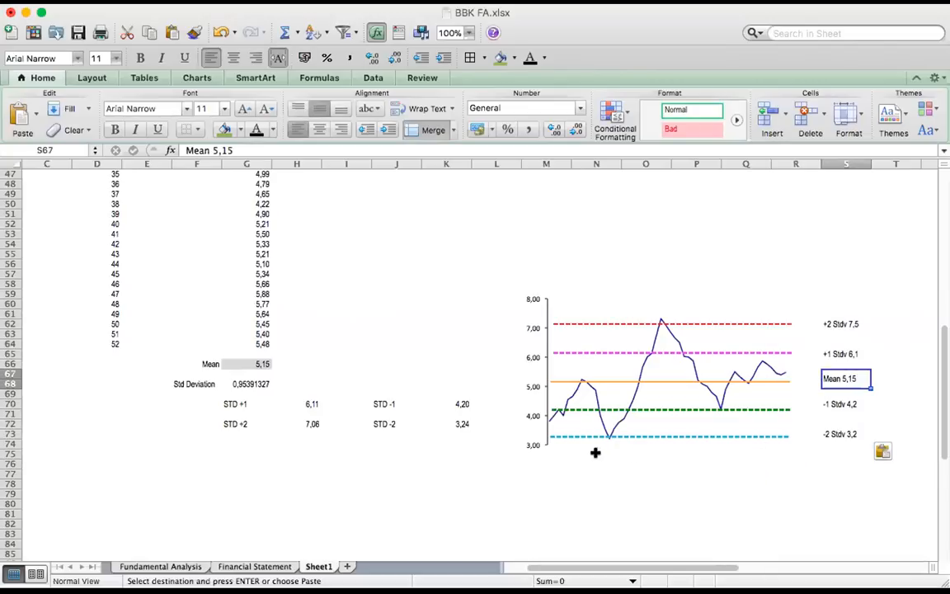
pyautogui.click(776, 384)
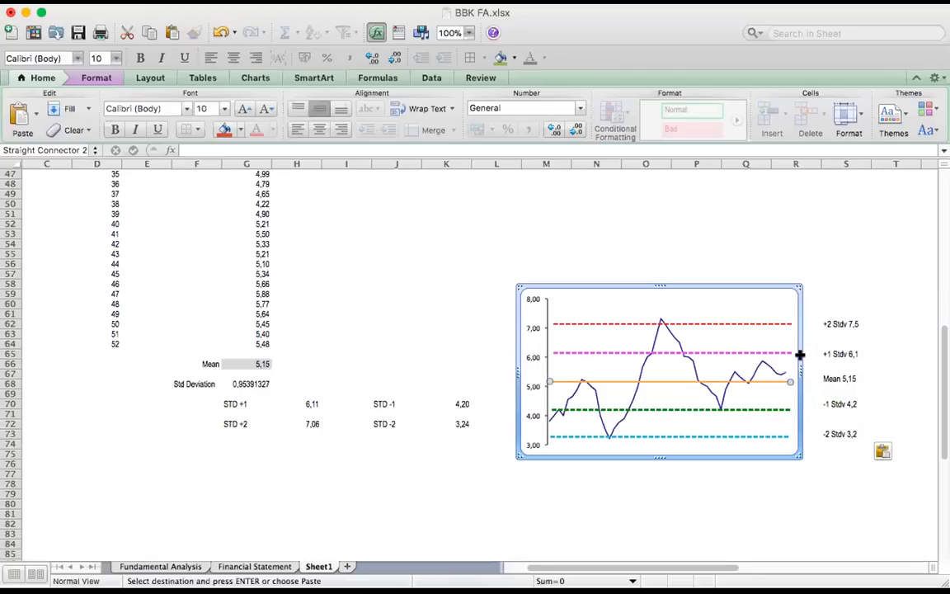
pyautogui.click(829, 354)
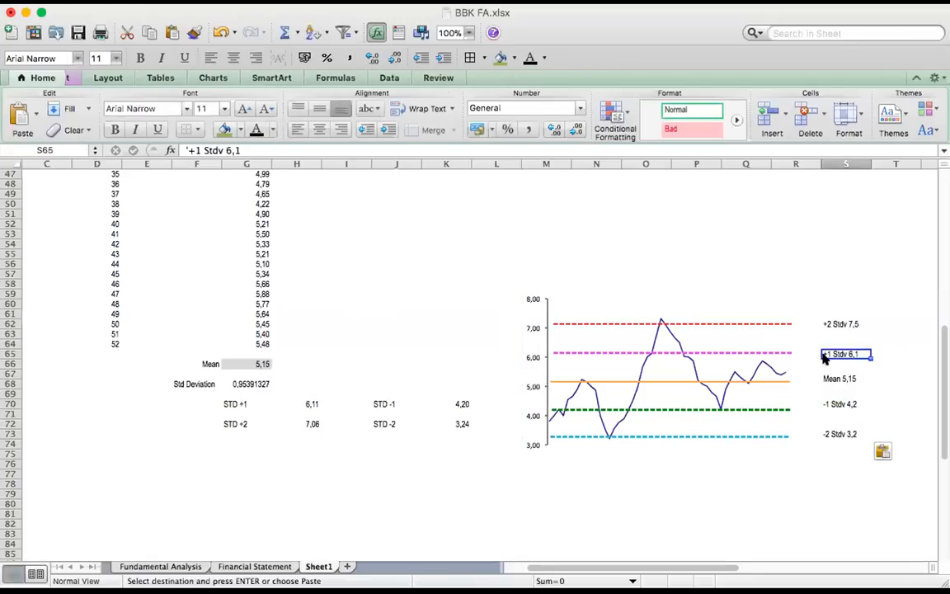
pyautogui.click(789, 324)
pyautogui.click(842, 323)
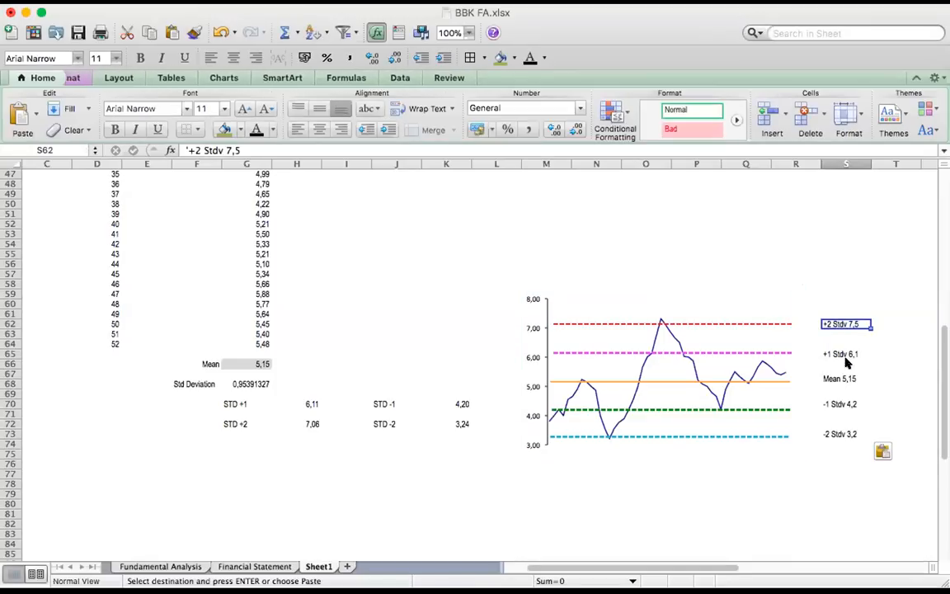
pyautogui.click(835, 403)
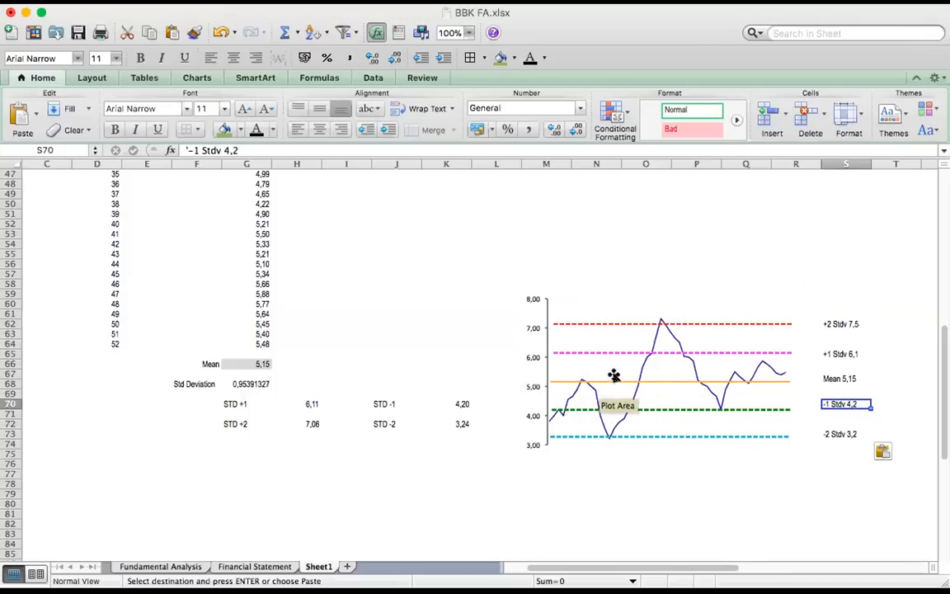
pyautogui.click(729, 220)
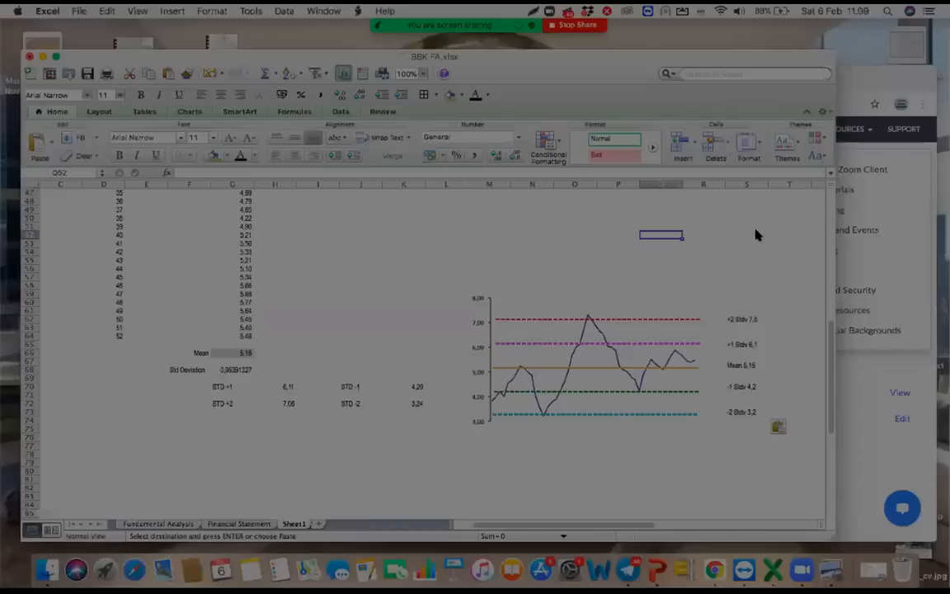
# Capture the P/E chart area and mark the low circled, the -2 Stdv label boxed, an arrow rising to the mean, and the mean line boxed
pyautogui.moveTo(356, 228)
pyautogui.mouseDown()
pyautogui.moveTo(592, 413)
pyautogui.moveTo(784, 460)
pyautogui.moveTo(799, 481)
pyautogui.mouseUp()
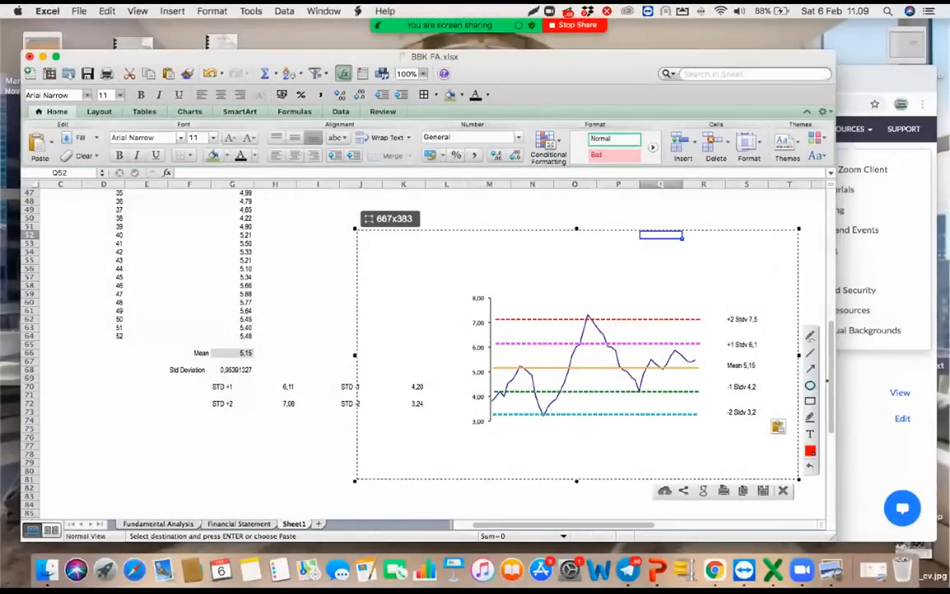
pyautogui.moveTo(528, 398); pyautogui.dragTo(554, 420)
pyautogui.moveTo(718, 402); pyautogui.dragTo(761, 423)
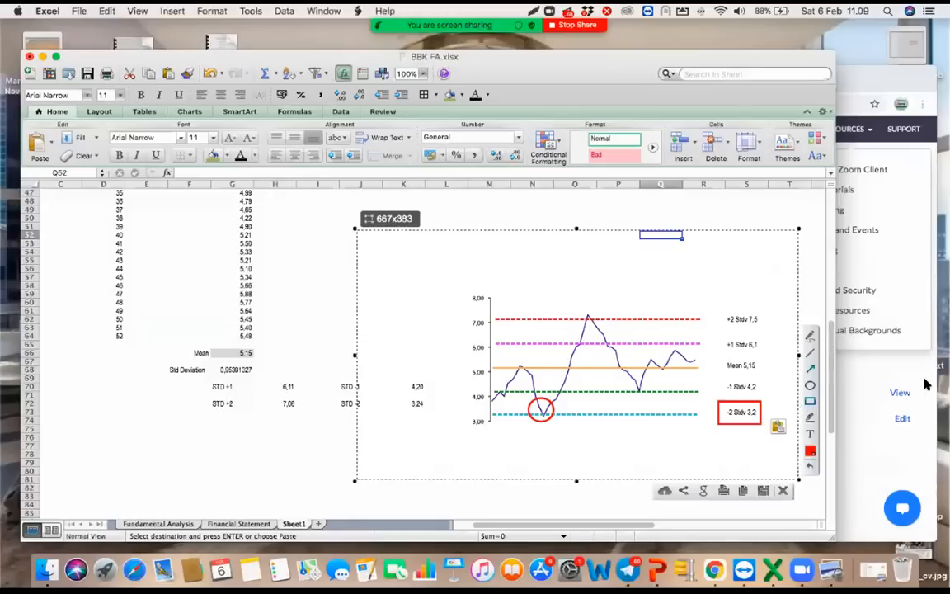
pyautogui.moveTo(563, 407); pyautogui.dragTo(586, 372)
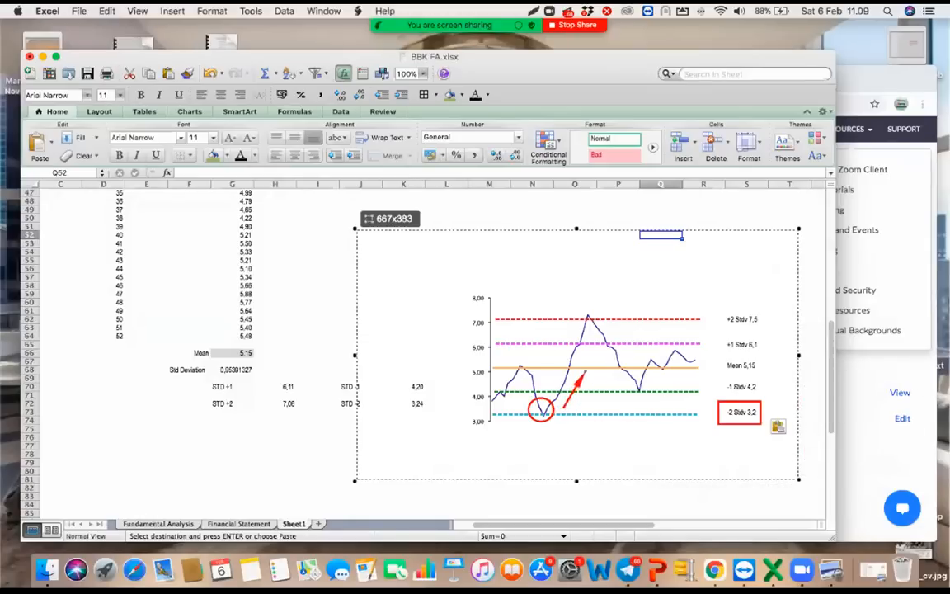
pyautogui.moveTo(484, 361)
pyautogui.mouseDown()
pyautogui.moveTo(556, 374)
pyautogui.moveTo(710, 375)
pyautogui.mouseUp()
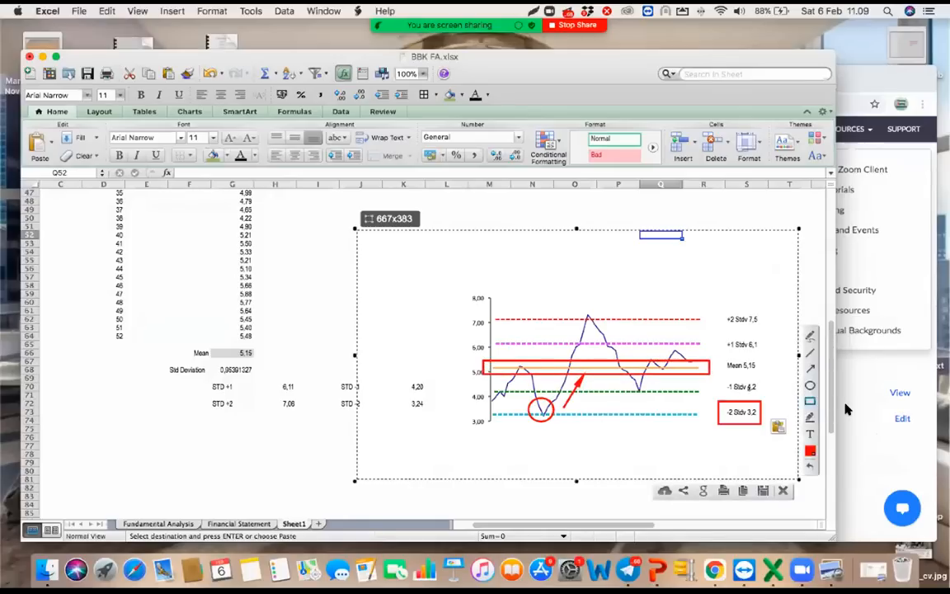
# Circle the P/E peak at the +2 Stdv line, add an arrow falling to the mean, and box the Mean label before closing the capture
pyautogui.moveTo(580, 303); pyautogui.dragTo(608, 323)
pyautogui.moveTo(611, 324); pyautogui.dragTo(638, 367)
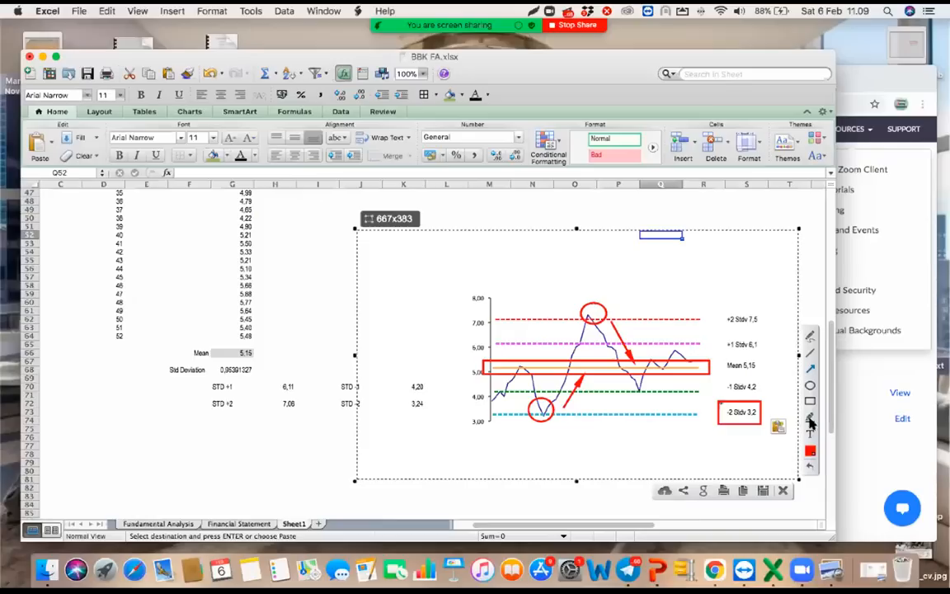
pyautogui.click(811, 401)
pyautogui.moveTo(716, 357); pyautogui.dragTo(768, 376)
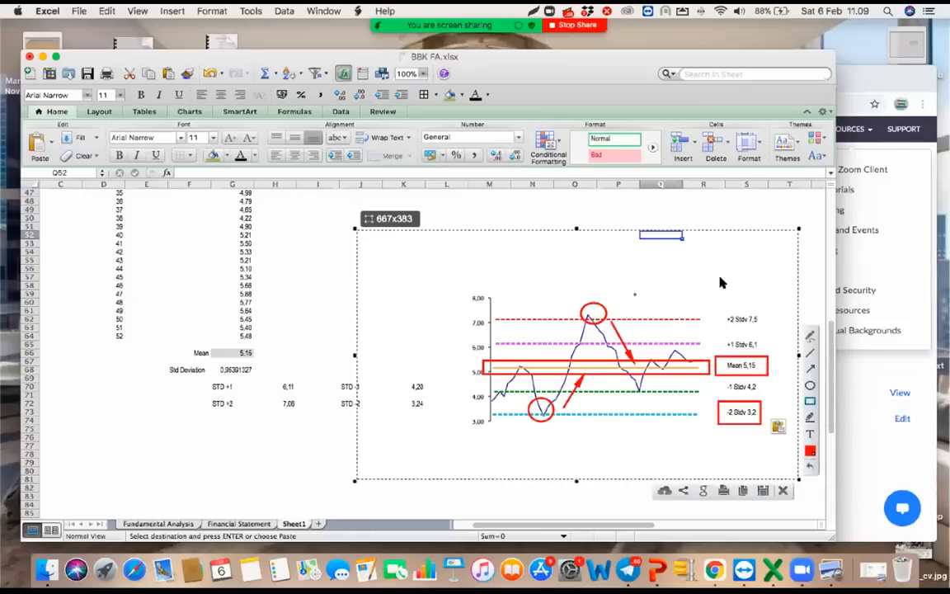
pyautogui.press('Escape')
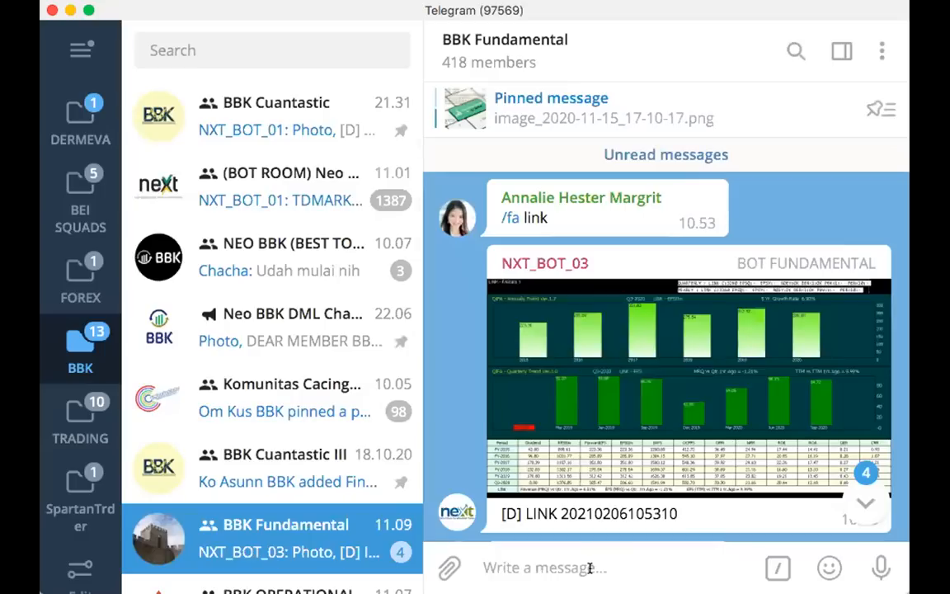
# Switch to Telegram, send "/band ggrm" in the BBK Fundamental group, and open the returned GGRM P/E chart
pyautogui.write('/band ')
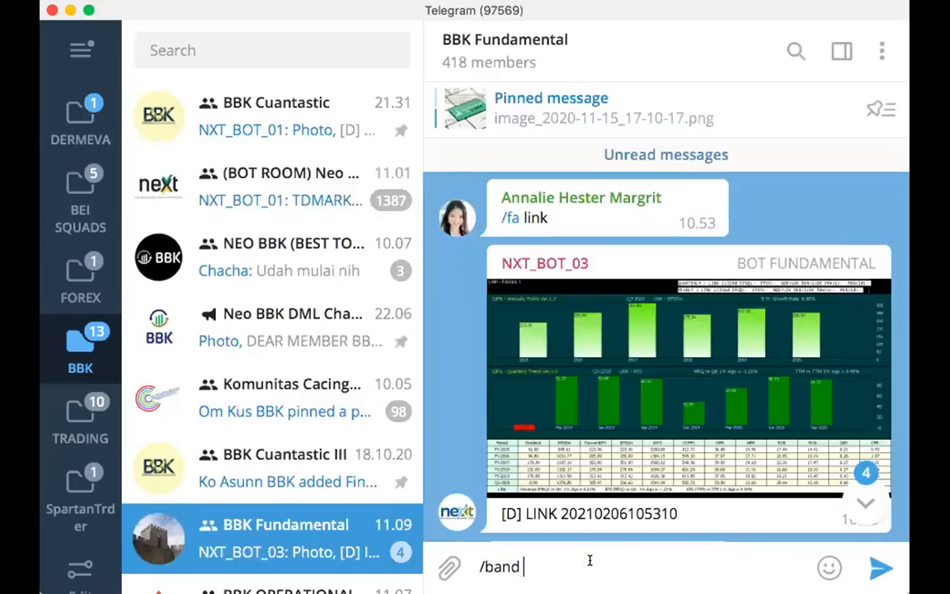
pyautogui.write('ggrm')
pyautogui.press('Return')
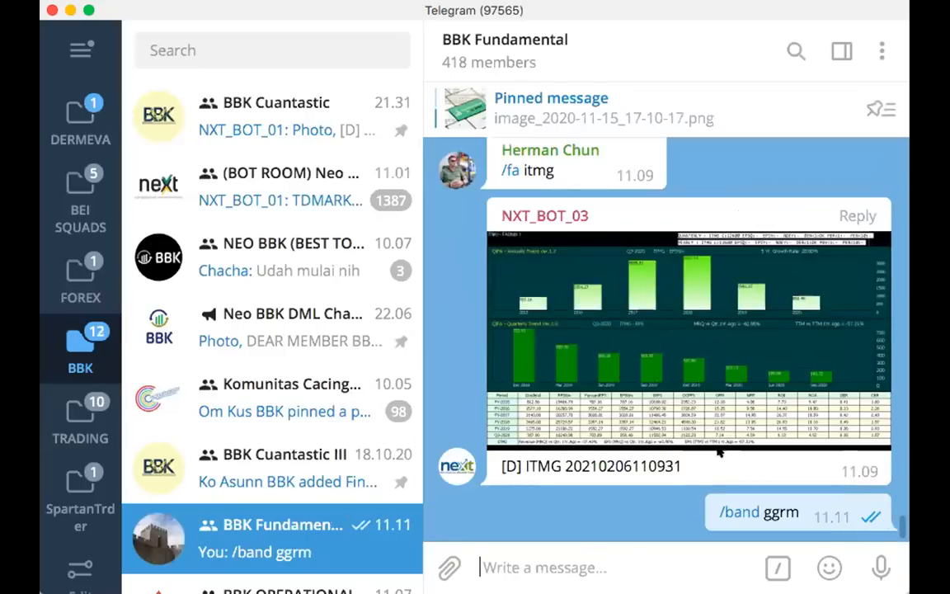
pyautogui.click(719, 443)
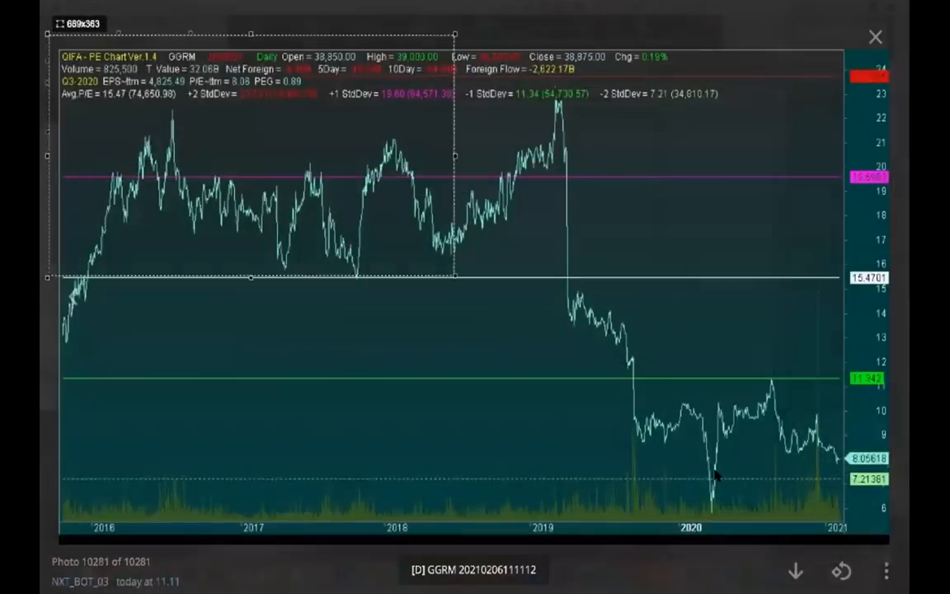
# Capture the GGRM P/E chart and box its average, +1, +2, -1 and -2 standard deviation lines in red
pyautogui.moveTo(896, 530); pyautogui.dragTo(897, 537)
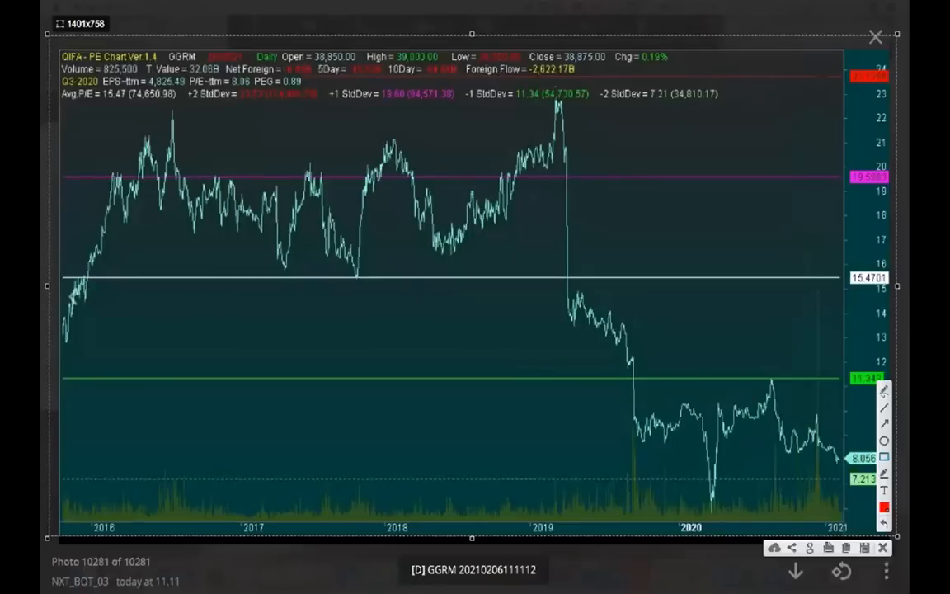
pyautogui.moveTo(62, 266)
pyautogui.mouseDown()
pyautogui.moveTo(392, 286)
pyautogui.moveTo(891, 292)
pyautogui.mouseUp()
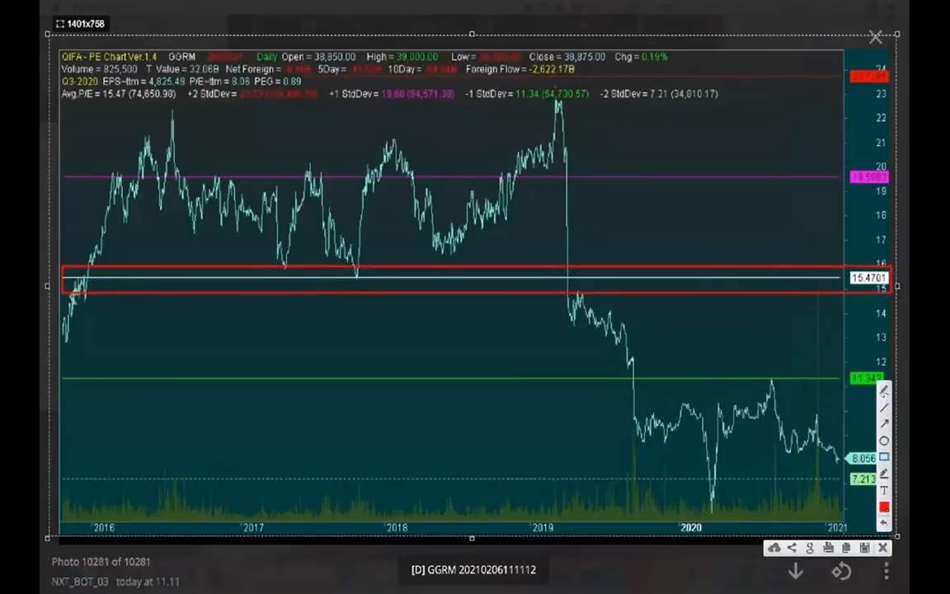
pyautogui.moveTo(56, 160)
pyautogui.mouseDown()
pyautogui.moveTo(679, 197)
pyautogui.moveTo(891, 196)
pyautogui.mouseUp()
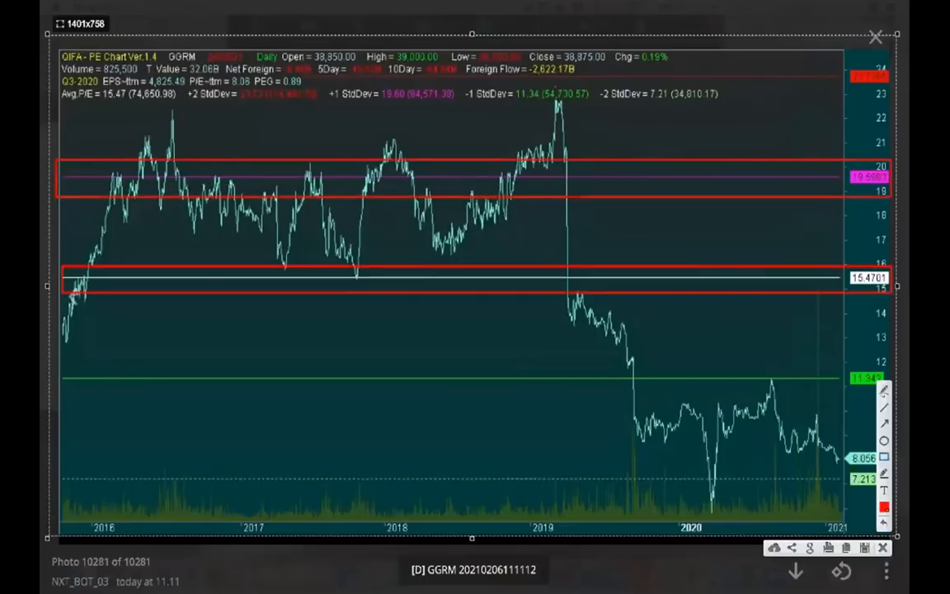
pyautogui.moveTo(58, 89)
pyautogui.mouseDown()
pyautogui.moveTo(748, 102)
pyautogui.moveTo(891, 63)
pyautogui.mouseUp()
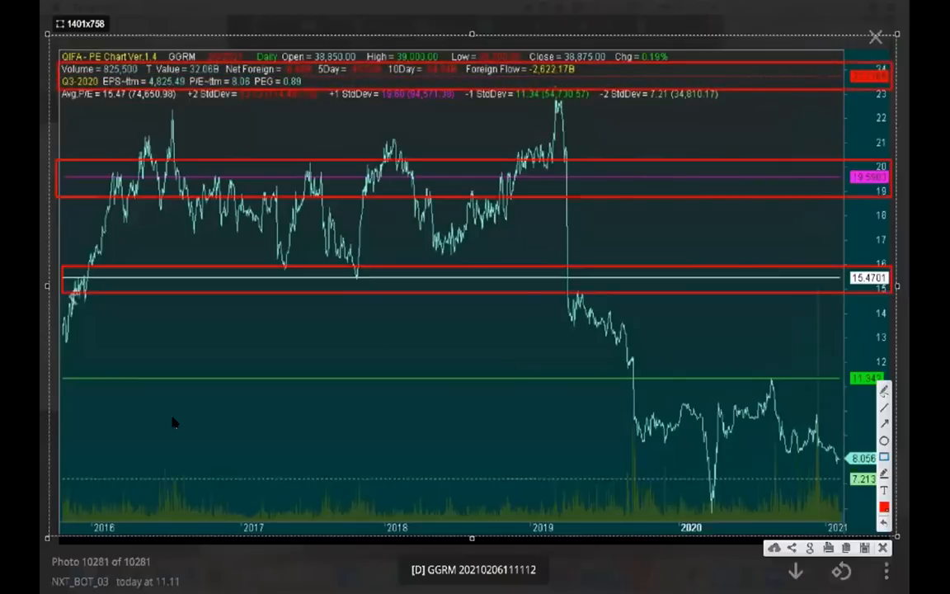
pyautogui.moveTo(58, 368)
pyautogui.mouseDown()
pyautogui.moveTo(106, 384)
pyautogui.moveTo(876, 409)
pyautogui.moveTo(891, 387)
pyautogui.mouseUp()
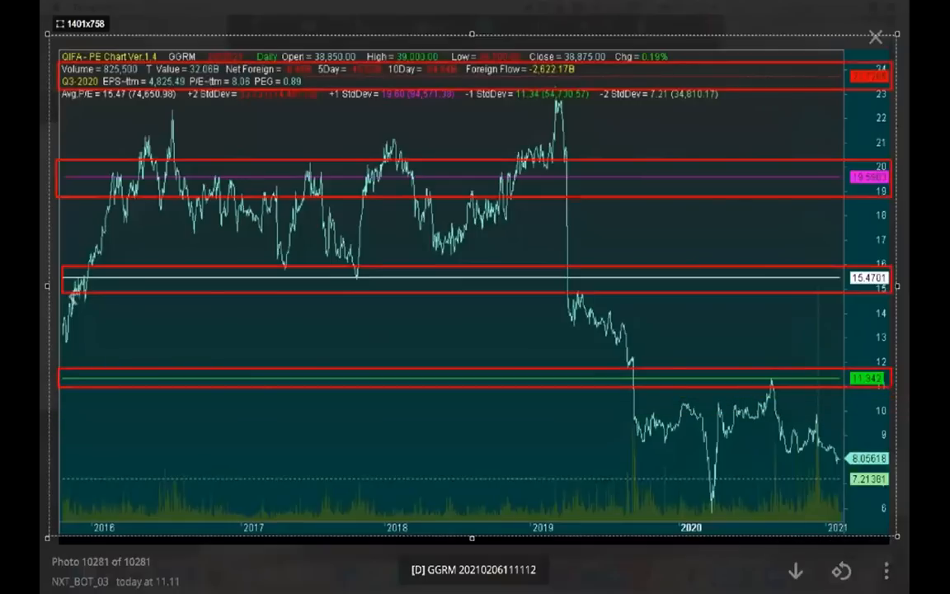
pyautogui.moveTo(57, 469)
pyautogui.mouseDown()
pyautogui.moveTo(784, 509)
pyautogui.moveTo(889, 490)
pyautogui.mouseUp()
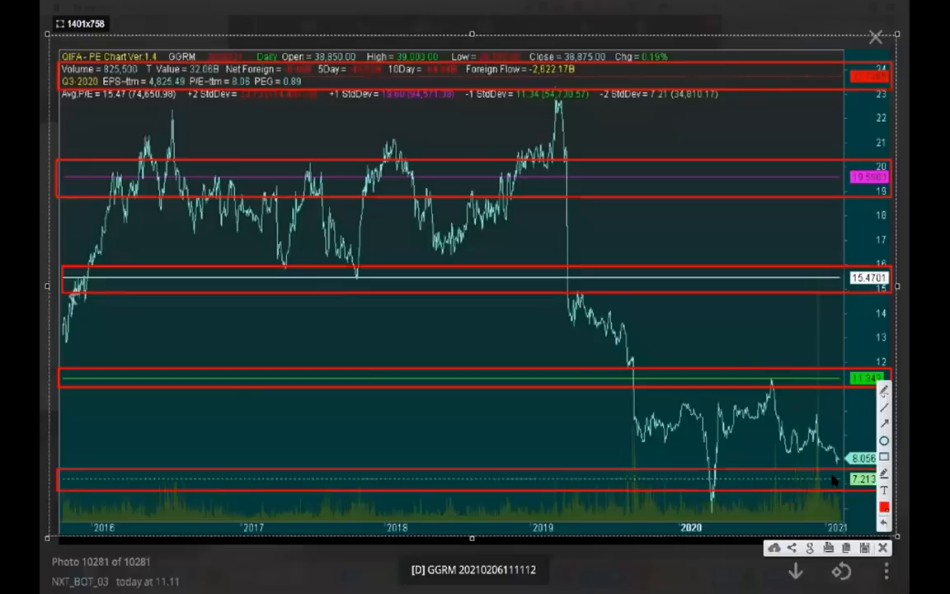
# Circle the latest P/E and the 2019 peak, draw an arrow from each to the average line, and close the annotated chart
pyautogui.moveTo(812, 431); pyautogui.dragTo(855, 476)
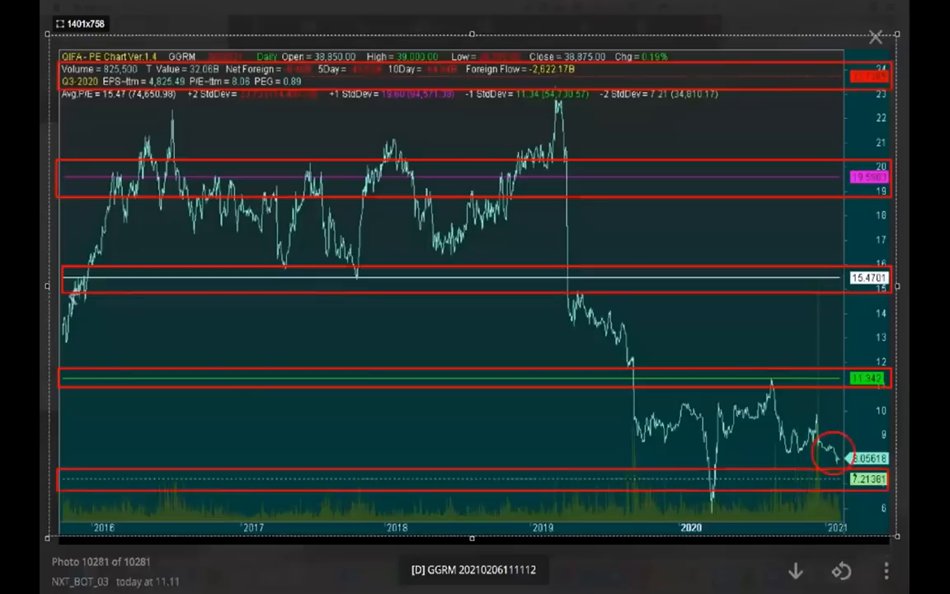
pyautogui.moveTo(854, 425); pyautogui.dragTo(850, 285)
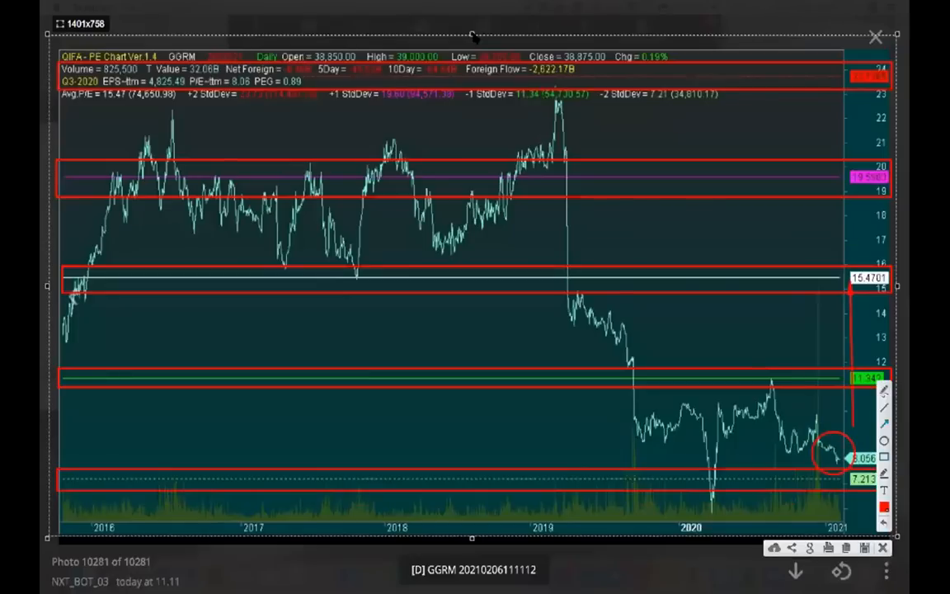
pyautogui.moveTo(533, 90); pyautogui.dragTo(586, 120)
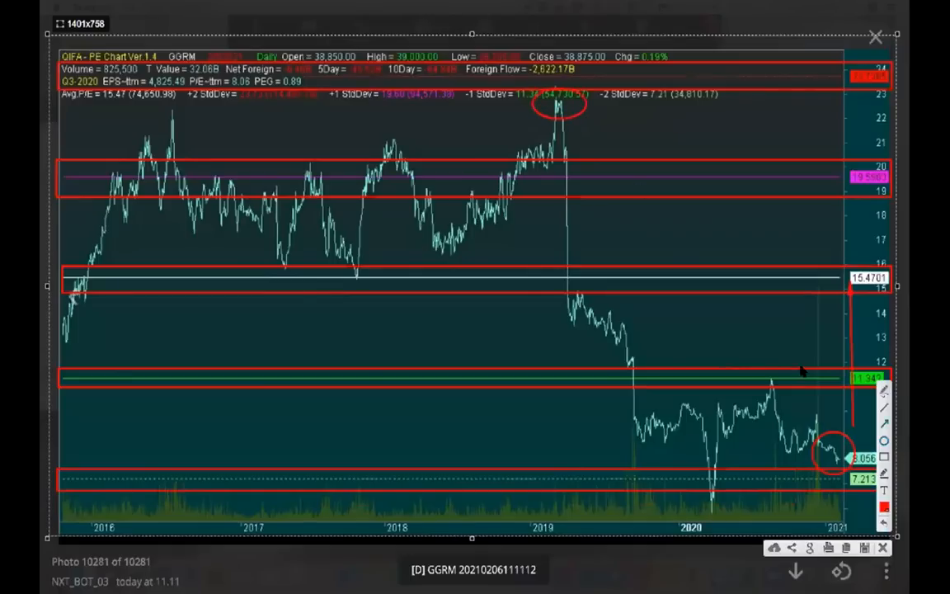
pyautogui.moveTo(588, 115)
pyautogui.mouseDown()
pyautogui.moveTo(628, 188)
pyautogui.moveTo(640, 256)
pyautogui.moveTo(651, 262)
pyautogui.mouseUp()
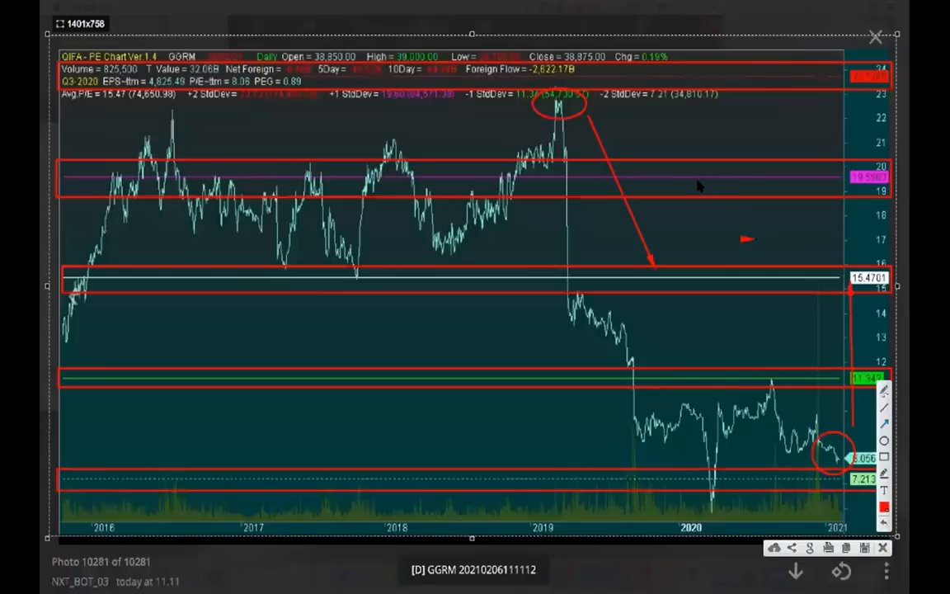
pyautogui.press('Escape')
pyautogui.press('Escape')
# Reopen the GGRM P/E band chart from the chat to view it at full size, and return to the messages
pyautogui.scroll(5, 673, 340)
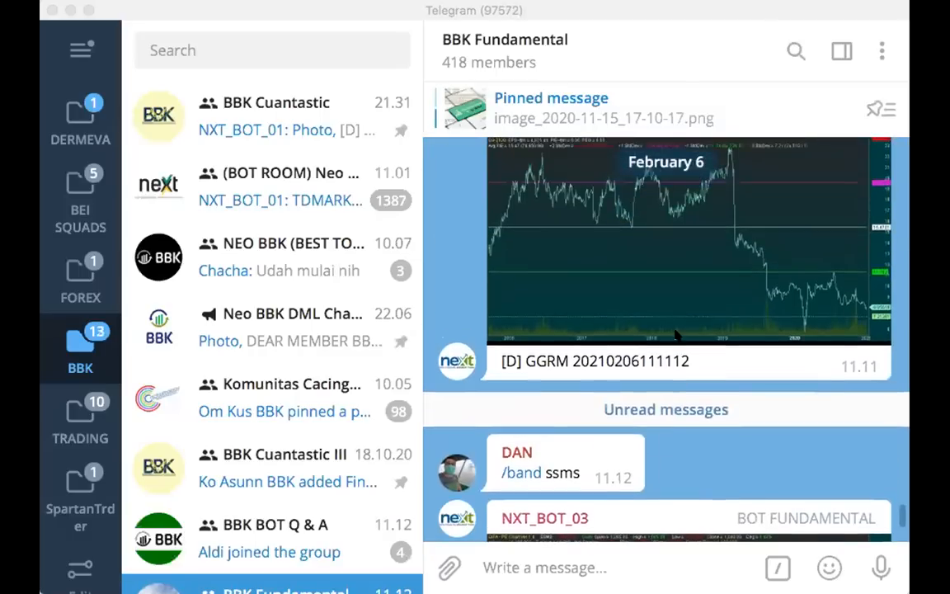
pyautogui.click(632, 238)
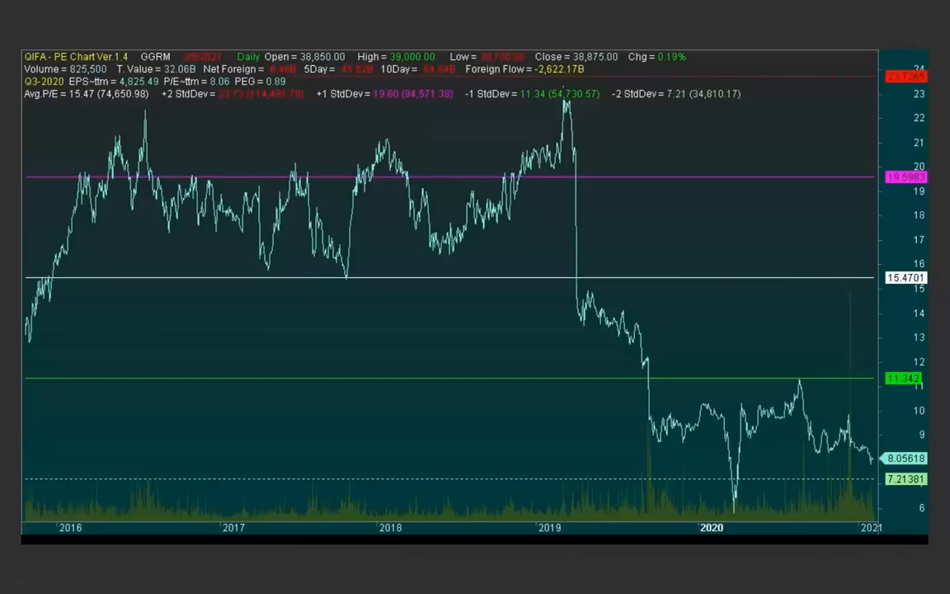
pyautogui.click(829, 285)
pyautogui.scroll(2, 739, 247)
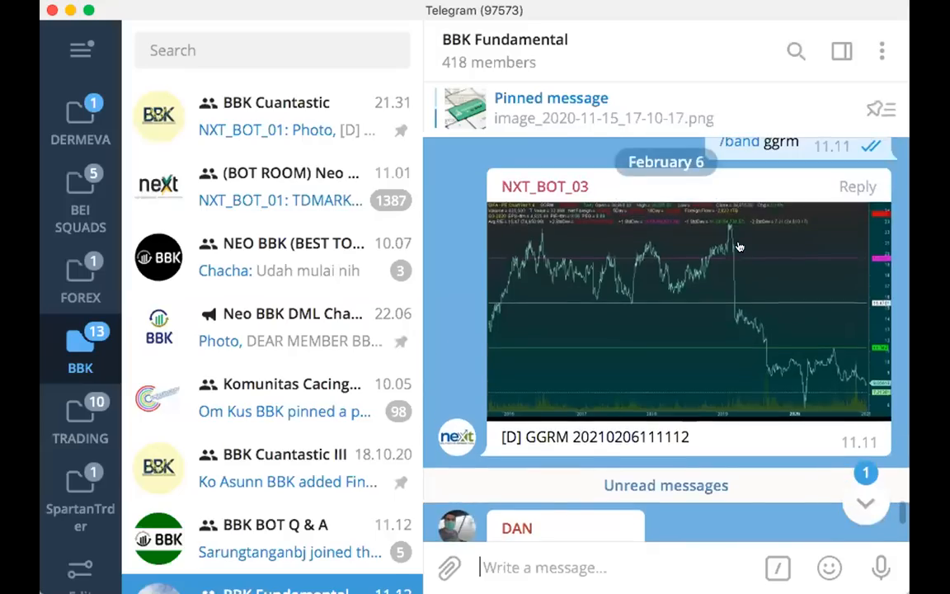
pyautogui.click(739, 246)
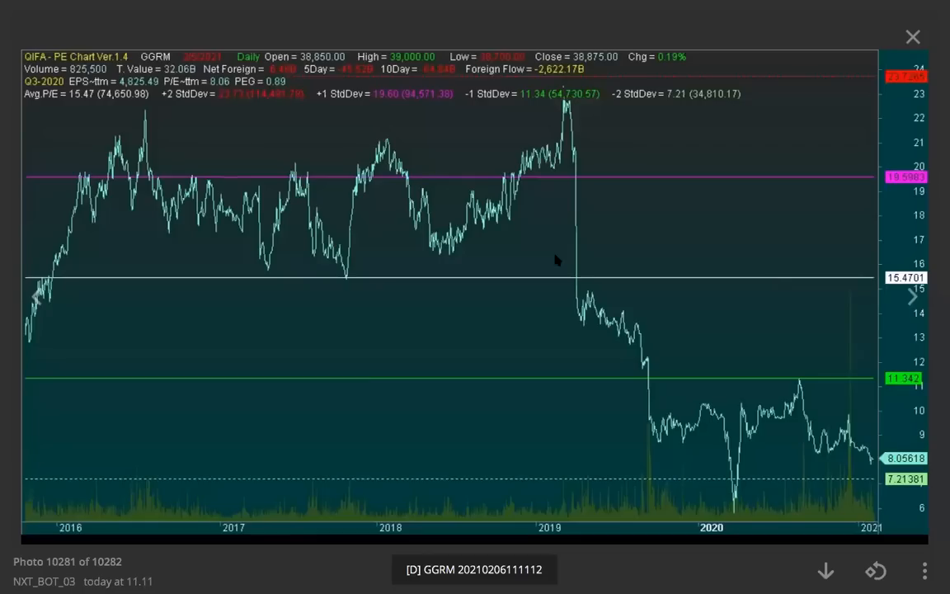
pyautogui.click(729, 305)
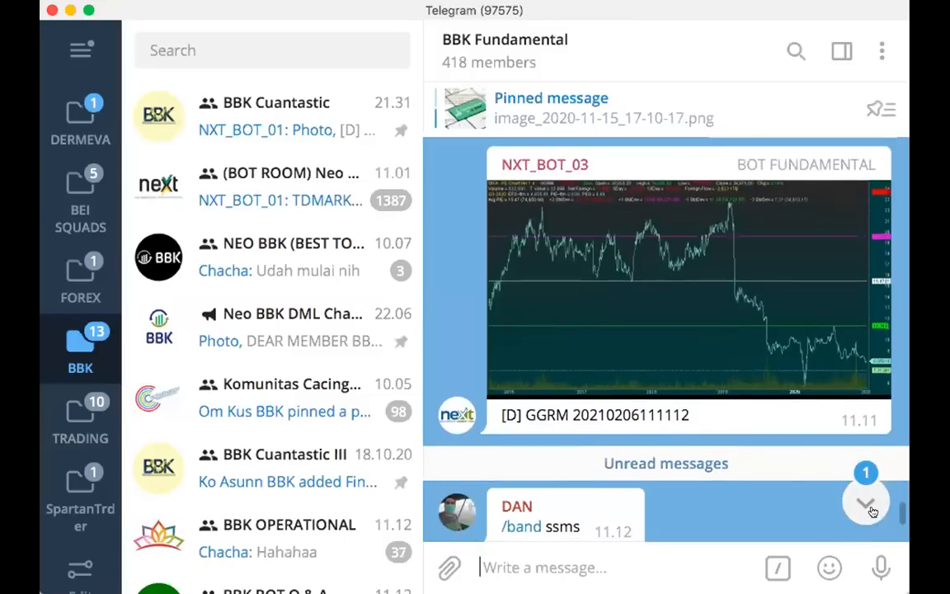
# Send "/band2 ggrm" in the BBK Fundamental group and open the returned GGRM PBV chart
pyautogui.click(872, 512)
pyautogui.write('/band2')
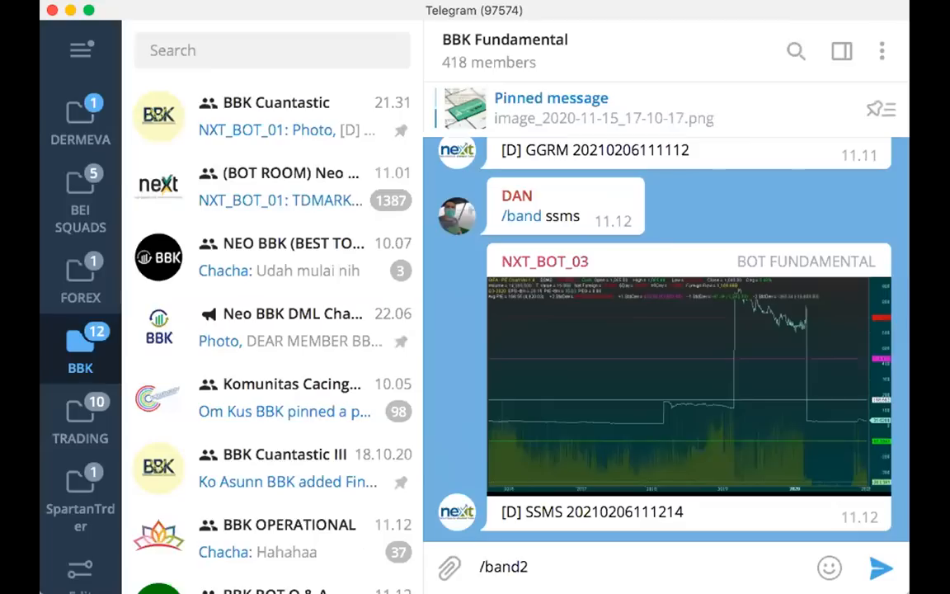
pyautogui.write(' ggrm')
pyautogui.press('Return')
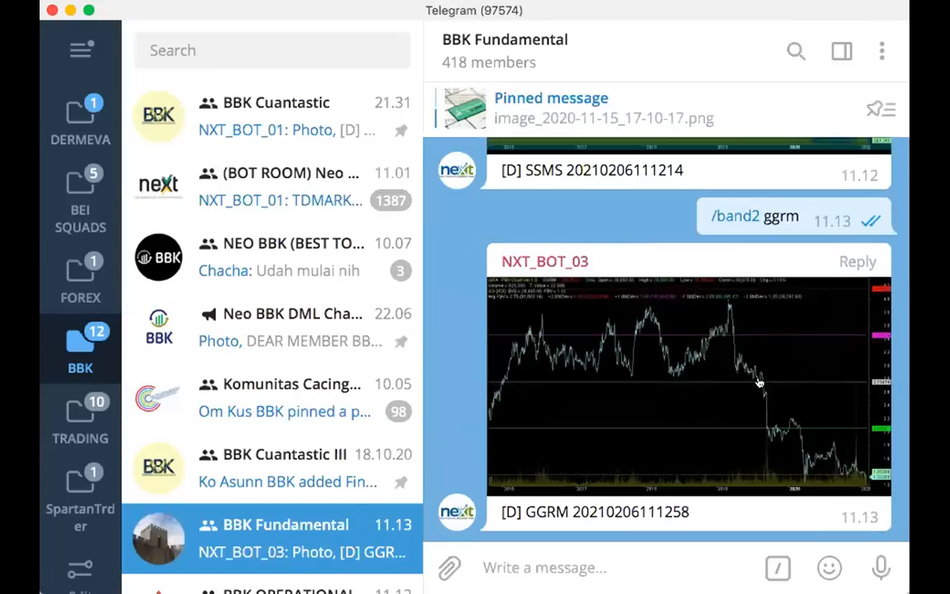
pyautogui.click(759, 382)
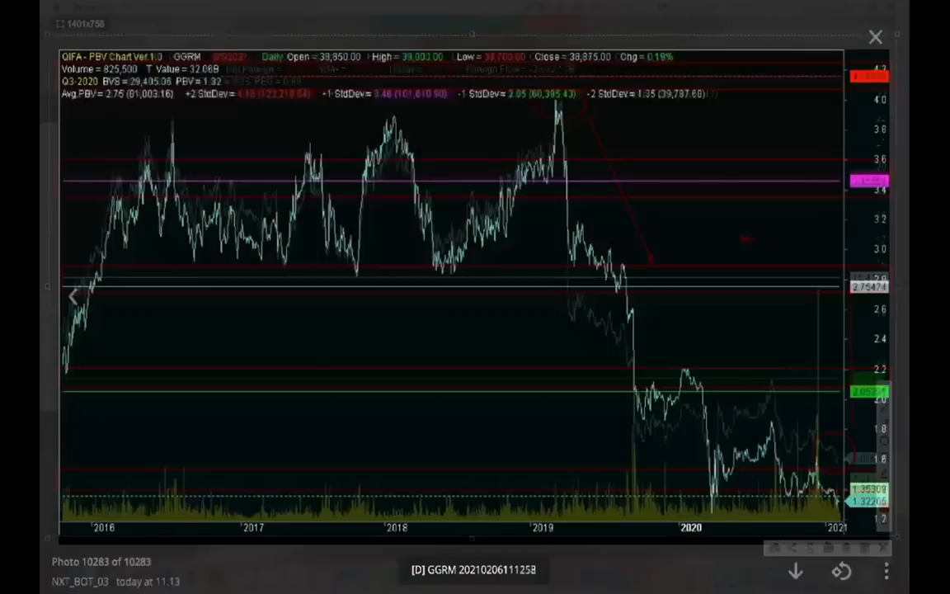
# Capture the GGRM PBV chart, box the current PBV figure in its header in red, and close the chart
pyautogui.moveTo(54, 39); pyautogui.dragTo(898, 543)
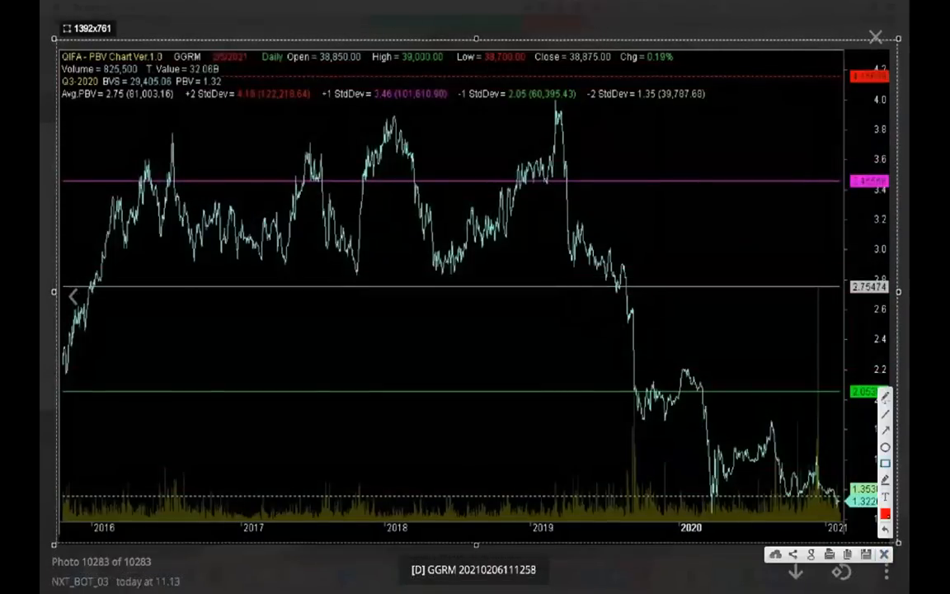
pyautogui.click(885, 463)
pyautogui.moveTo(168, 74); pyautogui.dragTo(232, 88)
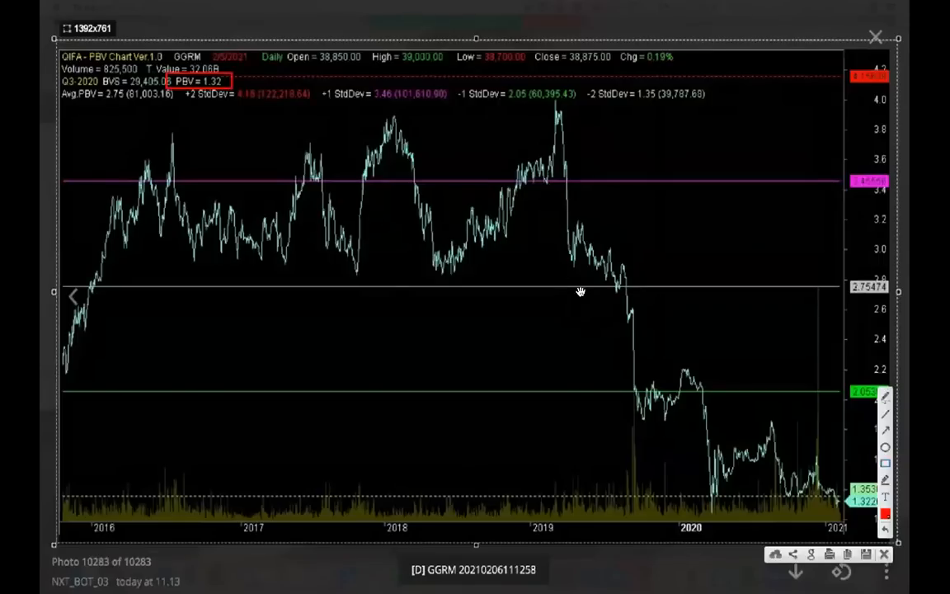
pyautogui.press('Escape')
pyautogui.press('Escape')
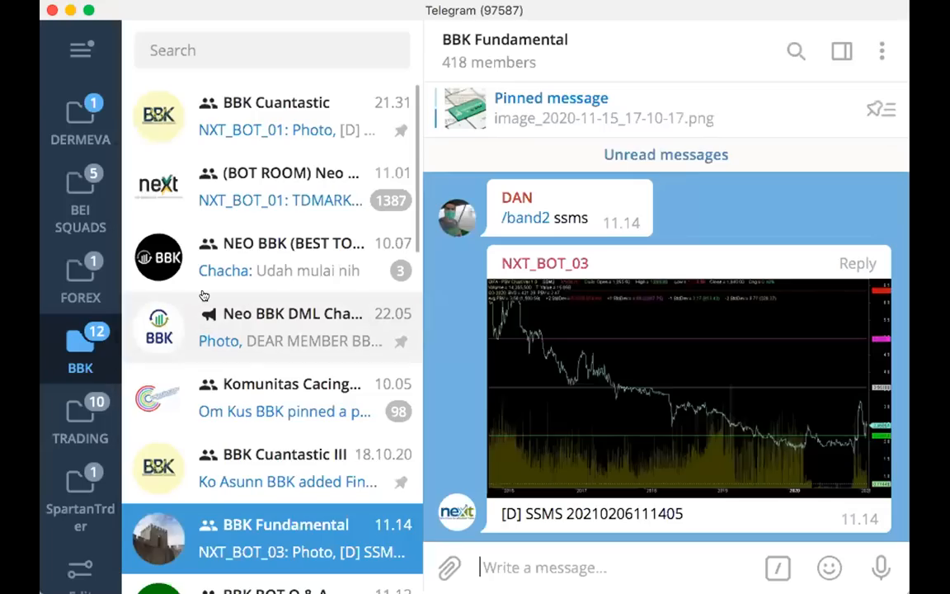
pyautogui.click(309, 2)
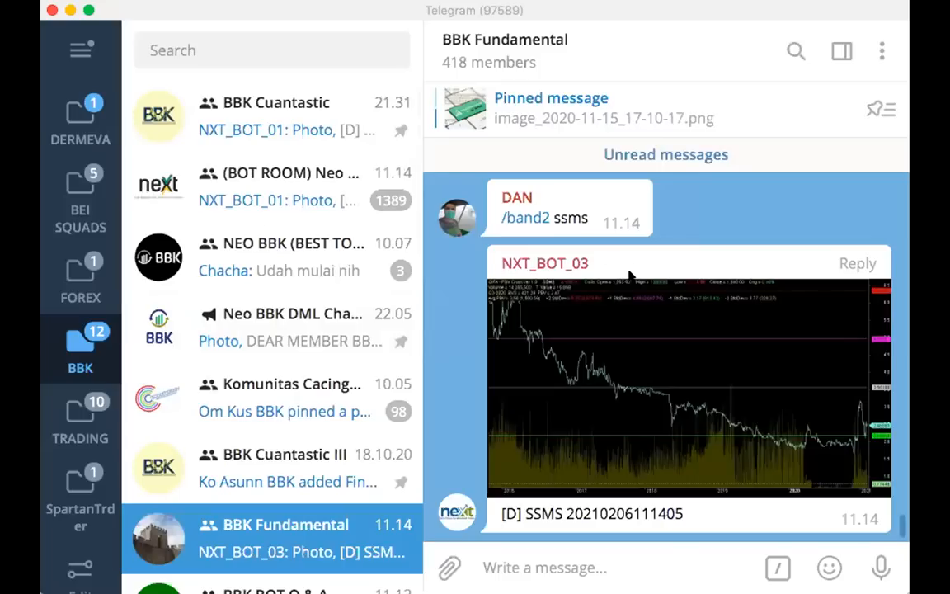
pyautogui.click(718, 213)
pyautogui.scroll(8, 652, 329)
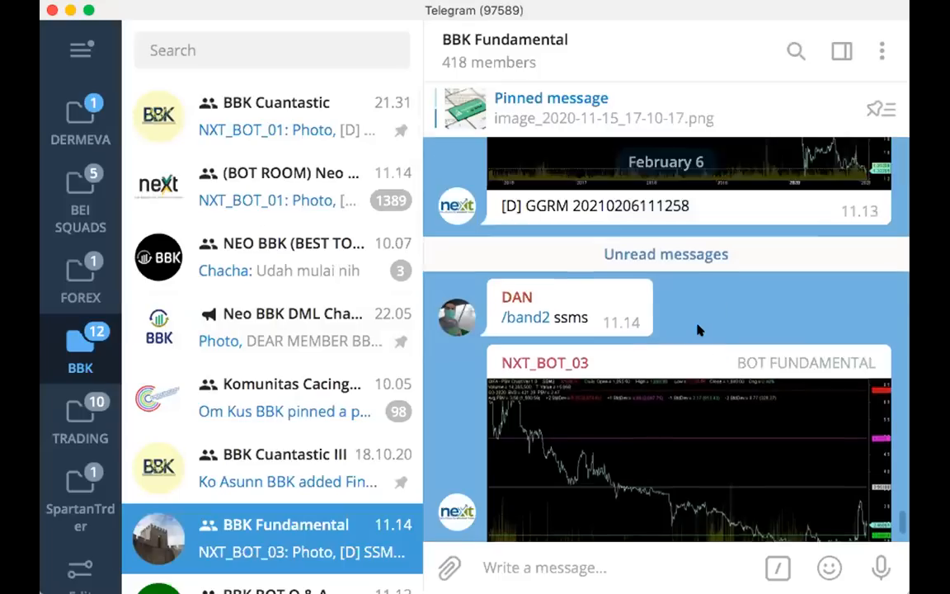
pyautogui.scroll(-8, 691, 333)
pyautogui.scroll(5, 683, 339)
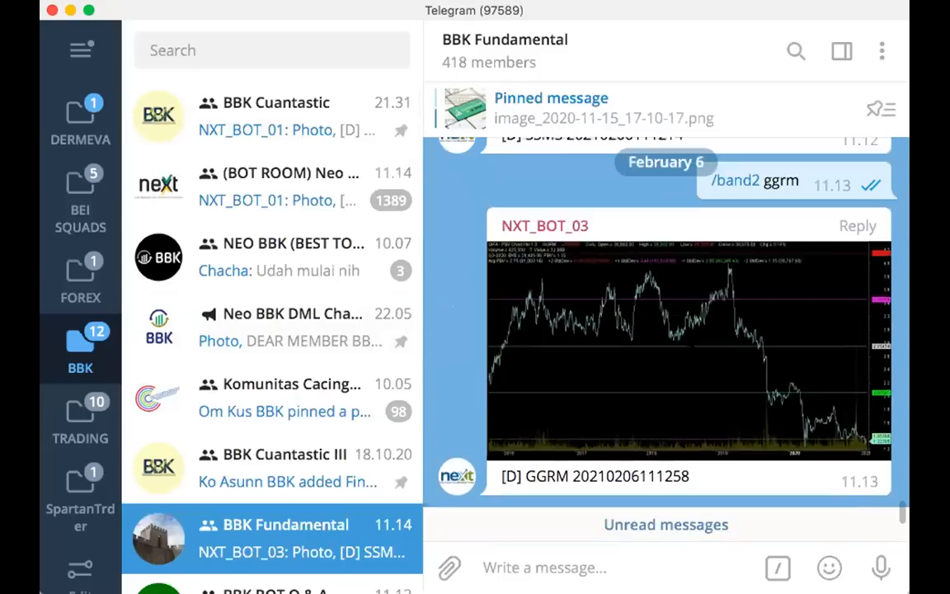
pyautogui.scroll(-6, 684, 339)
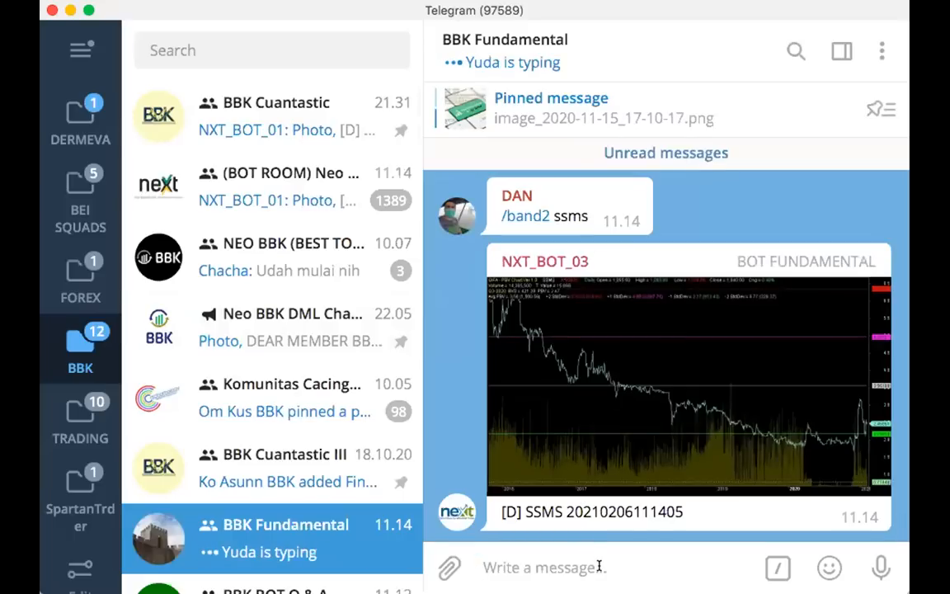
# Draft the bot command formats "/fa namasaham", "/band namasaham" and "/band2 namasaham" one after another in the BBK Fundamental message box without sending them
pyautogui.write('/fa namasaham')
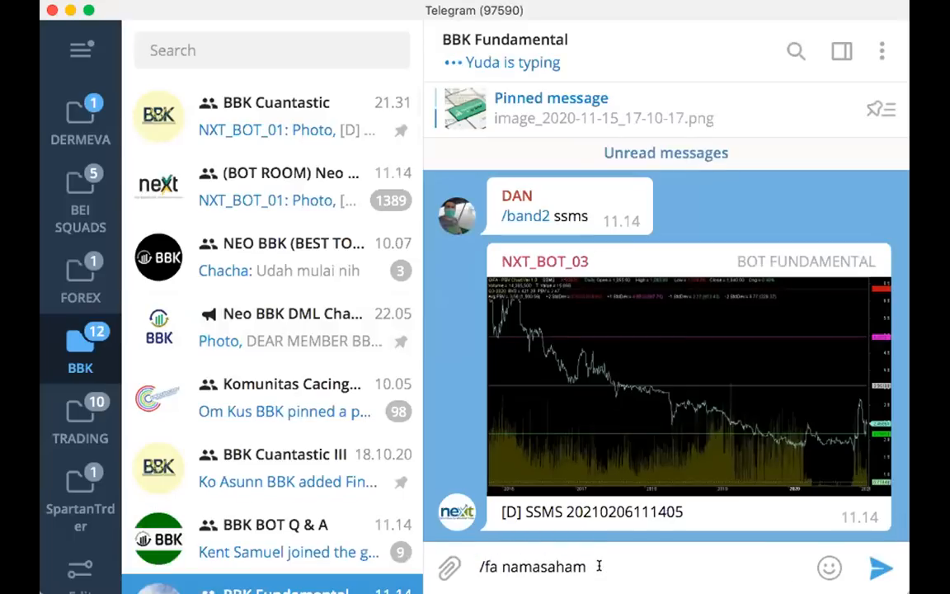
pyautogui.press('super+a')
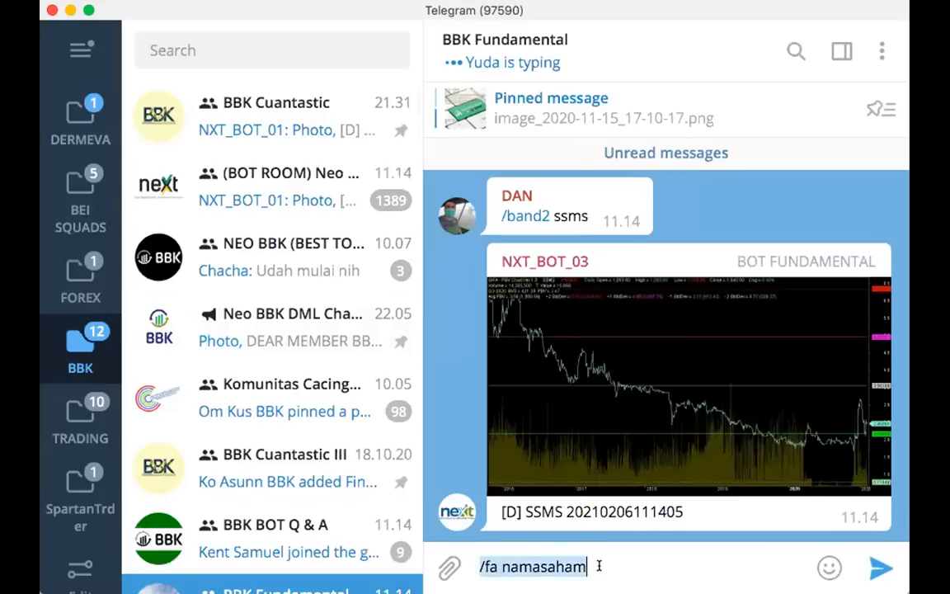
pyautogui.write('/band nam')
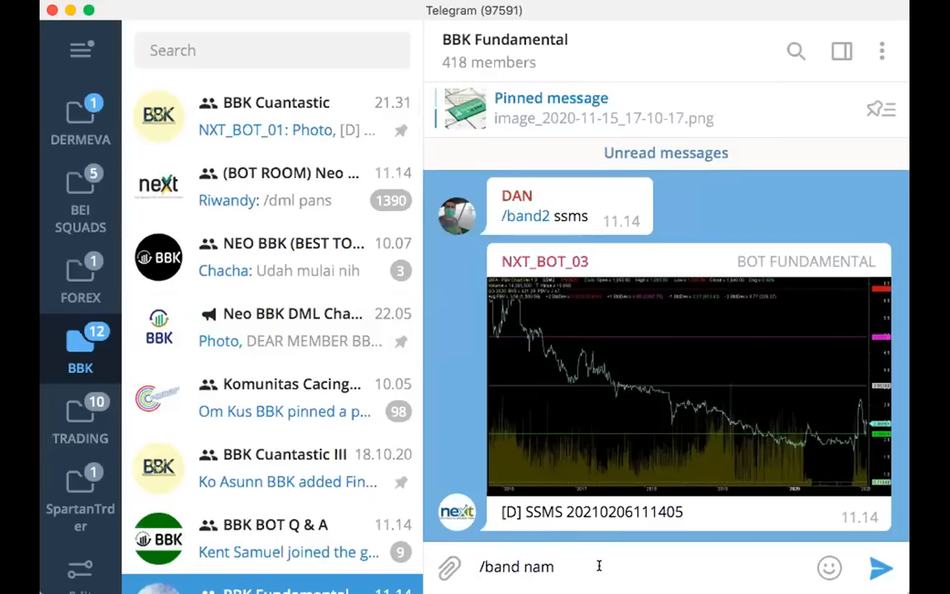
pyautogui.write('asaha')
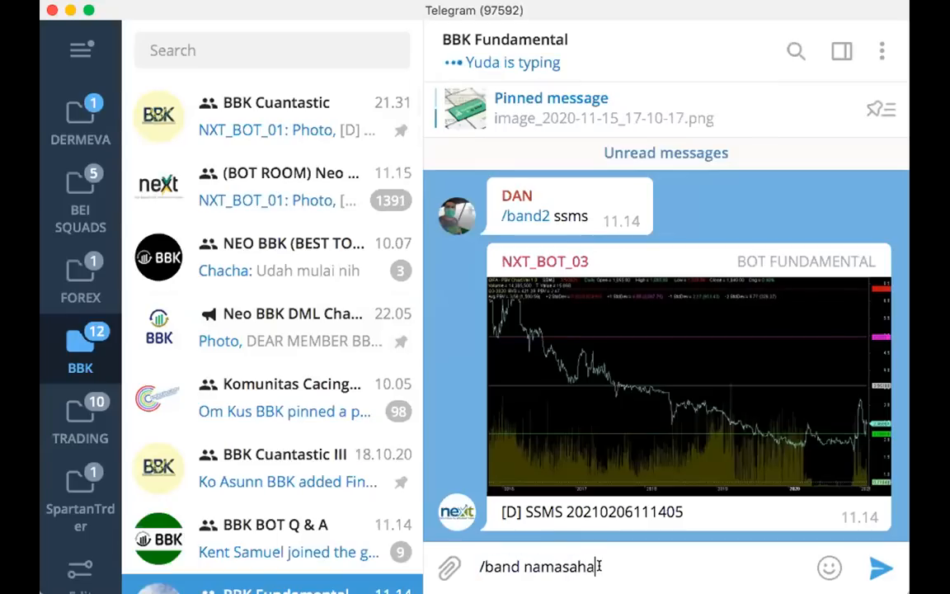
pyautogui.write('m')
pyautogui.press('super+a')
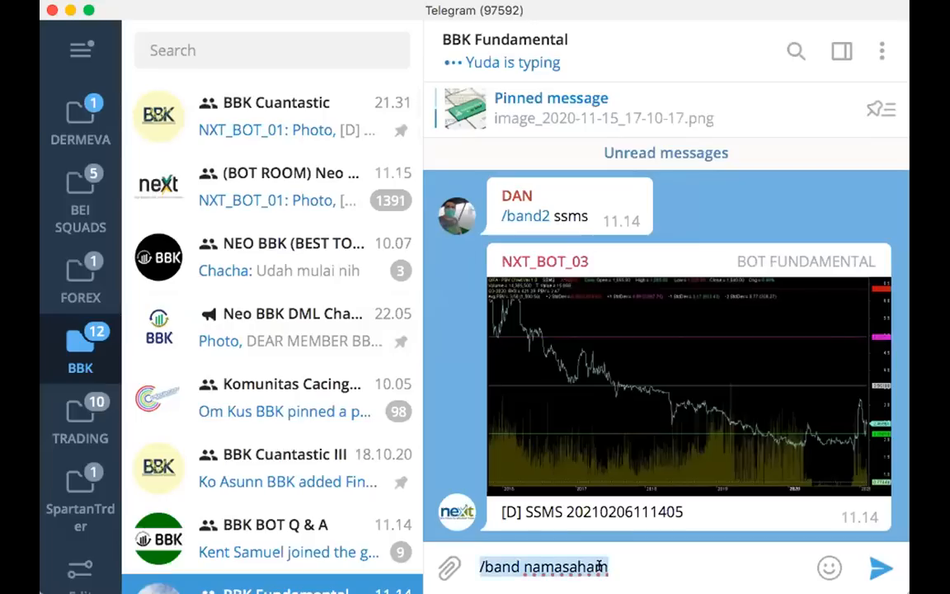
pyautogui.write('/band2 n')
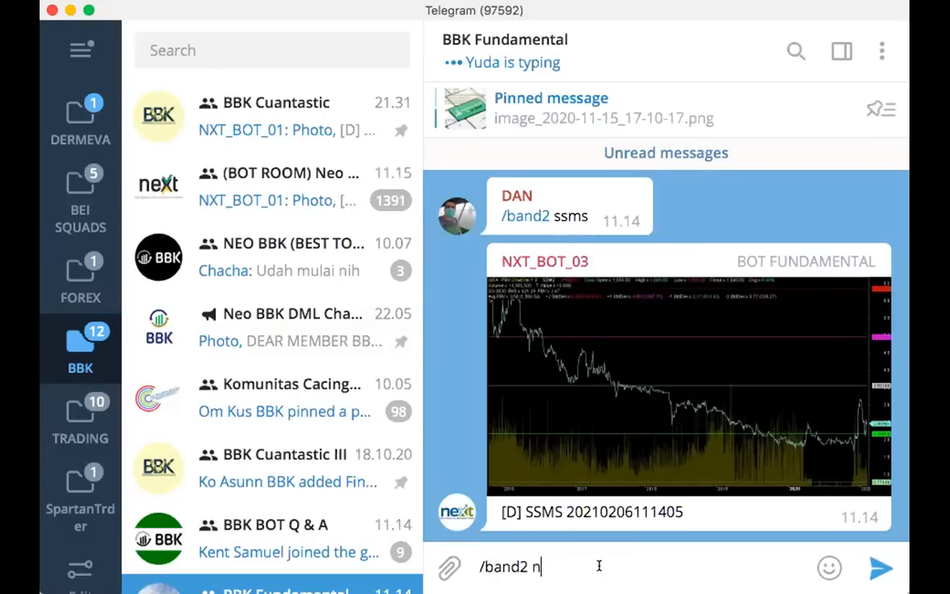
pyautogui.write('amasaham')
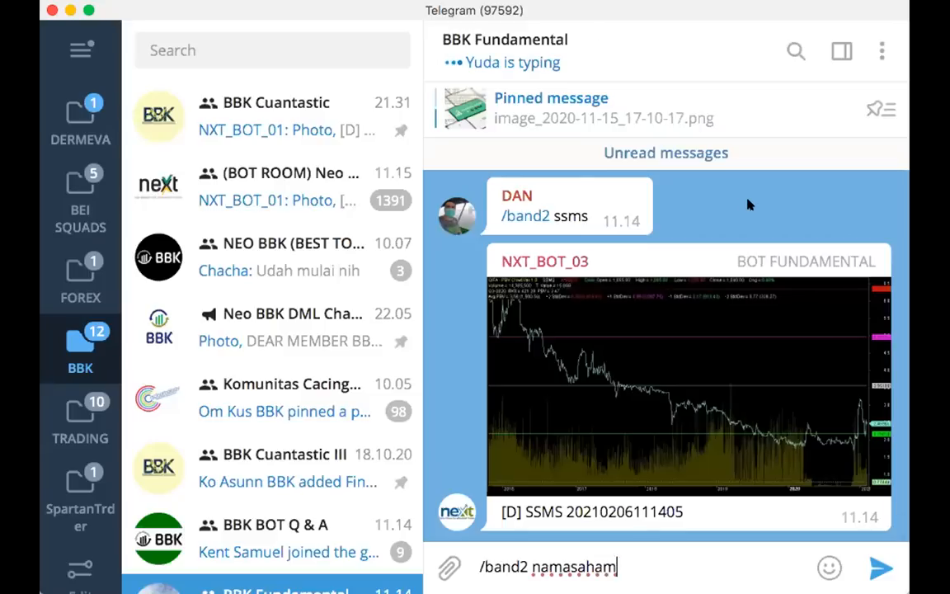
# Replace the draft with "/allfa ggrm", send it to the group, view the returned GGRM fundamental summary at full size, and close it
pyautogui.press('super+a')
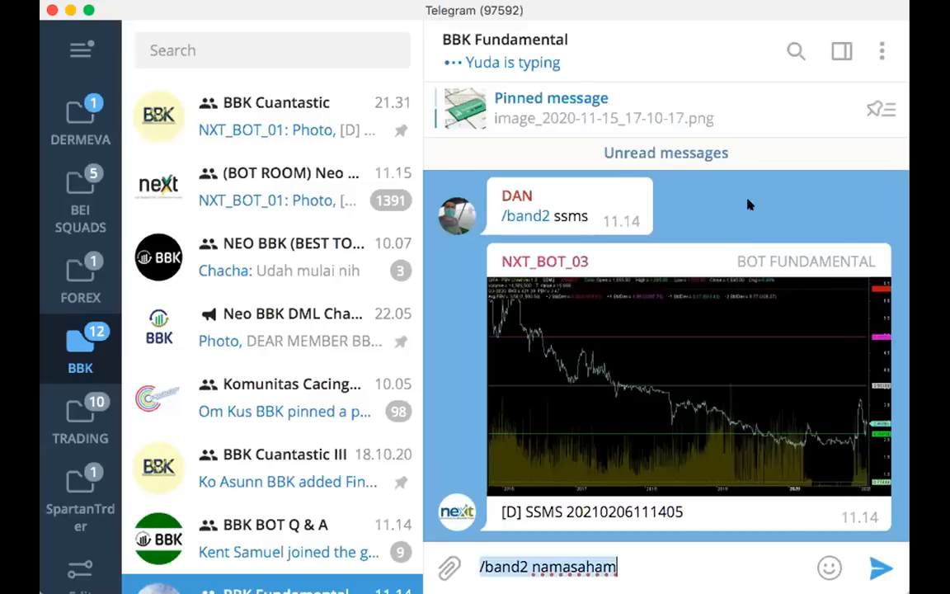
pyautogui.write('/a')
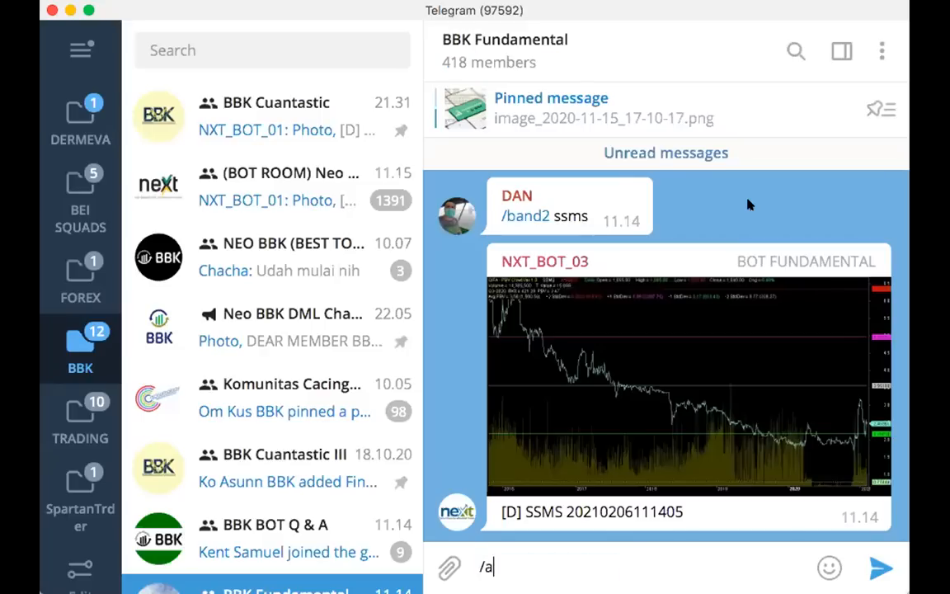
pyautogui.write('llfa ggrm')
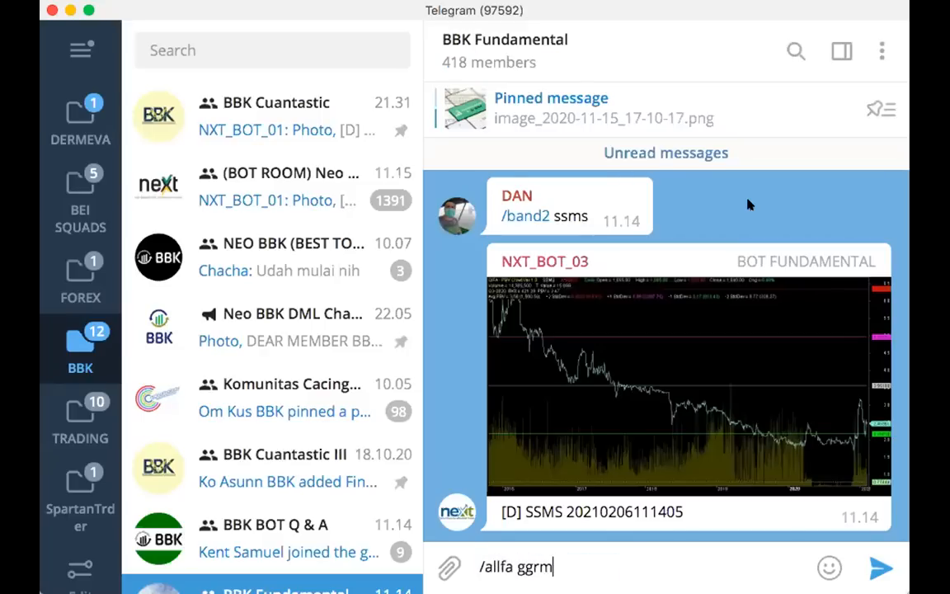
pyautogui.press('Return')
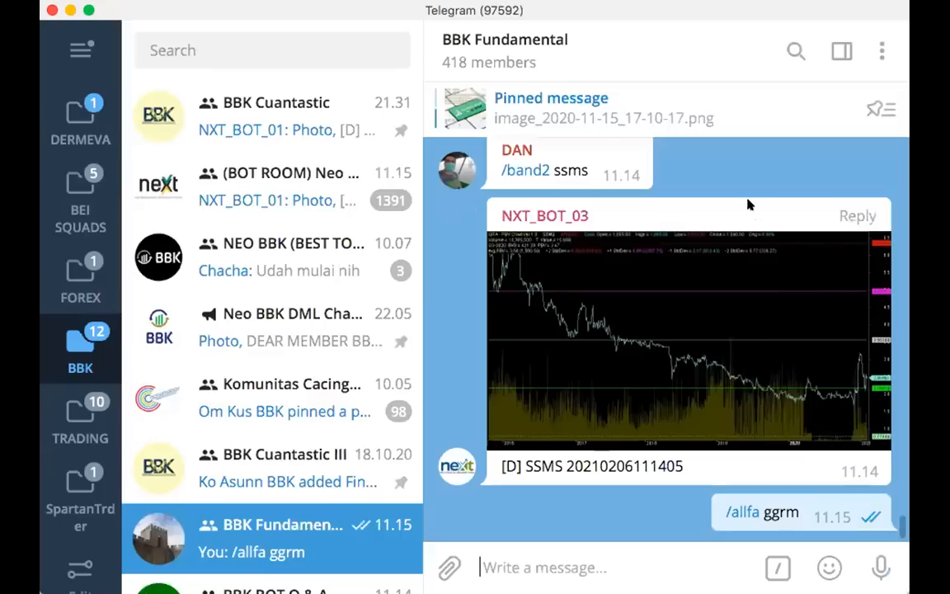
pyautogui.click(722, 307)
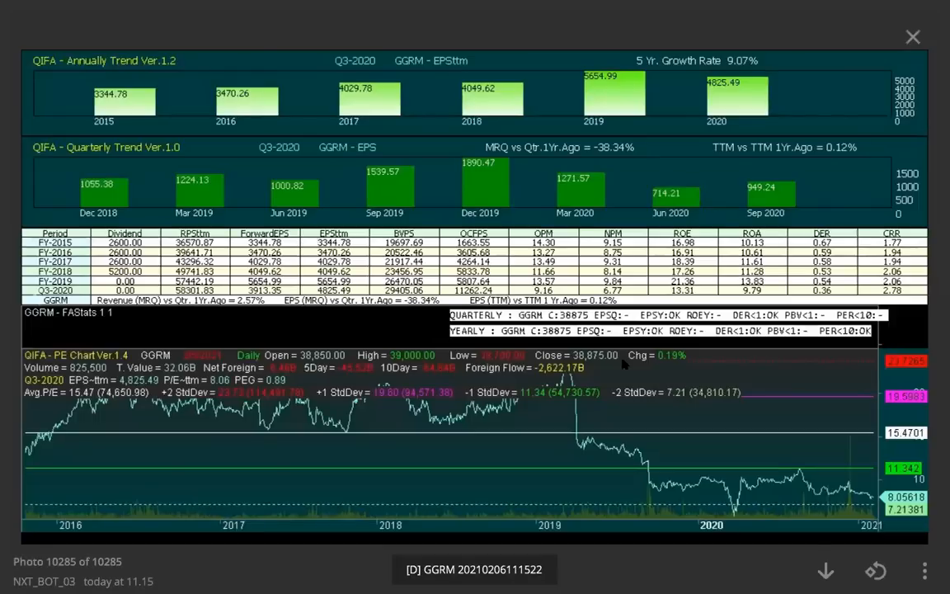
pyautogui.click(620, 380)
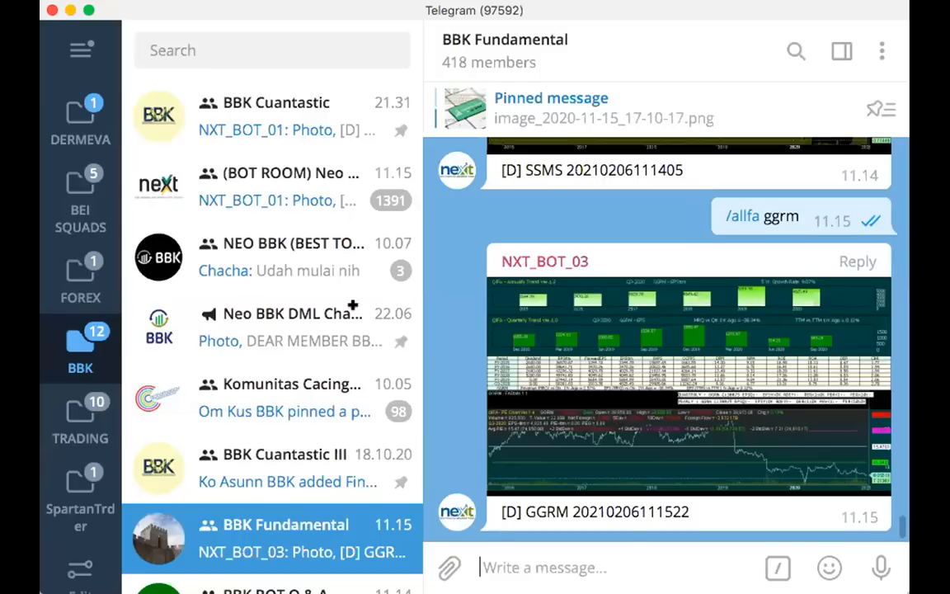
# Switch to the BBK FA.xlsx workbook in Excel and review the per-share and ratio calculations on the Financial Statement sheet
pyautogui.press('super+Tab')
pyautogui.click(240, 565)
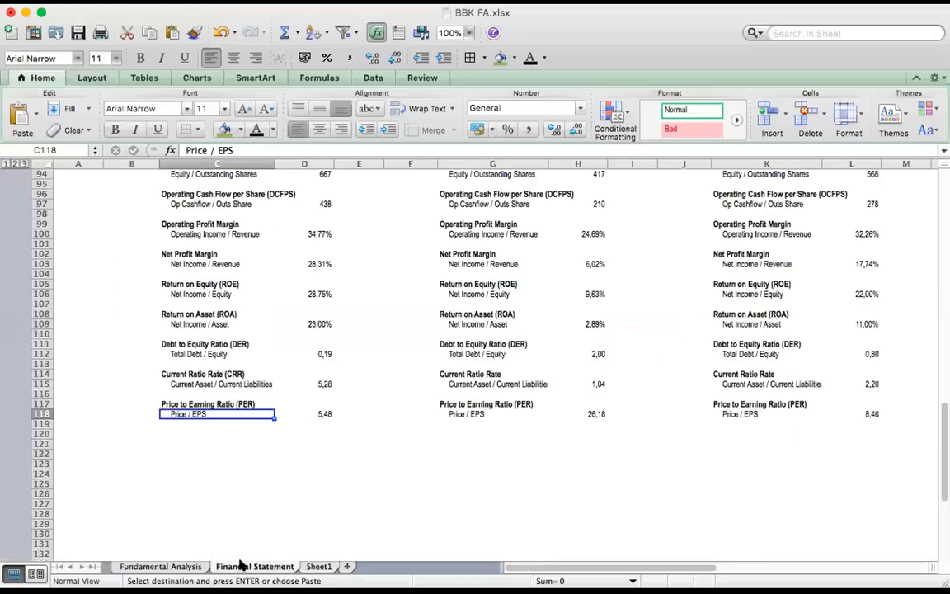
pyautogui.click(354, 462)
pyautogui.scroll(3, 358, 454)
pyautogui.scroll(6, 358, 454)
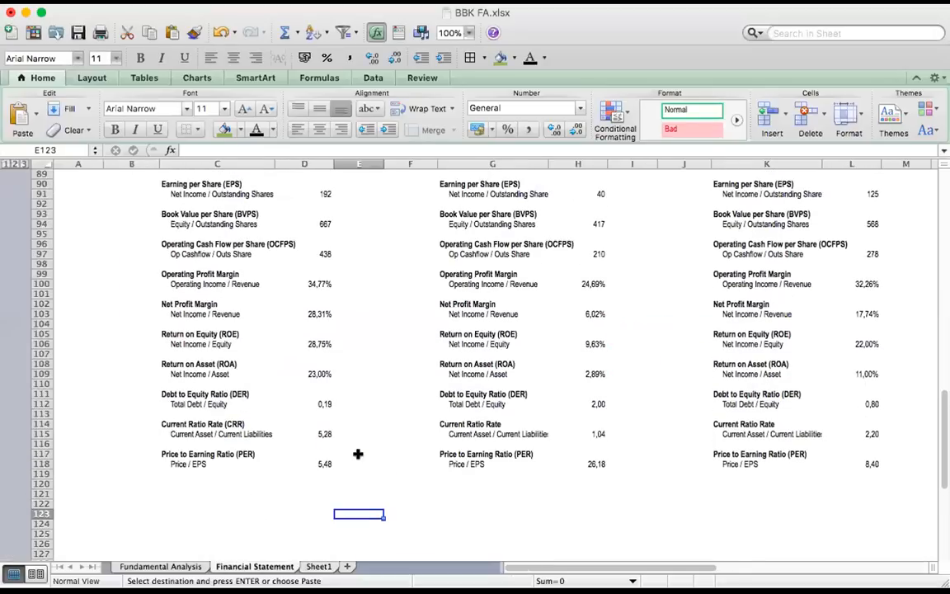
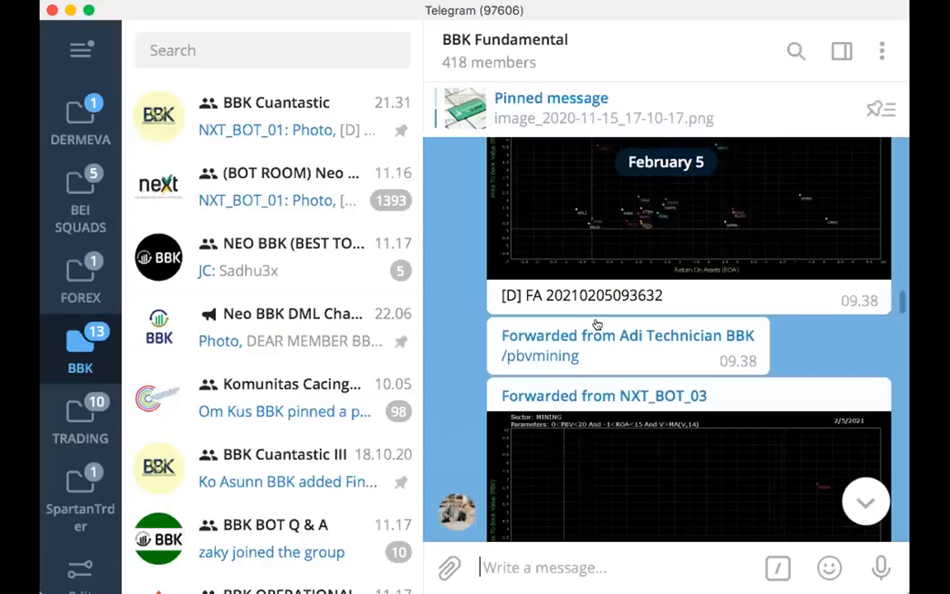
# View the forwarded MINING sector PBV-versus-ROA chart in BBK Fundamental at full size, capture its area, and close it
pyautogui.scroll(1, 545, 259)
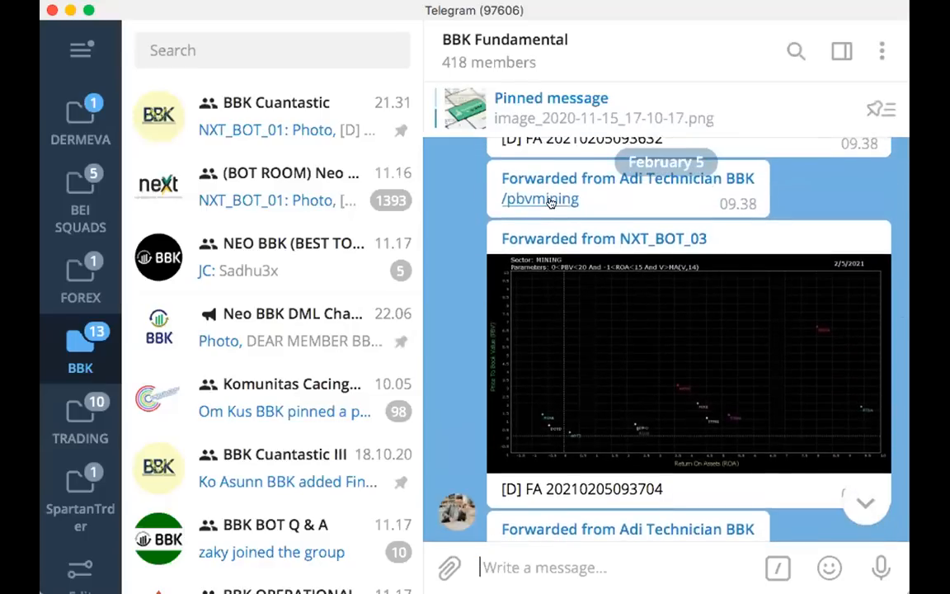
pyautogui.click(635, 378)
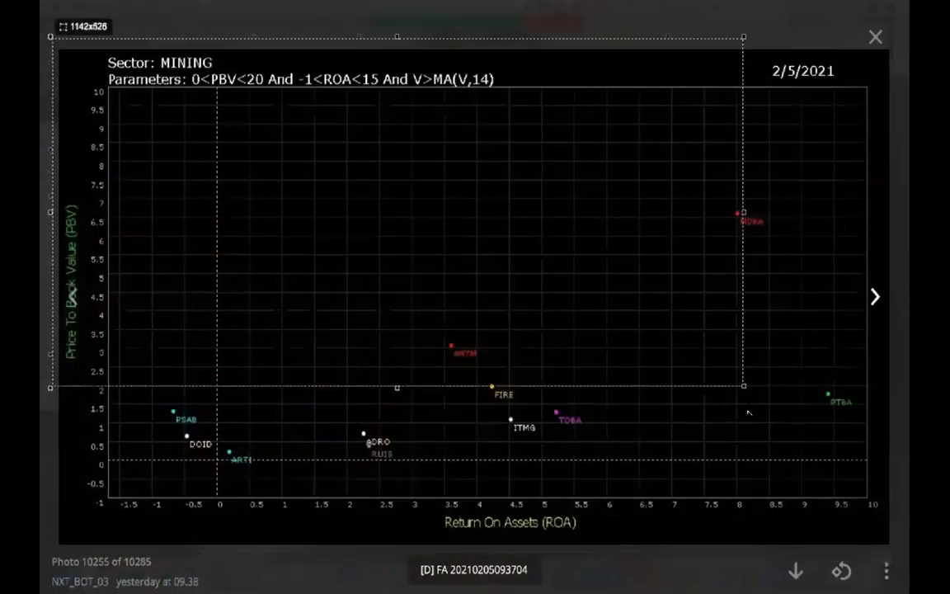
pyautogui.moveTo(893, 542); pyautogui.dragTo(896, 544)
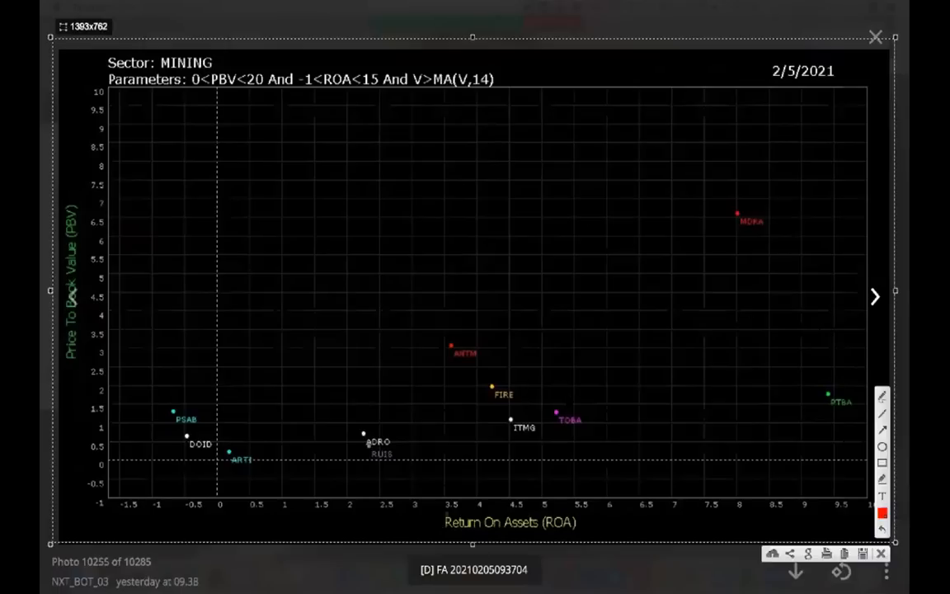
pyautogui.press('Escape')
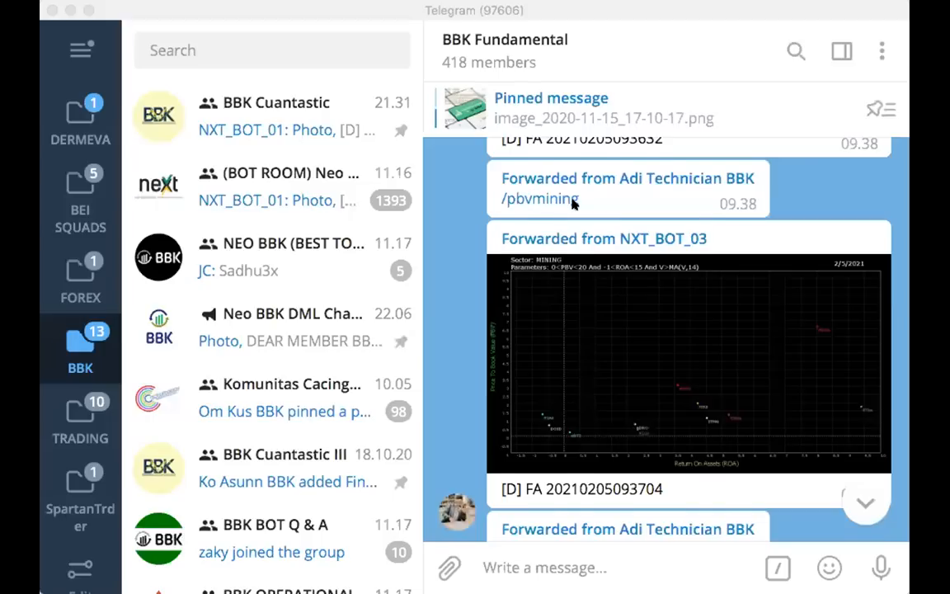
# Find a forwarded sector valuation chart among the BBK Fundamental group's shared photos and go to its message in the chat
pyautogui.scroll(10, 575, 206)
pyautogui.scroll(15, 575, 213)
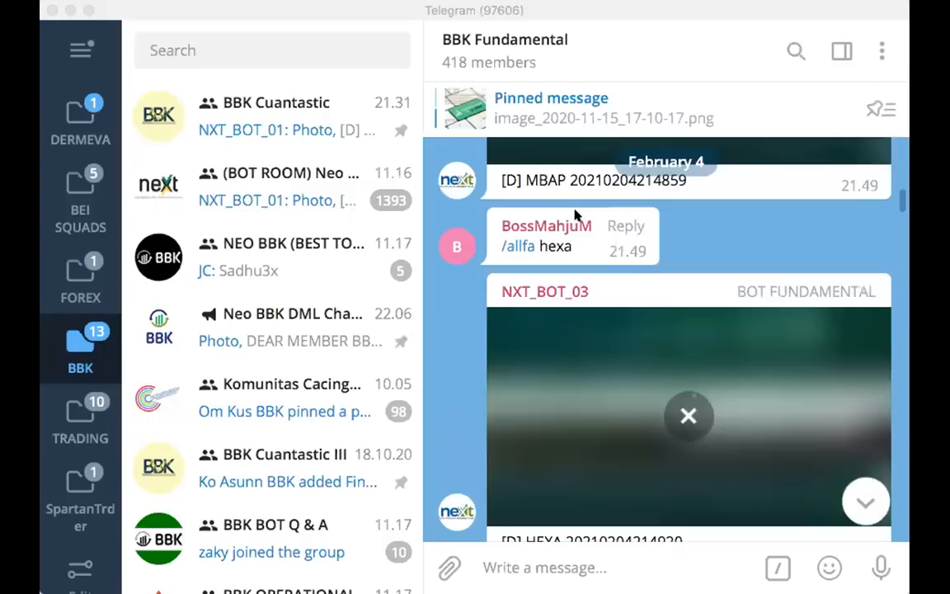
pyautogui.scroll(-5, 582, 240)
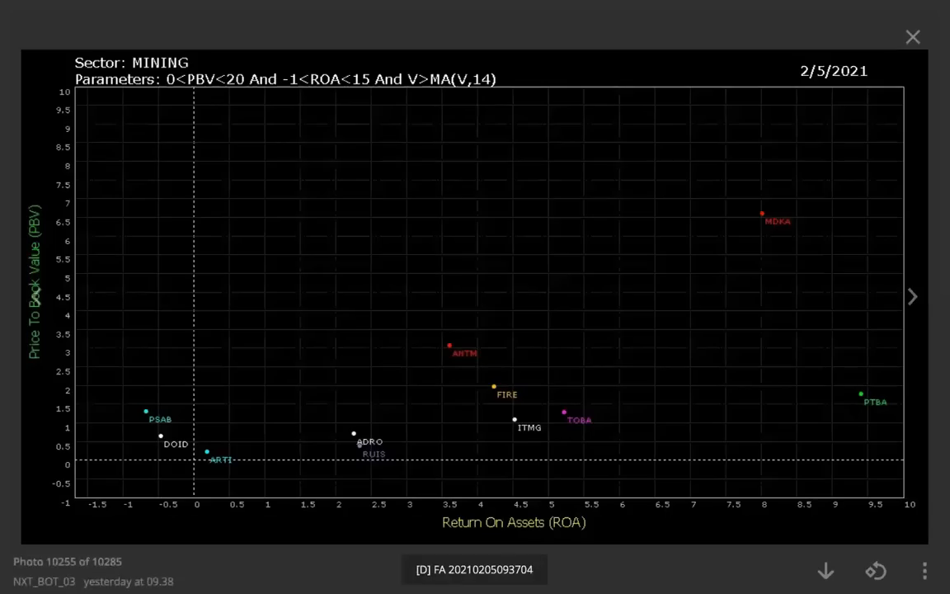
pyautogui.click(736, 247)
pyautogui.press('Escape')
pyautogui.click(570, 61)
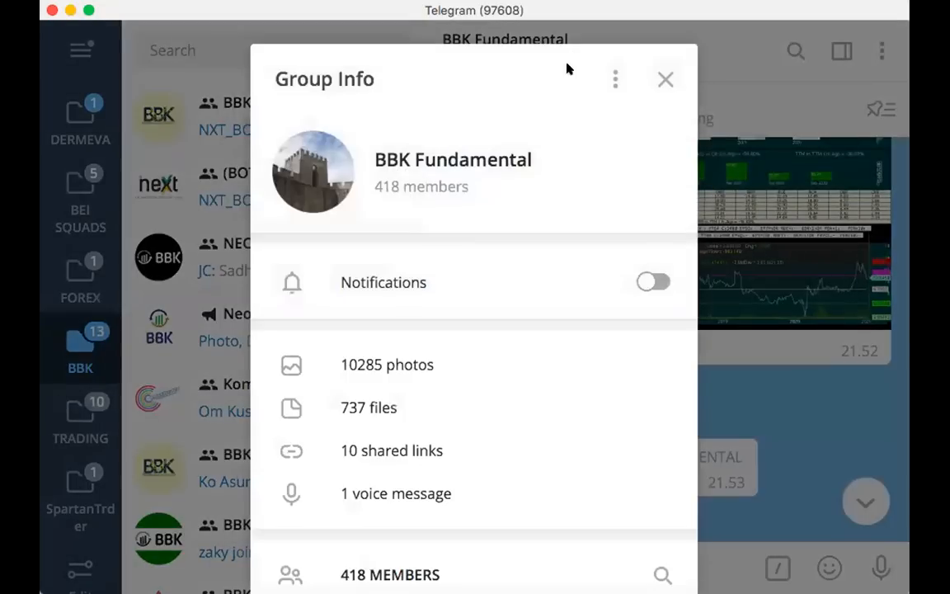
pyautogui.click(411, 363)
pyautogui.scroll(-10, 412, 360)
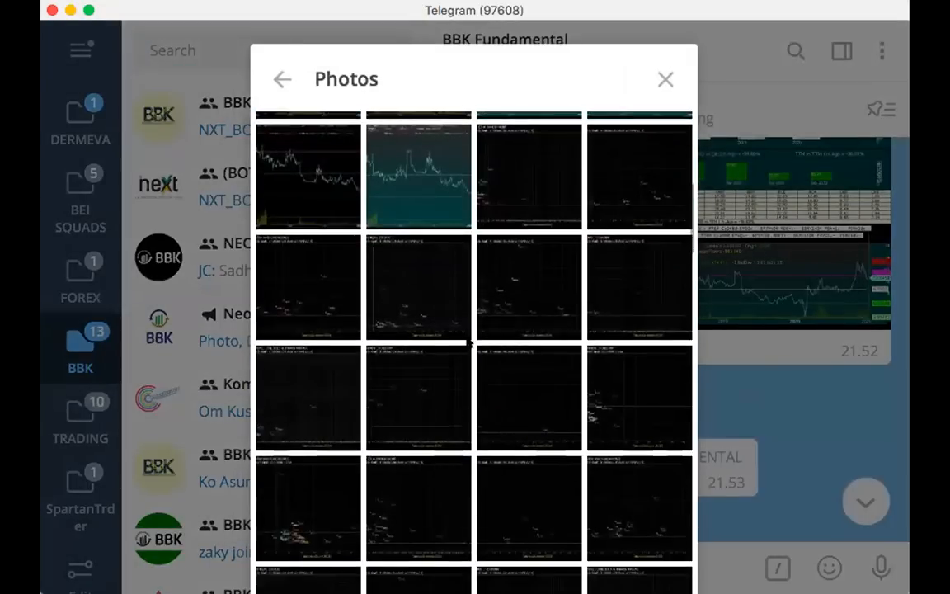
pyautogui.rightClick(642, 354)
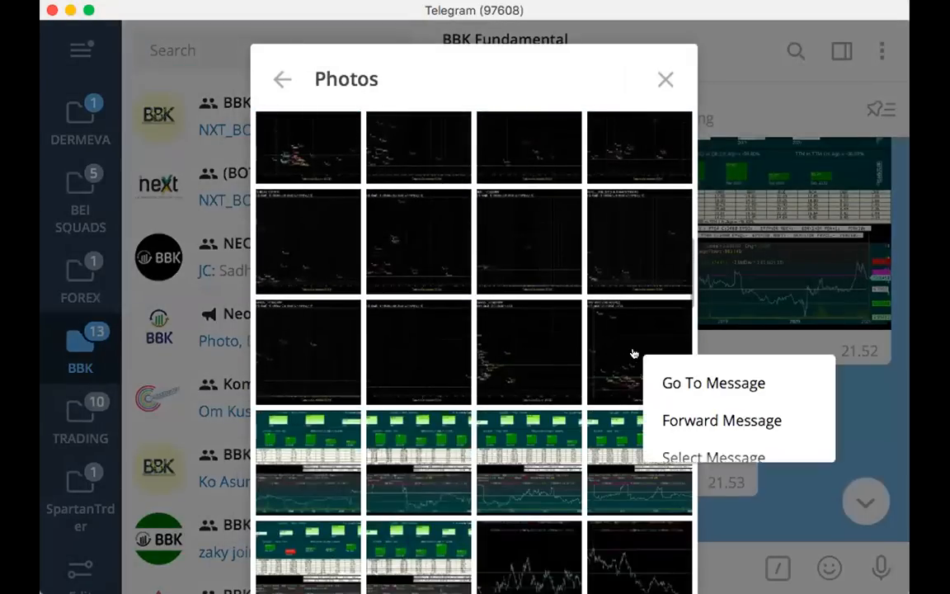
pyautogui.click(677, 381)
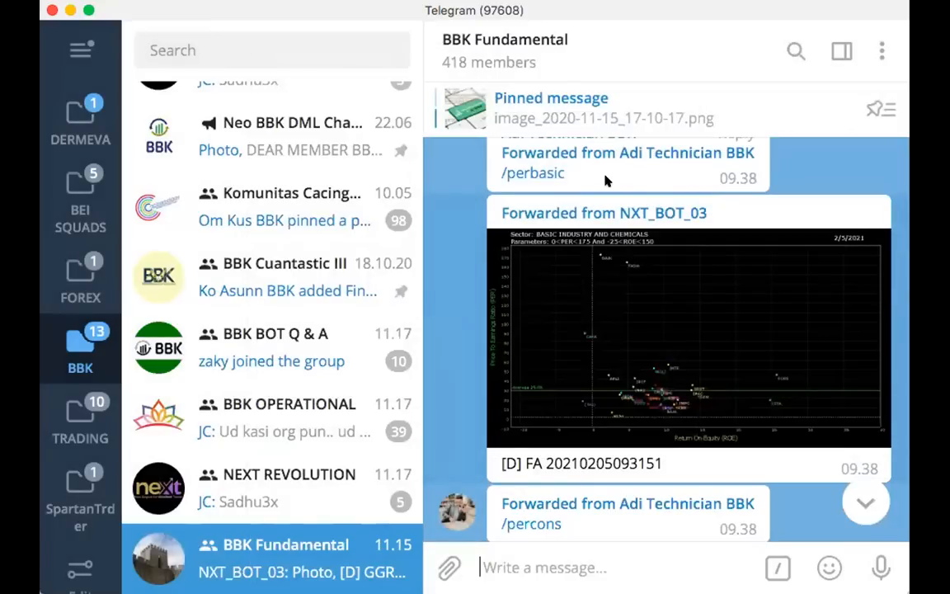
# Browse the February 5 PER and PBV sector commands and their charts, ending at the /perbasic post
pyautogui.scroll(4, 626, 339)
pyautogui.scroll(-8, 624, 340)
pyautogui.scroll(-10, 623, 348)
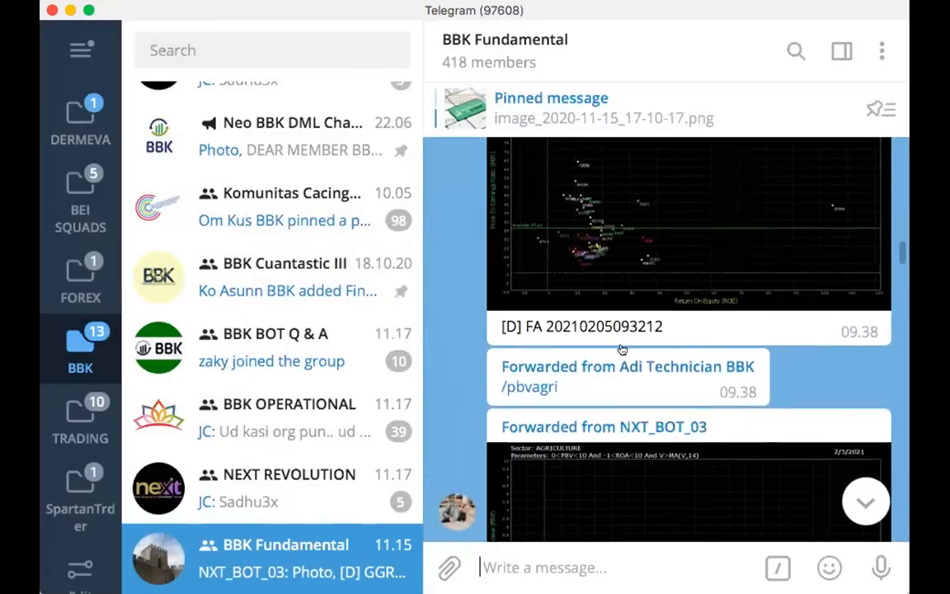
pyautogui.scroll(-9, 621, 348)
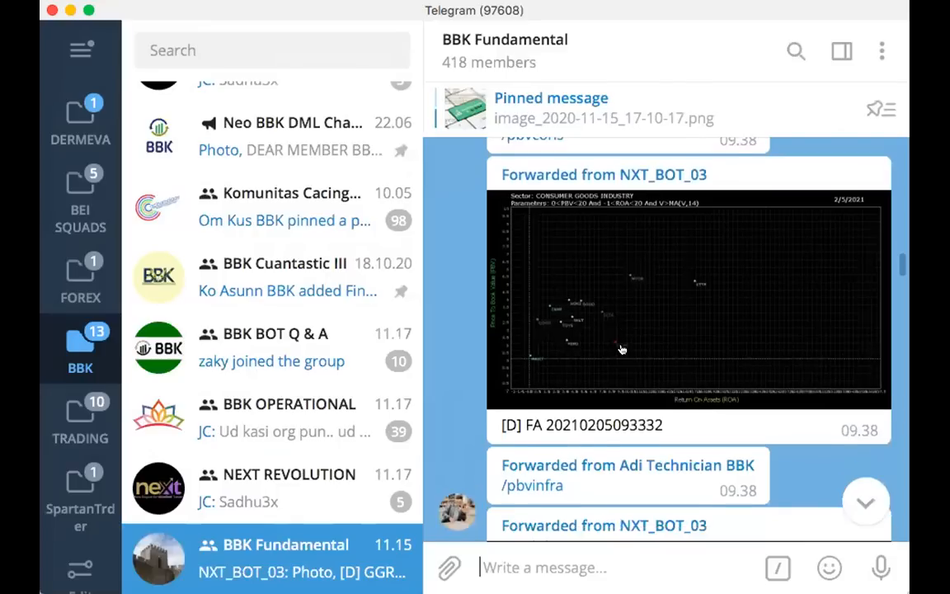
pyautogui.scroll(-10, 621, 349)
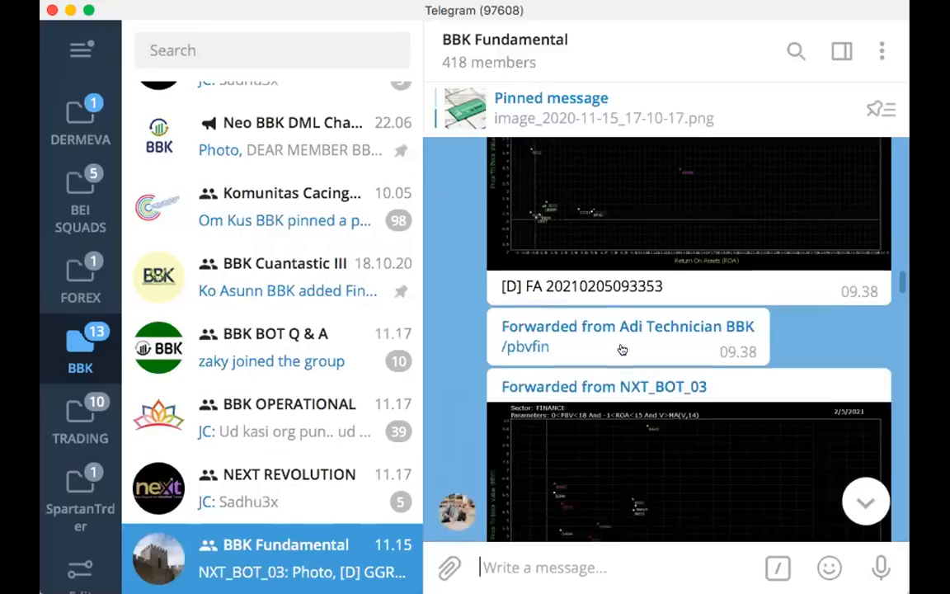
pyautogui.scroll(-3, 623, 348)
pyautogui.scroll(10, 621, 348)
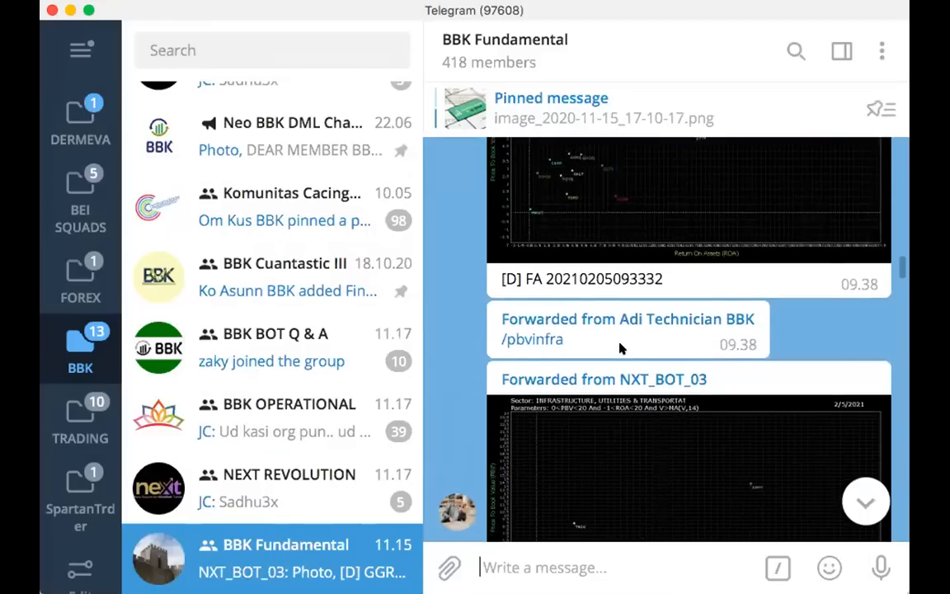
pyautogui.scroll(4, 621, 348)
pyautogui.scroll(2, 621, 348)
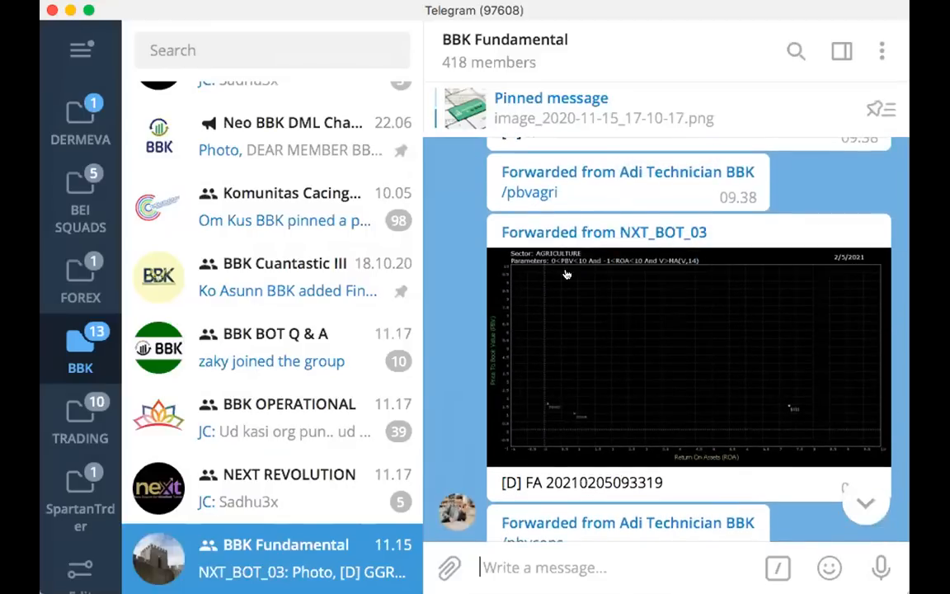
pyautogui.scroll(5, 561, 303)
pyautogui.scroll(2, 633, 296)
pyautogui.scroll(4, 633, 296)
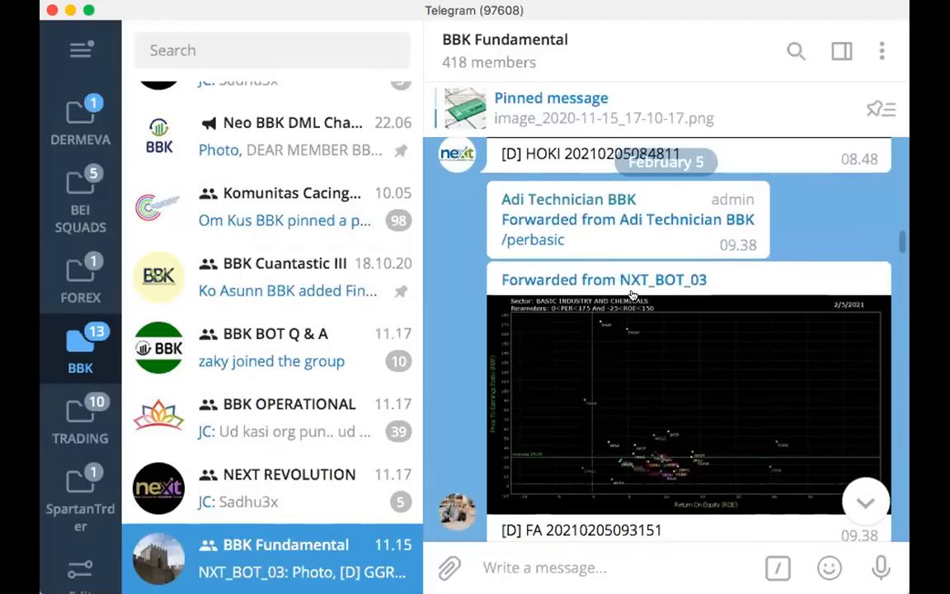
# Capture the full-size BASIC INDUSTRY AND CHEMICALS chart and box its average PER line and Return On Equity (ROE) axis label in red
pyautogui.click(609, 363)
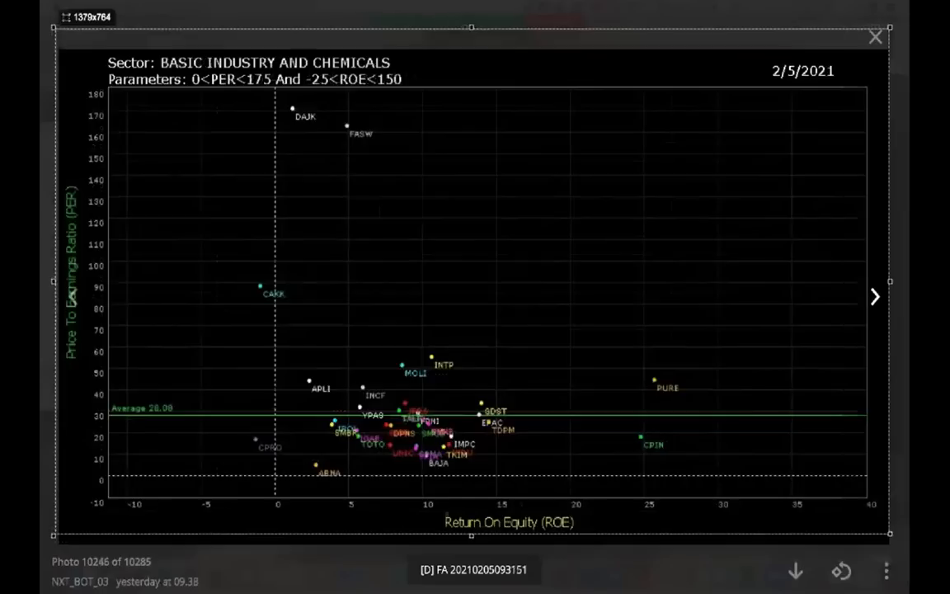
pyautogui.moveTo(890, 534); pyautogui.dragTo(896, 544)
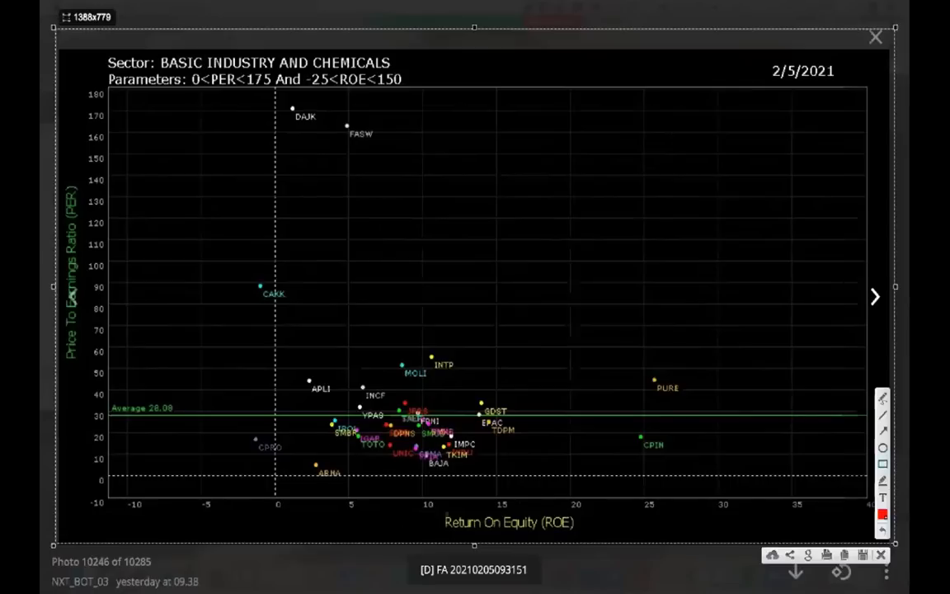
pyautogui.moveTo(102, 404)
pyautogui.mouseDown()
pyautogui.moveTo(276, 423)
pyautogui.moveTo(869, 421)
pyautogui.mouseUp()
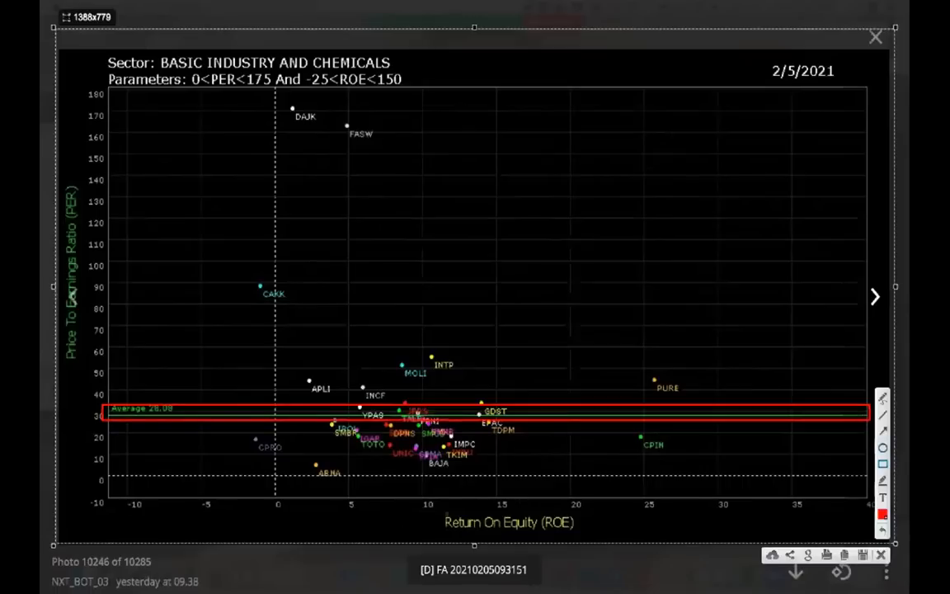
pyautogui.moveTo(69, 509); pyautogui.dragTo(97, 508)
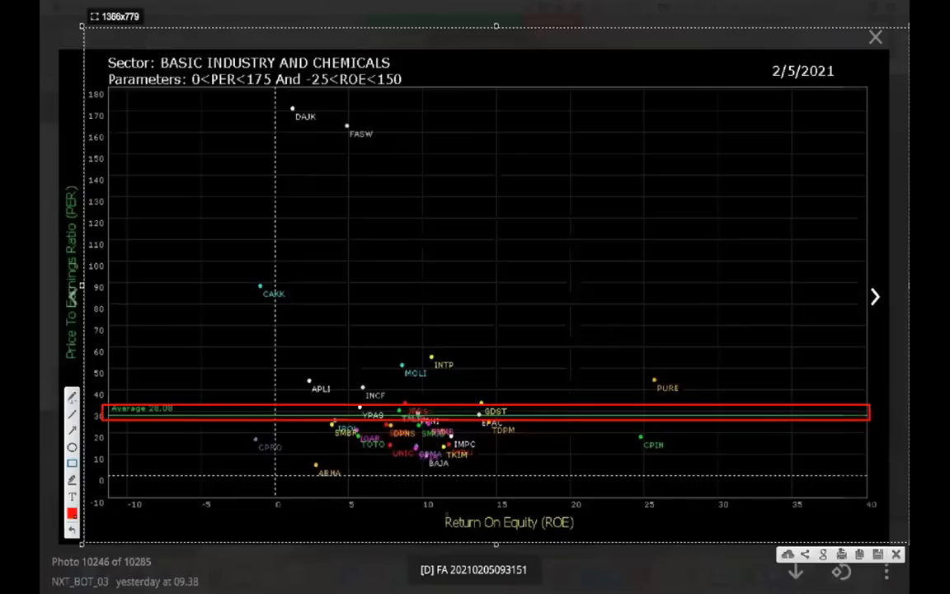
pyautogui.moveTo(434, 516); pyautogui.dragTo(597, 537)
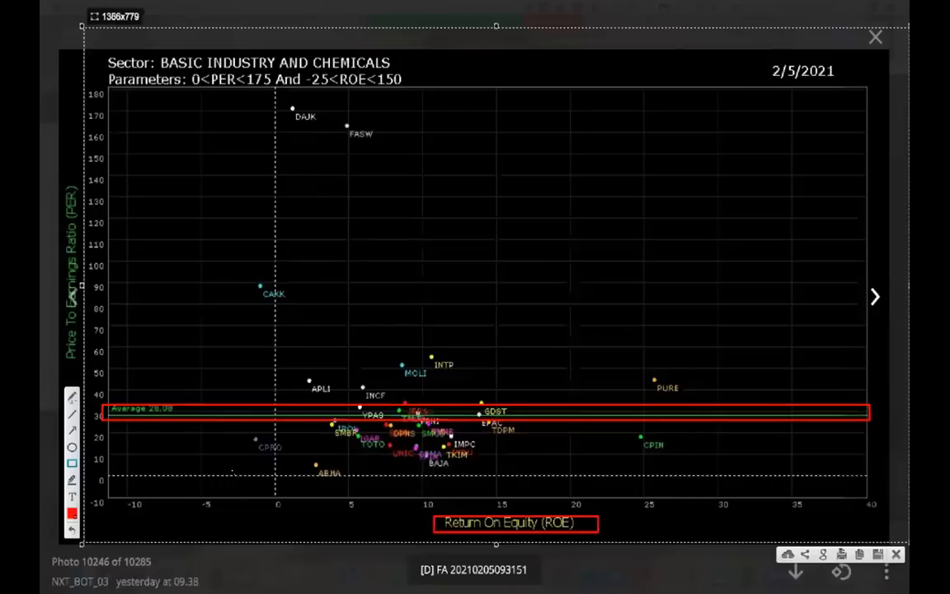
# Box CPIN and the cluster of low-PER stocks below the average line in red on the captured chart
pyautogui.moveTo(298, 488)
pyautogui.mouseDown()
pyautogui.moveTo(367, 481)
pyautogui.moveTo(289, 487)
pyautogui.mouseUp()
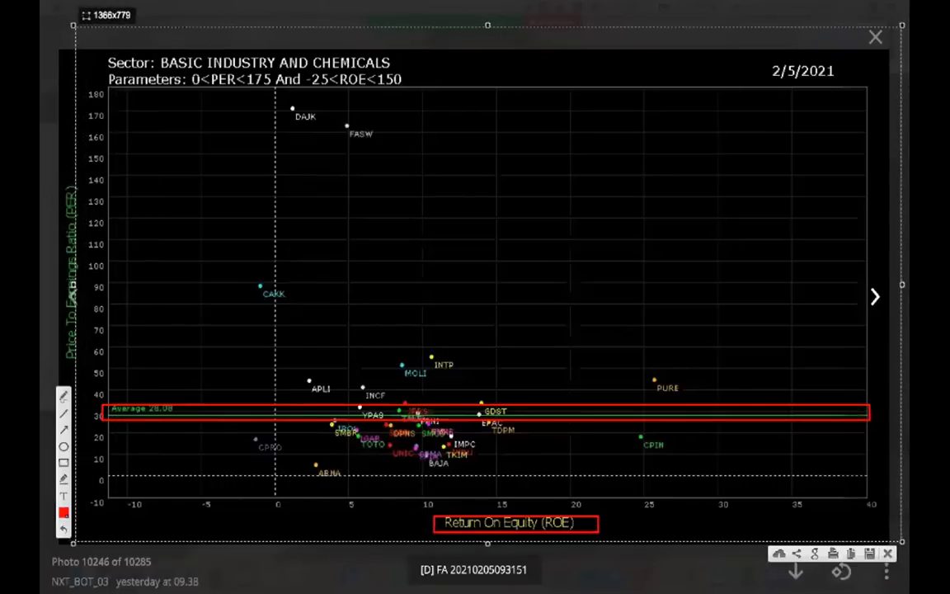
pyautogui.moveTo(604, 449)
pyautogui.mouseDown()
pyautogui.moveTo(673, 467)
pyautogui.moveTo(688, 430)
pyautogui.mouseUp()
pyautogui.moveTo(552, 430)
pyautogui.mouseDown()
pyautogui.moveTo(386, 449)
pyautogui.moveTo(283, 476)
pyautogui.mouseUp()
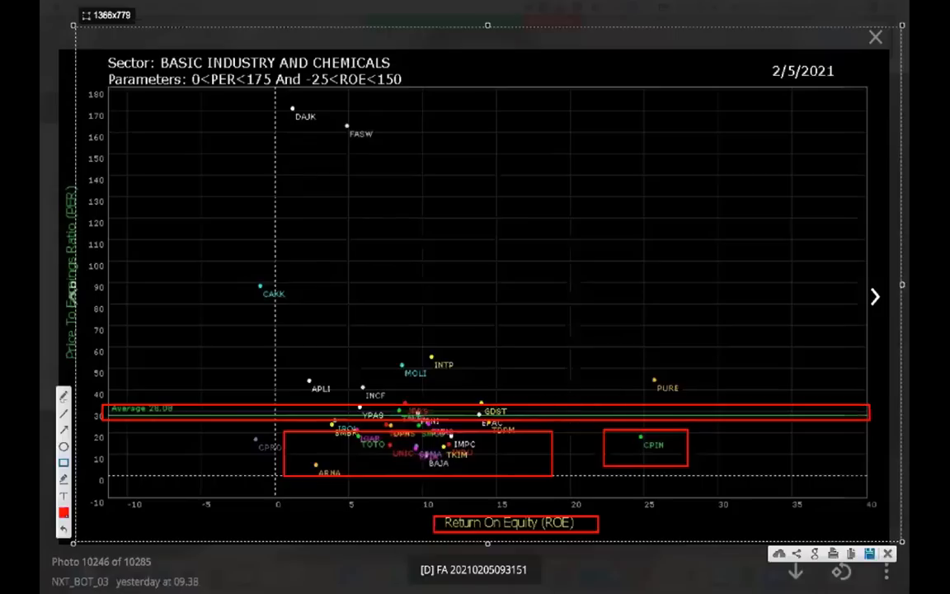
# Box PURE in red, add red arrows from it to the ROE and PER axes, and close the chart
pyautogui.click(63, 463)
pyautogui.moveTo(523, 344)
pyautogui.mouseDown()
pyautogui.moveTo(556, 363)
pyautogui.moveTo(517, 336)
pyautogui.mouseUp()
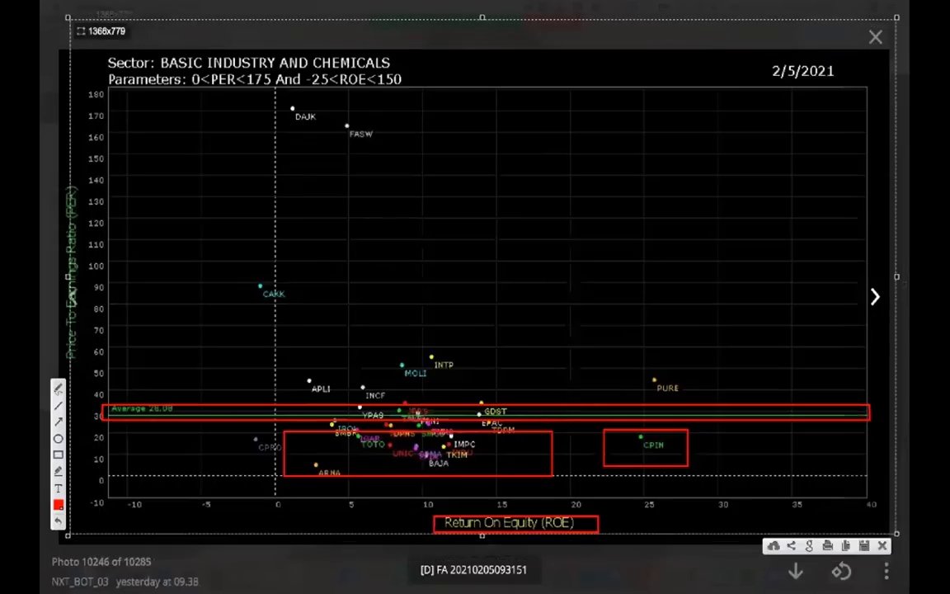
pyautogui.moveTo(644, 366); pyautogui.dragTo(689, 395)
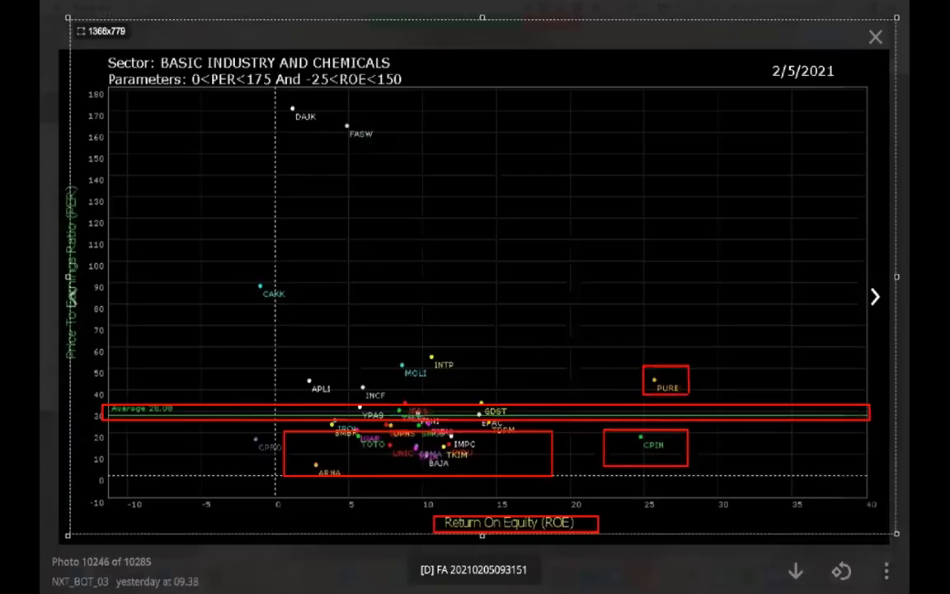
pyautogui.moveTo(671, 398); pyautogui.dragTo(671, 526)
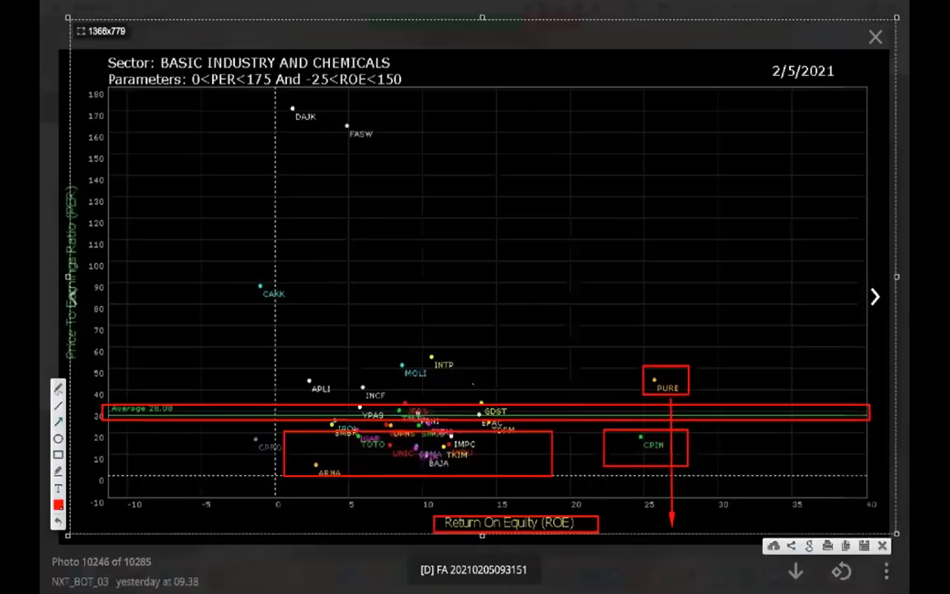
pyautogui.moveTo(641, 373); pyautogui.dragTo(115, 373)
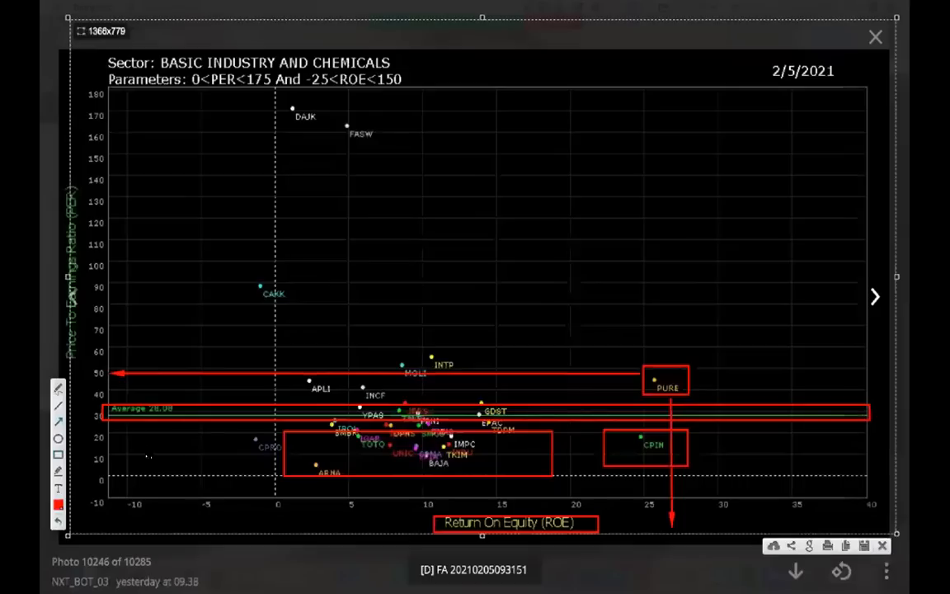
pyautogui.click(753, 341)
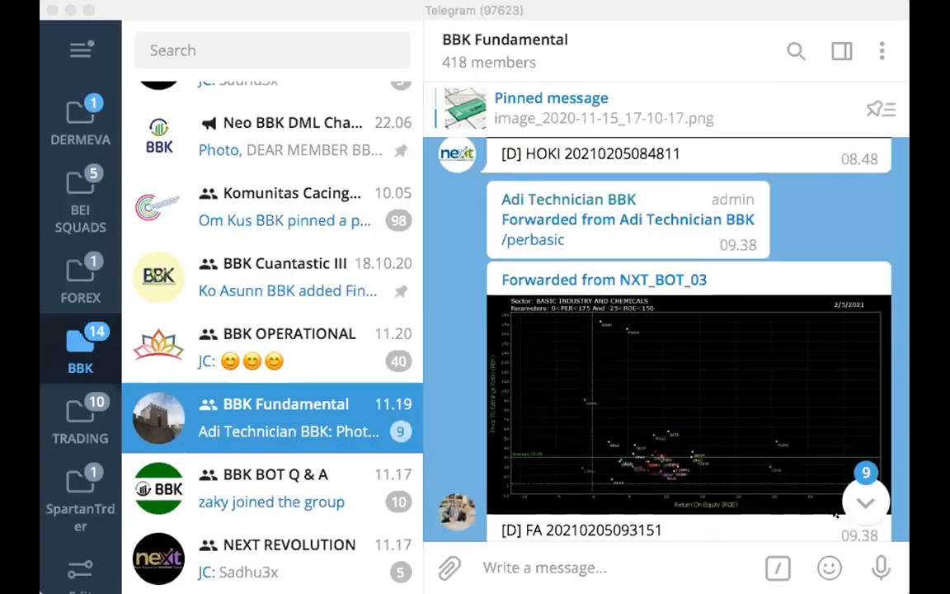
# Go to the newest messages in BBK Fundamental and review the forwarded 1/20/2021 PER-versus-ROE sector charts from Agriculture back to Miscellaneous Industry
pyautogui.scroll(-5, 863, 507)
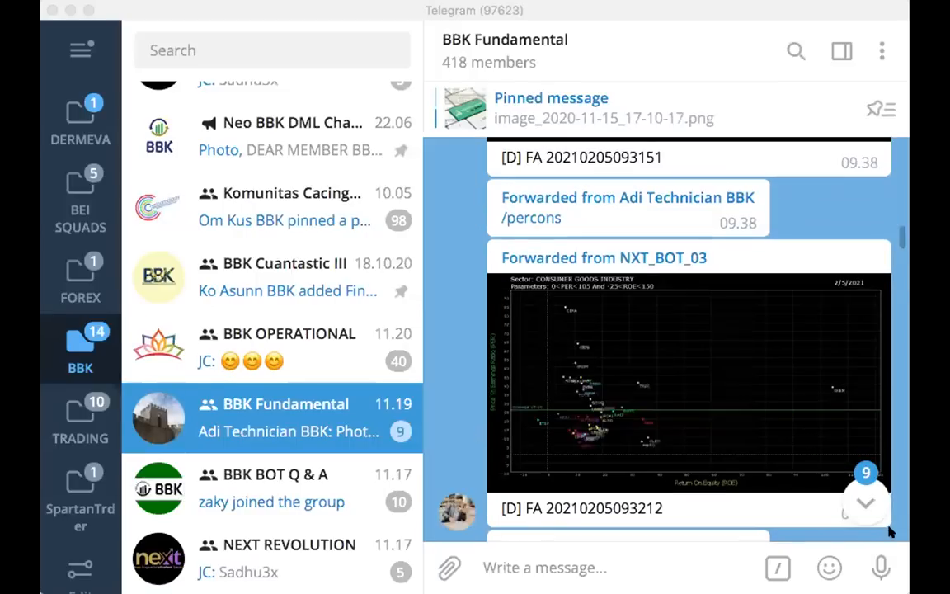
pyautogui.click(808, 418)
pyautogui.click(809, 418)
pyautogui.scroll(-5, 783, 449)
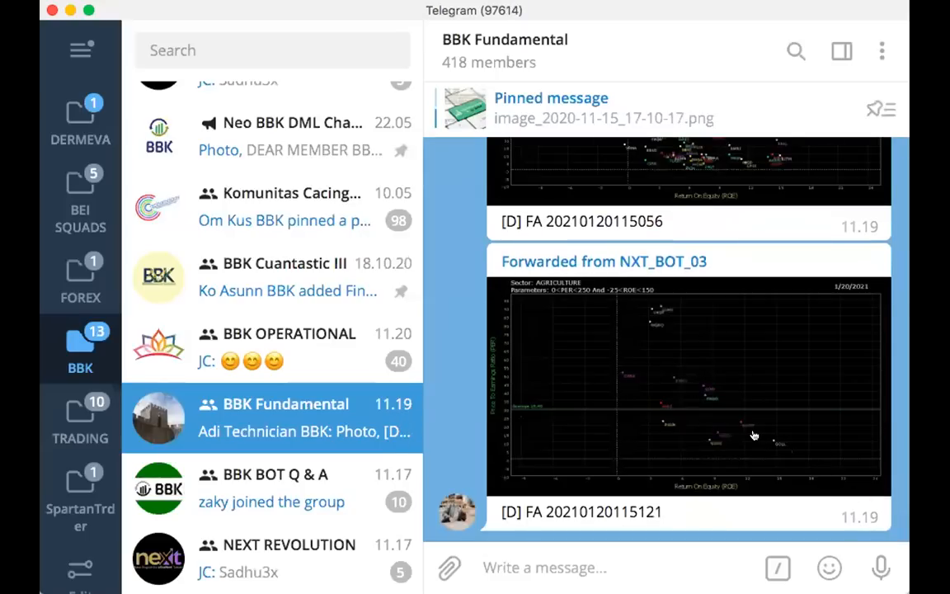
pyautogui.scroll(5, 714, 420)
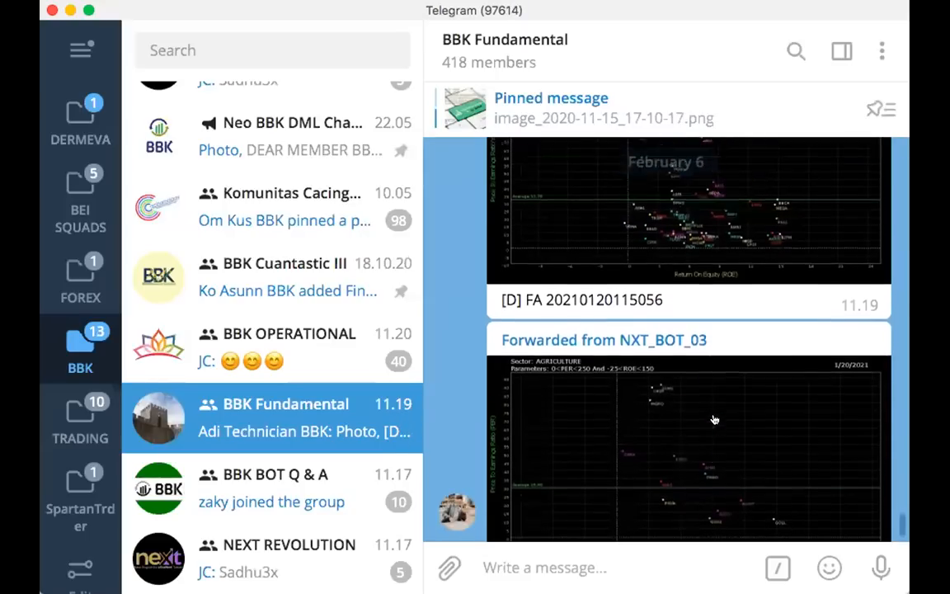
pyautogui.scroll(5, 714, 420)
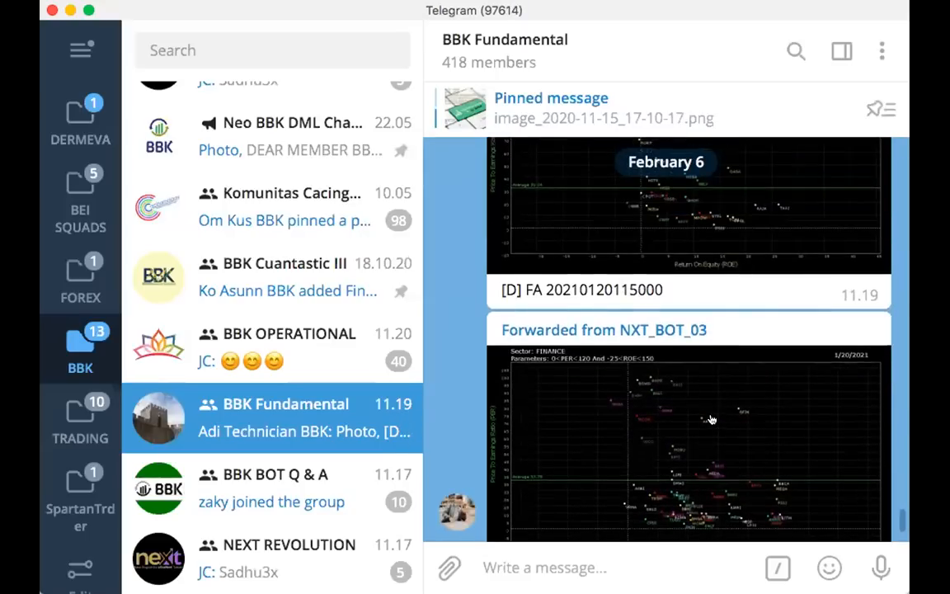
pyautogui.scroll(5, 712, 420)
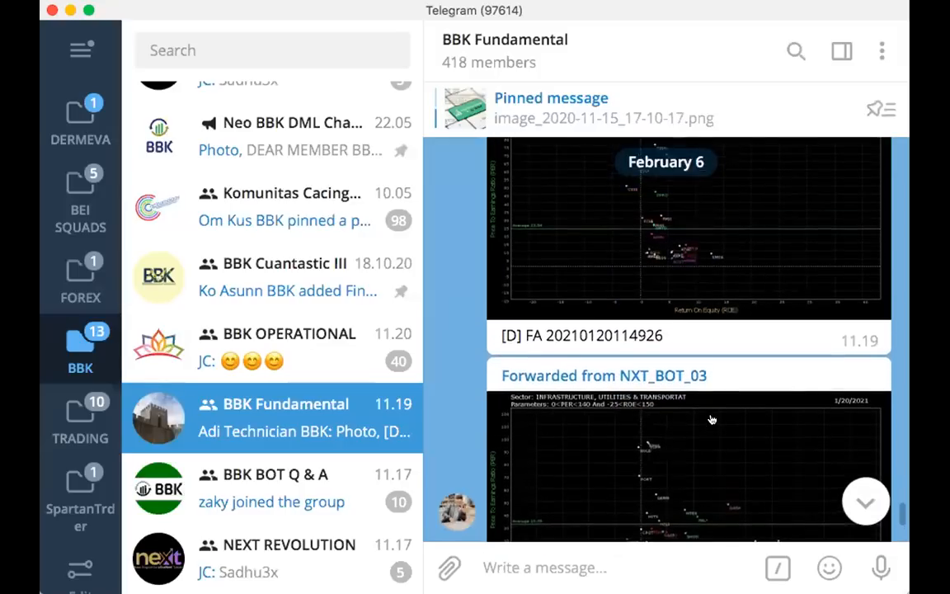
pyautogui.scroll(7, 707, 405)
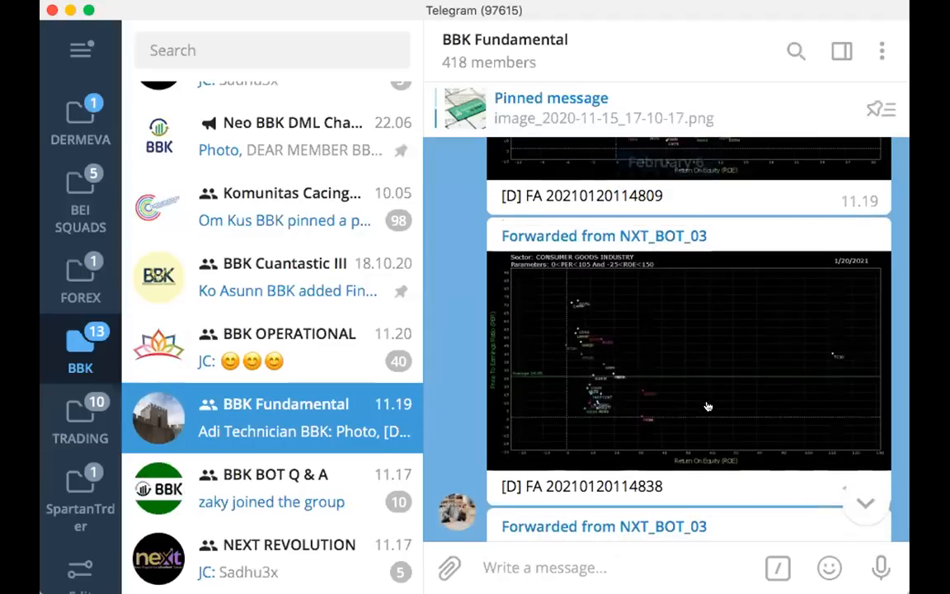
pyautogui.scroll(2, 708, 406)
pyautogui.scroll(6, 711, 405)
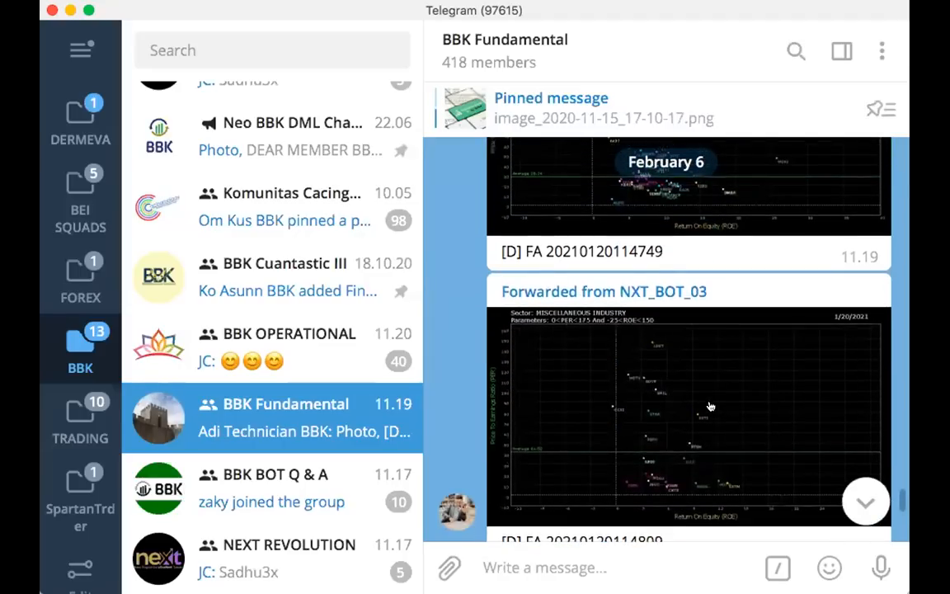
# View the MISCELLANEOUS INDUSTRY PER-versus-ROE chart at full size and close it
pyautogui.click(711, 405)
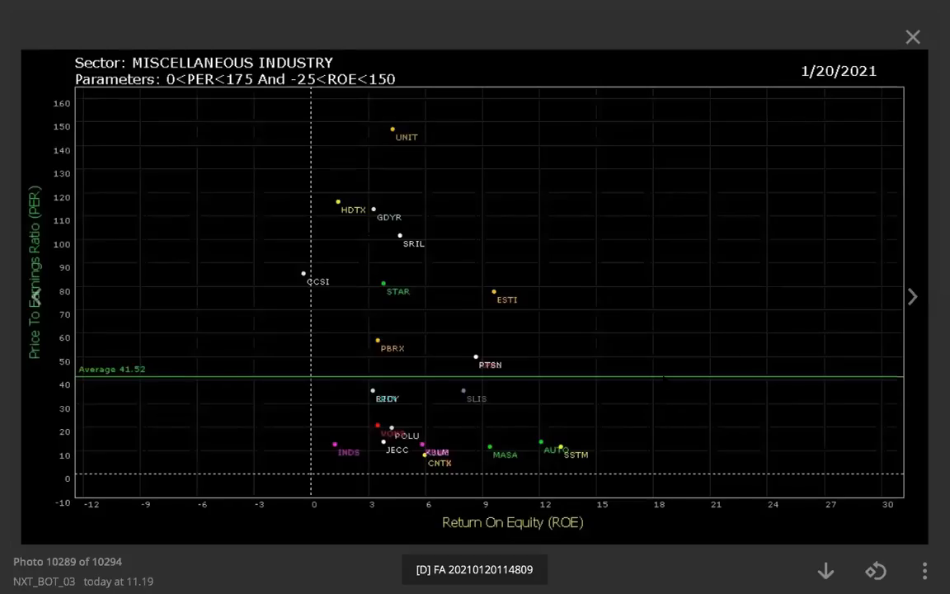
pyautogui.press('Escape')
# Capture the full-size AGRICULTURE chart, box BWPT, GZCO, DSNG and GOLL below the average line in red, and close the capture
pyautogui.scroll(-3, 691, 452)
pyautogui.click(691, 452)
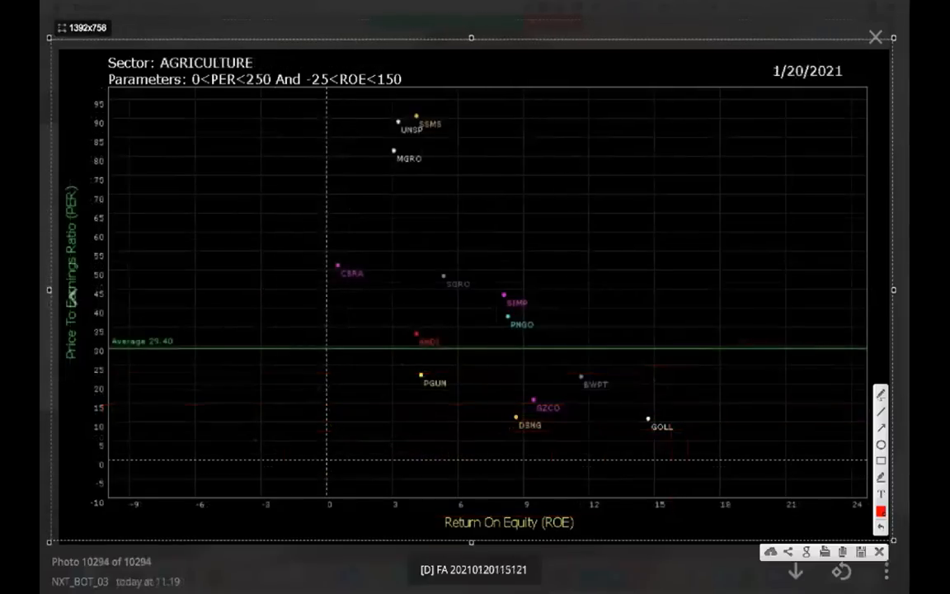
pyautogui.click(881, 460)
pyautogui.moveTo(500, 361); pyautogui.dragTo(772, 452)
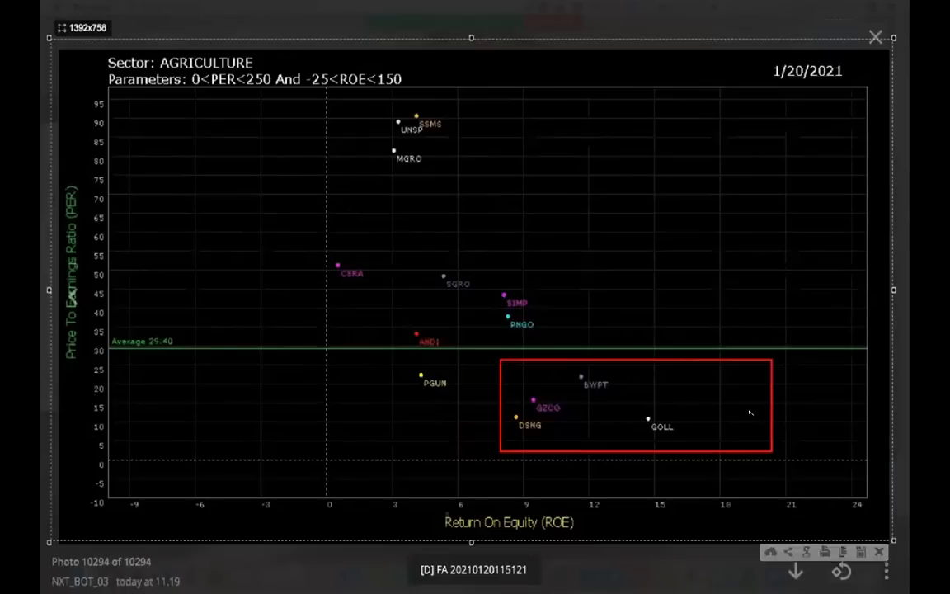
pyautogui.press('Escape')
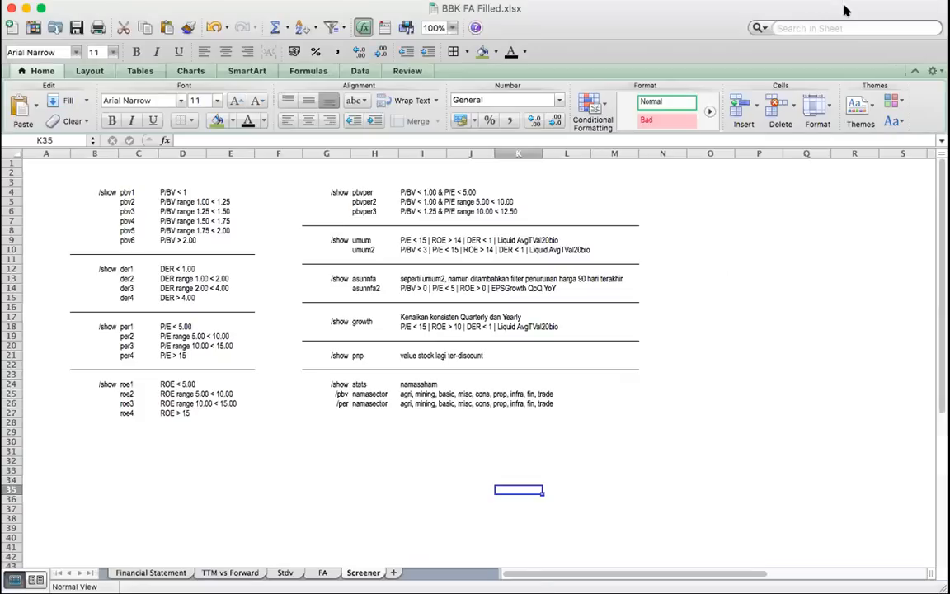
# Switch to the Screener sheet of BBK FA Filled.xlsx in Excel and set its zoom to 125%
pyautogui.click(812, 346)
pyautogui.click(804, 442)
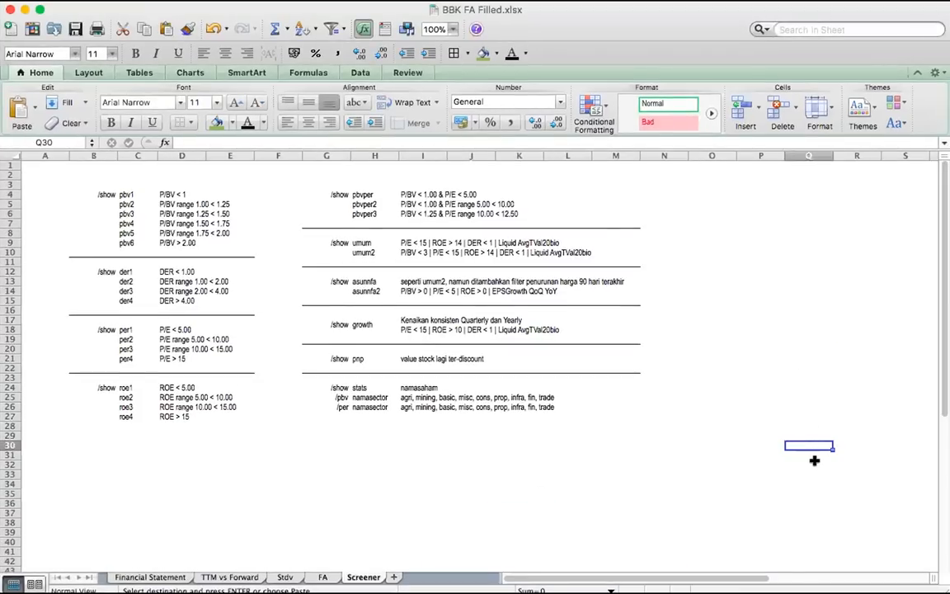
pyautogui.click(815, 415)
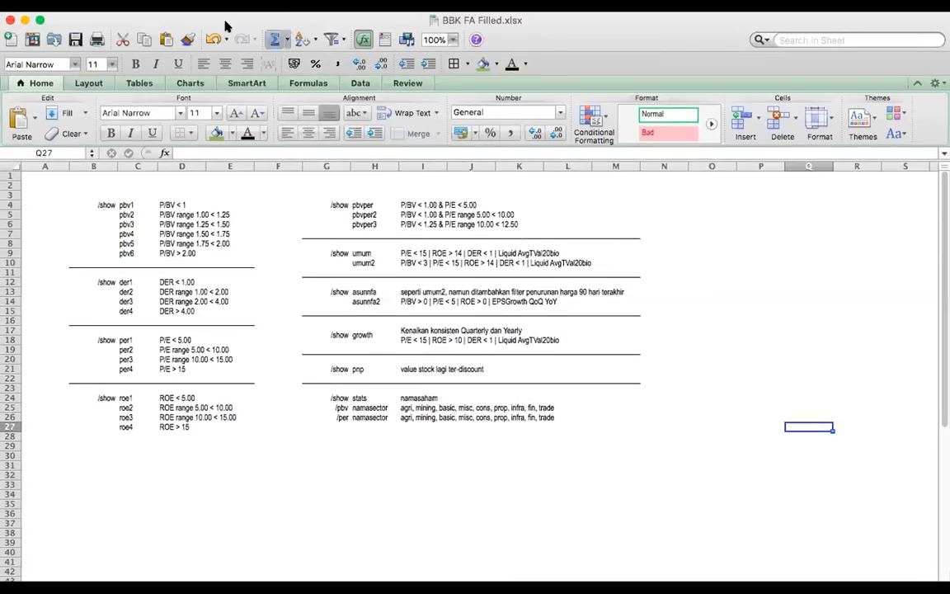
pyautogui.click(454, 40)
pyautogui.click(416, 73)
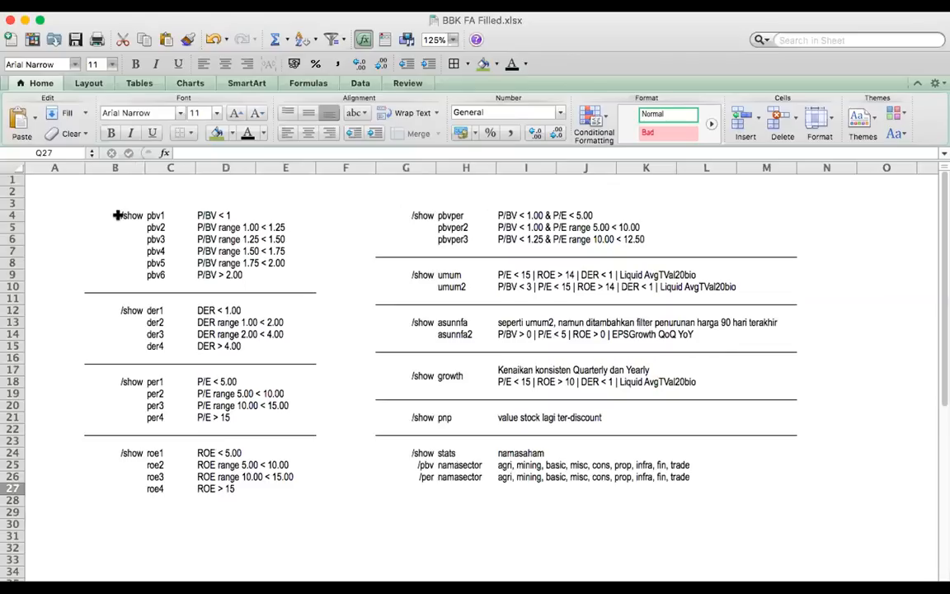
# Point out the /show command in B4 and the PBV screener keywords from pbv1 to pbv6
pyautogui.click(45, 192)
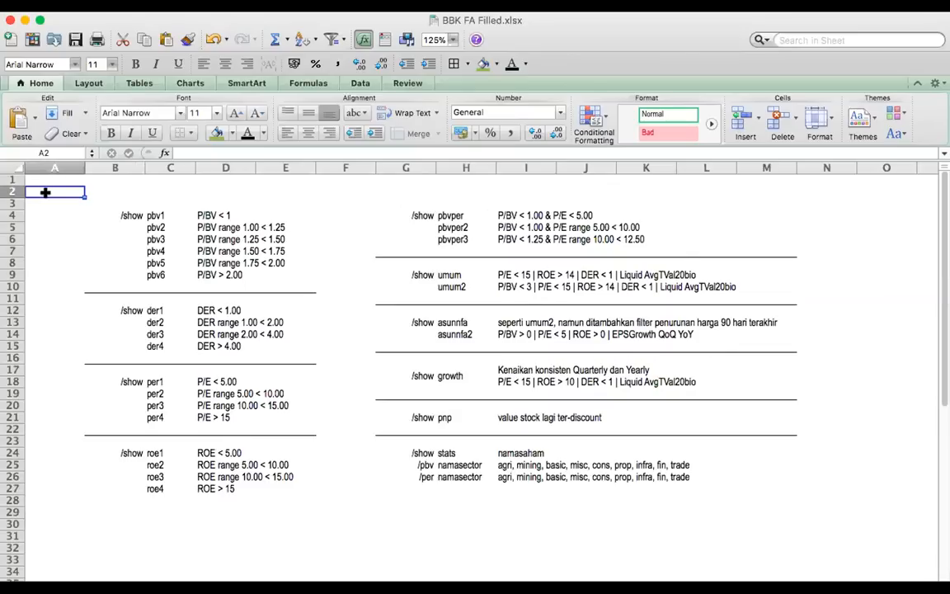
pyautogui.click(118, 215)
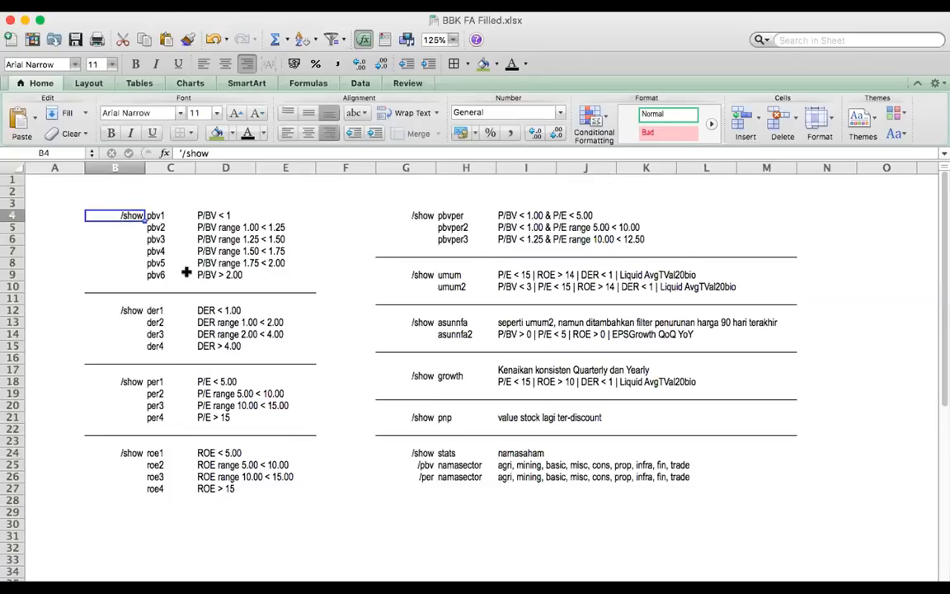
pyautogui.click(165, 215)
pyautogui.click(117, 215)
pyautogui.click(150, 215)
pyautogui.click(147, 274)
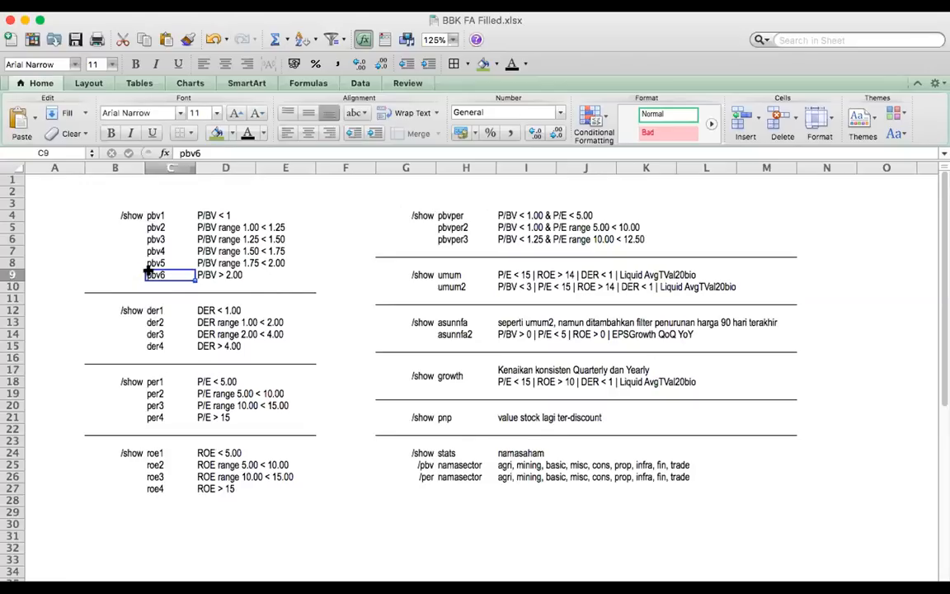
# Switch to Telegram and send the command /show pbv1 to the BBK Fundamental group
pyautogui.click(572, 569)
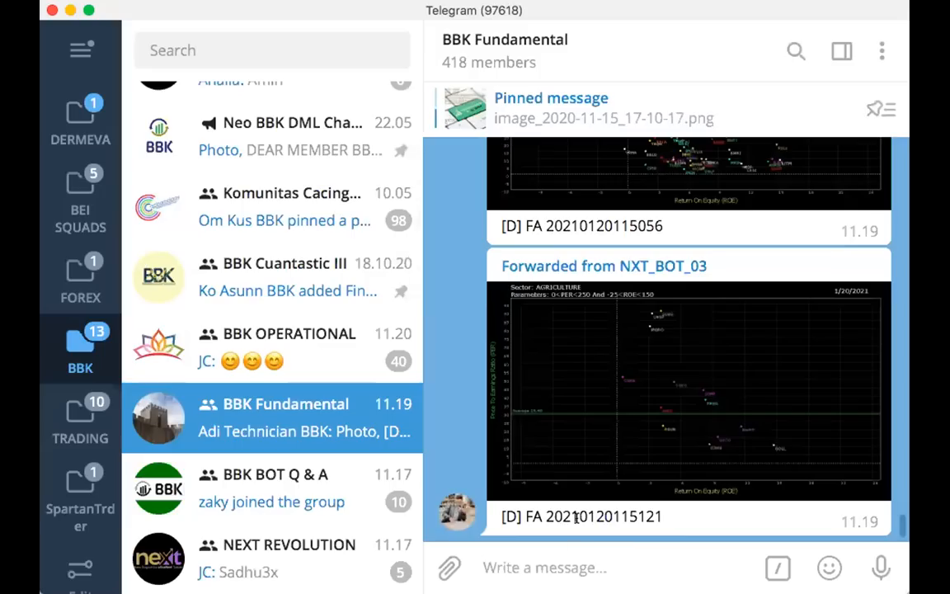
pyautogui.write('/show pbv1')
pyautogui.press('Return')
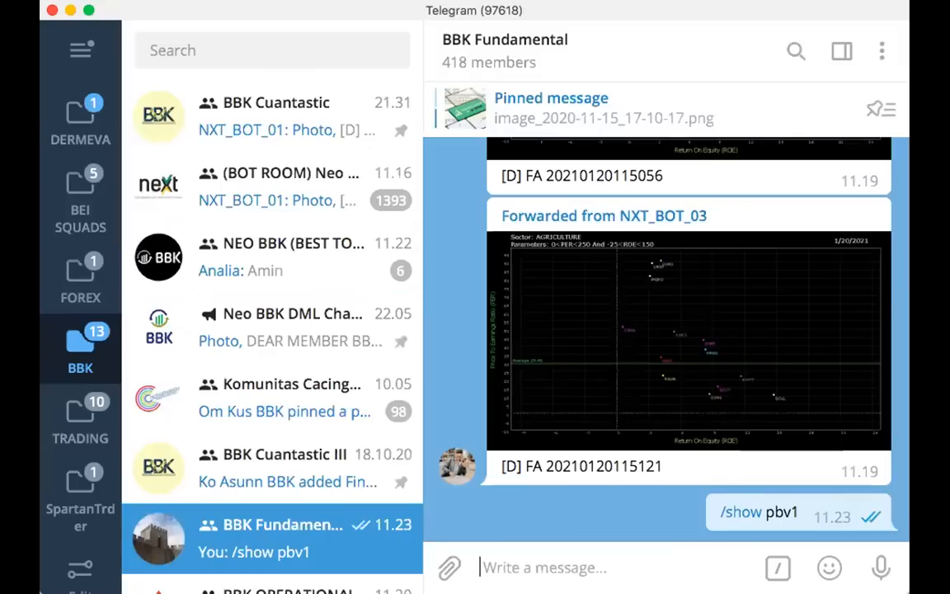
# Review the bot's list of stocks in its reply to the /show pbv1 command
pyautogui.scroll(4, 613, 374)
pyautogui.scroll(8, 613, 373)
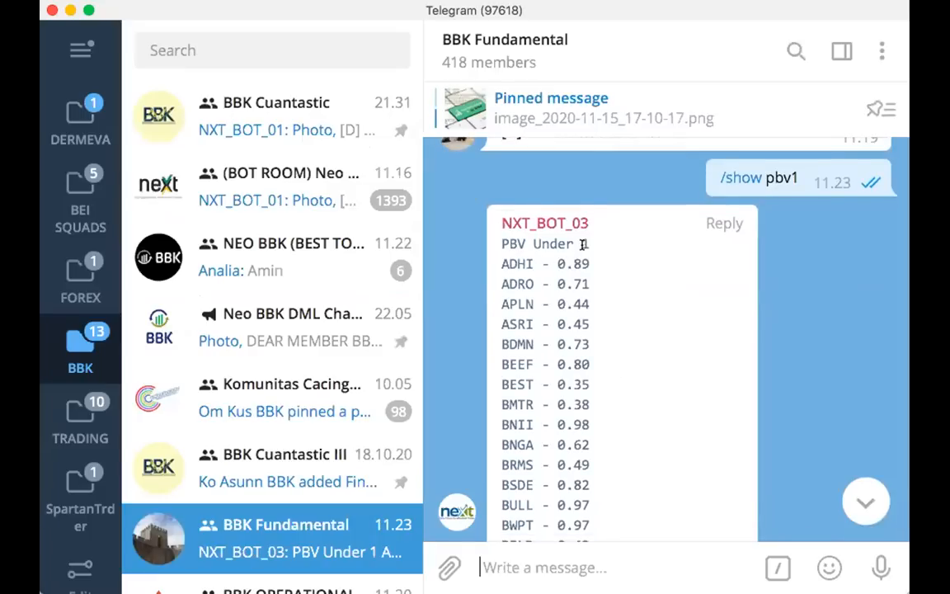
pyautogui.scroll(-5, 575, 269)
pyautogui.scroll(-2, 574, 269)
pyautogui.scroll(10, 829, 405)
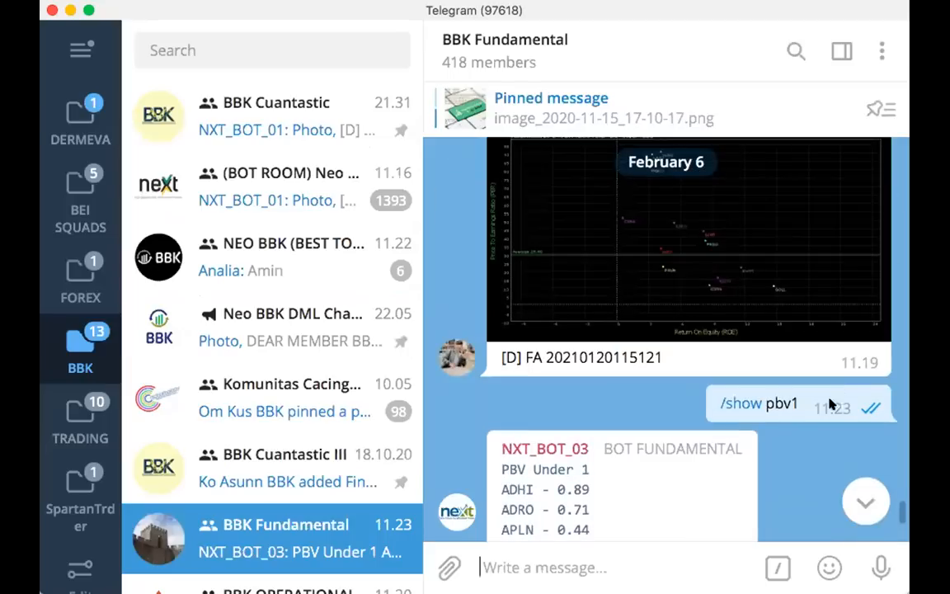
pyautogui.scroll(-12, 767, 445)
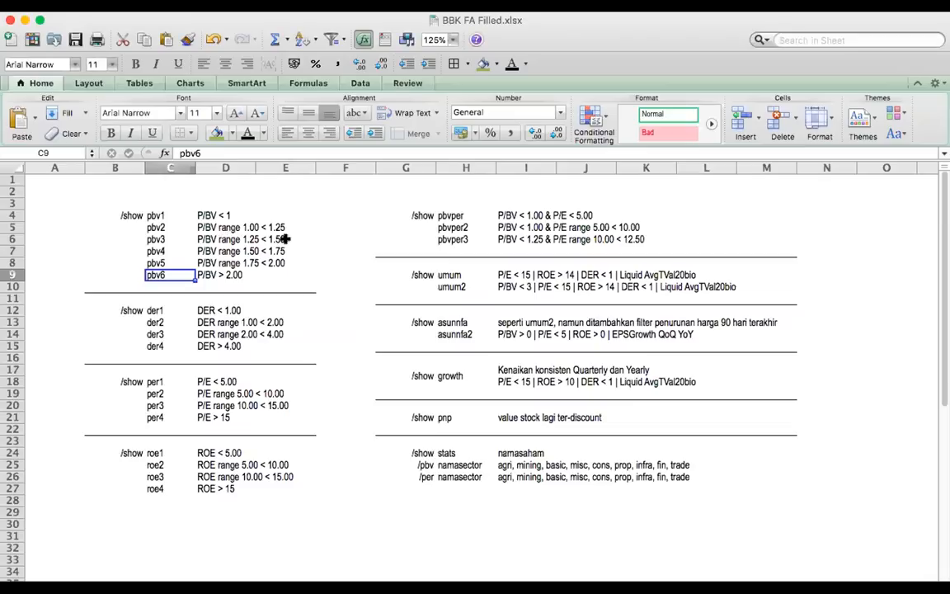
# Return to the Screener sheet, go through the P/BV criteria for pbv1 to pbv6, and select the command block B4:C9
pyautogui.click(165, 216)
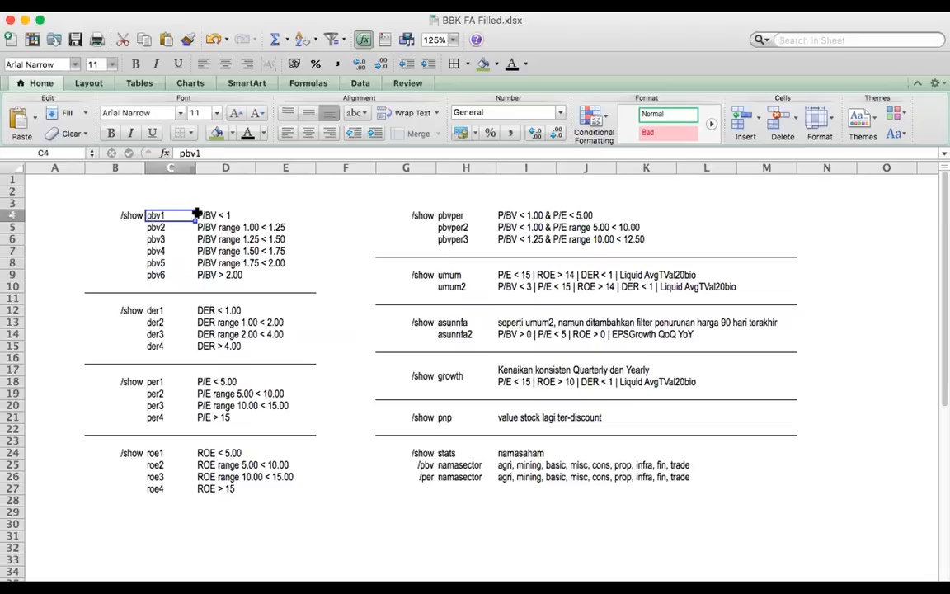
pyautogui.click(202, 215)
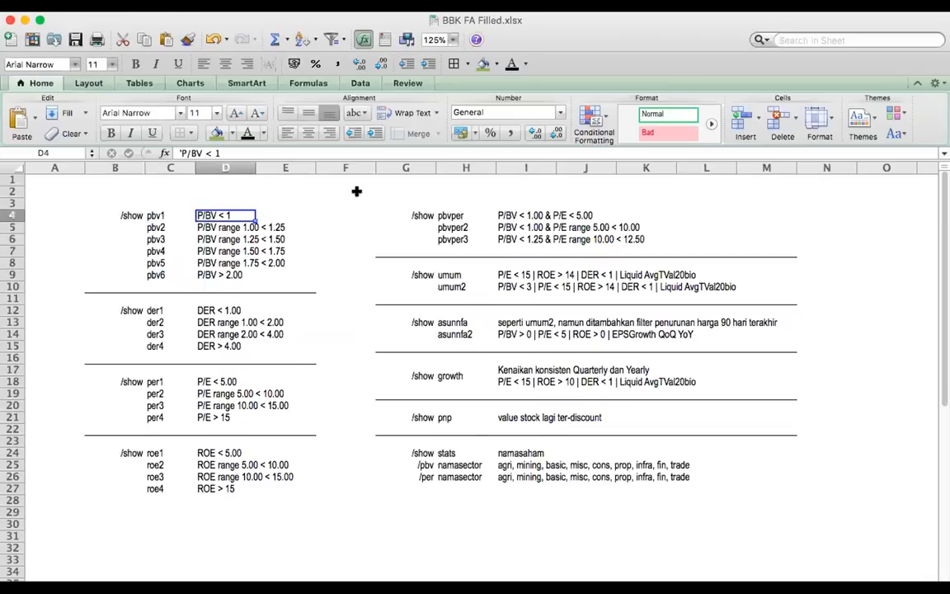
pyautogui.press('Left')
pyautogui.press('Down')
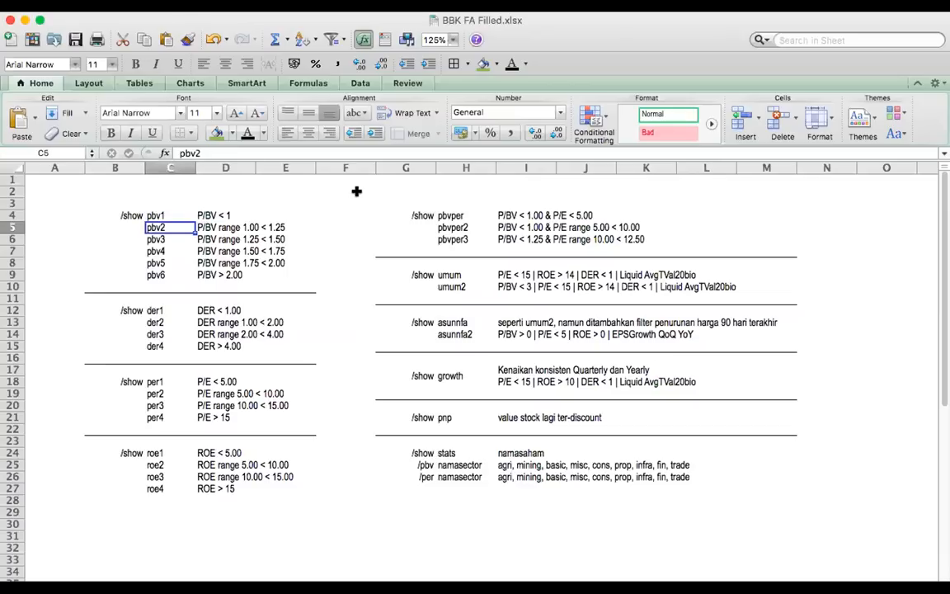
pyautogui.press('Right')
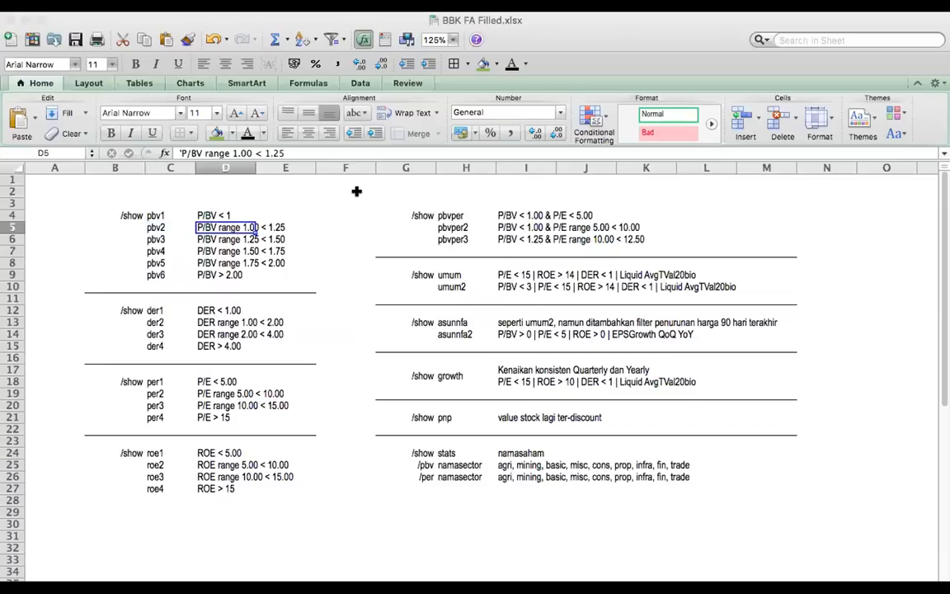
pyautogui.press('Down')
pyautogui.press('Up')
pyautogui.click(203, 238)
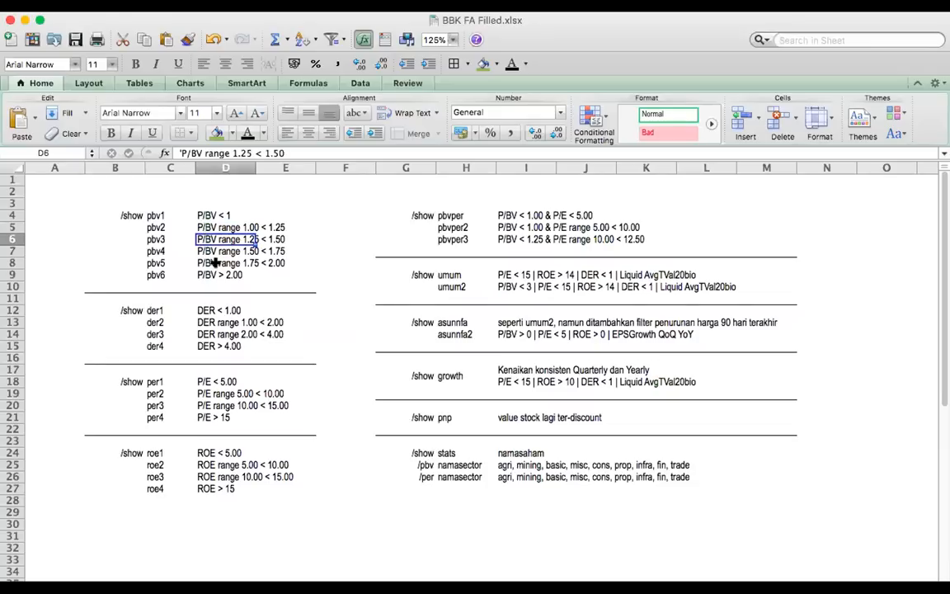
pyautogui.click(208, 273)
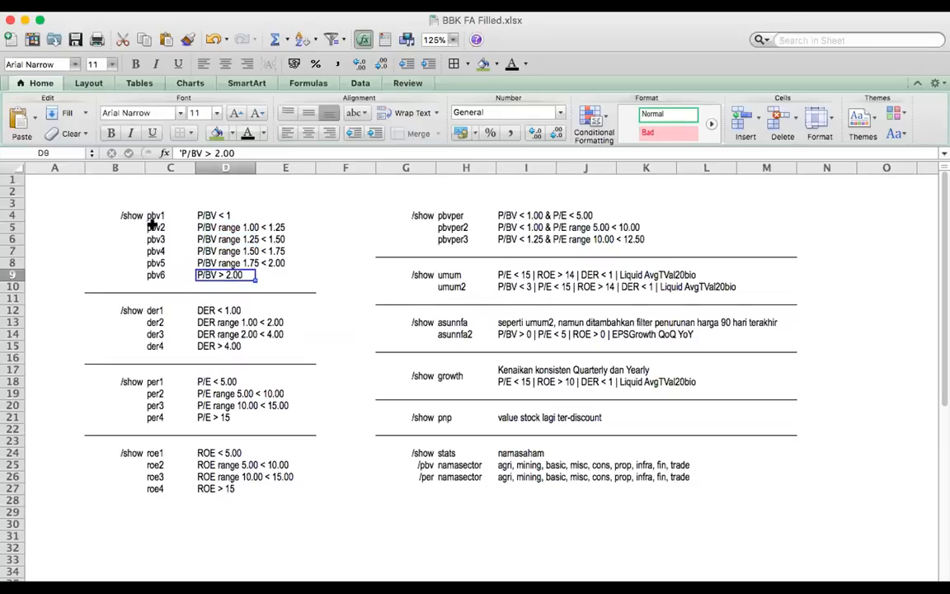
pyautogui.click(127, 214)
pyautogui.keyDown('shift'); pyautogui.click(155, 274); pyautogui.keyUp('shift')
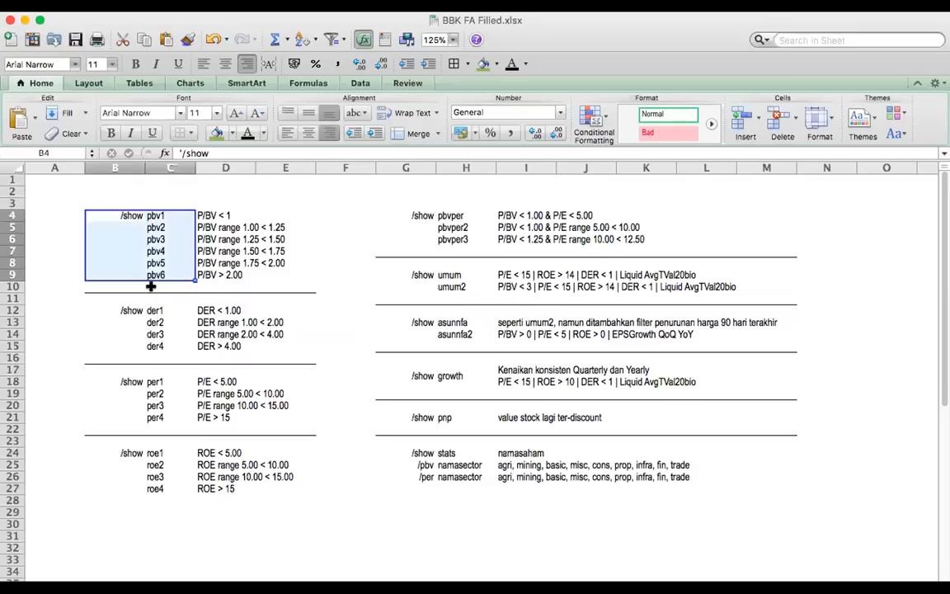
# Highlight the DER screener commands in B12:C15 and point out /show with der1
pyautogui.click(132, 310)
pyautogui.keyDown('shift'); pyautogui.click(160, 348); pyautogui.keyUp('shift')
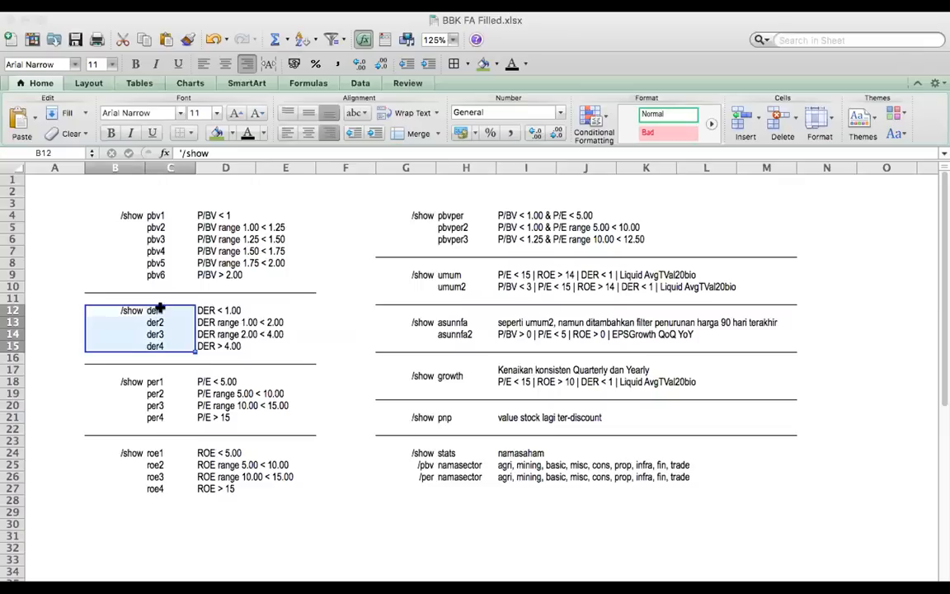
pyautogui.click(160, 308)
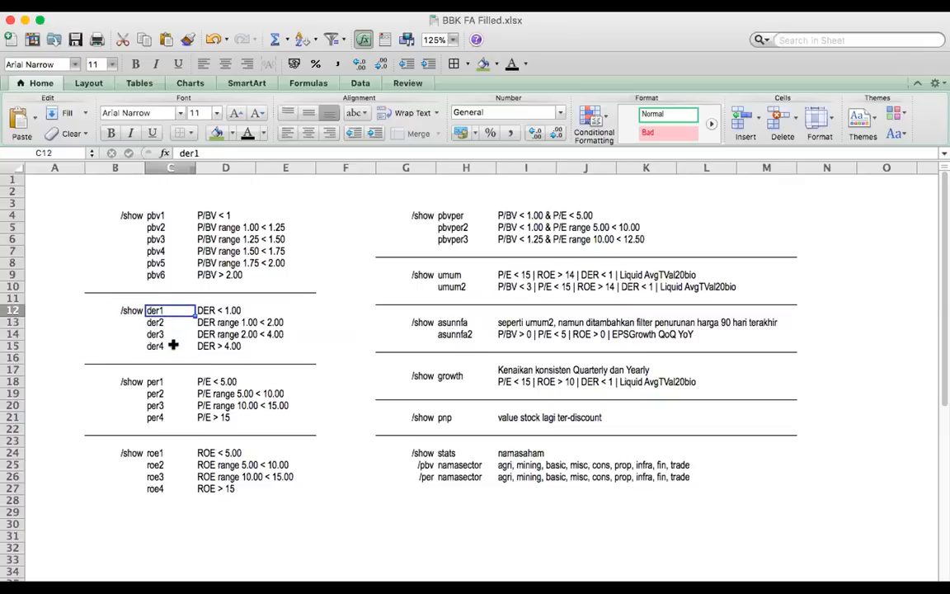
pyautogui.click(124, 307)
pyautogui.click(163, 309)
# Switch to Telegram, send /show der1 to the BBK Fundamental group, and review the bot's list of stocks
pyautogui.press('super+Tab')
pyautogui.write('/show d')
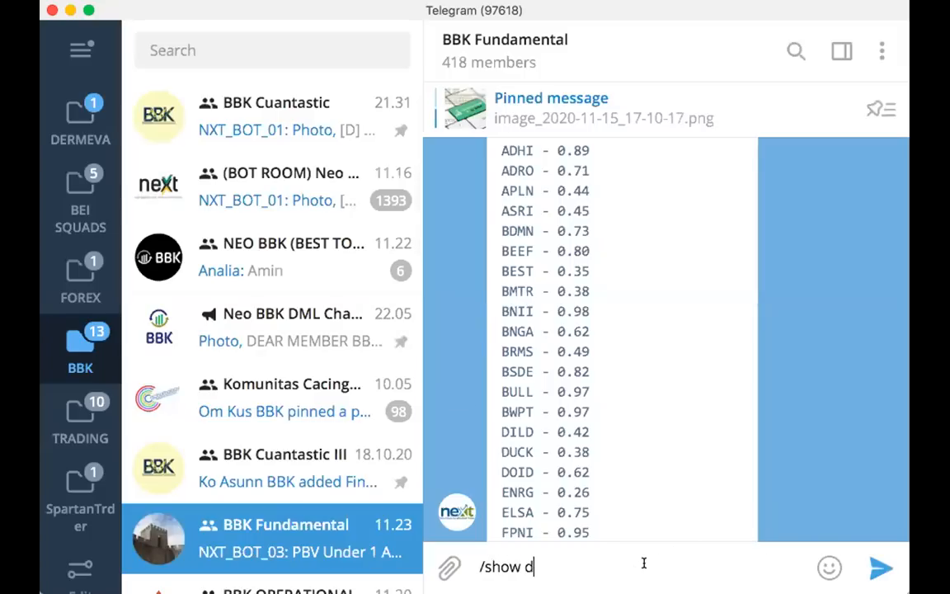
pyautogui.write('er1')
pyautogui.press('Return')
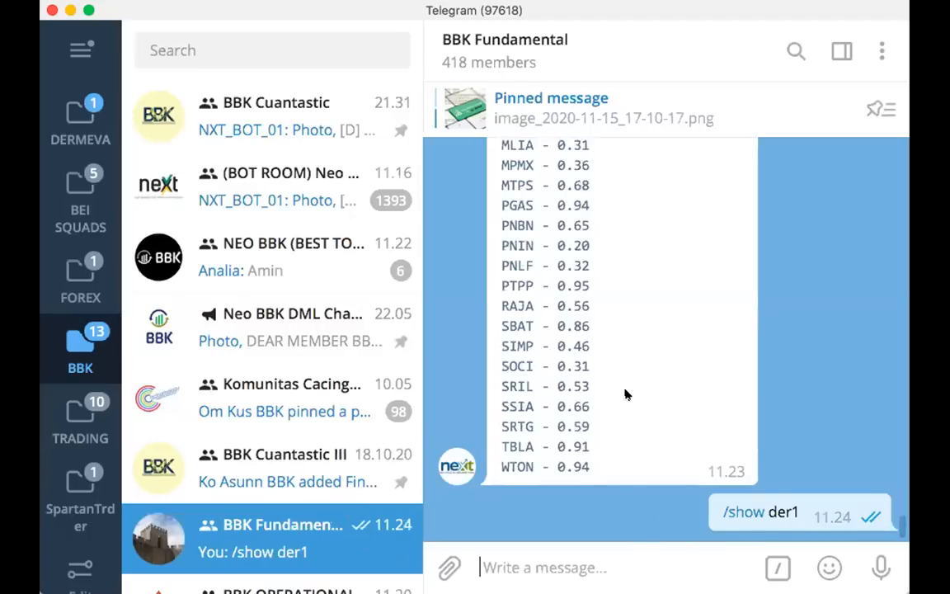
pyautogui.scroll(3, 610, 380)
pyautogui.scroll(5, 610, 379)
pyautogui.scroll(3, 610, 380)
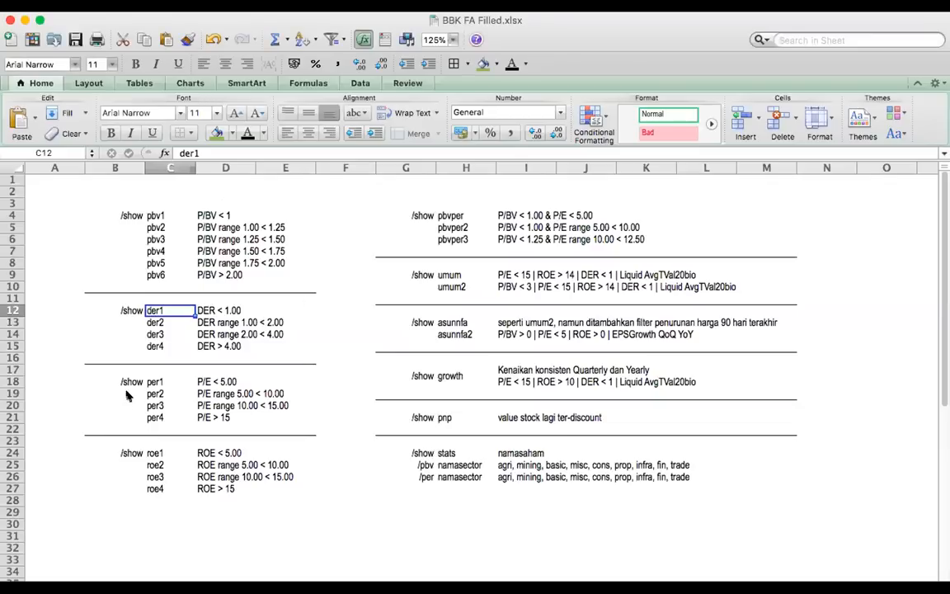
# Return to the Screener sheet and point out the /show command in B18 and the per1 keyword in C18
pyautogui.click(128, 381)
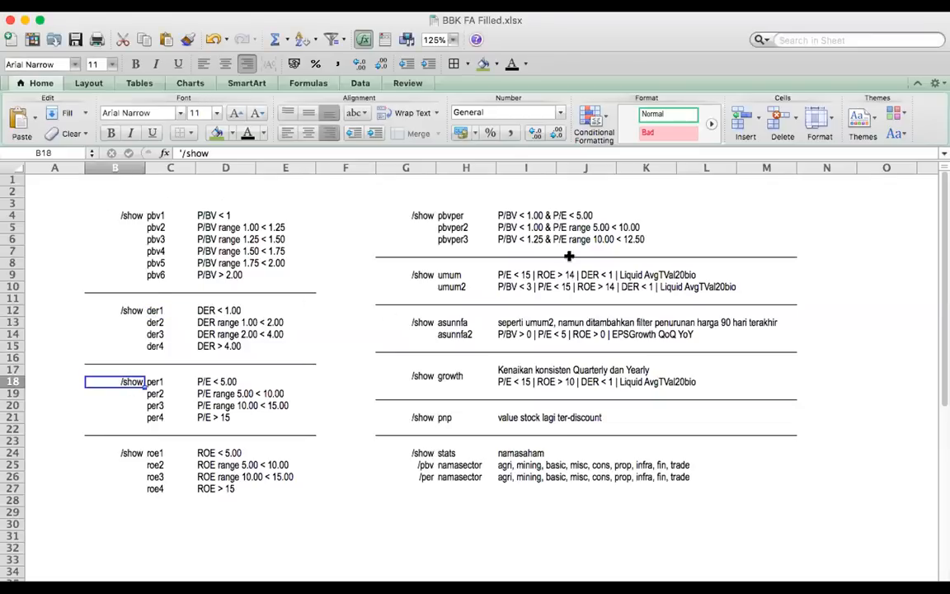
pyautogui.press('Right')
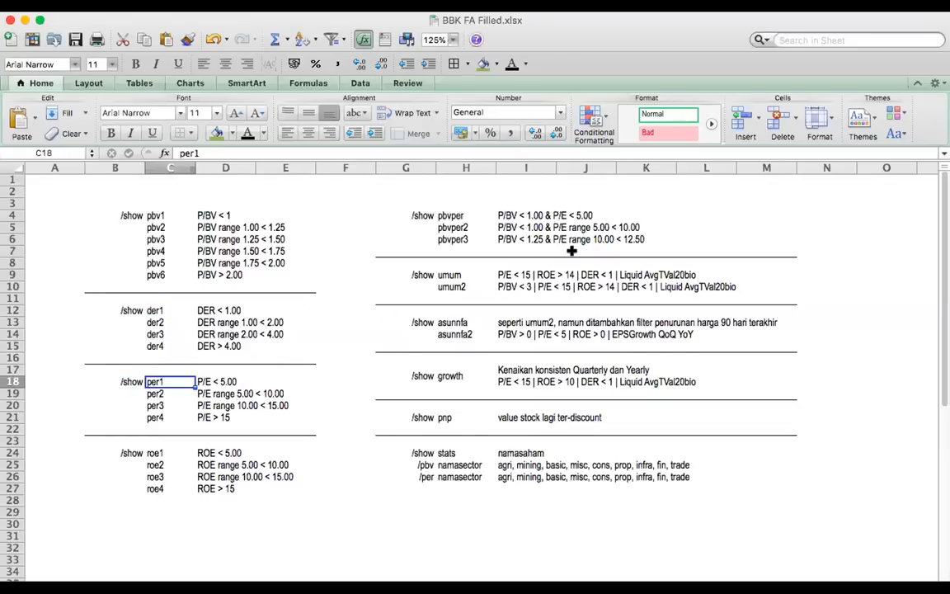
pyautogui.press('super+Tab')
pyautogui.click(130, 393)
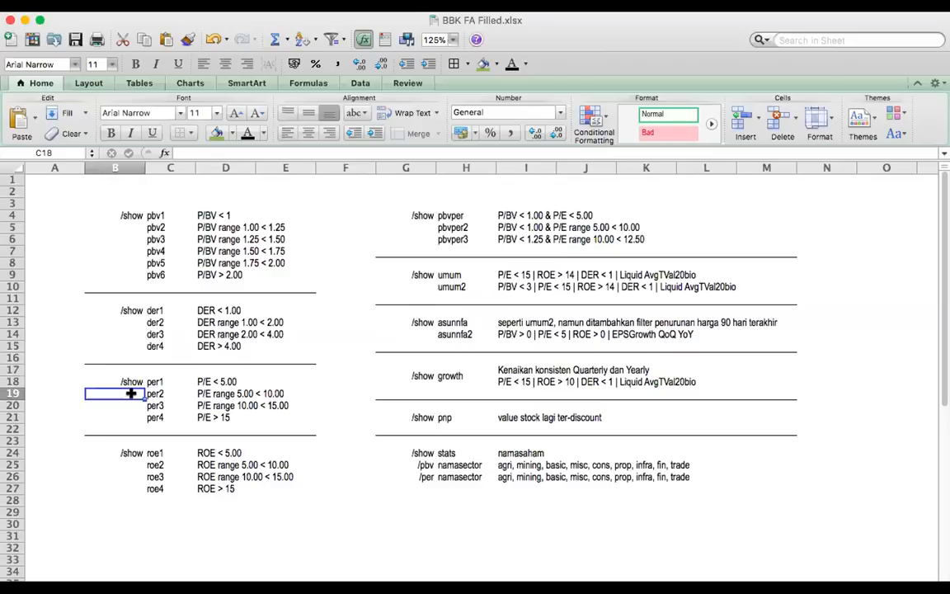
pyautogui.click(97, 377)
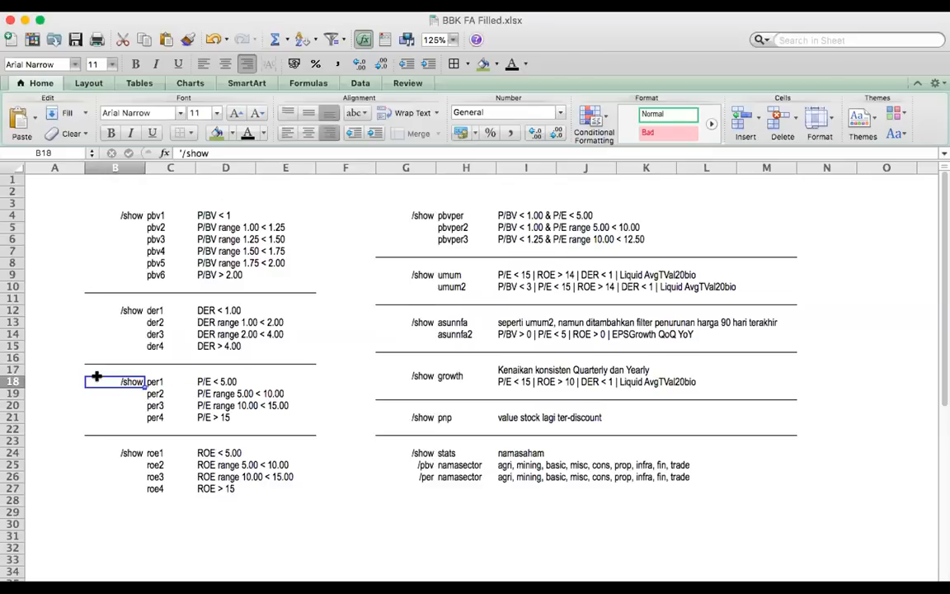
pyautogui.click(162, 377)
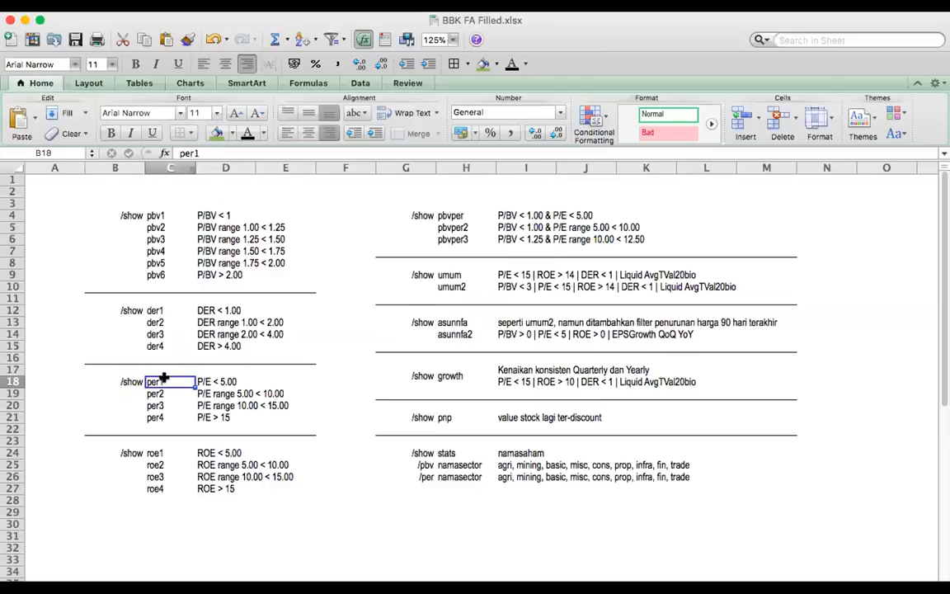
pyautogui.click(114, 381)
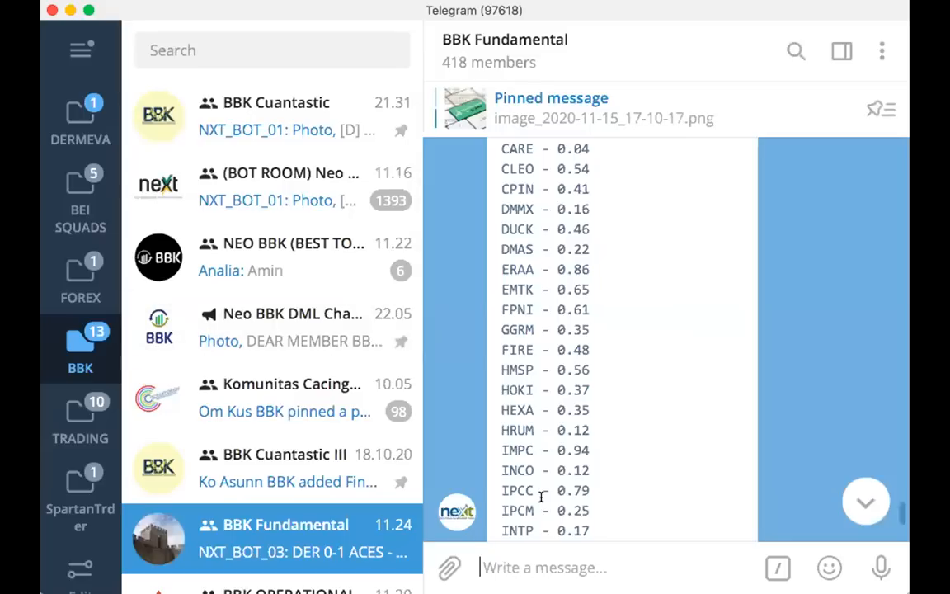
# Switch to Telegram and send the command /show per1 to the BBK Fundamental group
pyautogui.write('/sh')
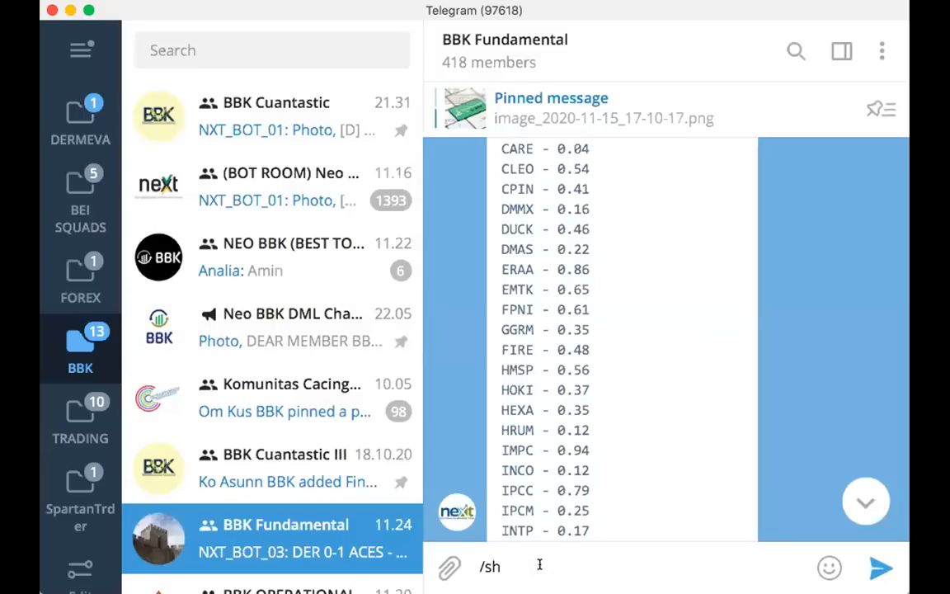
pyautogui.write('ow per1')
pyautogui.press('Return')
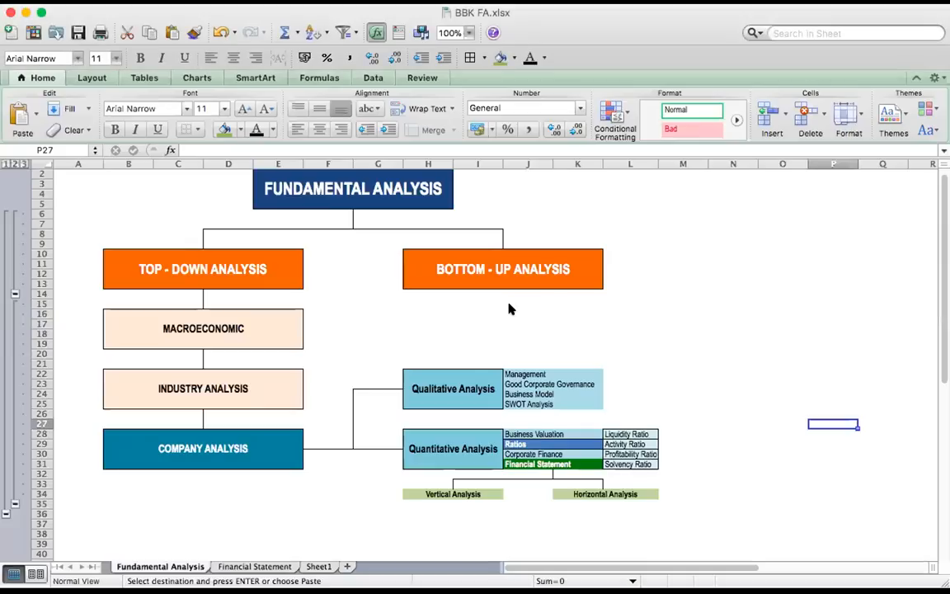
# Switch to the BBK FA.xlsx workbook and point out the BOTTOM - UP ANALYSIS box on the Fundamental Analysis sheet
pyautogui.click(521, 303)
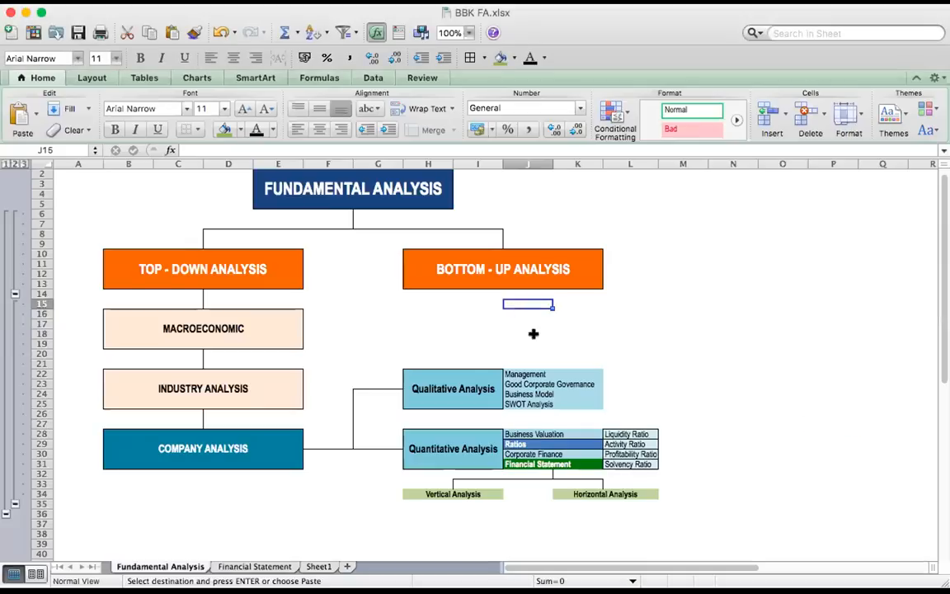
pyautogui.click(684, 443)
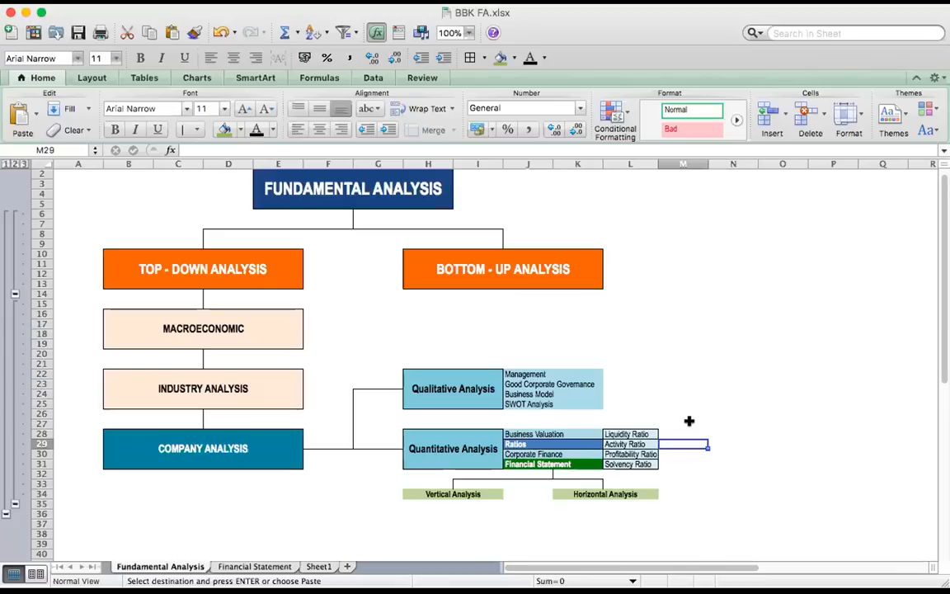
pyautogui.click(438, 269)
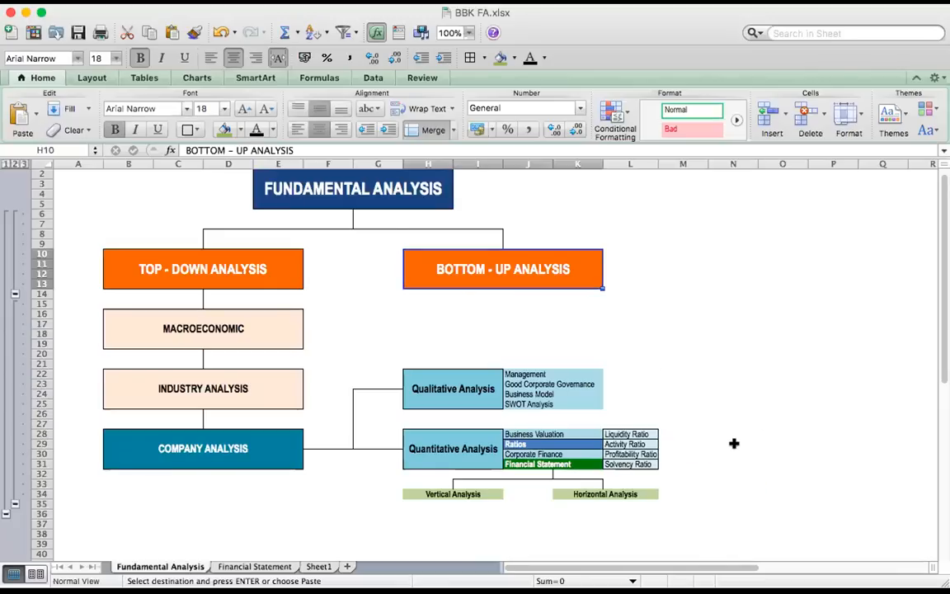
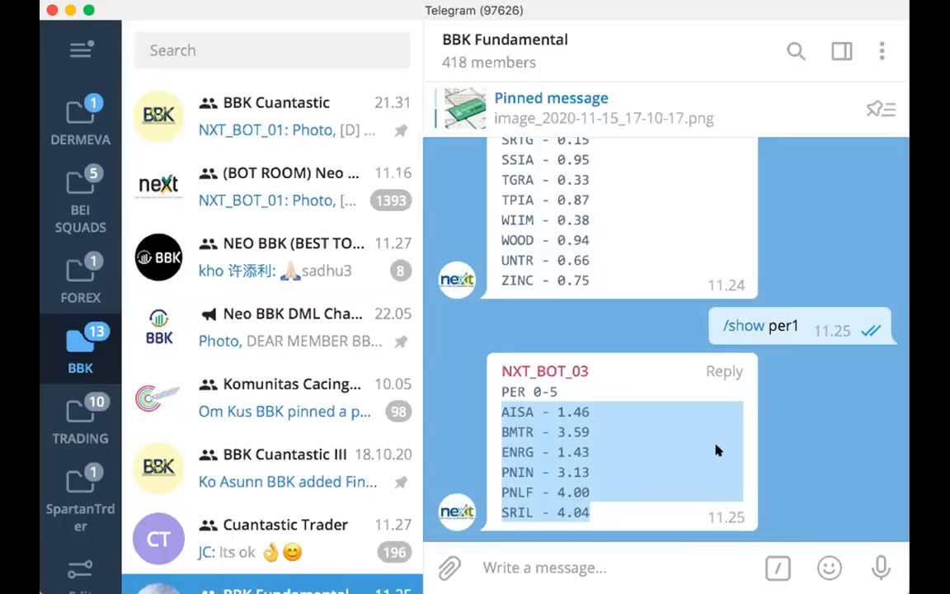
pyautogui.click(683, 428)
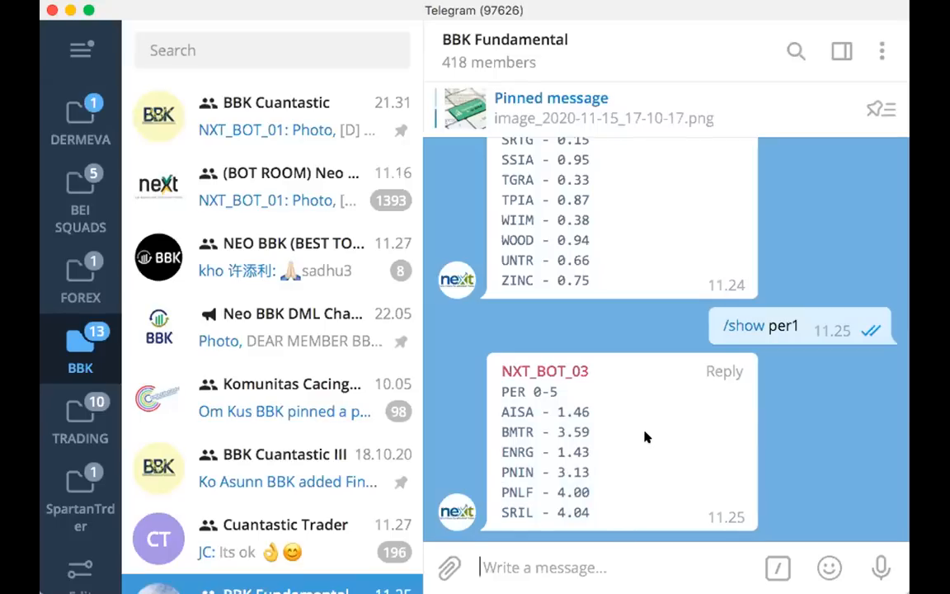
pyautogui.scroll(1, 661, 436)
pyautogui.scroll(-1, 660, 434)
pyautogui.scroll(1, 661, 439)
pyautogui.scroll(-1, 661, 440)
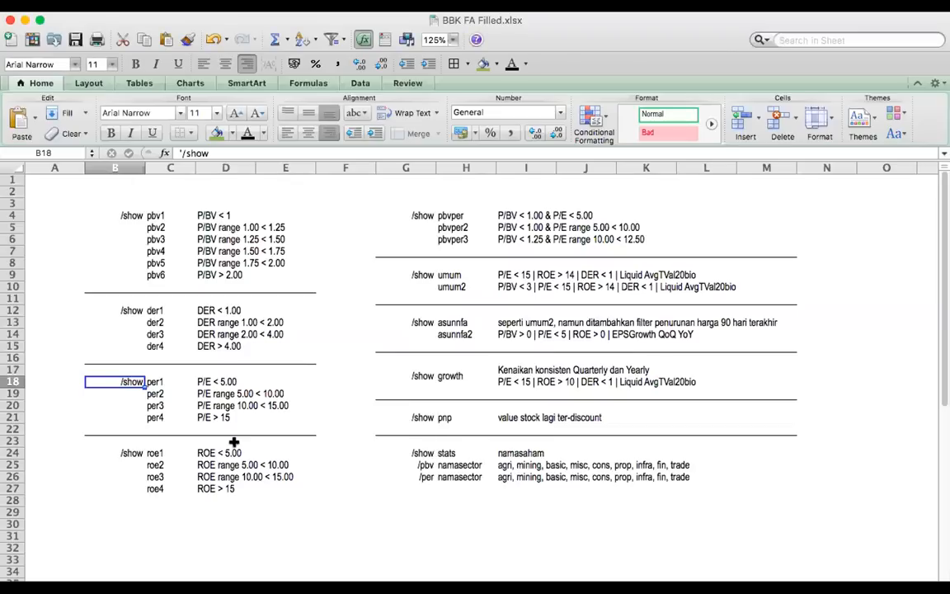
# Switch to the BBK FA Filled.xlsx workbook in Excel and review the roe1 to roe4 commands and their ROE ranges
pyautogui.click(132, 440)
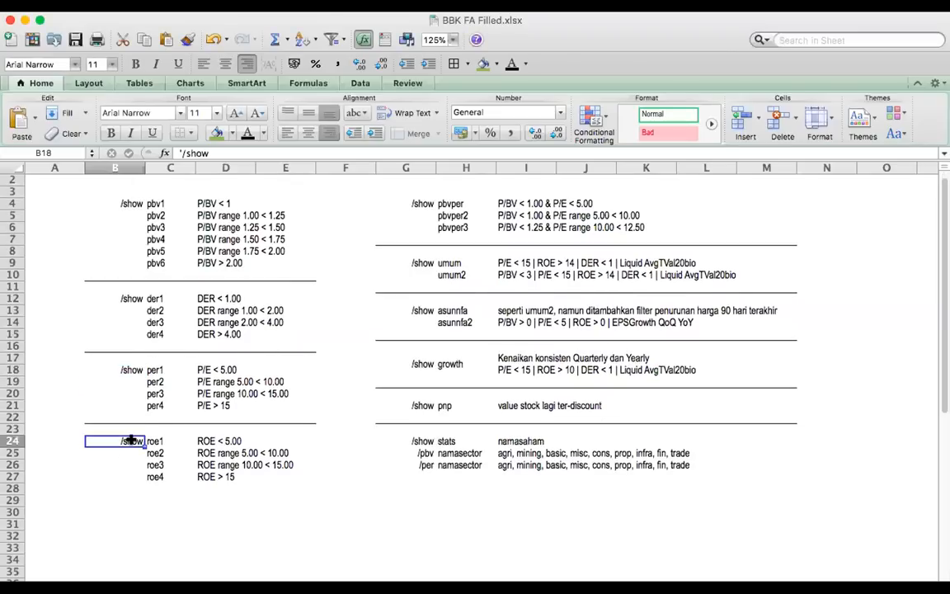
pyautogui.click(155, 441)
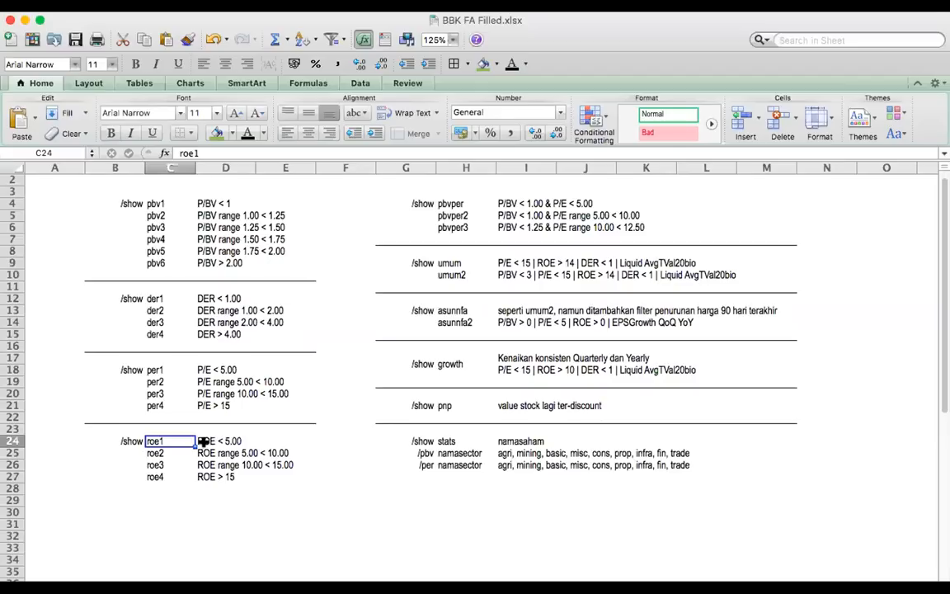
pyautogui.click(162, 477)
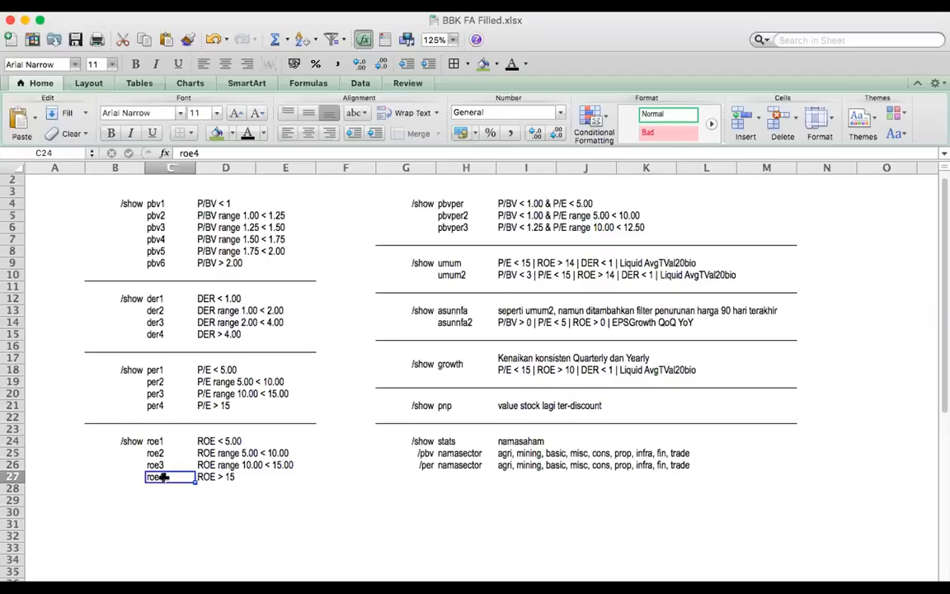
pyautogui.click(196, 440)
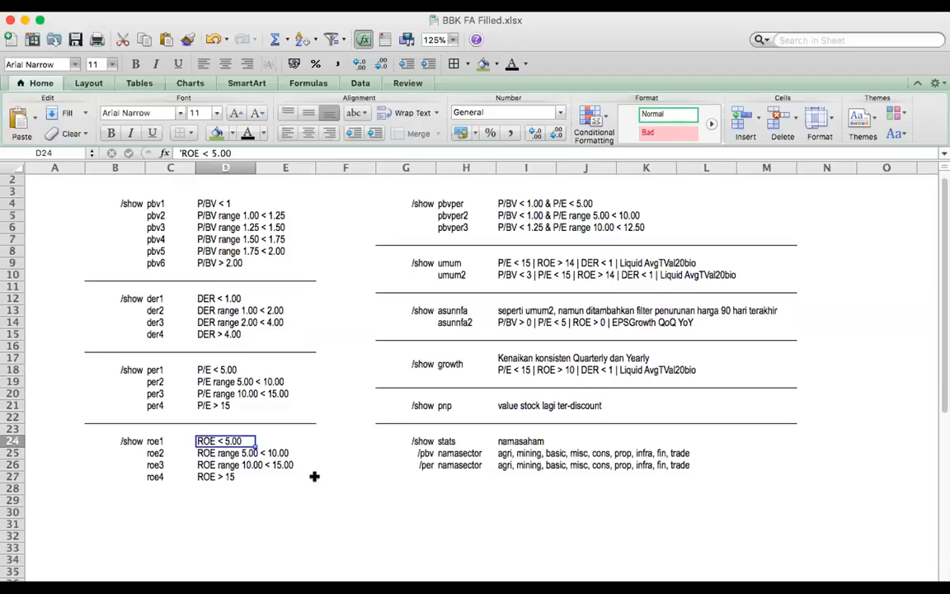
pyautogui.click(212, 476)
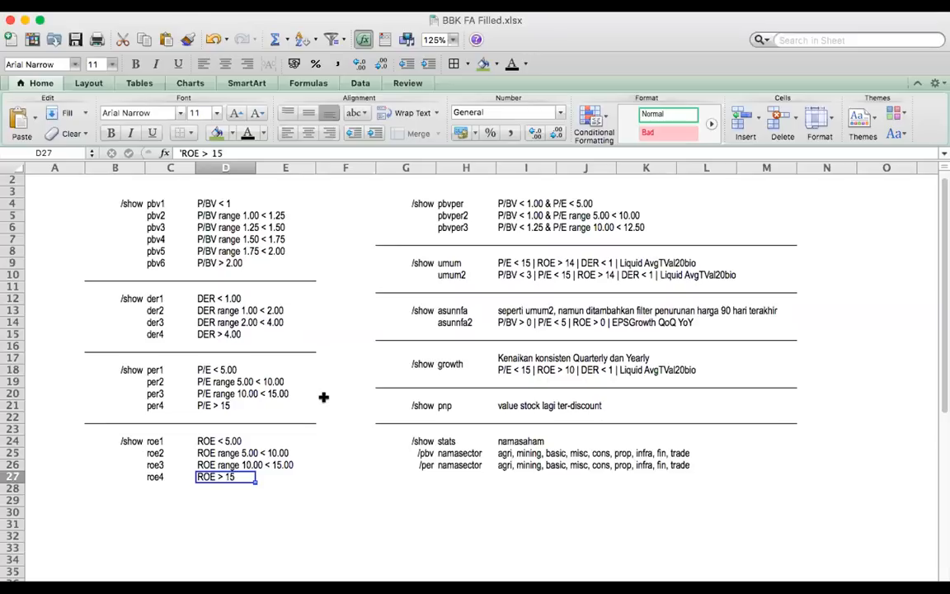
# Switch to Telegram and send the command "/show roe1" in the BBK Fundamental group
pyautogui.press('super+Tab')
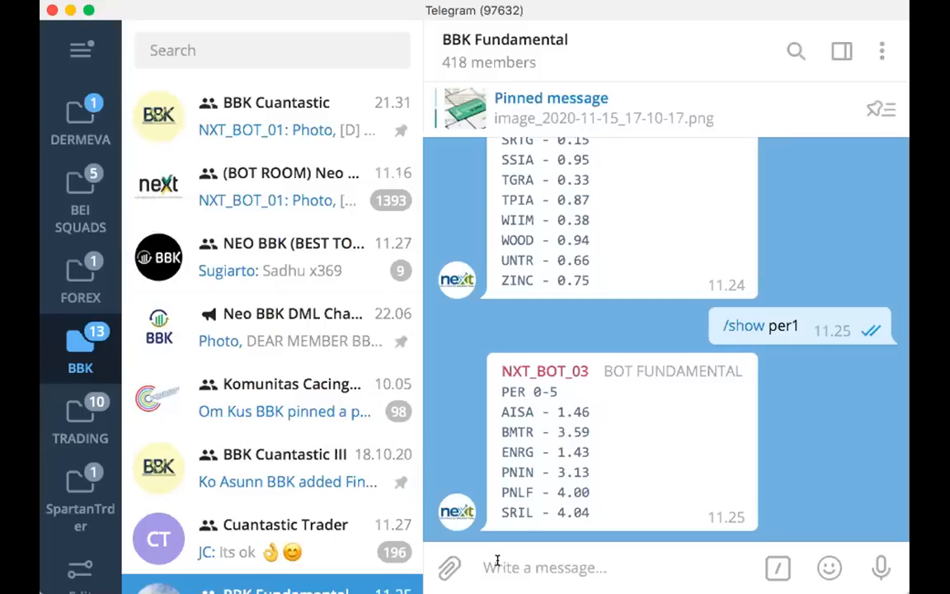
pyautogui.write('/show')
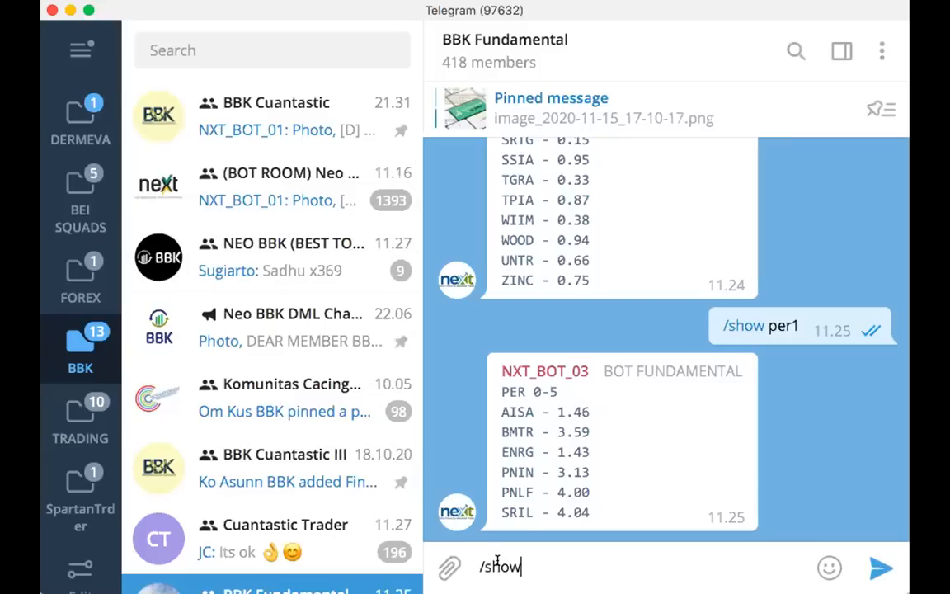
pyautogui.write(' roe1')
pyautogui.press('Return')
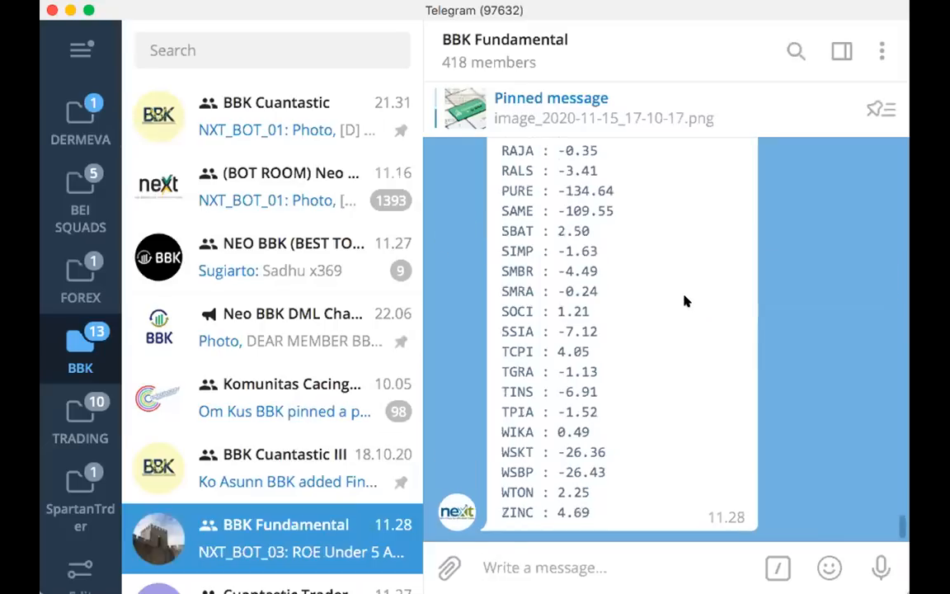
# Examine the bot's roe1 reply from its start, highlighting "Under 5" in its heading
pyautogui.scroll(5, 684, 301)
pyautogui.scroll(12, 684, 305)
pyautogui.scroll(5, 684, 305)
pyautogui.moveTo(525, 264); pyautogui.dragTo(592, 269)
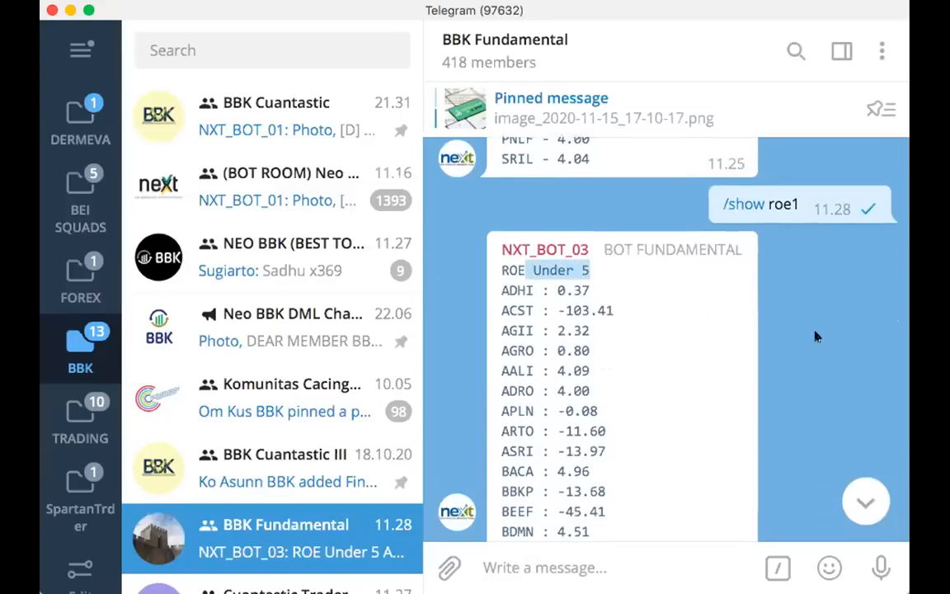
pyautogui.scroll(-1, 825, 376)
pyautogui.scroll(-1, 832, 404)
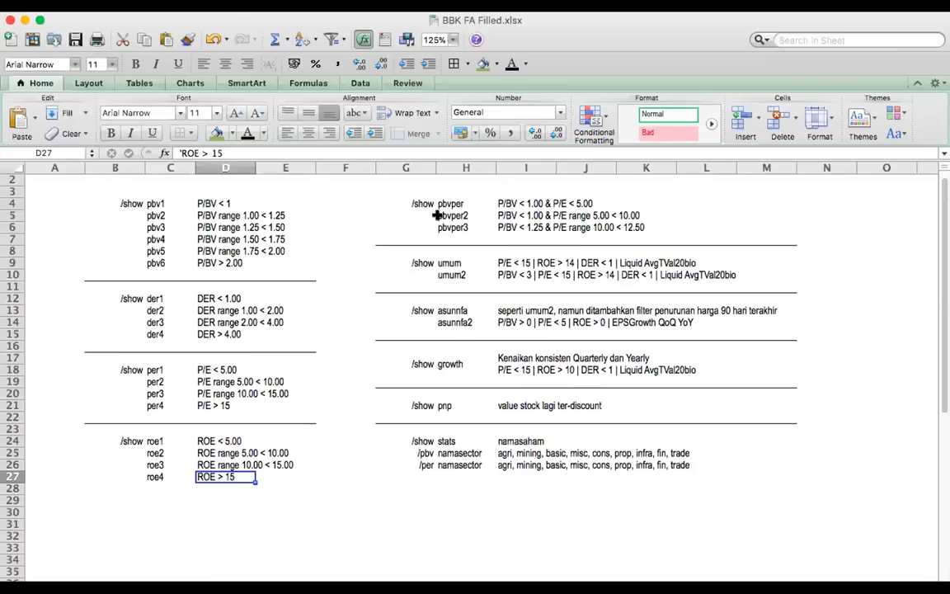
# Switch to the Excel command list and compare the combined pbvper filter with the single P/BV, DER, P/E and ROE filters
pyautogui.click(438, 205)
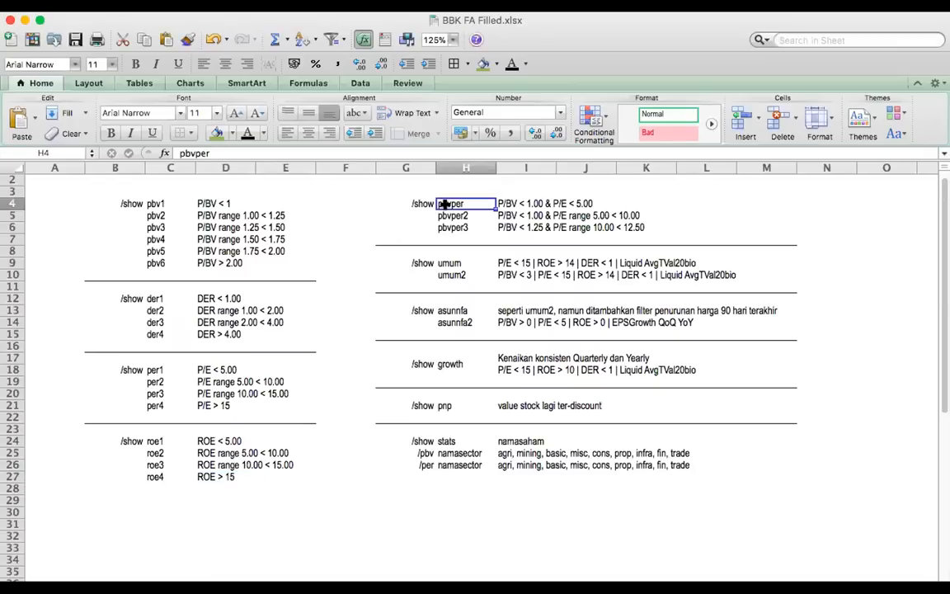
pyautogui.click(424, 203)
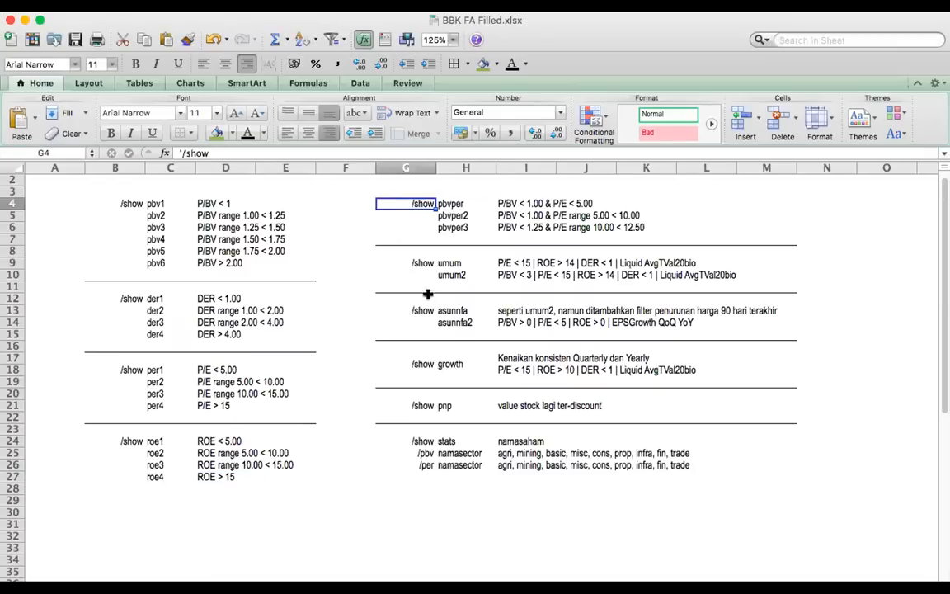
pyautogui.click(445, 204)
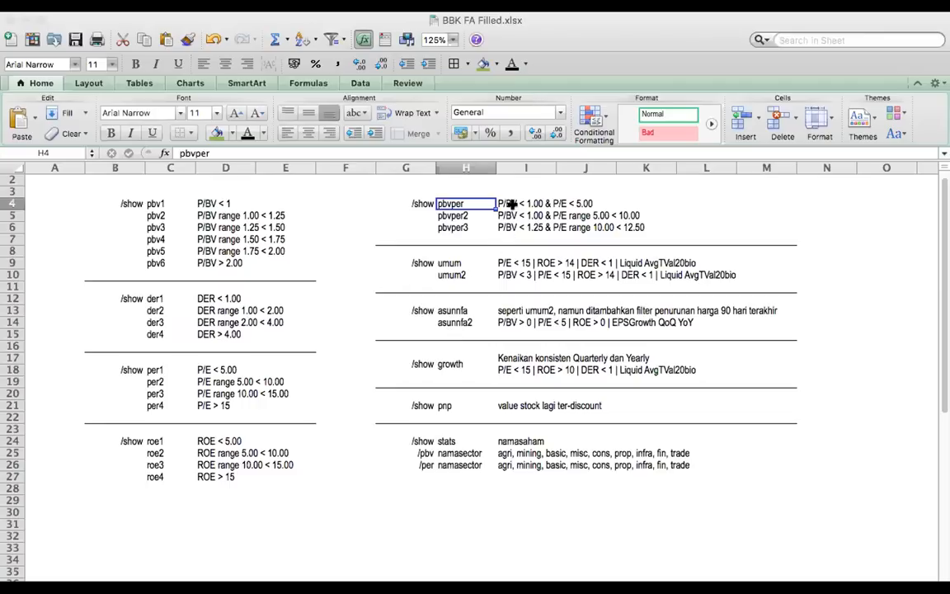
pyautogui.click(512, 204)
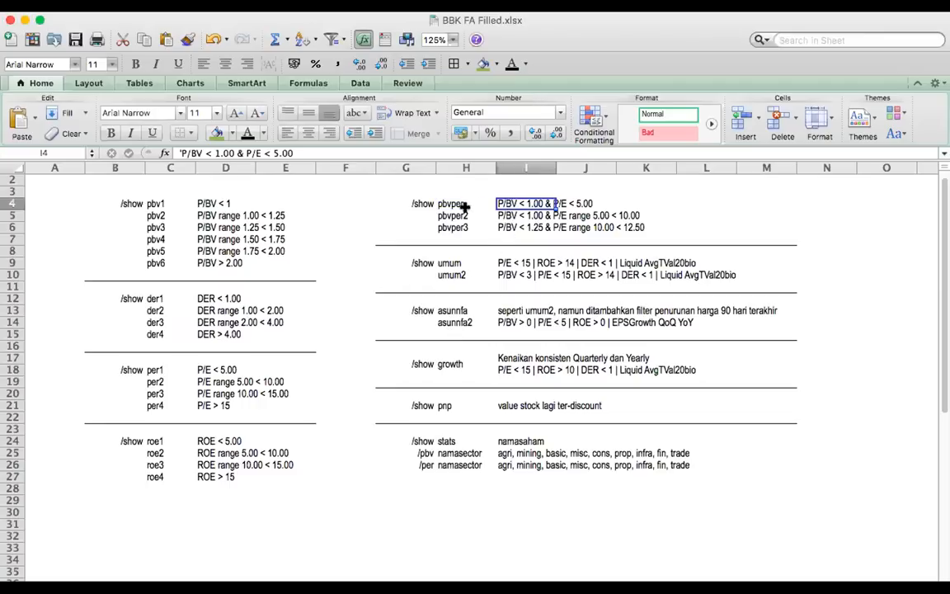
pyautogui.click(446, 204)
pyautogui.click(204, 203)
pyautogui.click(204, 215)
pyautogui.click(203, 263)
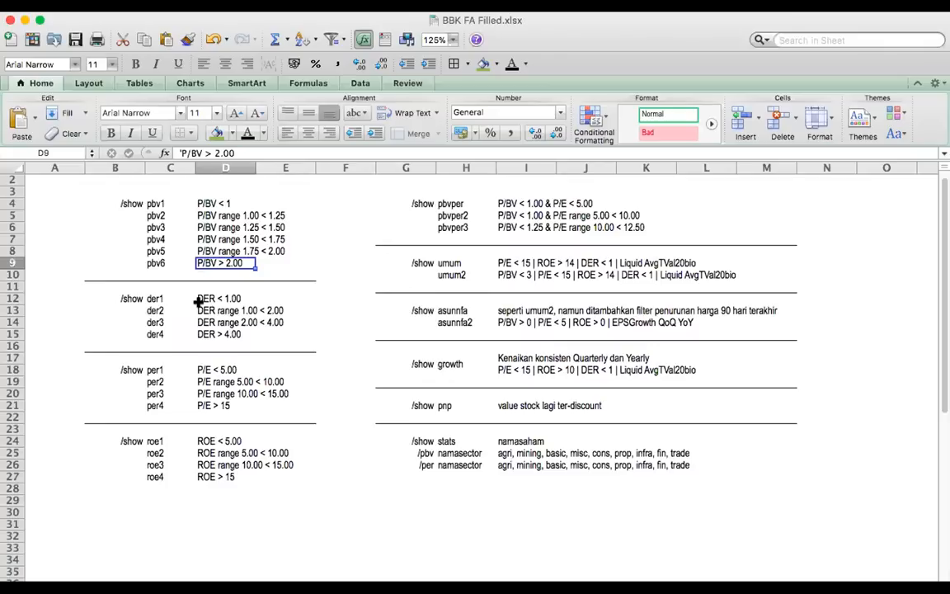
pyautogui.click(204, 298)
pyautogui.click(204, 370)
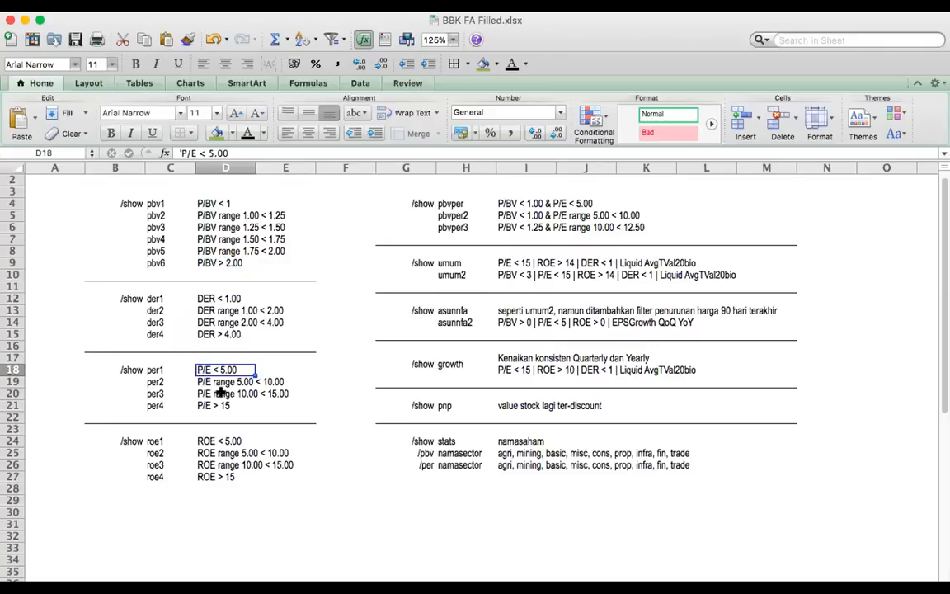
pyautogui.click(206, 442)
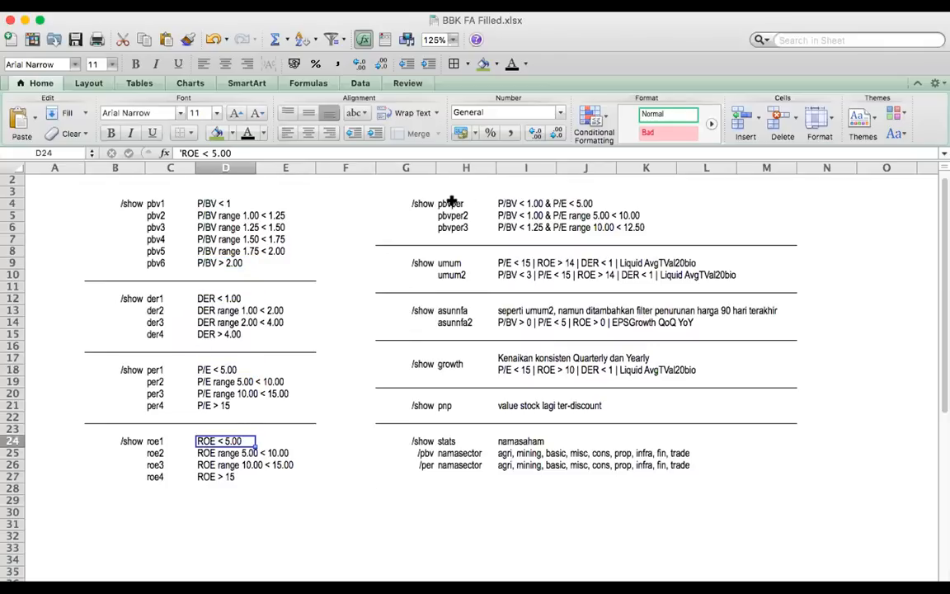
# Review the pbvper criteria and its pbvper2 and pbvper3 variants in the command list
pyautogui.click(400, 203)
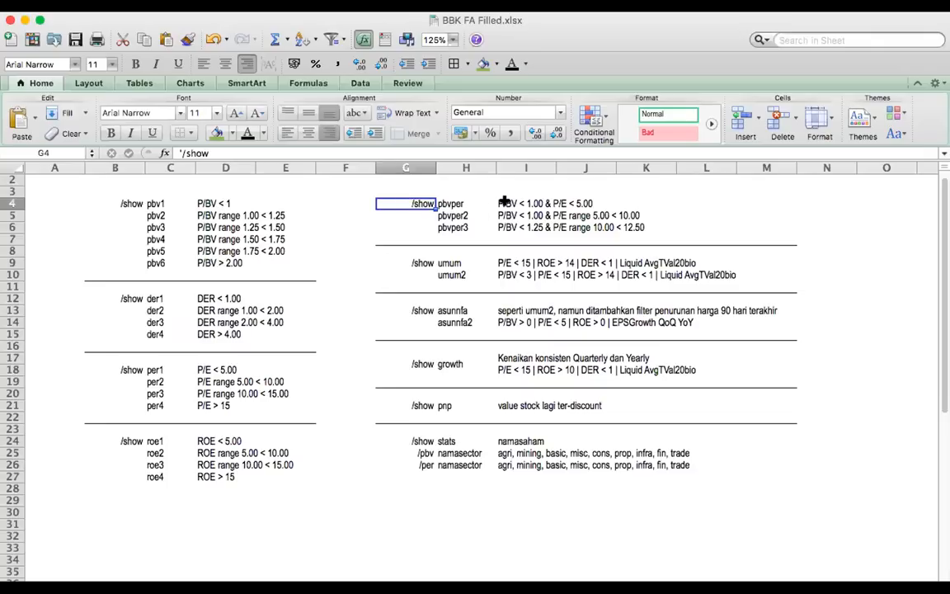
pyautogui.click(505, 202)
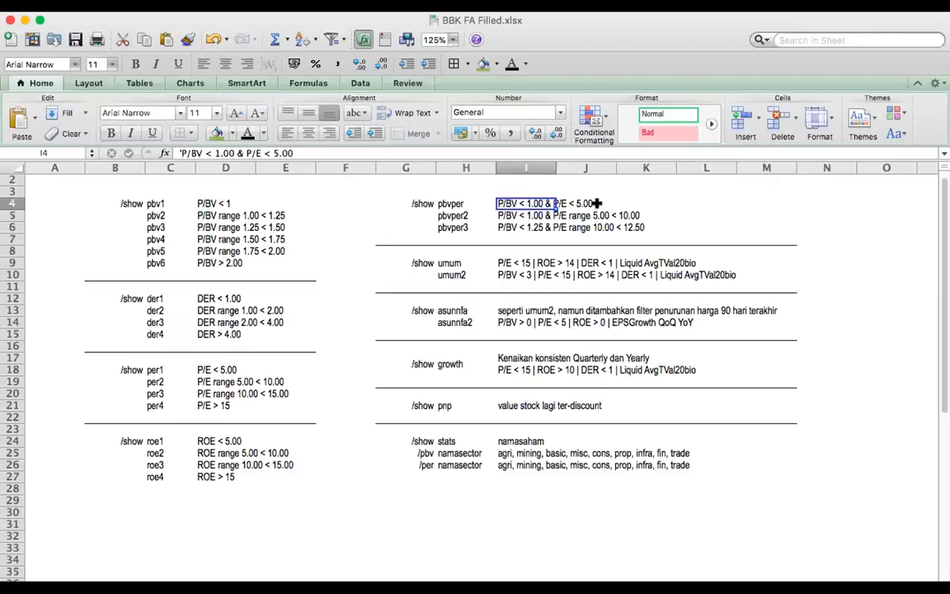
pyautogui.click(419, 201)
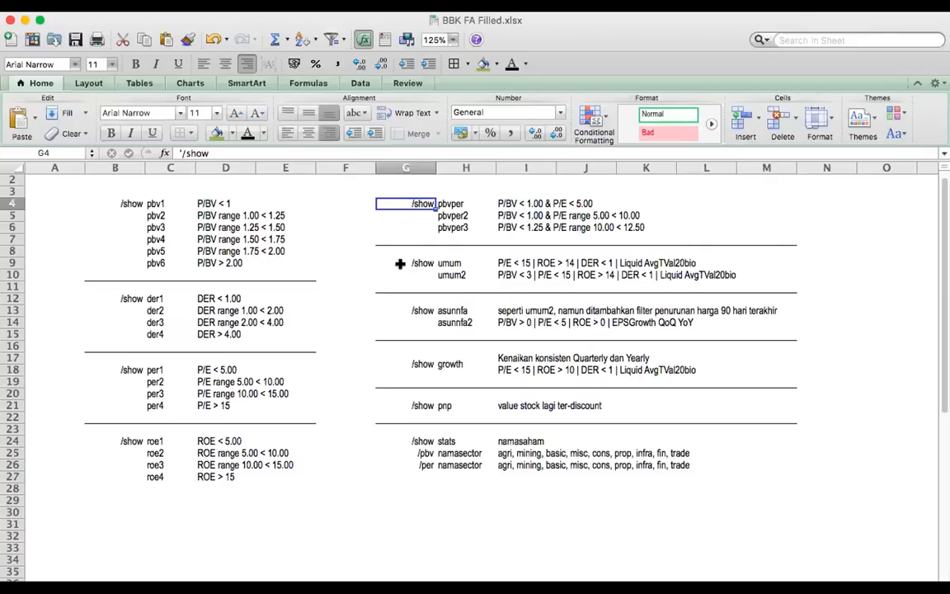
pyautogui.click(444, 215)
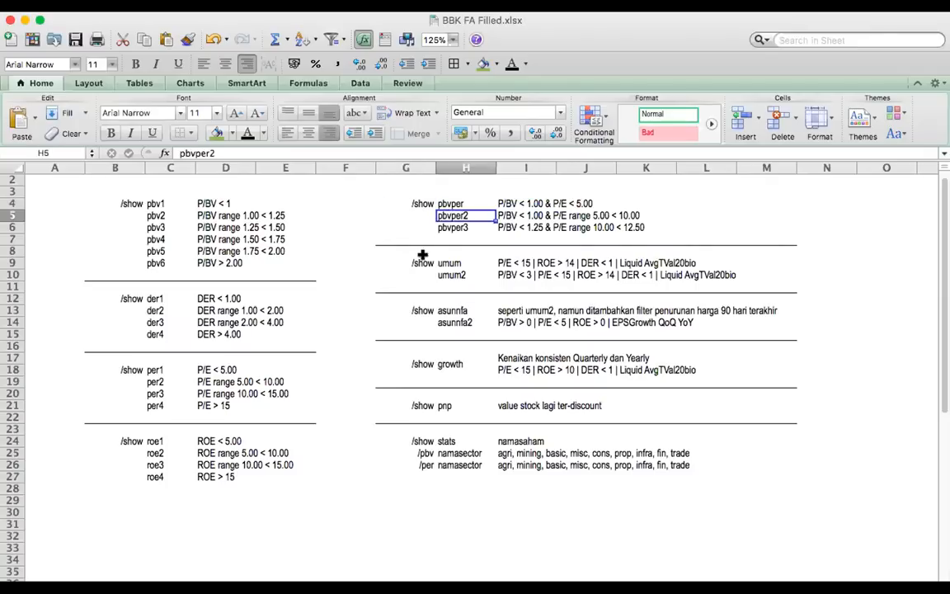
pyautogui.click(449, 229)
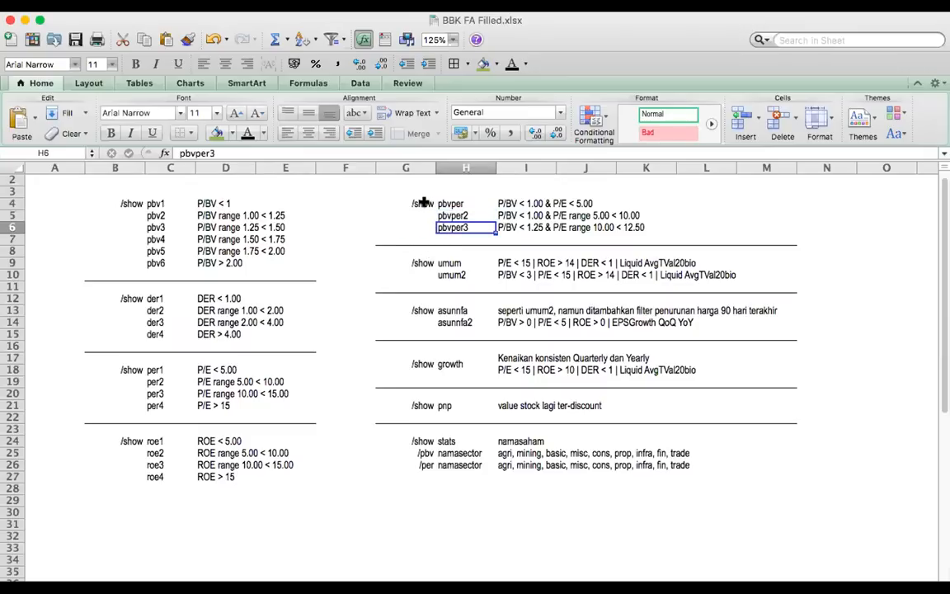
pyautogui.click(420, 204)
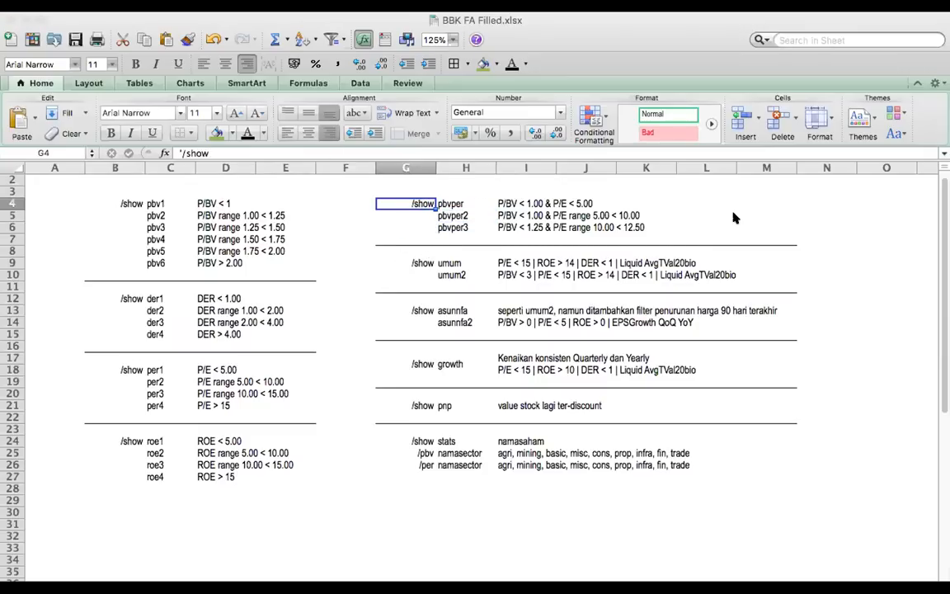
# Switch to Telegram, send "/show pbvper" in the BBK Fundamental group and highlight pbvper in the sent message
pyautogui.press('super+Tab')
pyautogui.click(867, 500)
pyautogui.click(616, 561)
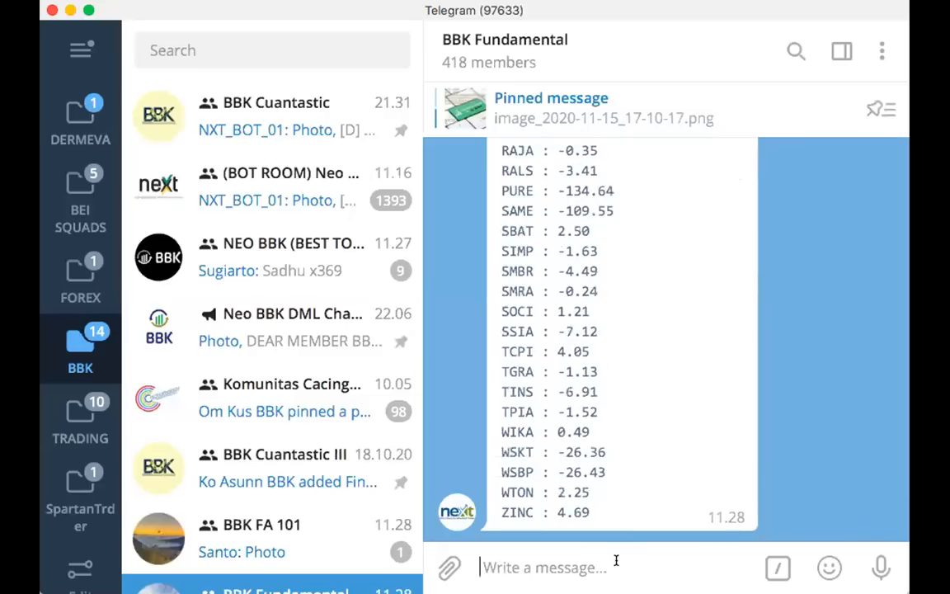
pyautogui.write('/show pbvper')
pyautogui.press('Return')
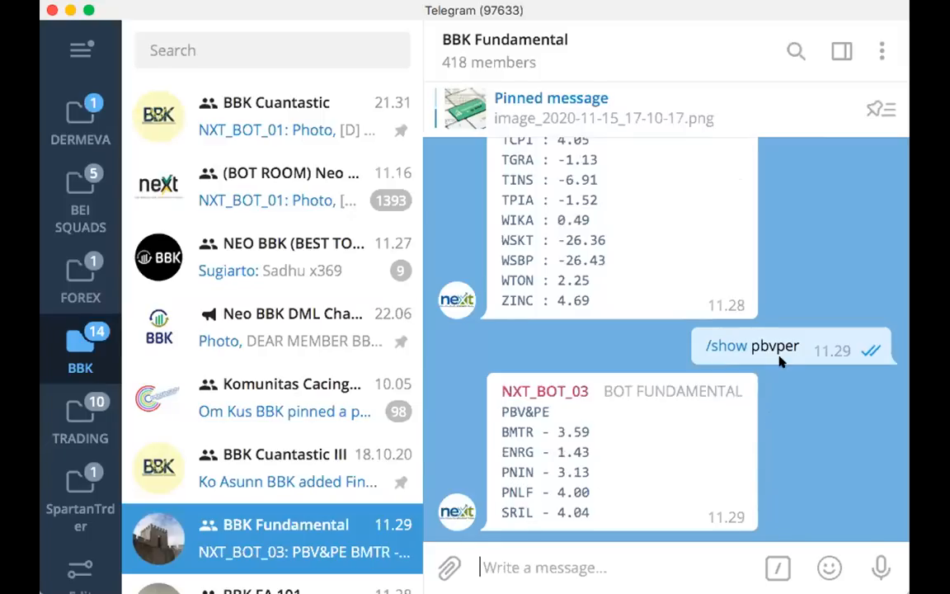
pyautogui.moveTo(759, 346); pyautogui.dragTo(791, 341)
# Switch to the Excel command list and review the screening criteria of the umum and umum2 commands
pyautogui.press('super+Tab')
pyautogui.click(424, 263)
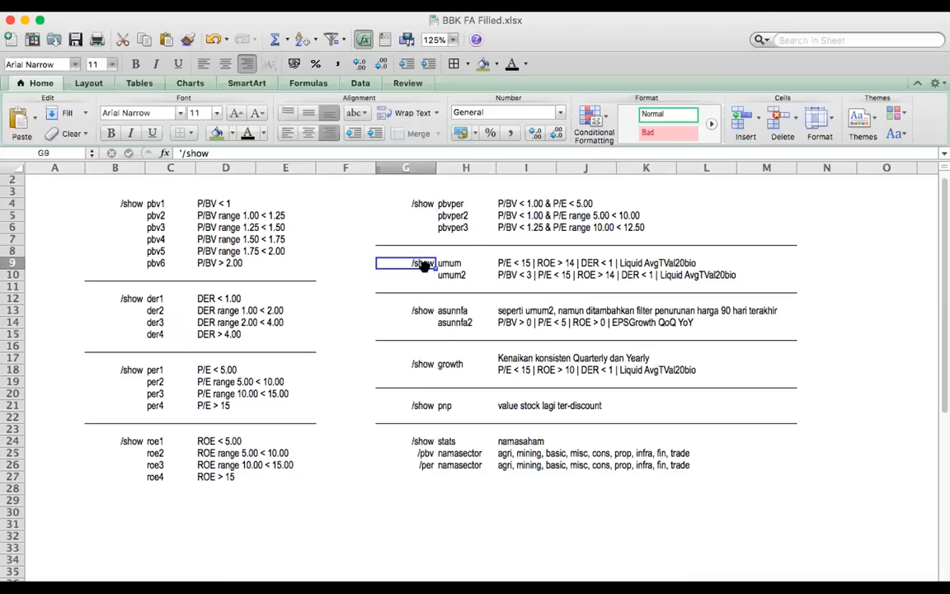
pyautogui.click(453, 262)
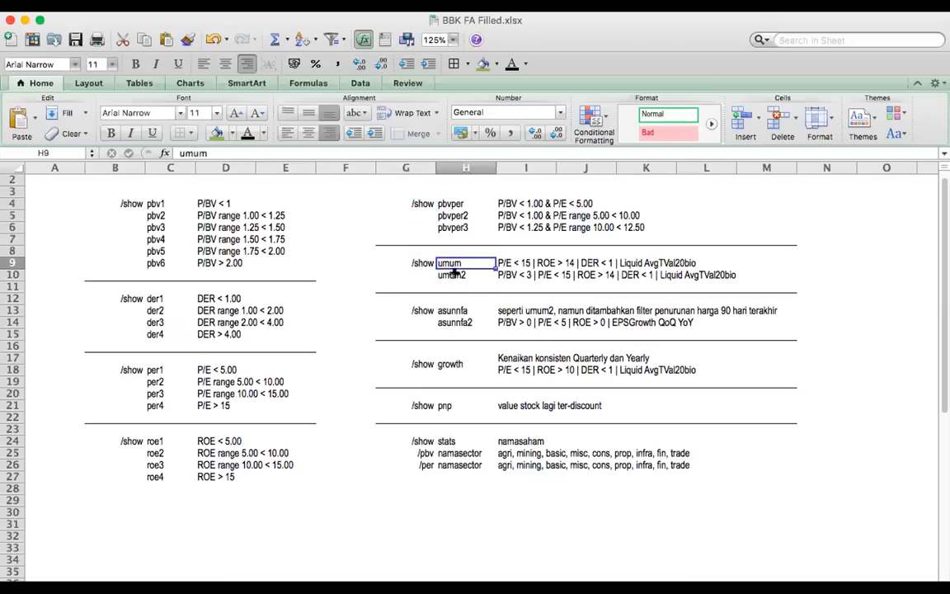
pyautogui.click(446, 274)
pyautogui.click(418, 262)
pyautogui.click(517, 263)
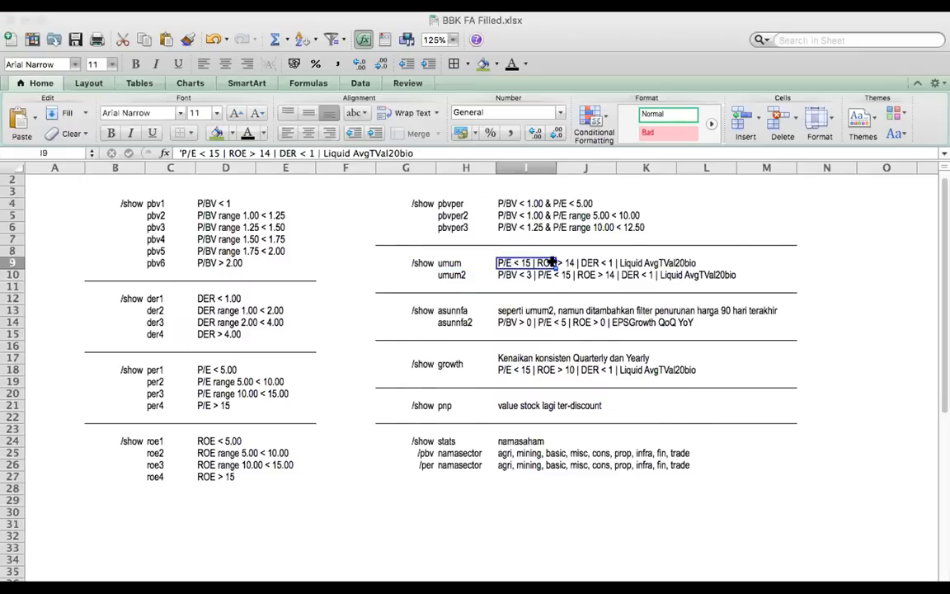
pyautogui.click(591, 267)
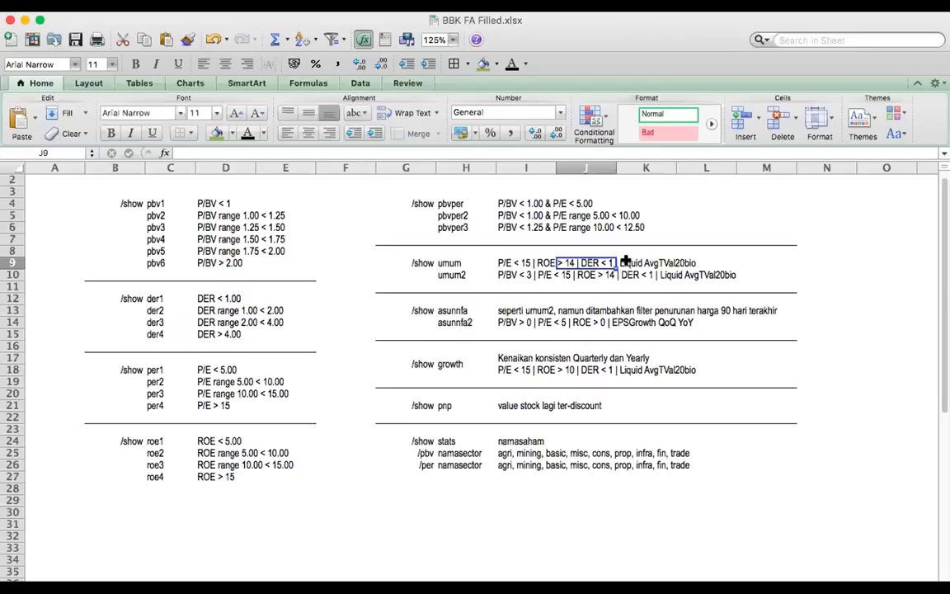
pyautogui.click(627, 262)
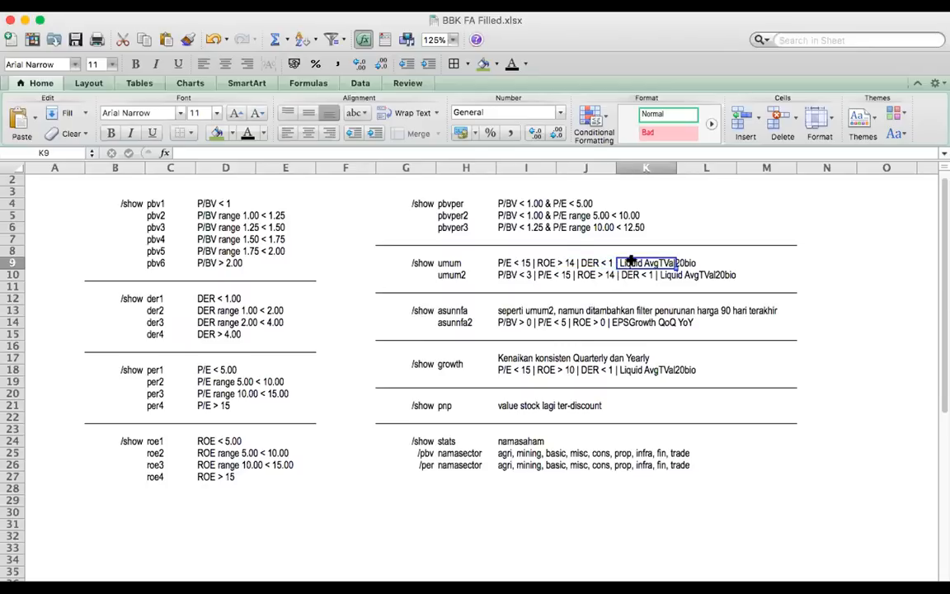
pyautogui.click(507, 271)
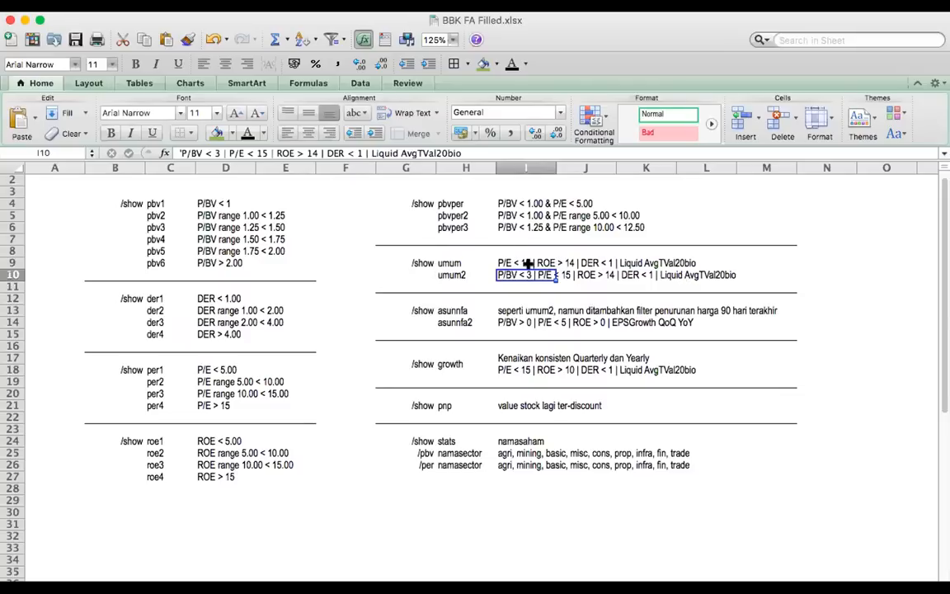
# Review the asunnfa description in the command list, including its 90-day price-decline filter, and compare it with umum
pyautogui.click(401, 310)
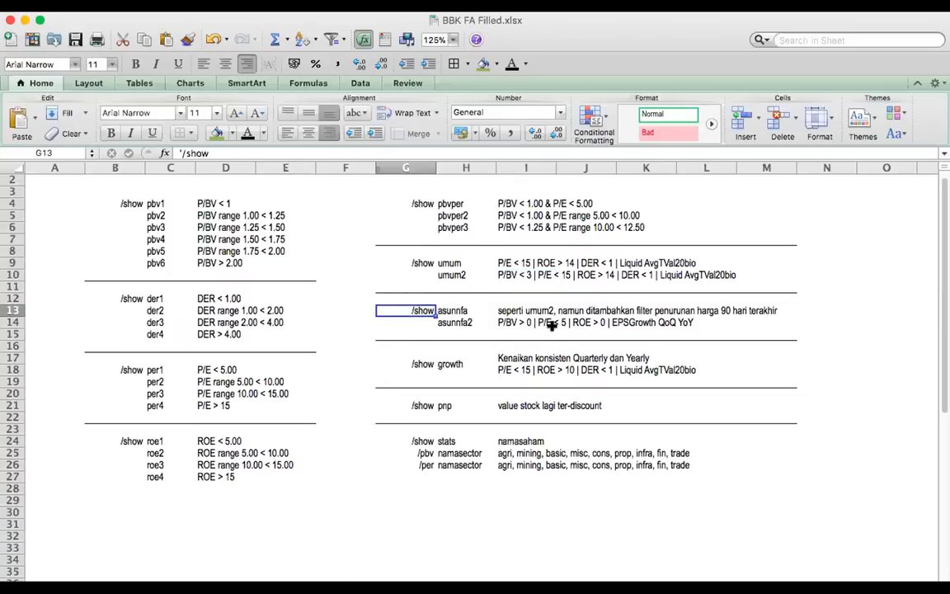
pyautogui.click(545, 310)
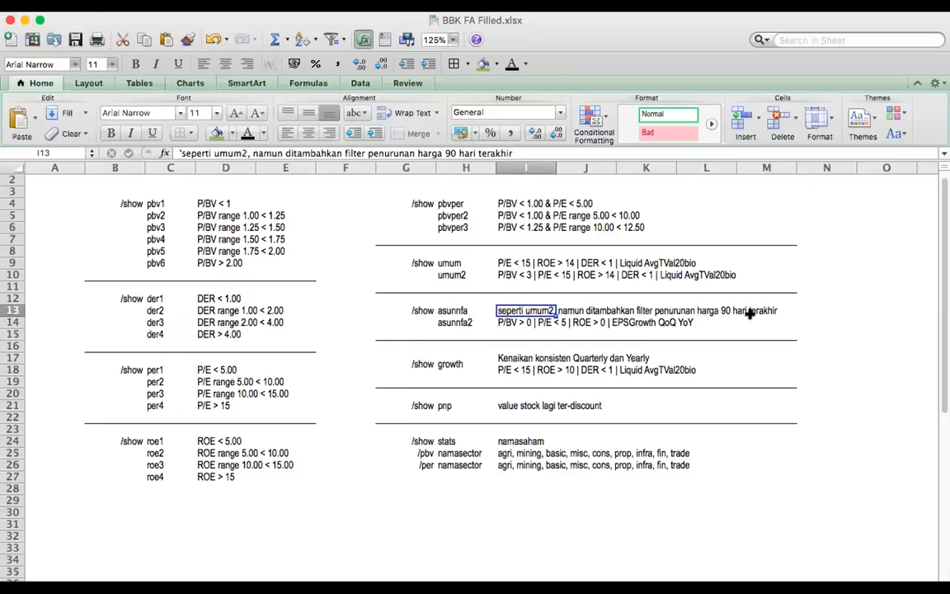
pyautogui.click(726, 311)
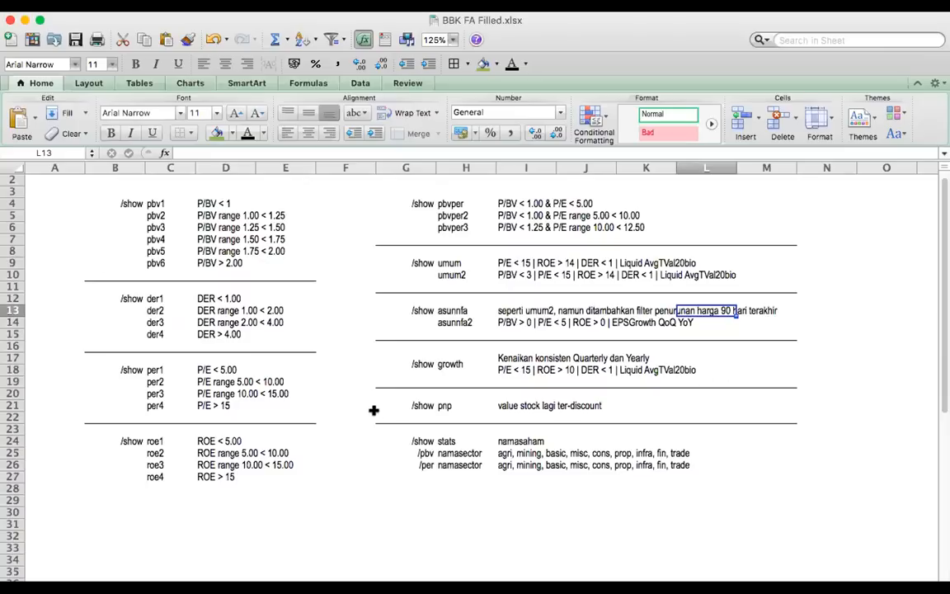
pyautogui.click(456, 262)
pyautogui.click(458, 309)
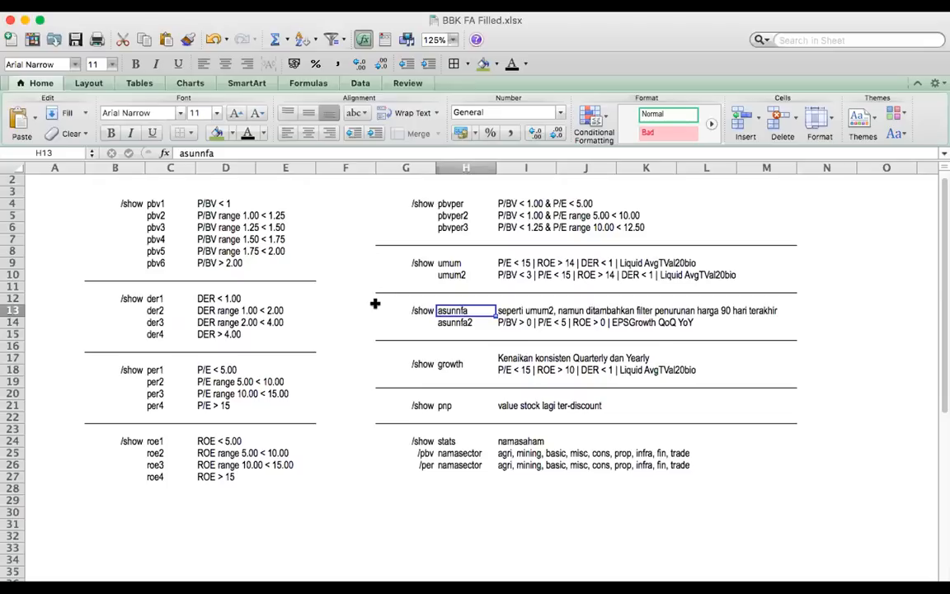
# Switch to Telegram and send "/show umum" in the BBK Fundamental group
pyautogui.press('super+Tab')
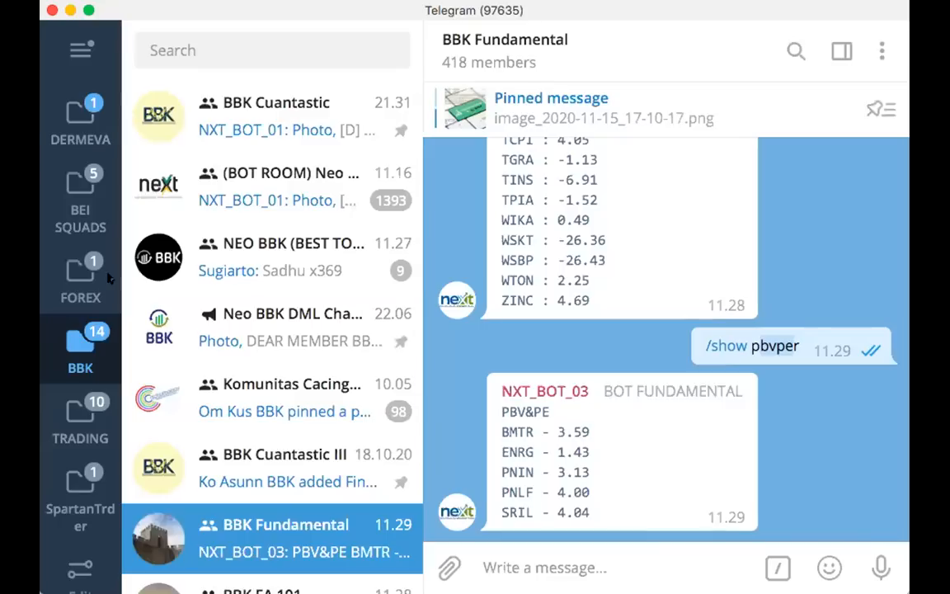
pyautogui.click(664, 551)
pyautogui.write('/sh')
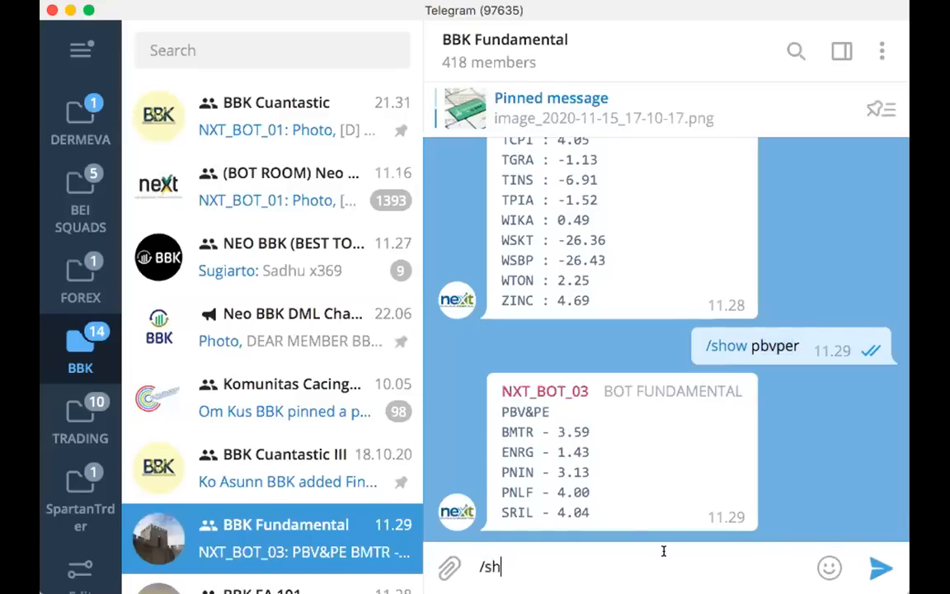
pyautogui.write('ow umum')
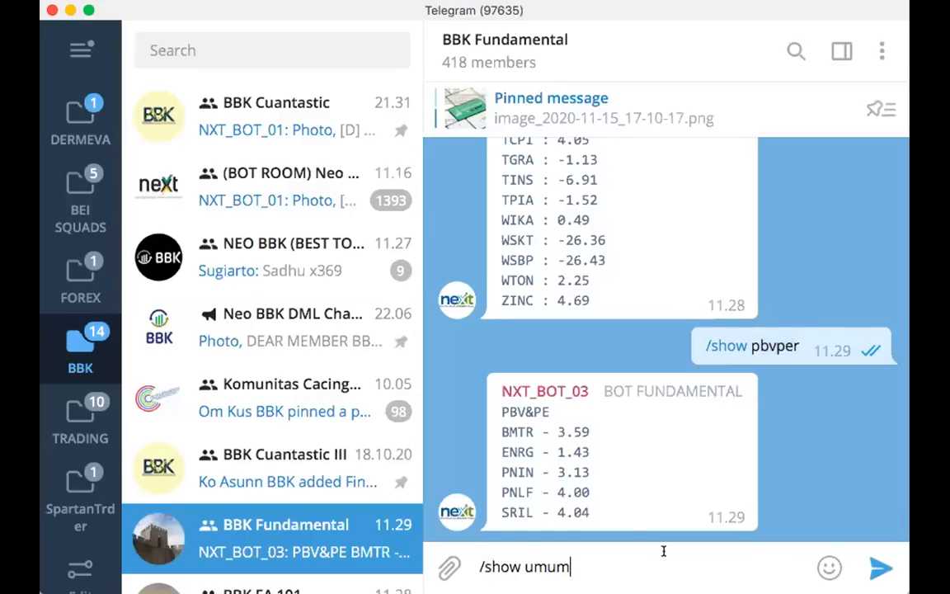
pyautogui.press('Return')
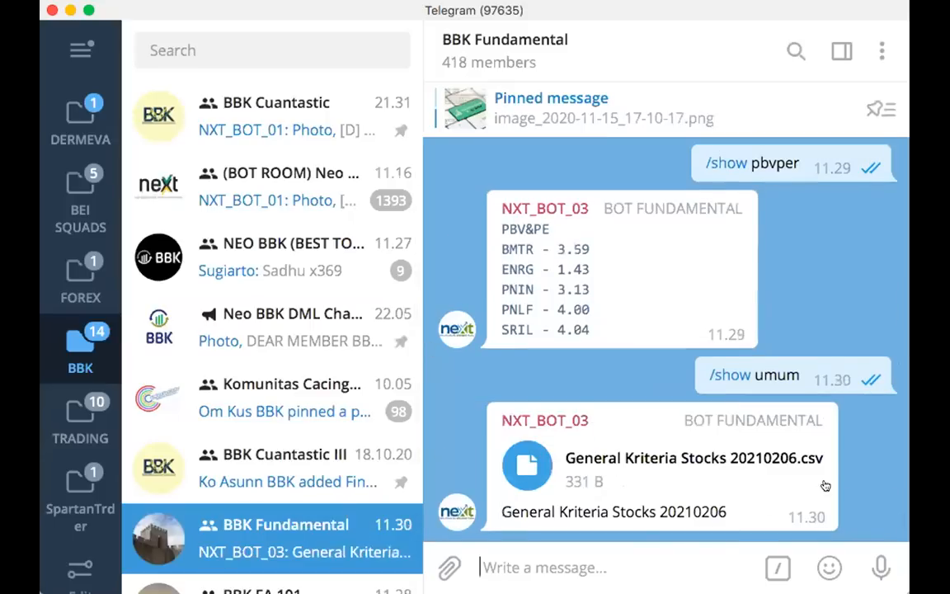
# Reveal the bot's General Kriteria Stocks 20210206.csv file in Finder and return to the Telegram group
pyautogui.rightClick(855, 479)
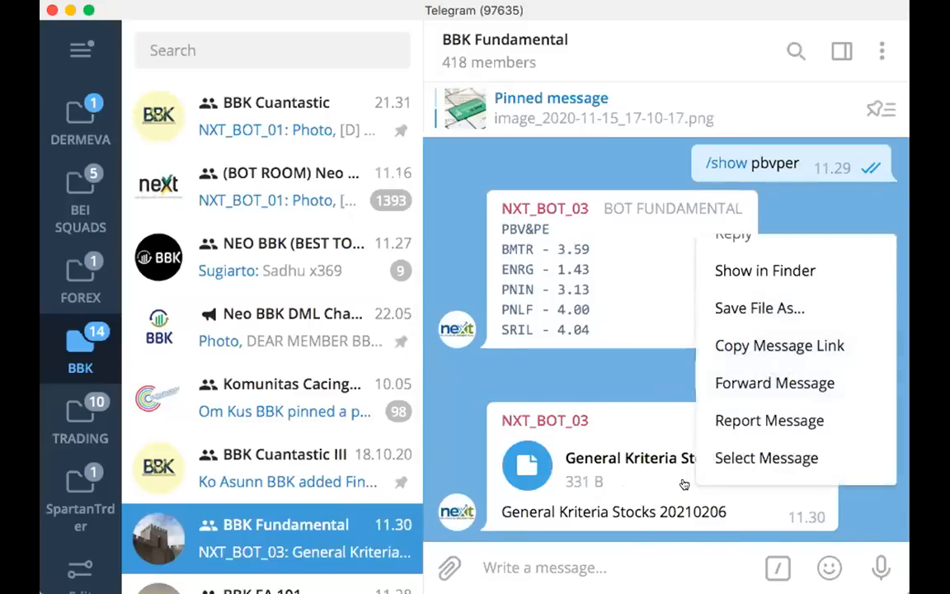
pyautogui.click(792, 271)
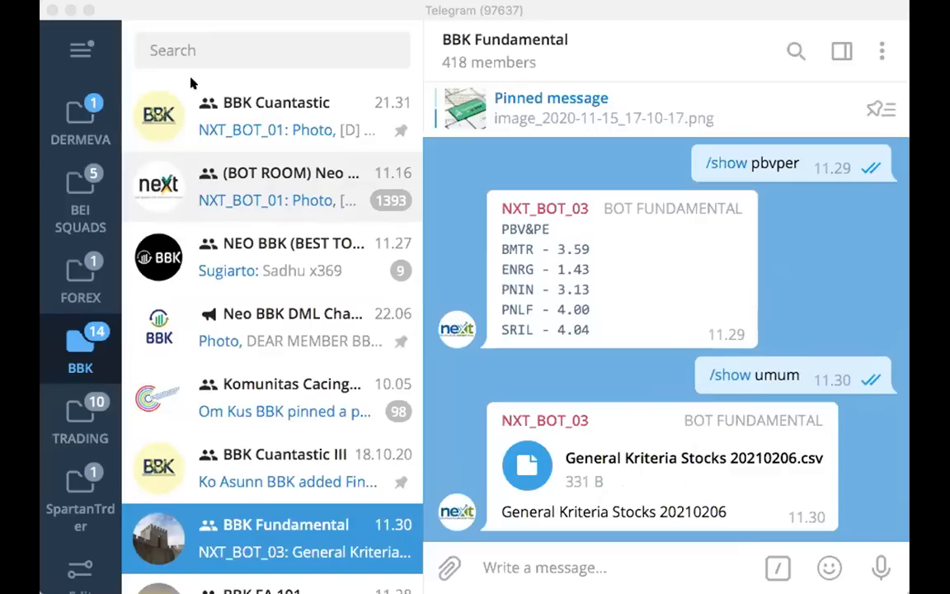
pyautogui.click(716, 7)
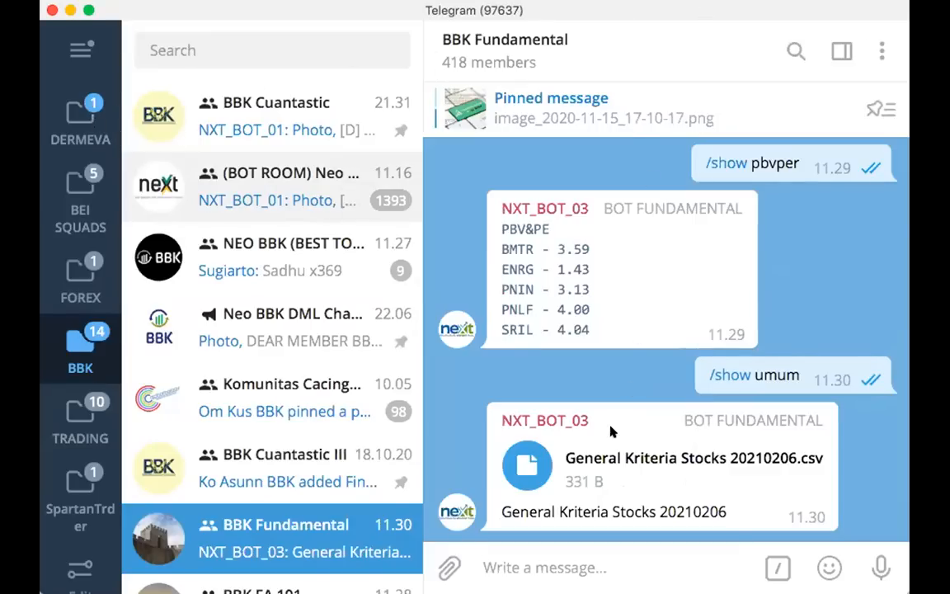
# Send "/show asunnfa" in the BBK Fundamental group
pyautogui.write('/shw')
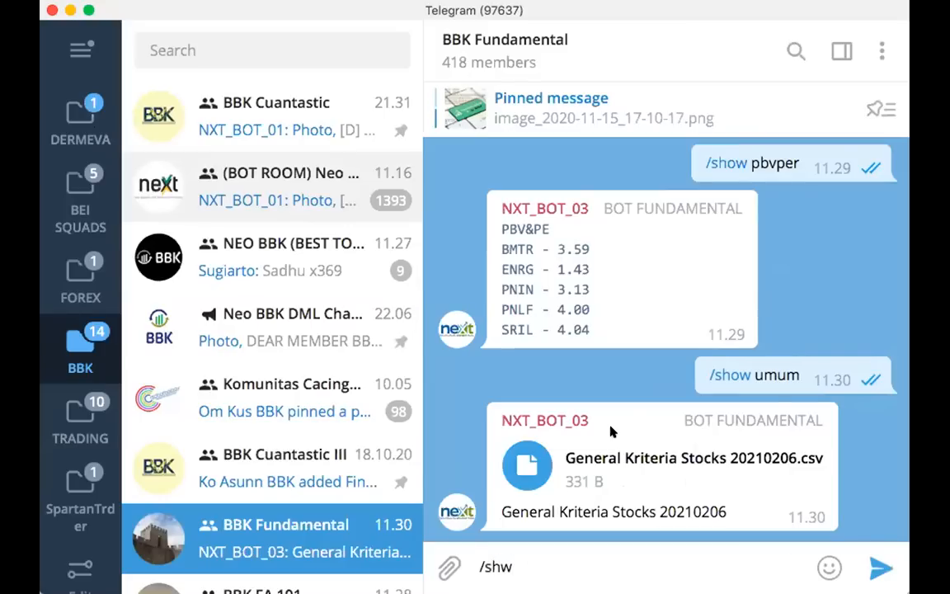
pyautogui.press('BackSpace')
pyautogui.write('ow asunnfa')
pyautogui.press('Return')
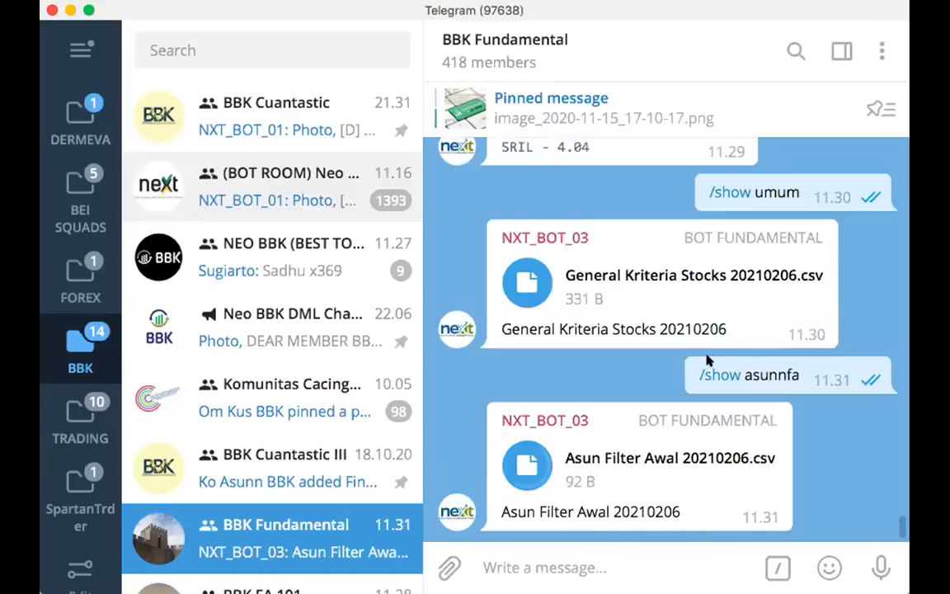
# Reveal the bot's Asun Filter Awal 20210206.csv file in Finder and return to the Excel command list
pyautogui.rightClick(707, 494)
pyautogui.click(726, 277)
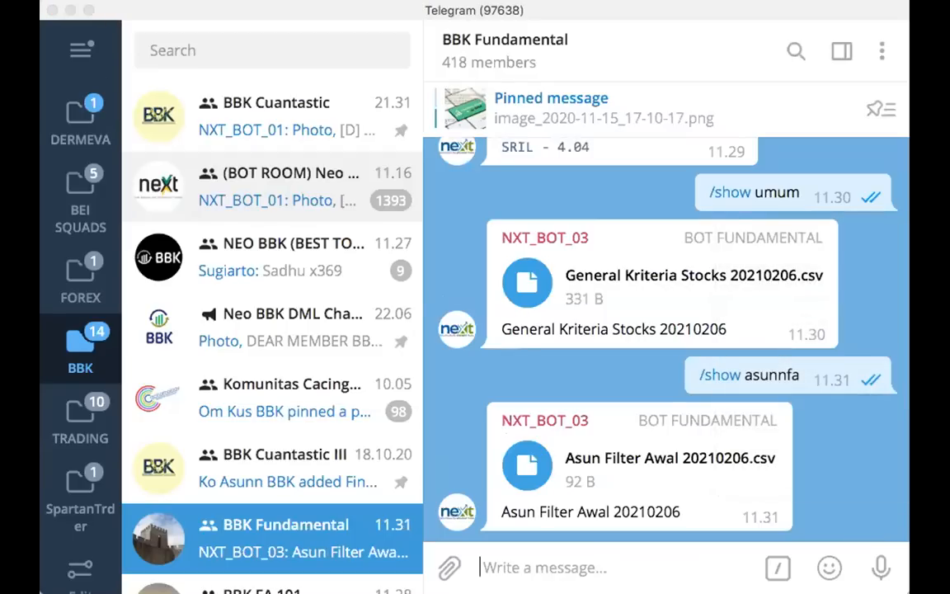
pyautogui.click(575, 10)
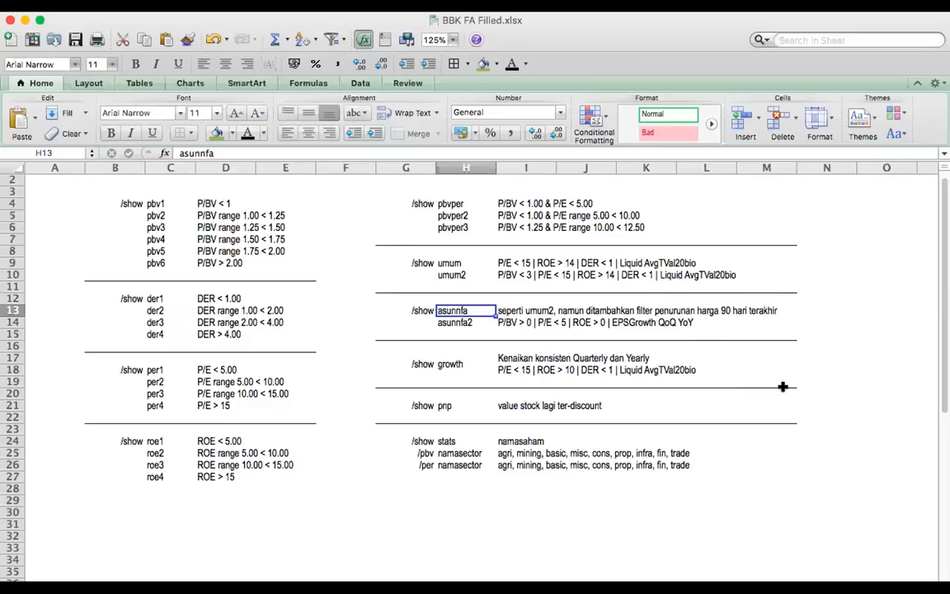
pyautogui.click(786, 393)
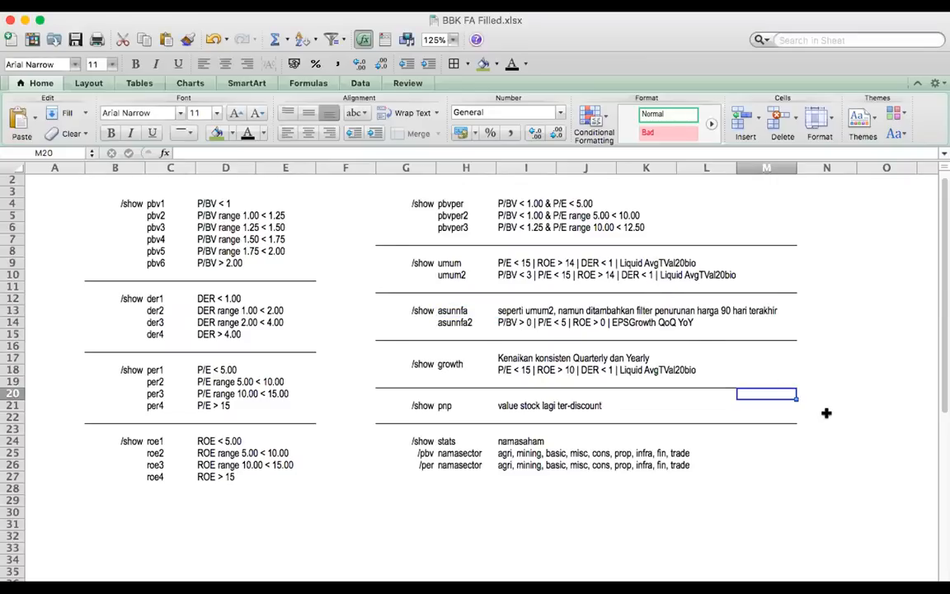
pyautogui.click(757, 414)
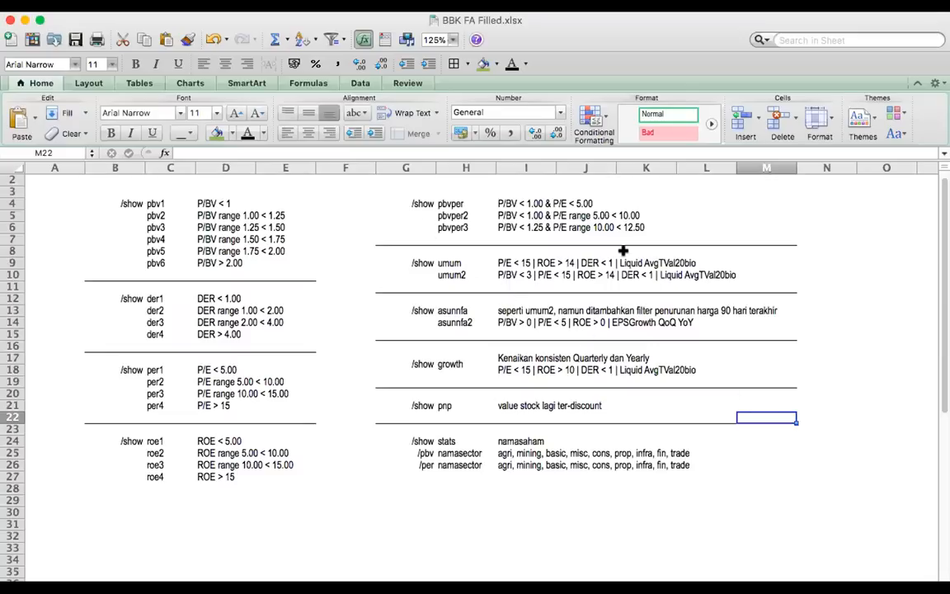
pyautogui.click(898, 274)
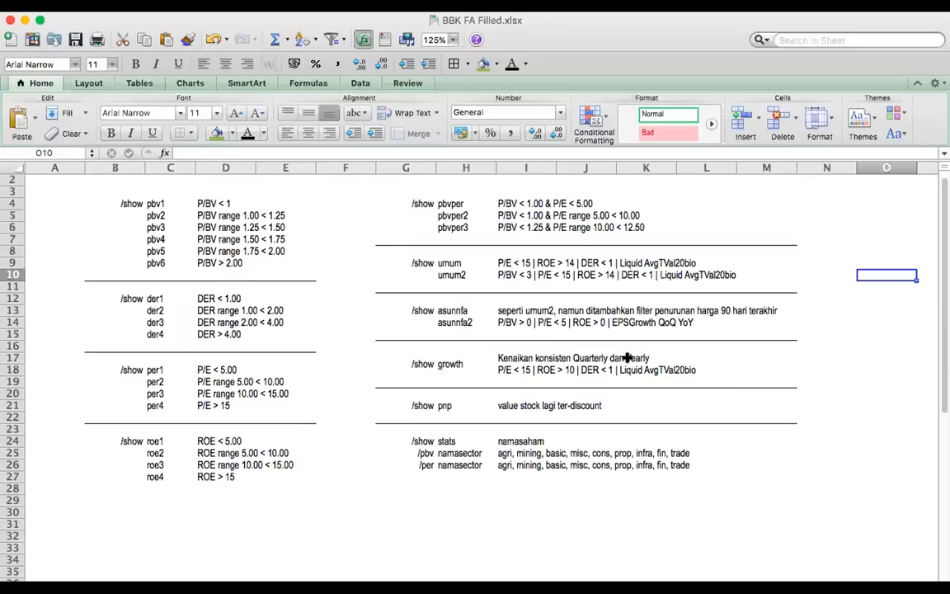
pyautogui.click(806, 402)
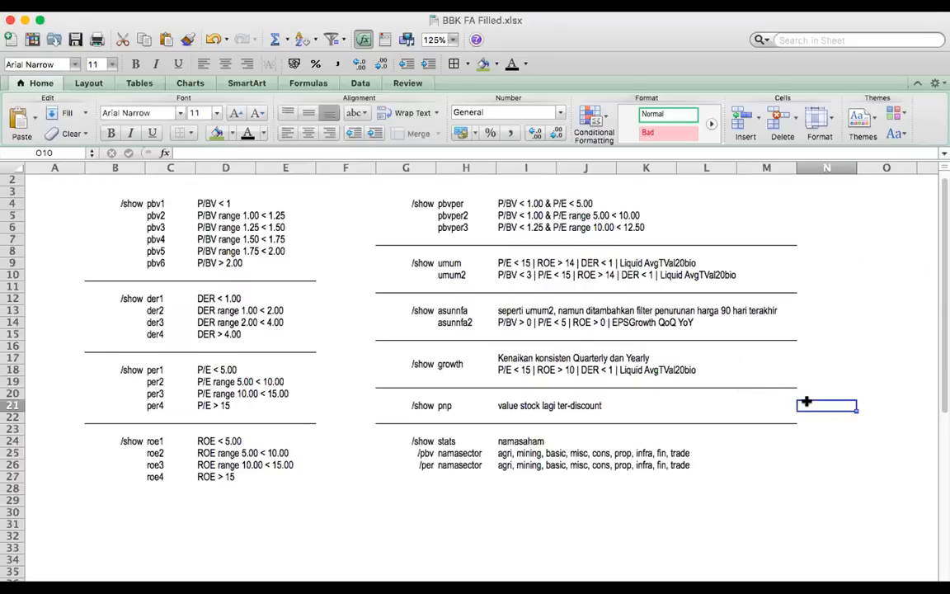
pyautogui.click(924, 463)
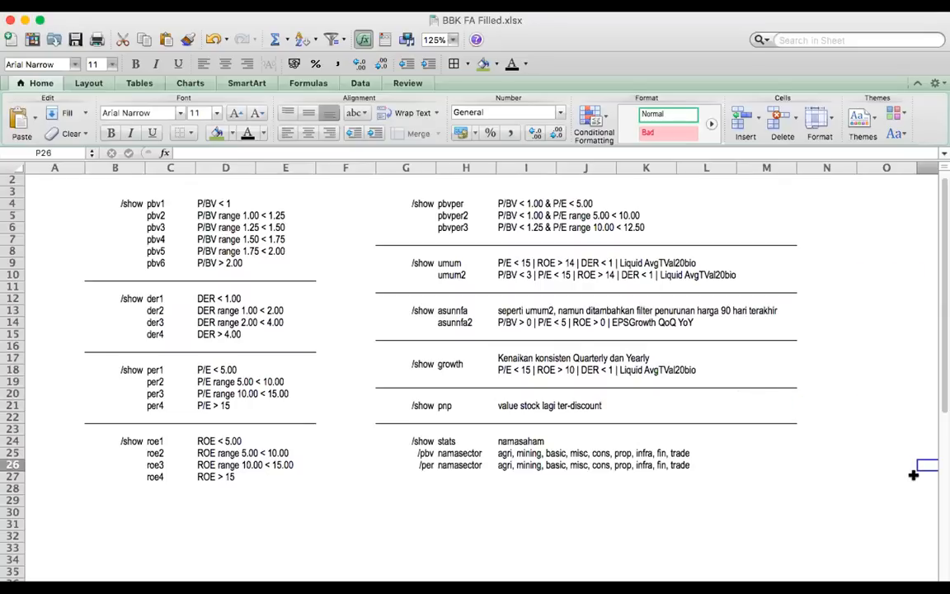
pyautogui.press('super+shift+9')
pyautogui.moveTo(120, 236); pyautogui.dragTo(833, 507)
pyautogui.click(798, 521)
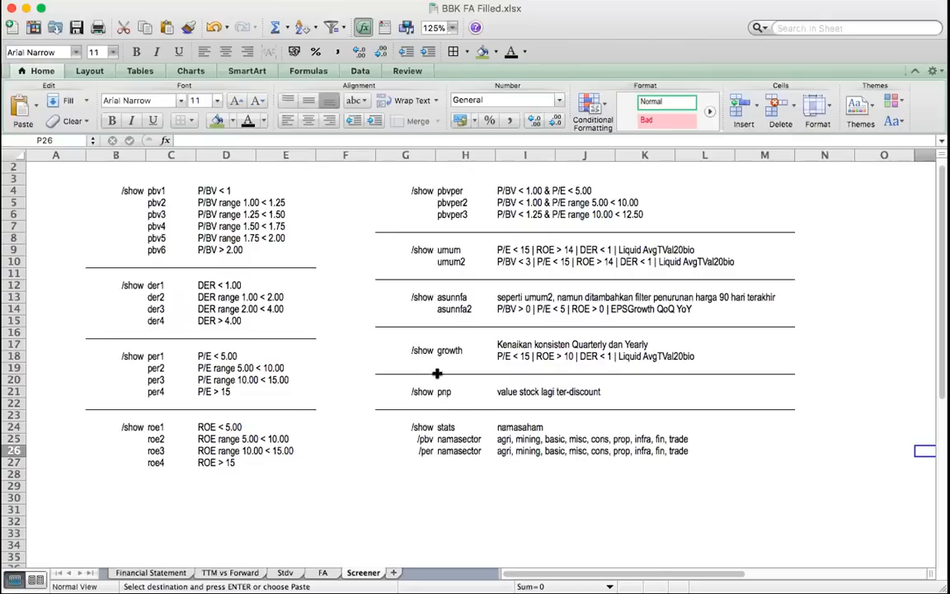
# Review the growth criteria and the pnp description in the Screener sheet's command list
pyautogui.click(443, 350)
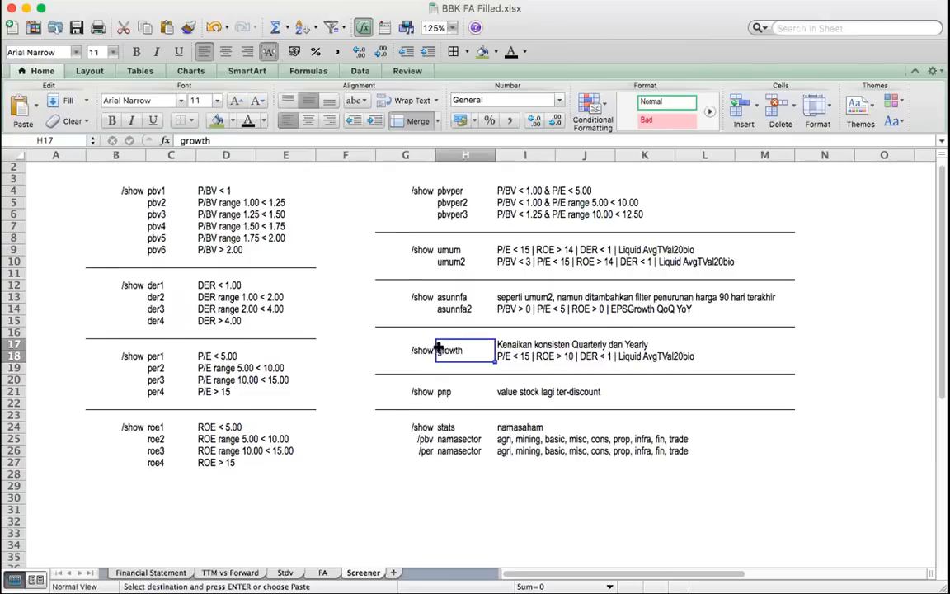
pyautogui.click(532, 350)
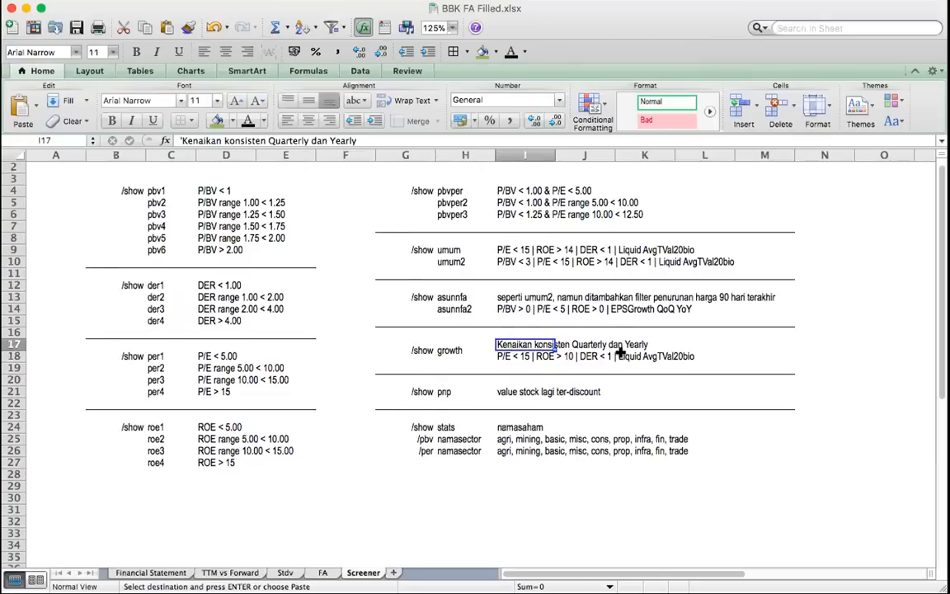
pyautogui.click(618, 357)
pyautogui.click(753, 368)
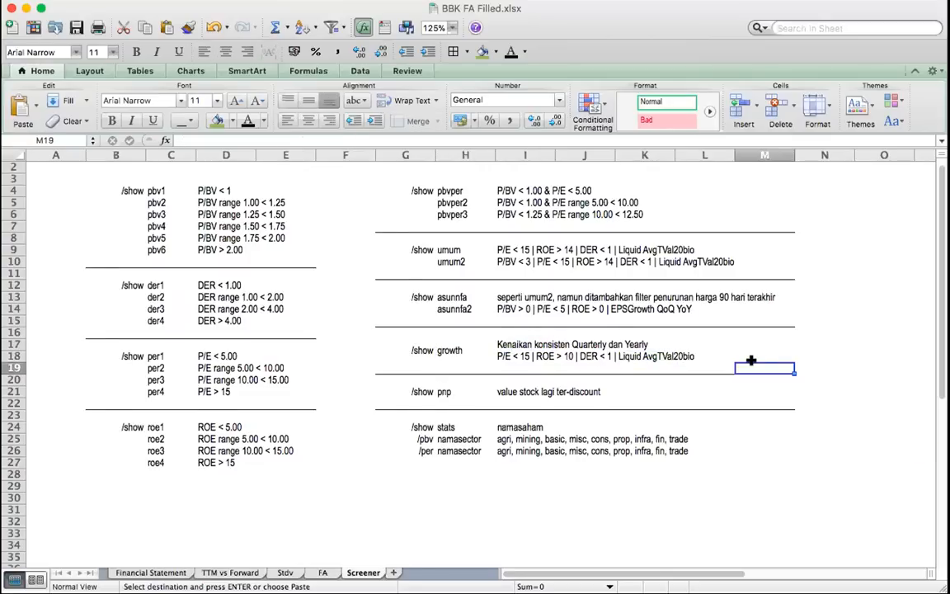
pyautogui.click(499, 392)
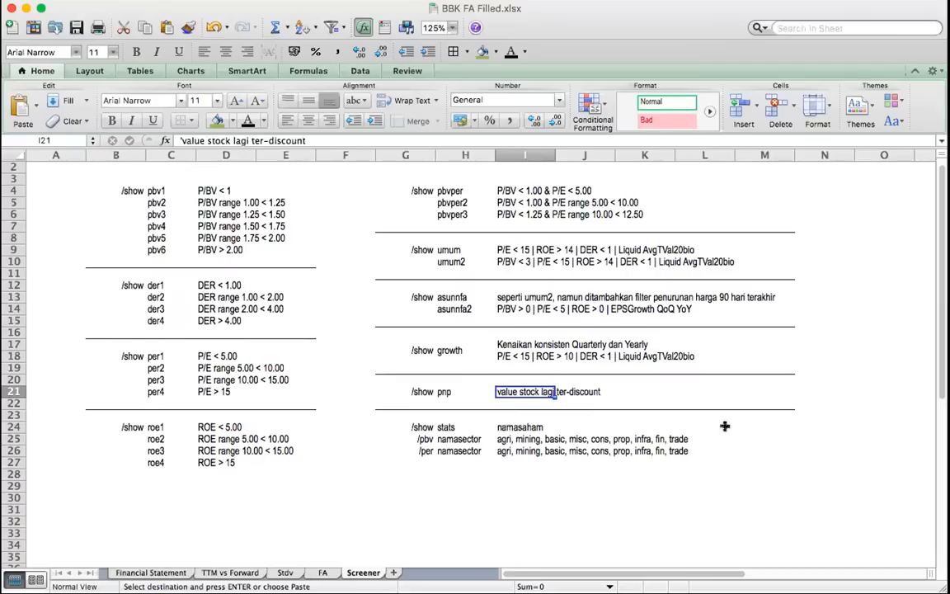
pyautogui.click(806, 435)
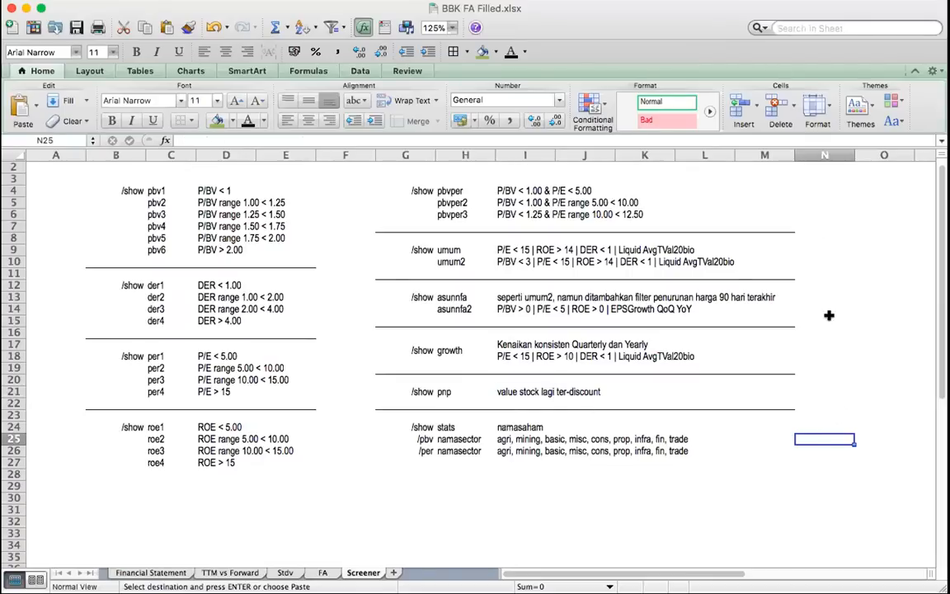
pyautogui.click(830, 315)
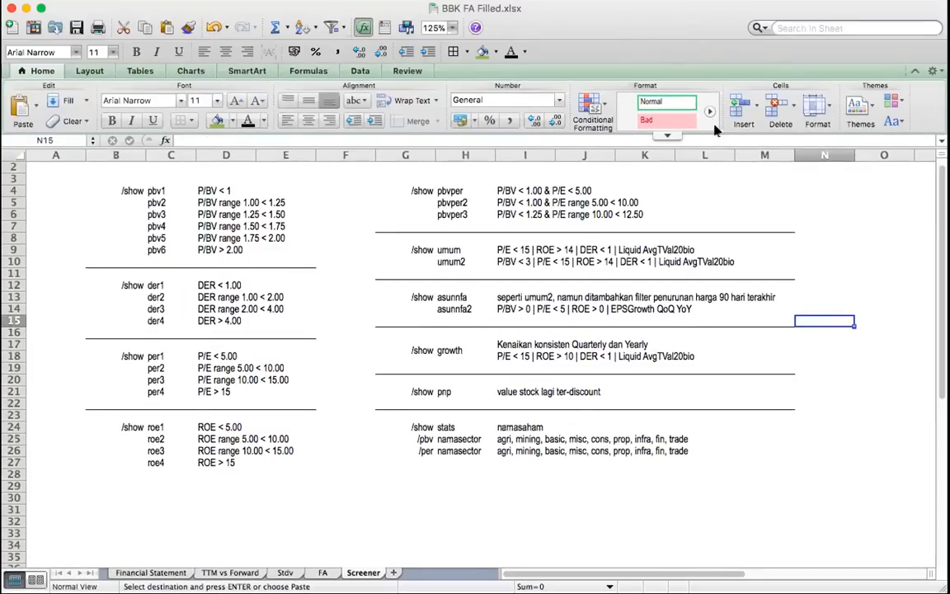
pyautogui.scroll(1, 691, 264)
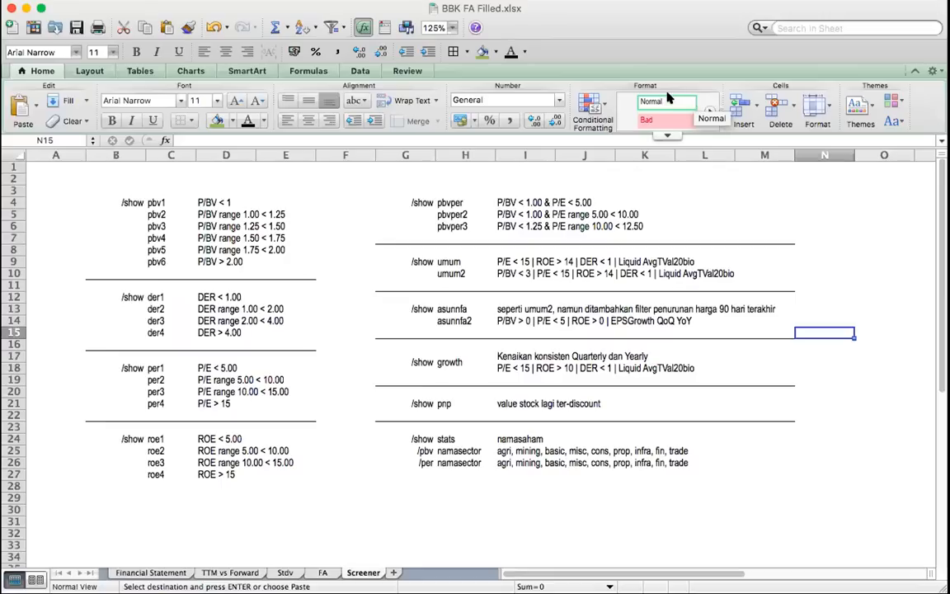
pyautogui.click(835, 229)
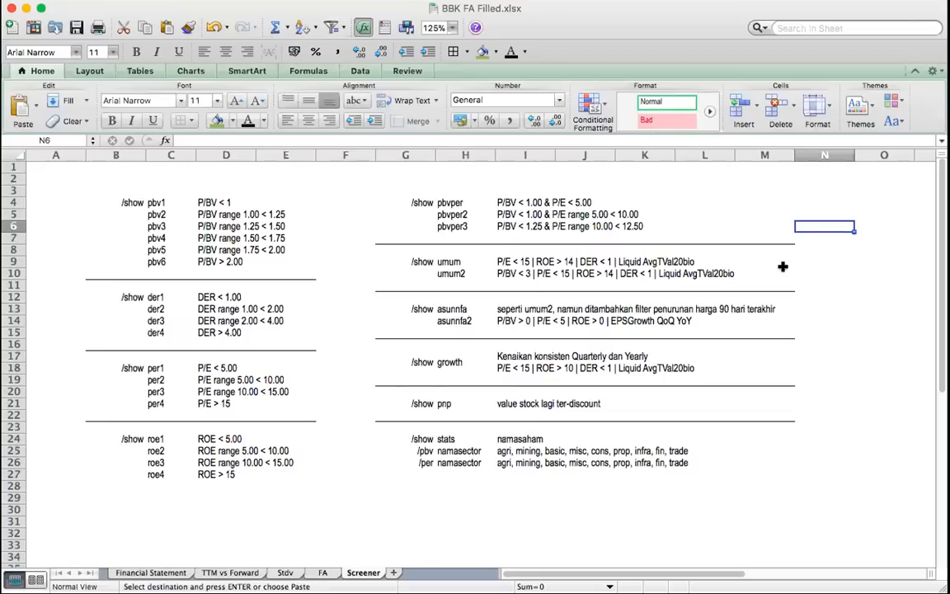
pyautogui.click(826, 316)
pyautogui.click(861, 309)
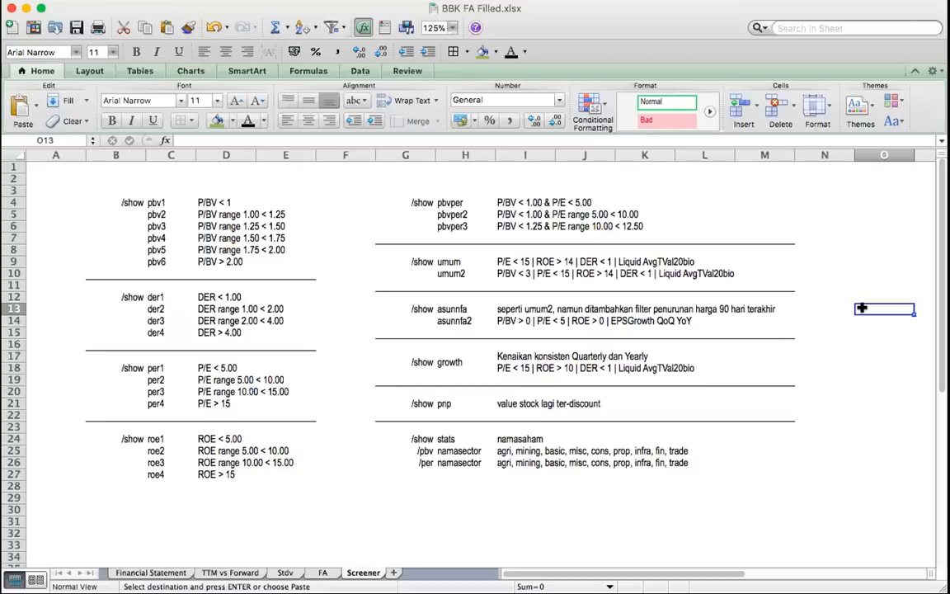